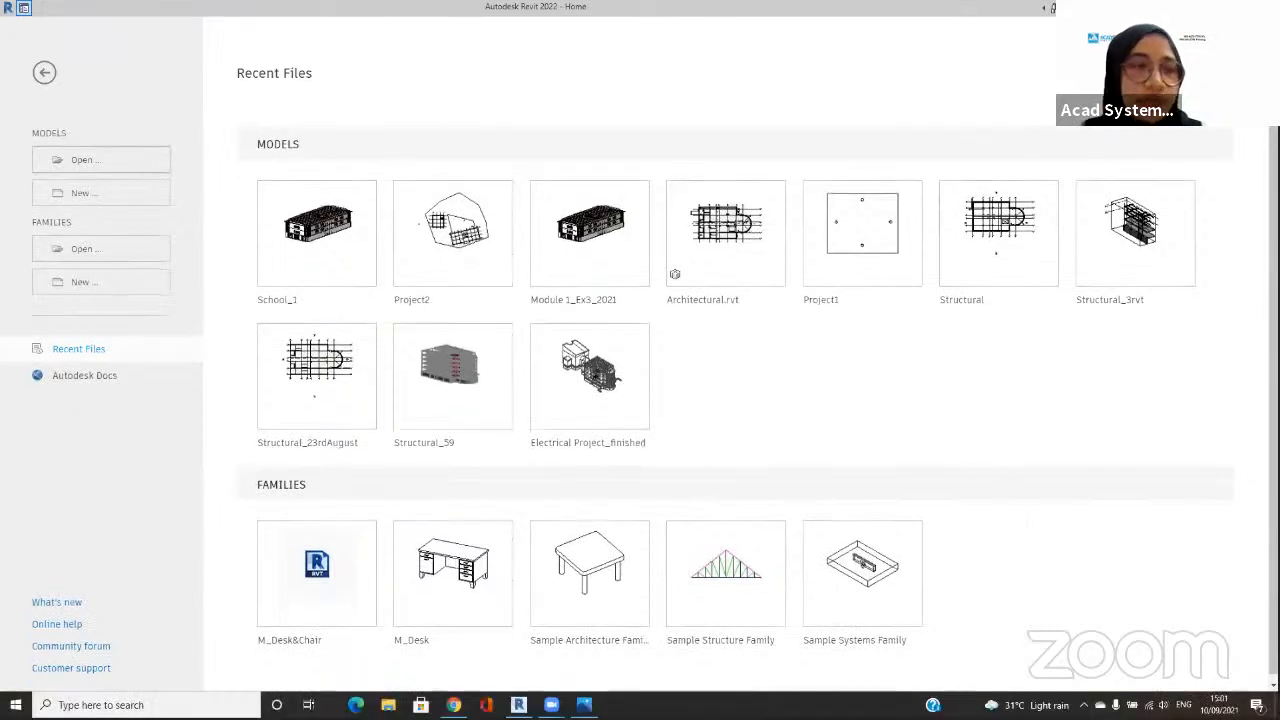
mouse_move(105, 88)
left_mouse_down()
mouse_move(24, 210)
mouse_move(176, 182)
mouse_move(145, 92)
left_mouse_up()
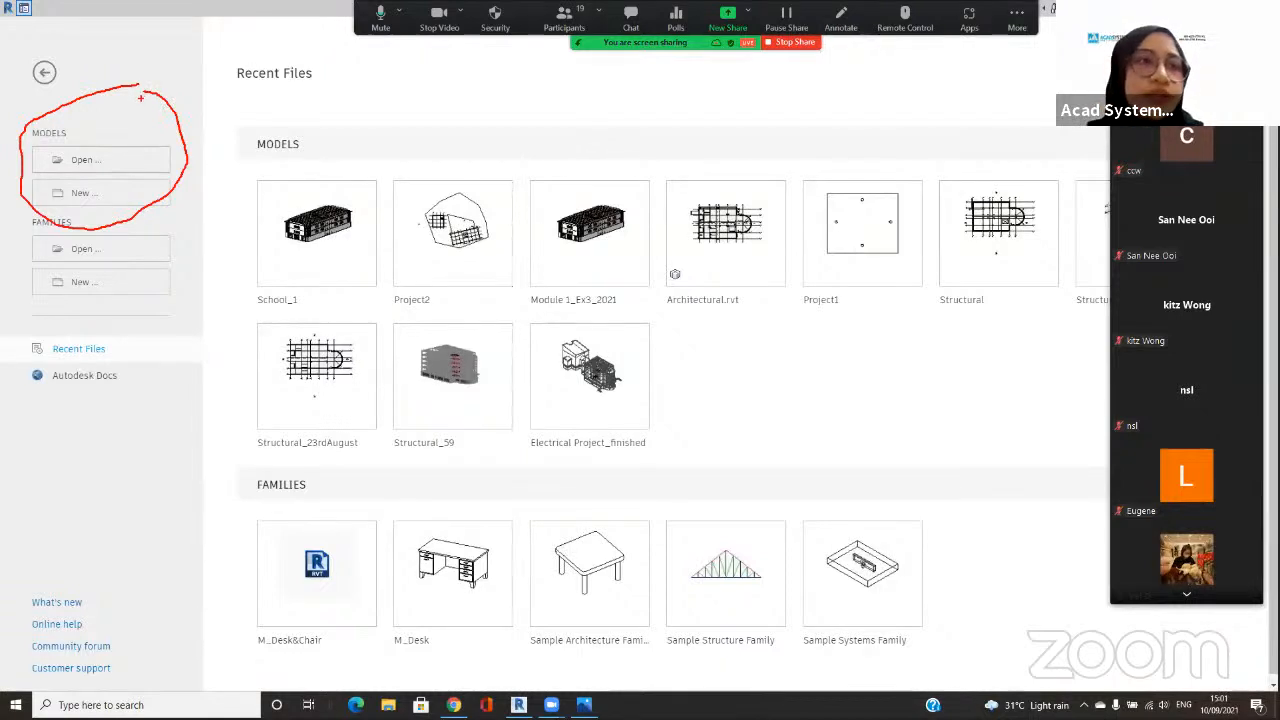
mouse_move(209, 88)
left_mouse_down()
mouse_move(159, 196)
mouse_move(173, 190)
left_mouse_up()
key("Escape")
Step: Create a new project from the Plumbing Template
left_click(163, 195)
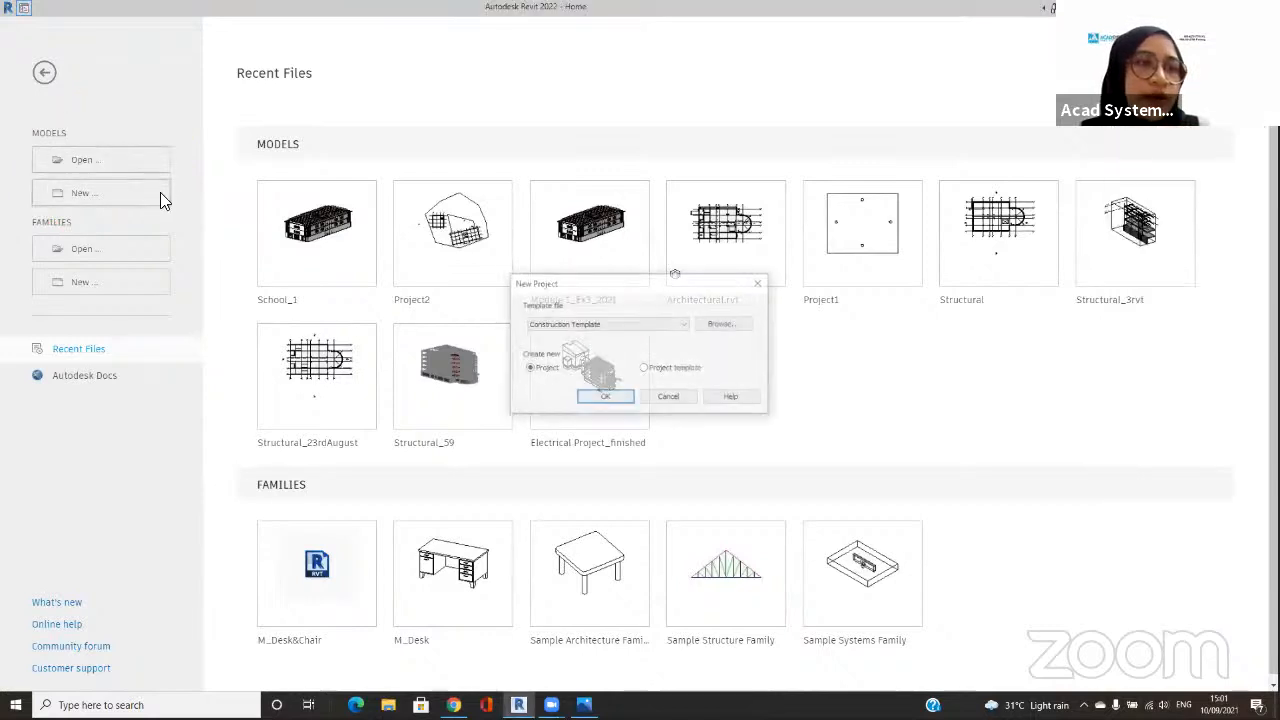
left_click(554, 327)
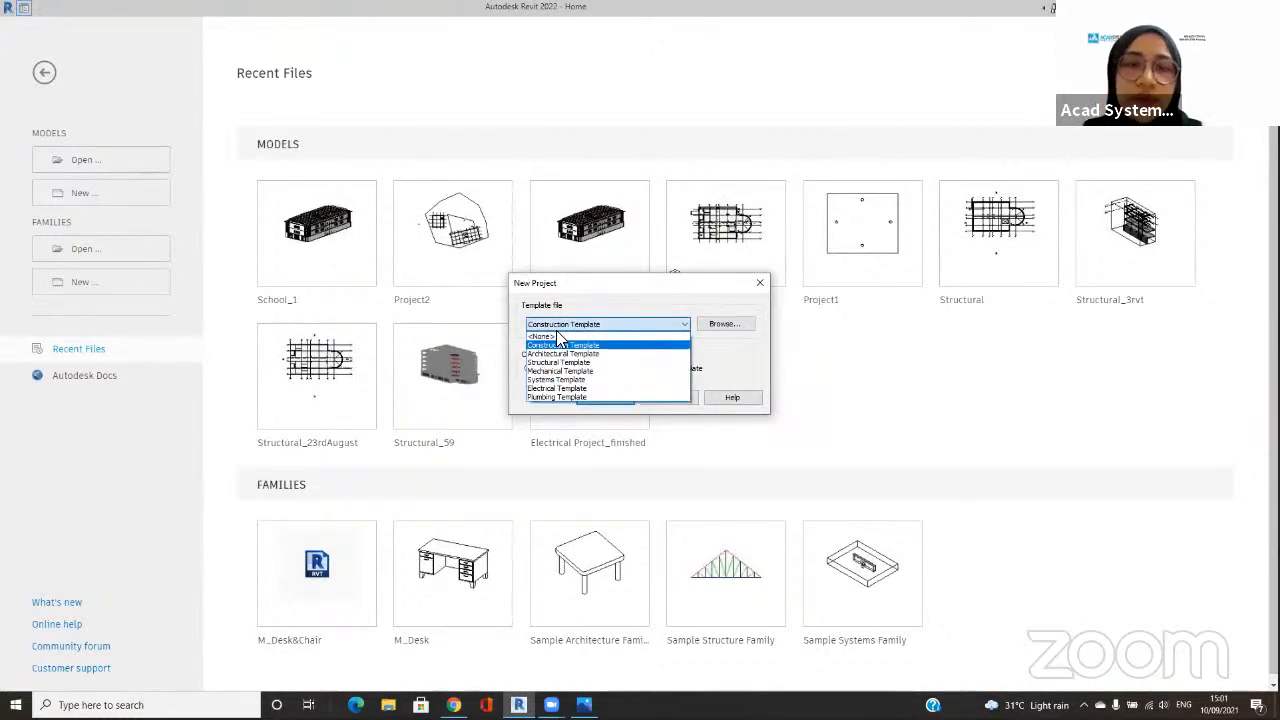
left_click(570, 394)
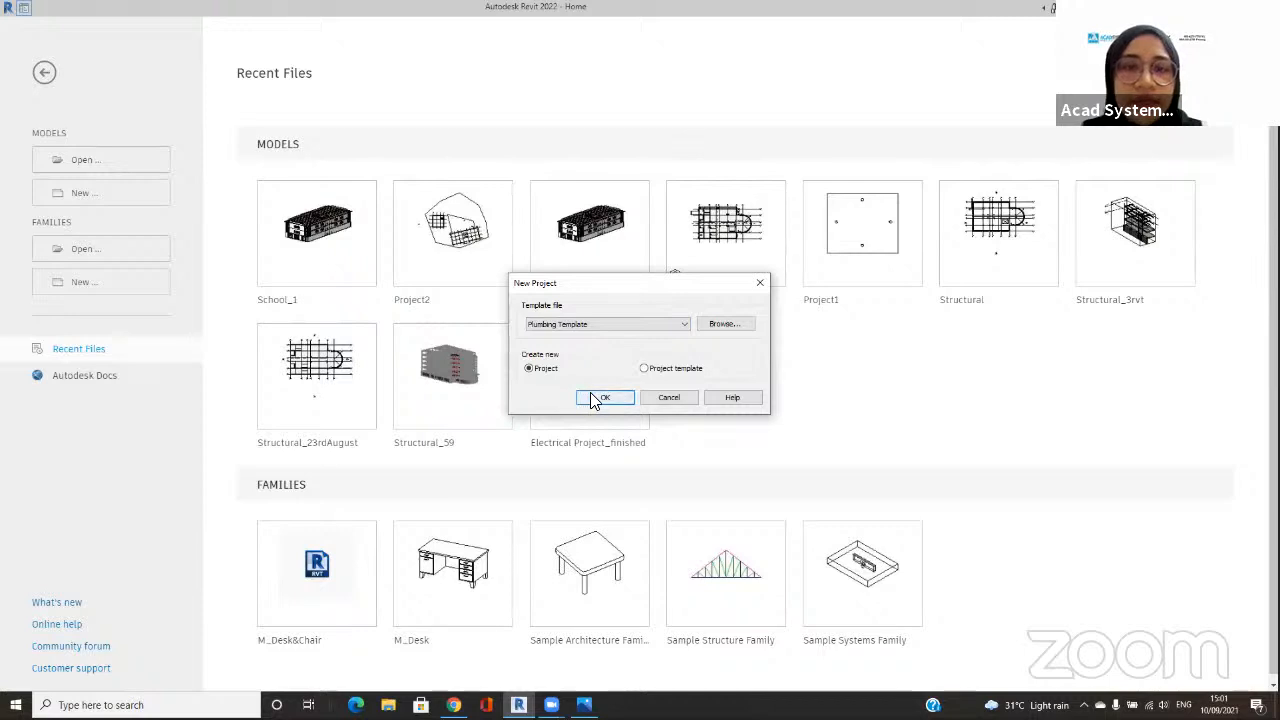
left_click(600, 398)
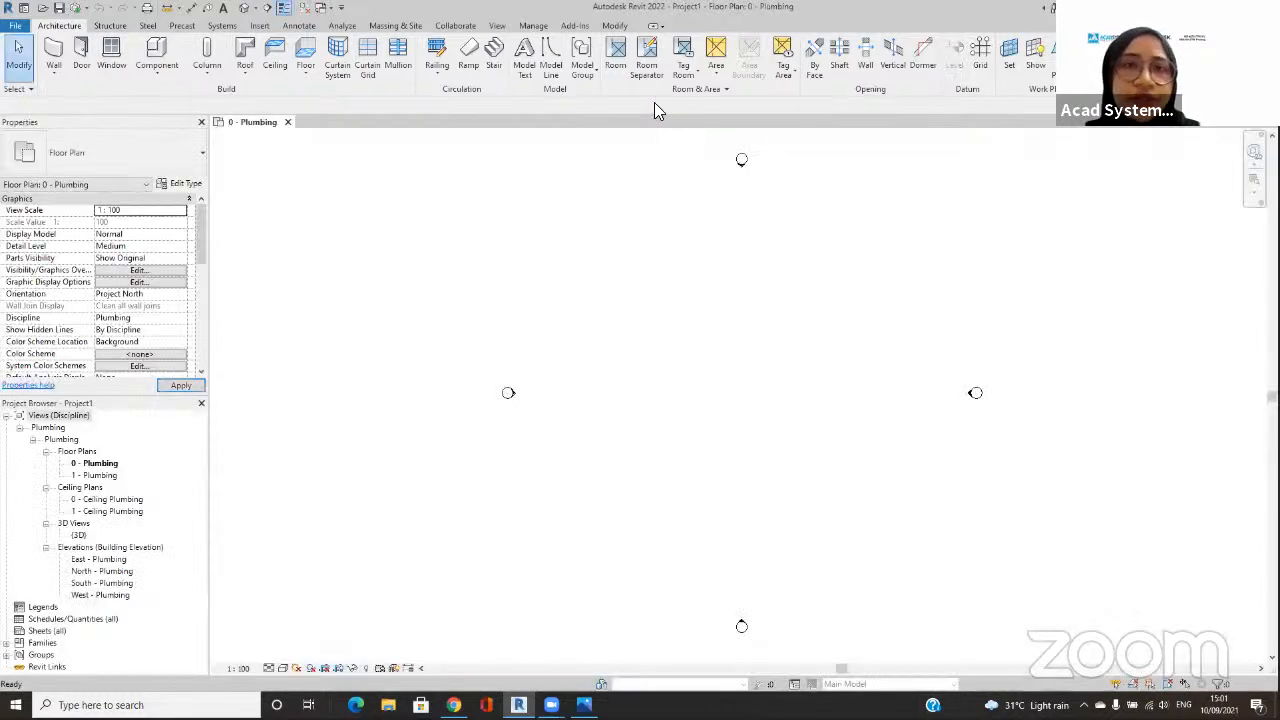
middle_click_drag(711, 371, 660, 359)
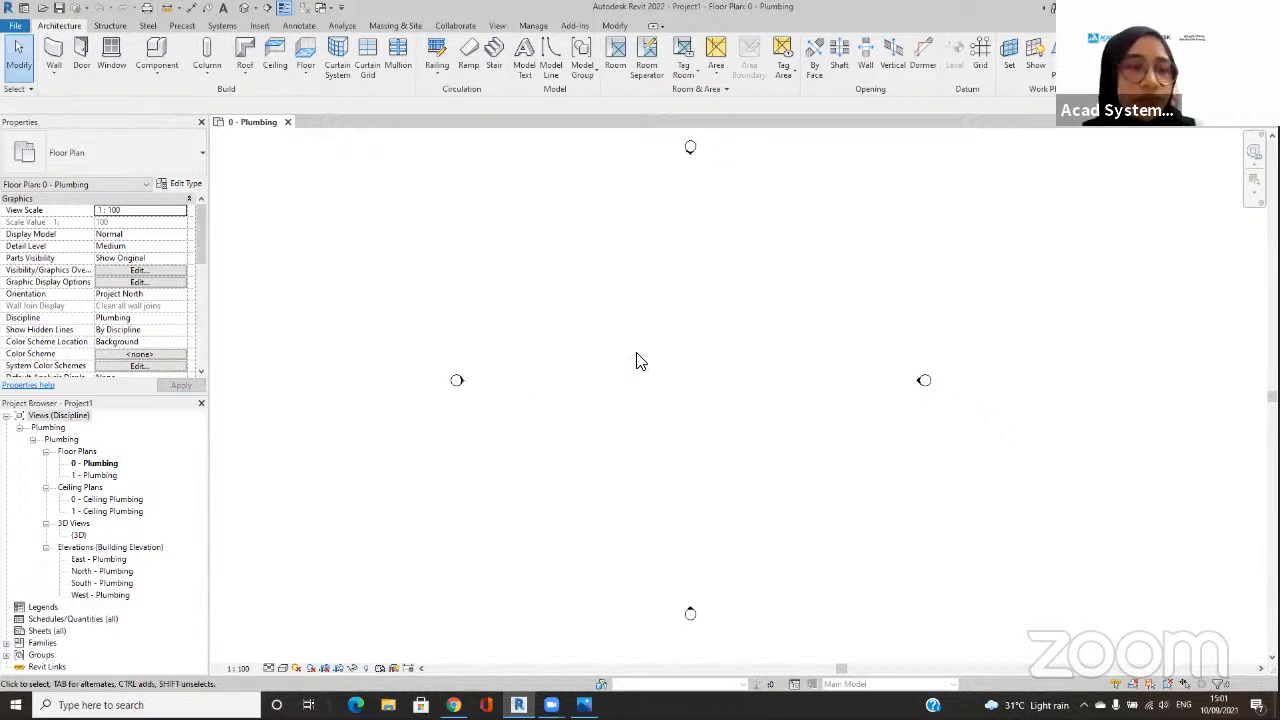
mouse_move(245, 435)
left_mouse_down()
mouse_move(157, 457)
mouse_move(217, 481)
left_mouse_up()
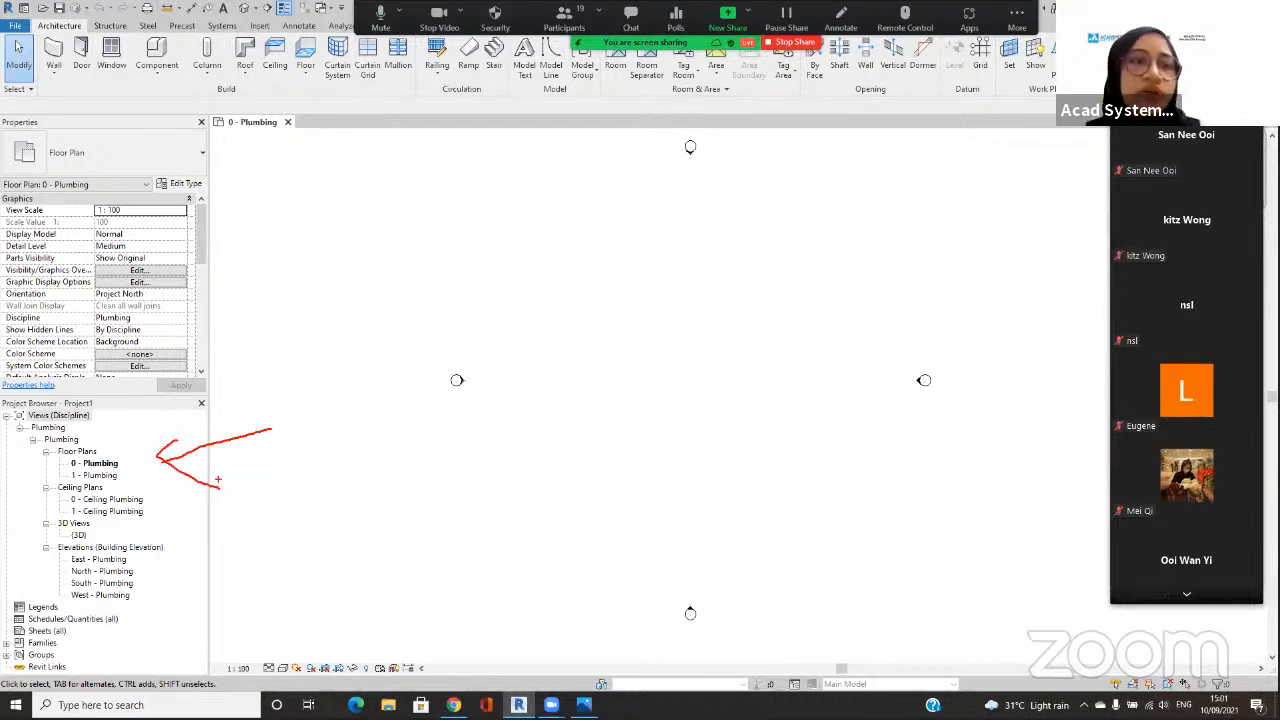
mouse_move(146, 421)
left_mouse_down()
mouse_move(10, 431)
mouse_move(100, 448)
mouse_move(90, 420)
left_mouse_up()
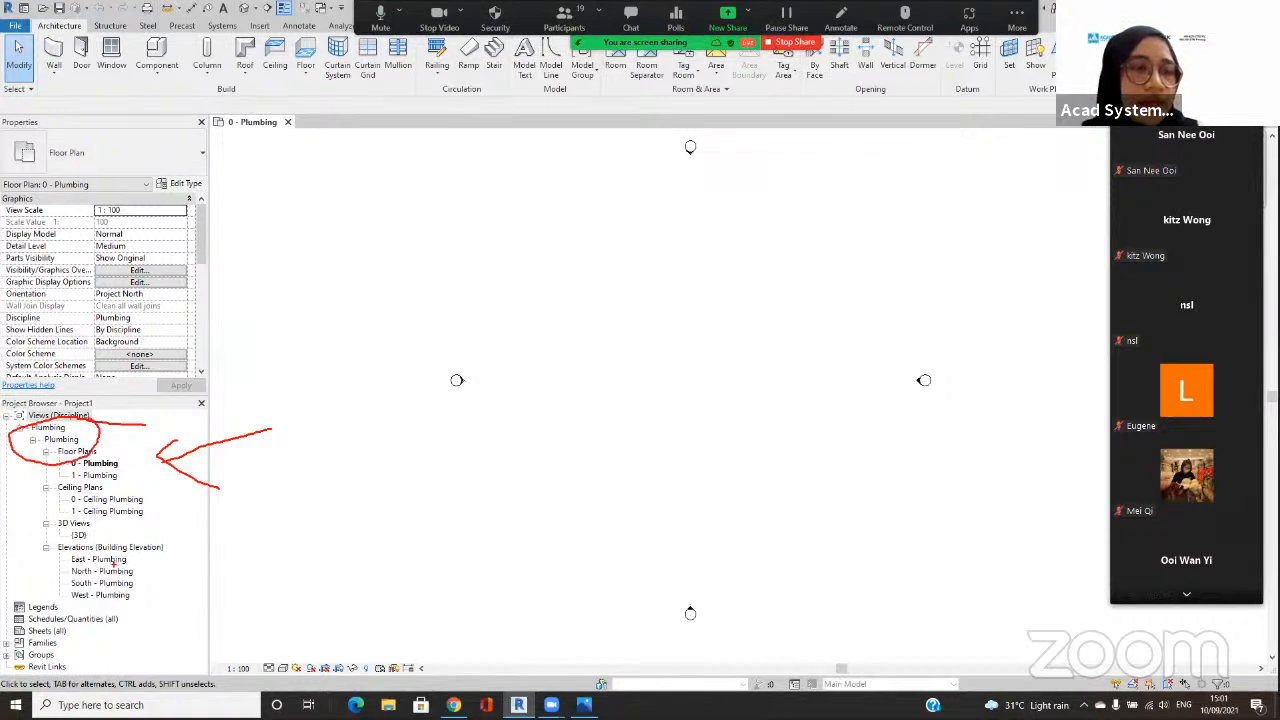
left_click_drag(140, 486, 147, 497)
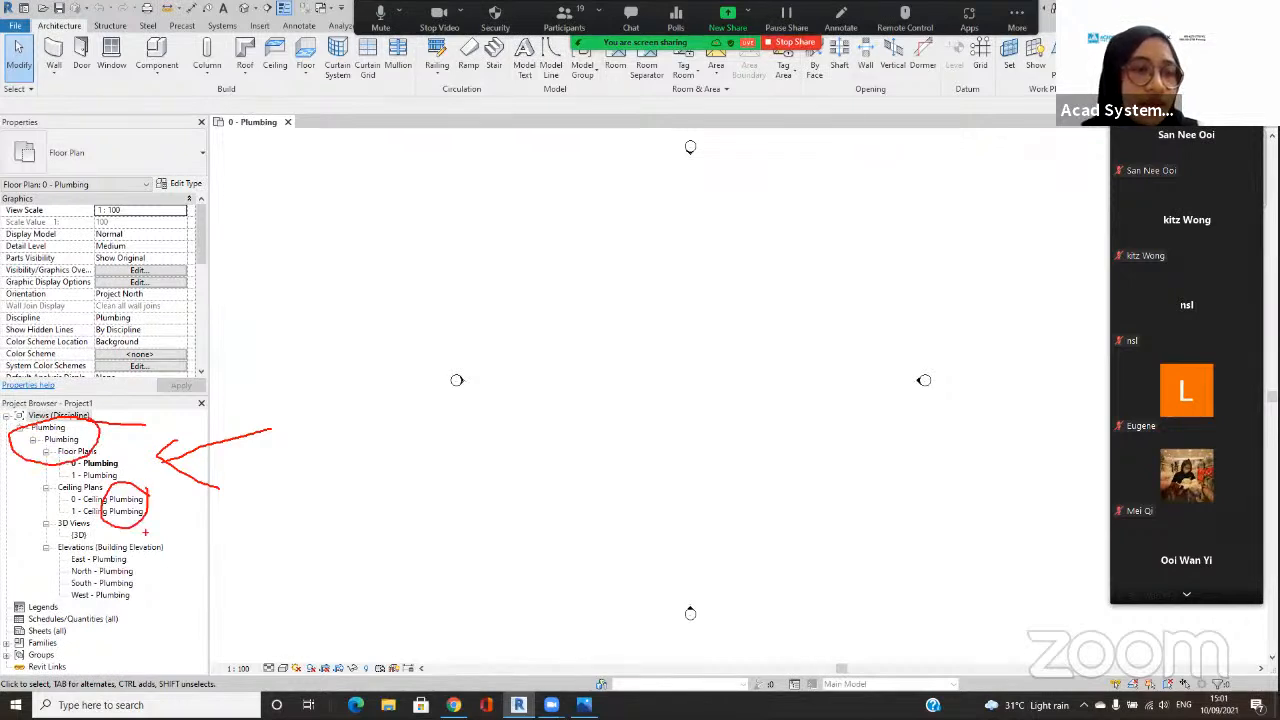
mouse_move(124, 553)
left_mouse_down()
mouse_move(48, 566)
mouse_move(128, 555)
left_mouse_up()
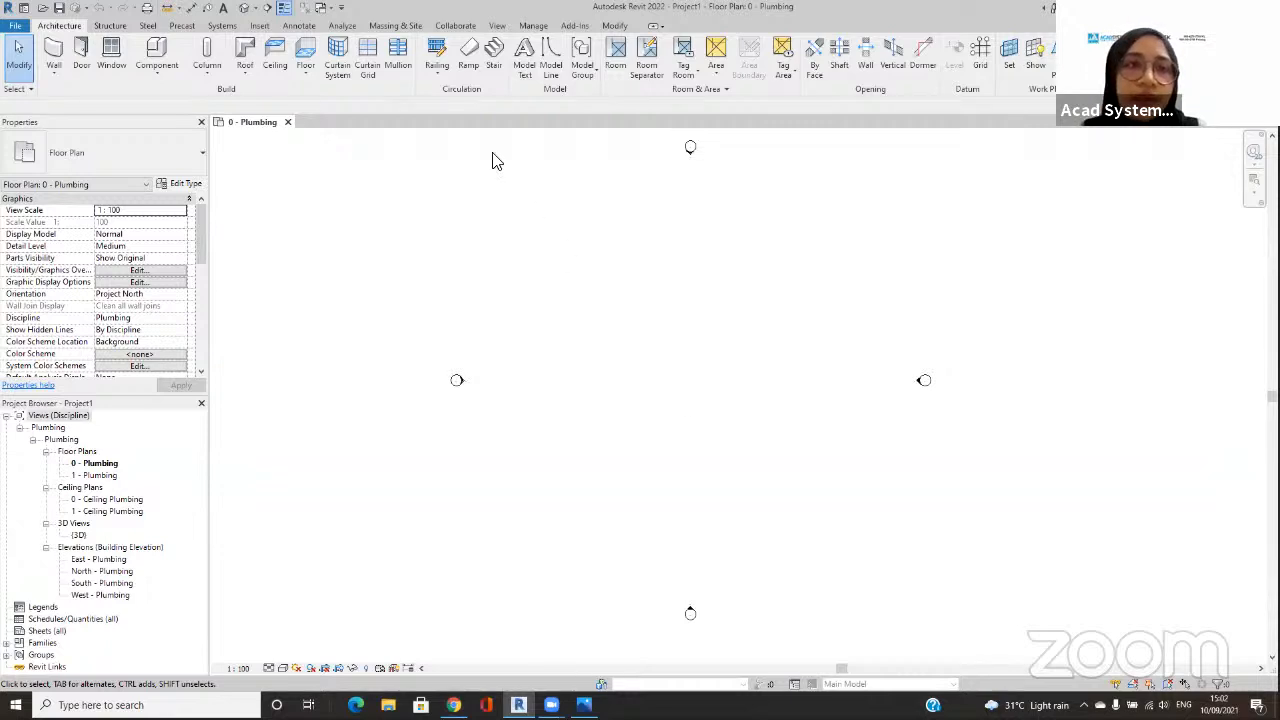
Step: Start linking a Revit model and browse to the Revit Mep Essential folder under 0-MATERIAL, Dataset (trainee)
left_click(262, 26)
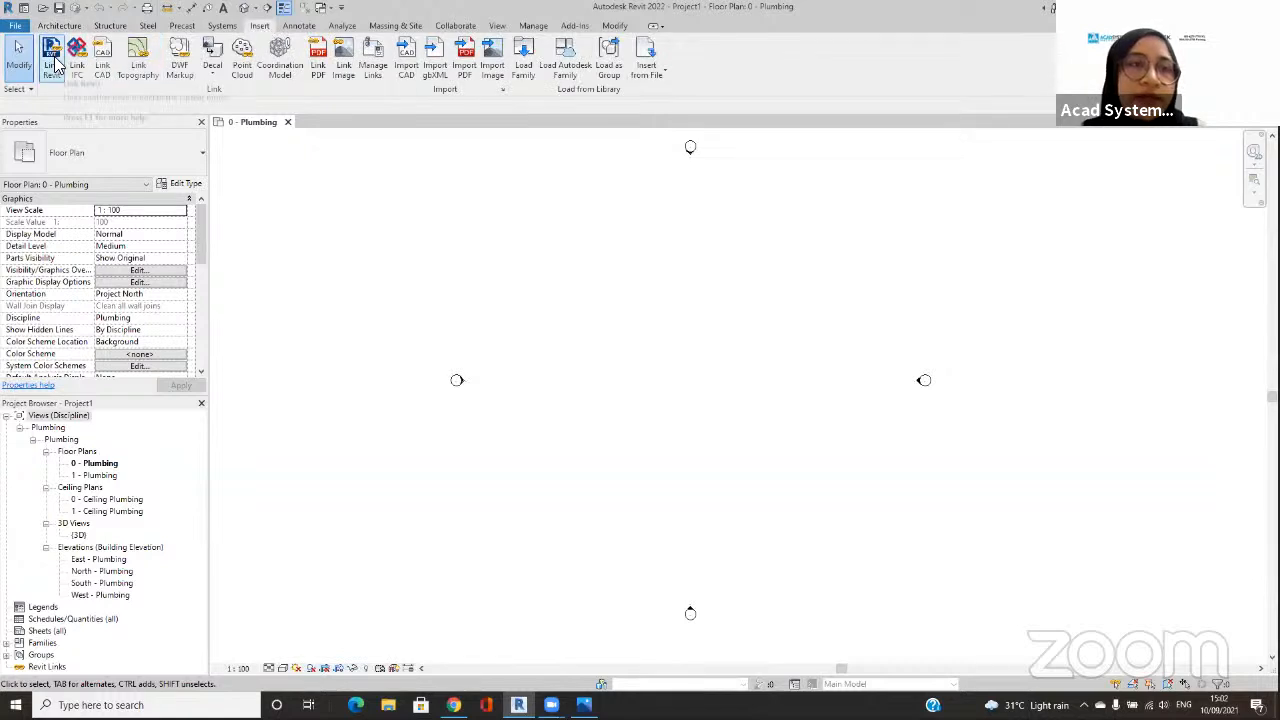
left_click(53, 62)
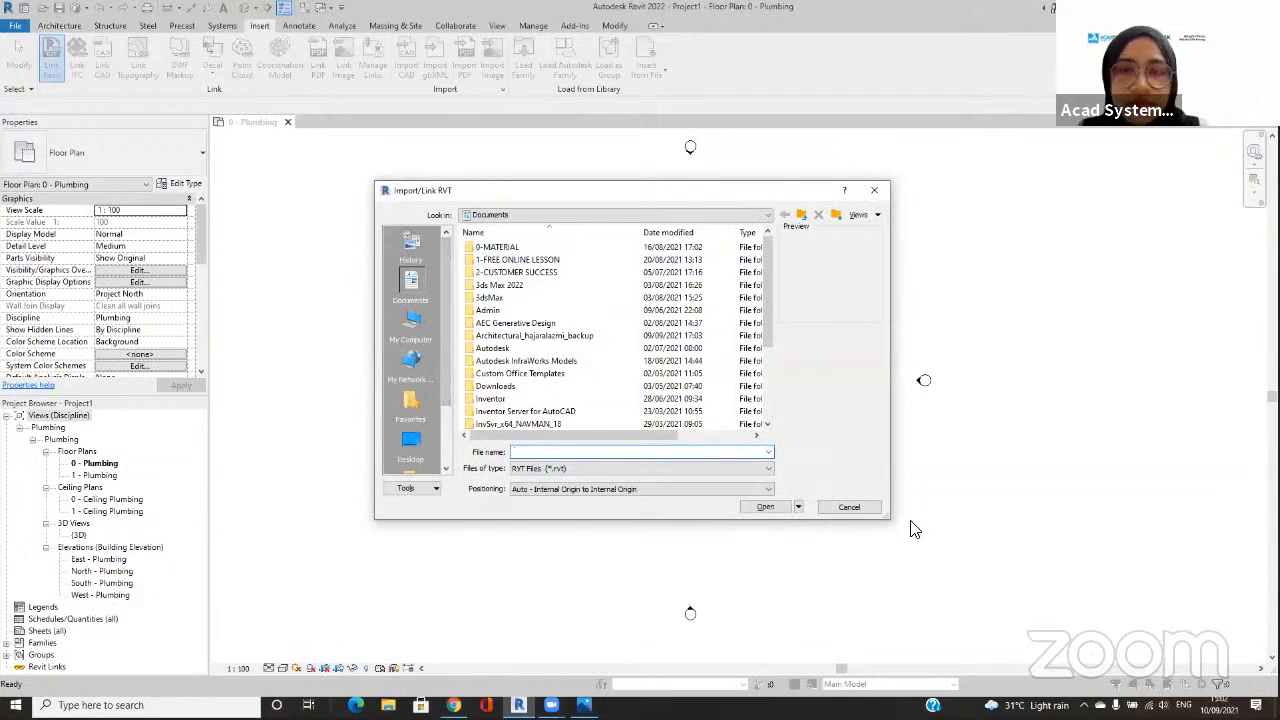
left_click_drag(900, 525, 1092, 577)
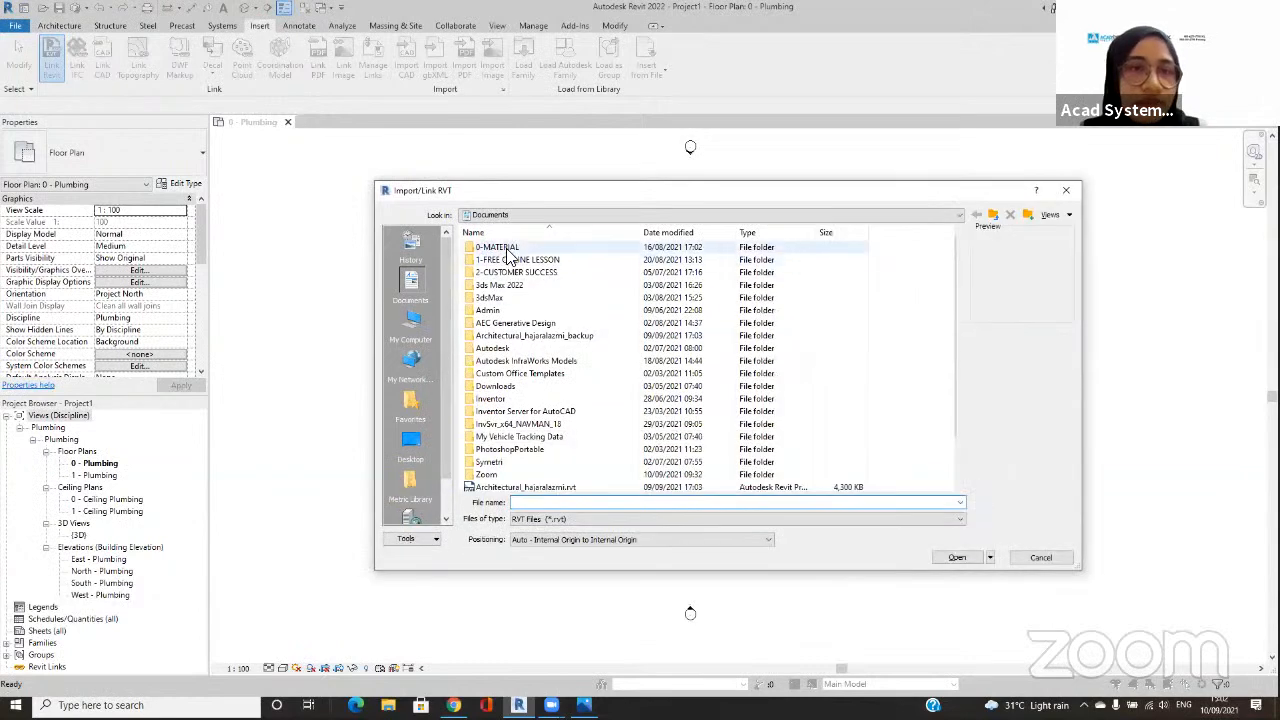
double_click(508, 252)
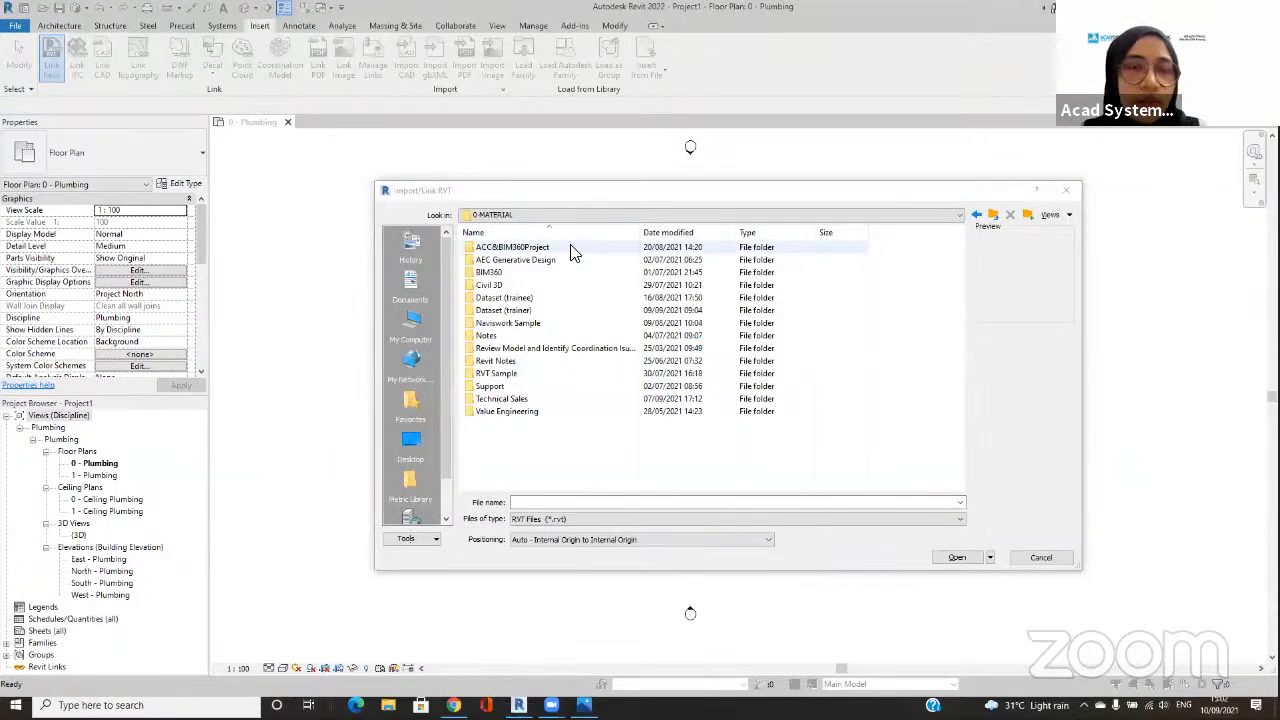
double_click(560, 310)
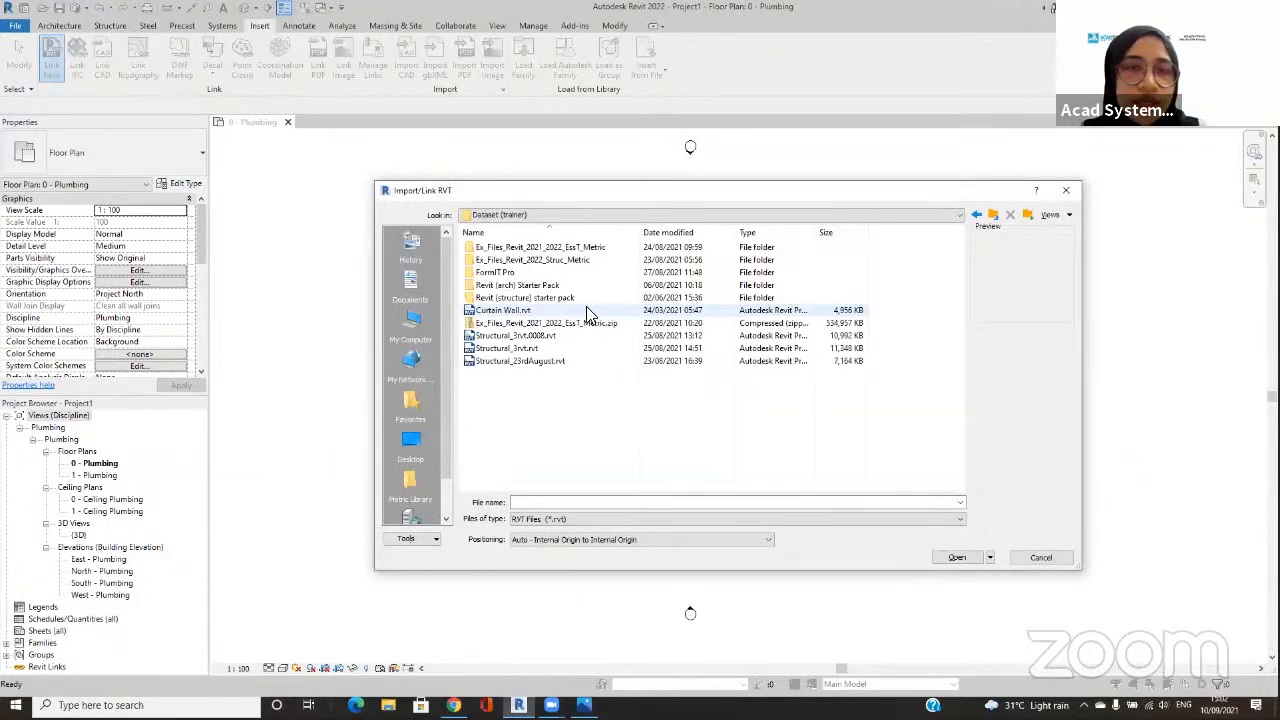
left_click(992, 214)
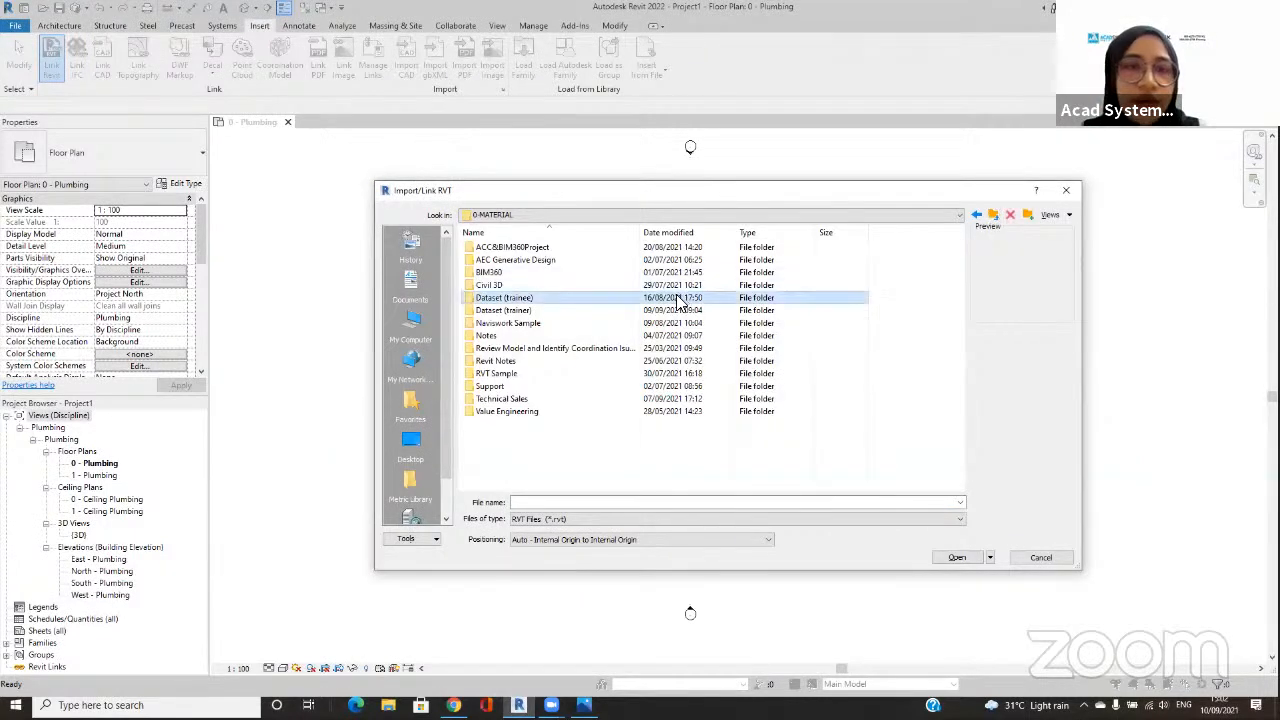
double_click(700, 297)
double_click(630, 348)
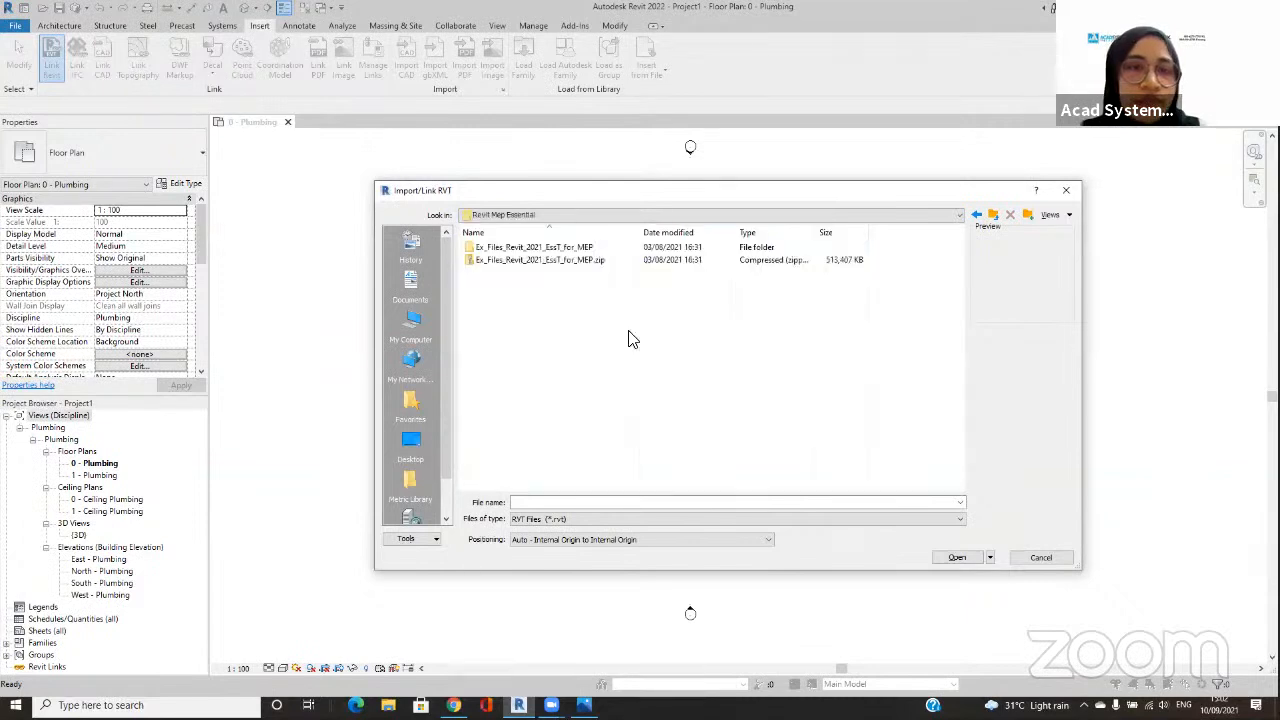
Step: Link Architectural.rvt from the Backgrounds folder, positioned Auto - Internal Origin to Internal Origin
double_click(590, 260)
double_click(587, 249)
double_click(587, 249)
double_click(588, 249)
left_click(590, 249)
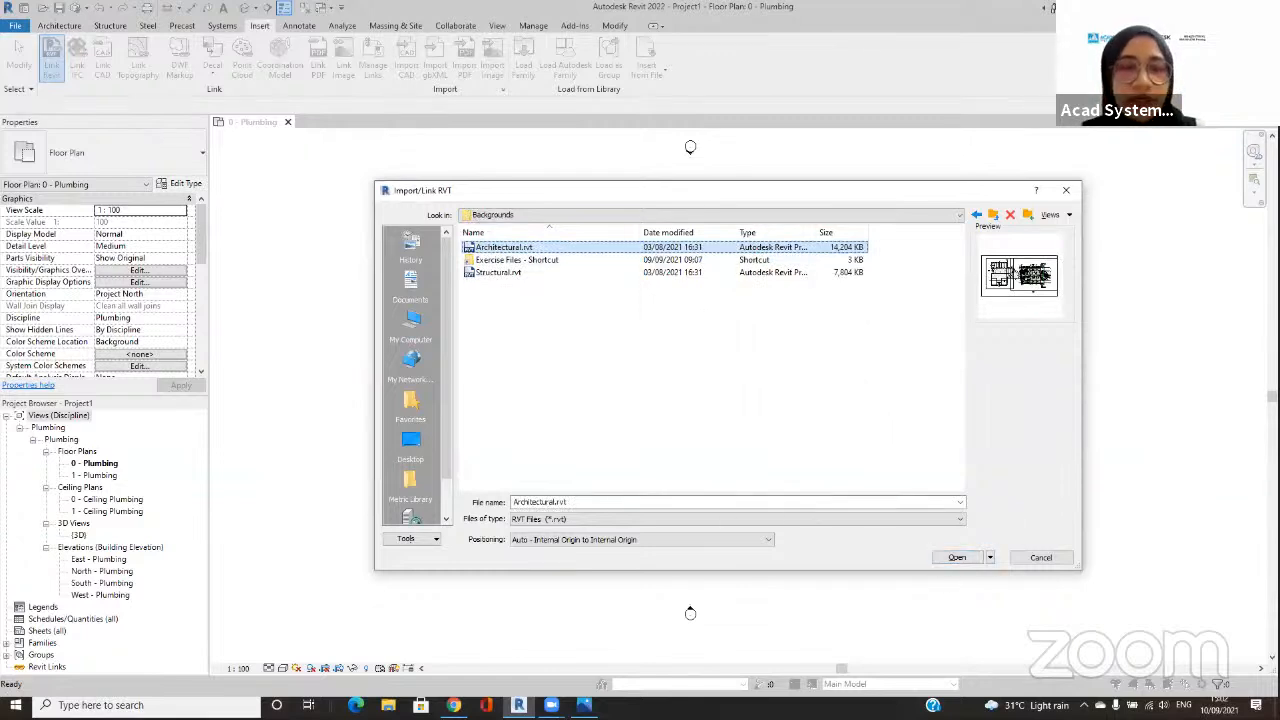
key("ctrl+2")
mouse_move(635, 478)
left_mouse_down()
mouse_move(600, 598)
mouse_move(606, 467)
mouse_move(600, 495)
mouse_move(626, 506)
left_mouse_up()
left_click_drag(534, 545, 637, 547)
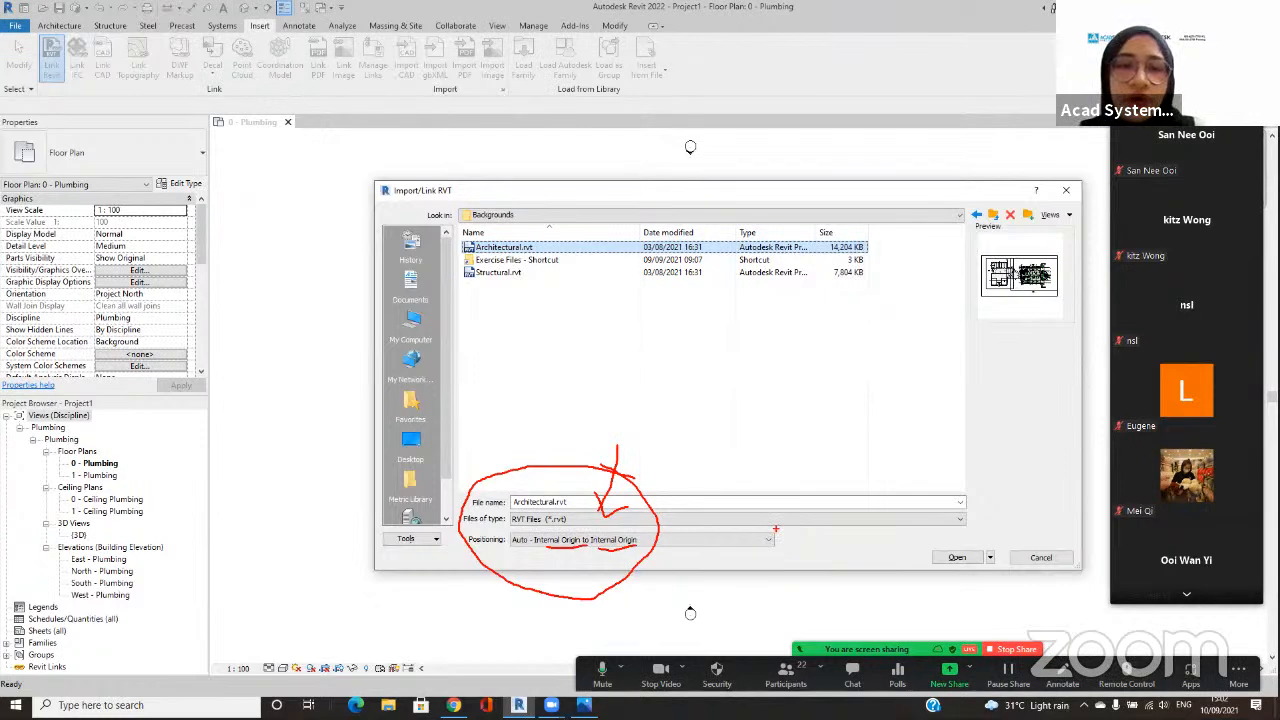
key("Escape")
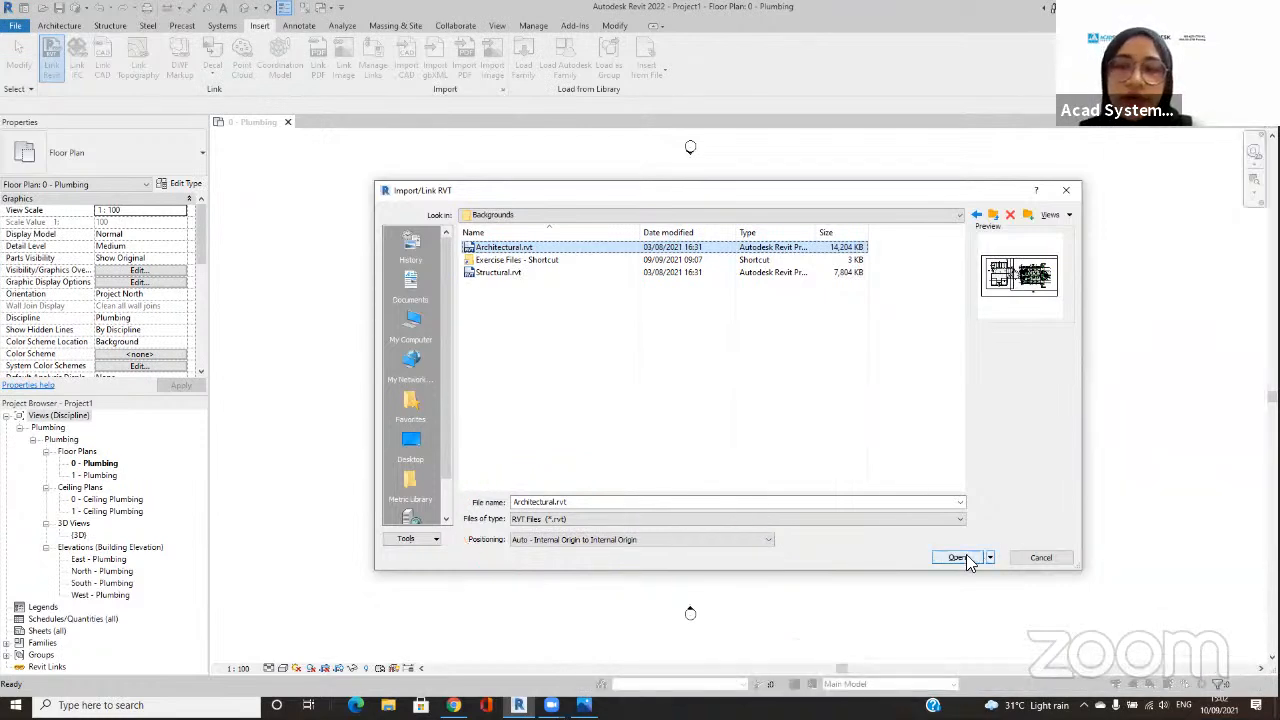
left_click(957, 557)
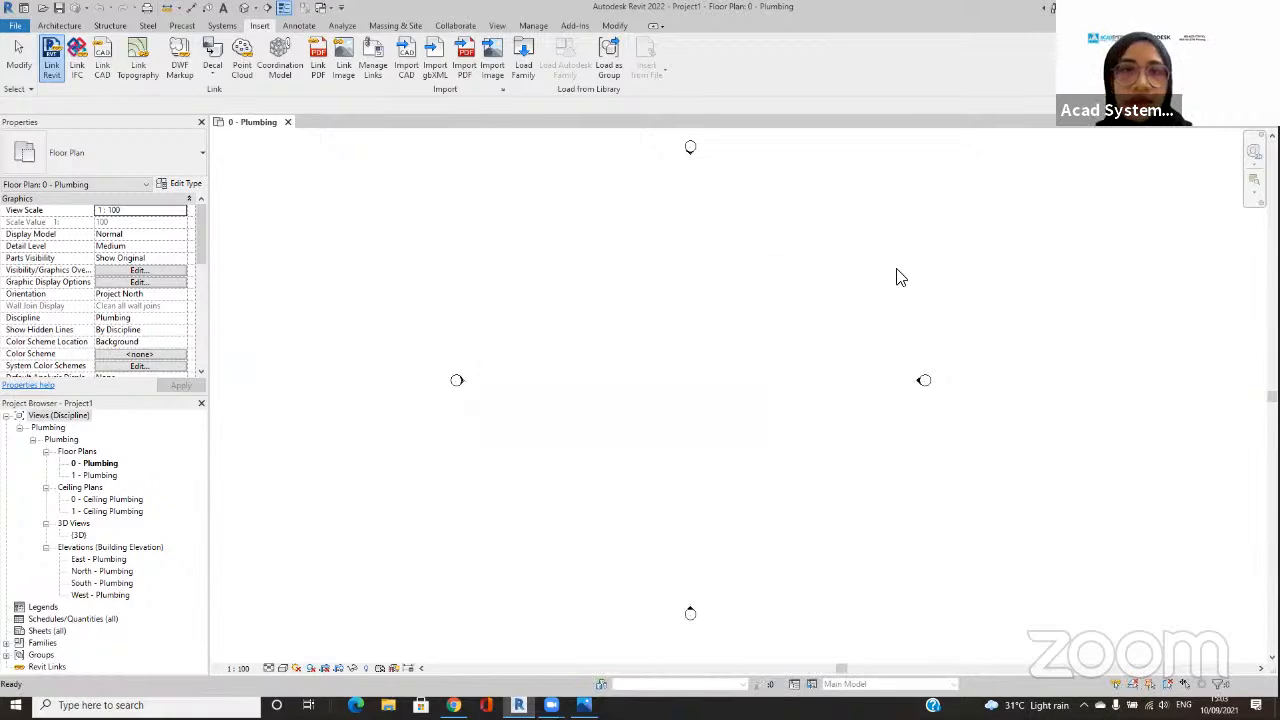
Step: Examine the linked architectural floor plan and the upper restroom's plumbing fixtures above grid 3.1
middle_click_drag(1074, 400, 1122, 414)
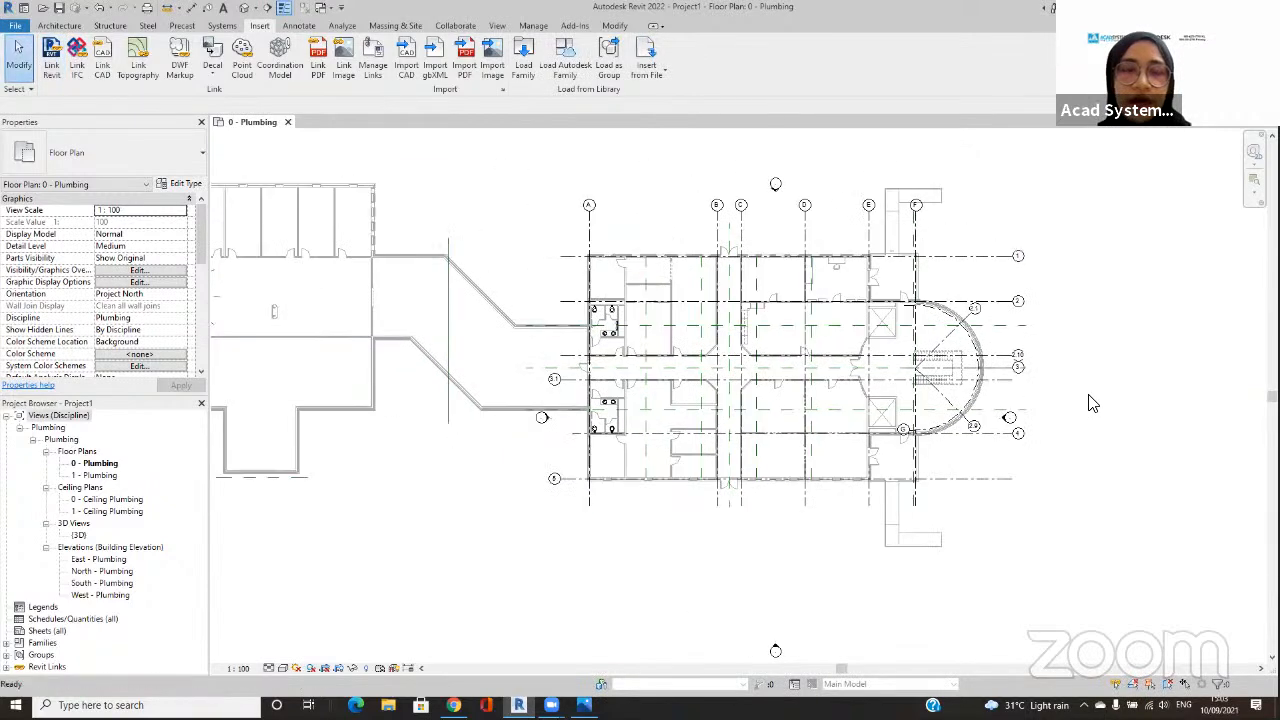
scroll(1008, 400, "down", 2)
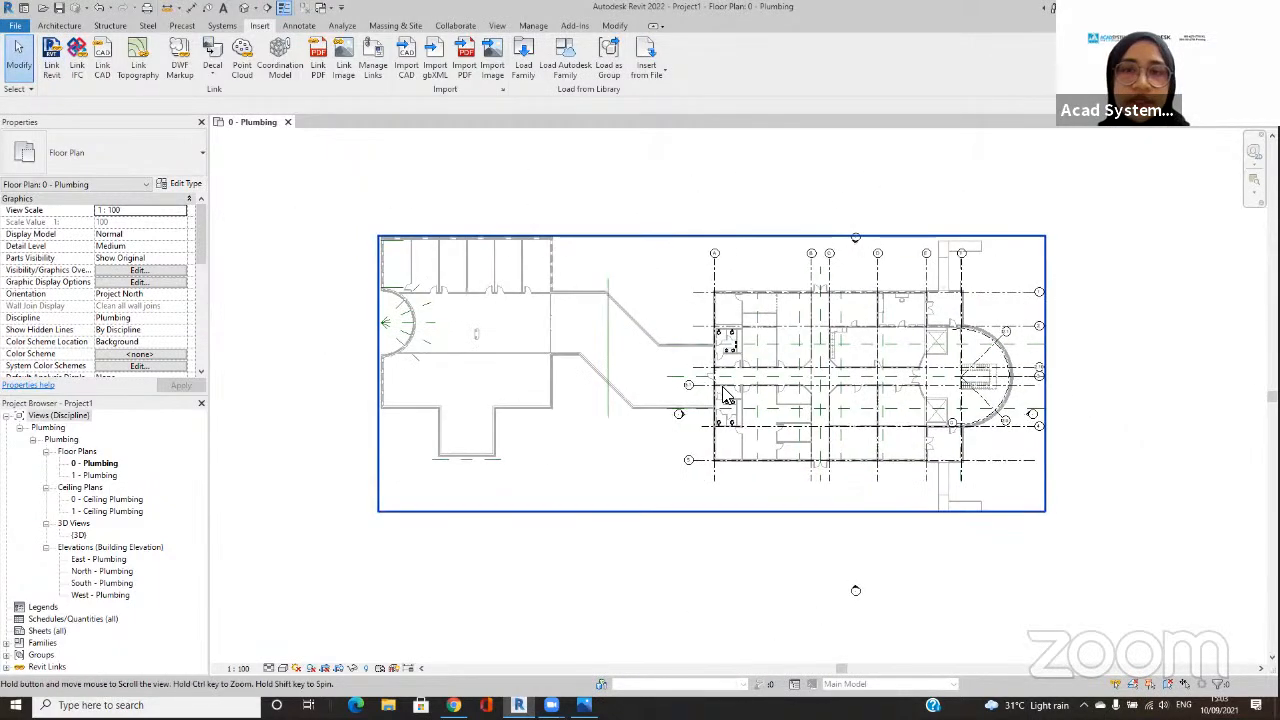
middle_click_drag(727, 395, 737, 402)
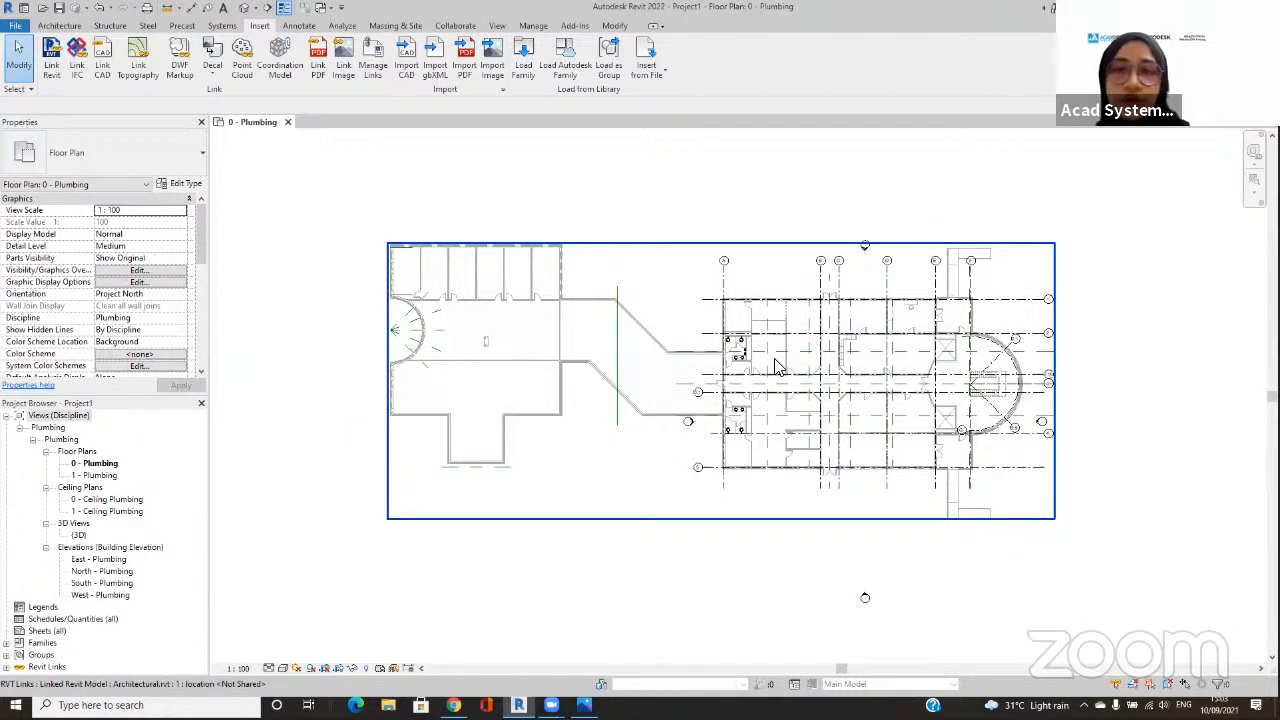
scroll(778, 366, "up", 1)
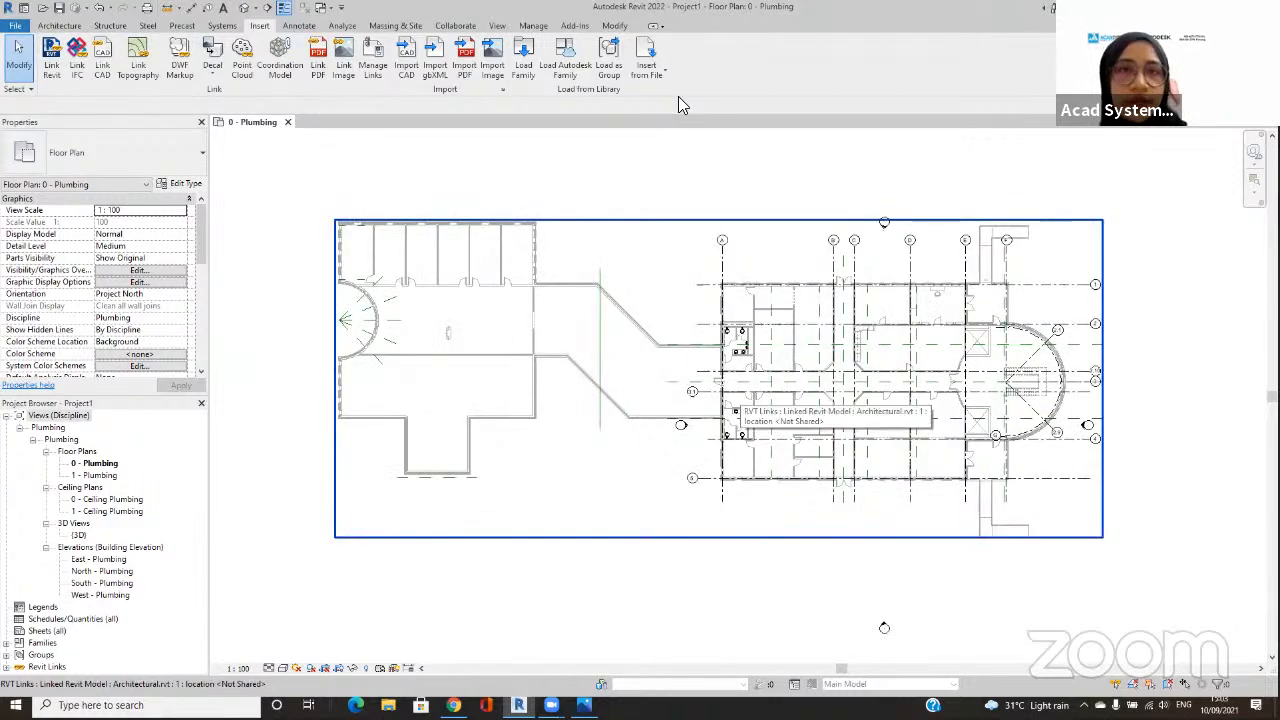
scroll(810, 320, "up", 3)
mouse_move(823, 291)
left_mouse_down()
mouse_move(699, 305)
mouse_move(799, 436)
mouse_move(787, 275)
mouse_move(800, 246)
mouse_move(750, 318)
mouse_move(772, 318)
left_mouse_up()
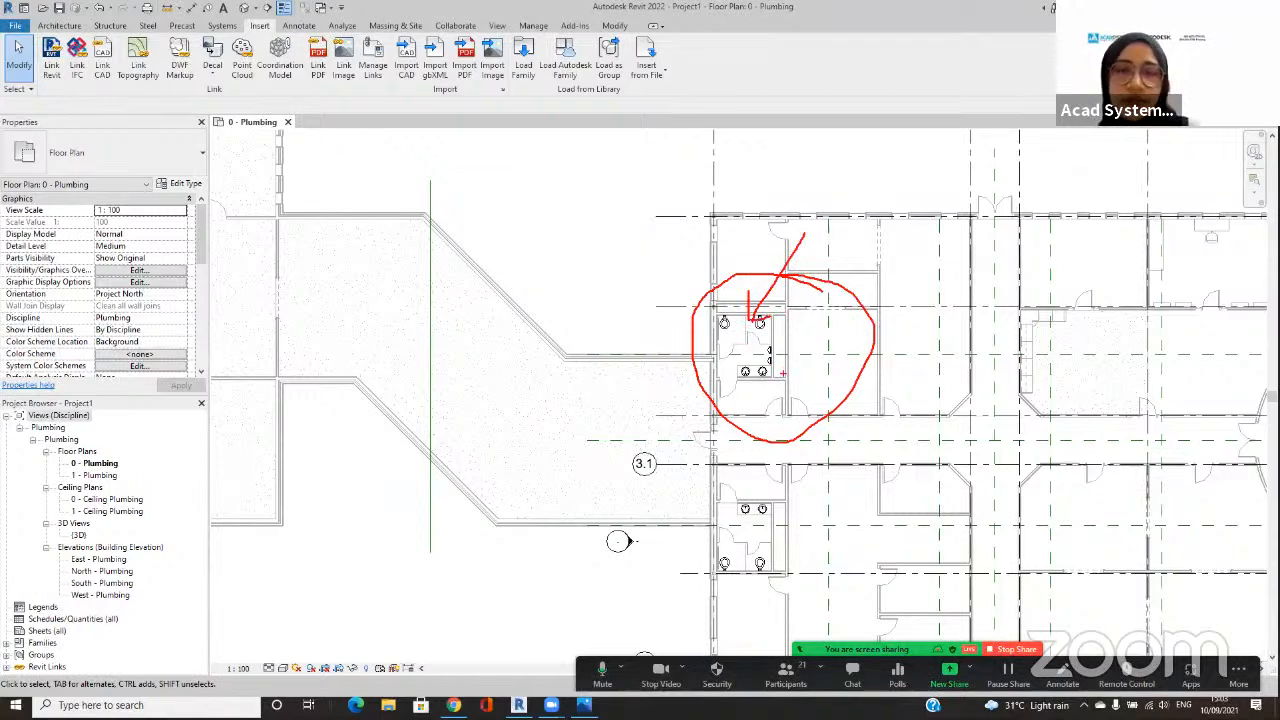
scroll(760, 362, "up", 2)
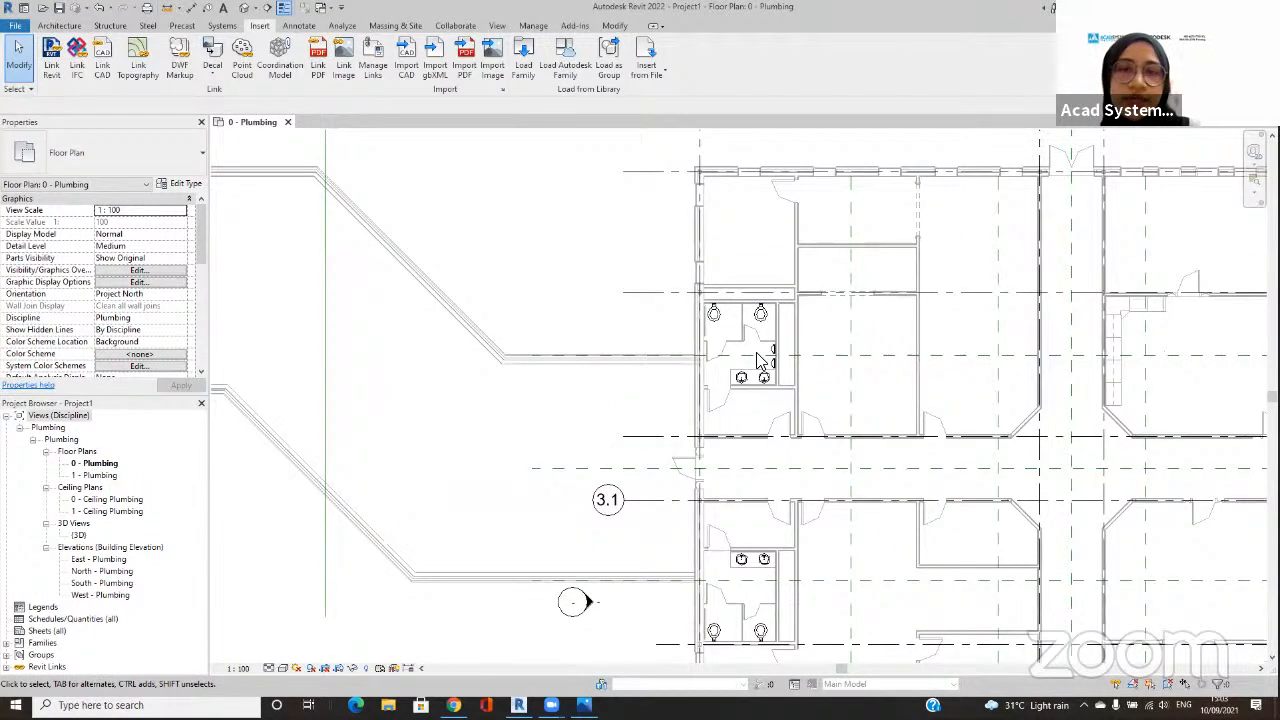
scroll(760, 362, "up", 1)
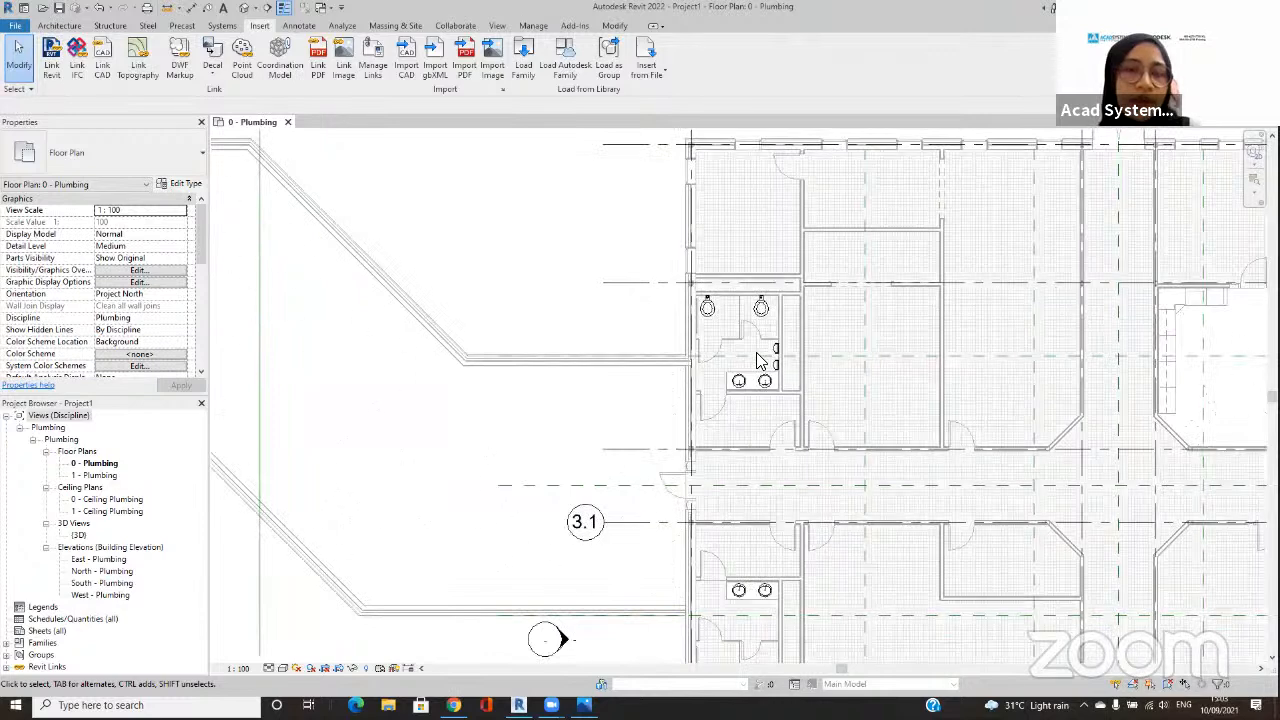
scroll(760, 362, "up", 1)
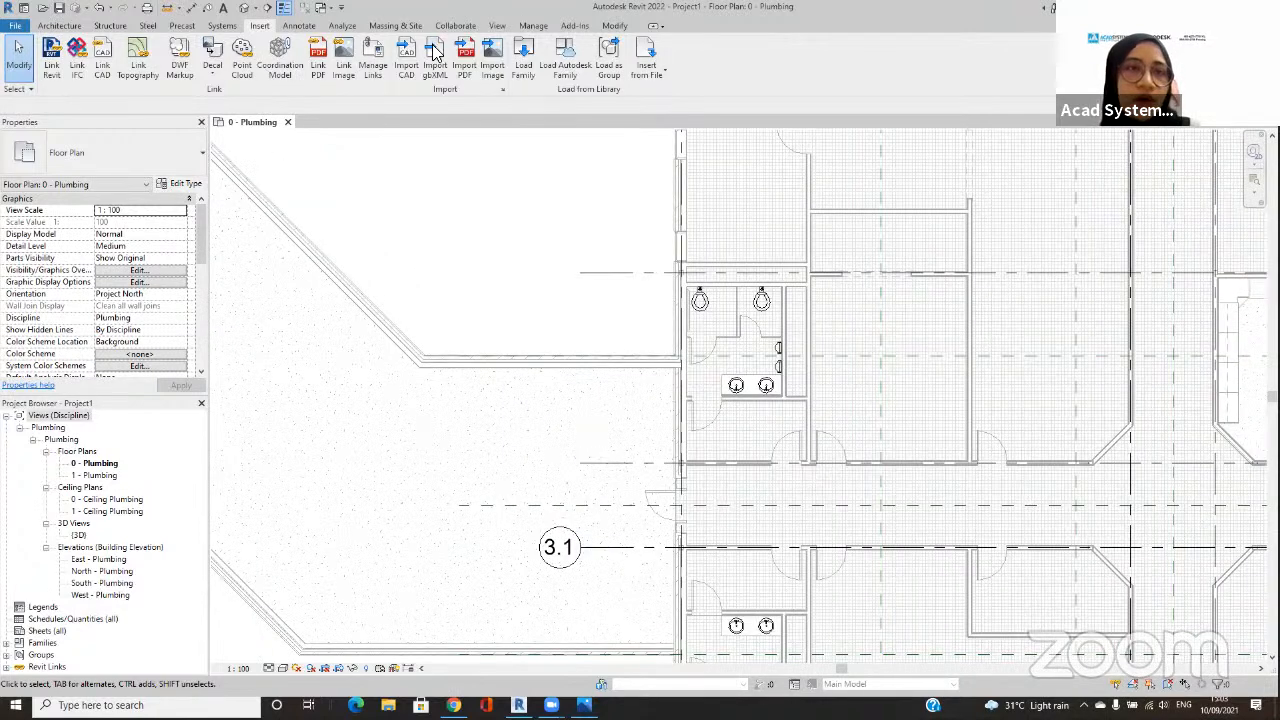
Step: Place a rectangular callout around the upper restroom on the 0 - Plumbing floor plan
left_click(493, 27)
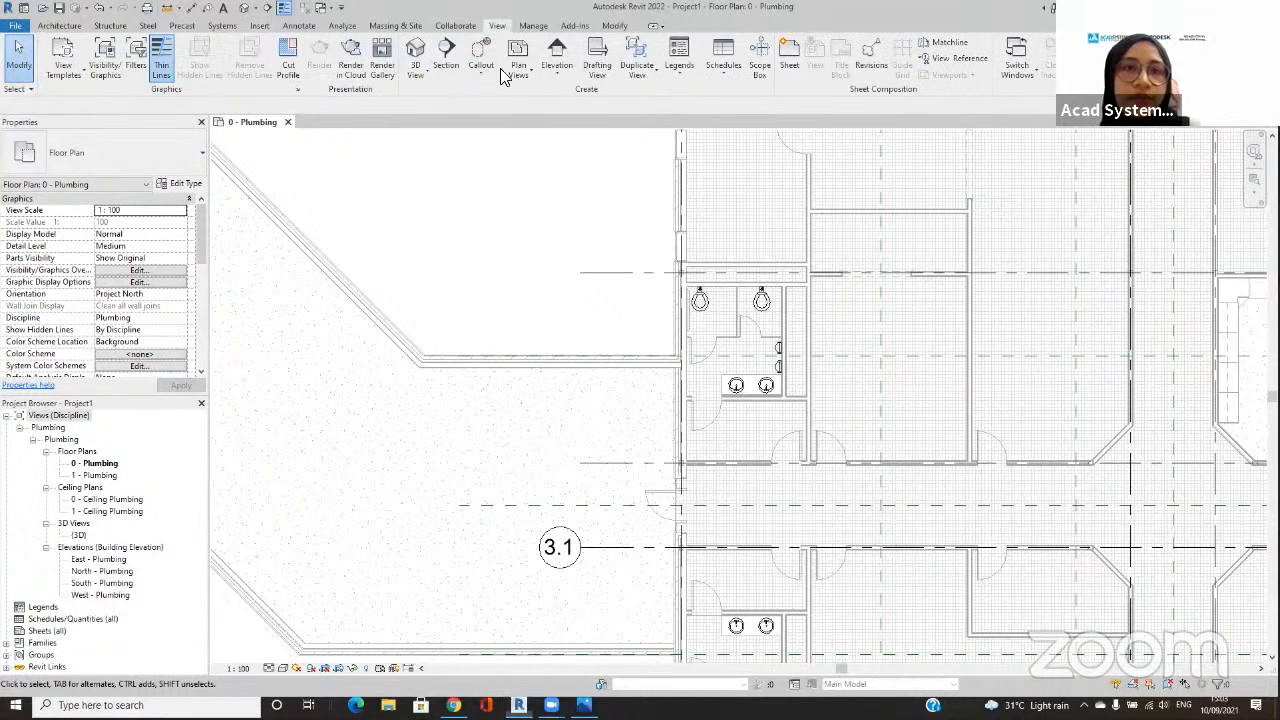
left_click(491, 79)
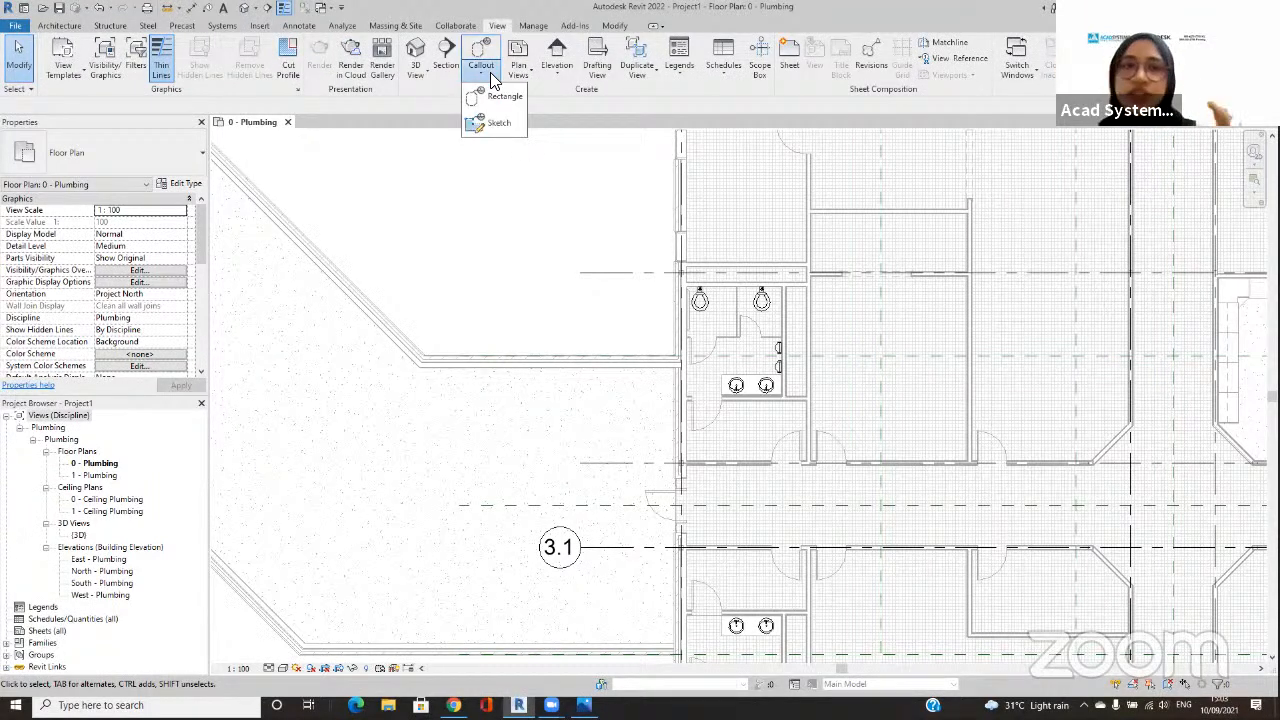
left_click(491, 79)
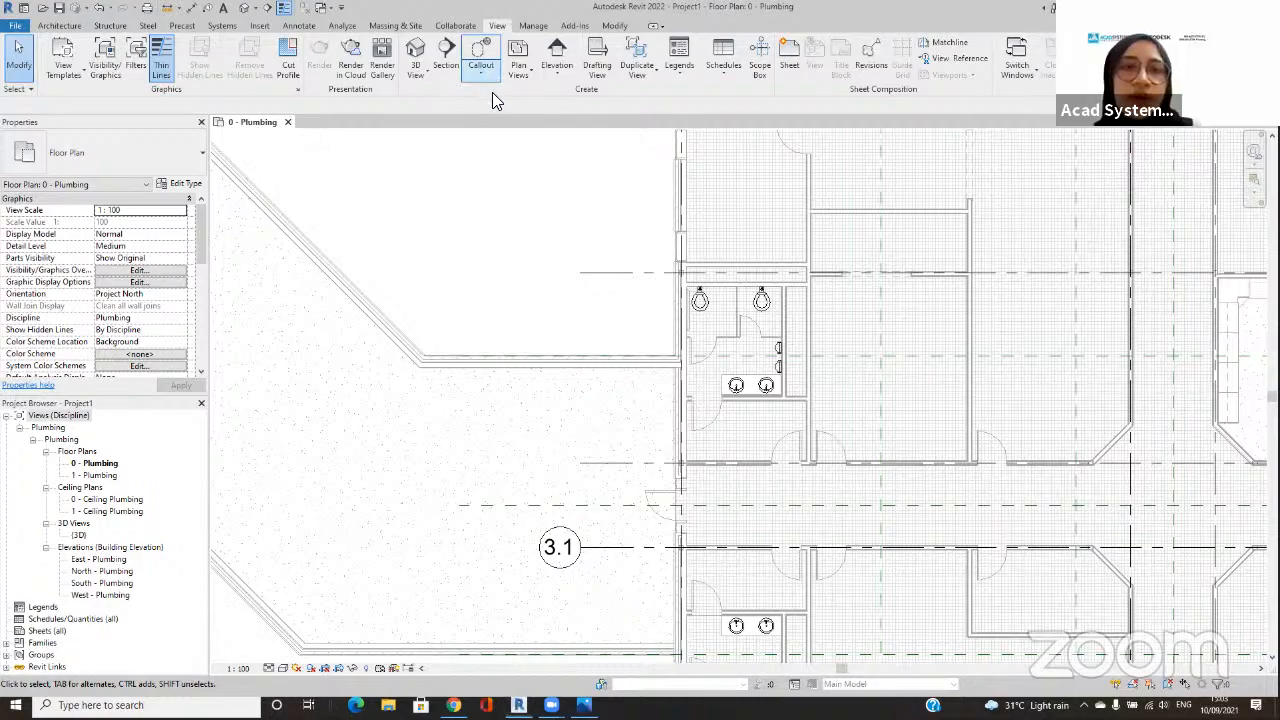
left_click(484, 66)
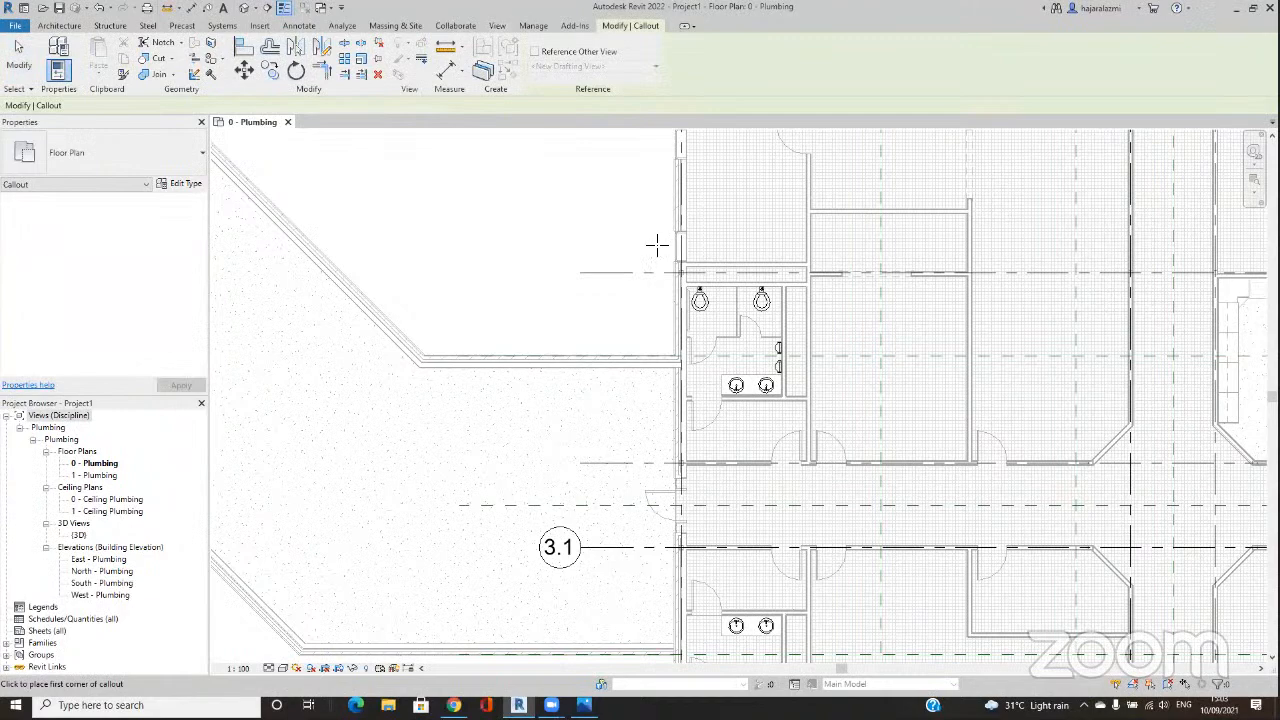
left_click(855, 483)
key("Escape")
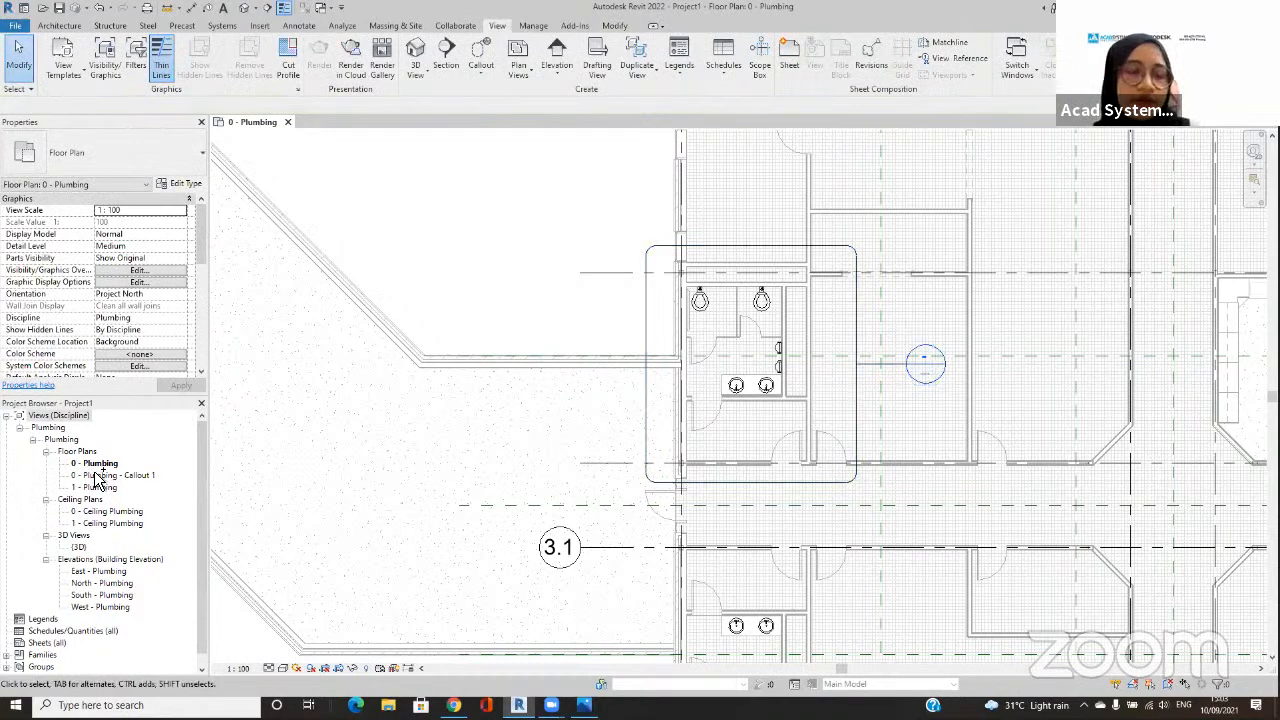
Step: Rename the 0 - Plumbing - Callout 1 floor plan view as ENLARGED MEN'S
mouse_move(161, 471)
left_mouse_down()
mouse_move(70, 474)
mouse_move(139, 473)
left_mouse_up()
left_click(138, 475)
right_click(138, 475)
left_click(178, 366)
type("ENLARG")
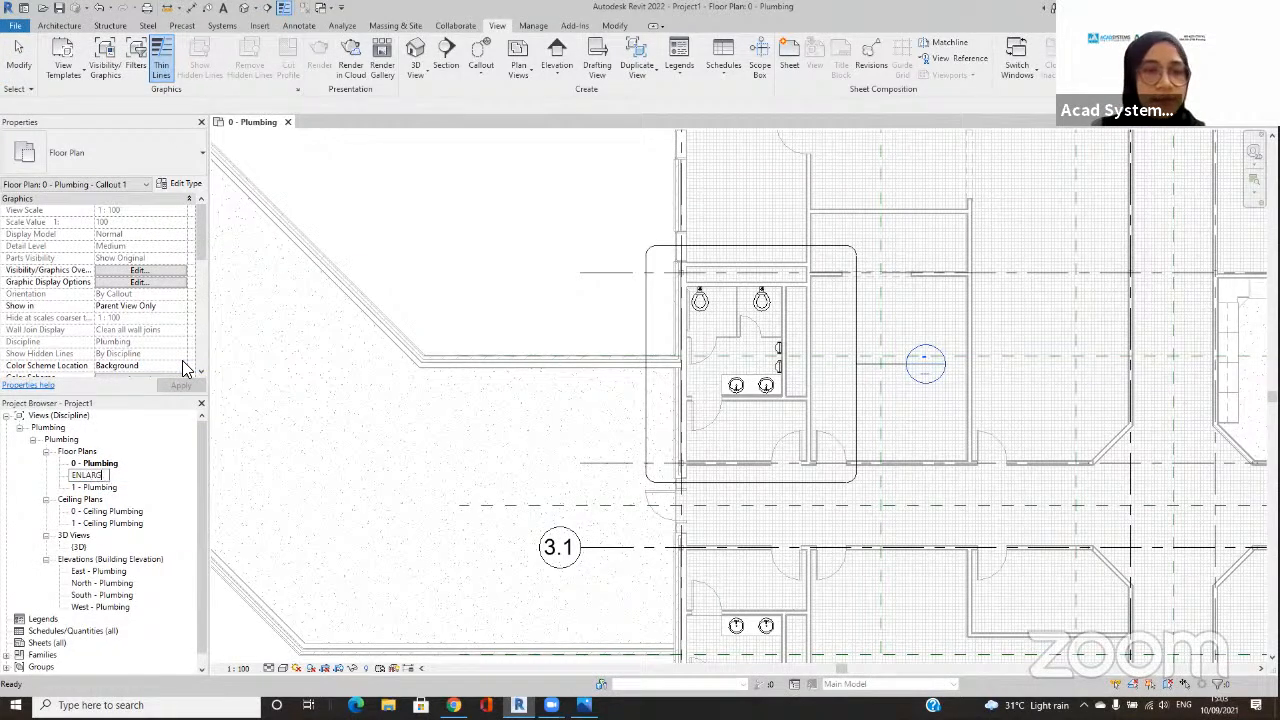
type("ED MEN'S")
key("BackSpace")
key("BackSpace")
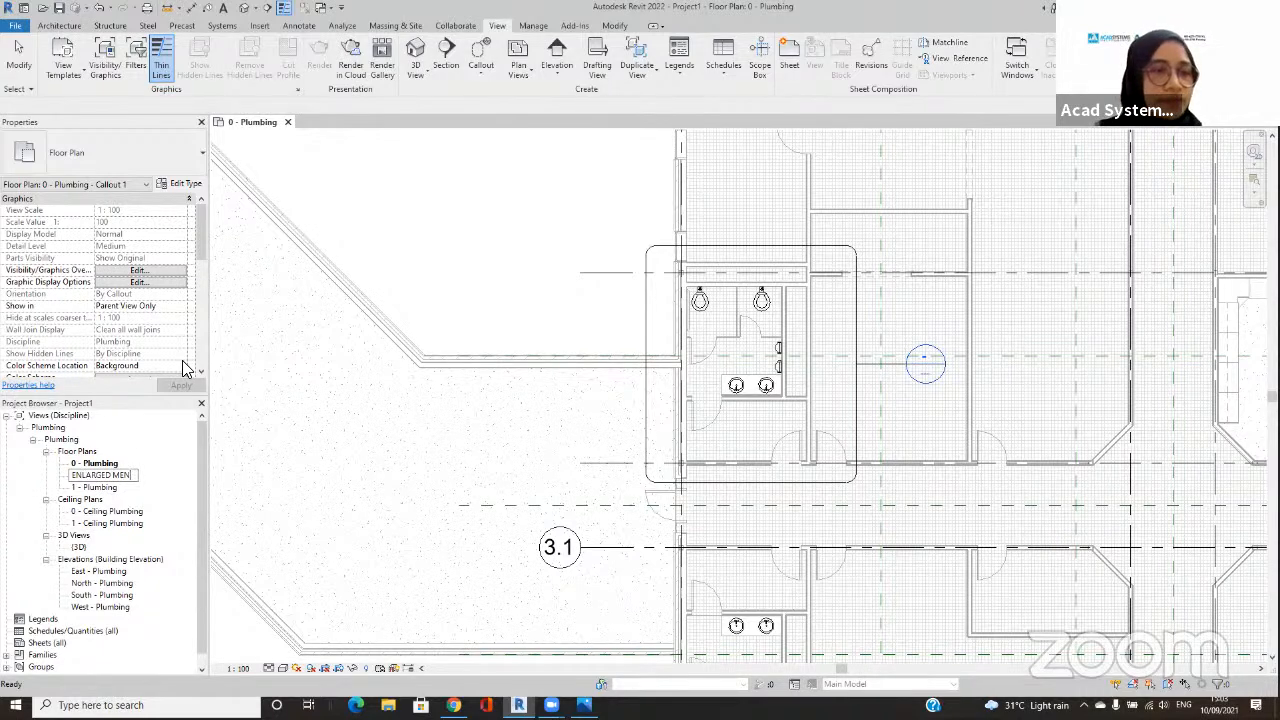
type("'S")
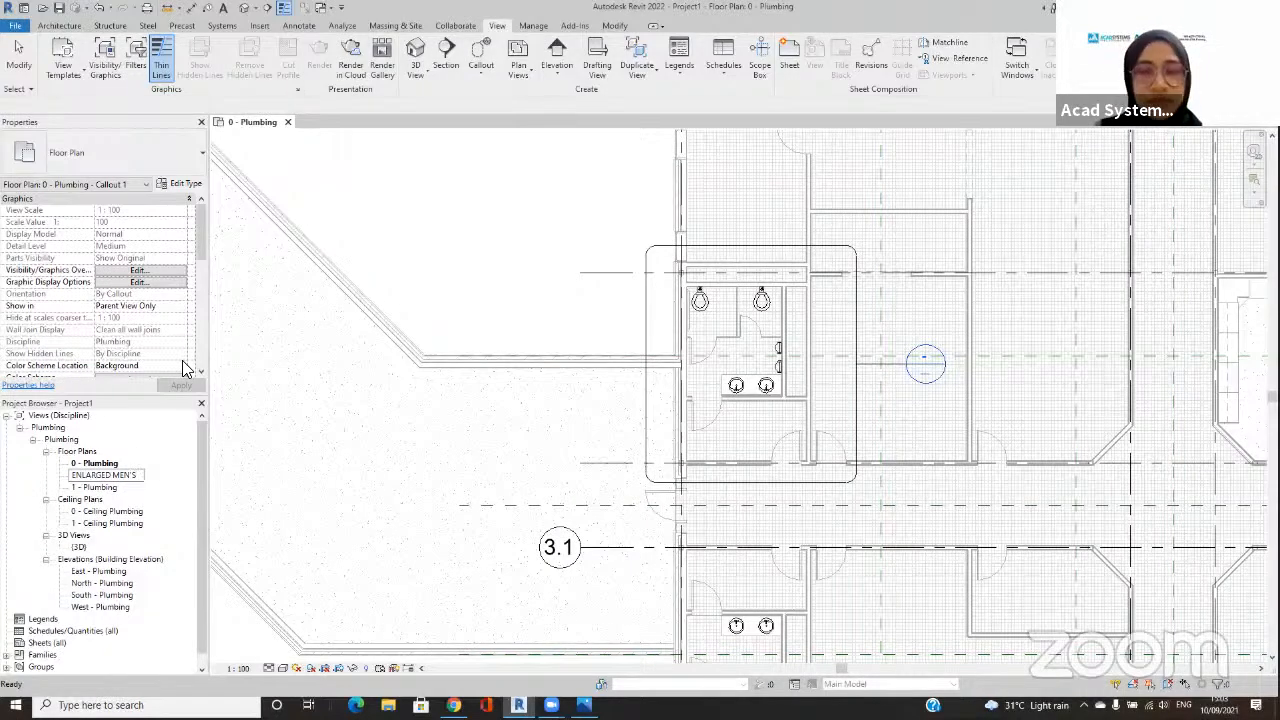
key("Return")
Step: Open the ENLARGED MEN'S floor plan view
left_click(125, 487)
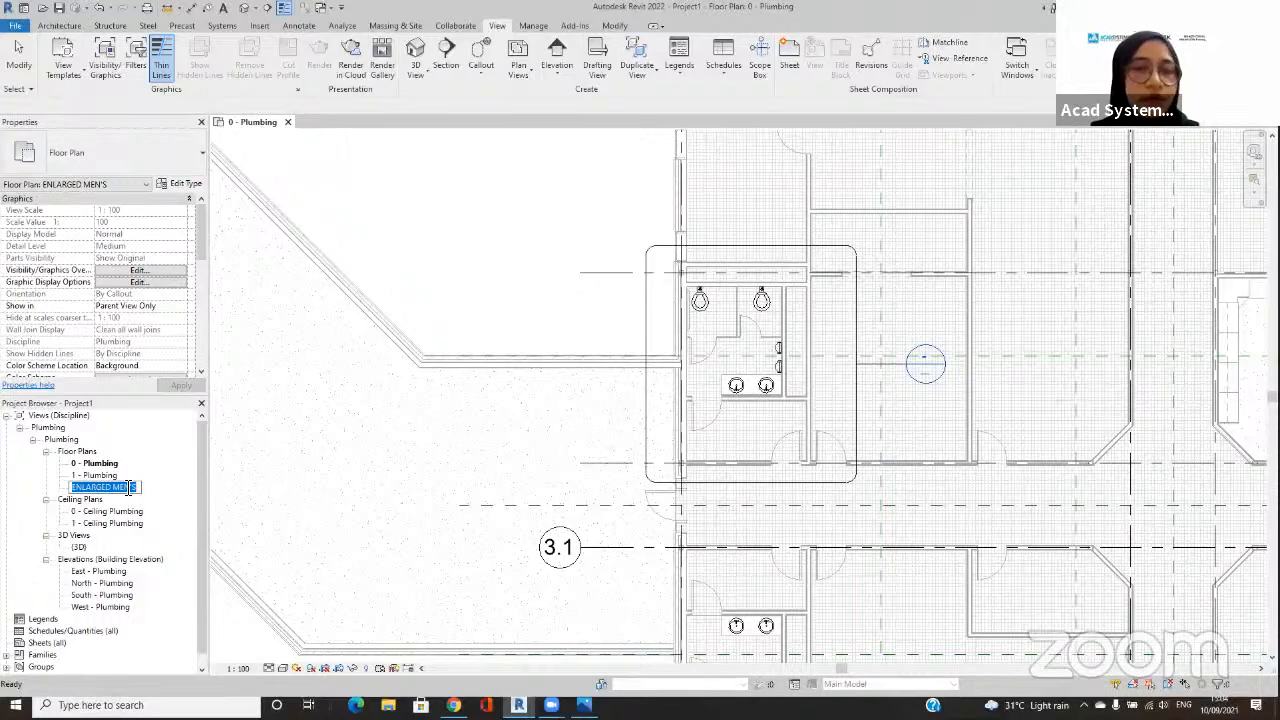
left_click(145, 477)
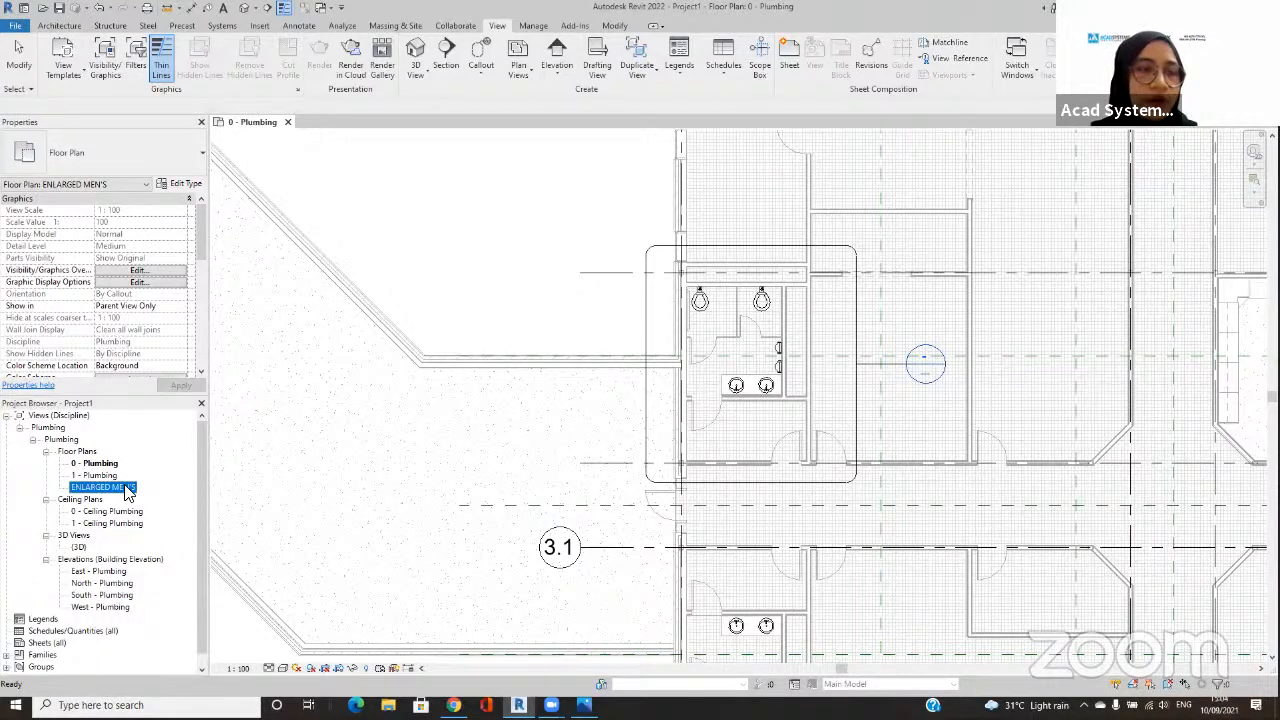
double_click(125, 487)
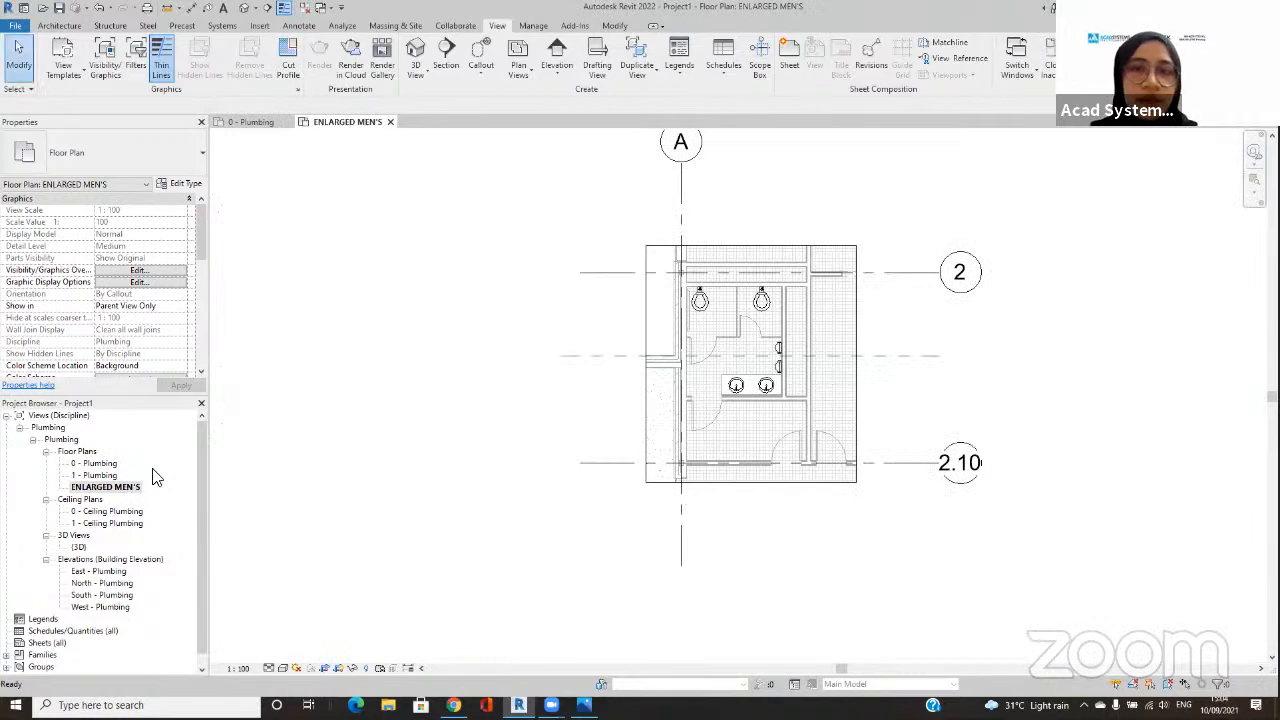
scroll(850, 366, "up", 2)
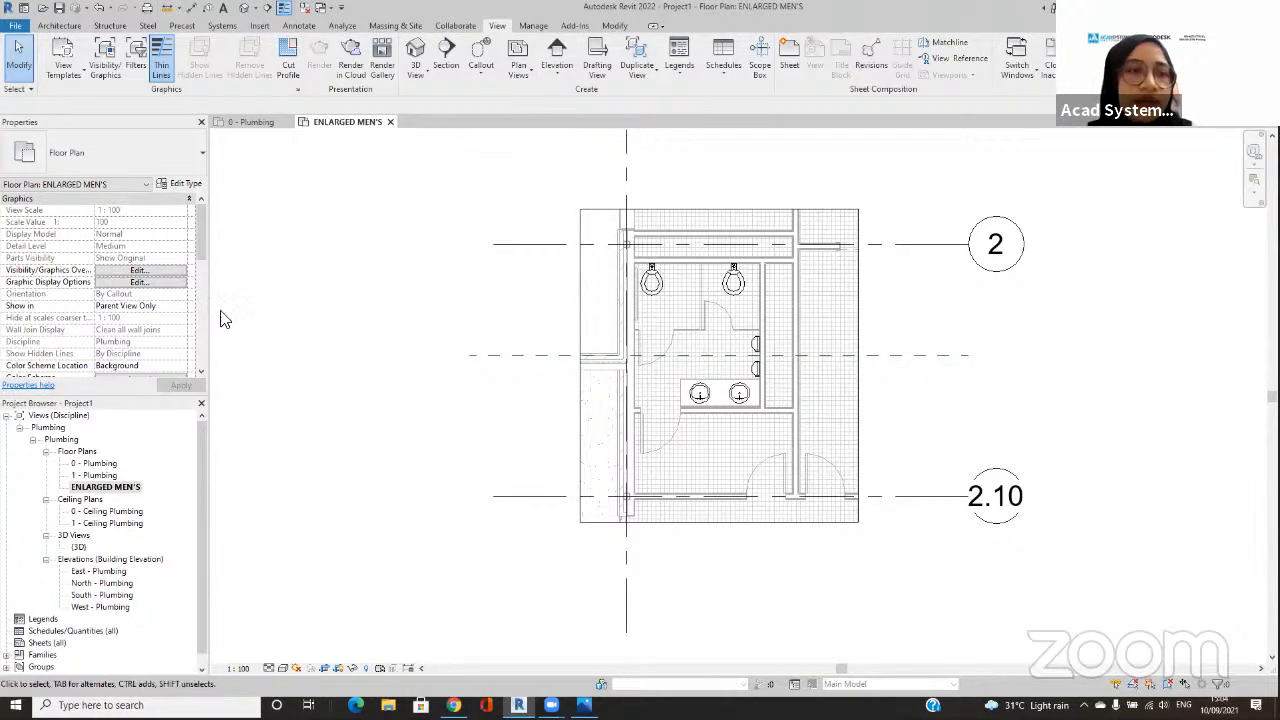
Step: Open the view template settings for ENLARGED MEN'S and exclude V/G Overrides Model from the Plumbing Plan template
scroll(160, 280, "down", 1)
scroll(160, 278, "down", 6)
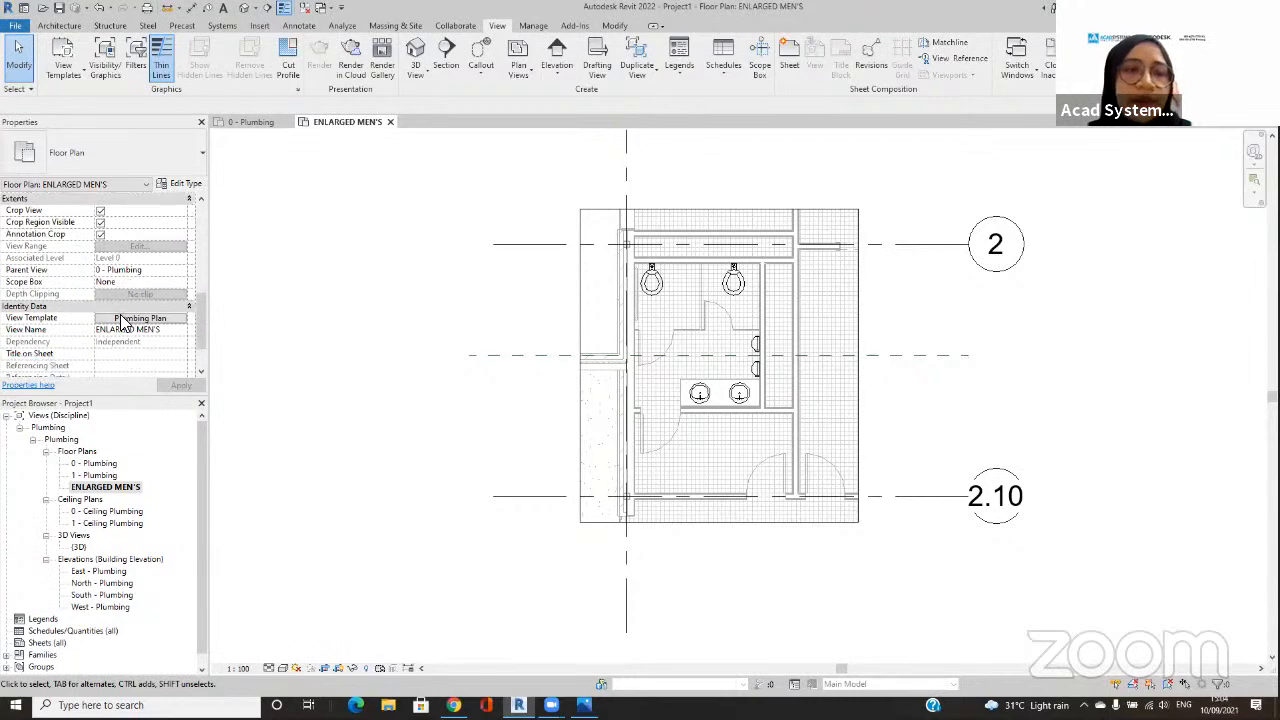
left_click(122, 320)
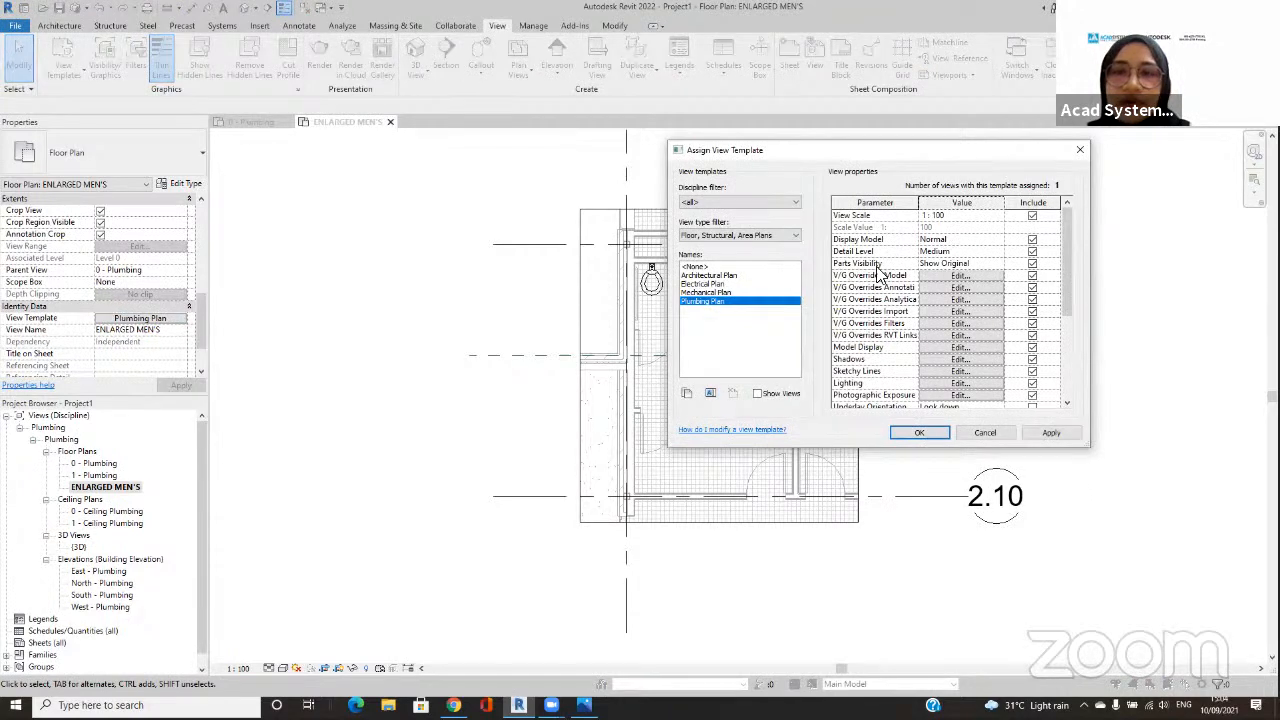
scroll(886, 272, "down", 1)
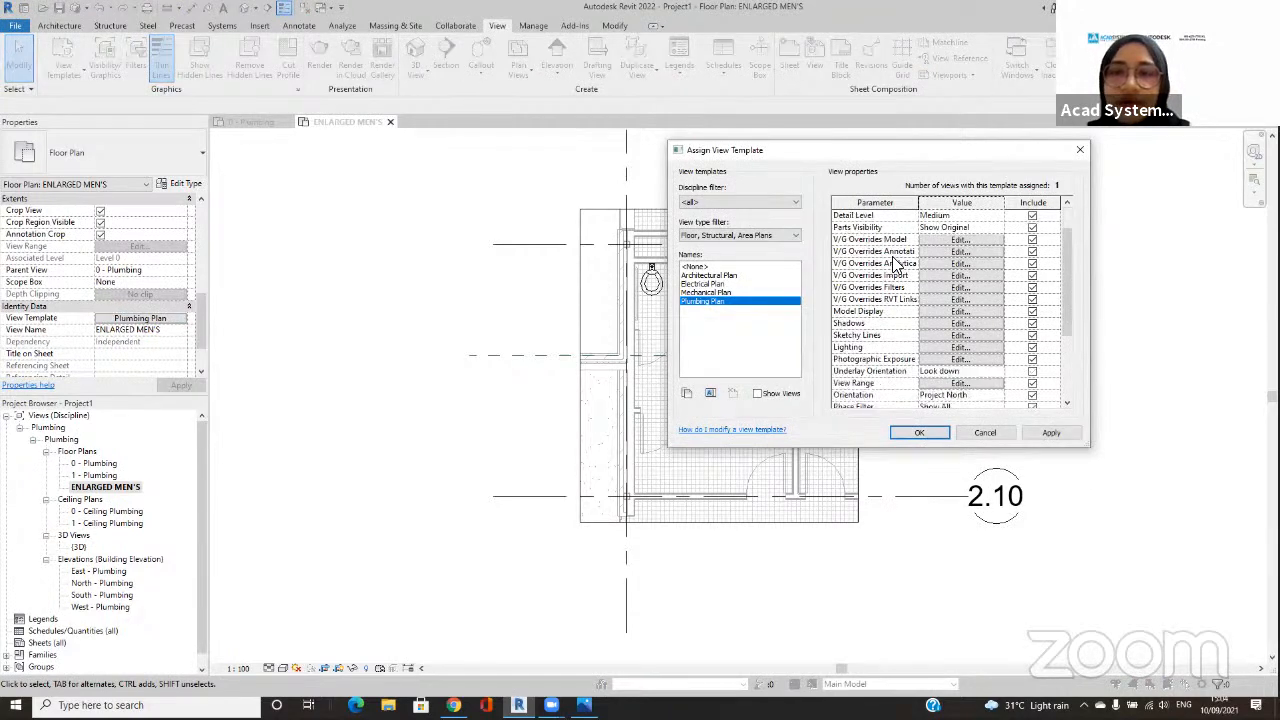
left_click(1018, 240)
left_click(1031, 241)
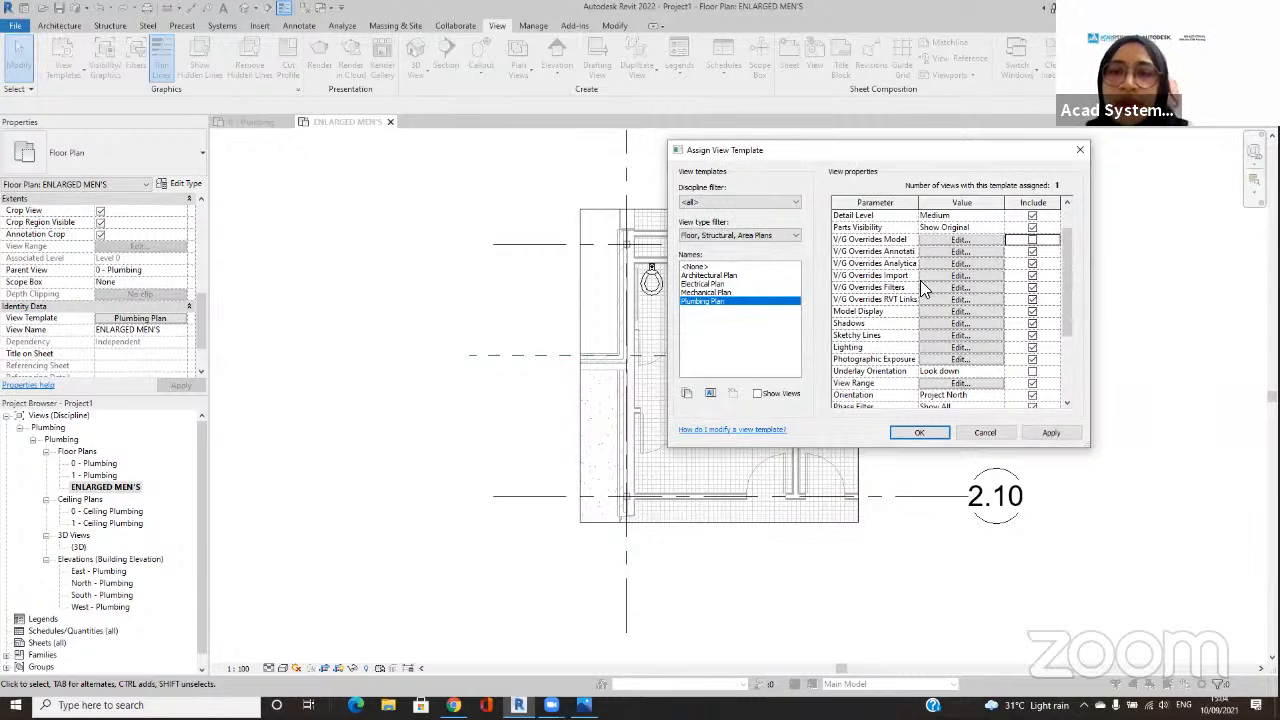
Step: Exclude View Scale, Display Model and View Range from the Plumbing Plan template and accept the template settings
scroll(920, 285, "down", 2)
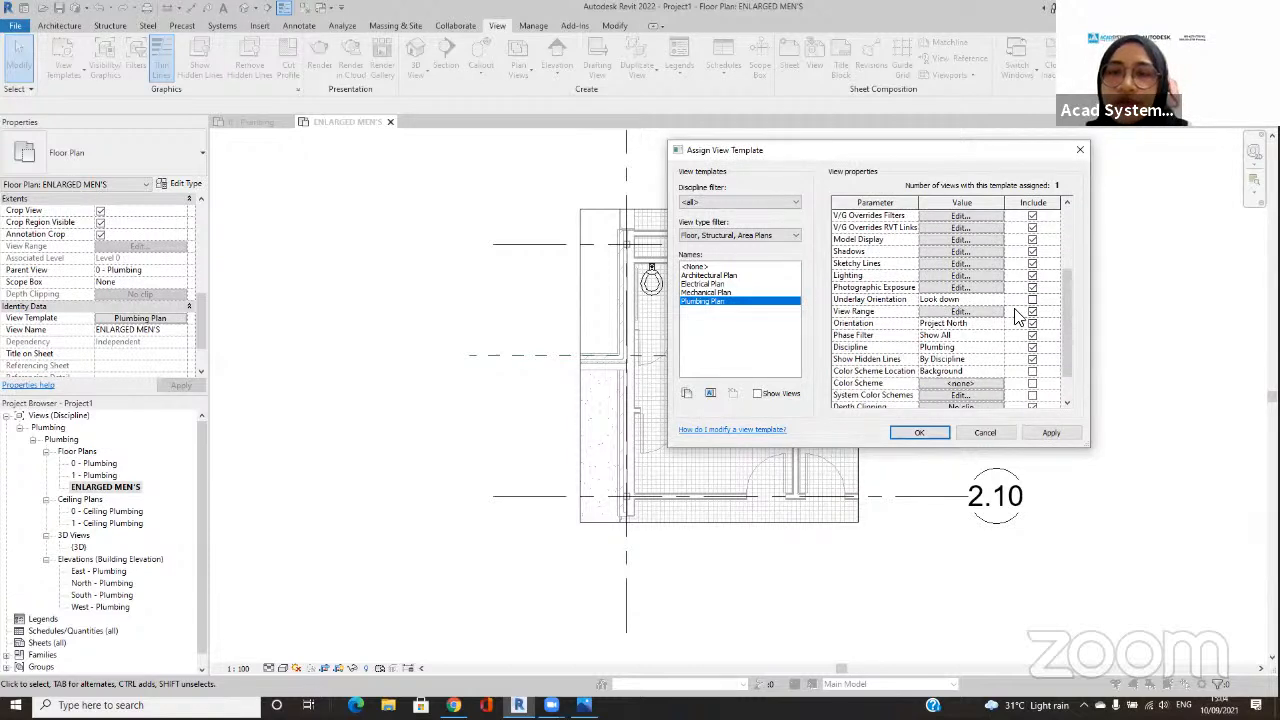
scroll(1017, 310, "up", 2)
left_click(1032, 216)
left_click(1033, 241)
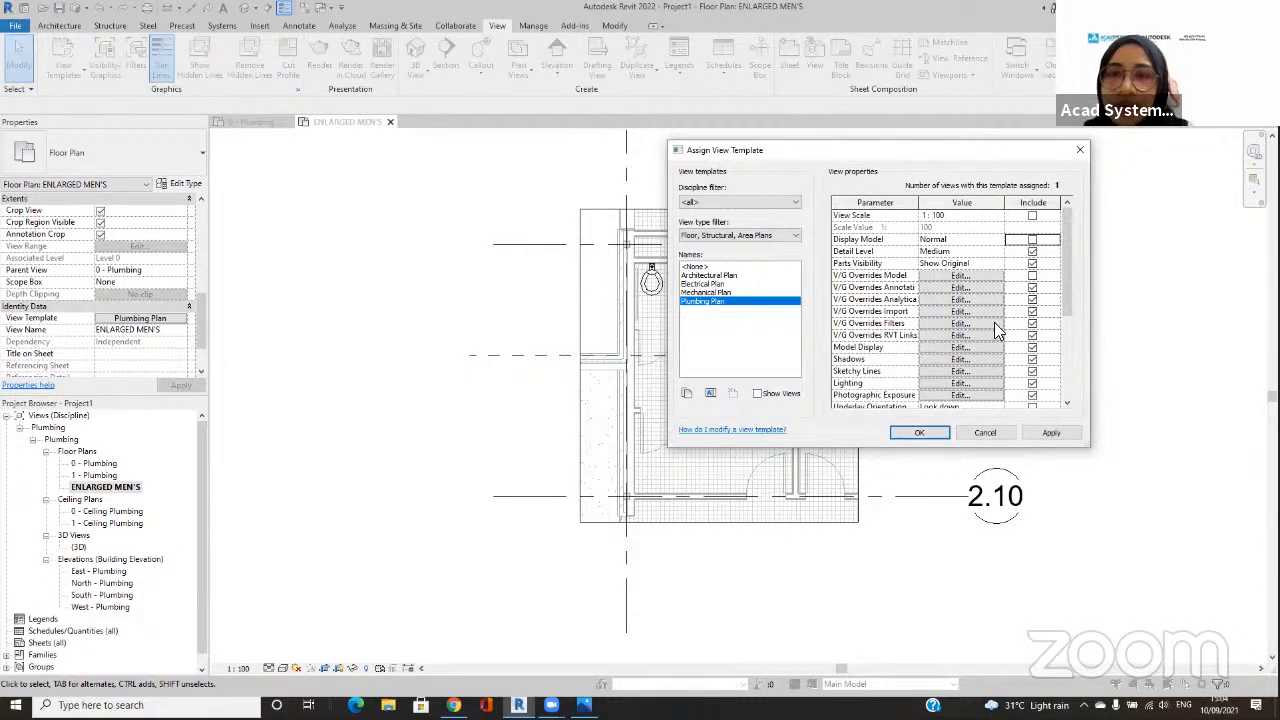
scroll(994, 322, "down", 1)
left_click(1032, 311)
left_click(919, 432)
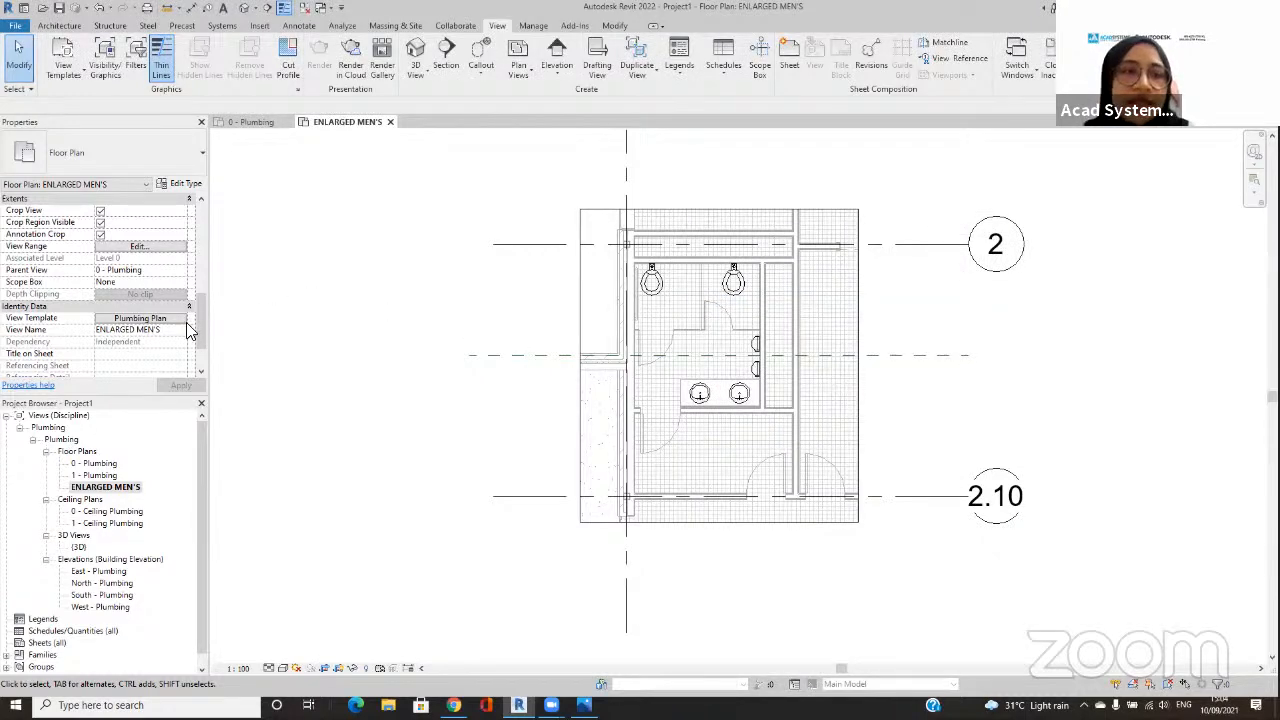
Step: Override the Floors category's projection/surface patterns in ENLARGED MEN'S by making both foreground and background not visible, and apply the overrides
scroll(148, 316, "up", 5)
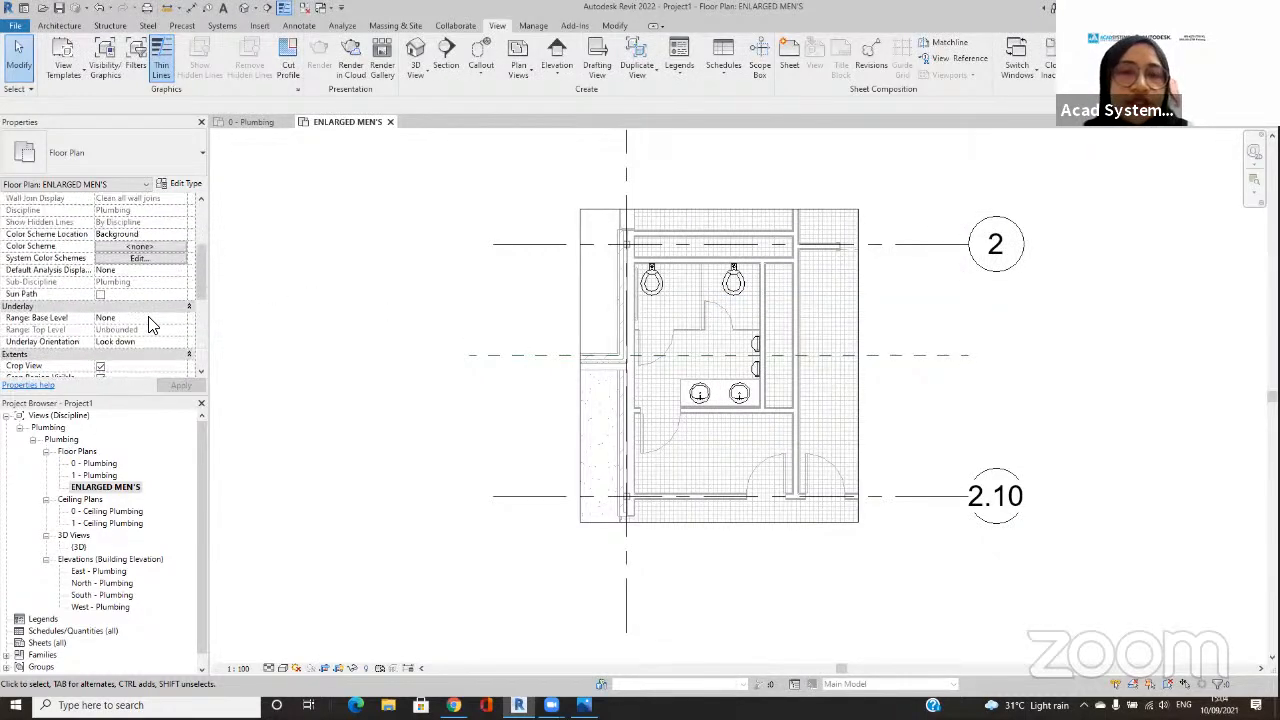
scroll(148, 316, "up", 3)
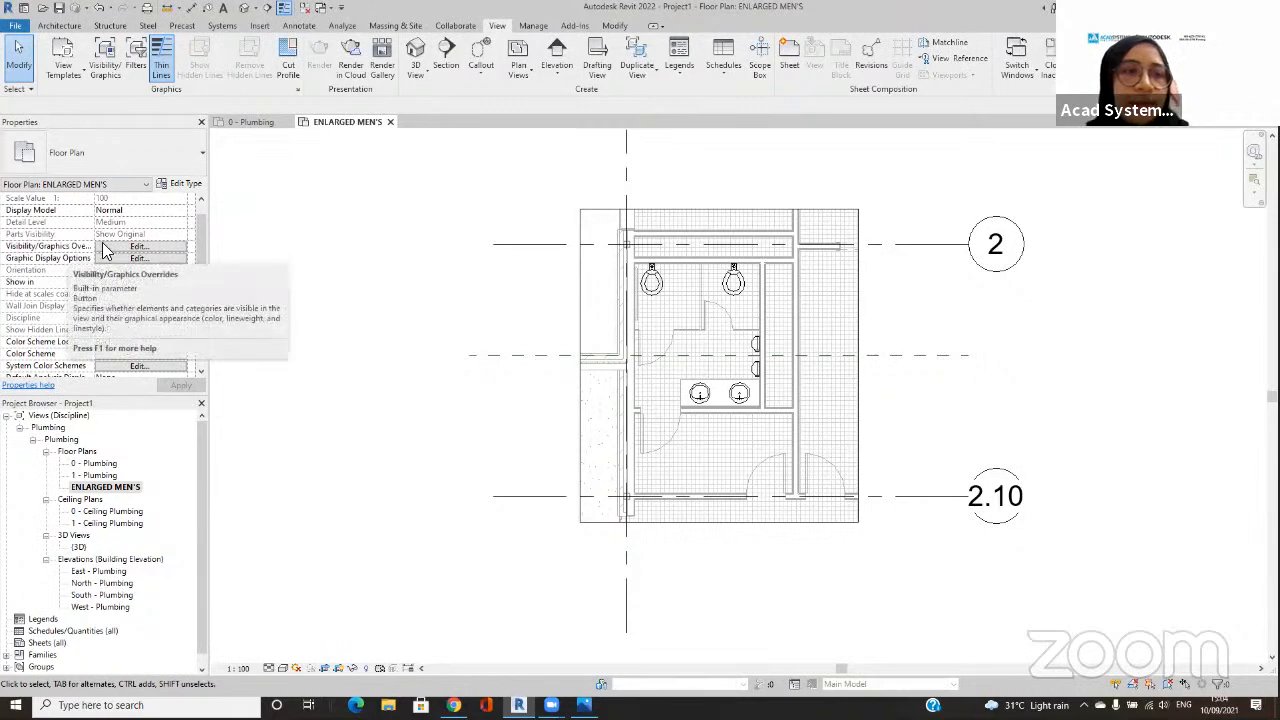
left_click(128, 246)
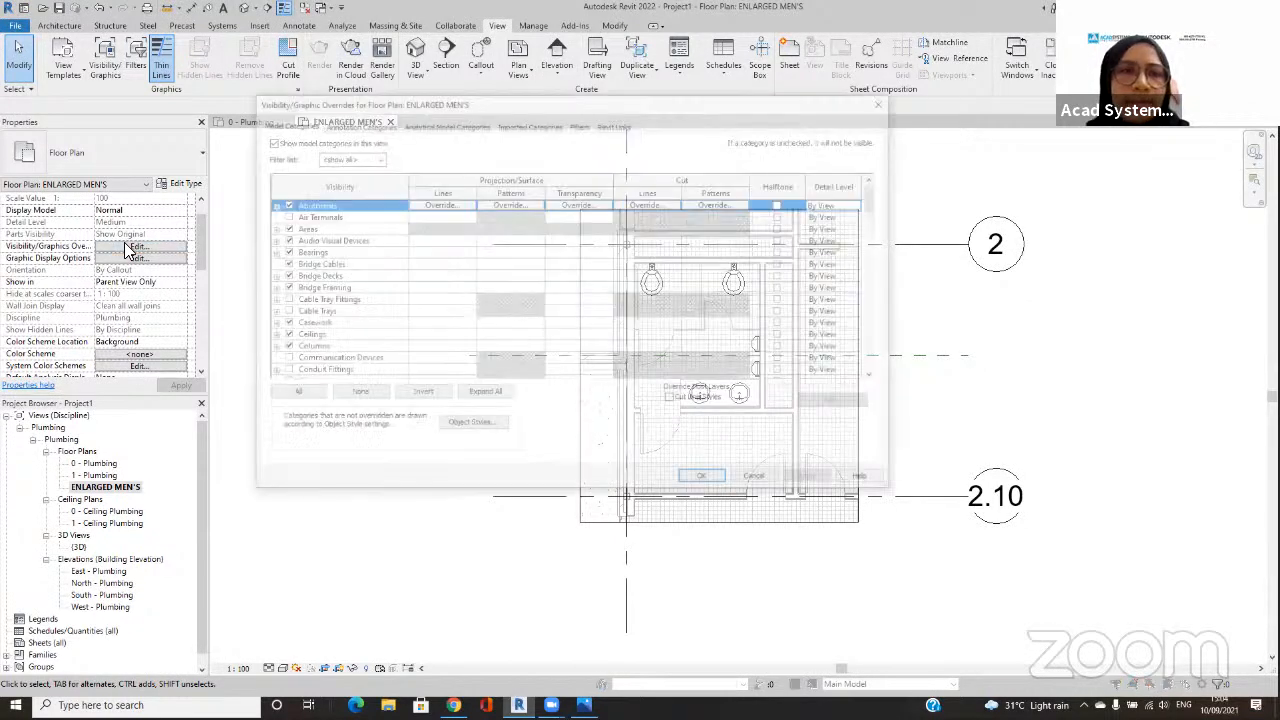
left_click(324, 288)
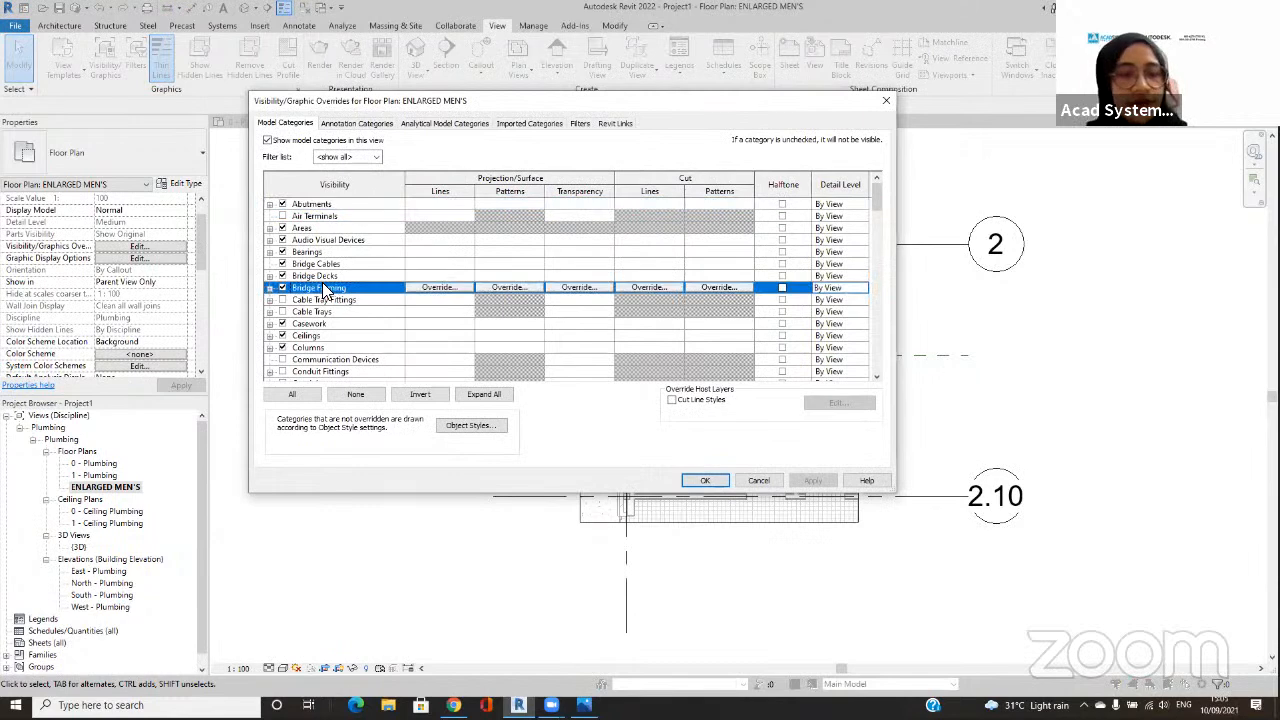
key("f")
key("l")
scroll(359, 296, "down", 3)
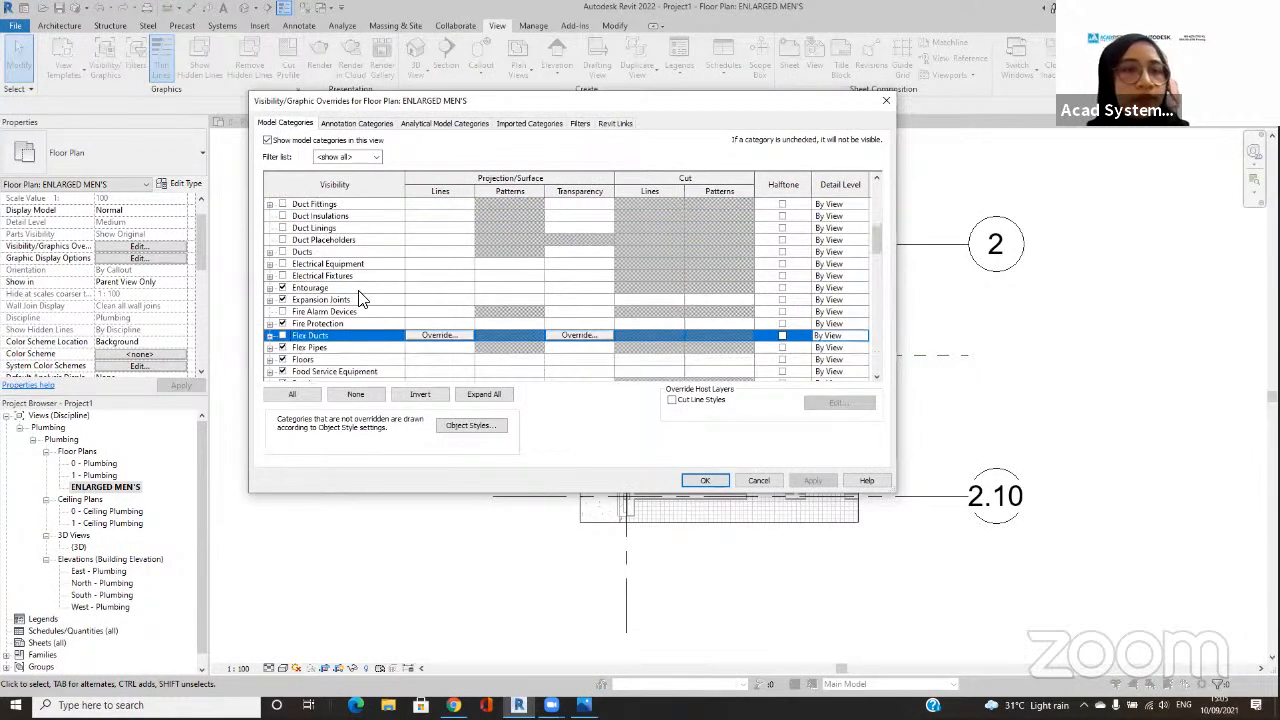
left_click(333, 347)
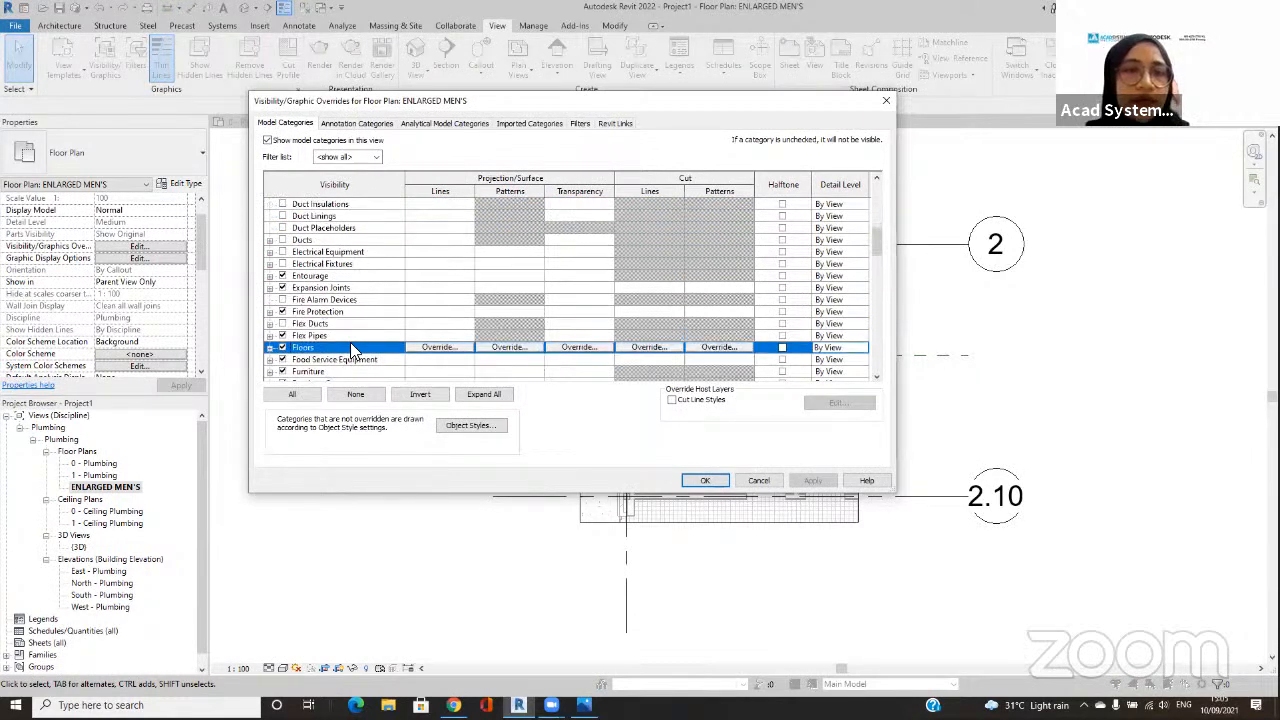
left_click(507, 347)
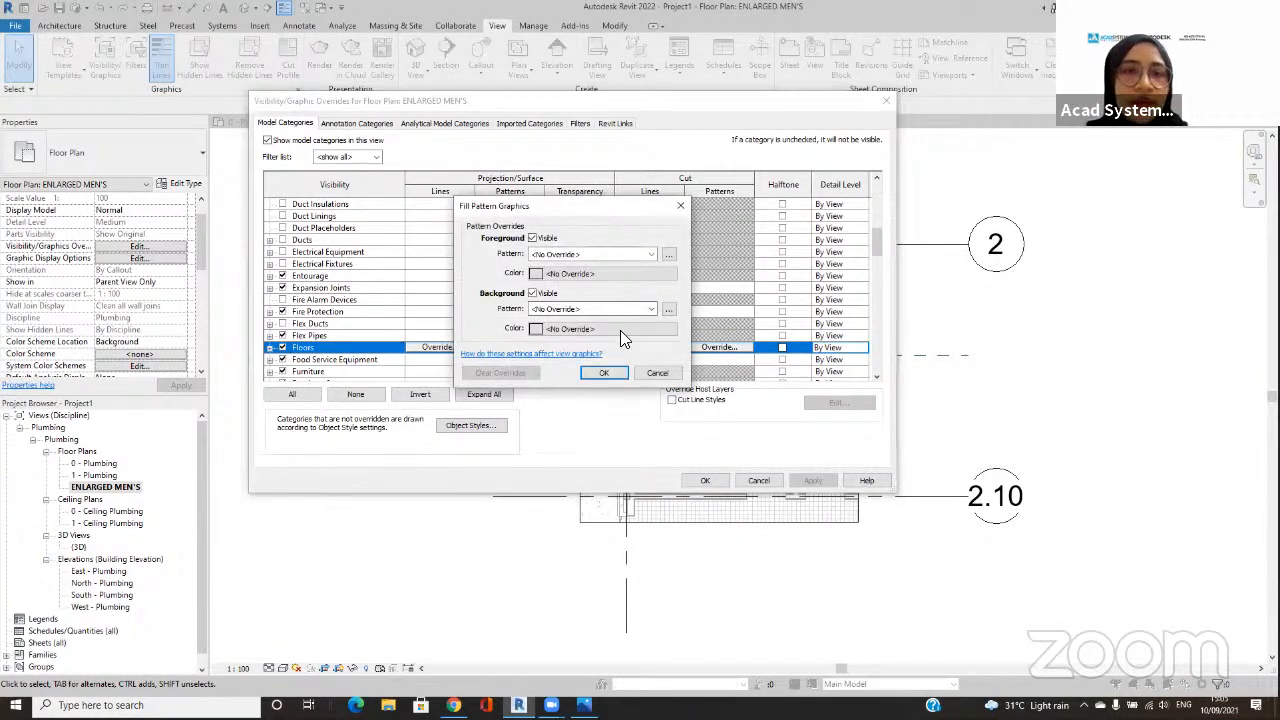
mouse_move(568, 224)
left_mouse_down()
mouse_move(544, 228)
mouse_move(588, 226)
left_mouse_up()
mouse_move(561, 287)
left_mouse_down()
mouse_move(519, 299)
mouse_move(566, 291)
left_mouse_up()
key("Escape")
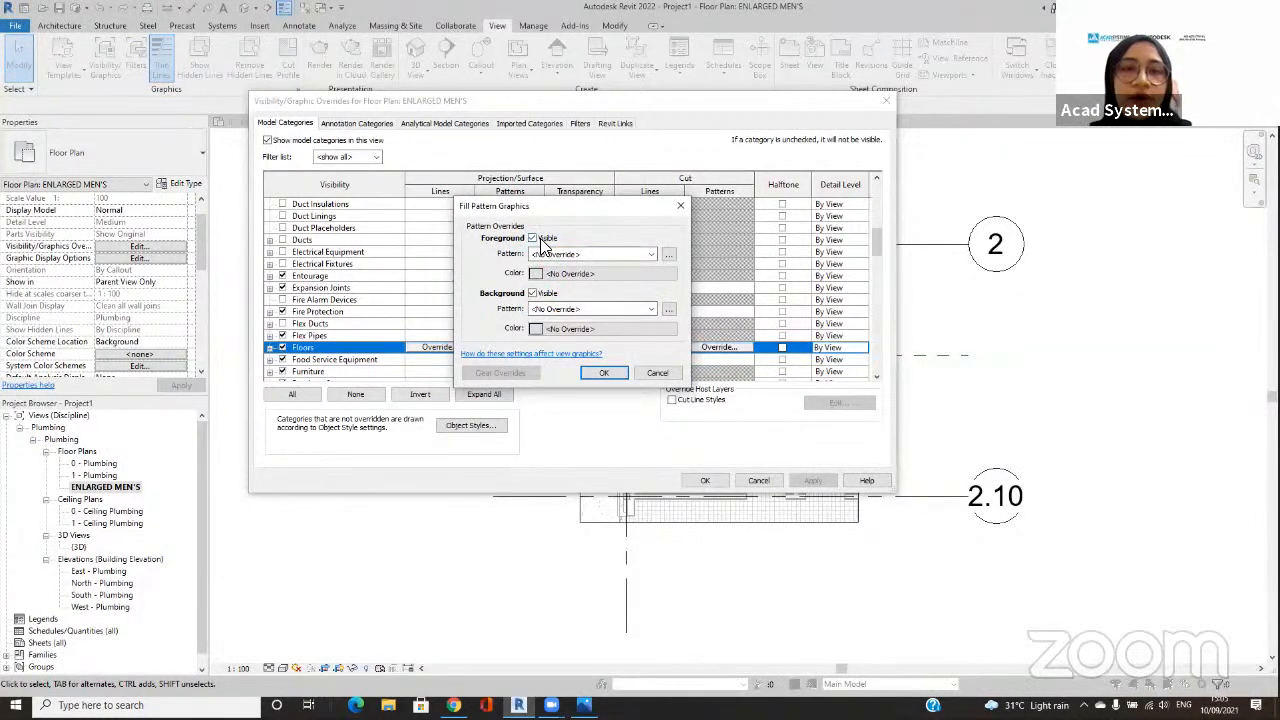
left_click(542, 240)
left_click(549, 294)
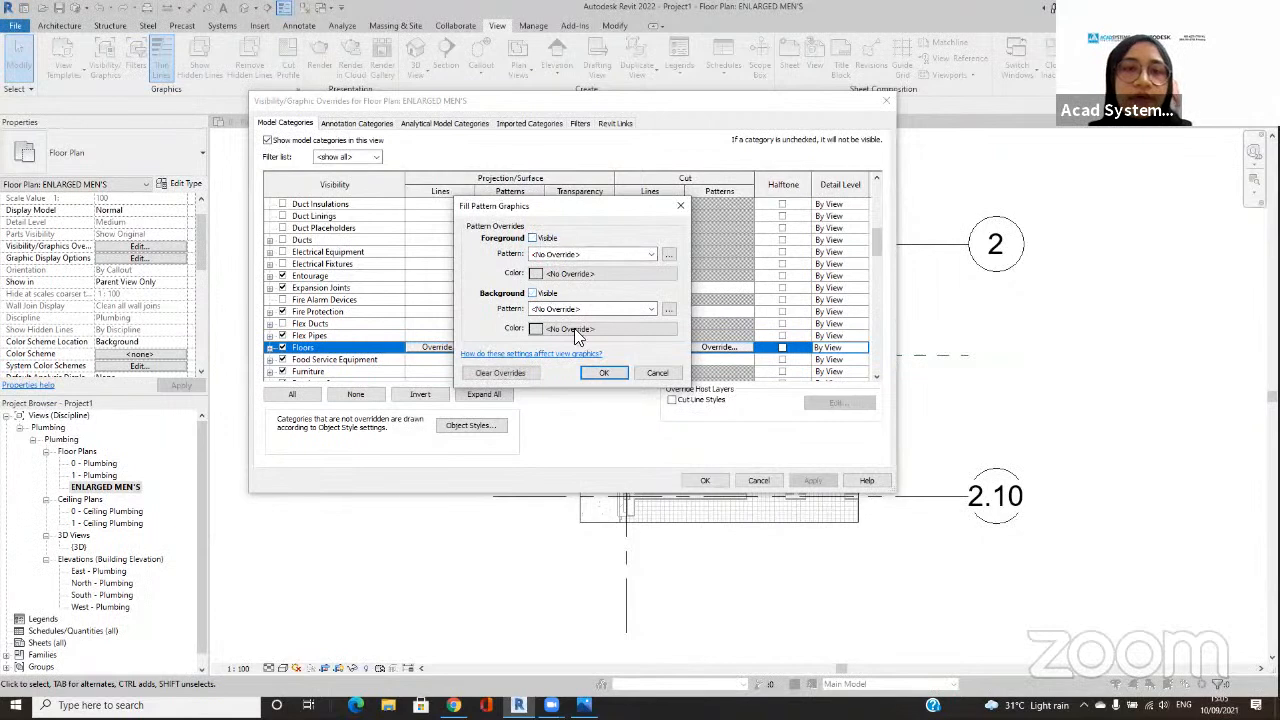
left_click(606, 373)
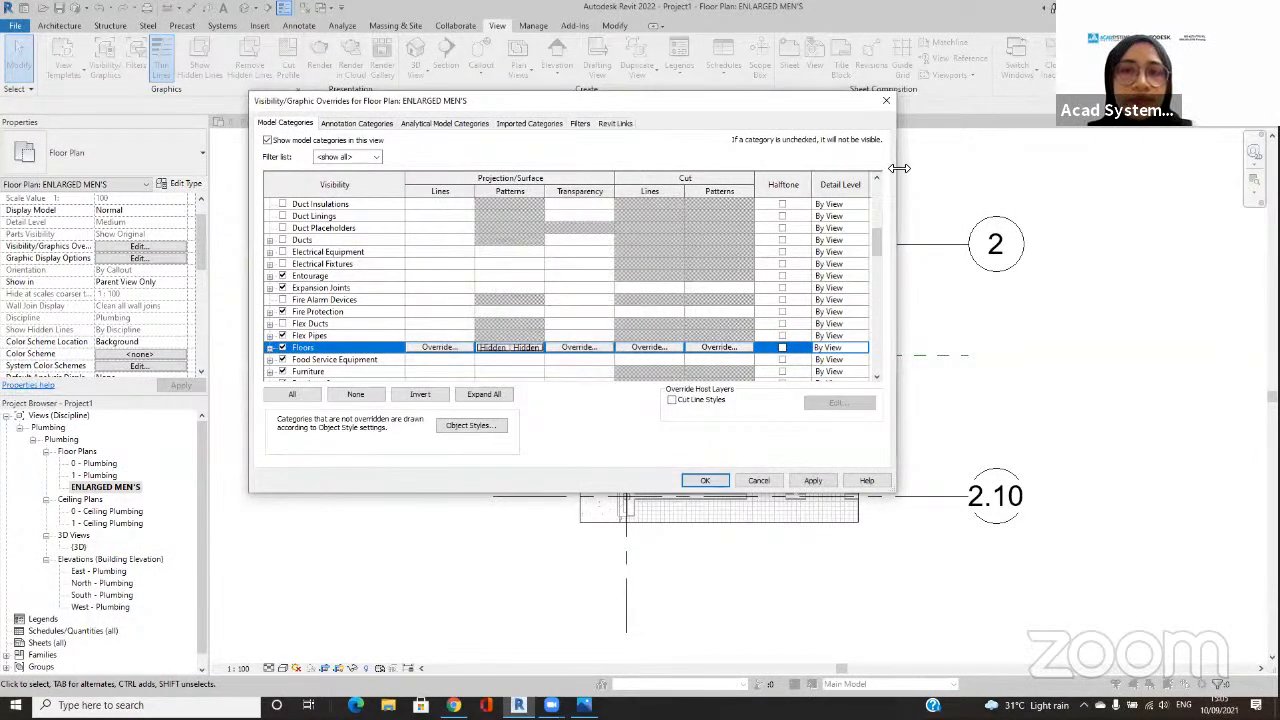
left_click_drag(900, 168, 764, 168)
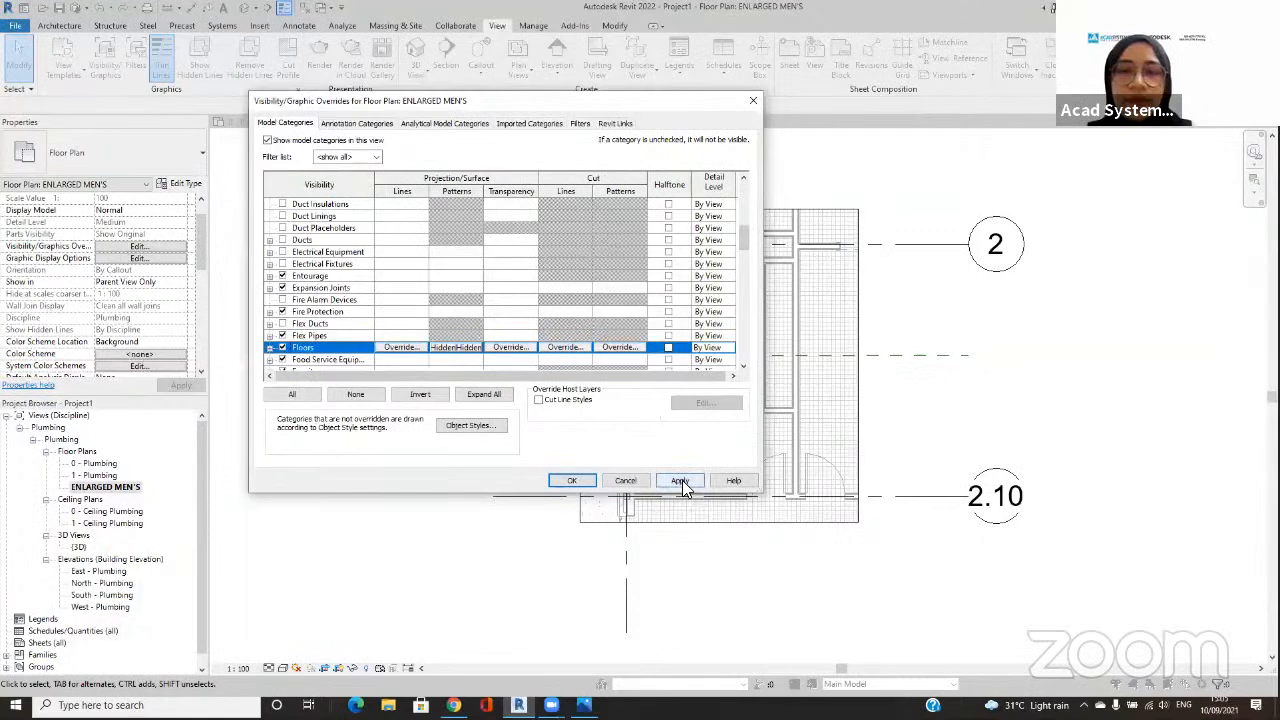
left_click(682, 480)
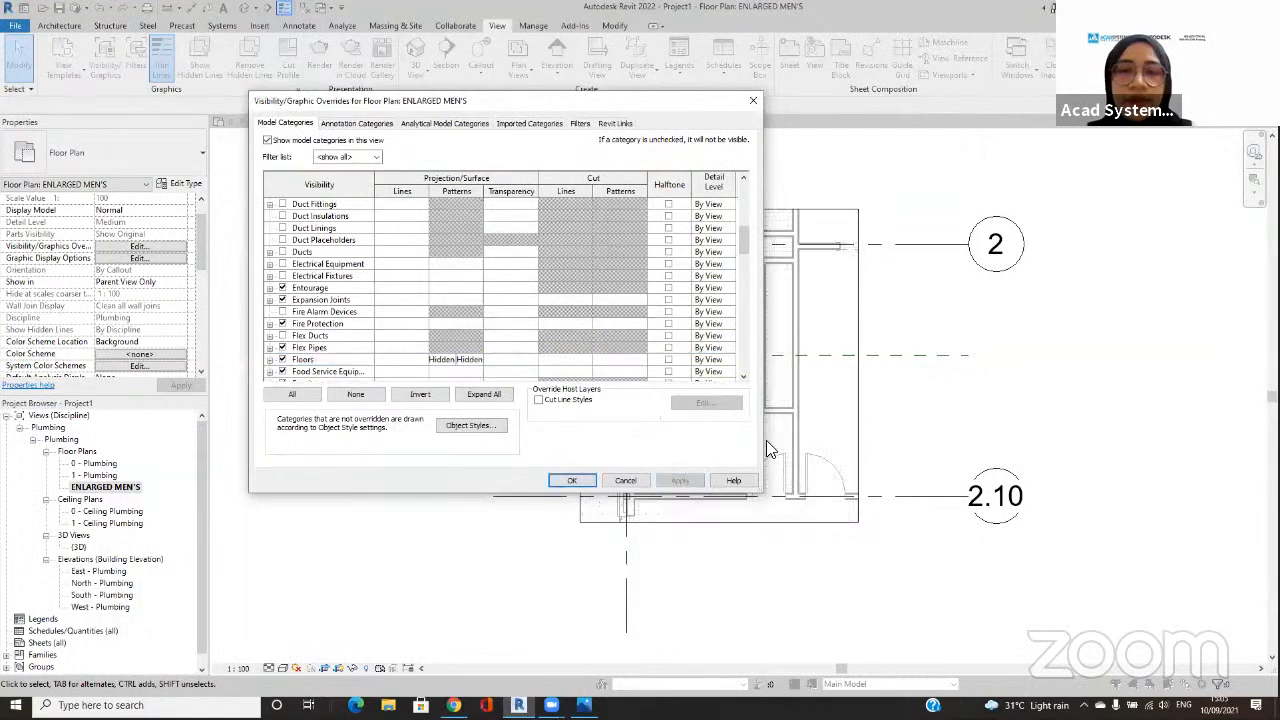
left_click(576, 481)
Step: Set the ENLARGED MEN'S view range to Unlimited for the top, bottom and view depth level, and apply it
scroll(828, 357, "up", 1)
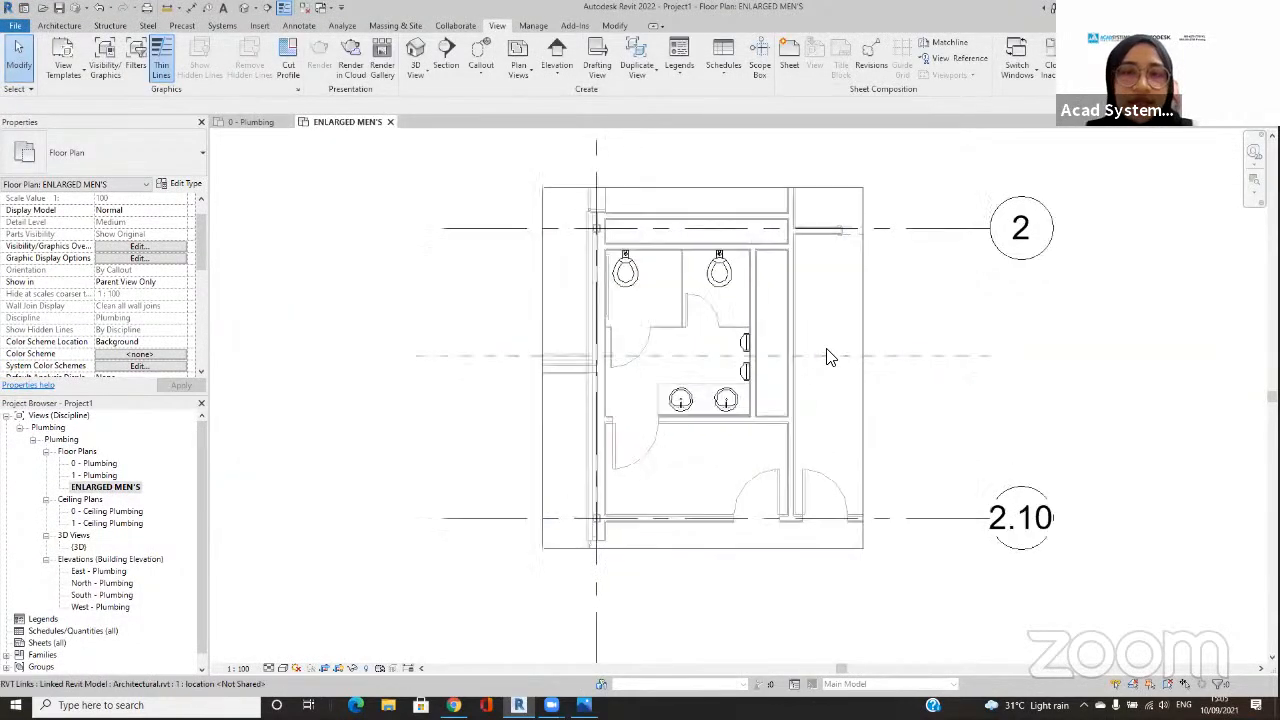
scroll(828, 355, "up", 2)
middle_click_drag(830, 352, 870, 374)
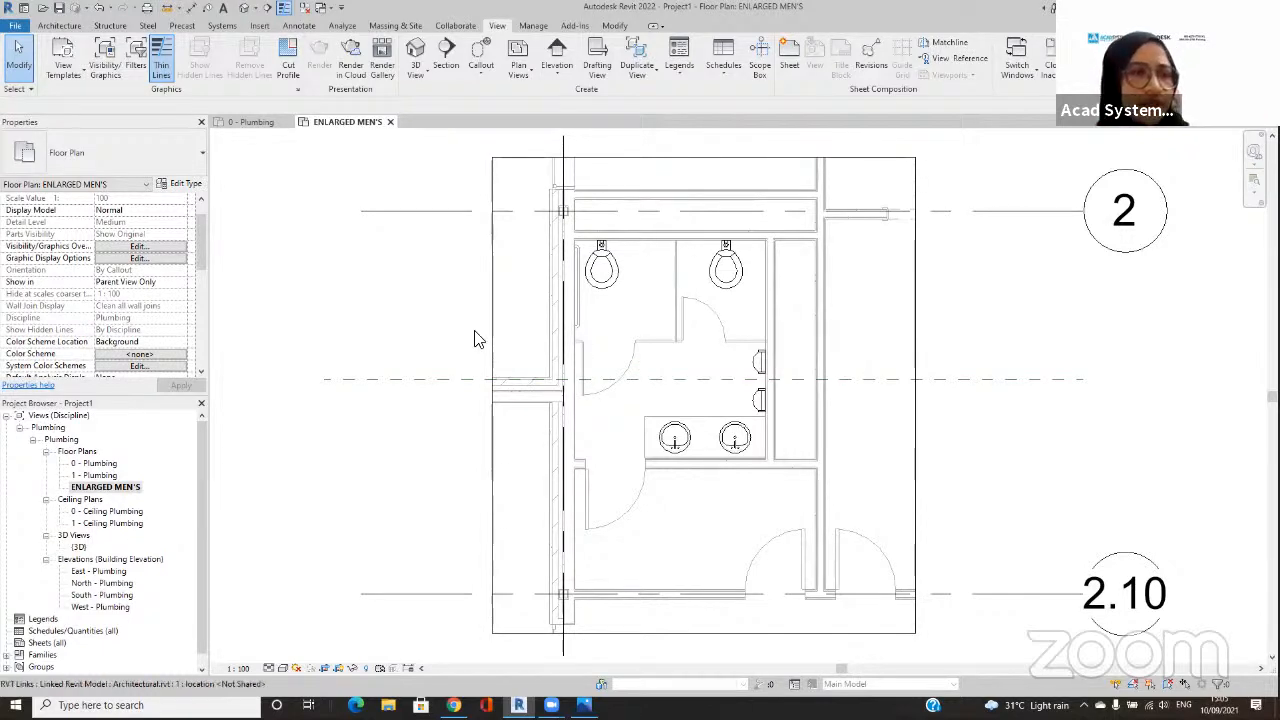
scroll(160, 336, "down", 3)
scroll(160, 336, "down", 2)
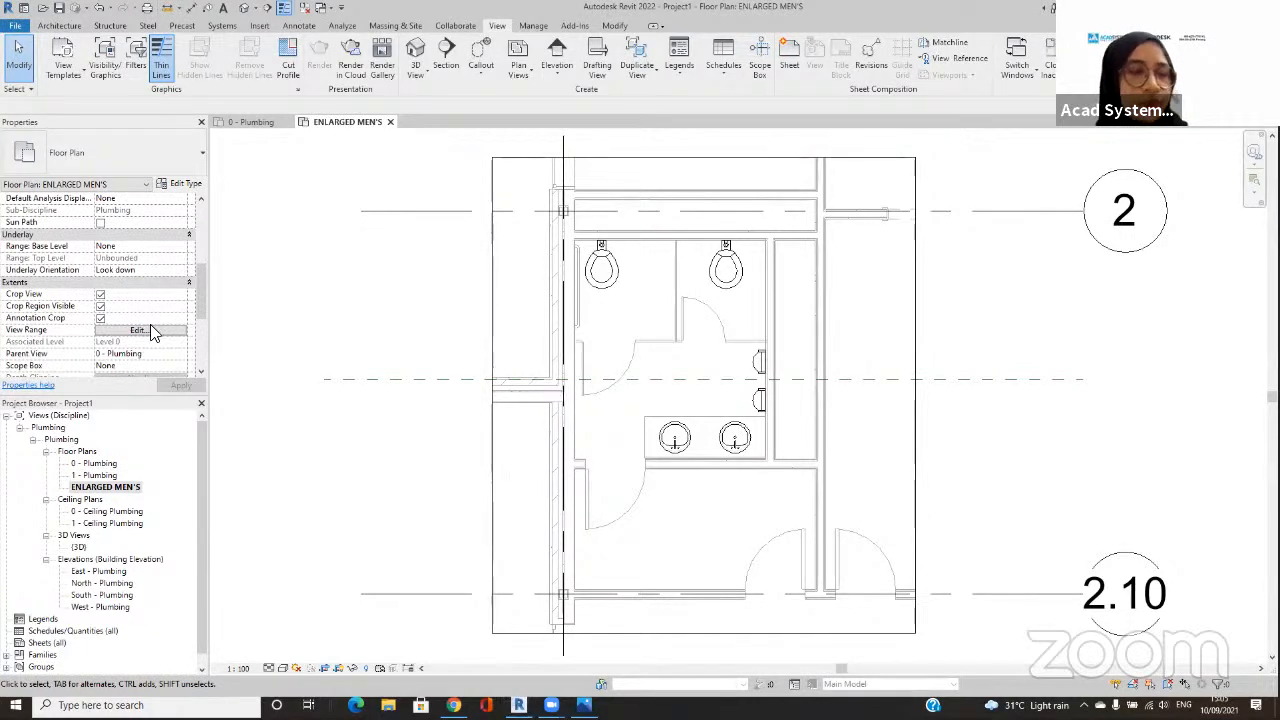
mouse_move(126, 313)
left_mouse_down()
mouse_move(2, 309)
mouse_move(20, 339)
mouse_move(114, 310)
left_mouse_up()
key("Escape")
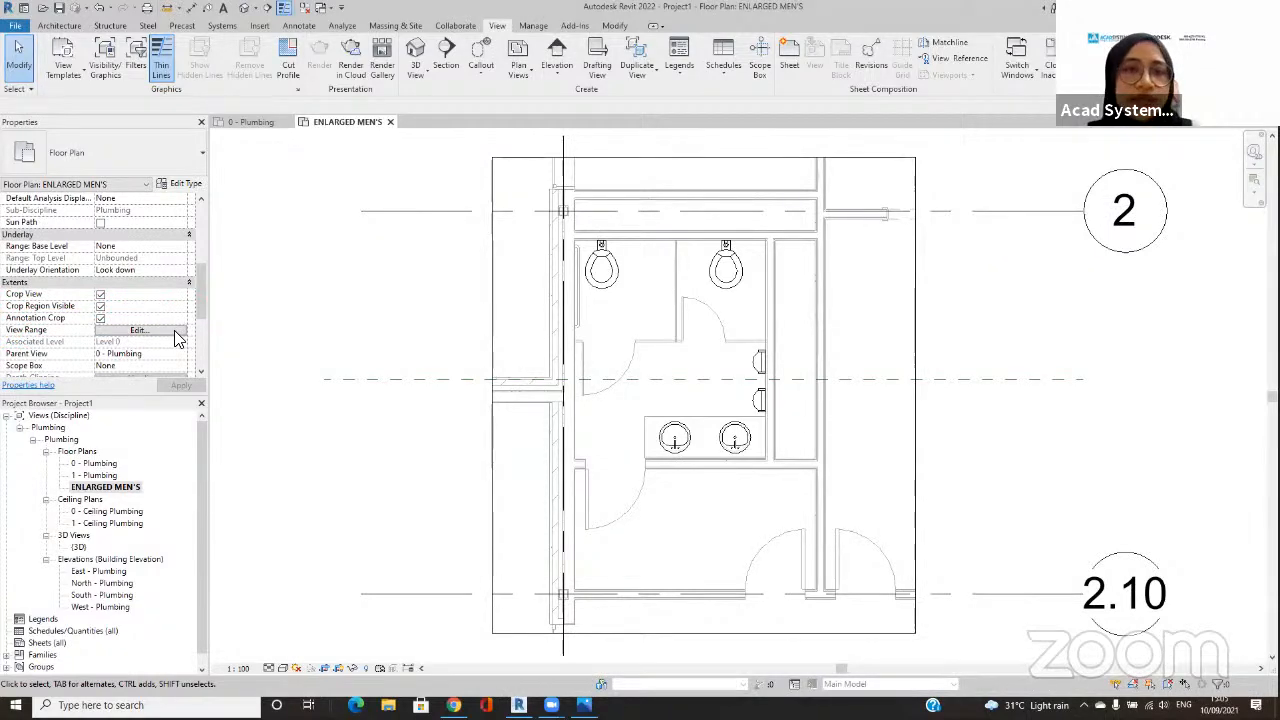
left_click(138, 330)
left_click(476, 219)
left_click(480, 250)
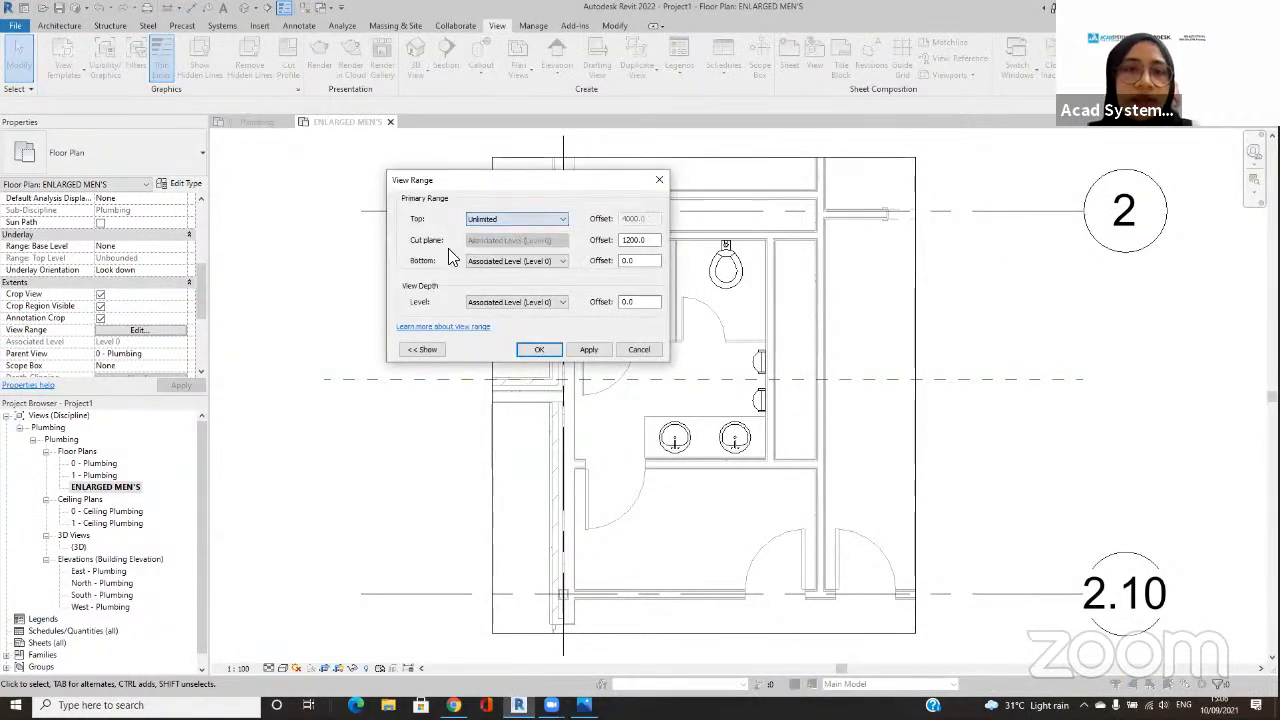
left_click(474, 261)
left_click(477, 288)
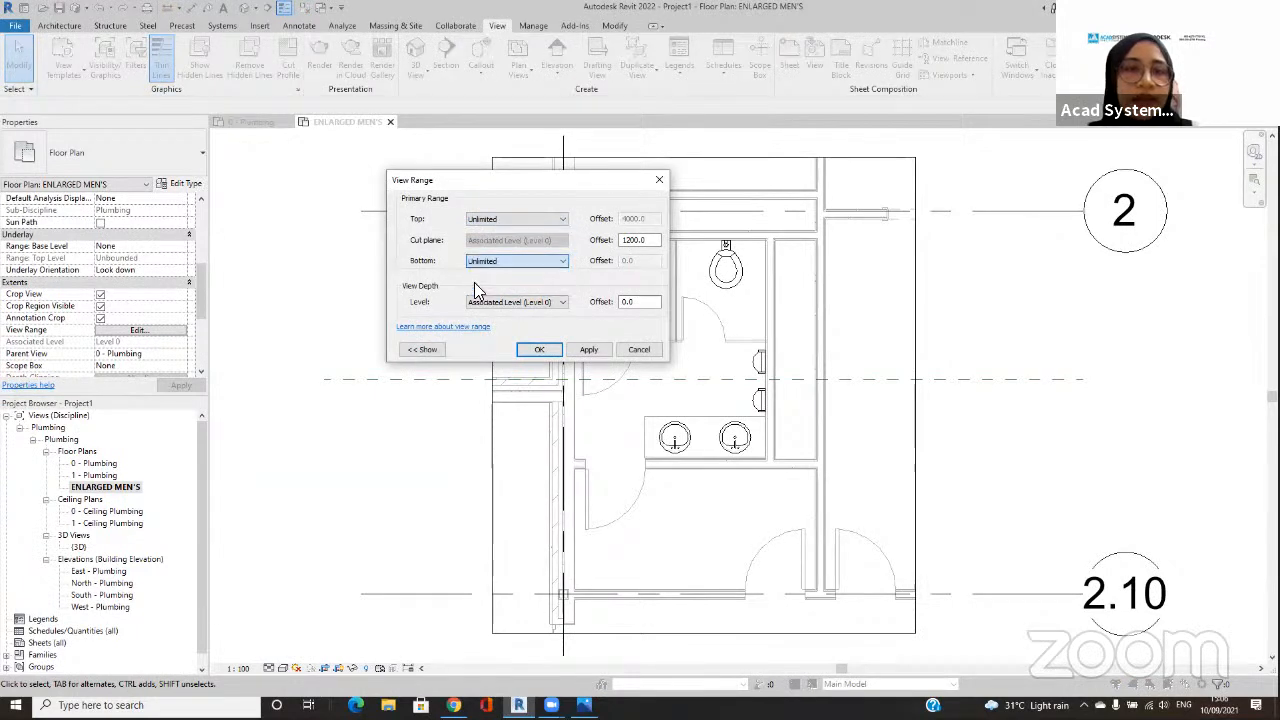
left_click(484, 303)
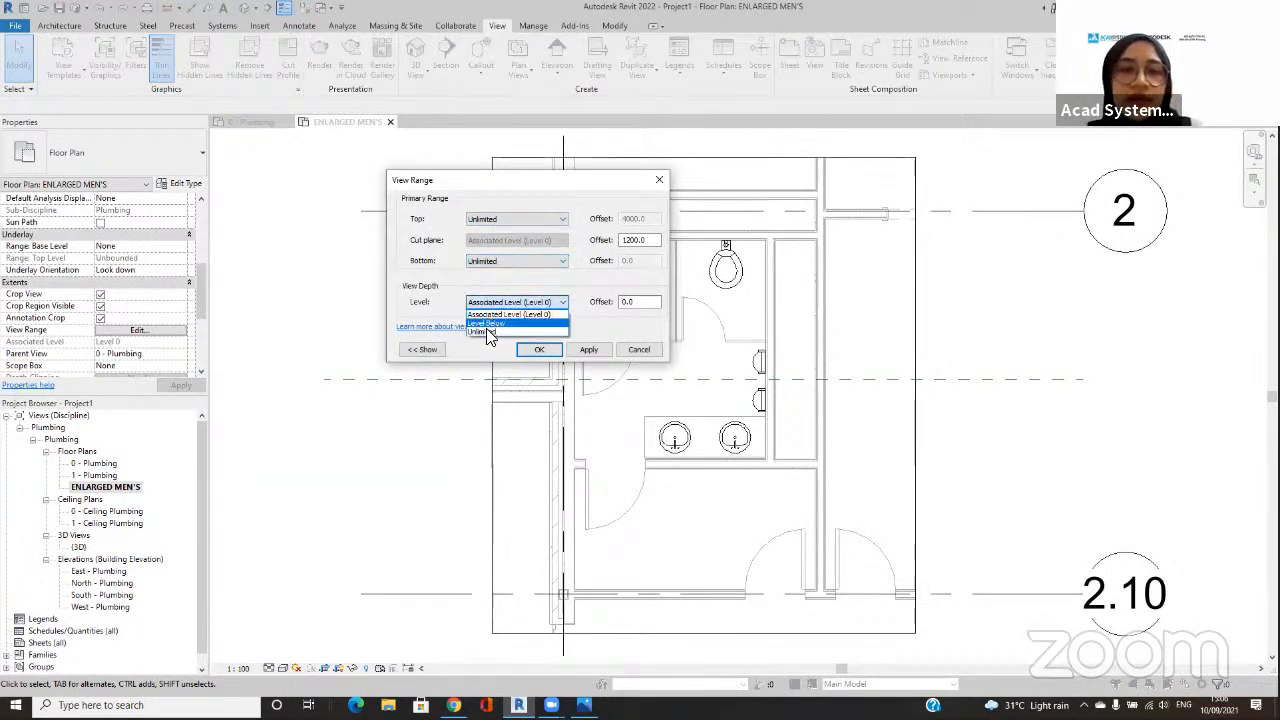
left_click(486, 332)
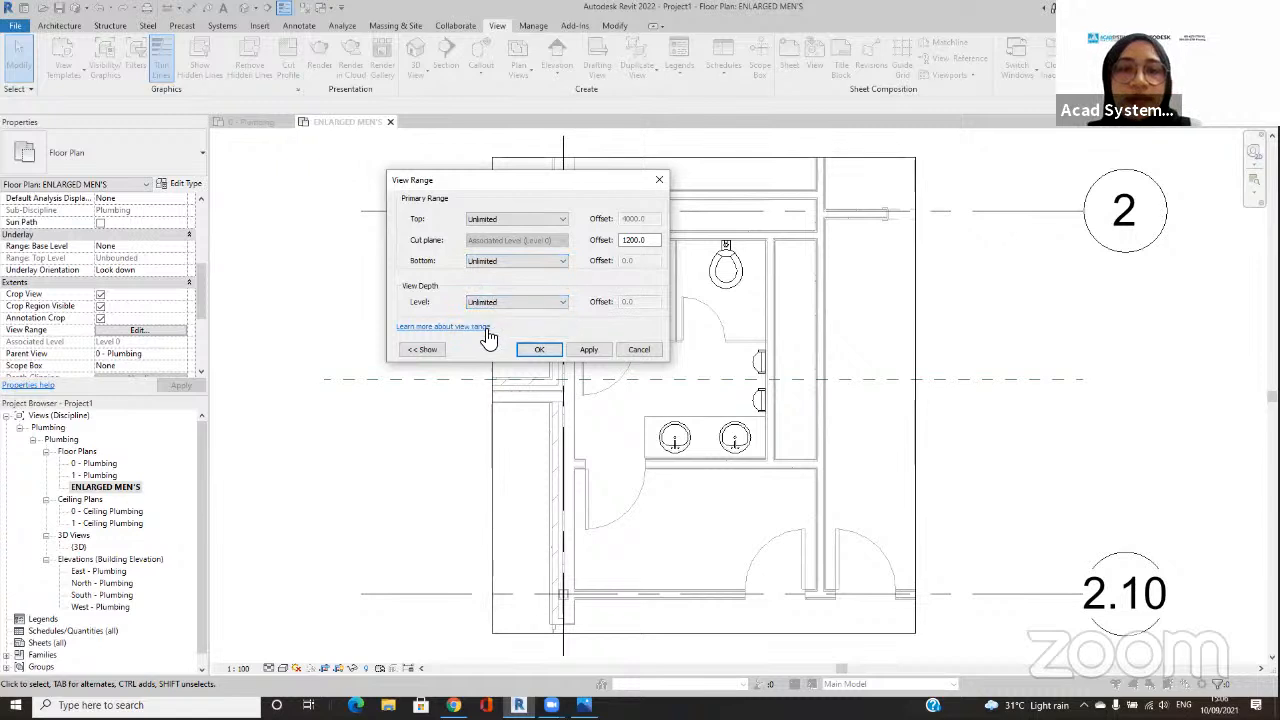
left_click(584, 350)
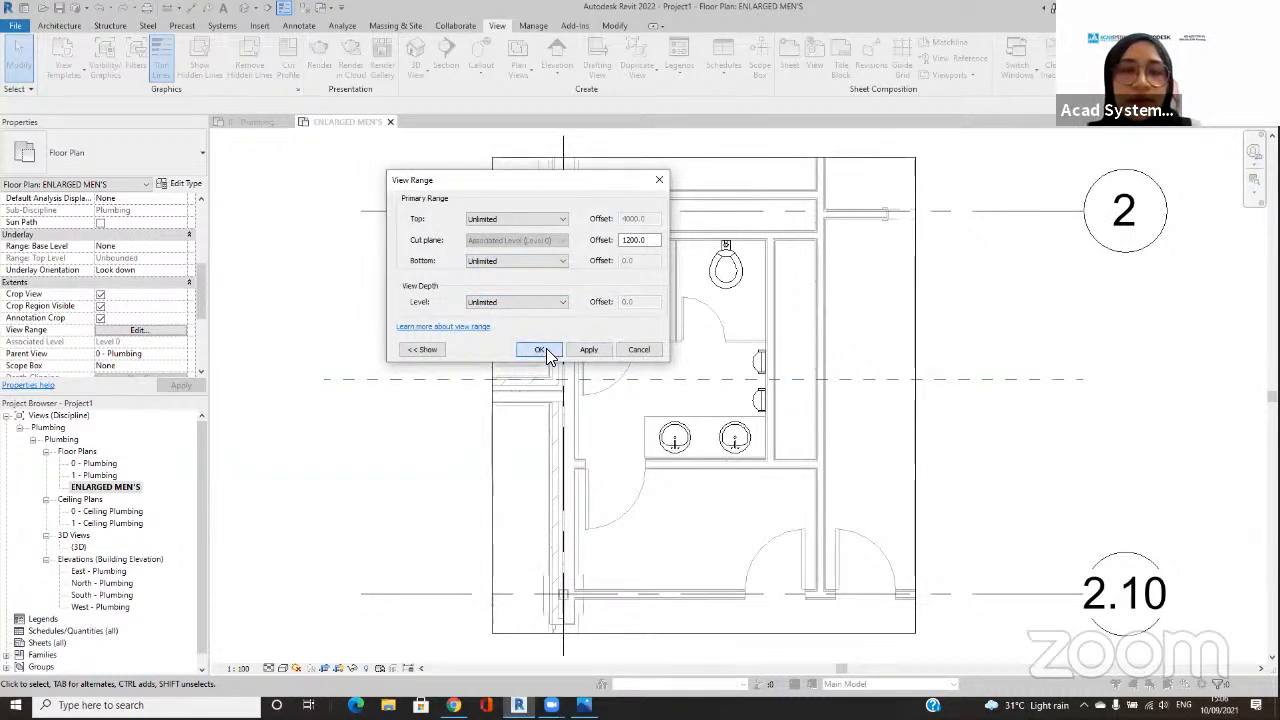
Step: Accept the view range settings and select the linked model's toilet in the first stall of ENLARGED MEN'S
left_click(540, 349)
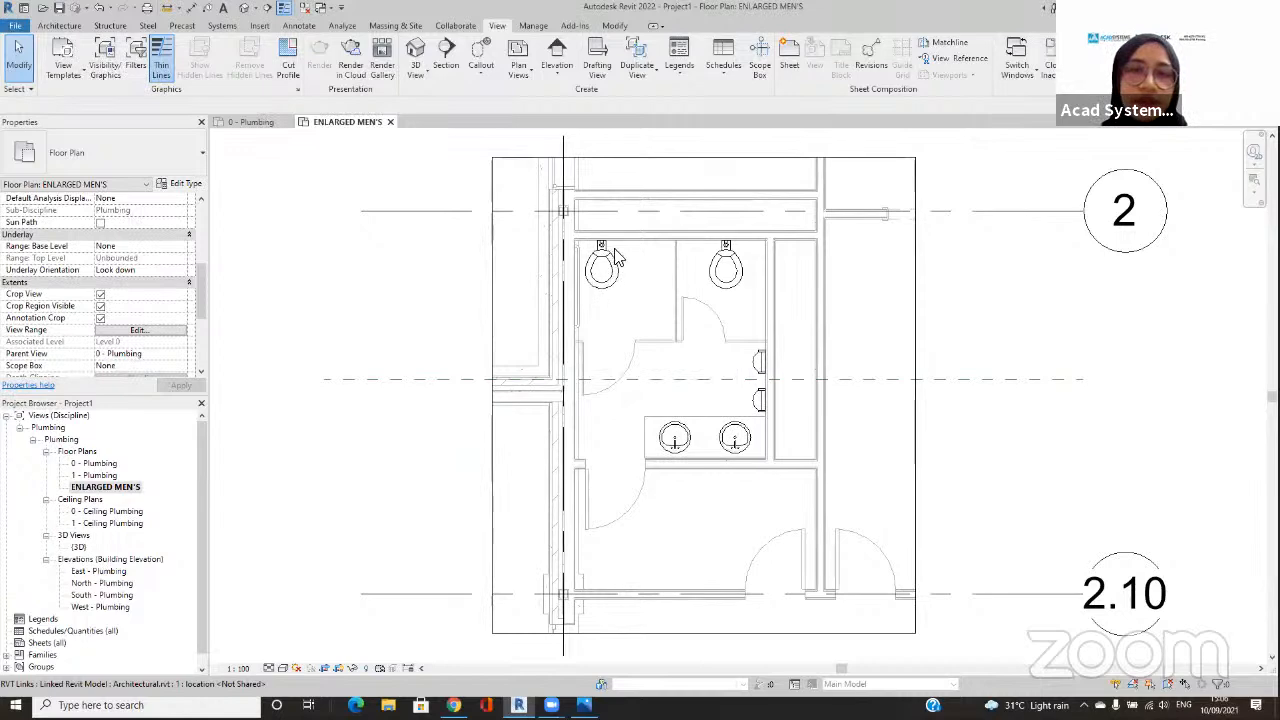
scroll(615, 270, "up", 2)
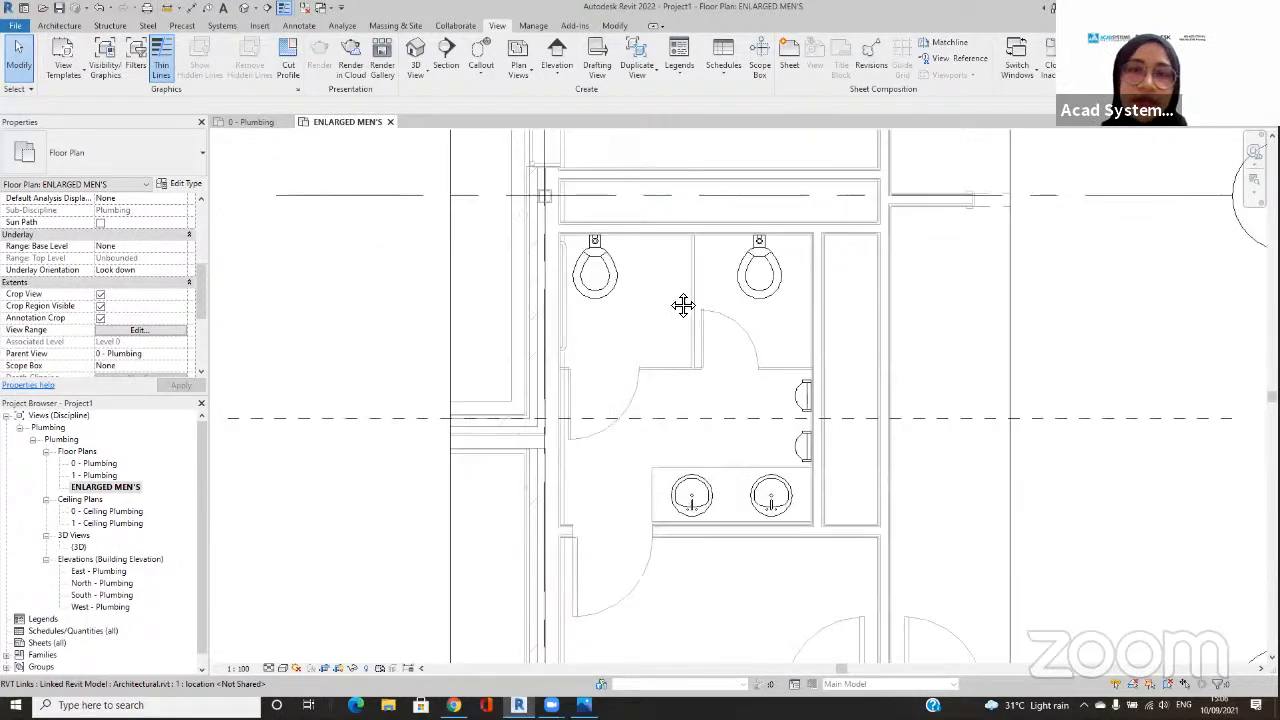
left_click(588, 262)
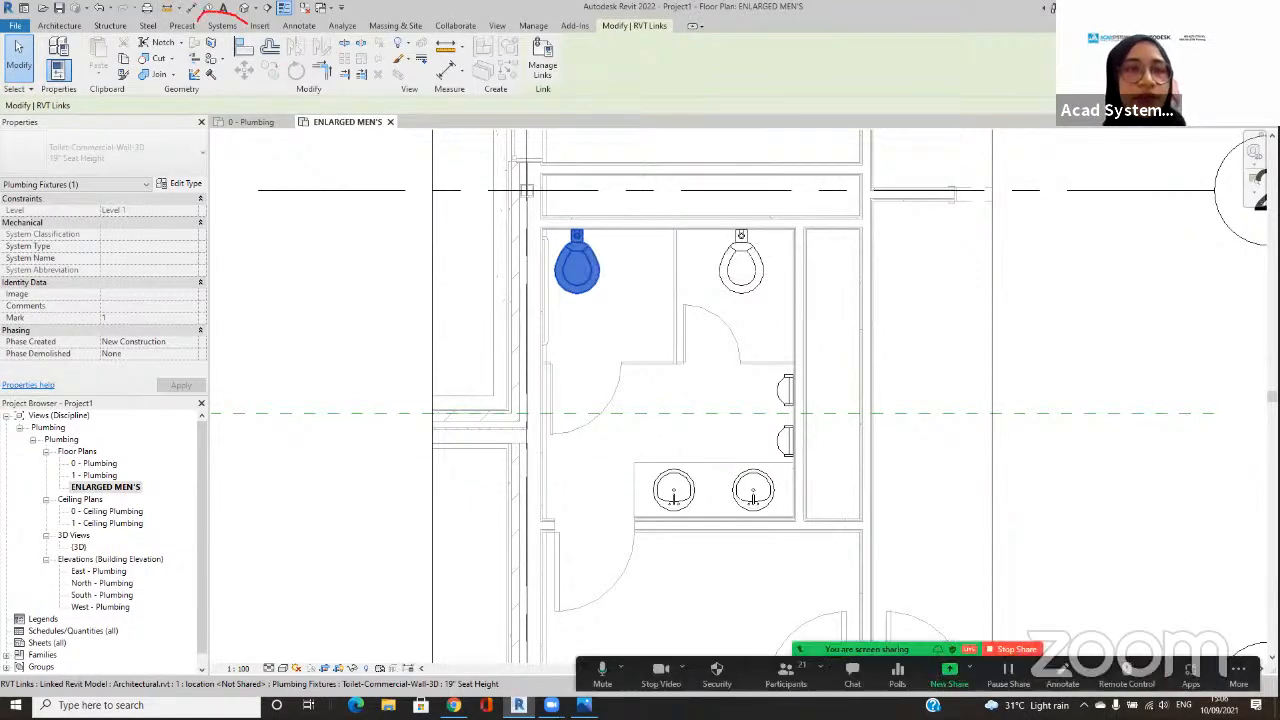
left_click_drag(208, 46, 236, 48)
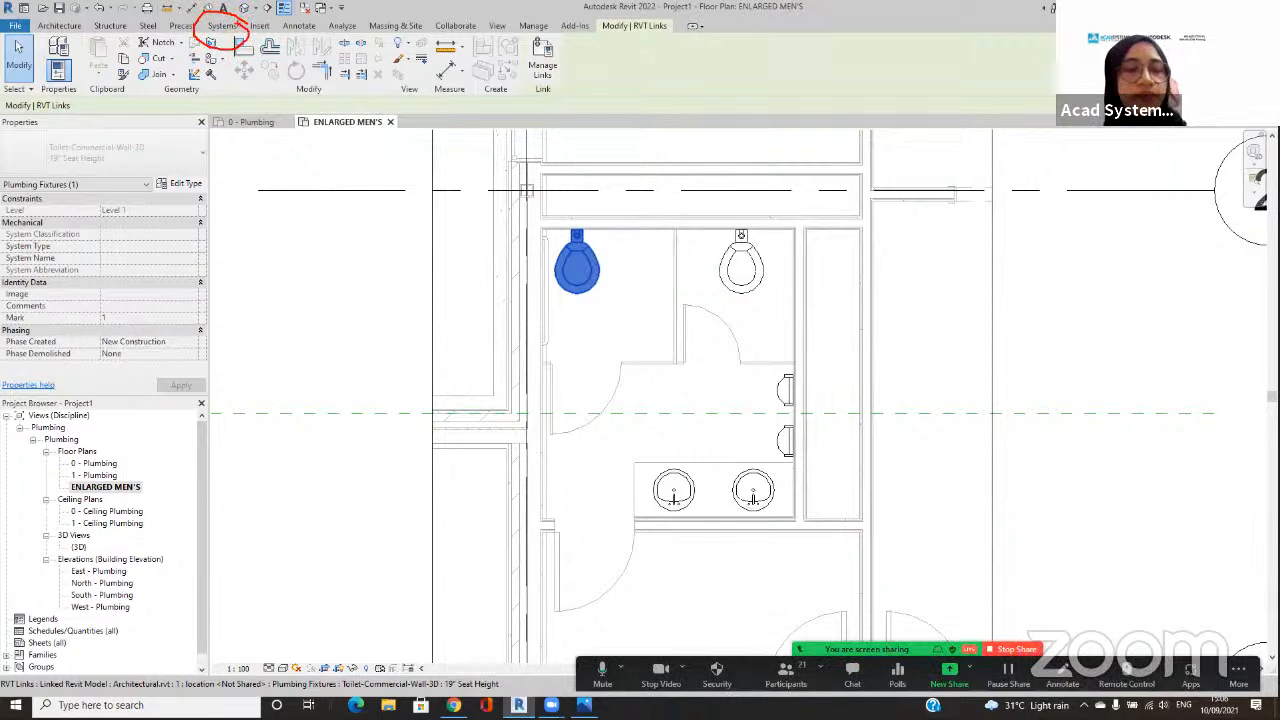
Step: Place two Water Closet - Flush Valve - Wall Mounted fixtures, type Public - 6.1 Lpf, on the wall beside the linked toilets, one per stall
left_click(230, 26)
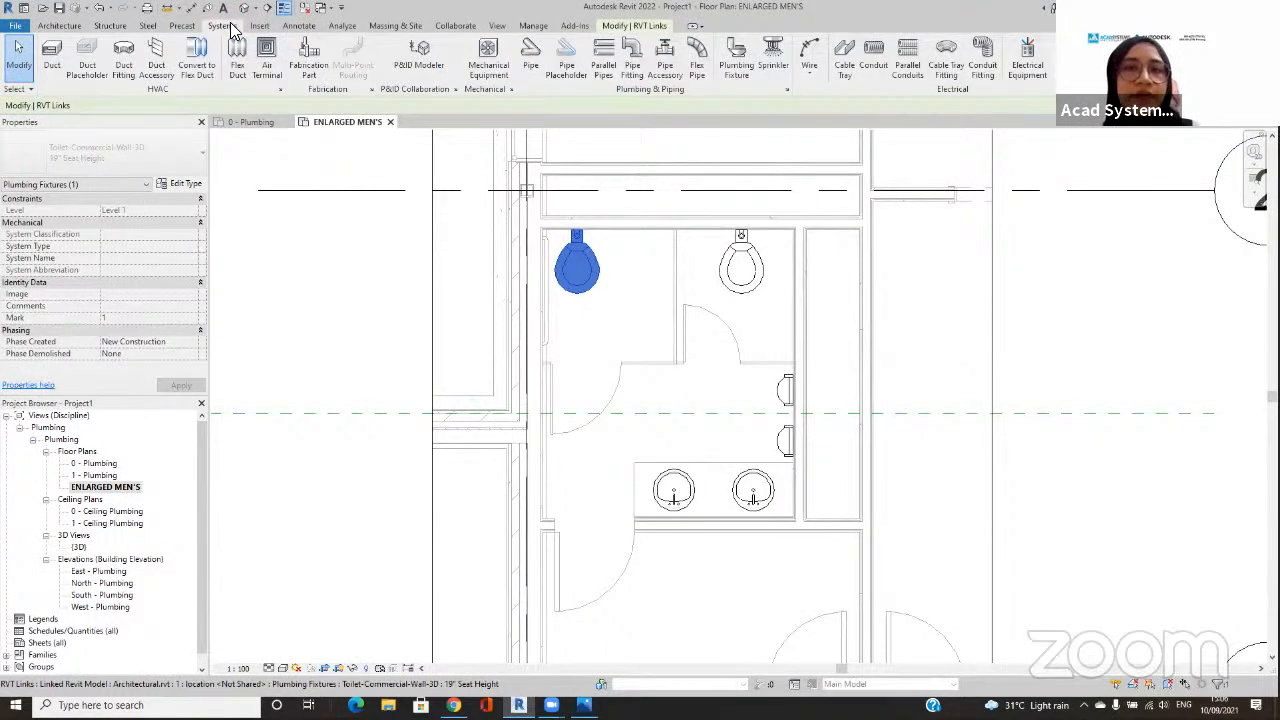
left_click(724, 68)
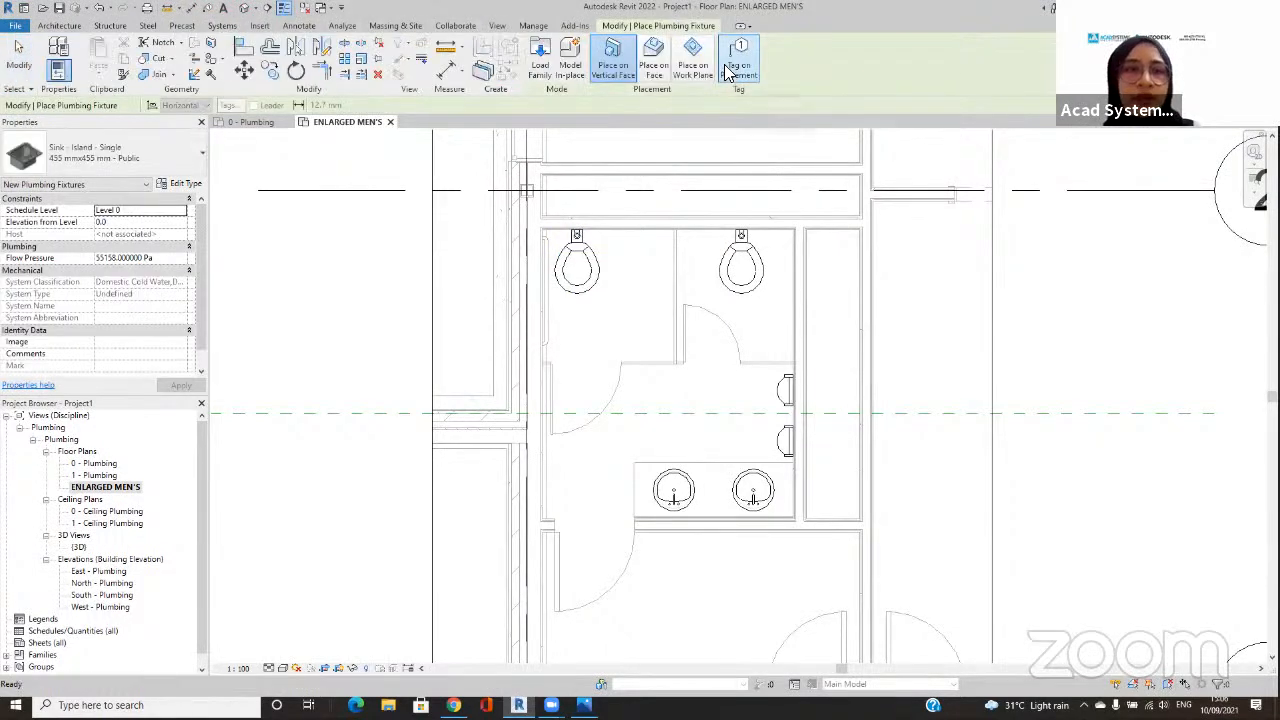
left_click(162, 148)
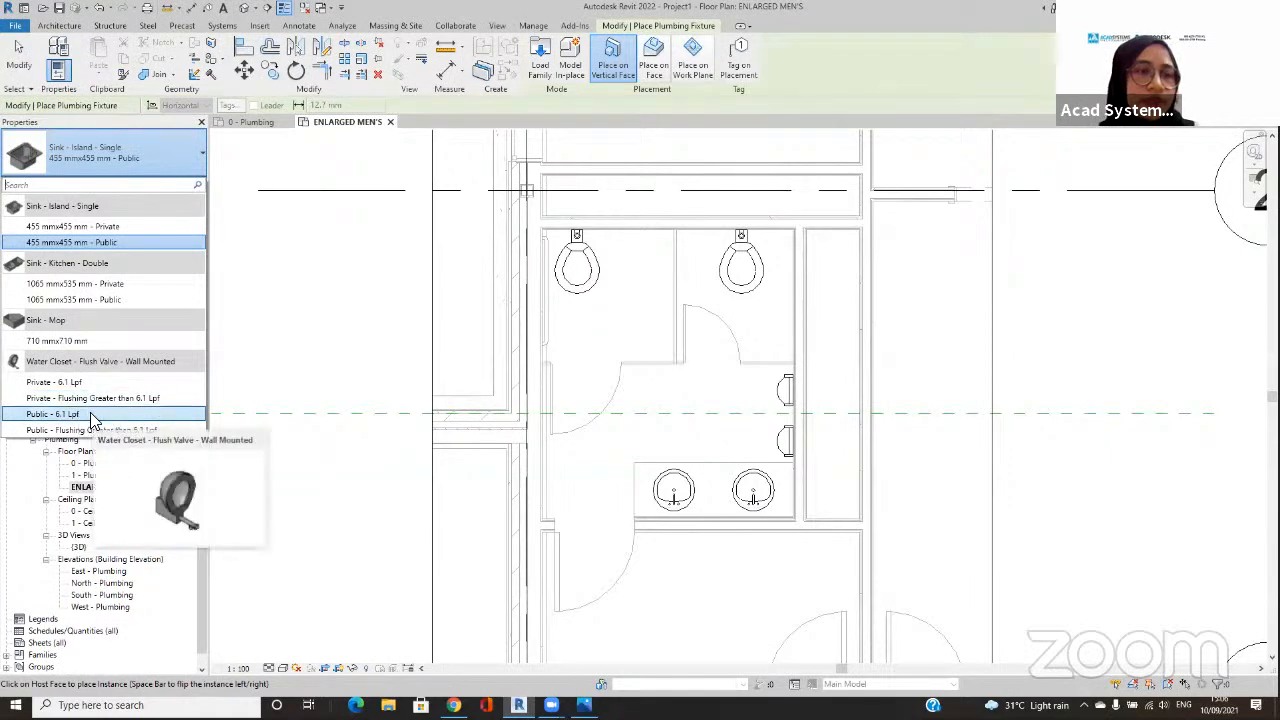
left_click(91, 414)
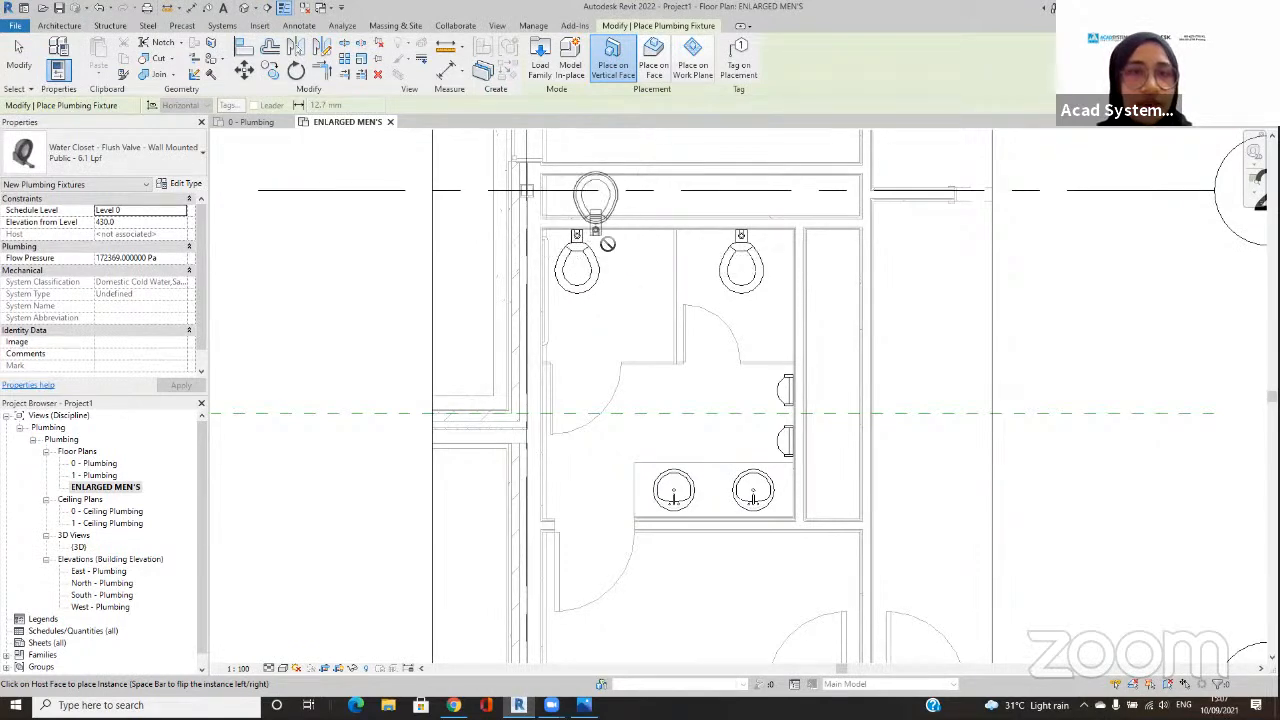
left_click(619, 236)
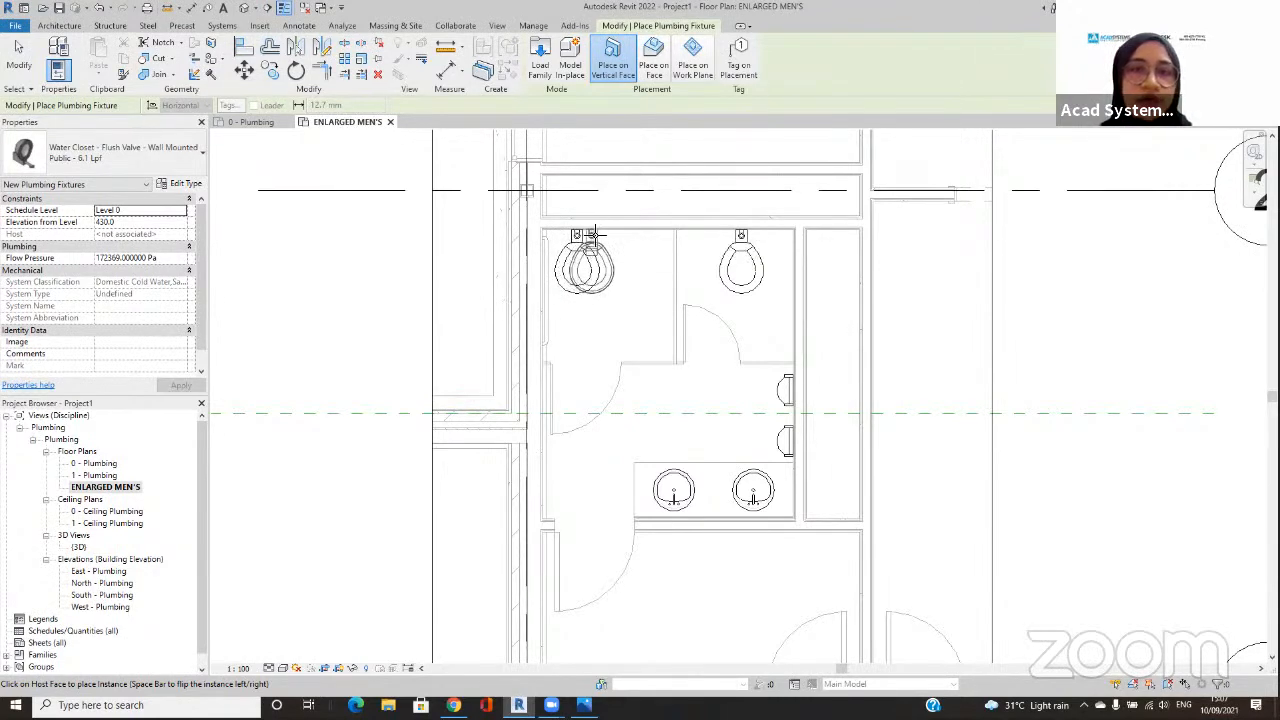
left_click(633, 235)
left_click(703, 233)
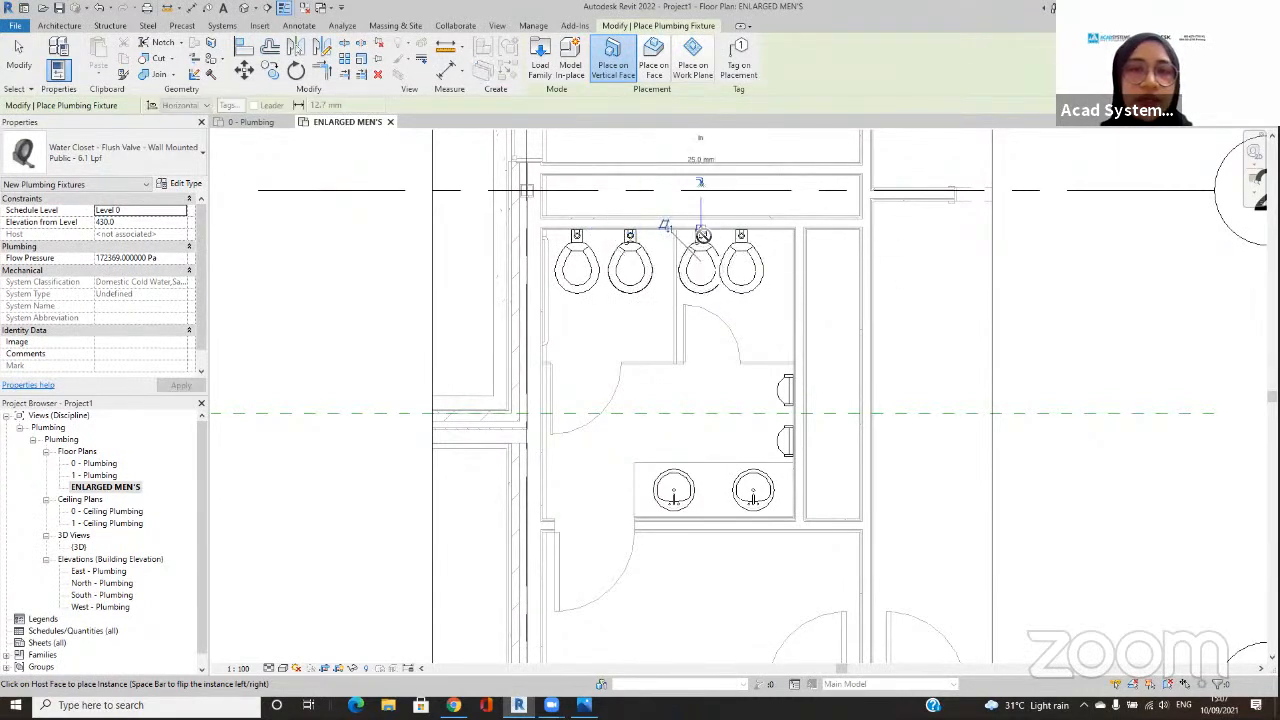
left_click(18, 58)
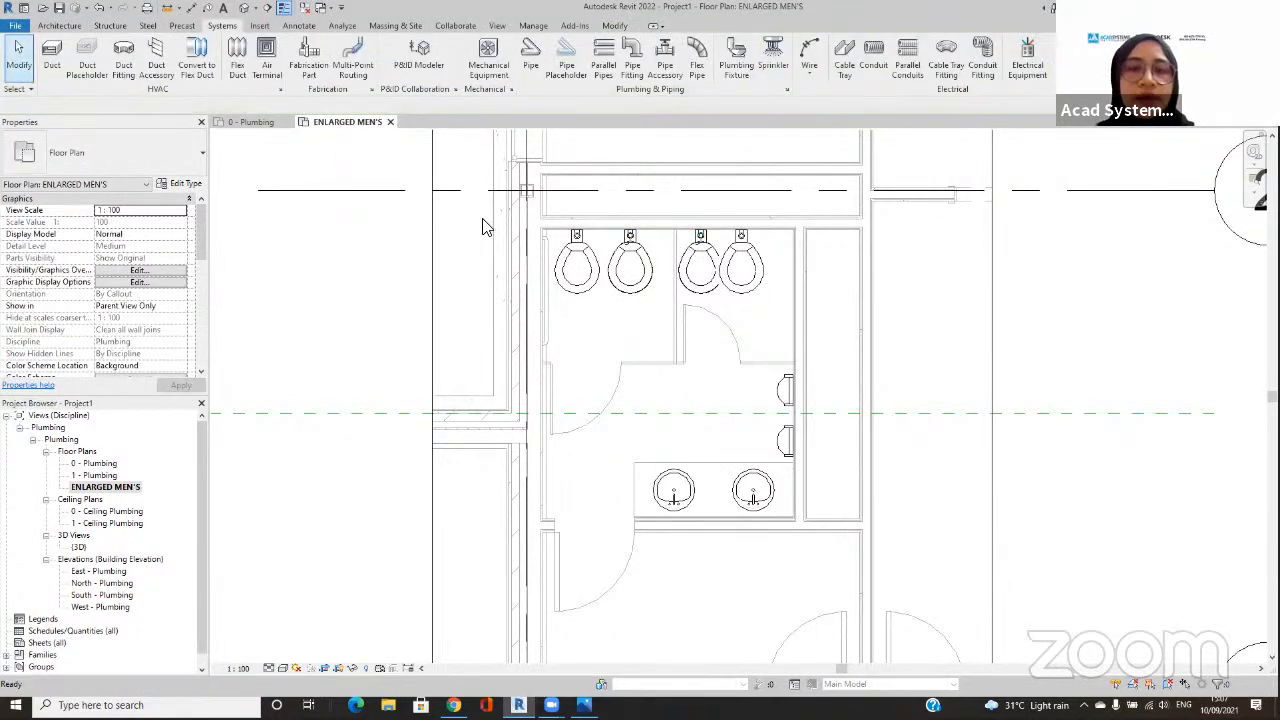
Step: Align the centre line of each placed water closet with the centre line of the linked toilet in its stall
left_click(634, 268)
scroll(636, 270, "up", 3)
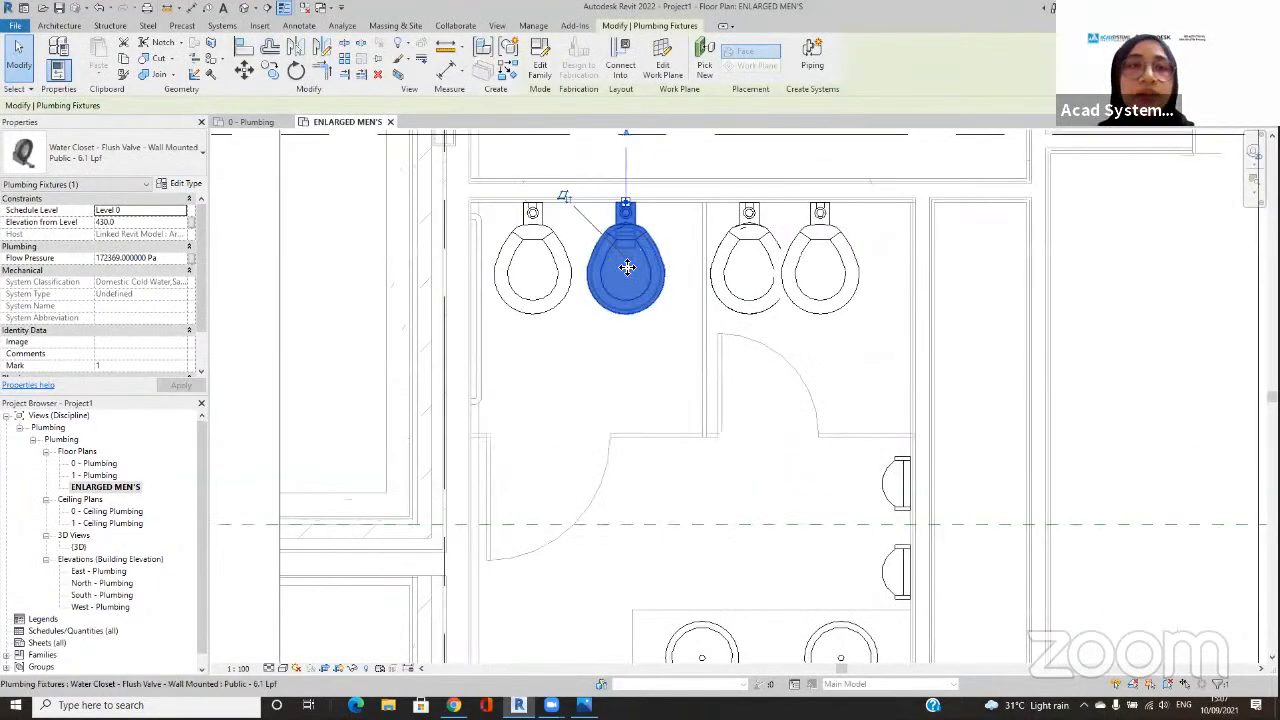
left_click(239, 49)
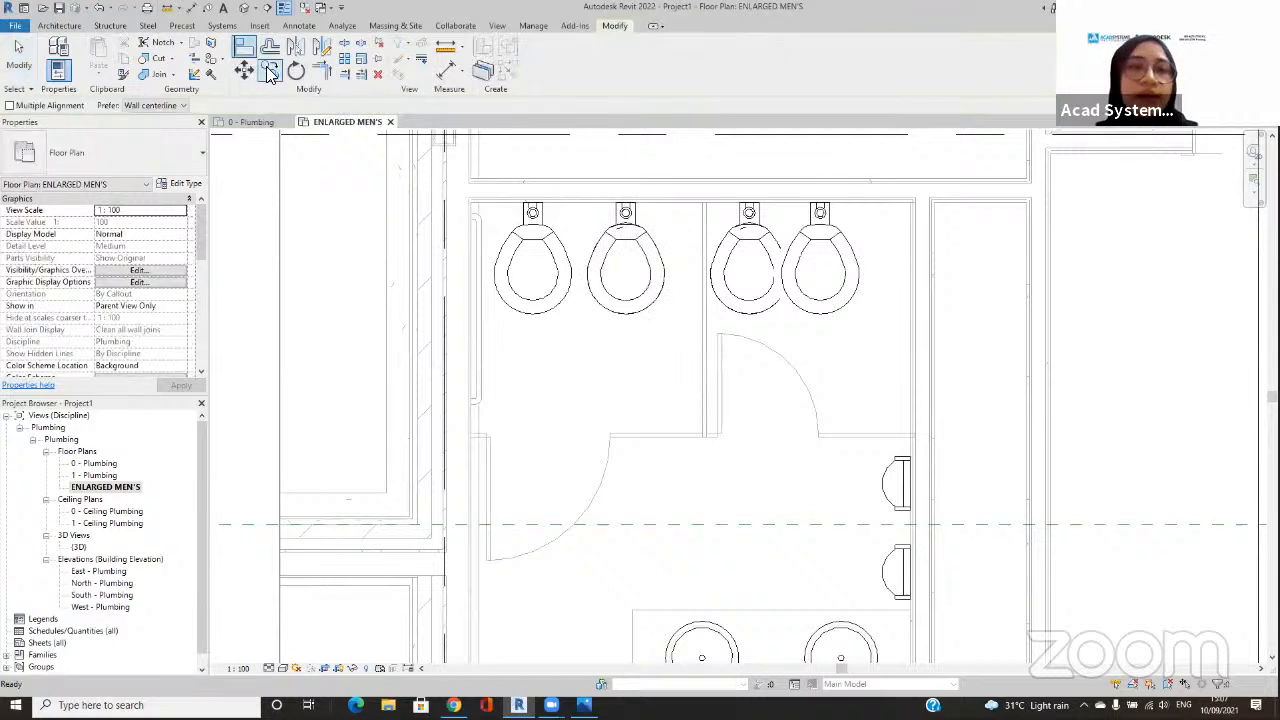
left_click(540, 267)
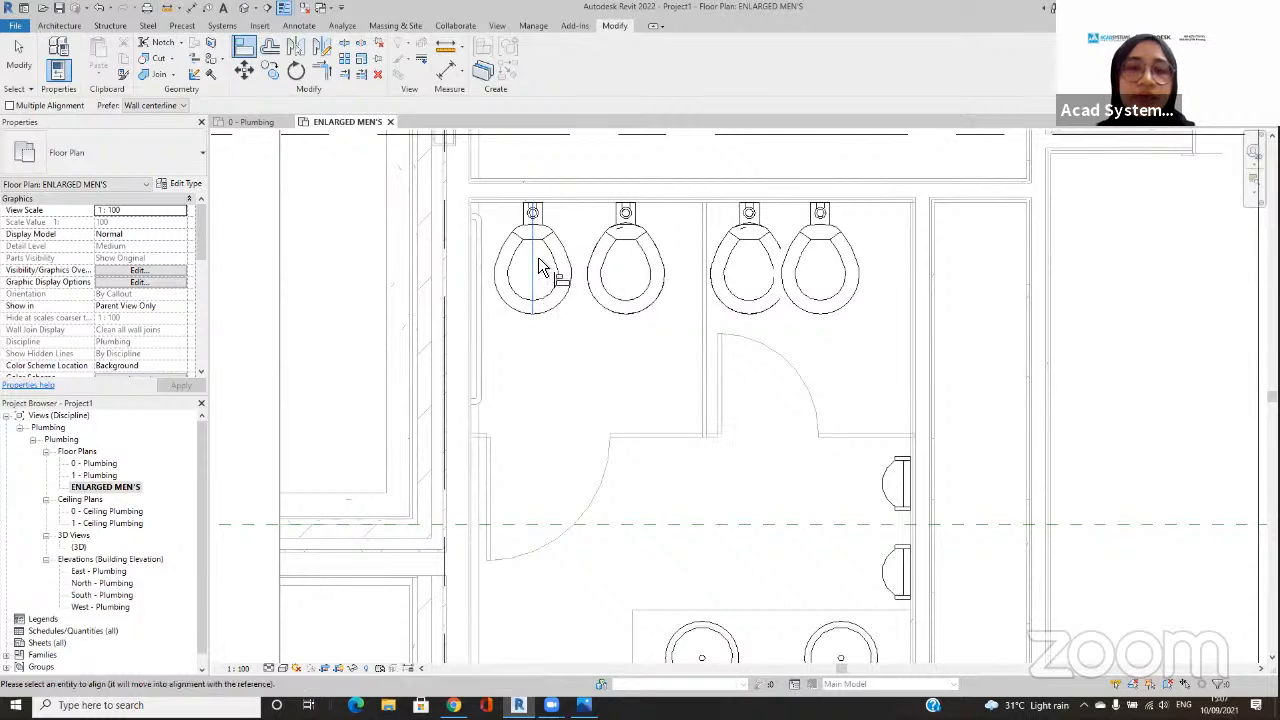
left_click(624, 261)
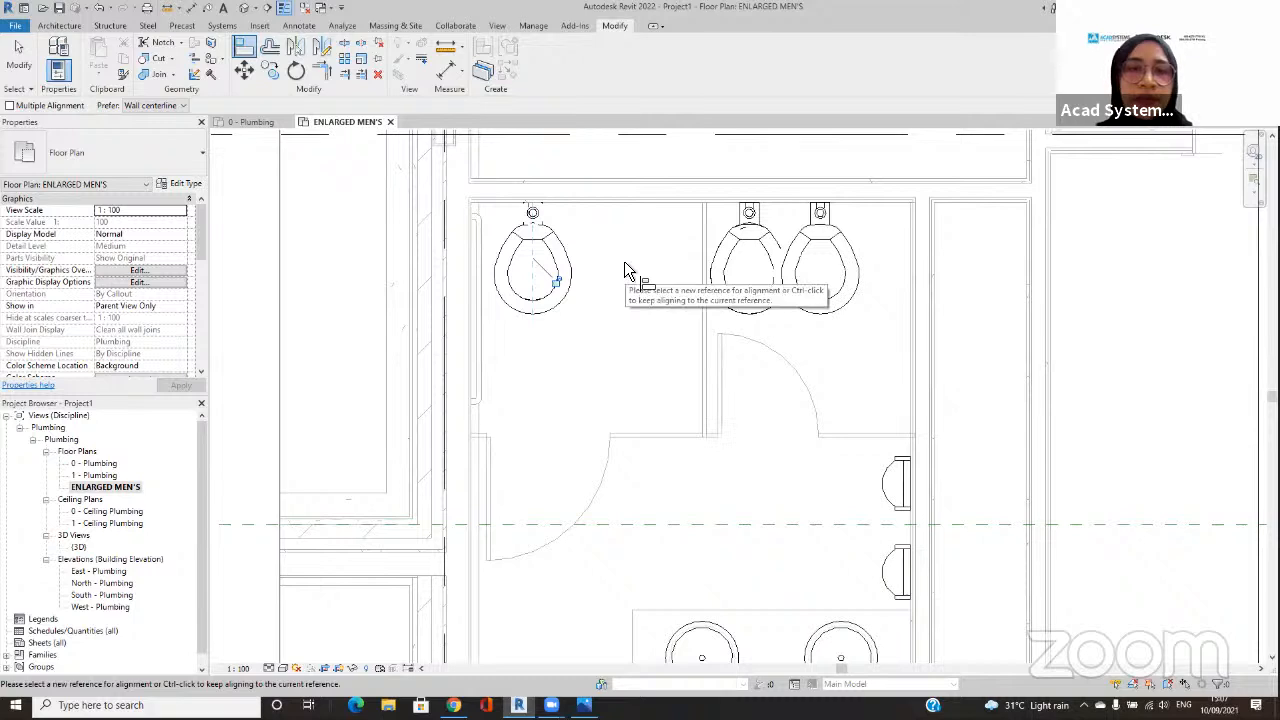
left_click(820, 277)
left_click(750, 262)
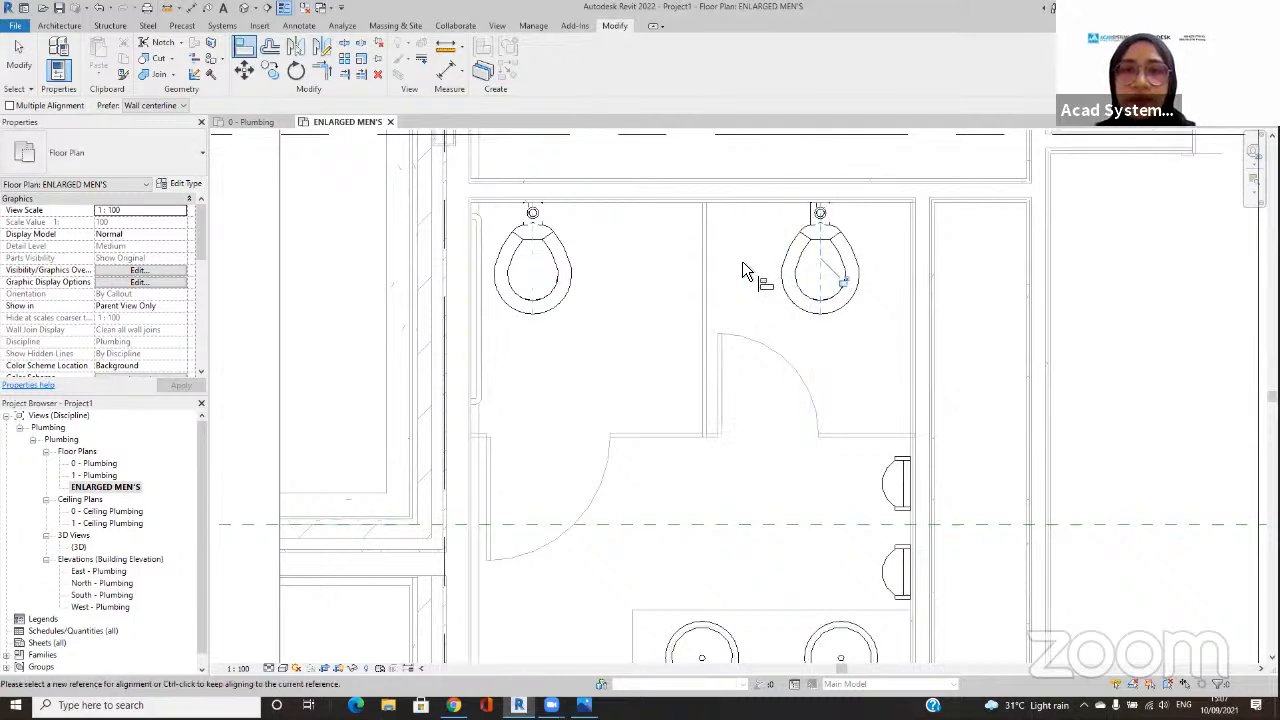
left_click(18, 55)
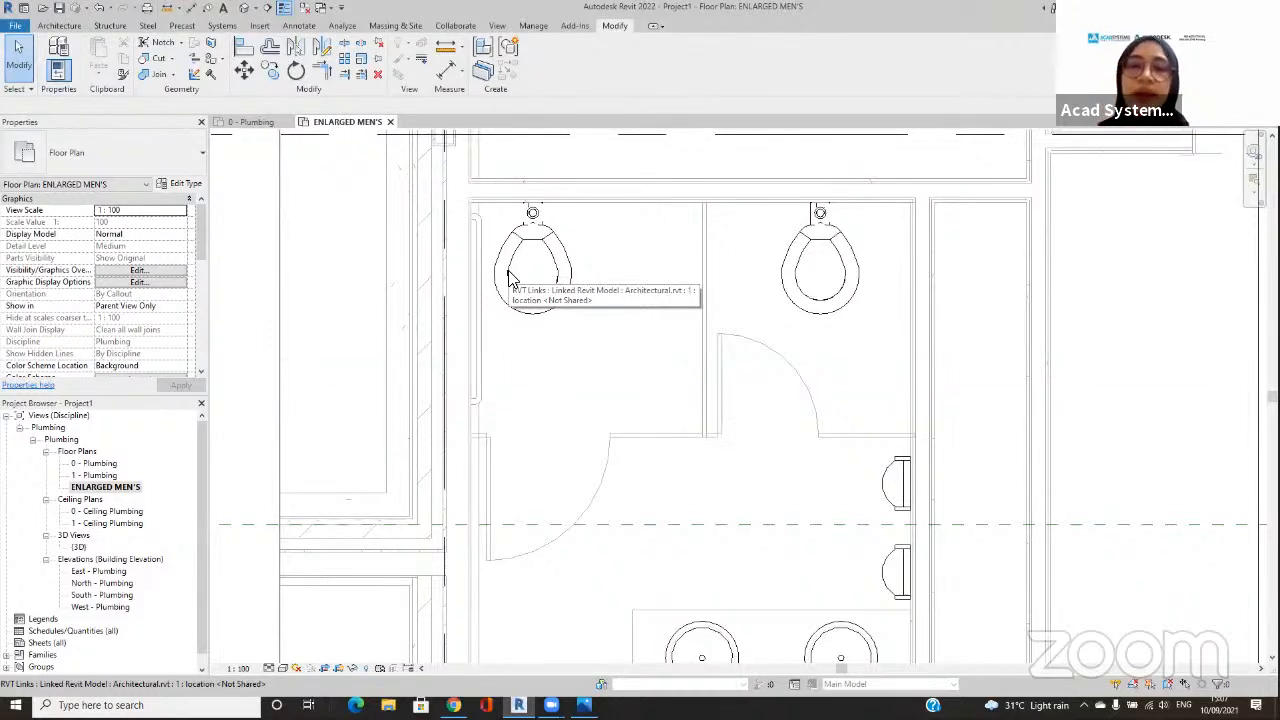
Step: Start a pipe from the first stall's water closet using Connector 1, Domestic Cold Water, 25 mm
left_click(537, 232)
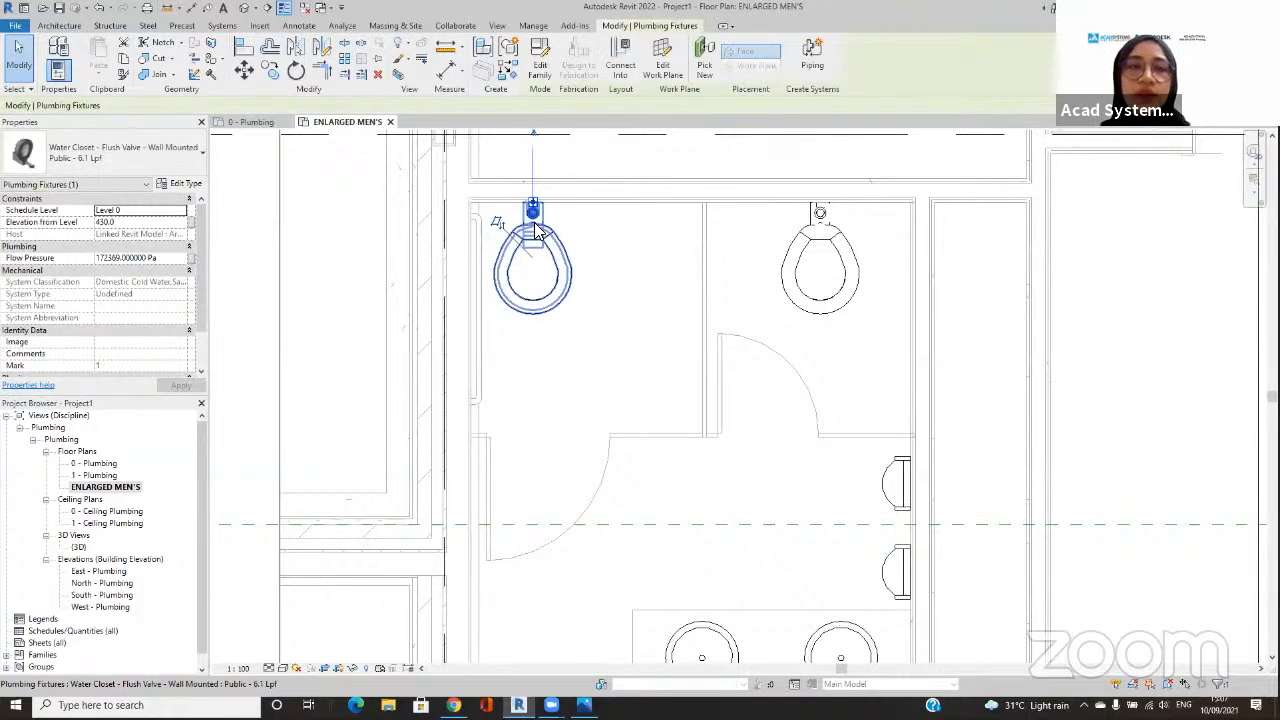
middle_click_drag(545, 294, 531, 334)
left_click_drag(523, 172, 546, 205)
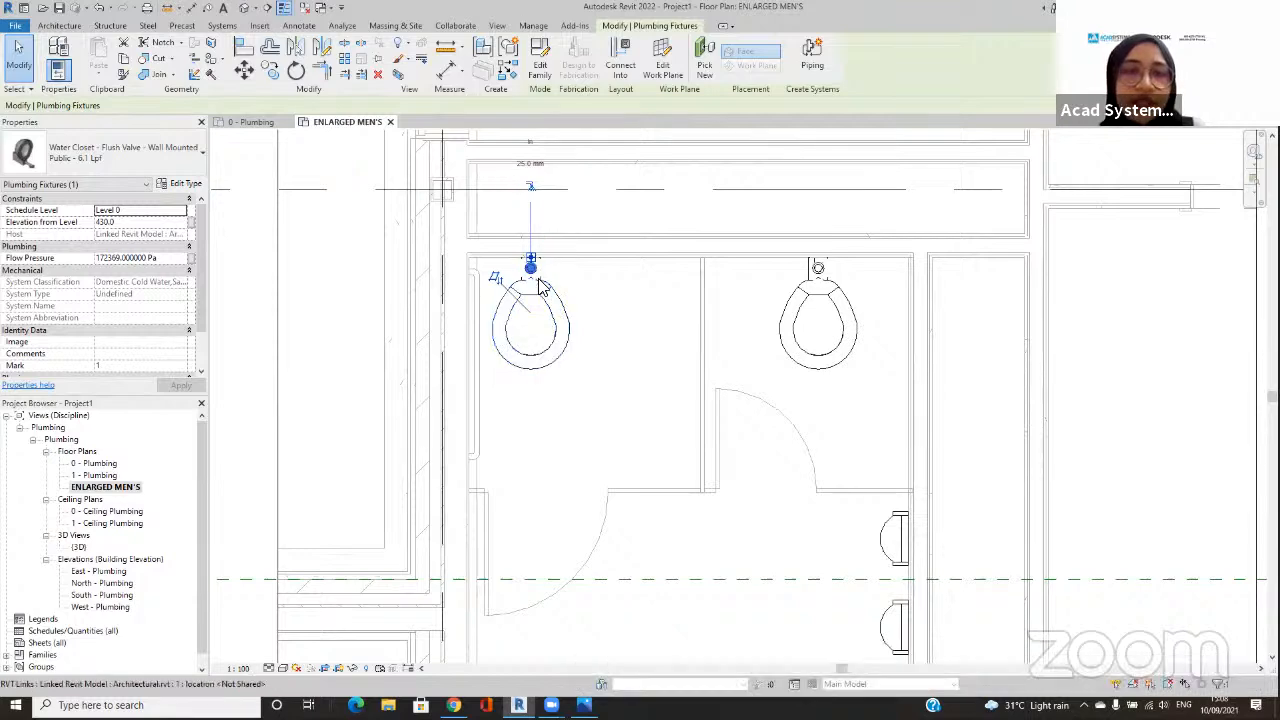
scroll(548, 295, "up", 1)
middle_click_drag(549, 295, 536, 340)
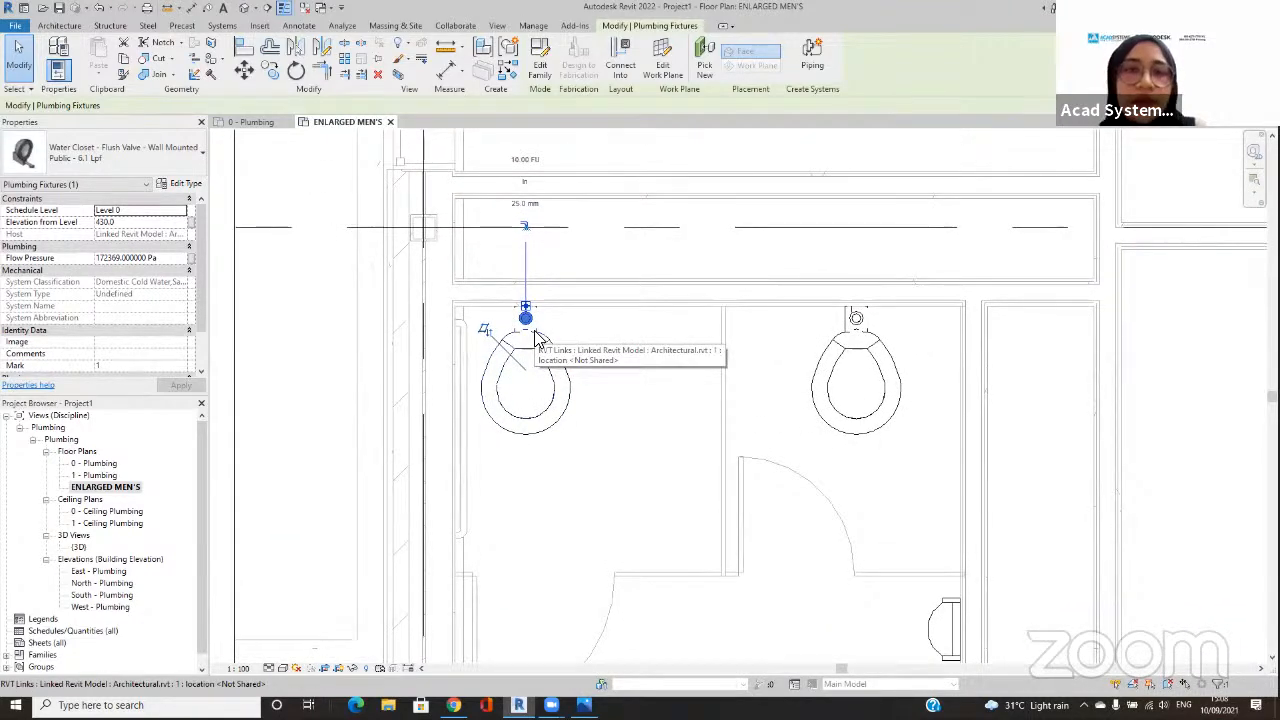
left_click(525, 228)
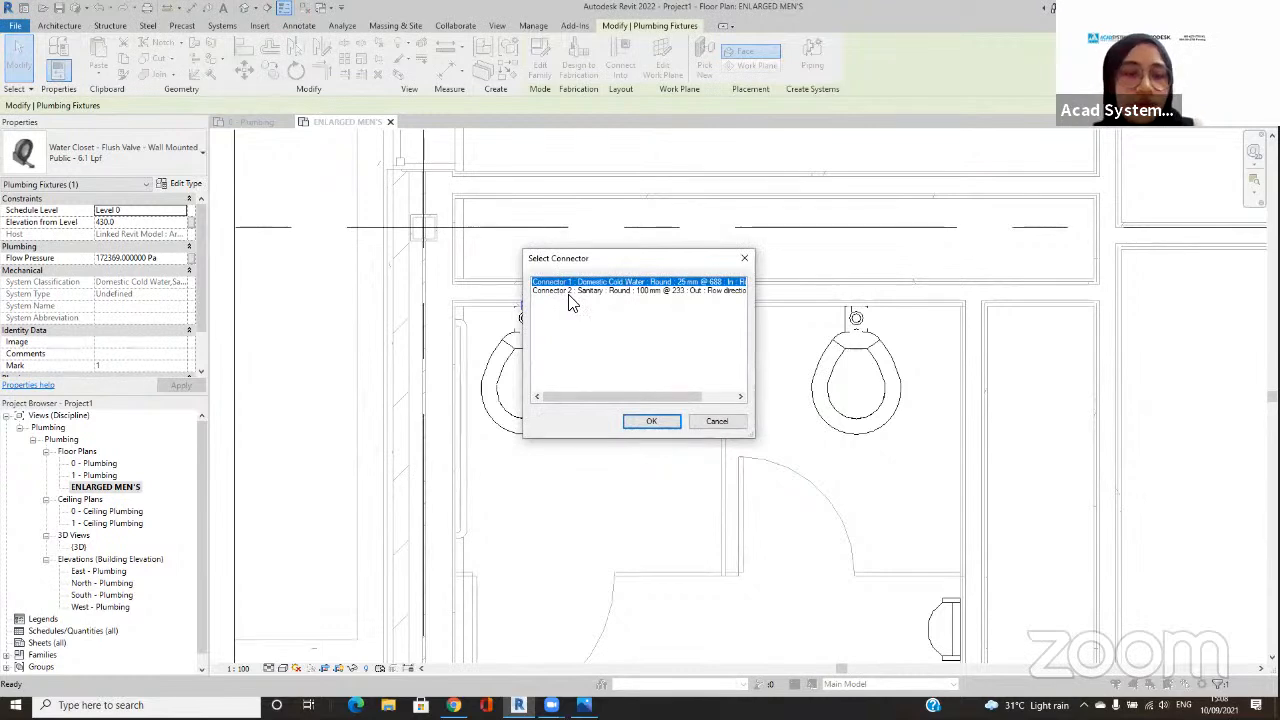
key("ctrl+2")
mouse_move(583, 267)
left_mouse_down()
mouse_move(530, 269)
mouse_move(575, 290)
mouse_move(575, 268)
left_mouse_up()
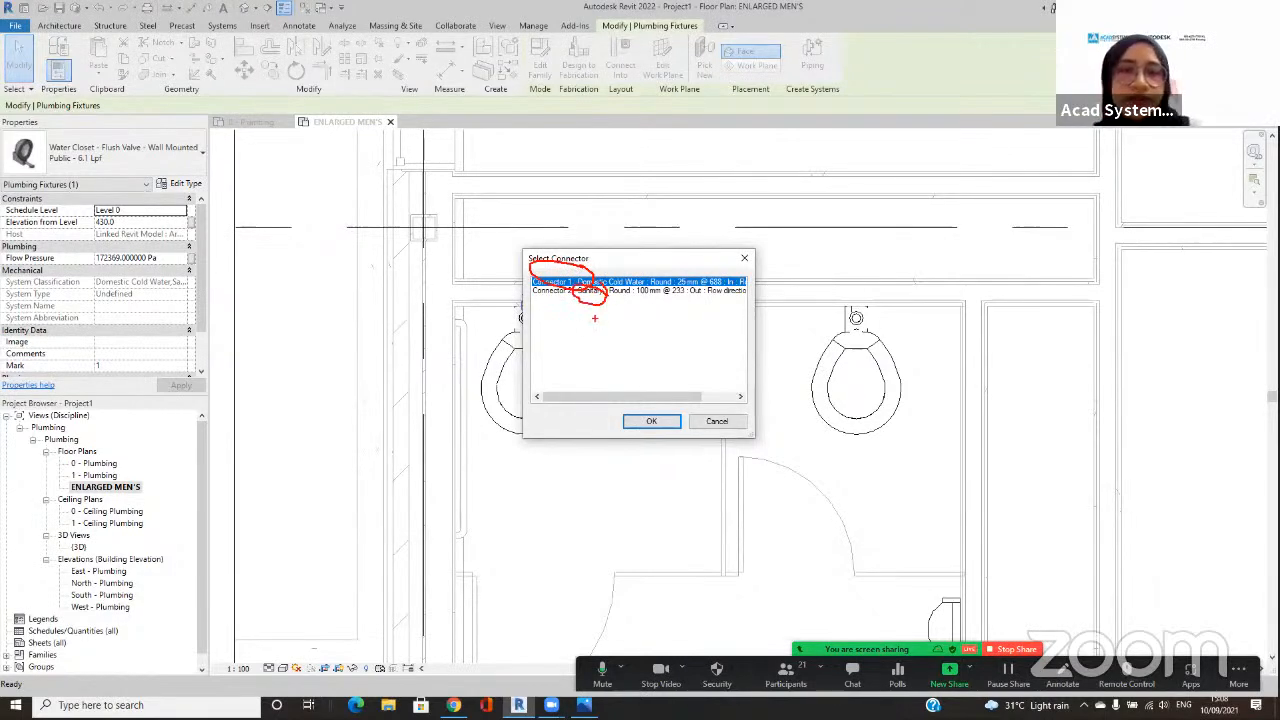
key("Escape")
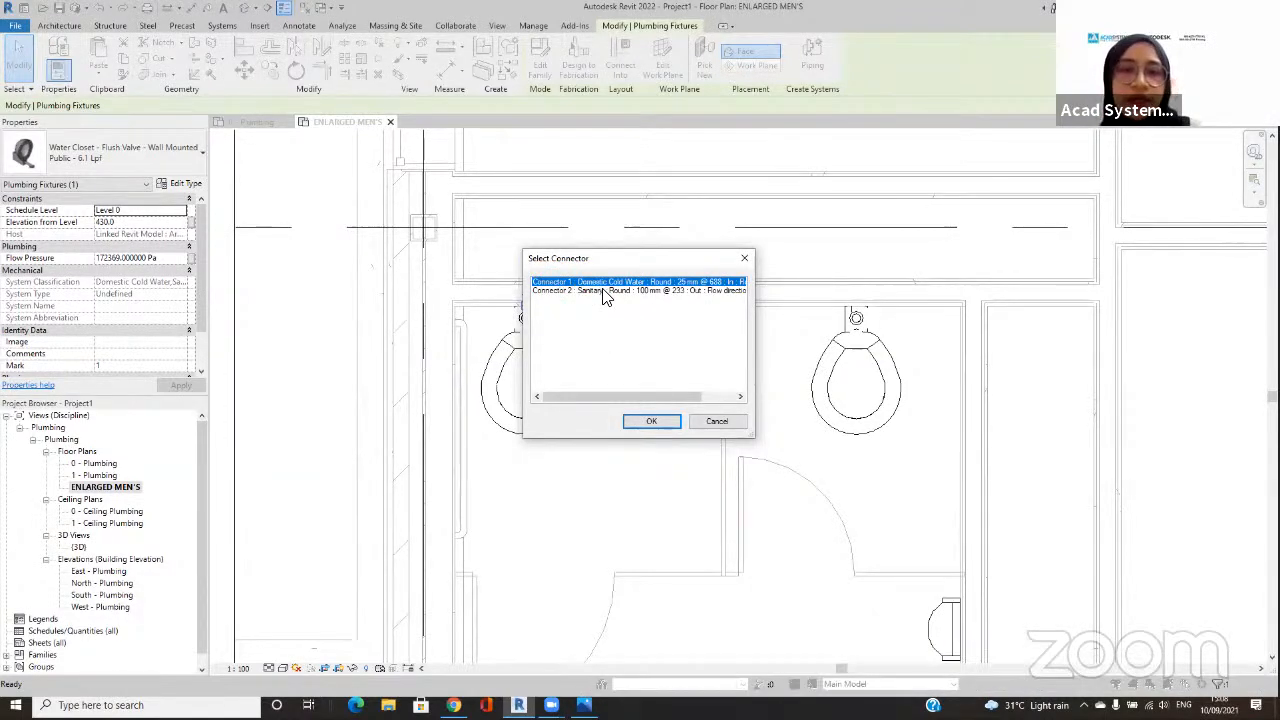
left_click(669, 424)
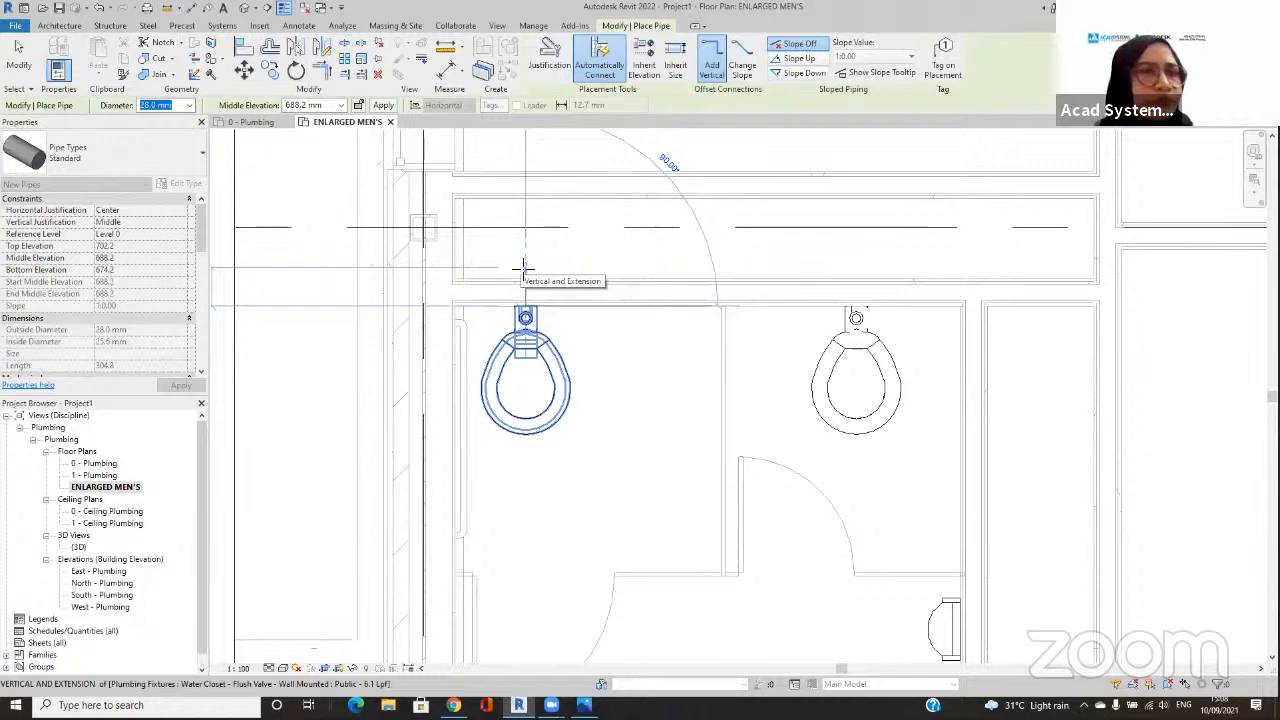
Step: Draw a 28 mm diameter pipe about 285 mm long from the water closet straight back into the wall cavity, and end pipe placement
left_click(523, 268)
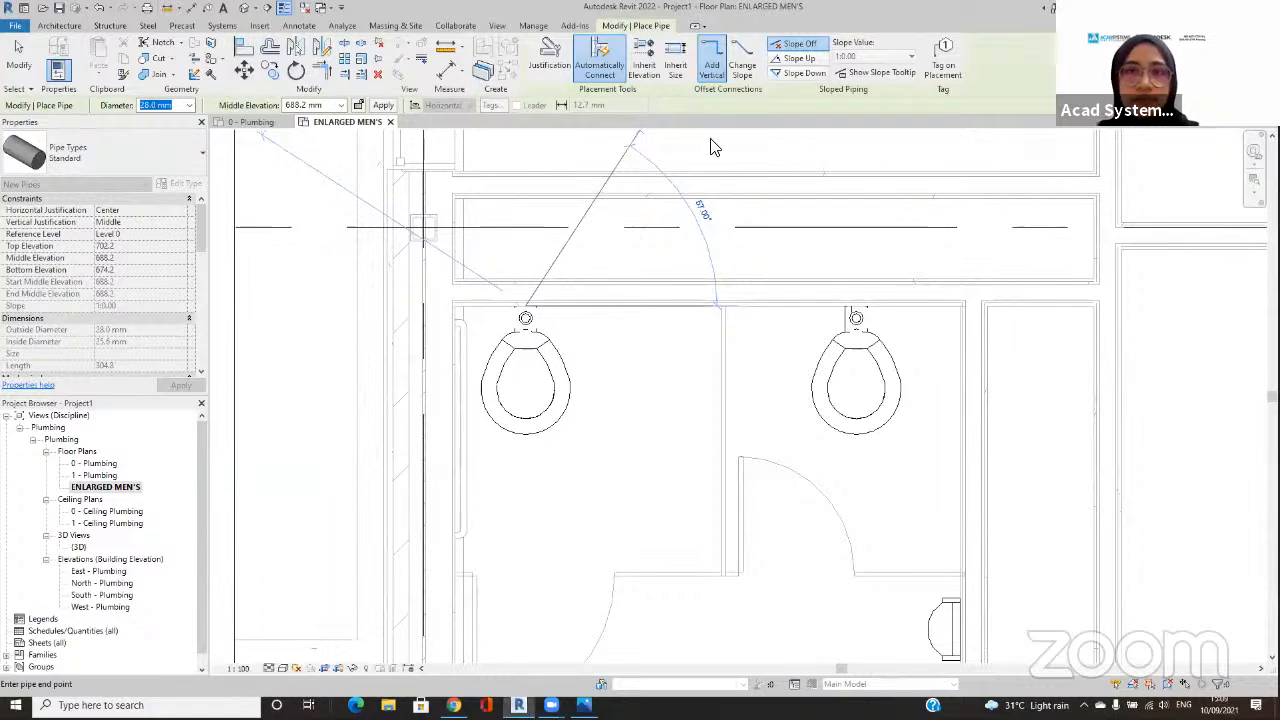
left_click(583, 279)
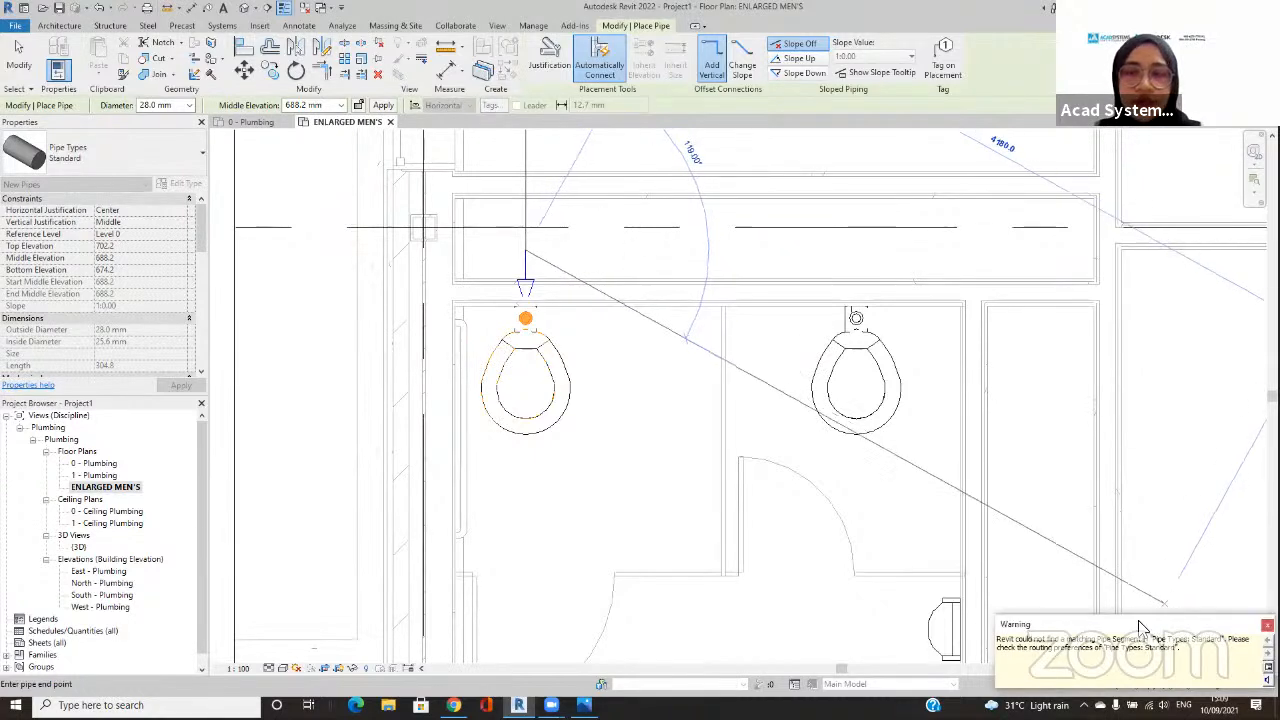
left_click_drag(1141, 625, 1170, 524)
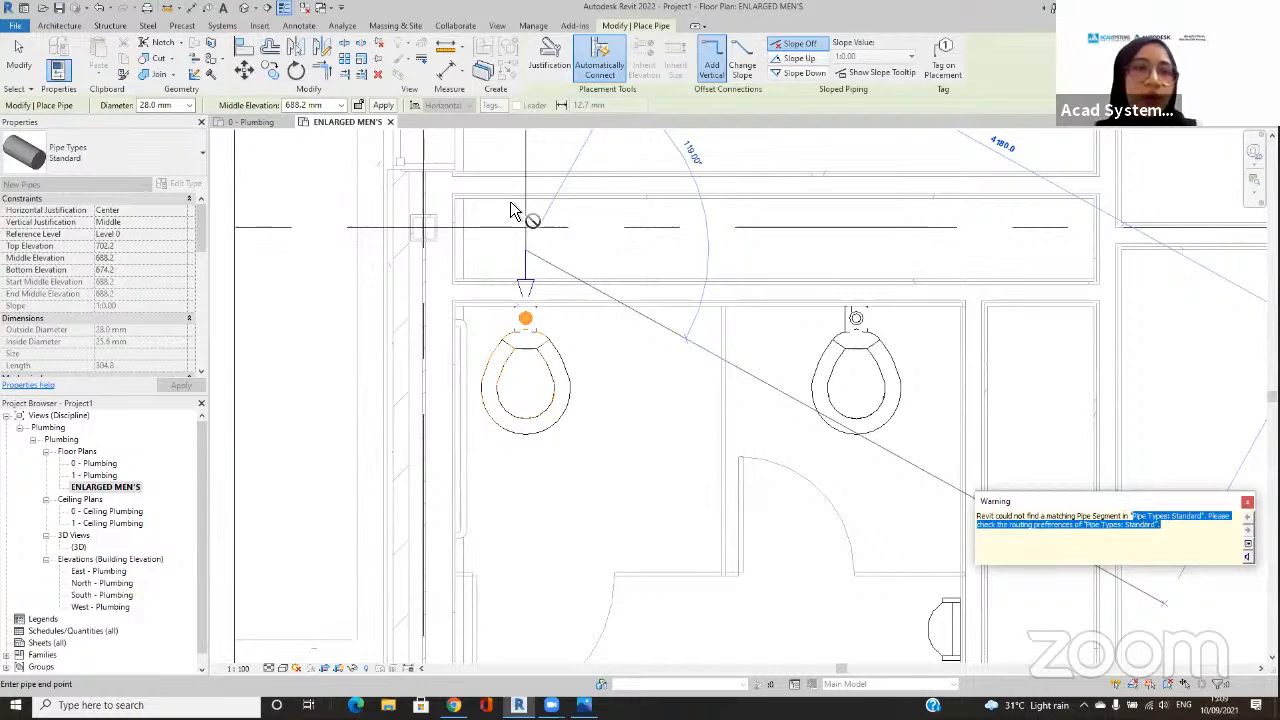
left_click(585, 312)
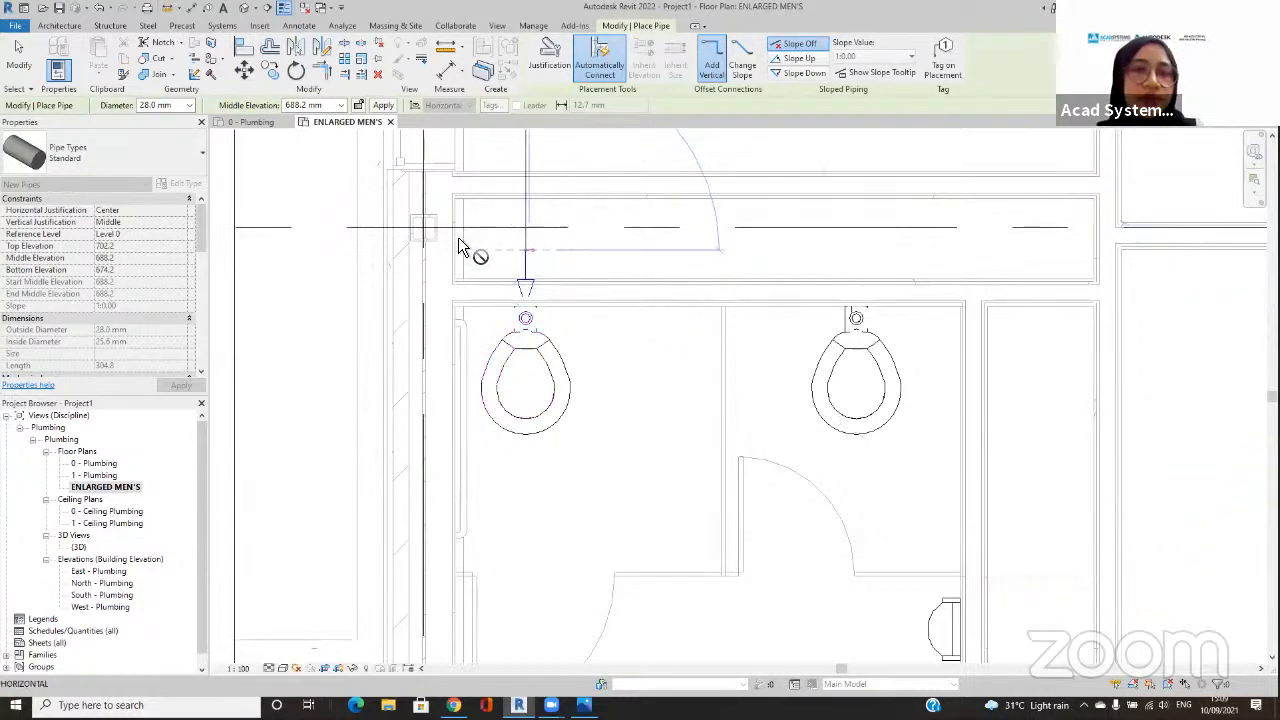
key("Escape")
key("Escape")
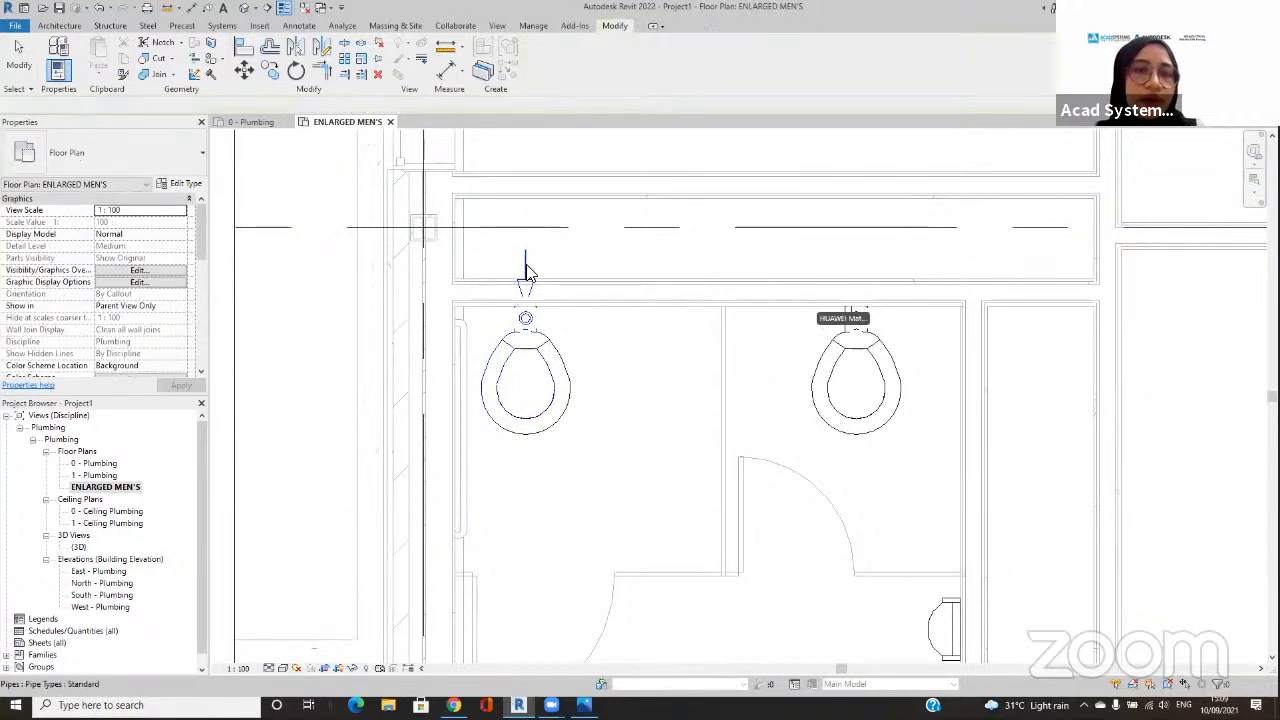
Step: Open the routing preferences of the Standard pipe type from the new cold water pipe's type properties
left_click(525, 272)
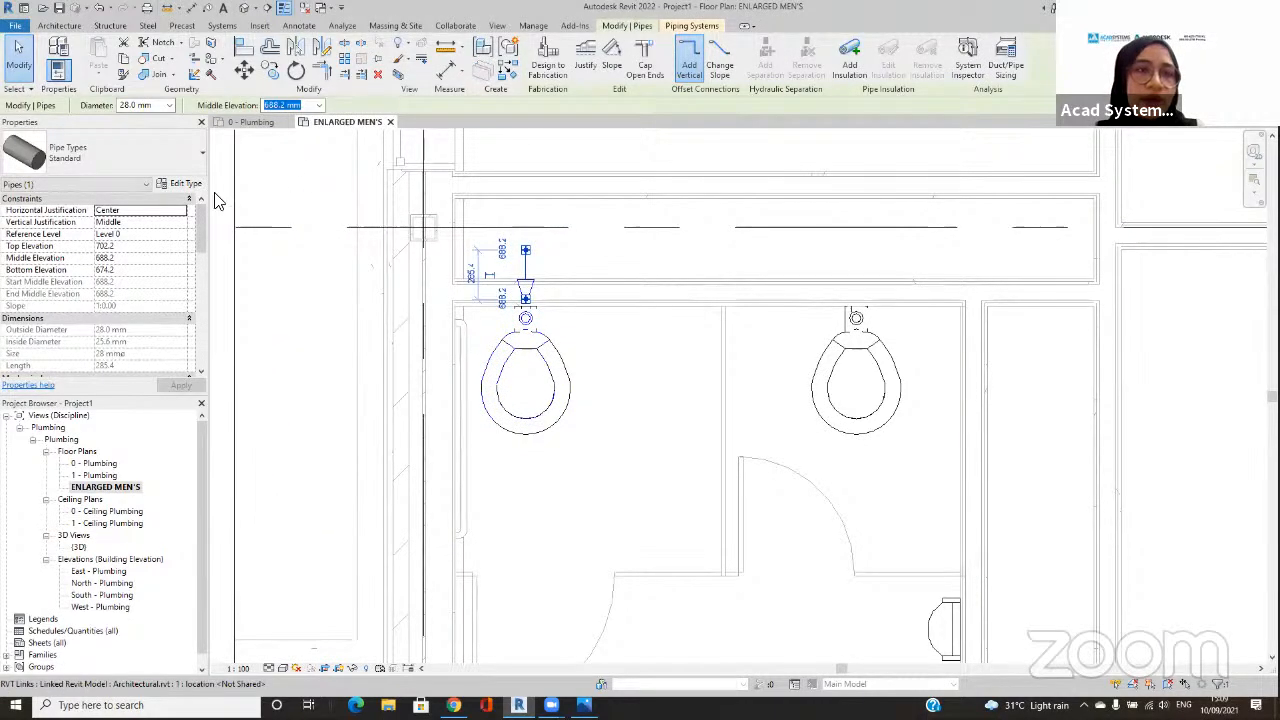
left_click(655, 168)
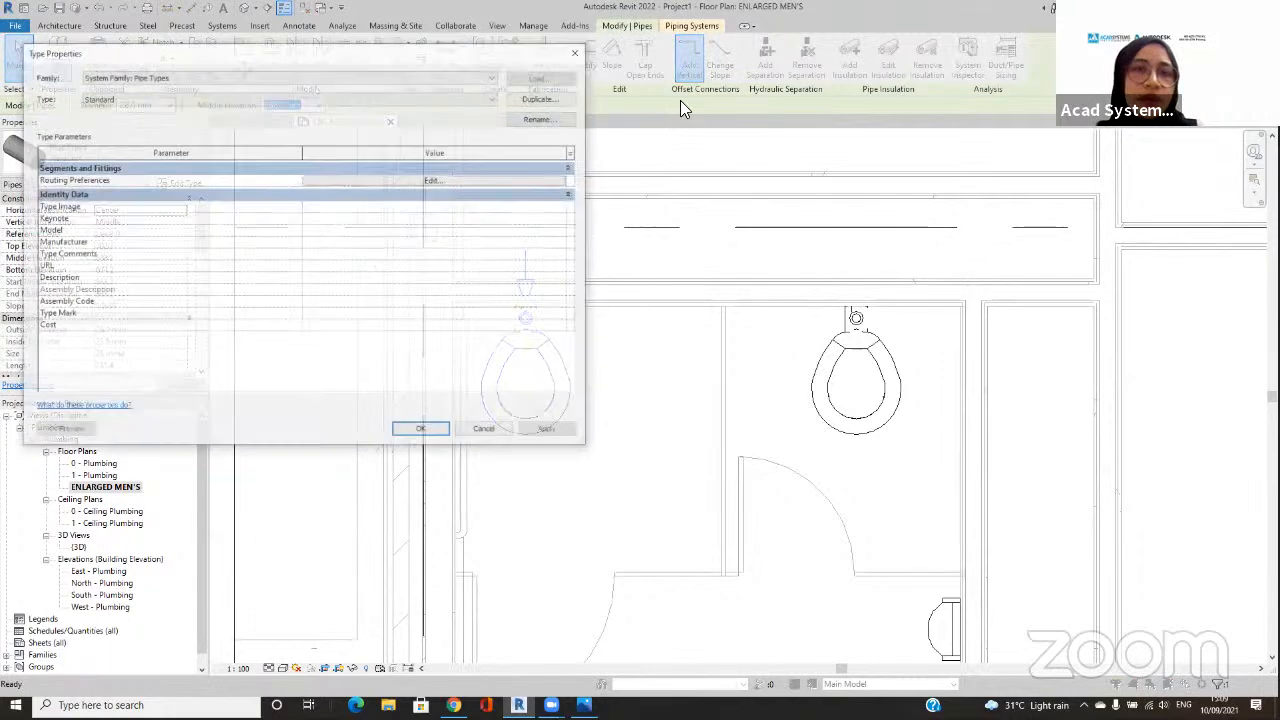
left_click(474, 180)
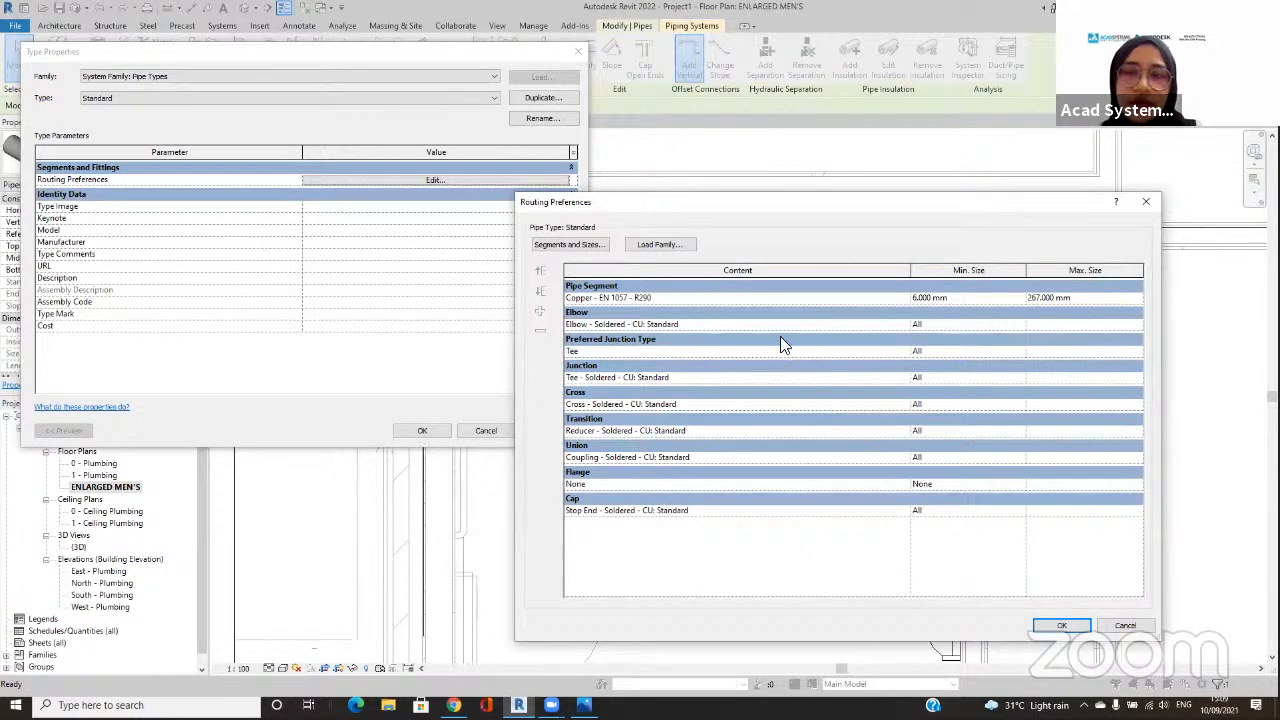
Step: Examine the available choices for Elbow, Preferred Junction Type, Junction and Flange in the Standard pipe type's routing preferences
left_click(890, 324)
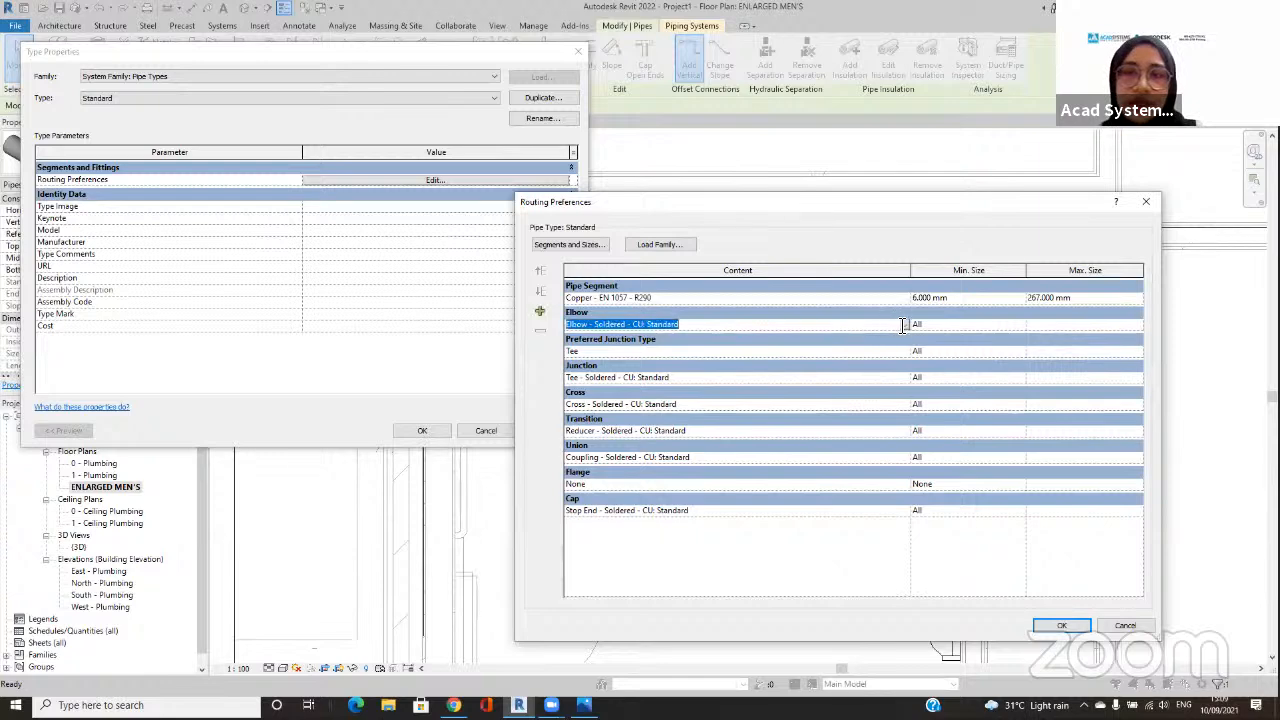
left_click(903, 327)
left_click(902, 325)
left_click(901, 352)
left_click(902, 351)
left_click(901, 352)
left_click(900, 378)
left_click(904, 378)
left_click(904, 380)
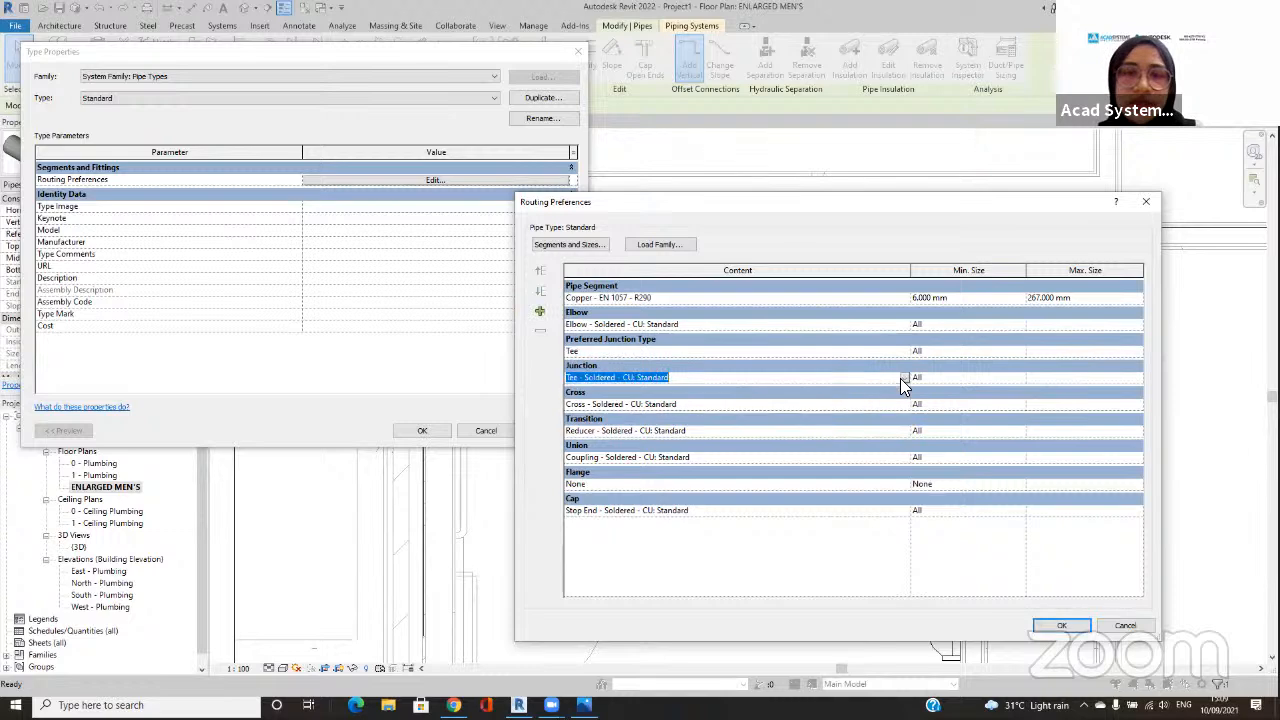
left_click(902, 483)
left_click(906, 484)
left_click(907, 484)
left_click(906, 484)
left_click(906, 484)
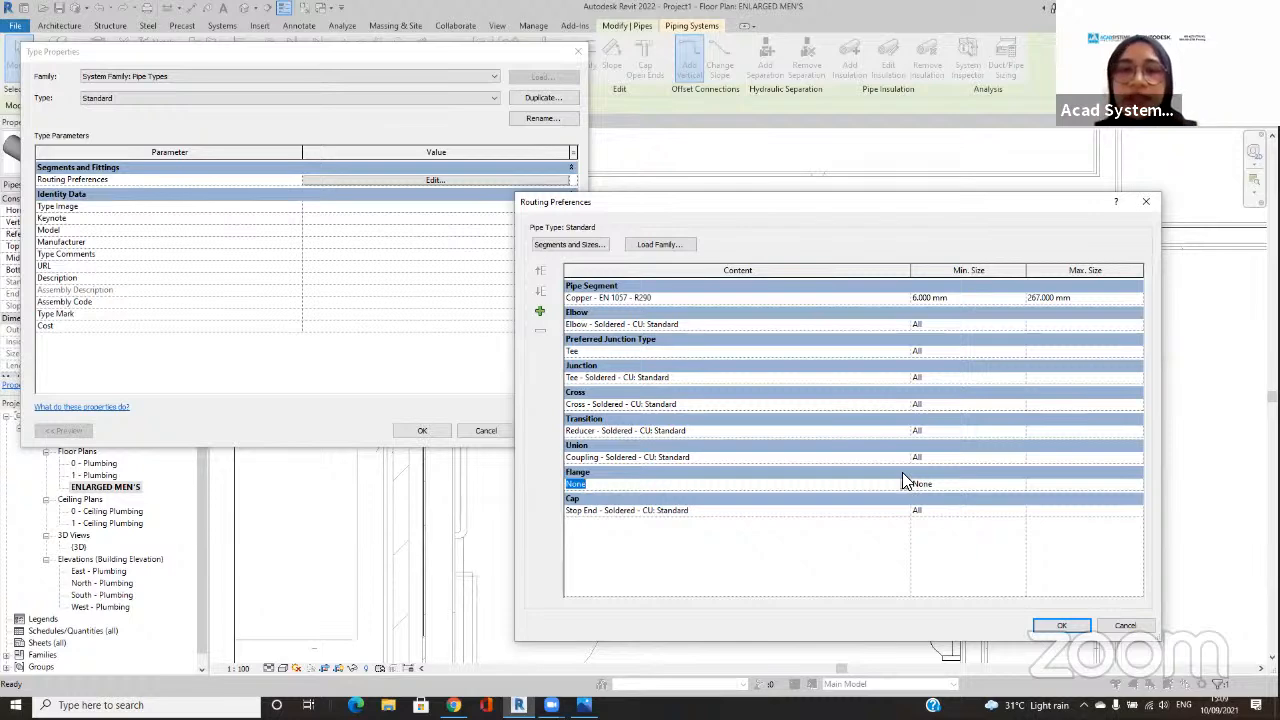
Step: Start loading a family for the routing preferences and browse to the US library's Pipe > Fittings folder
left_click(664, 246)
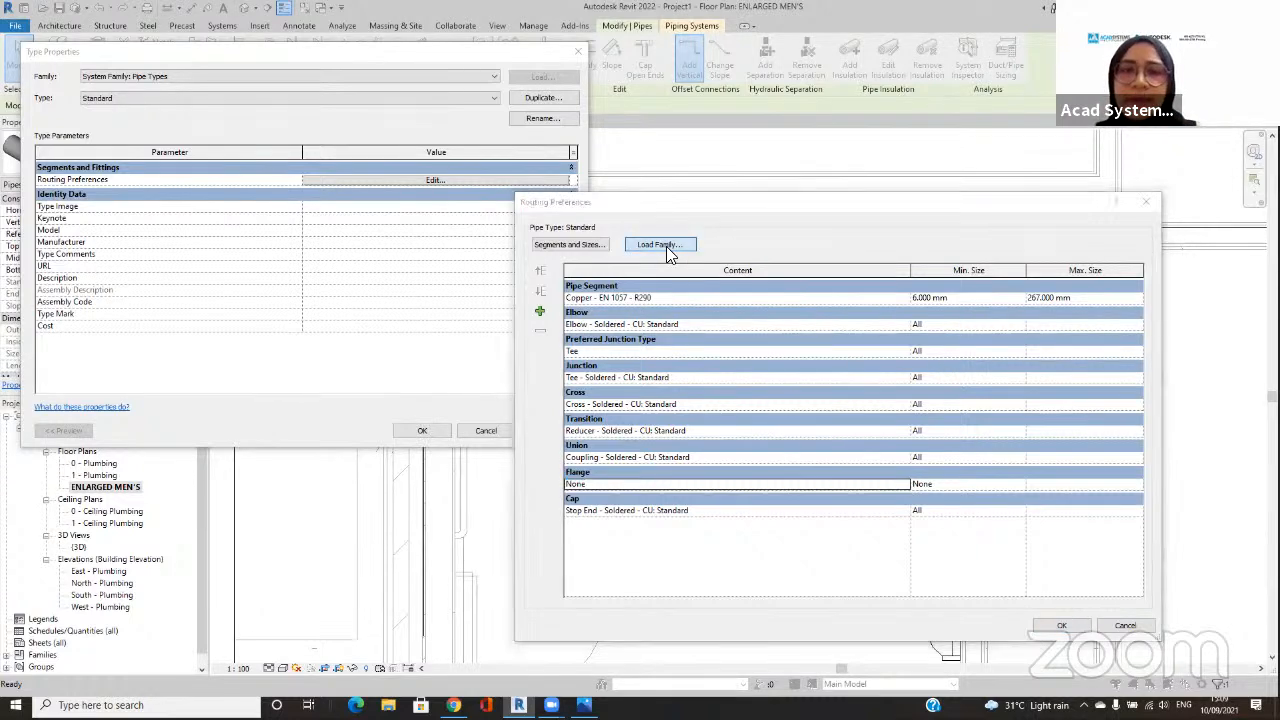
left_click_drag(680, 302, 522, 71)
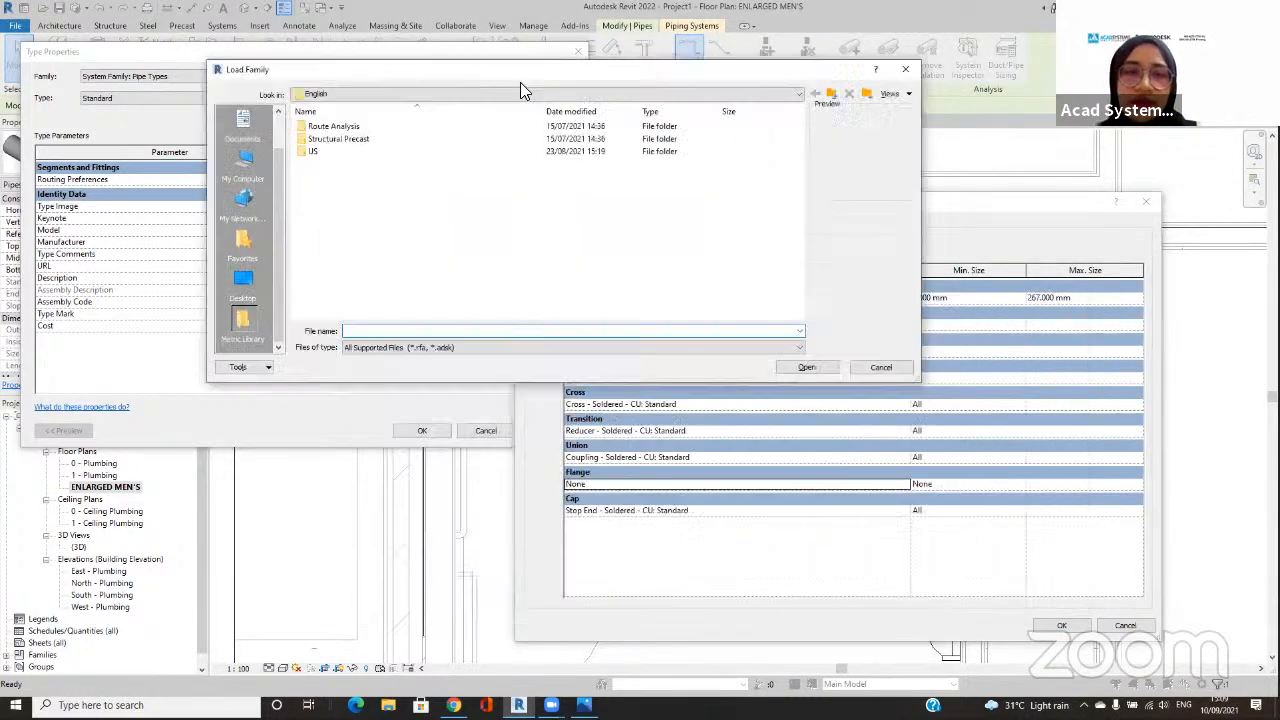
double_click(408, 155)
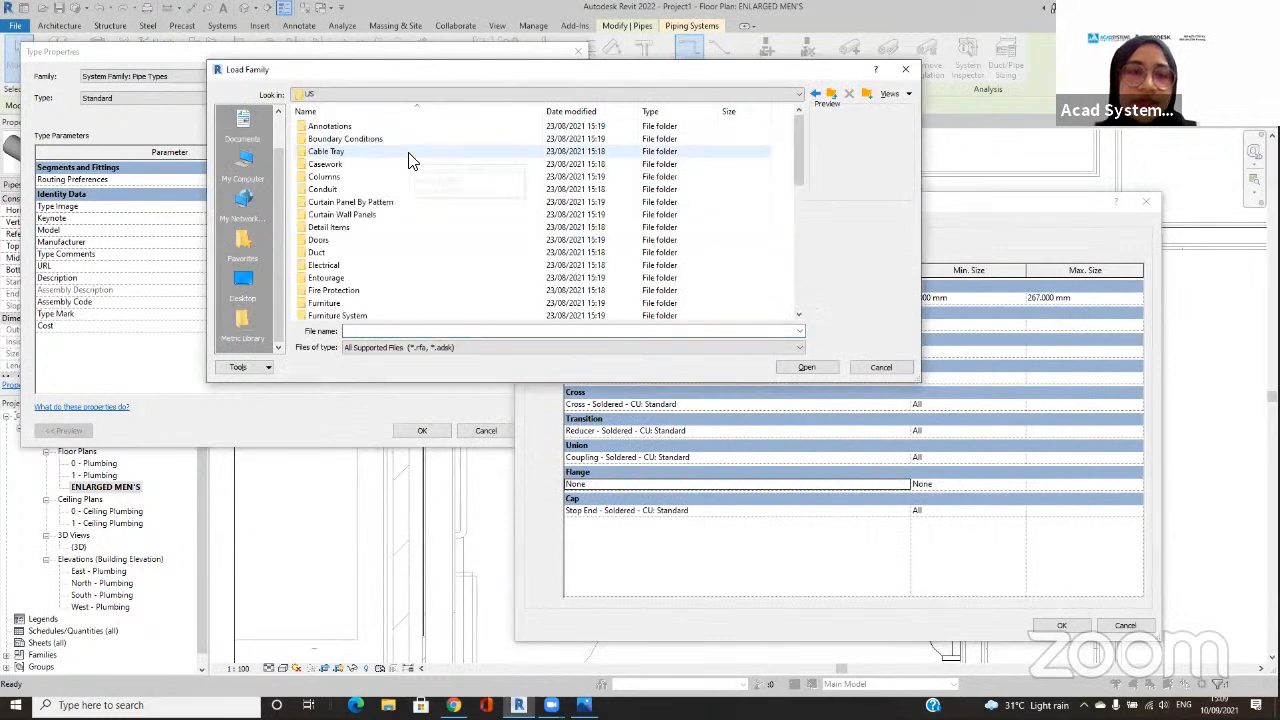
scroll(410, 160, "down", 4)
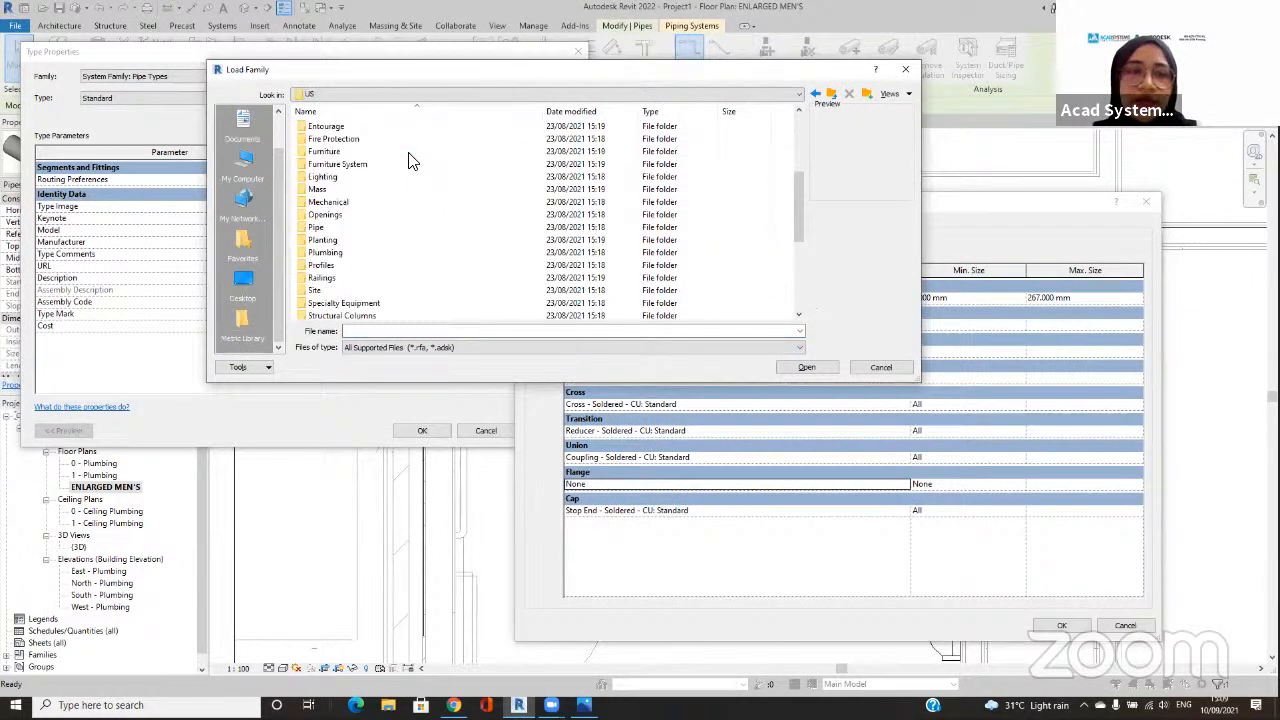
double_click(395, 229)
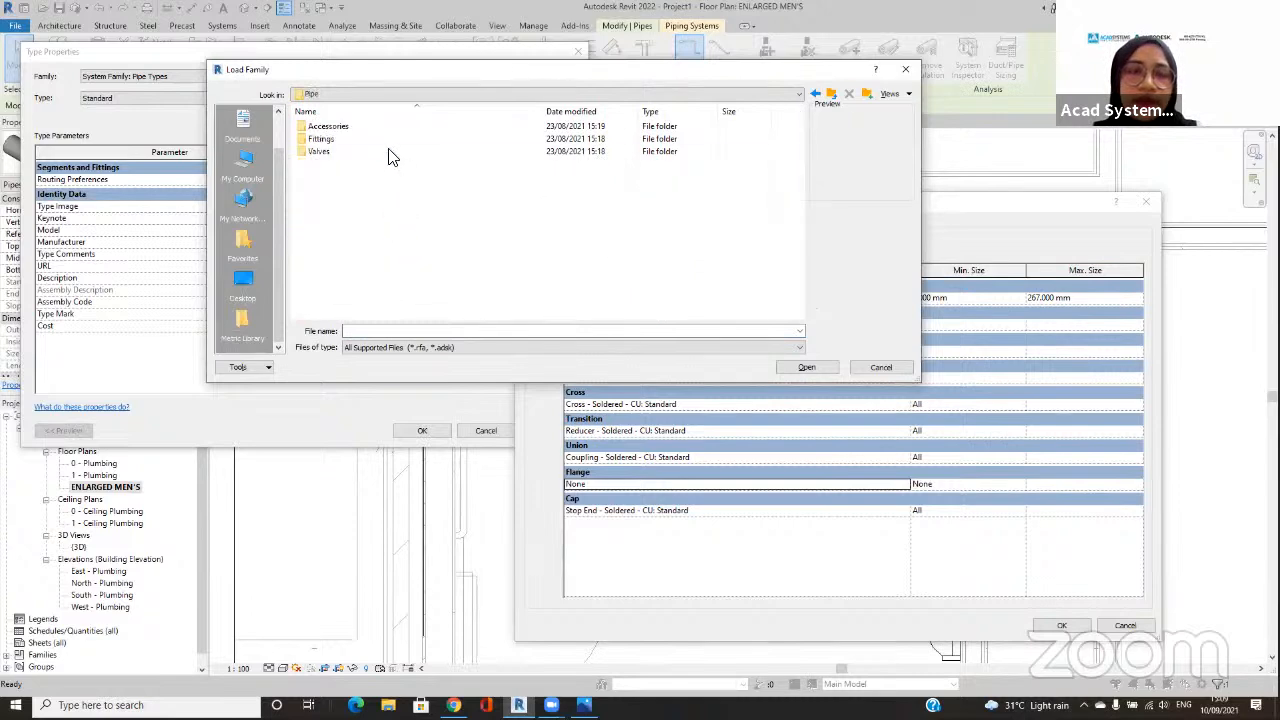
double_click(393, 142)
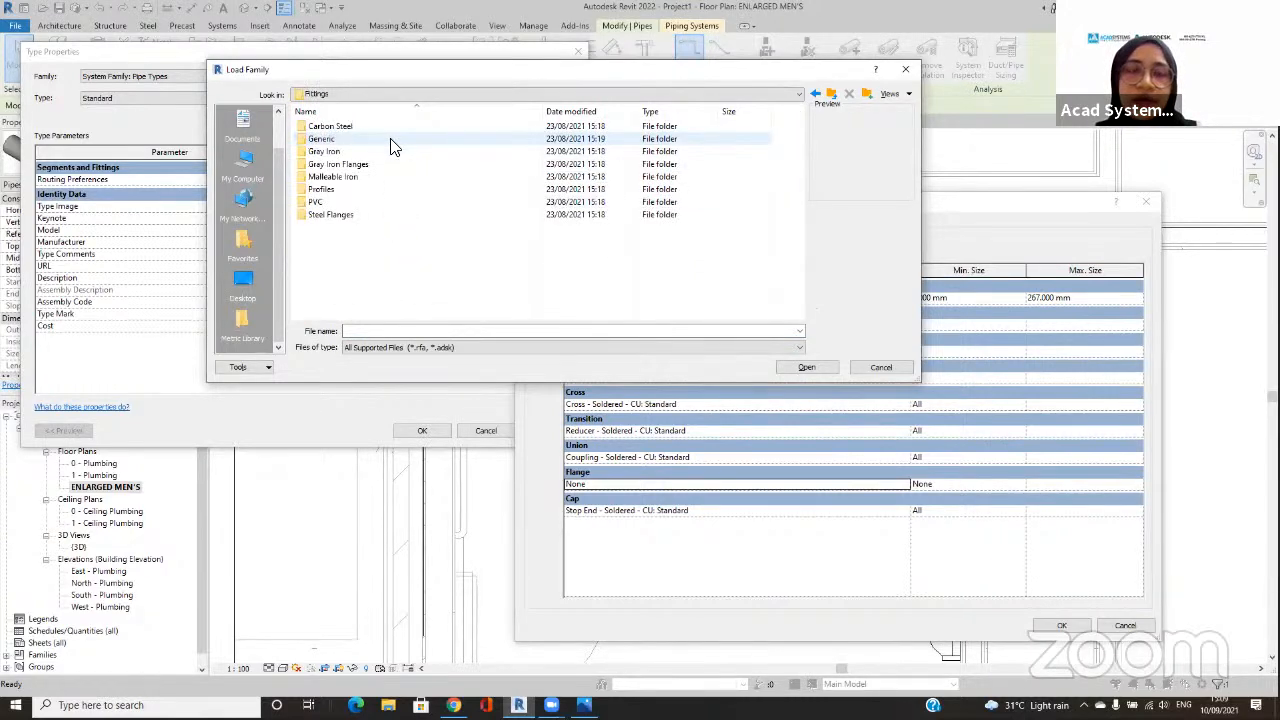
Step: Look through the Profiles and Generic fitting folders, previewing M_Pipe - Round.rfa, and return to the Fittings folder
left_click(395, 192)
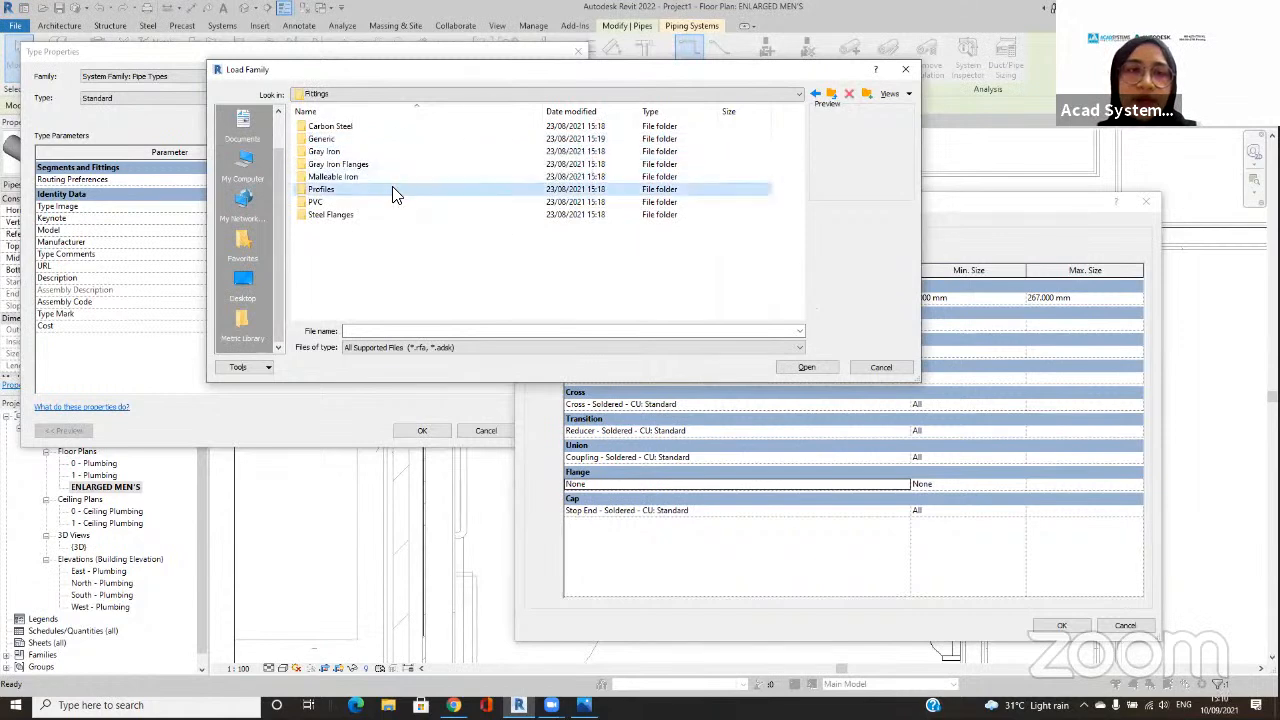
double_click(393, 193)
left_click(376, 128)
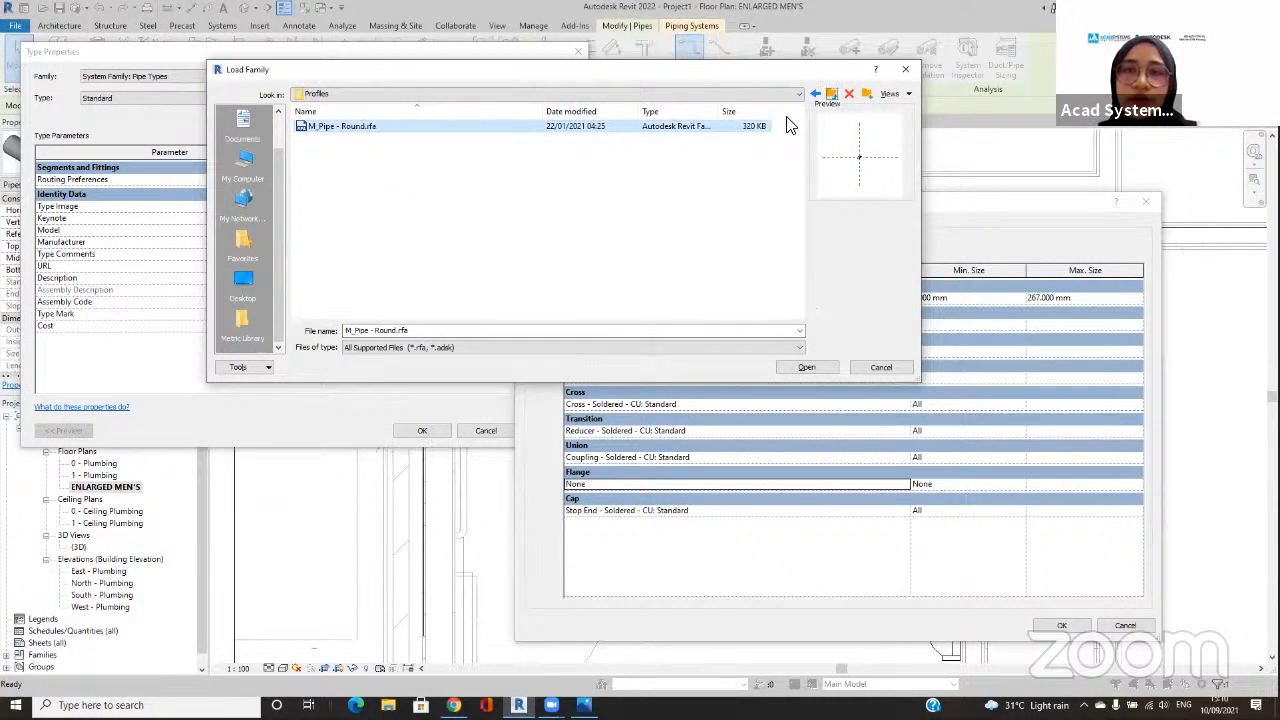
left_click(815, 94)
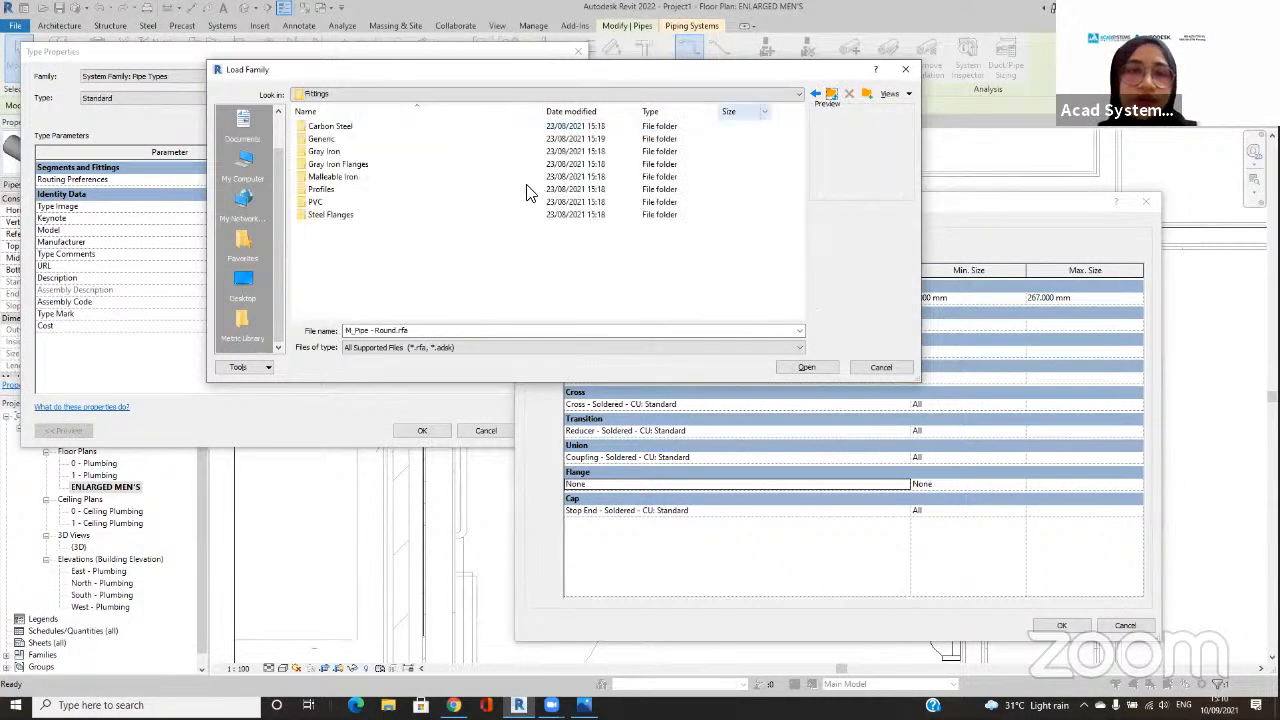
double_click(488, 143)
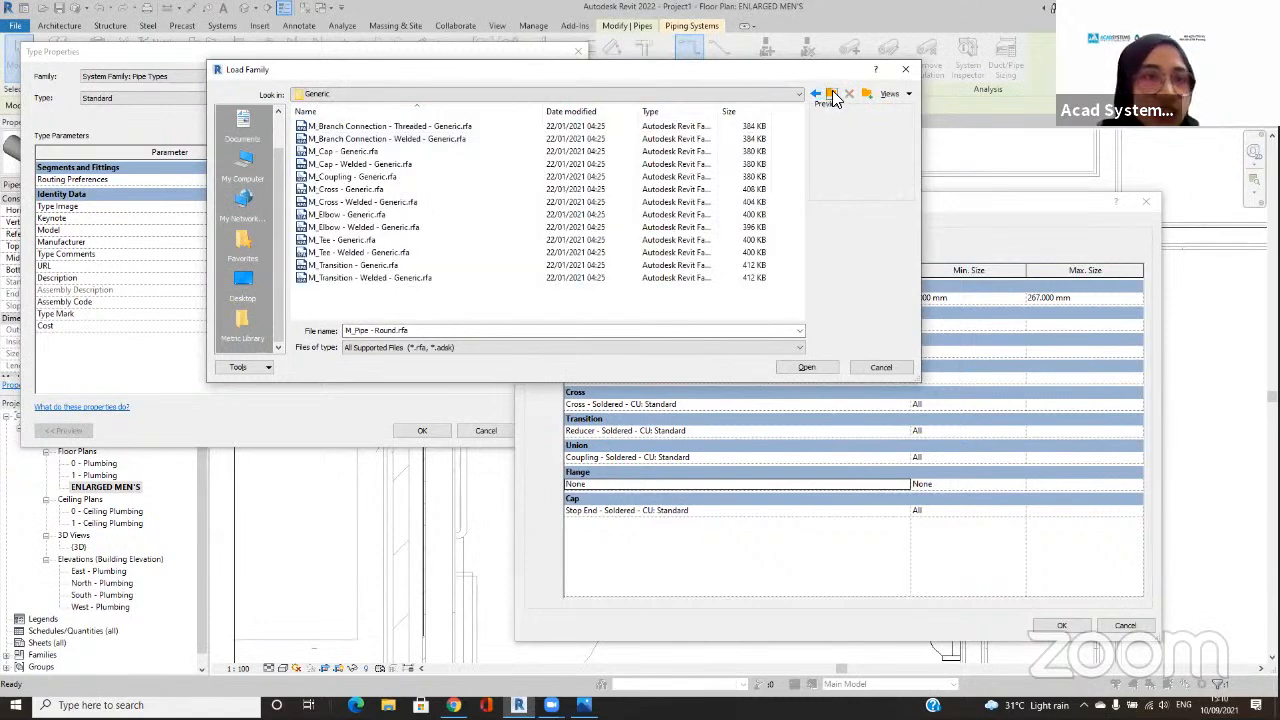
left_click(834, 96)
Step: Load M_Flange - Blind - Steel - Class 150.rfa from Steel Flanges > Class 150 and check the Flange choices
double_click(403, 215)
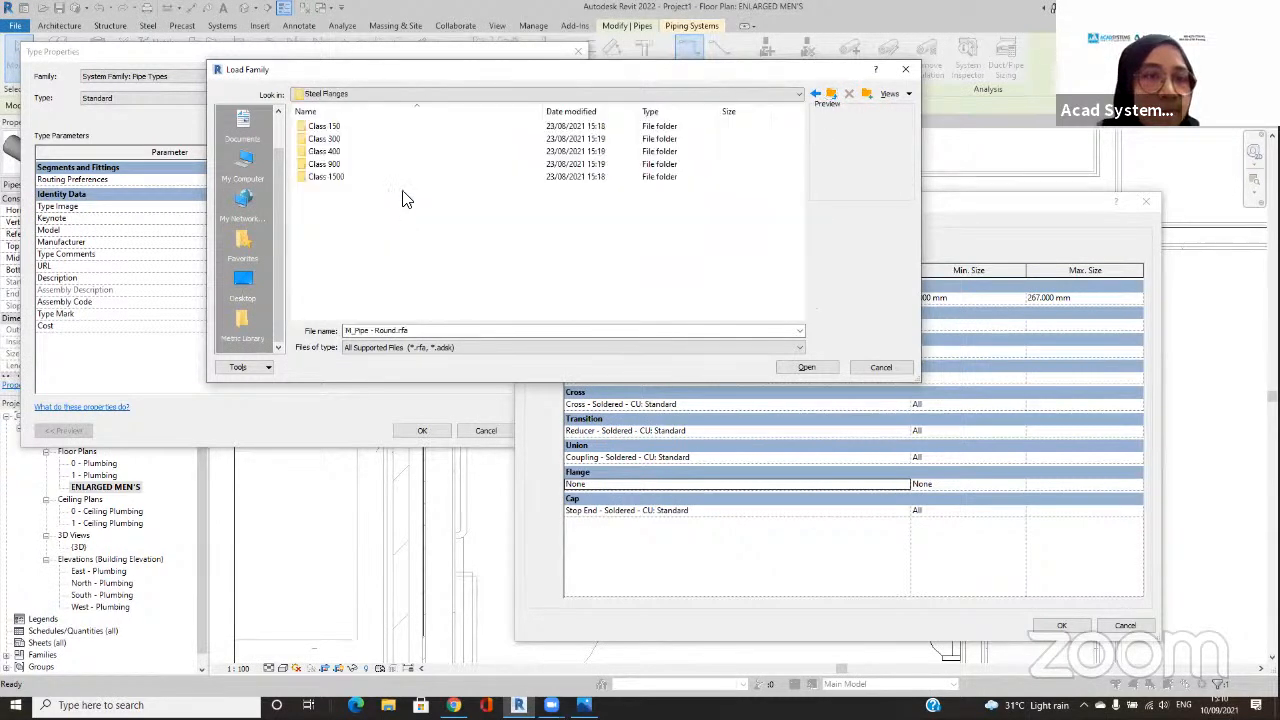
double_click(390, 127)
left_click(397, 128)
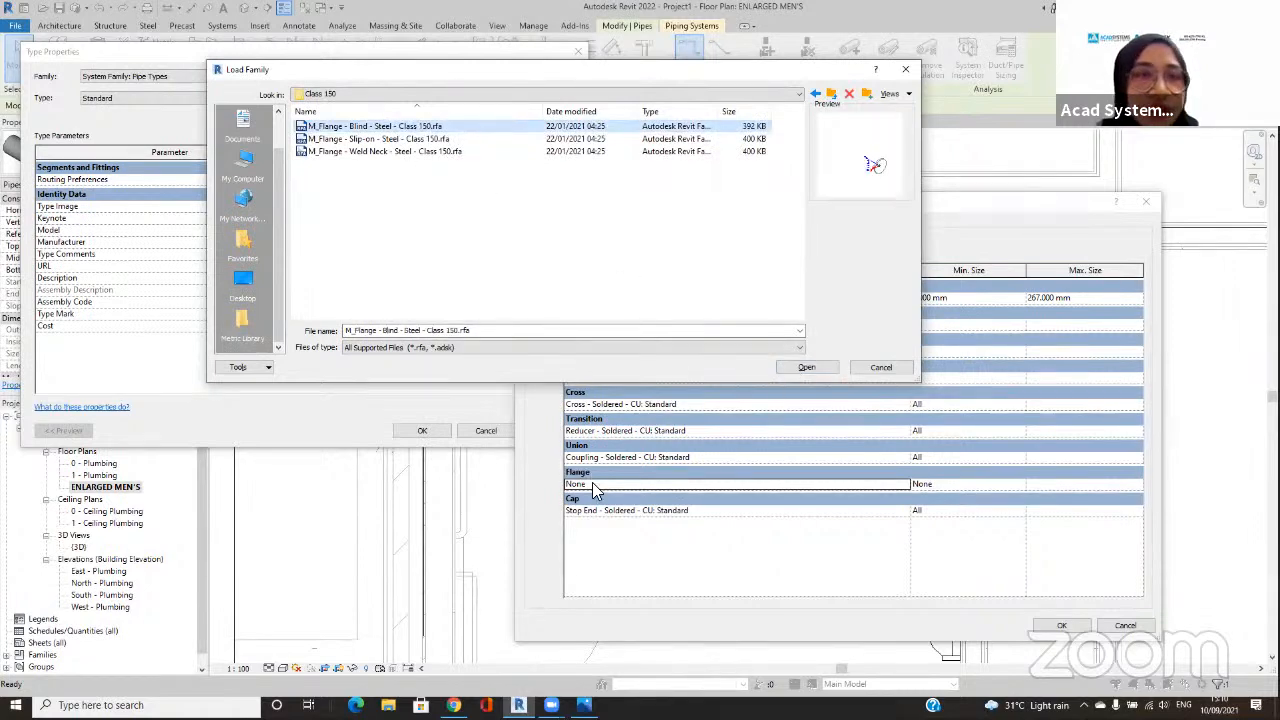
left_click(806, 367)
left_click(892, 484)
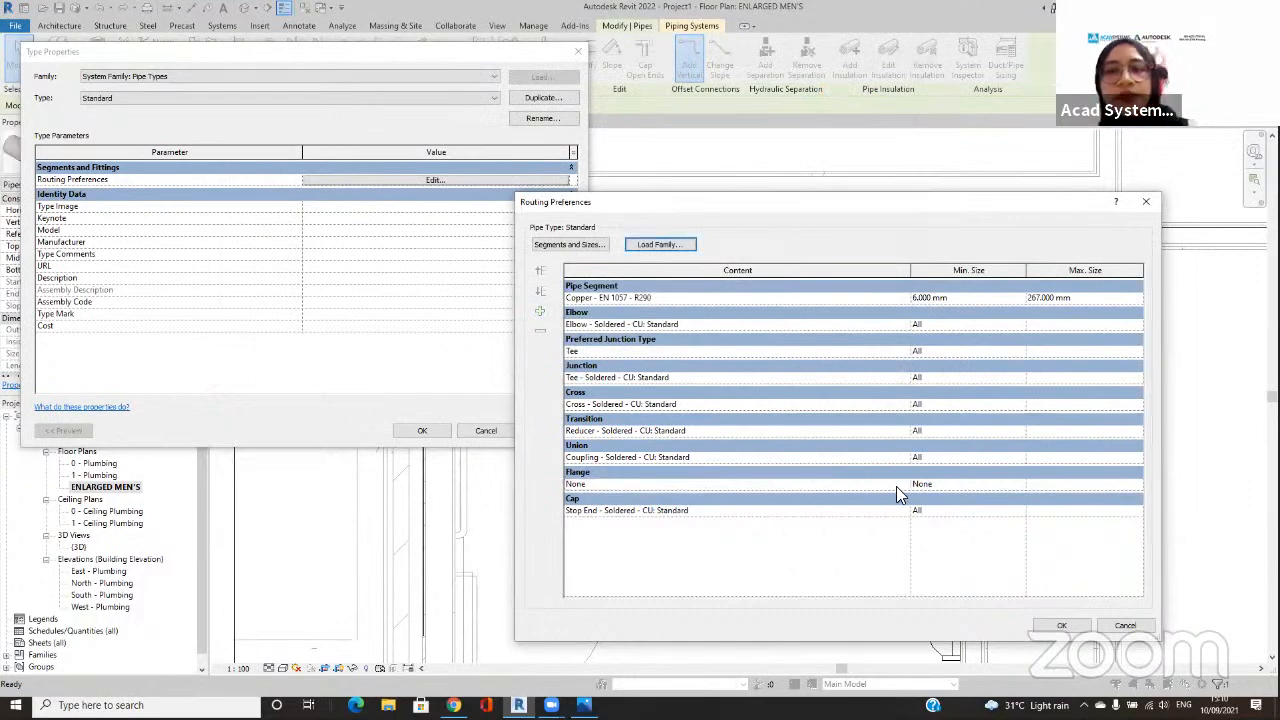
left_click(905, 485)
left_click(833, 485)
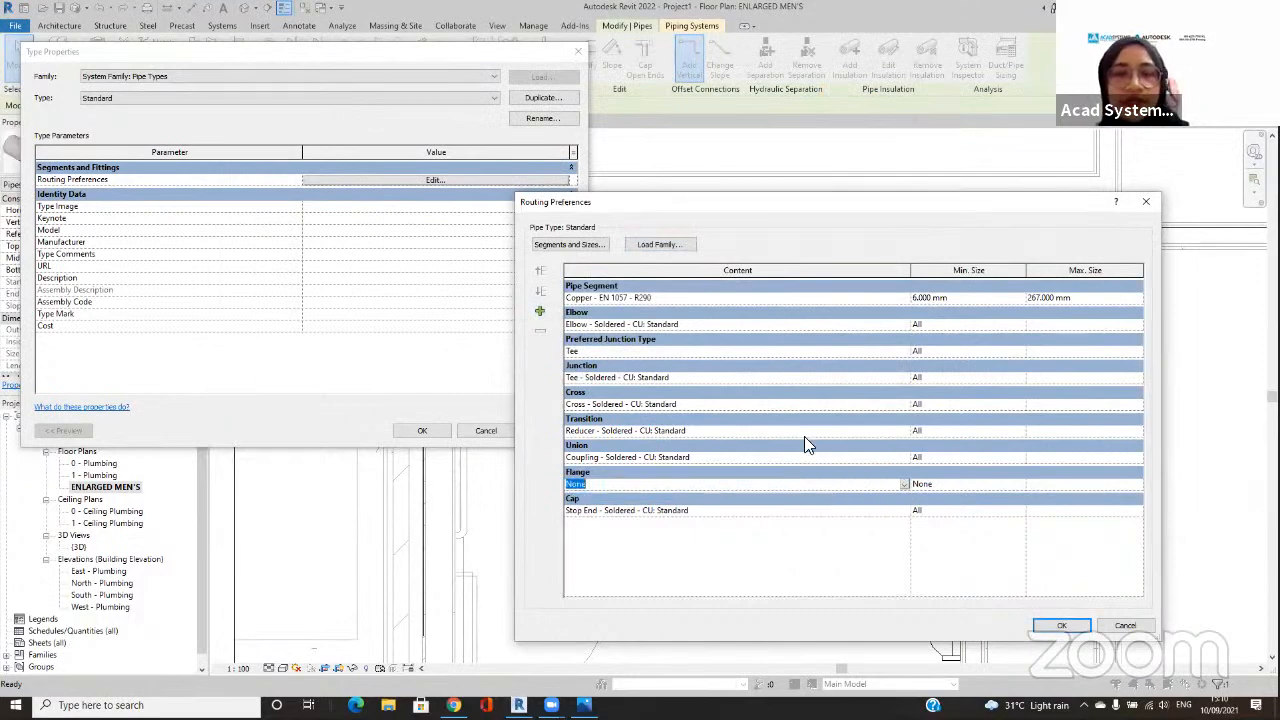
Step: Load the M_Flange - Slip-on and M_Flange - Weld Neck steel families from the Class 150 folder
left_click(674, 244)
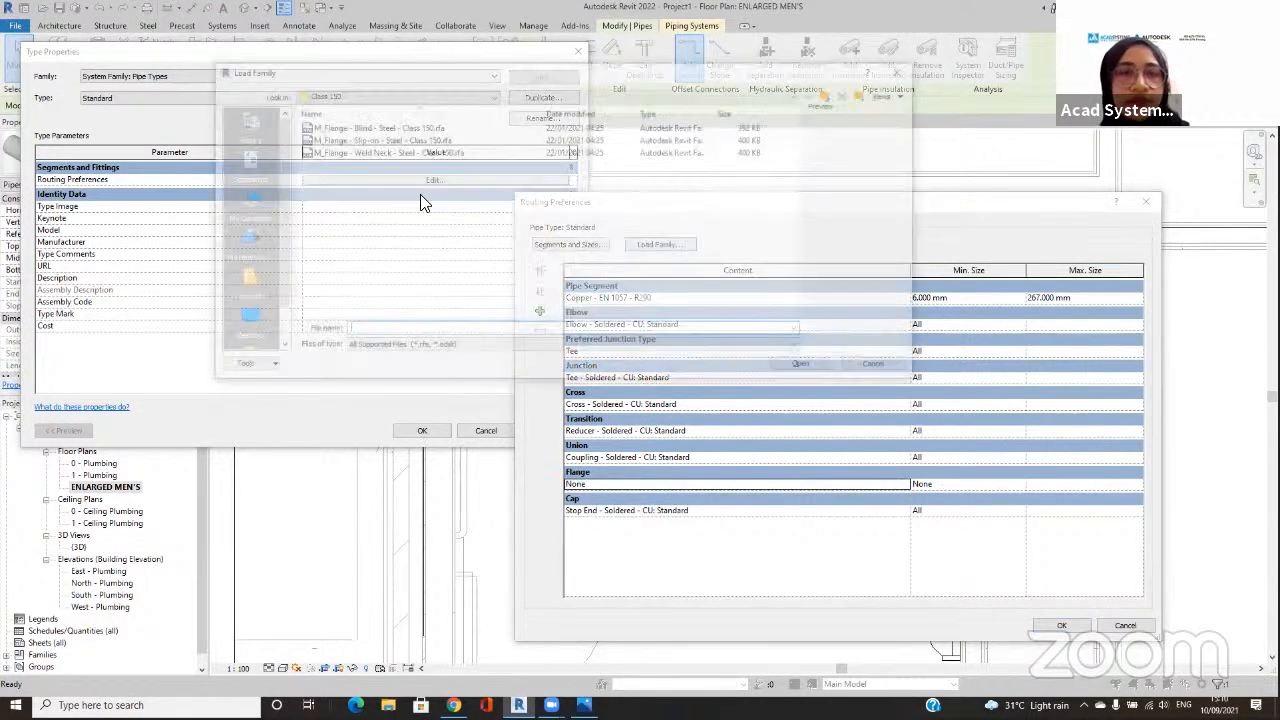
left_click(405, 139)
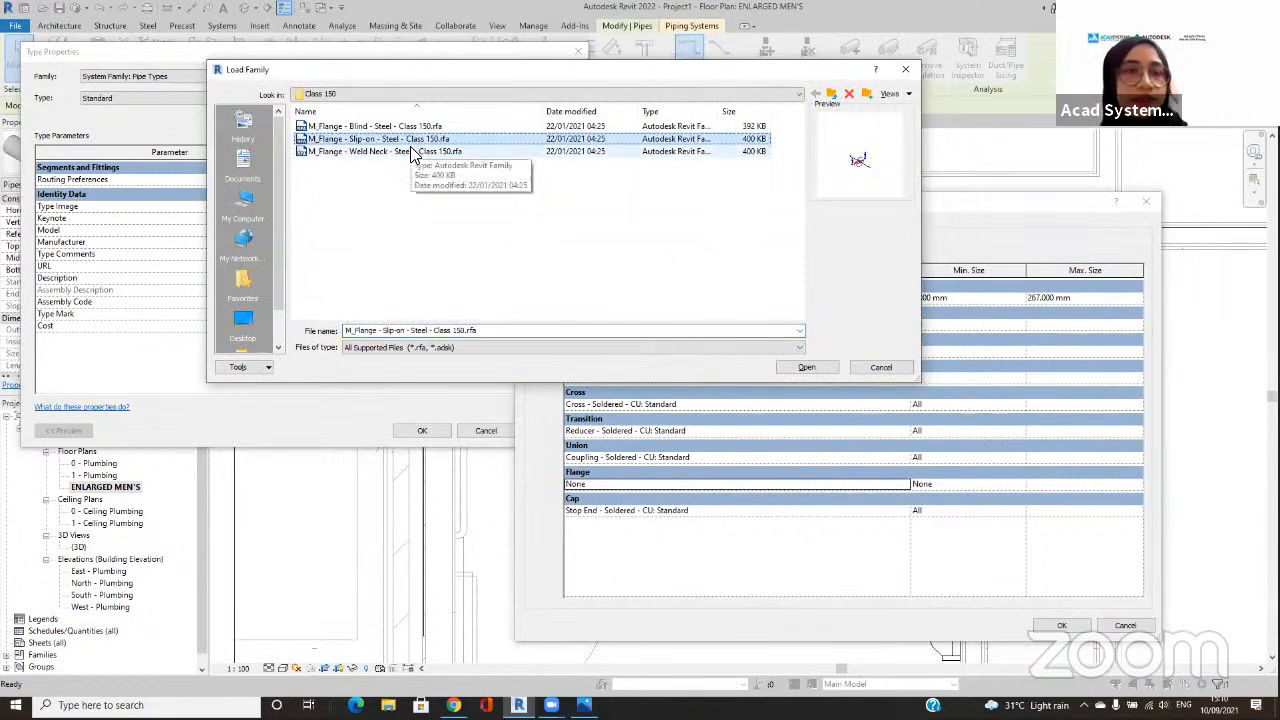
left_click(515, 152)
left_click(506, 142, "ctrl")
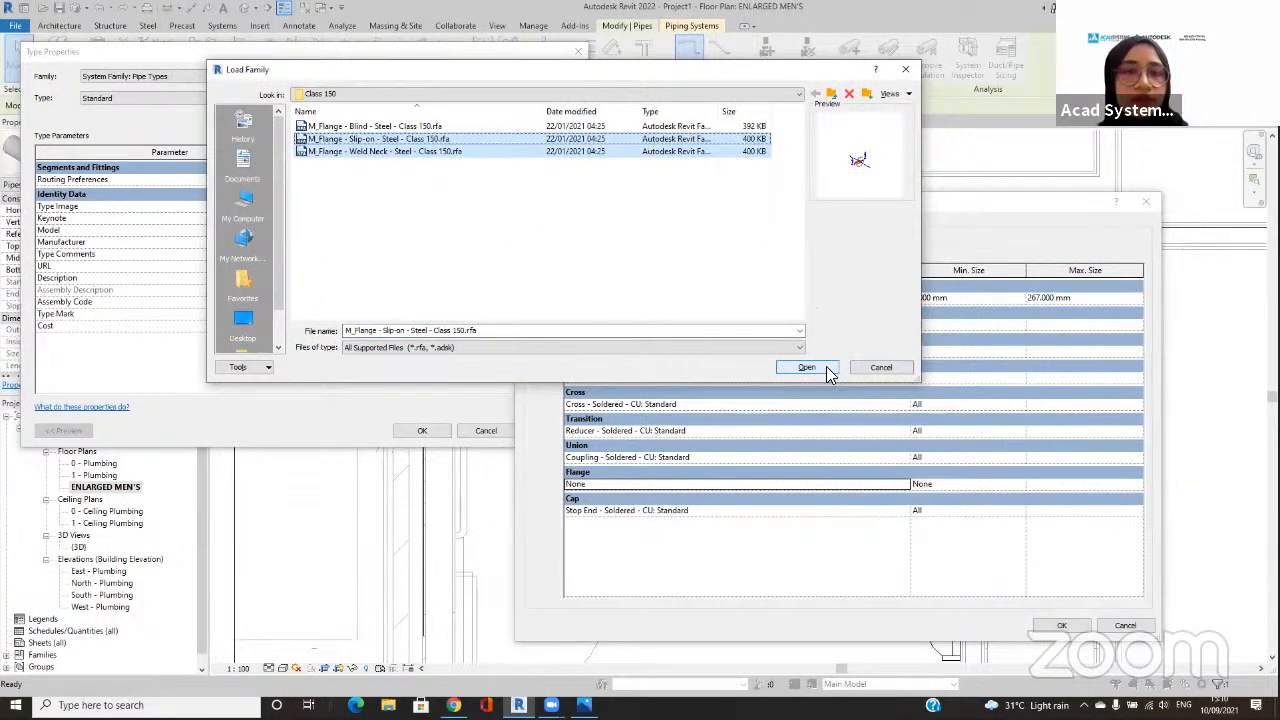
left_click(820, 367)
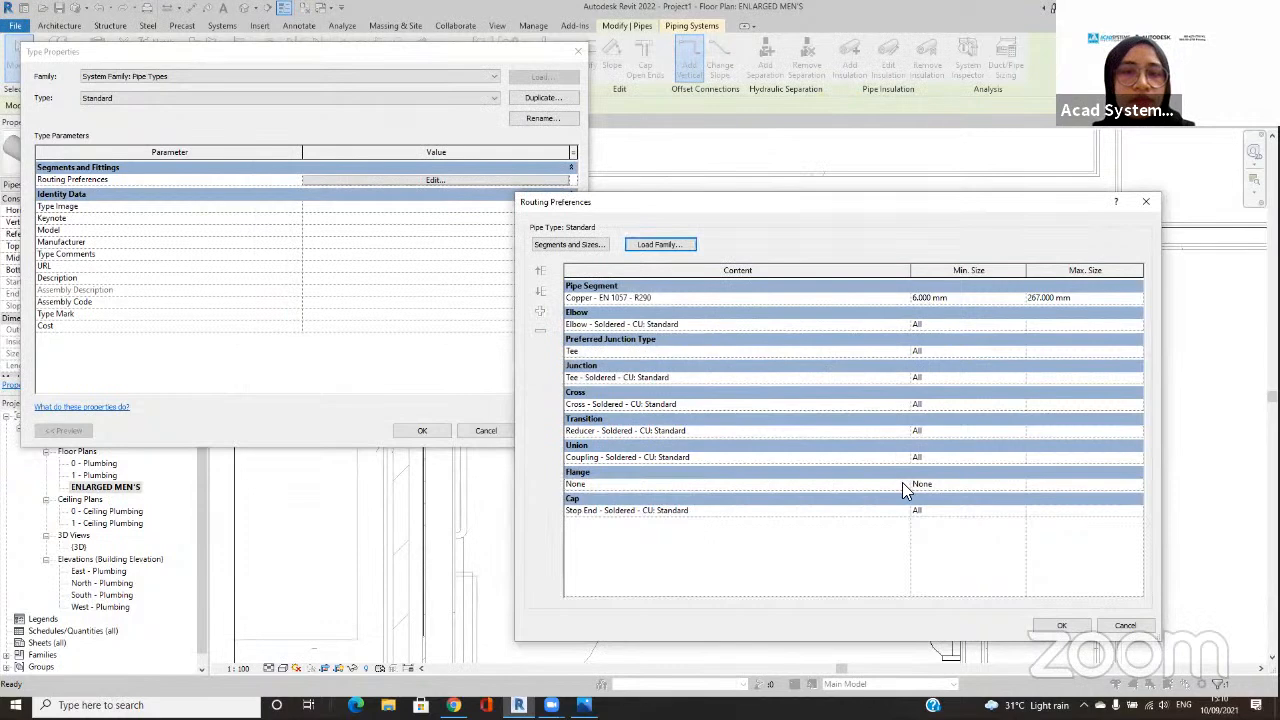
Step: Set the Flange to M_Flange - Slip-on - Steel - Class 150: Standard and accept the routing preferences and type properties
left_click(902, 483)
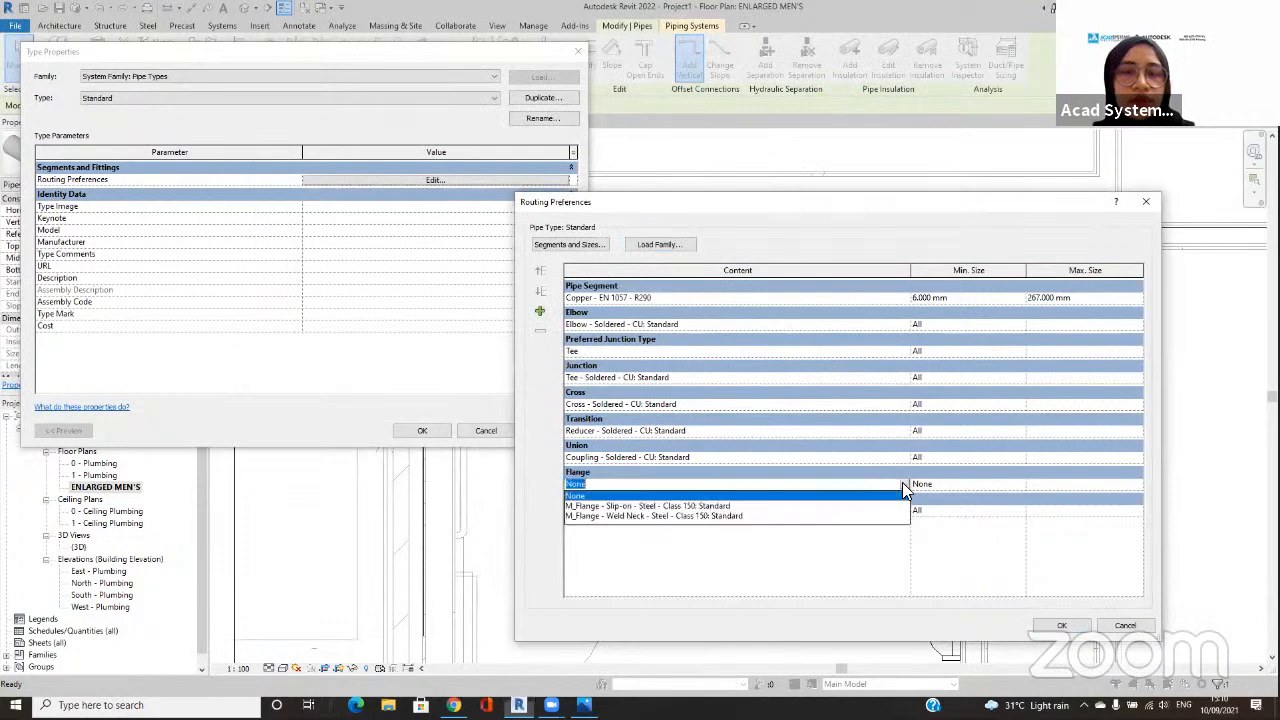
left_click(702, 506)
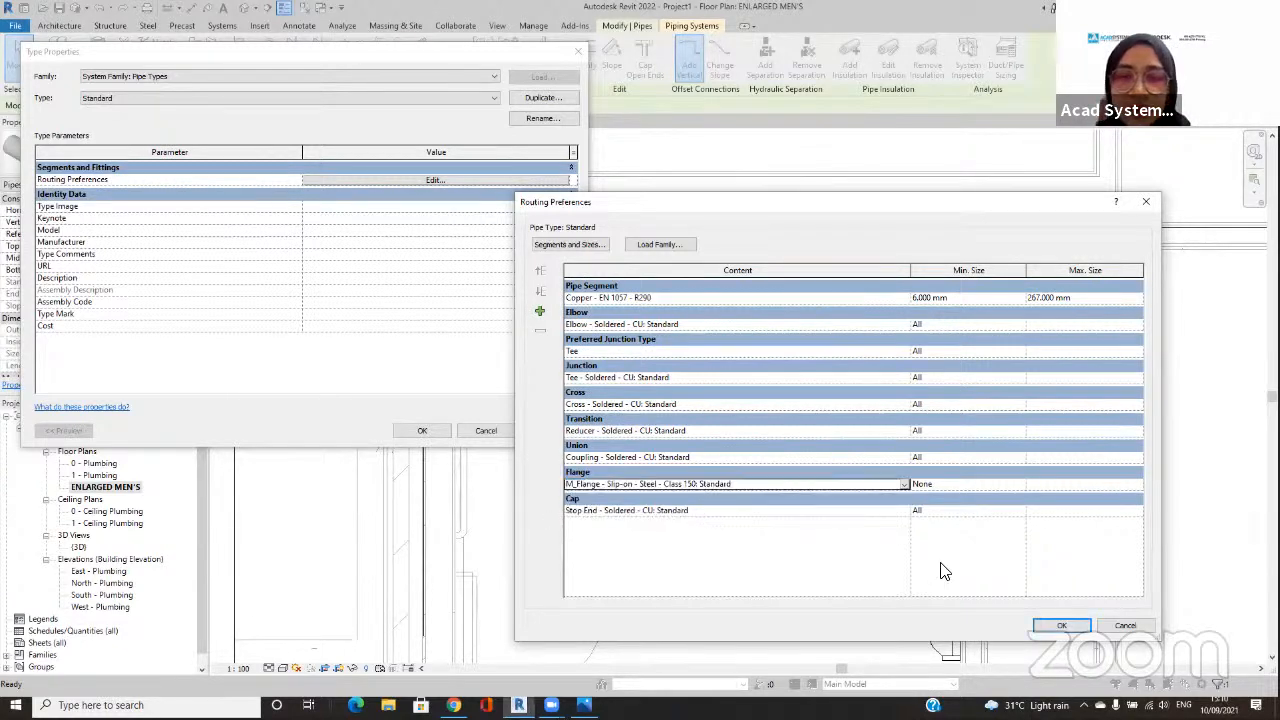
left_click(1058, 624)
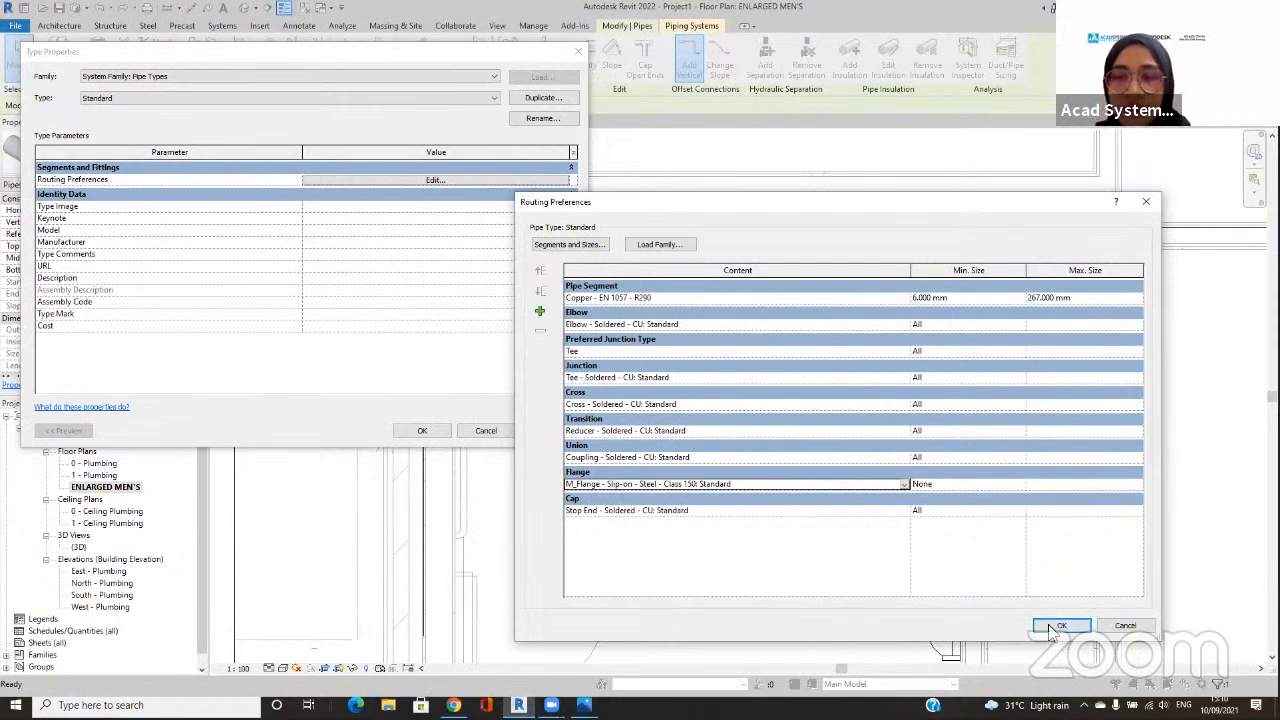
left_click(722, 367)
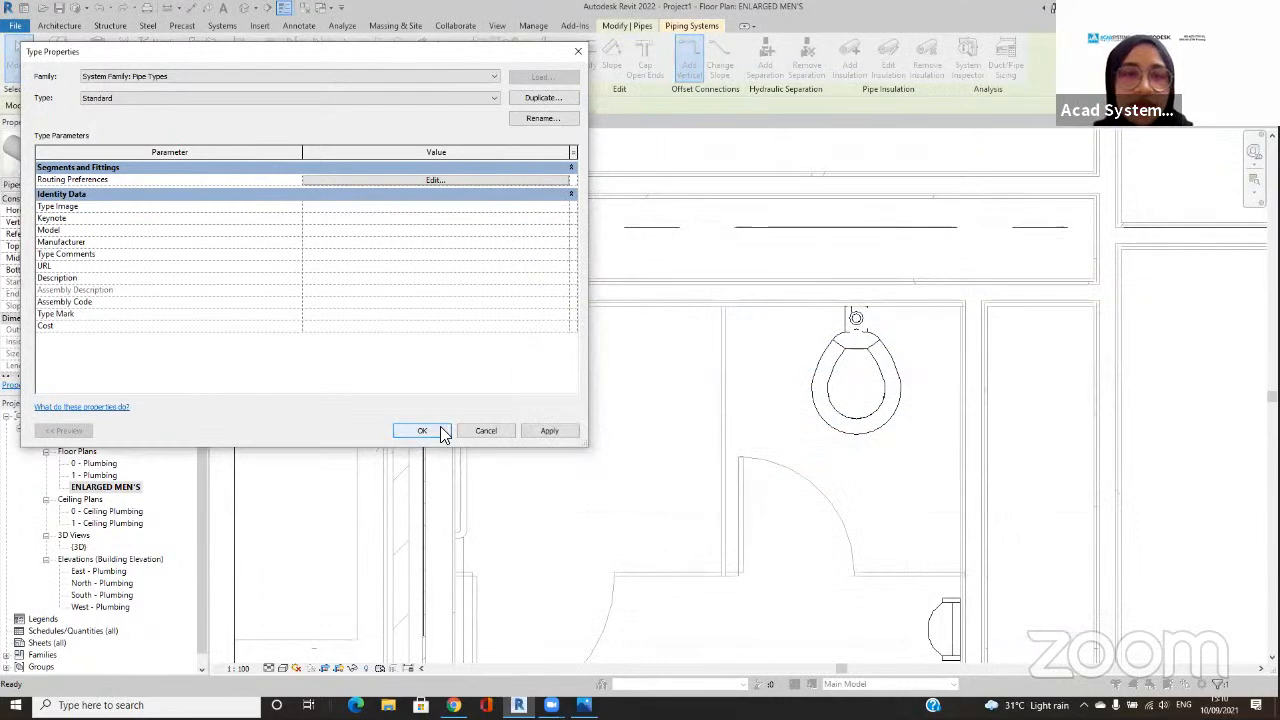
left_click(440, 426)
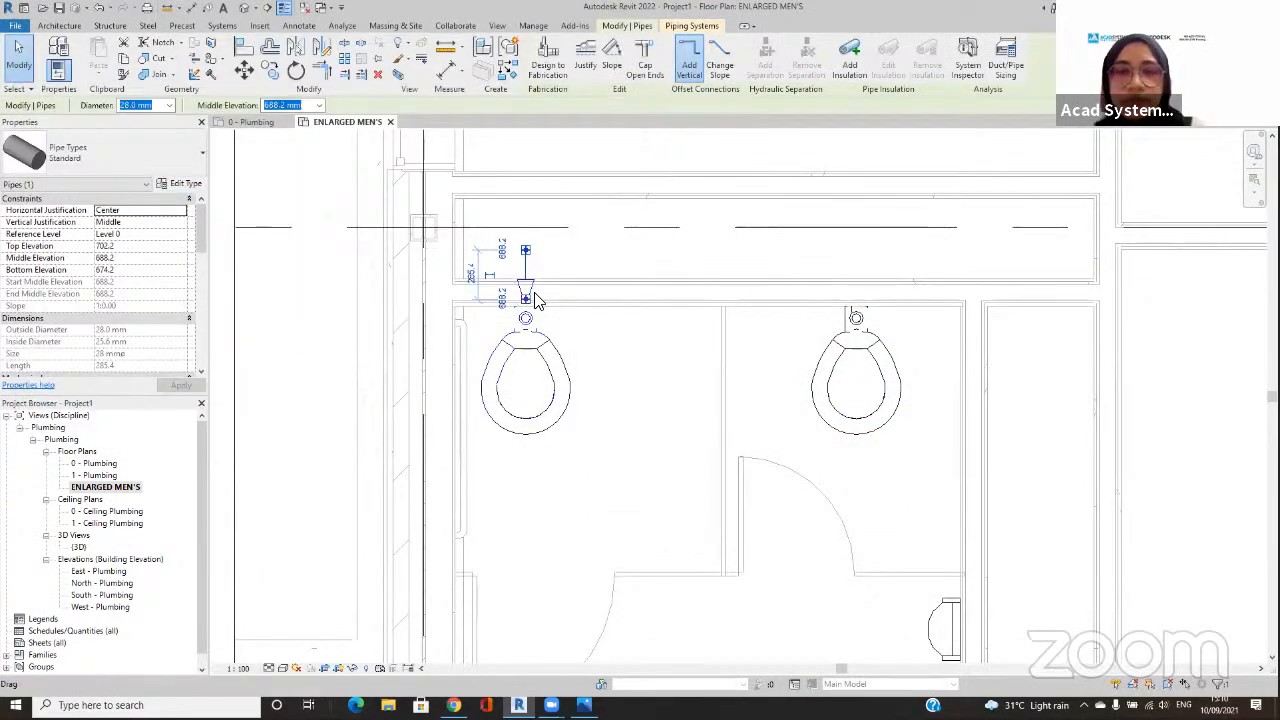
Step: Delete the short cold water pipe and its reducer behind the first stall's water closet
key("Escape")
left_click(525, 290)
key("Delete")
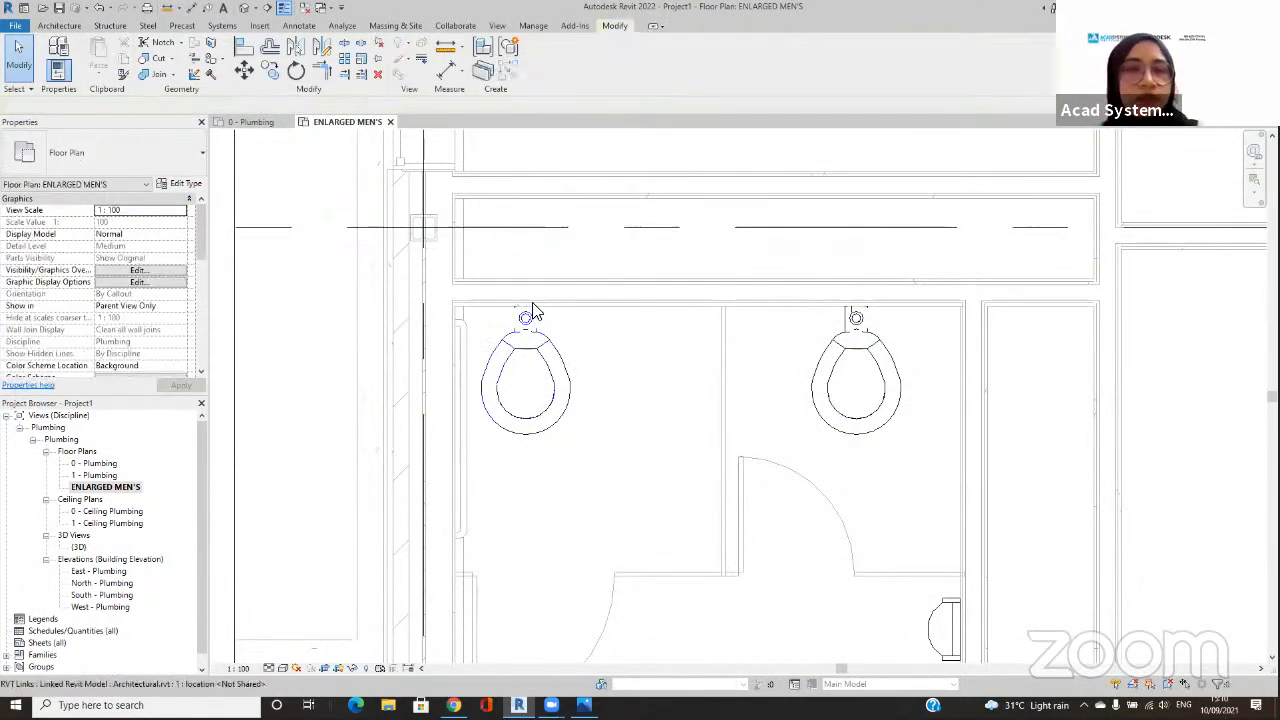
left_click(532, 311)
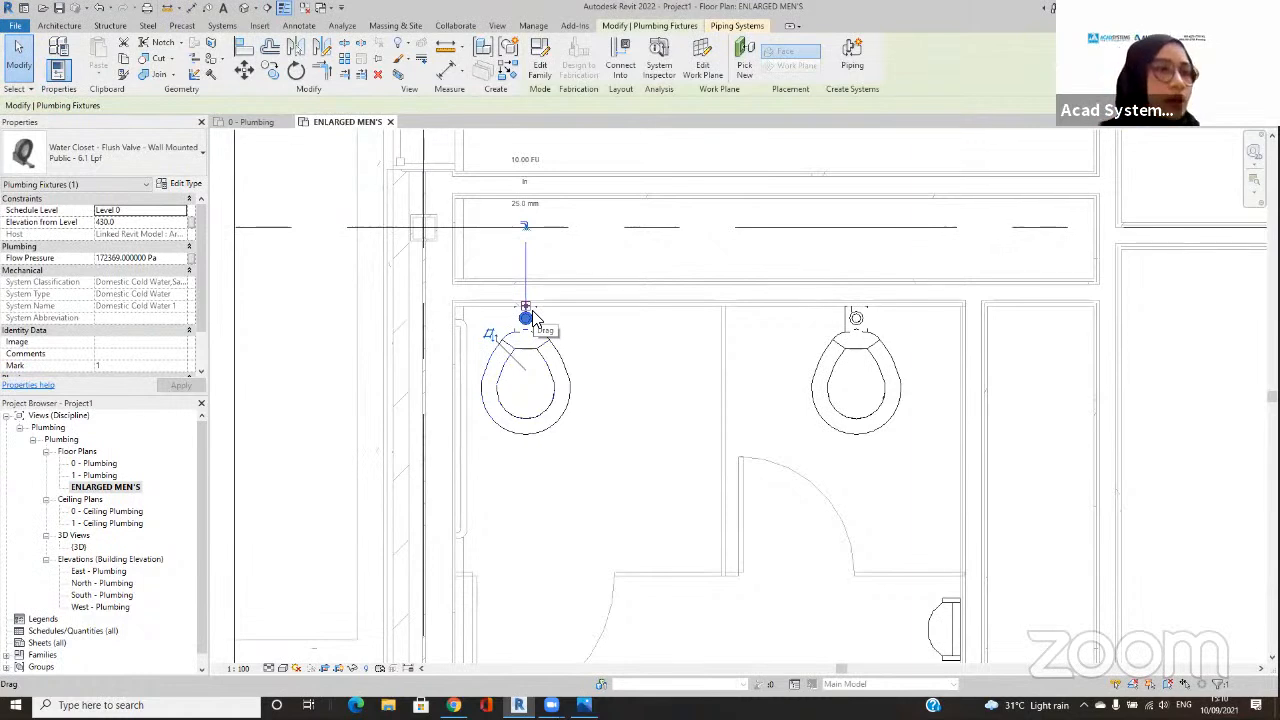
left_click(524, 230)
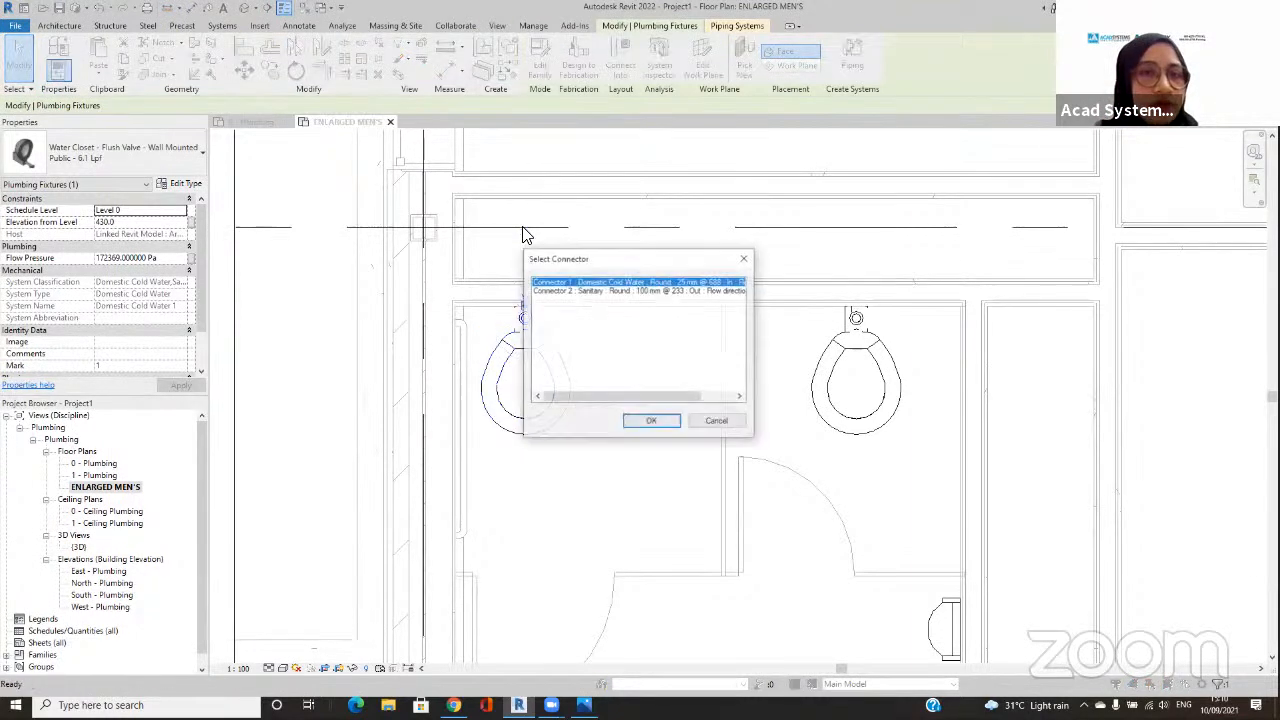
left_click(652, 421)
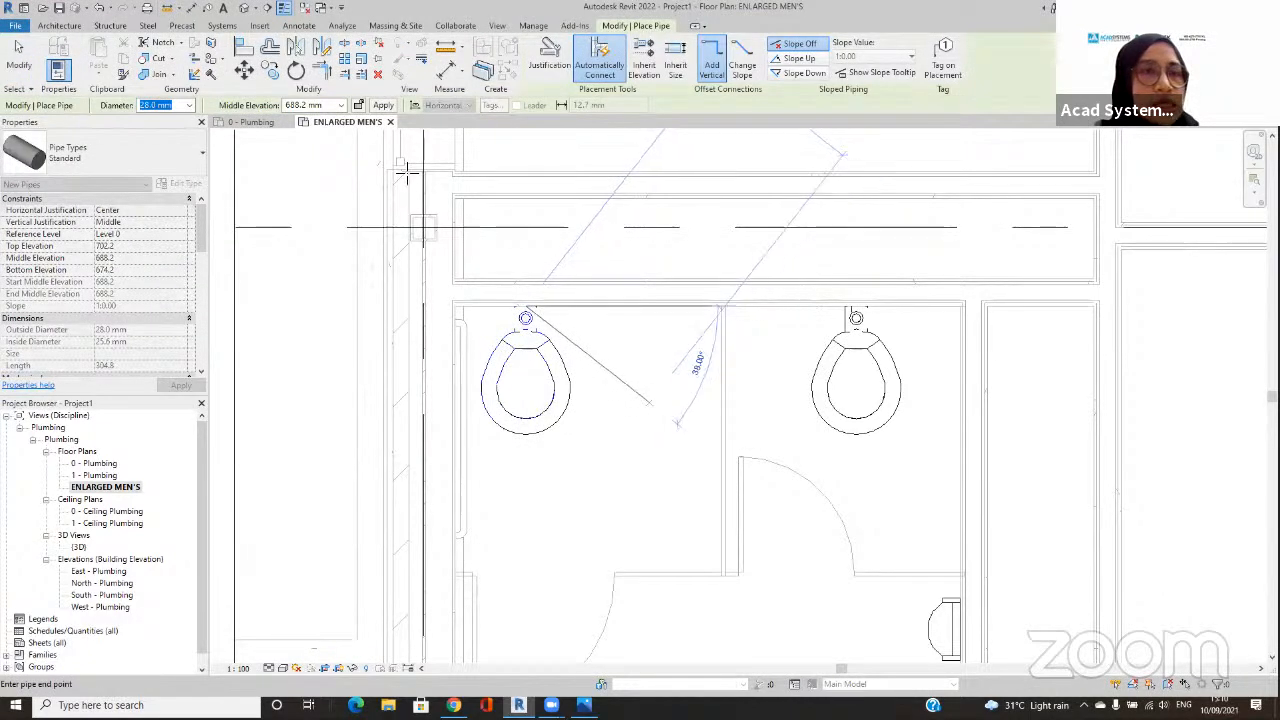
left_click(191, 106)
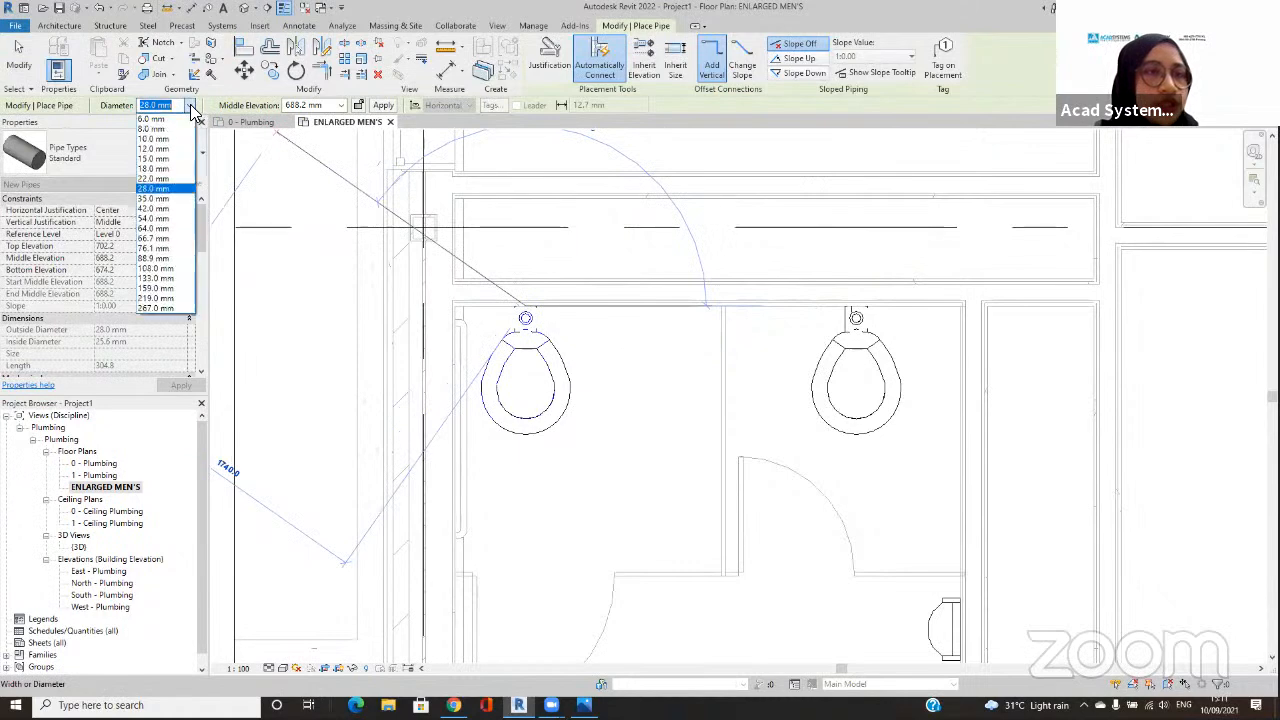
left_click(176, 182)
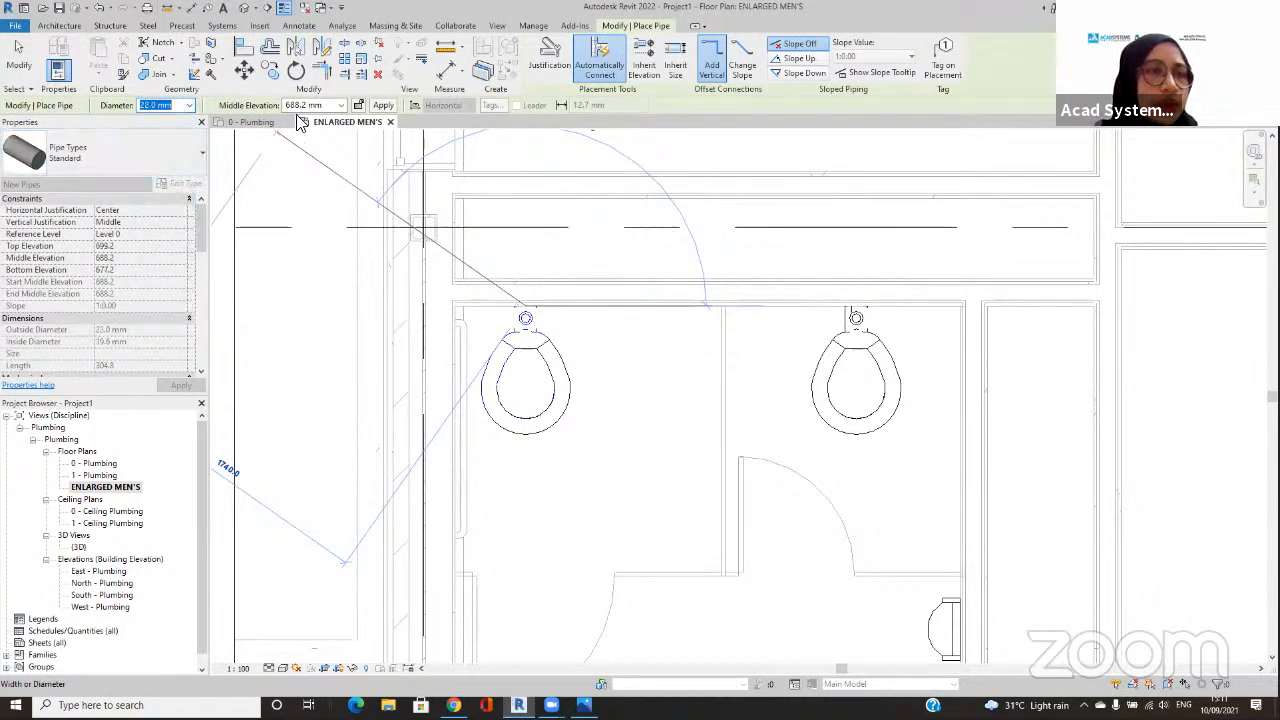
left_click(318, 106)
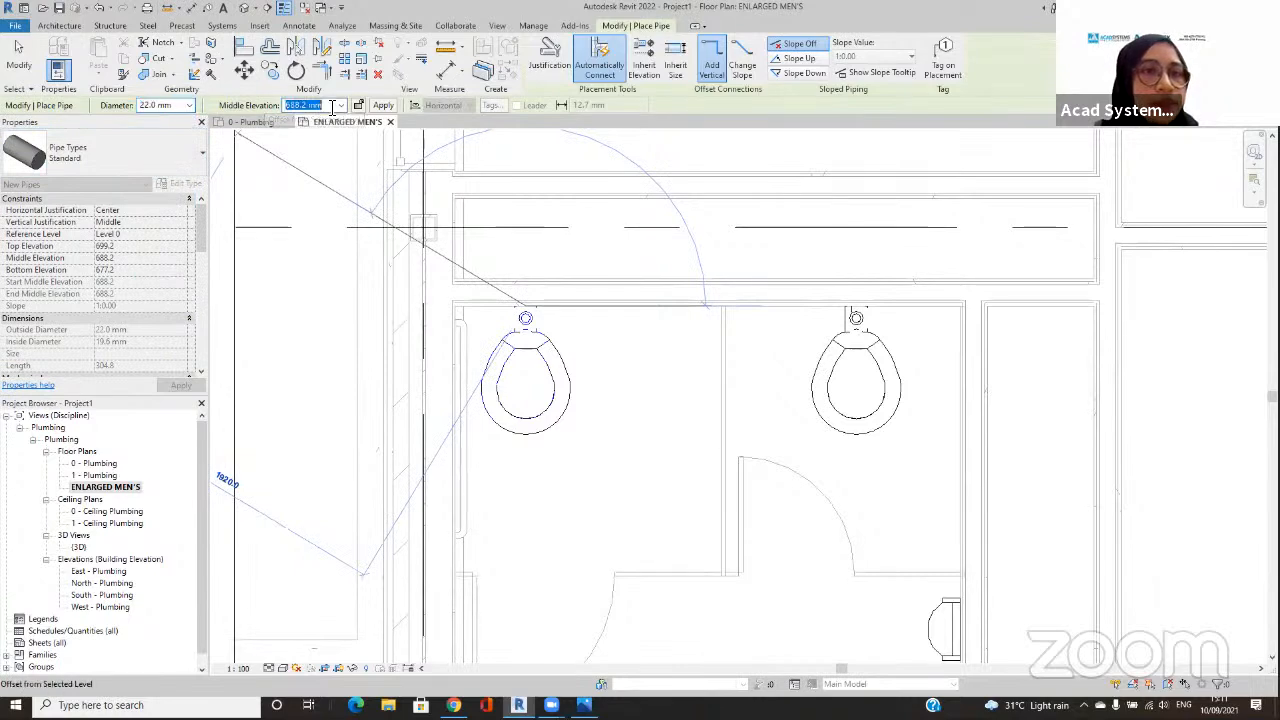
left_click(332, 107)
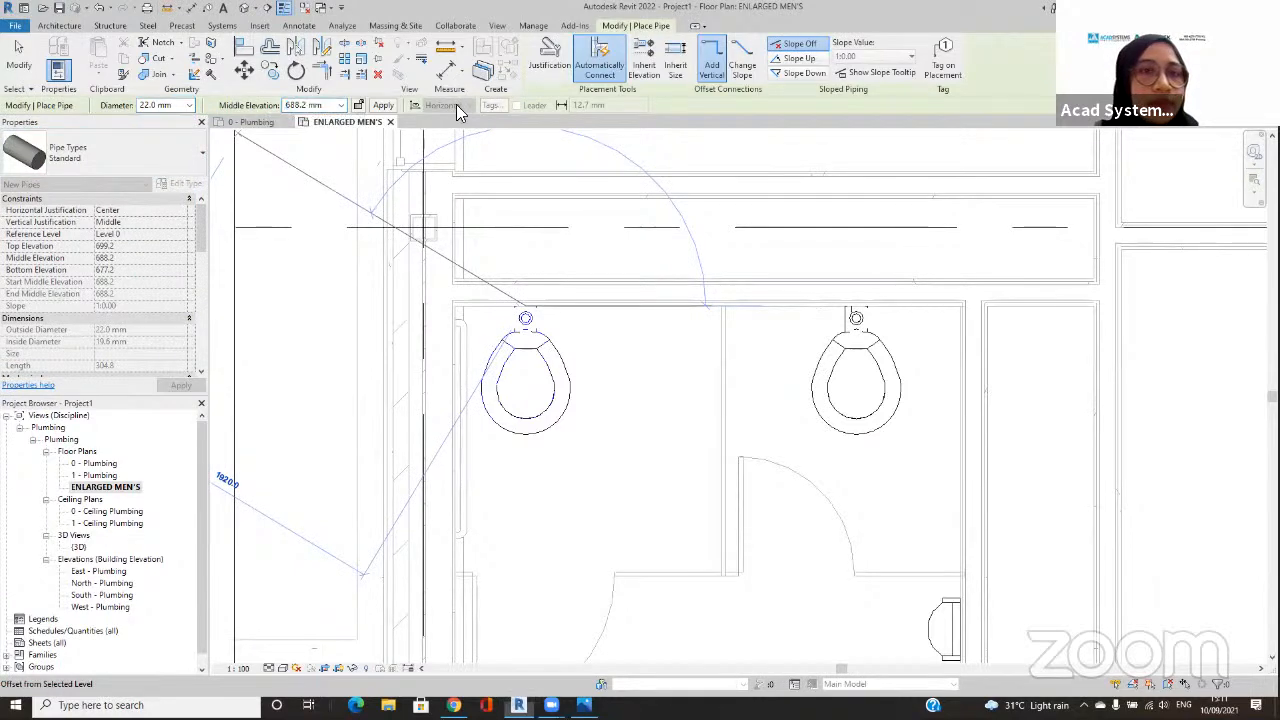
left_click(324, 107)
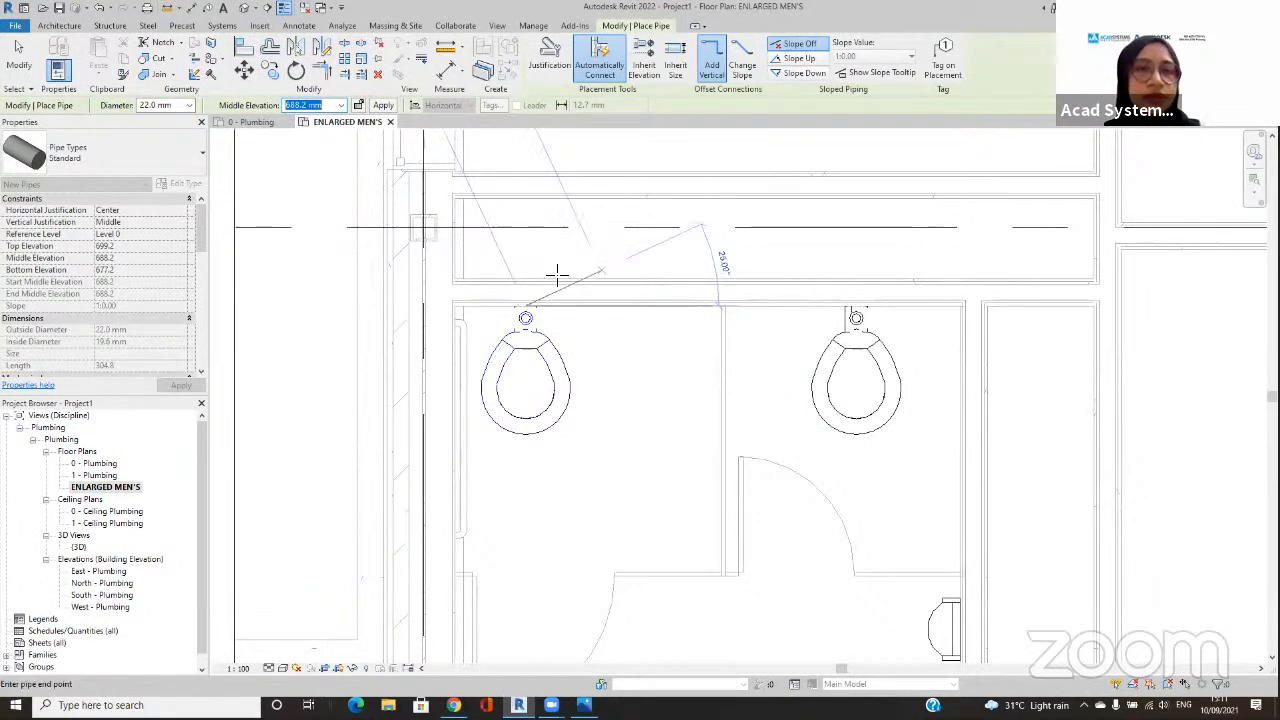
key("Escape")
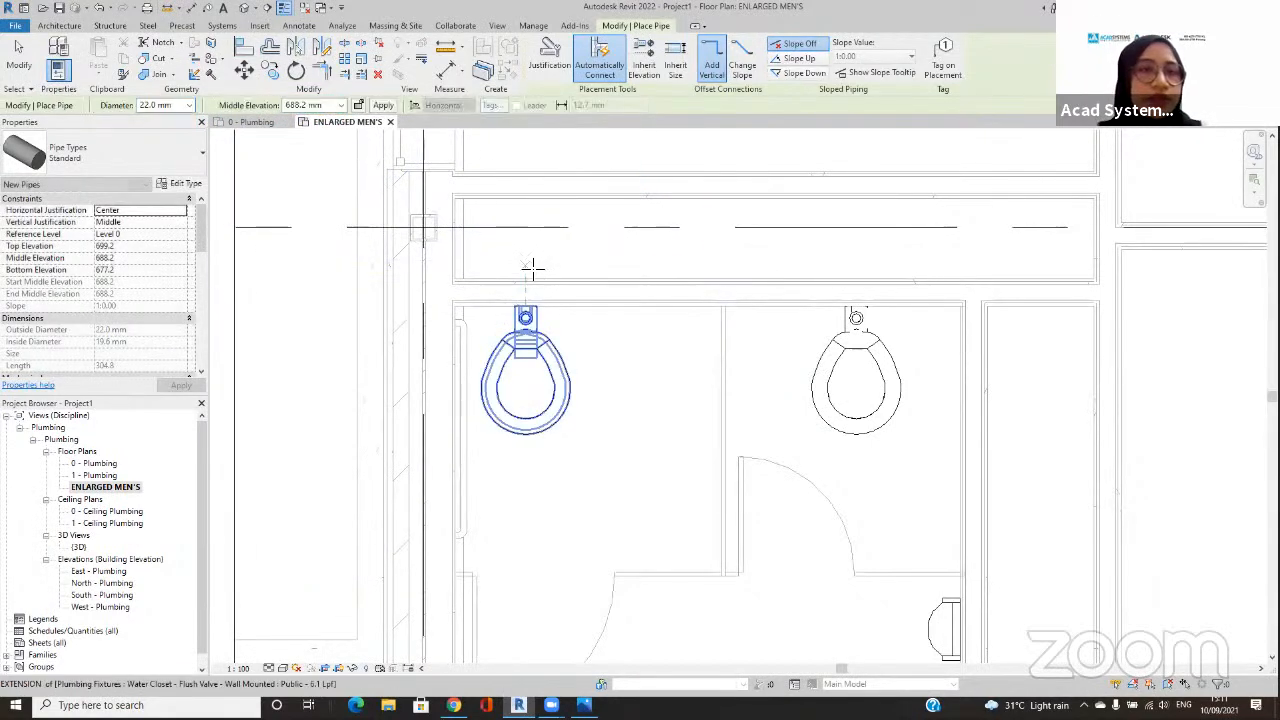
key("Escape")
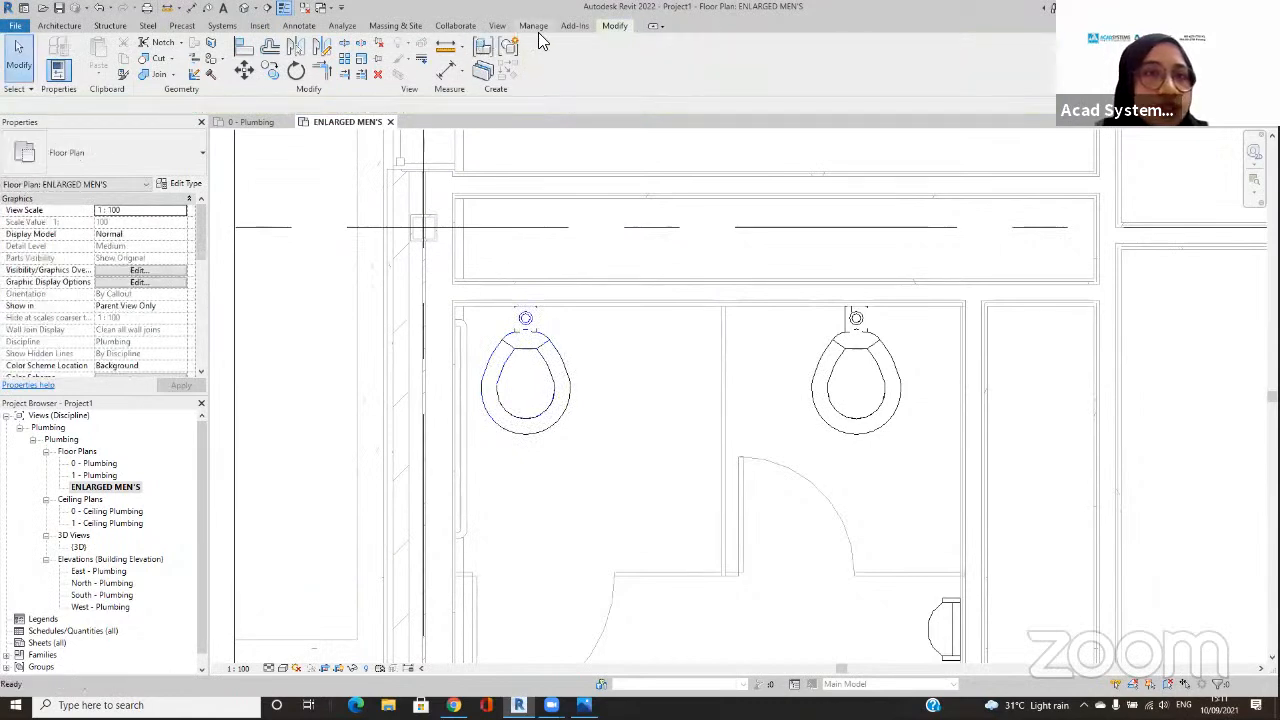
Step: Set the project's length units to Feet and fractional inches
left_click(533, 26)
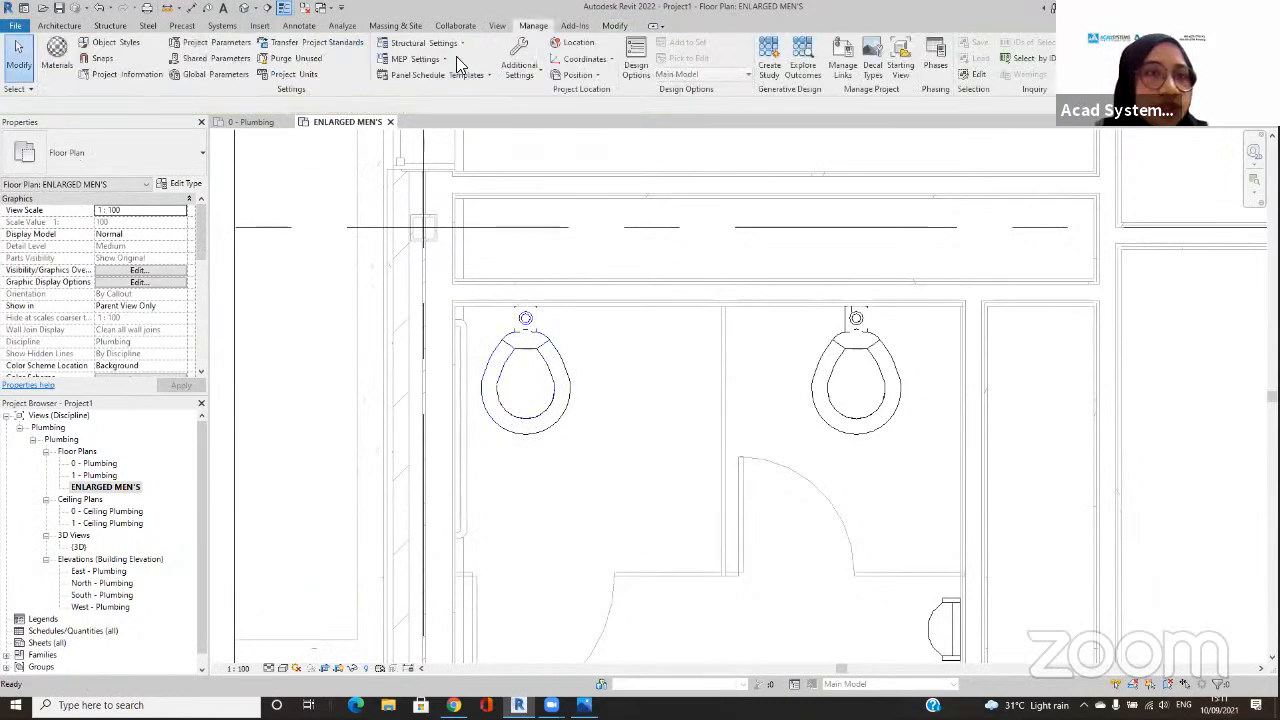
left_click(292, 74)
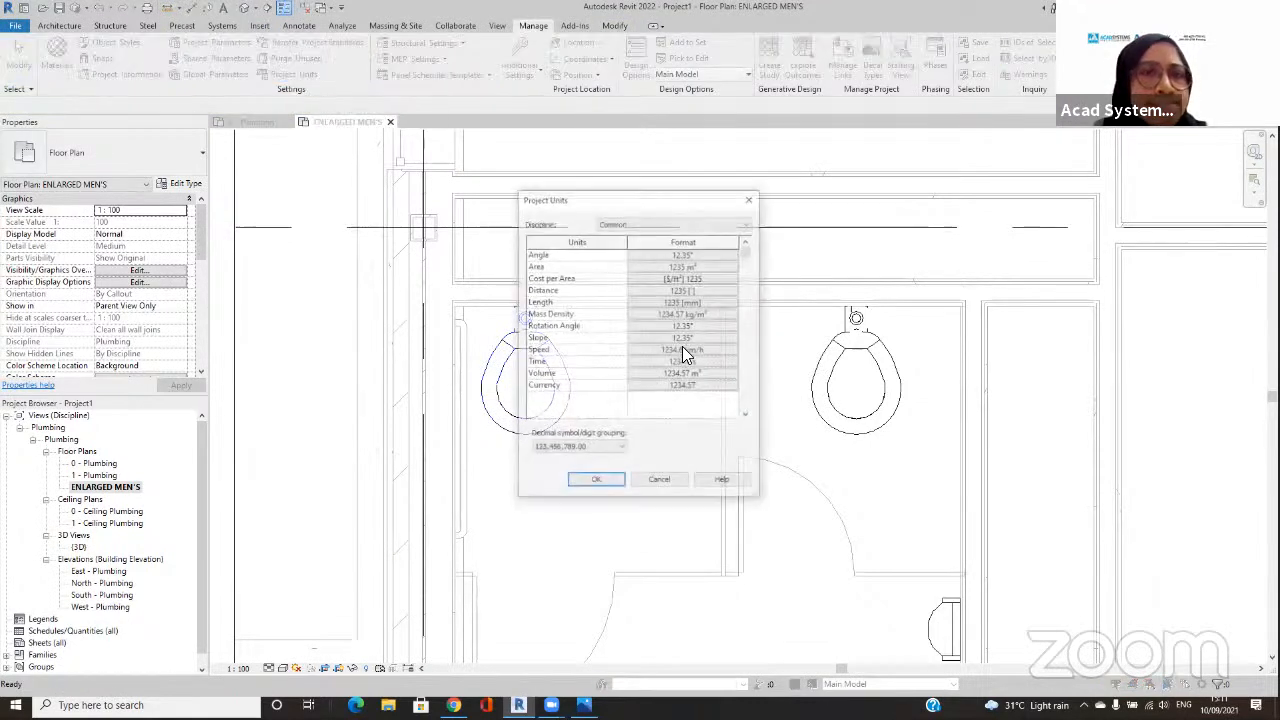
left_click(708, 301)
left_click(672, 277)
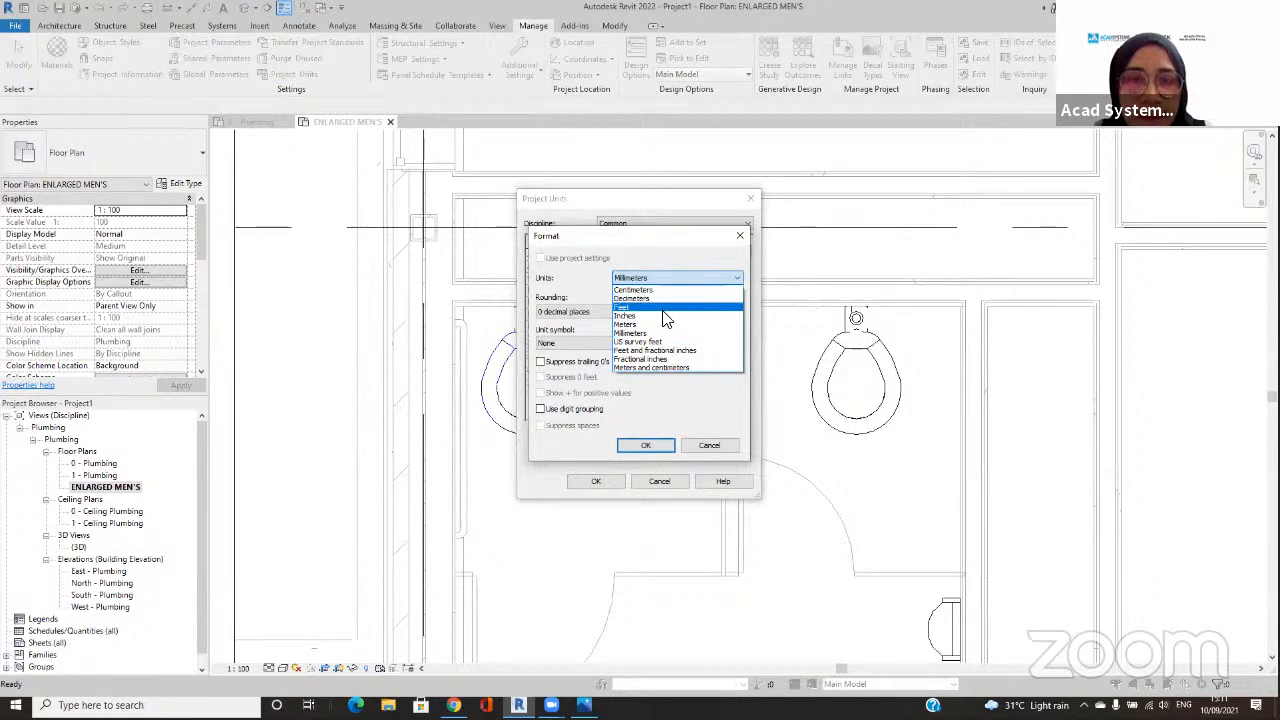
left_click(662, 307)
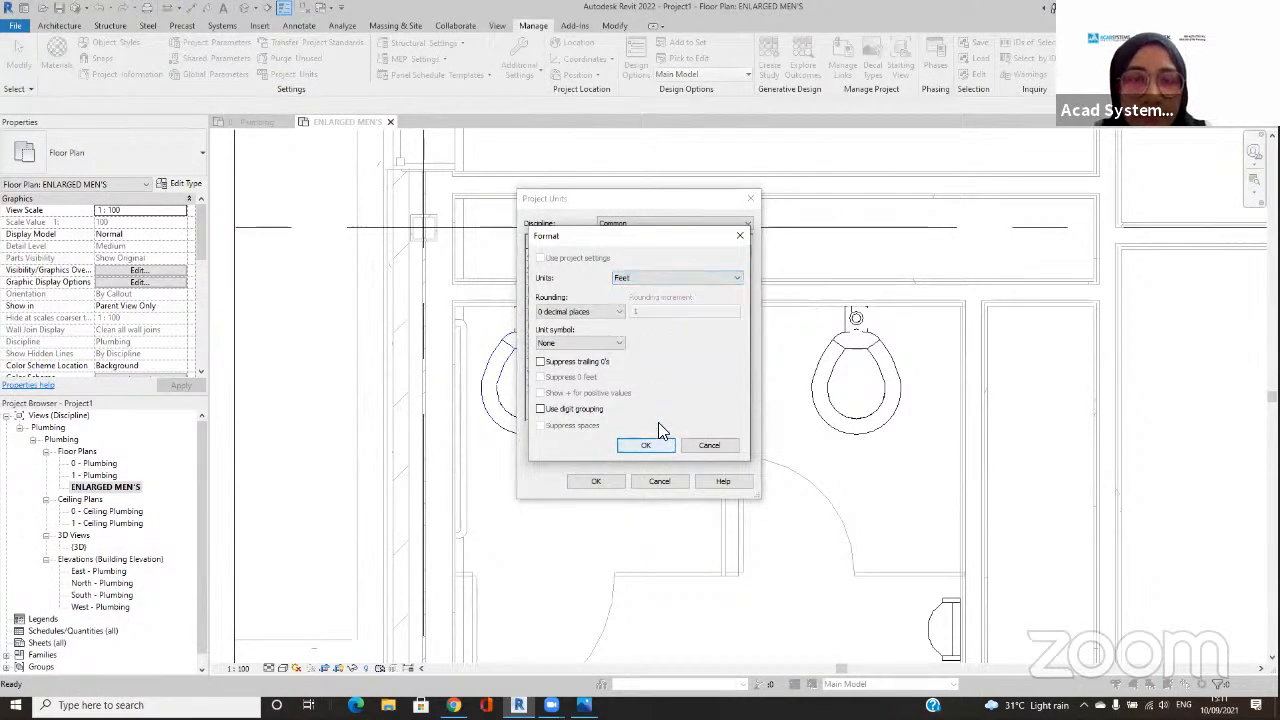
left_click(650, 280)
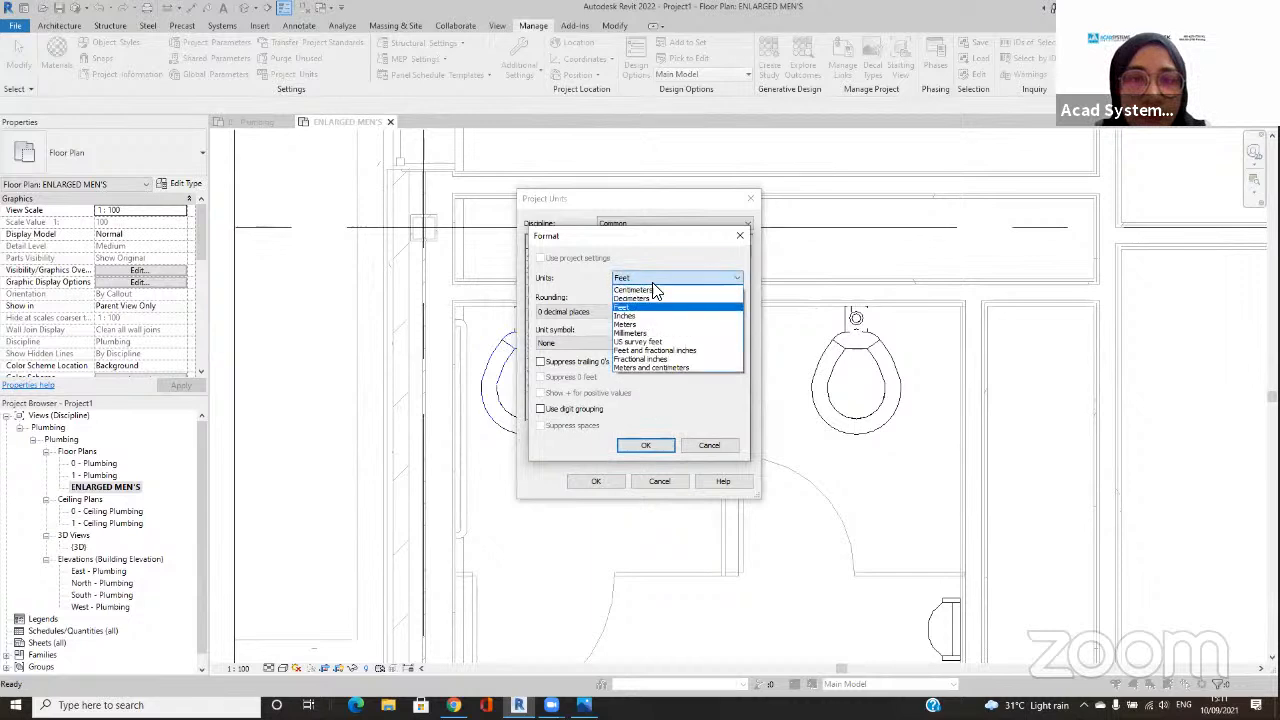
left_click(652, 350)
left_click(642, 447)
left_click(606, 478)
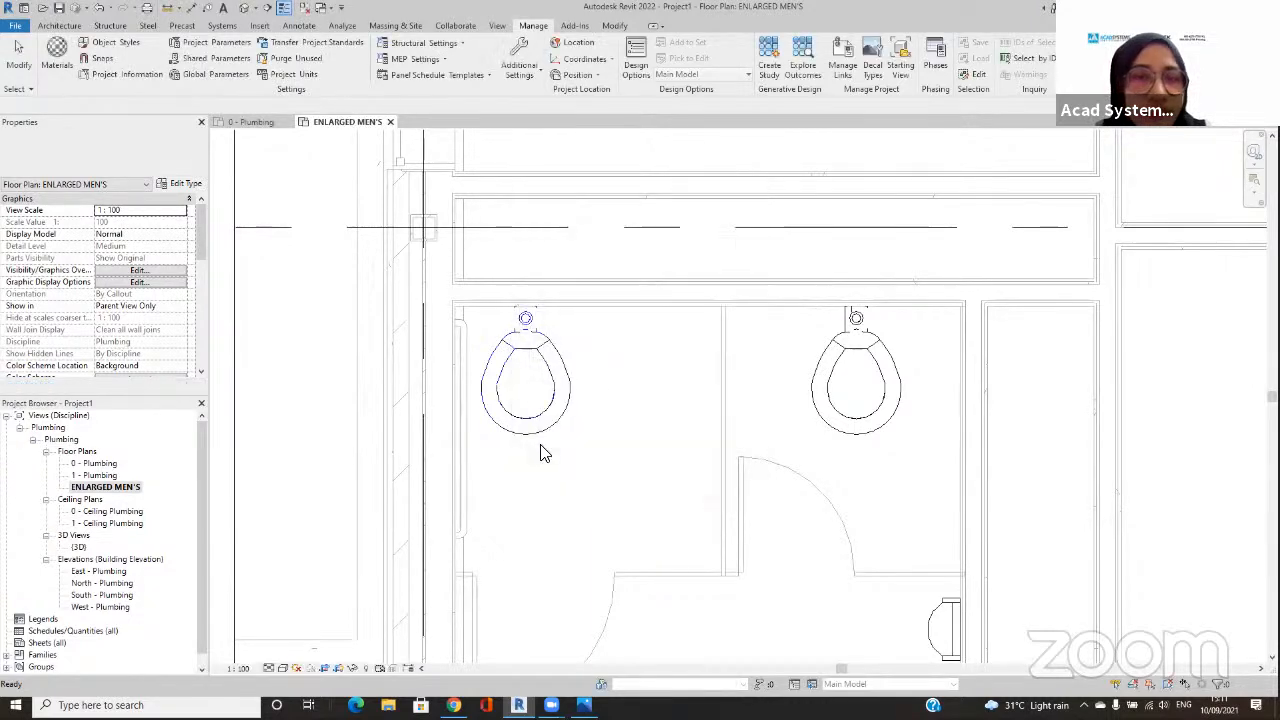
Step: Try to draw a 28 mm pipe from the first water closet's domestic cold water connector straight back into the wall chase
left_click(543, 340)
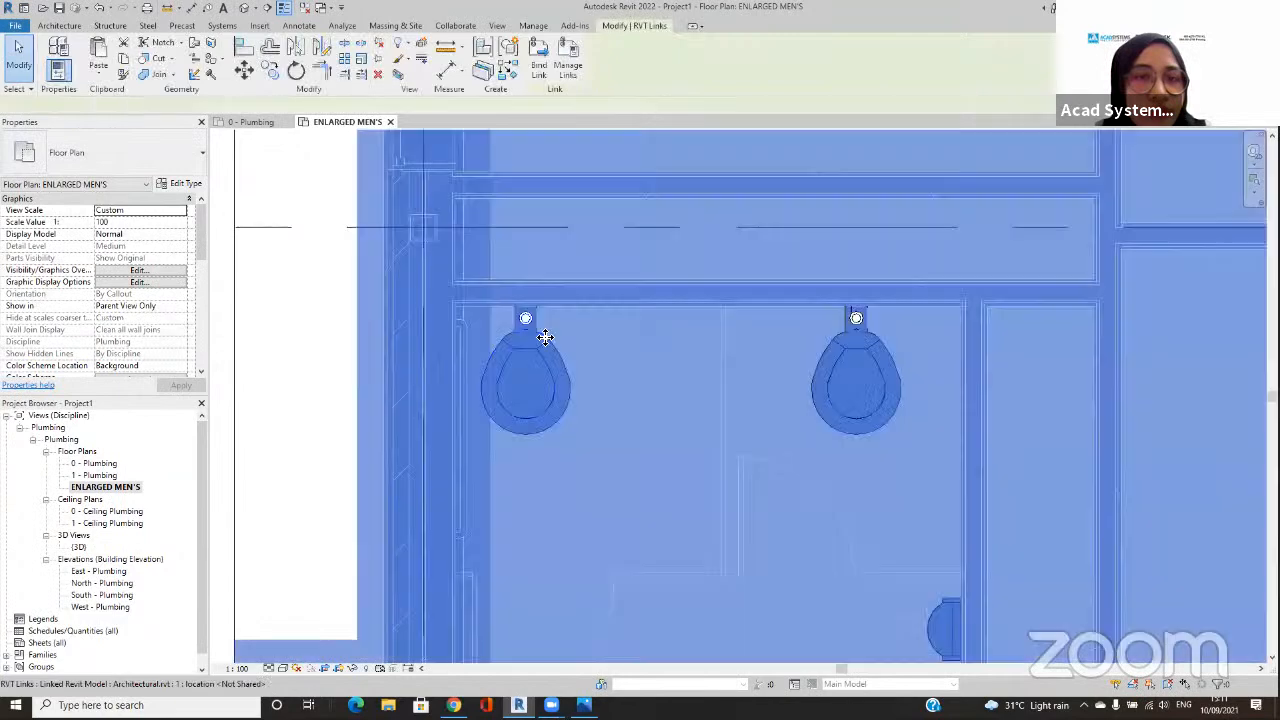
left_click(532, 322)
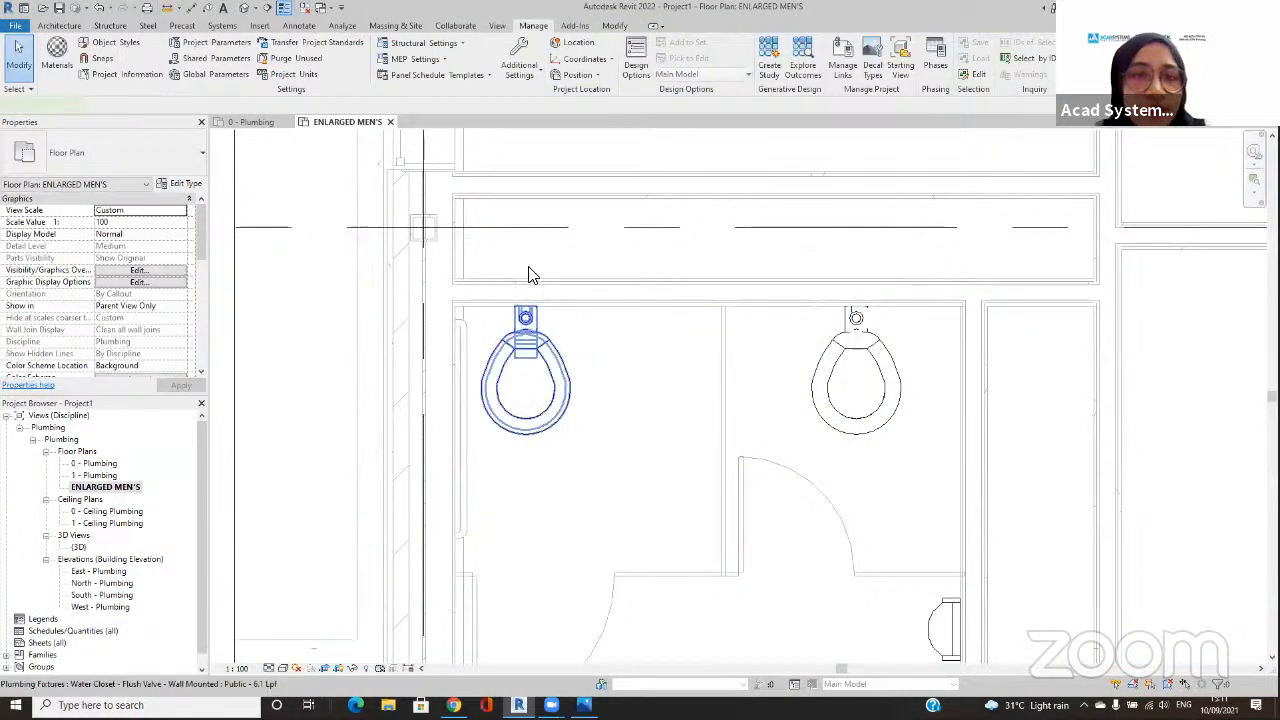
left_click(527, 229)
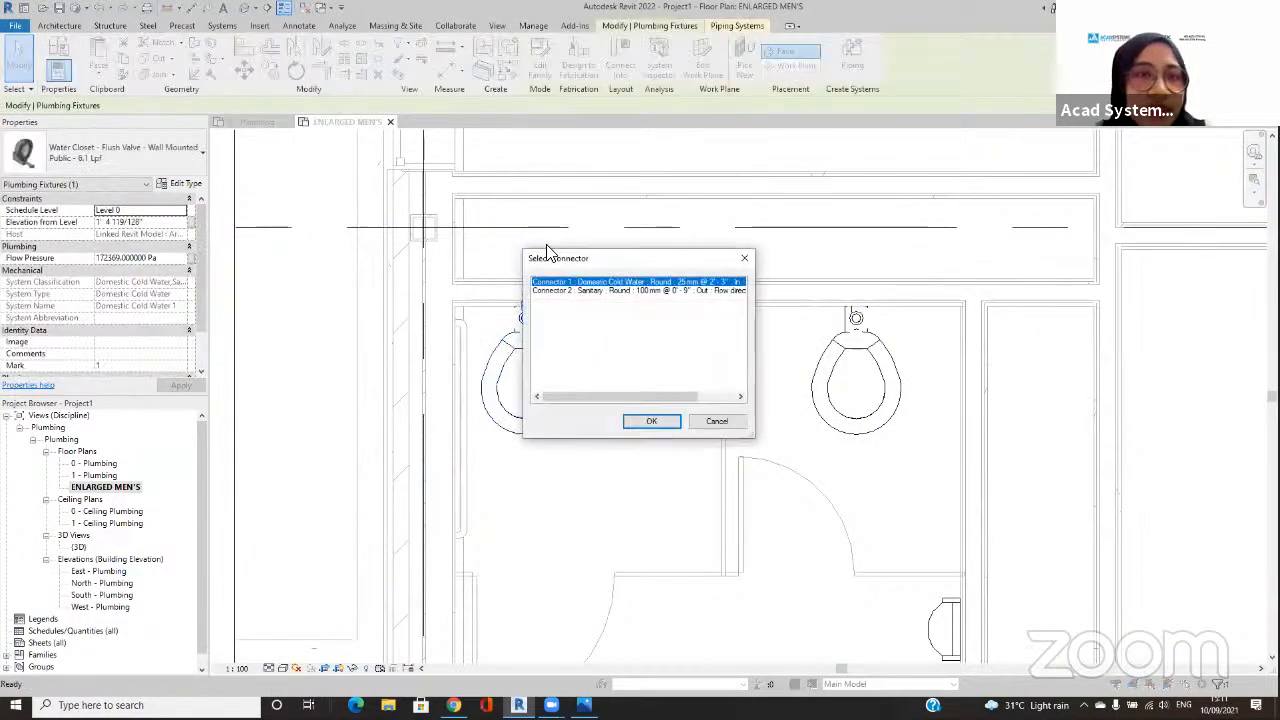
left_click(651, 421)
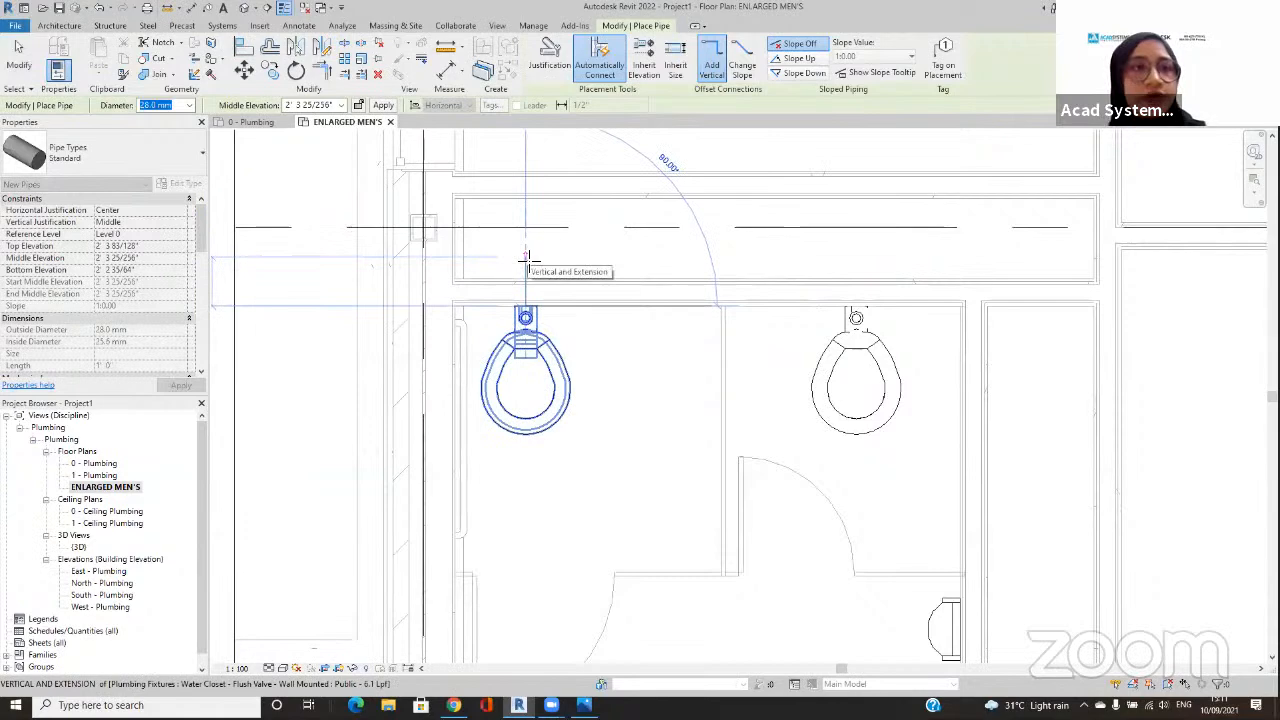
left_click(311, 107)
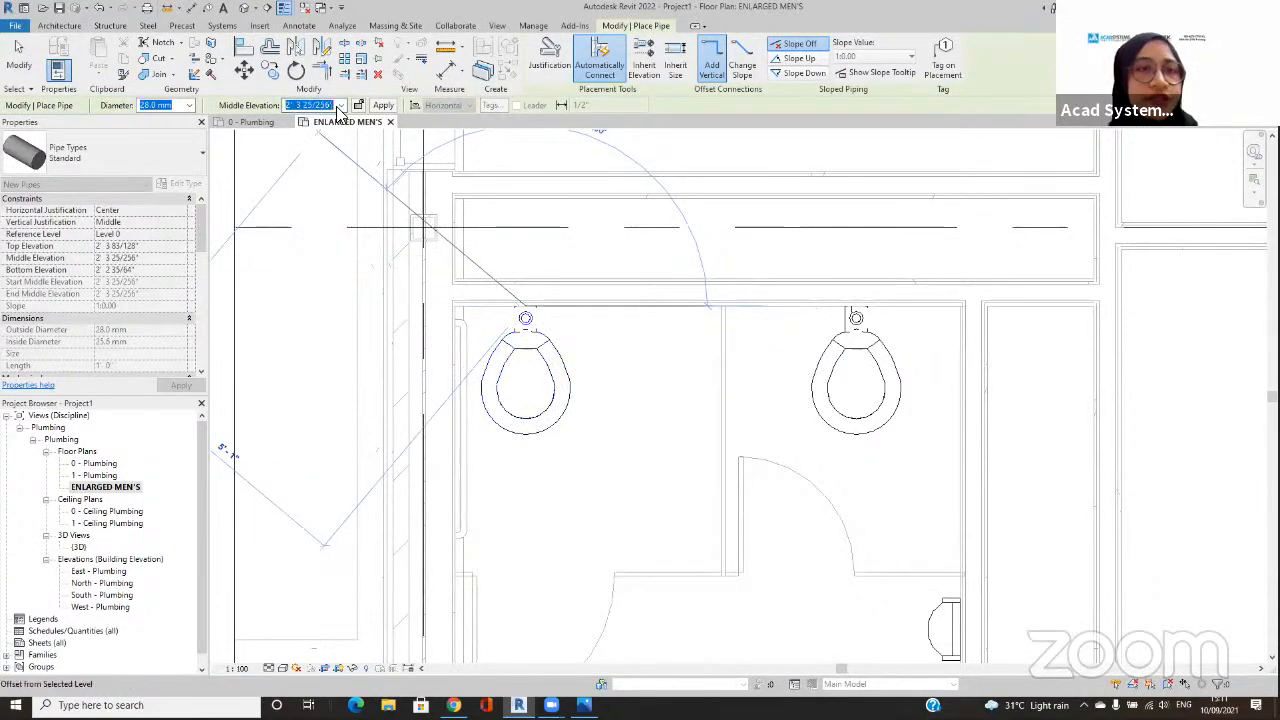
left_click(525, 257)
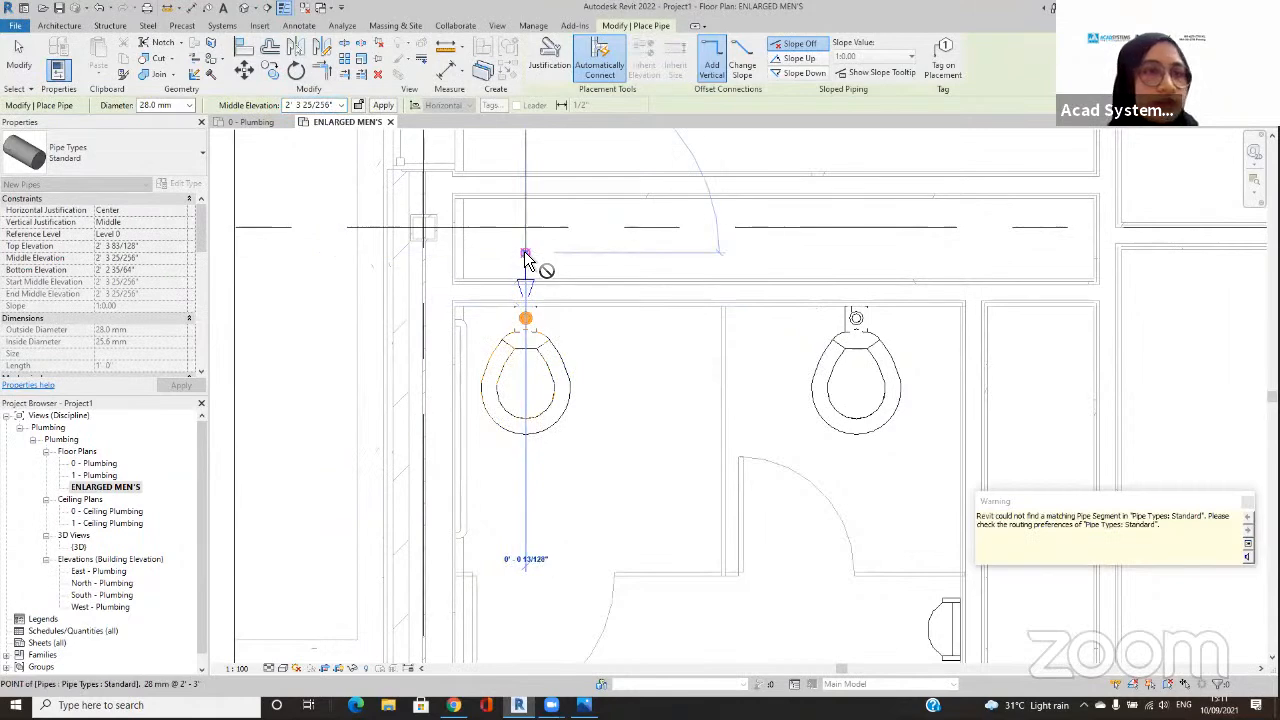
key("Escape")
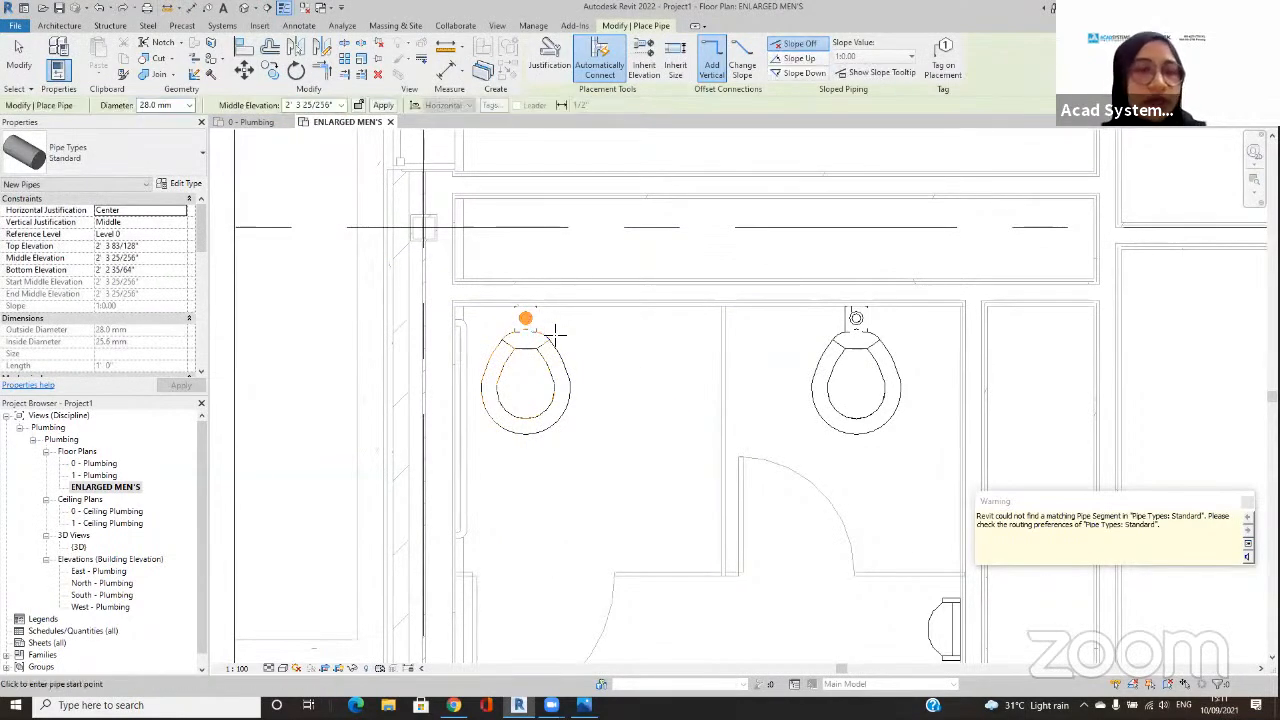
key("Escape")
key("Escape")
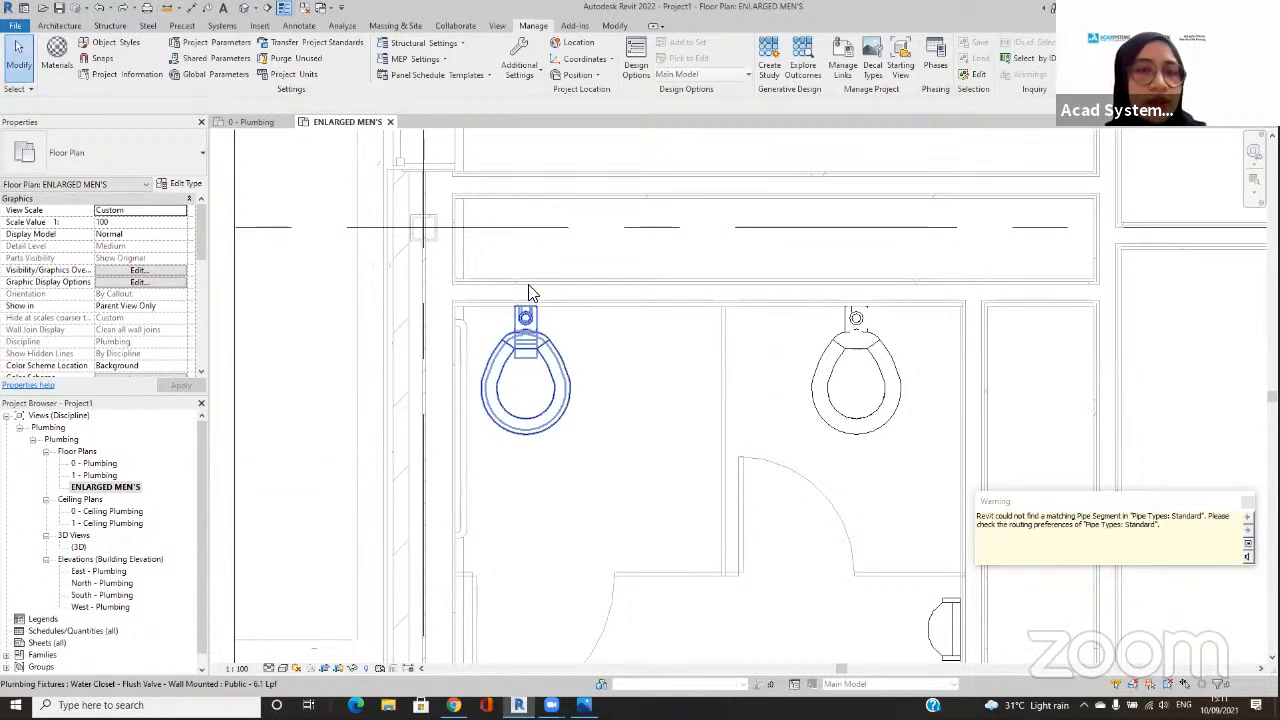
Step: Draw a 22 mm Standard pipe from the first water closet's domestic cold water connector straight back into the wall chase
left_click(527, 310)
key("p")
key("i")
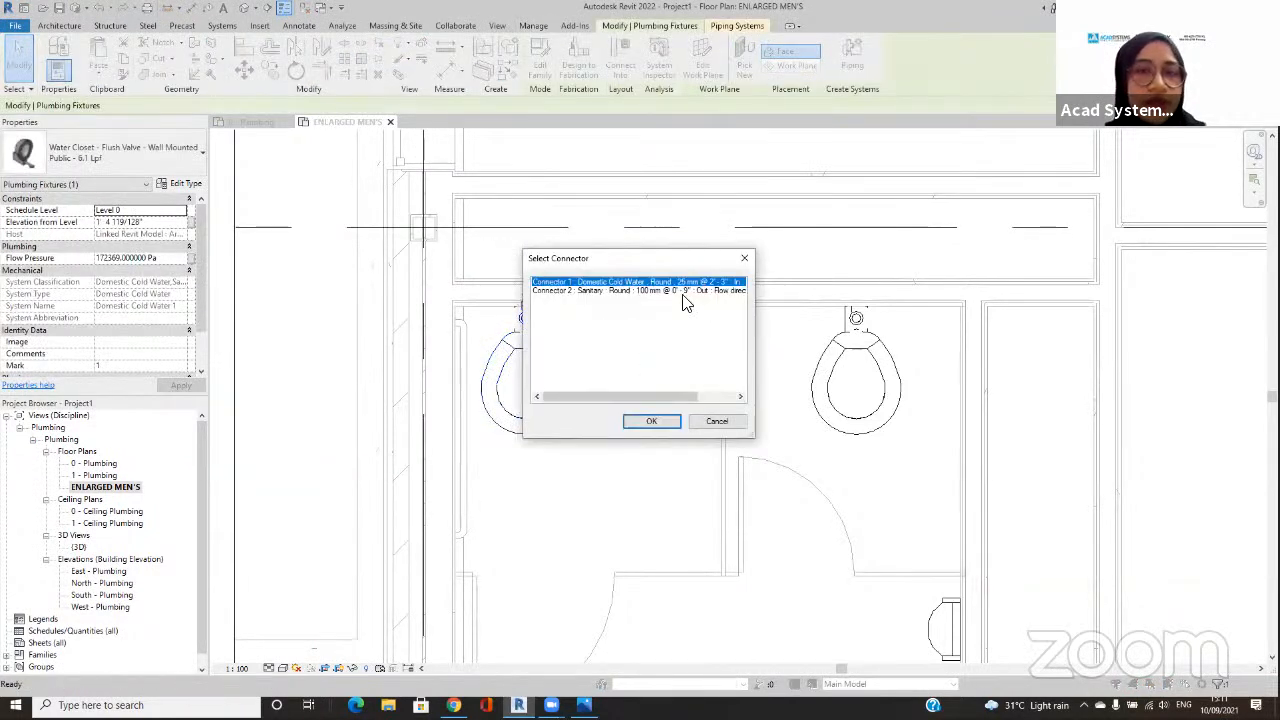
left_click(655, 420)
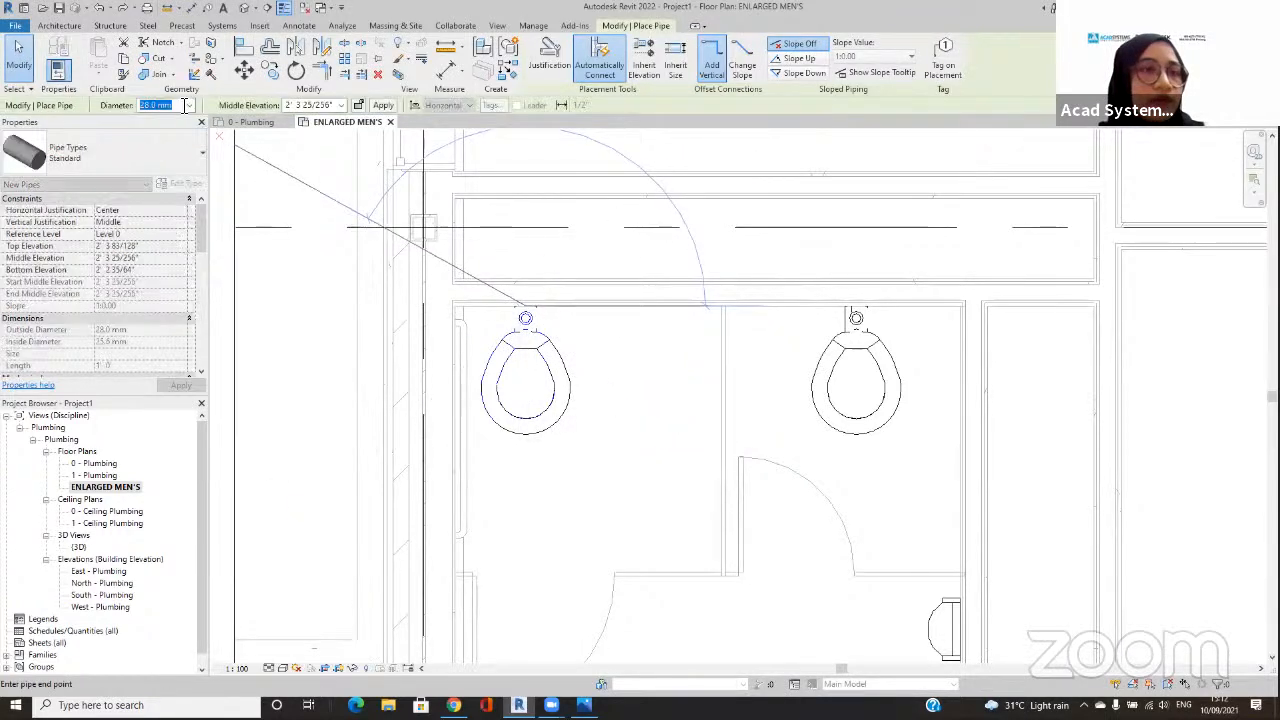
left_click(189, 105)
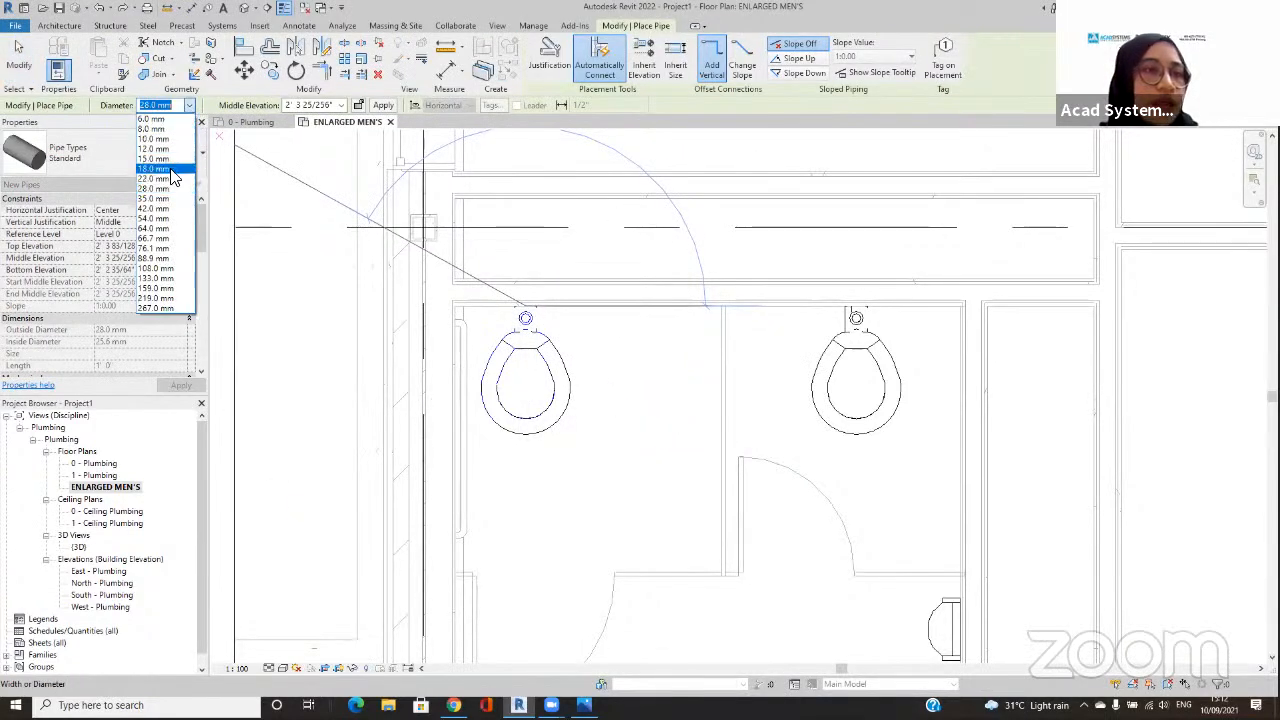
left_click(165, 178)
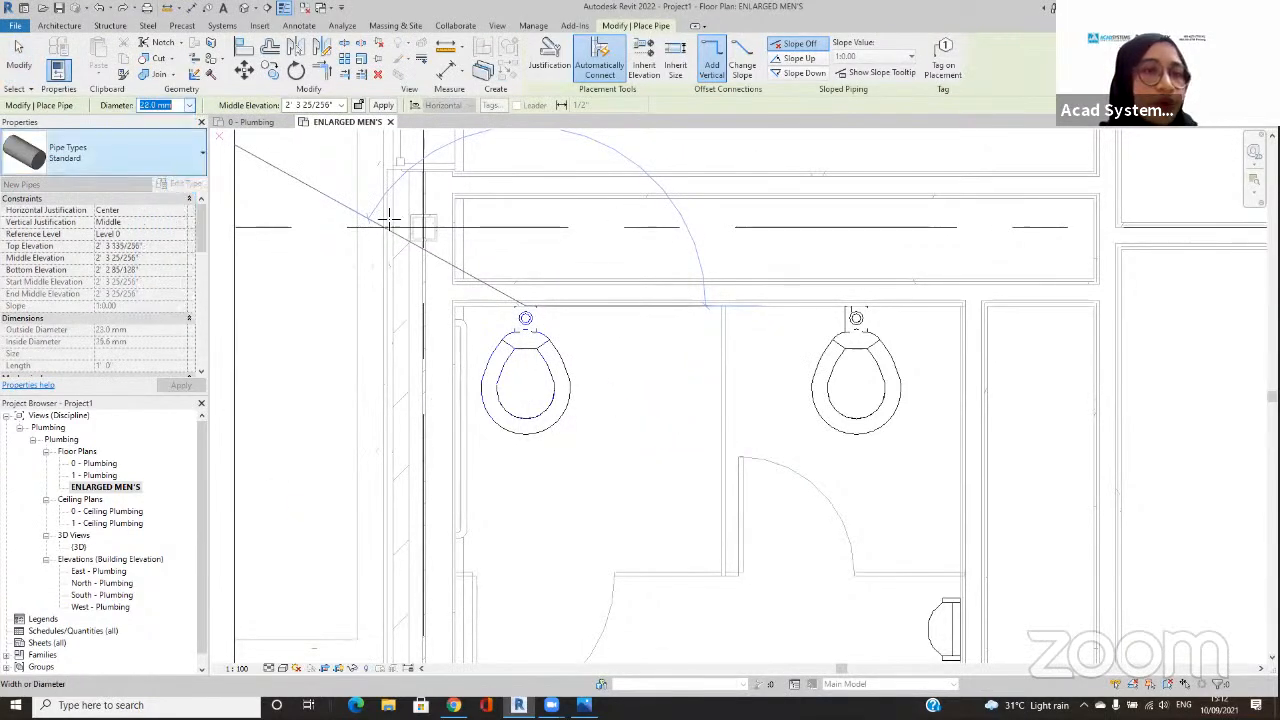
left_click(529, 262)
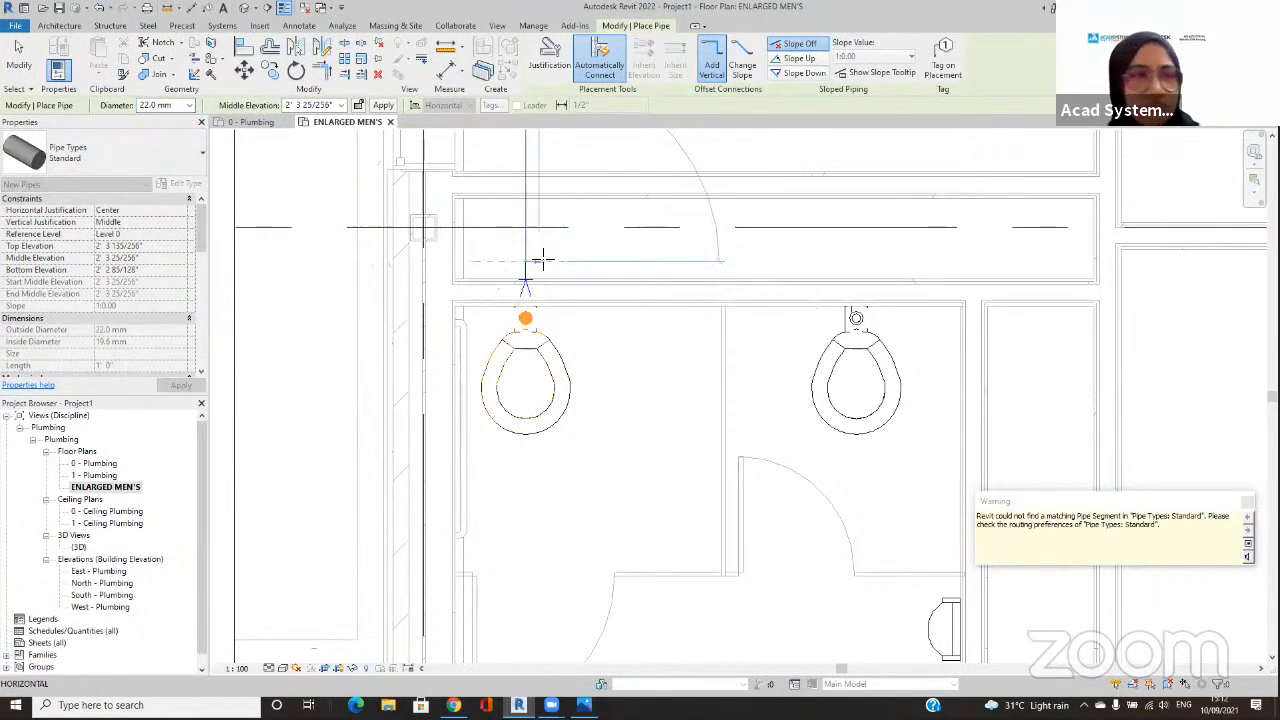
Step: Try to extend the cold water pipe with a Plastic pipe, and delete that extension and its reducer
left_click(110, 152)
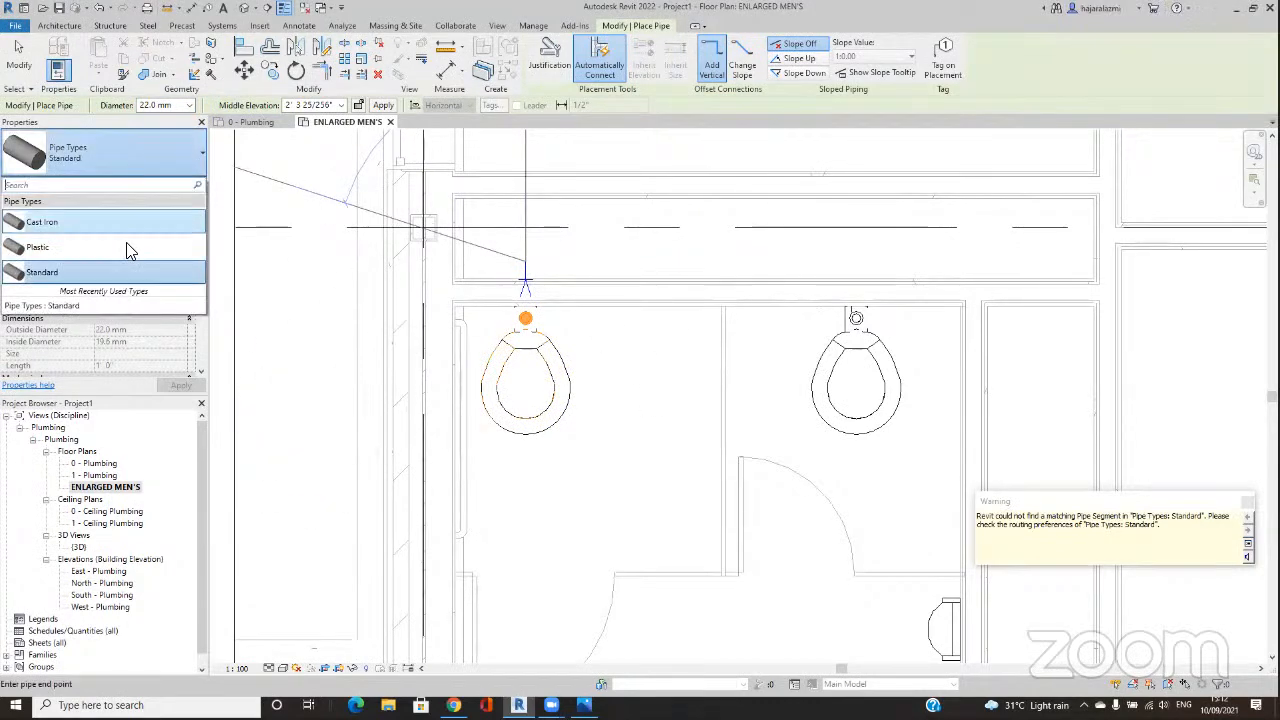
left_click(124, 246)
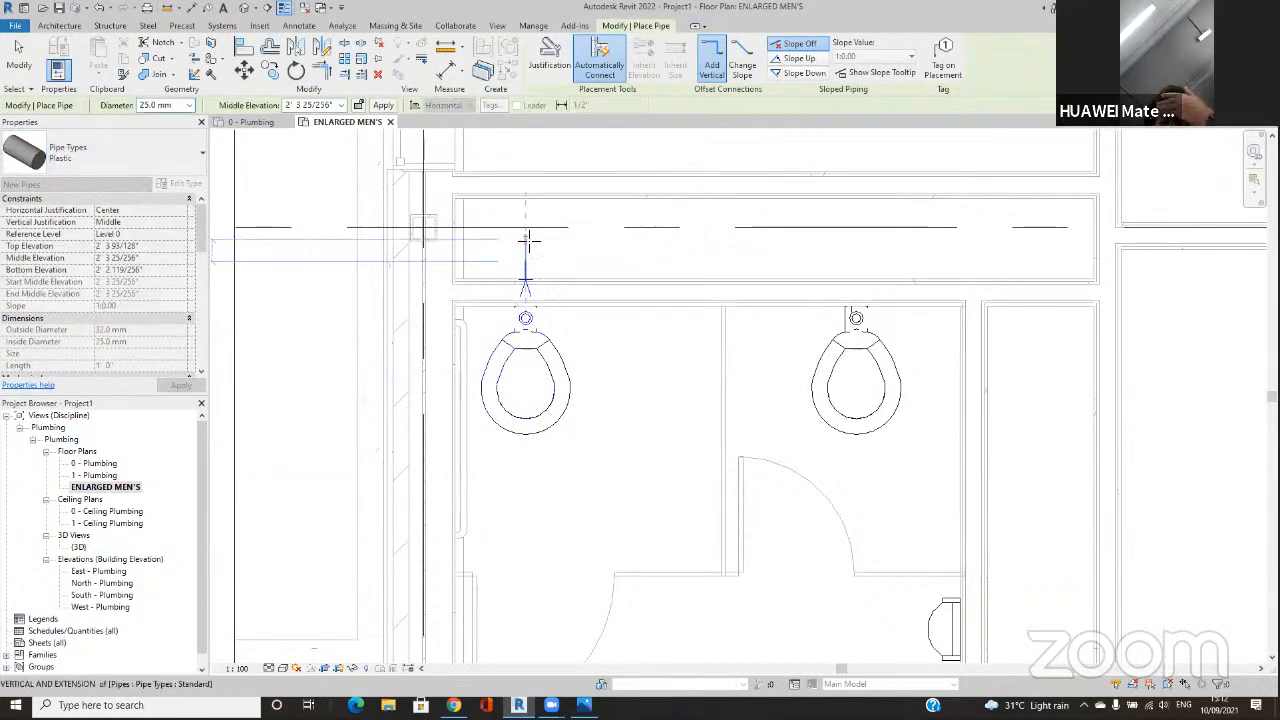
key("Escape")
key("Escape")
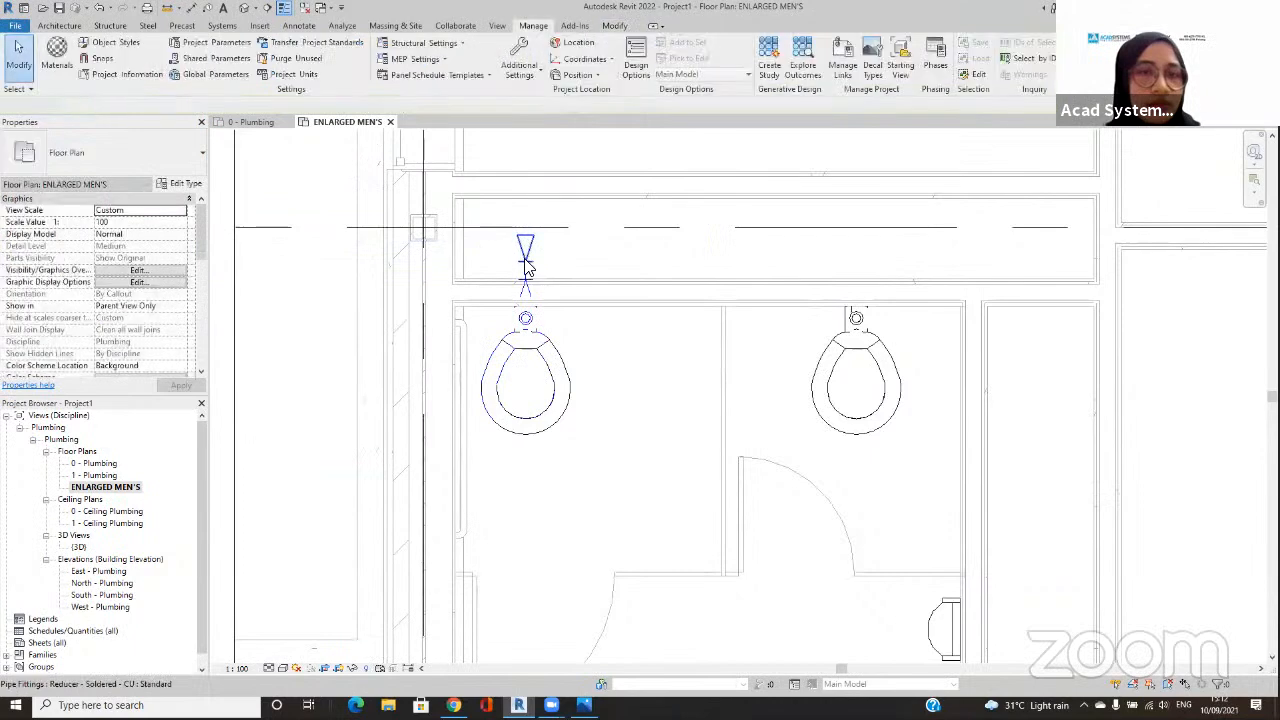
left_click(526, 261)
key("Delete")
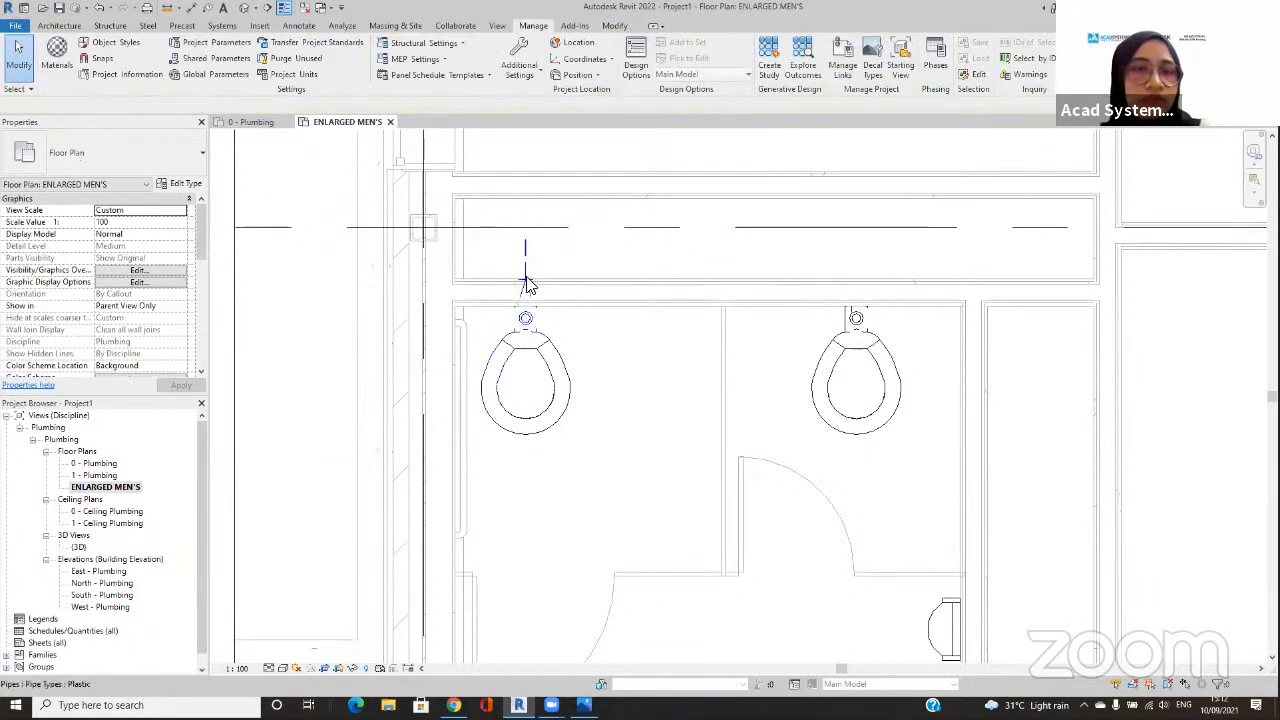
left_click(534, 264)
key("Delete")
Step: Stretch the free end of the 22 mm pipe behind the first water closet to a length of about 1' 0"
left_click(526, 266)
left_click_drag(526, 261, 526, 248)
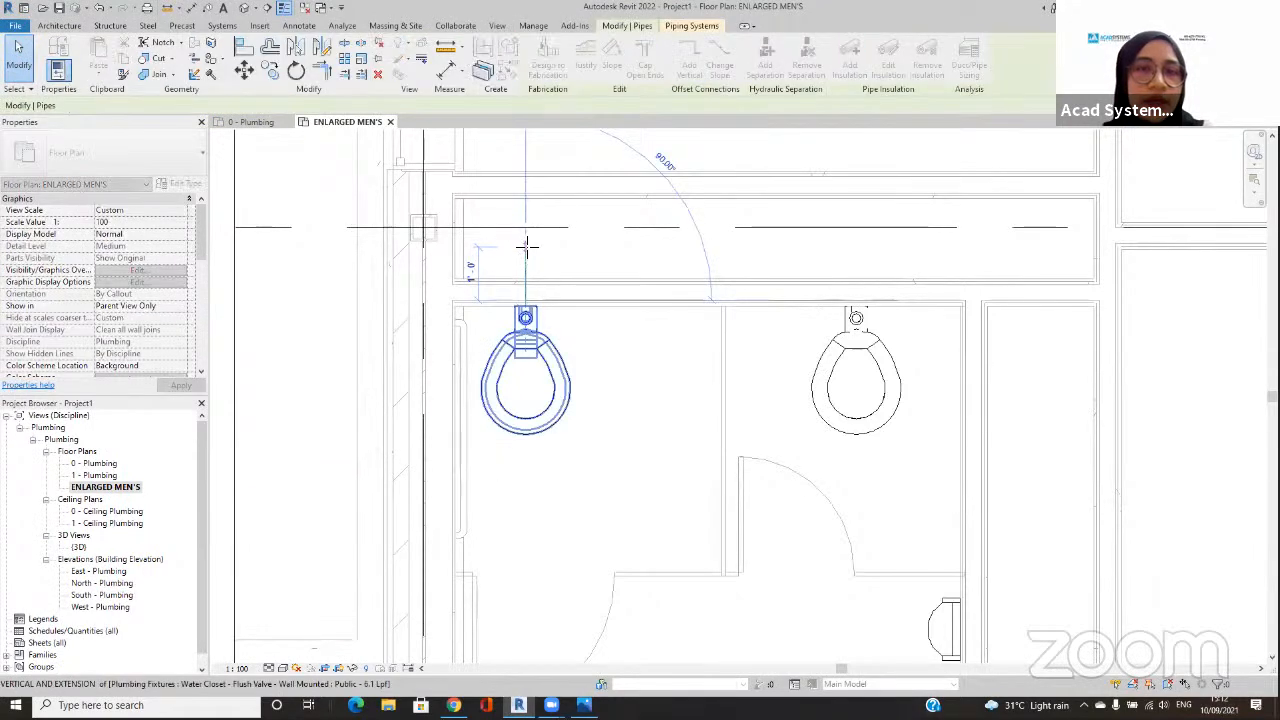
right_click(527, 252)
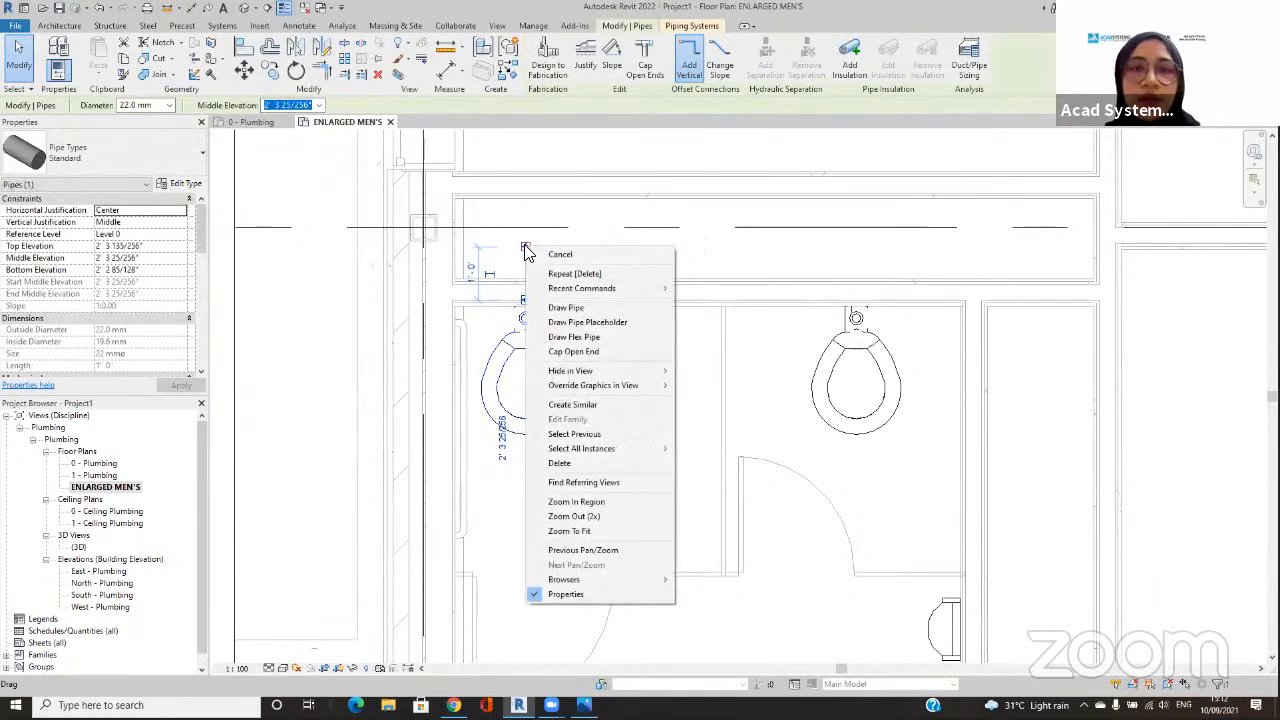
key("Escape")
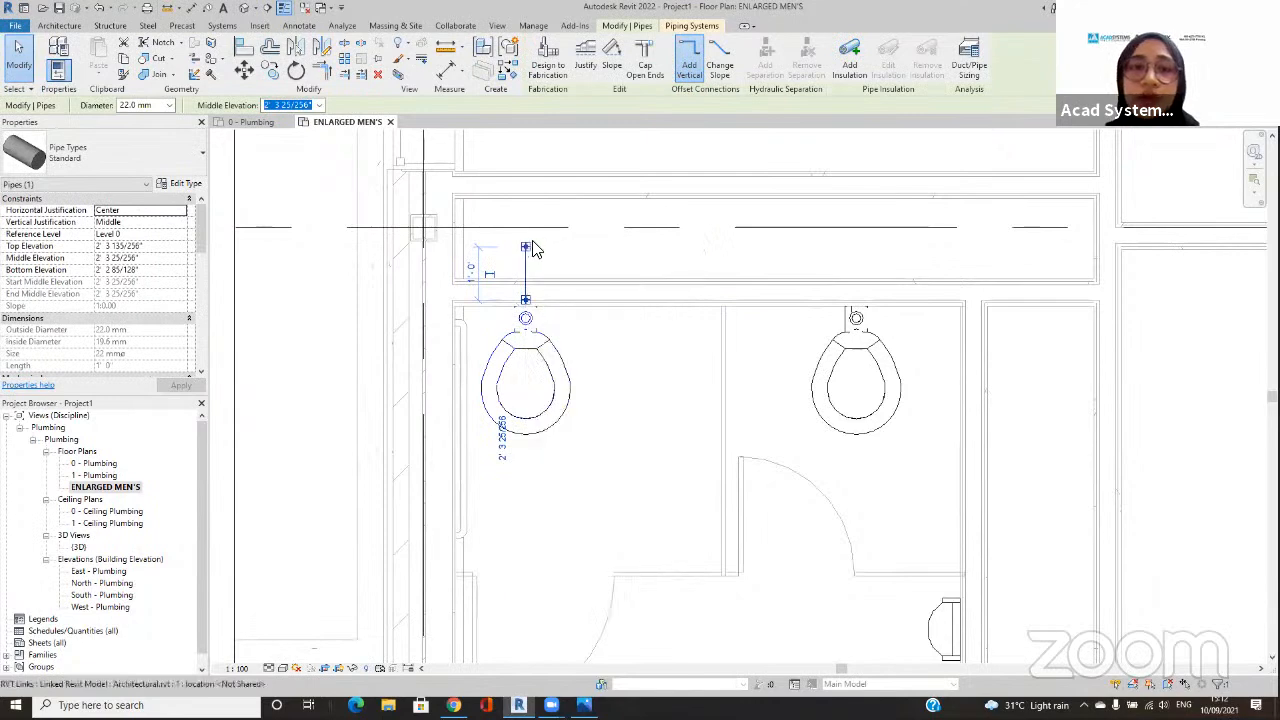
Step: Continue the pipe from its free end along the chase past the second stall, and turn it into the adjacent shaft
right_click(527, 252)
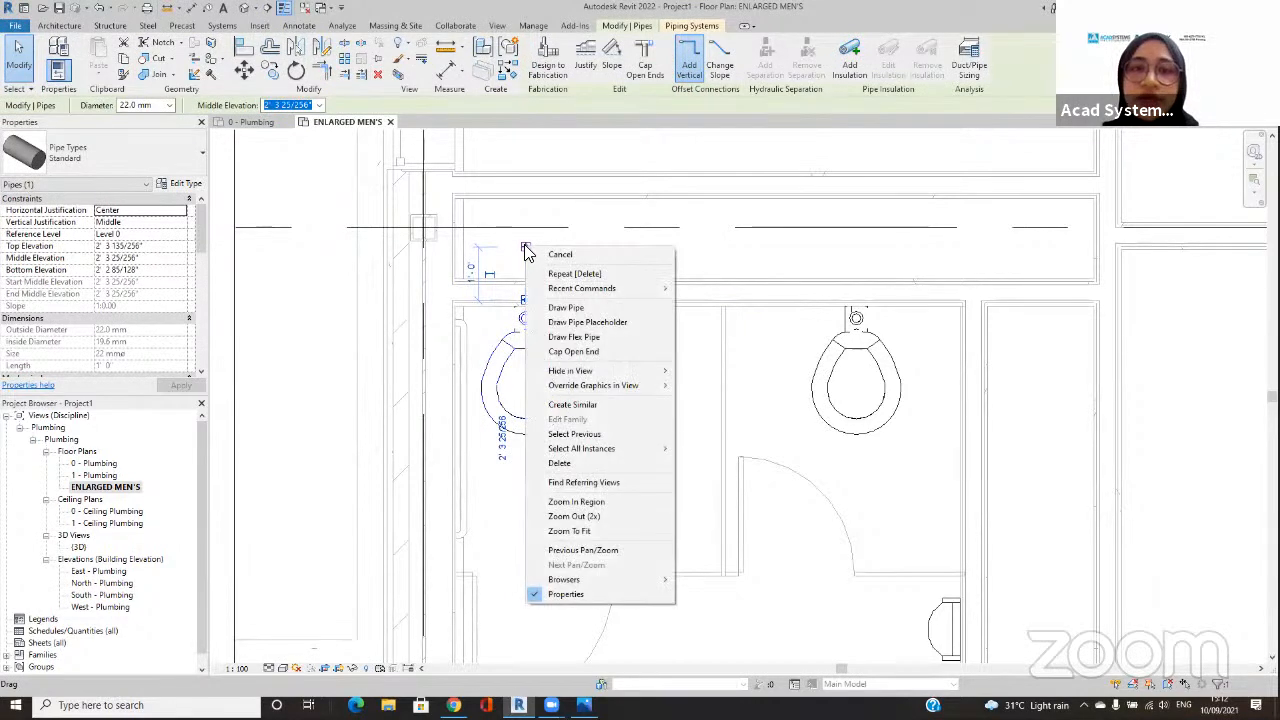
left_click(568, 307)
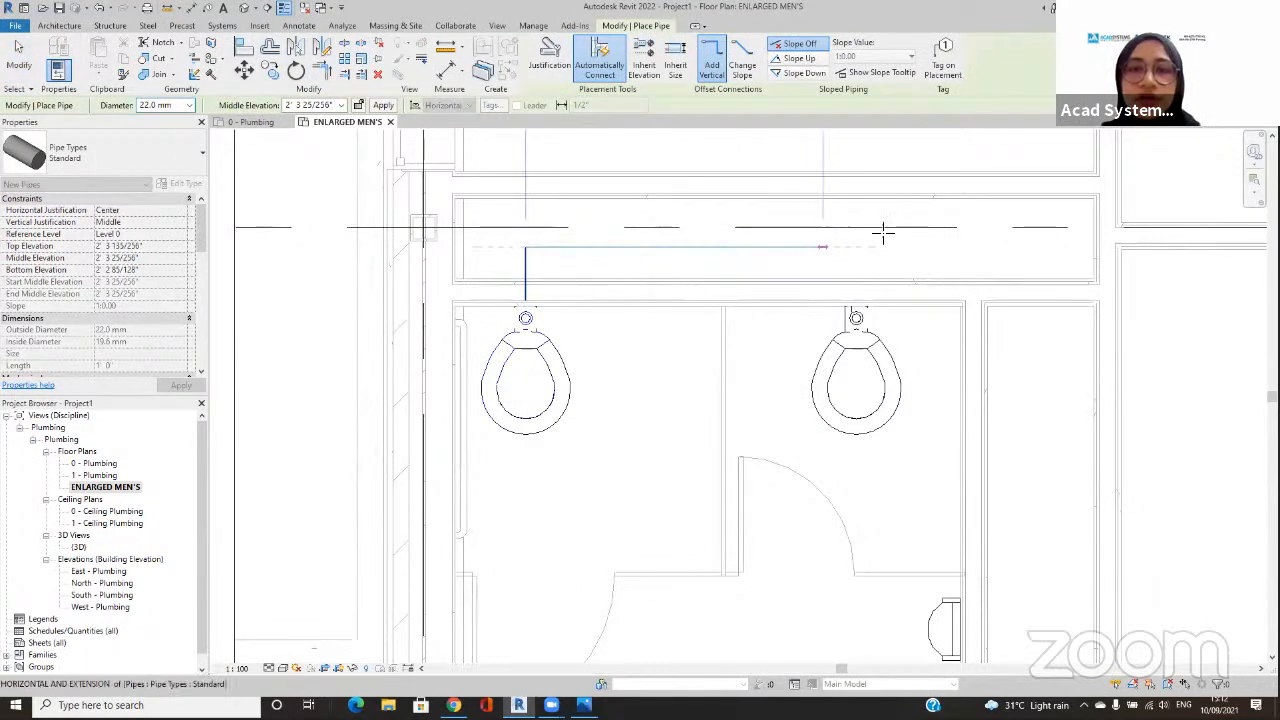
left_click(1065, 249)
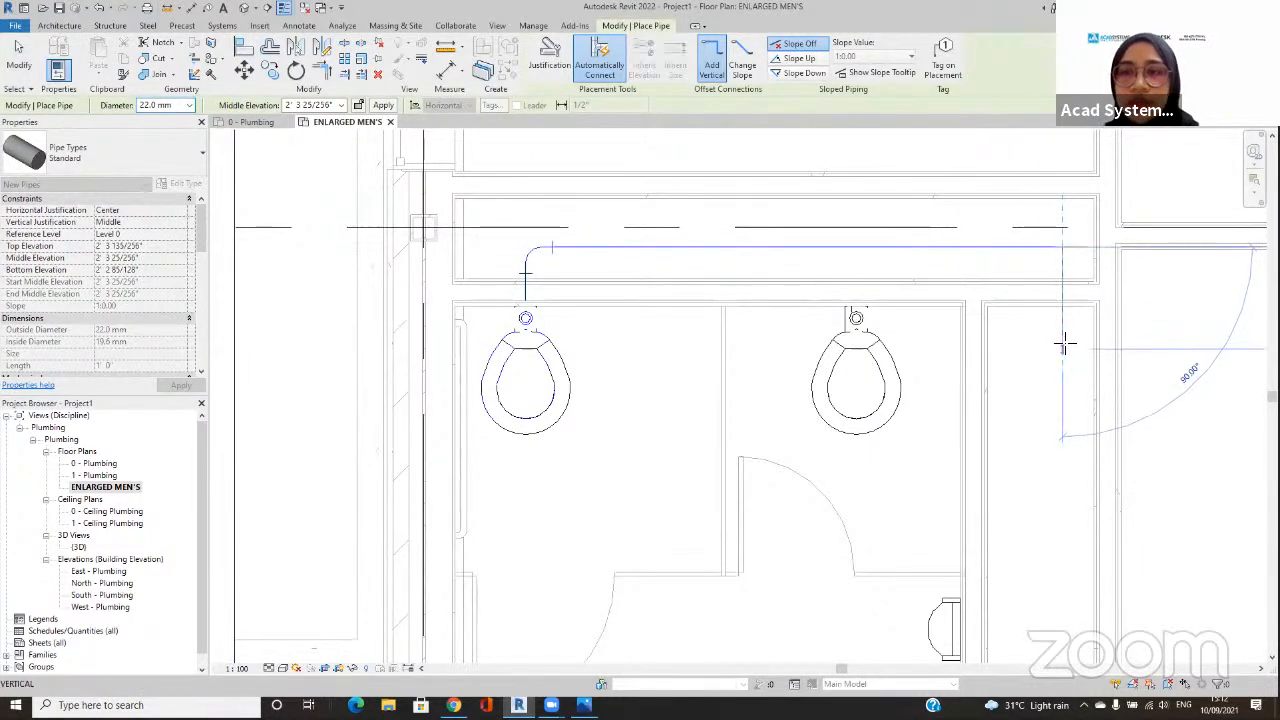
left_click(1063, 340)
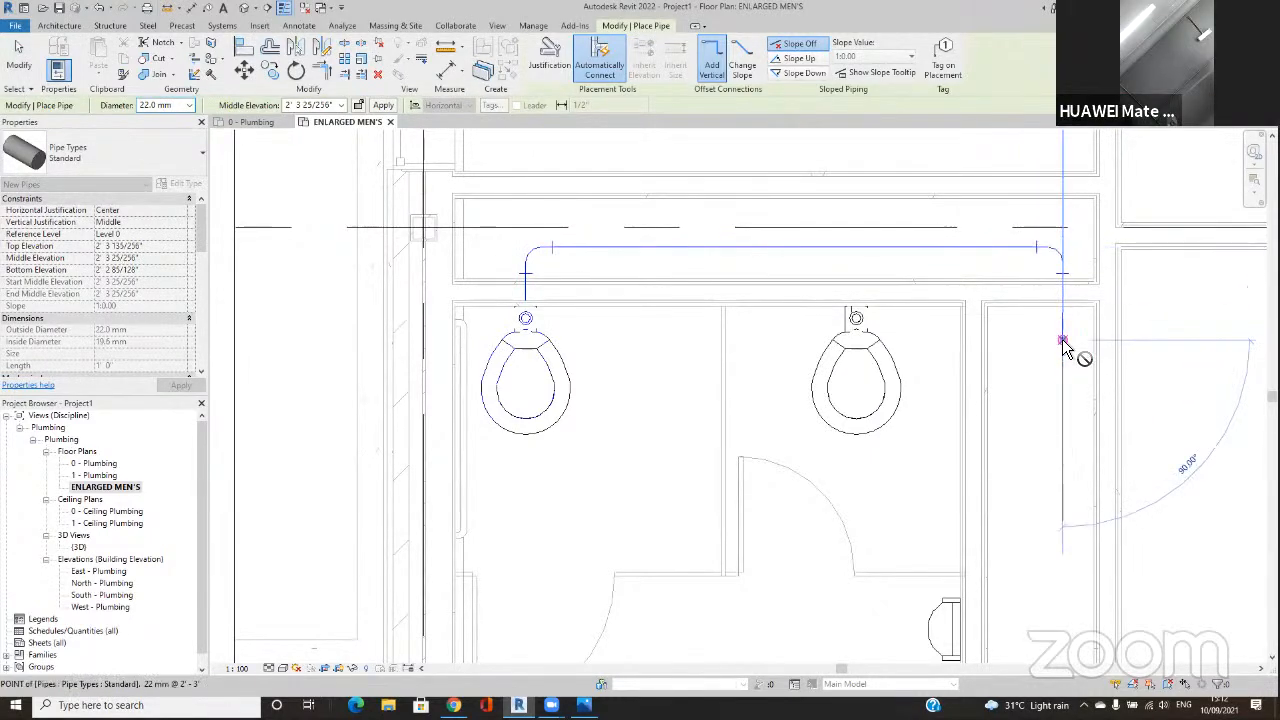
Step: Set the middle elevation to 12' and finish the run with a vertical riser and a short horizontal pipe out of the shaft
left_click(322, 106)
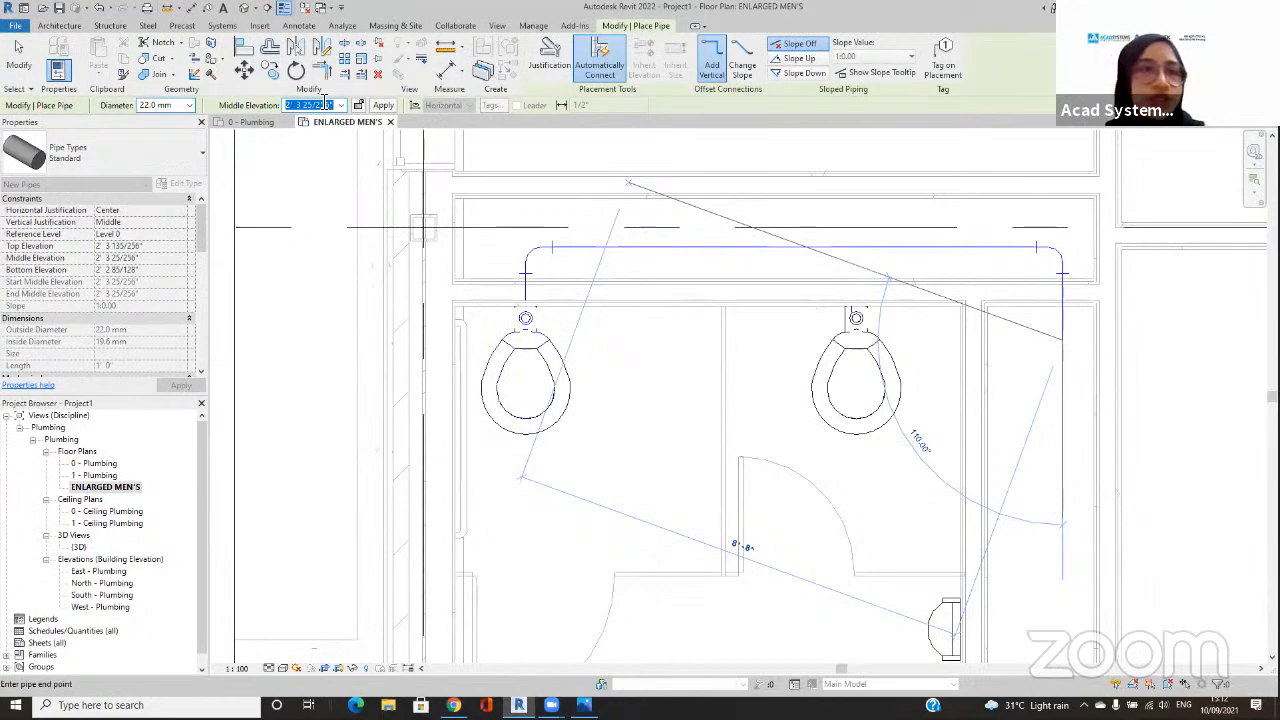
type("12")
key("Return")
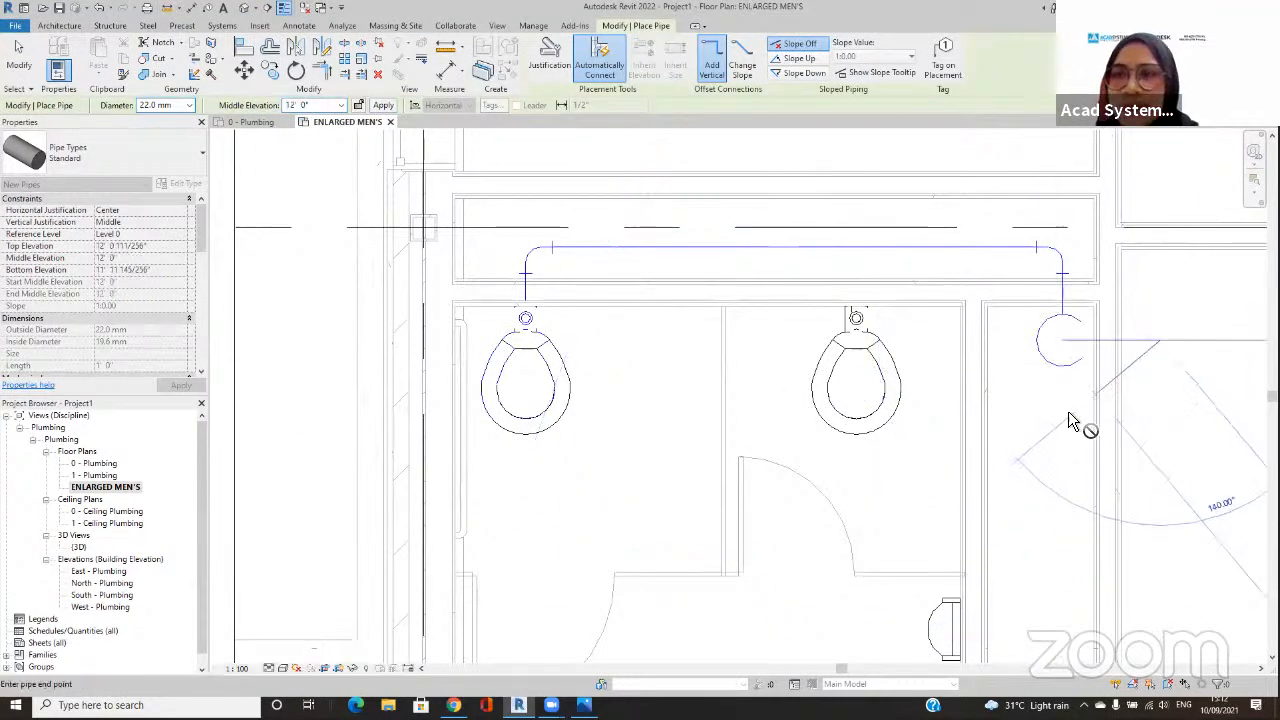
key("Escape")
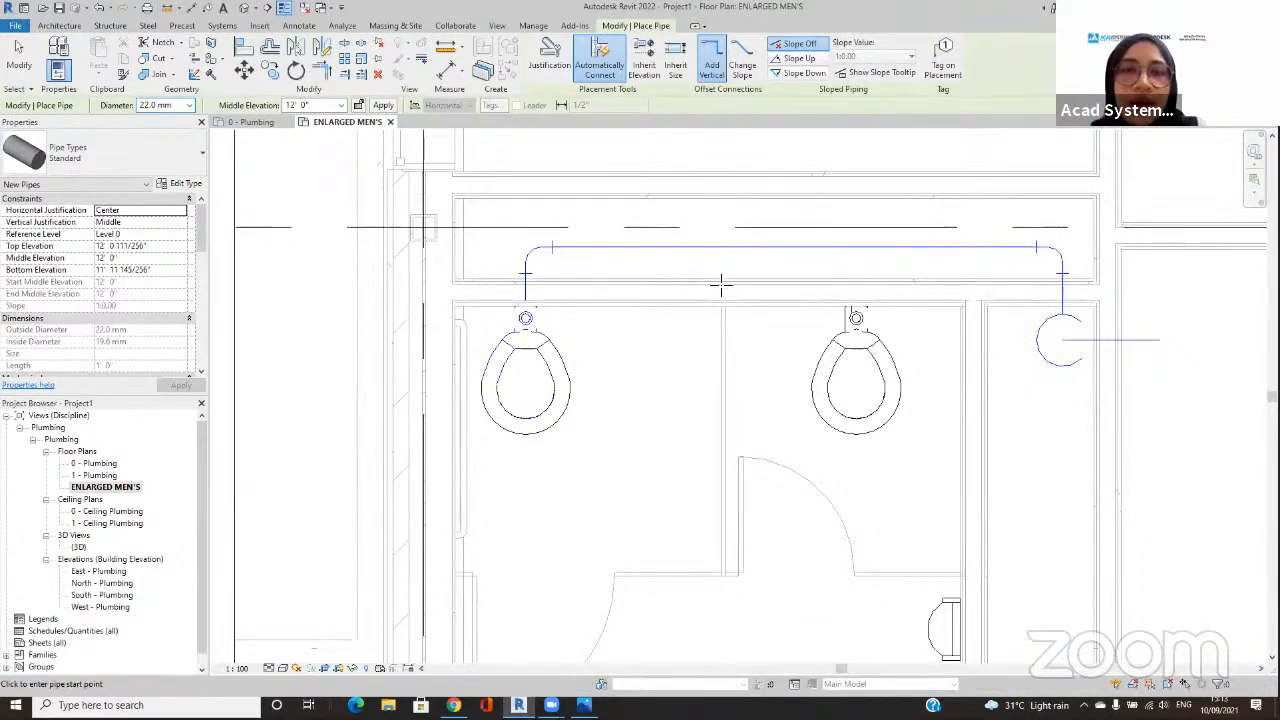
key("Escape")
key("Escape")
Step: Try to connect the second water closet's Domestic Cold Water connector into the horizontal cold water pipe with Connect Into
left_click(853, 325)
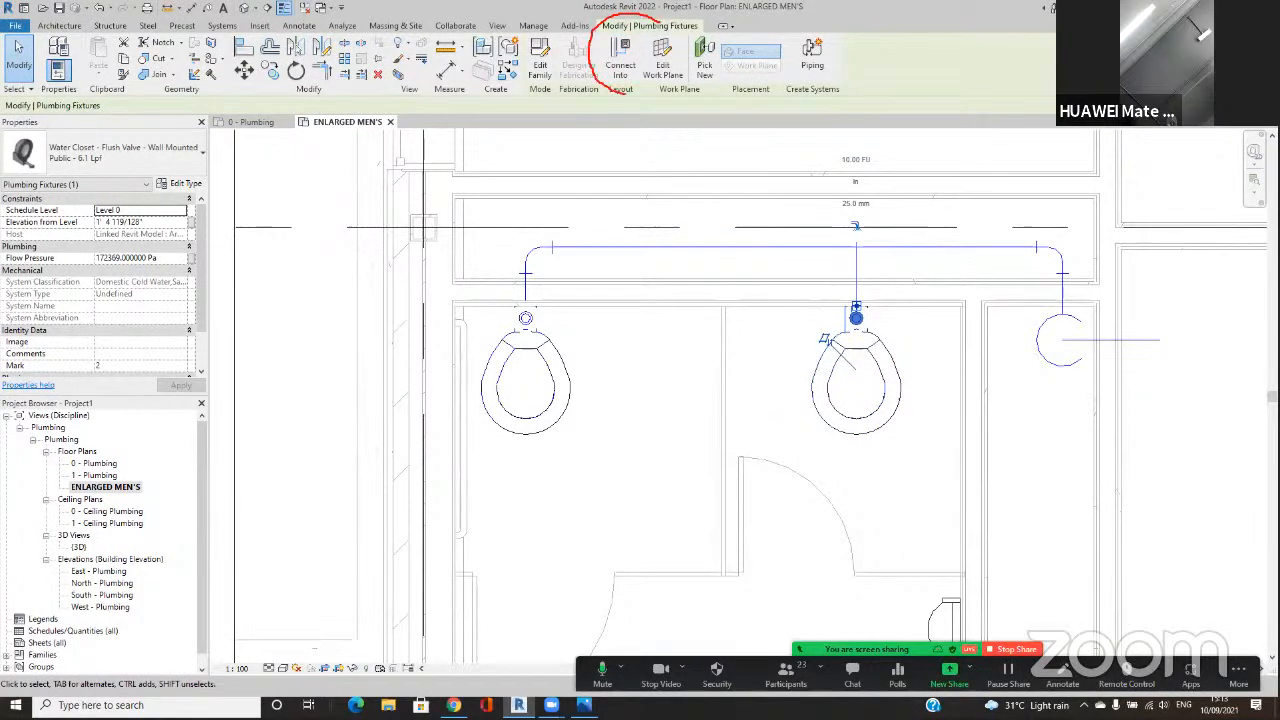
left_click(622, 62)
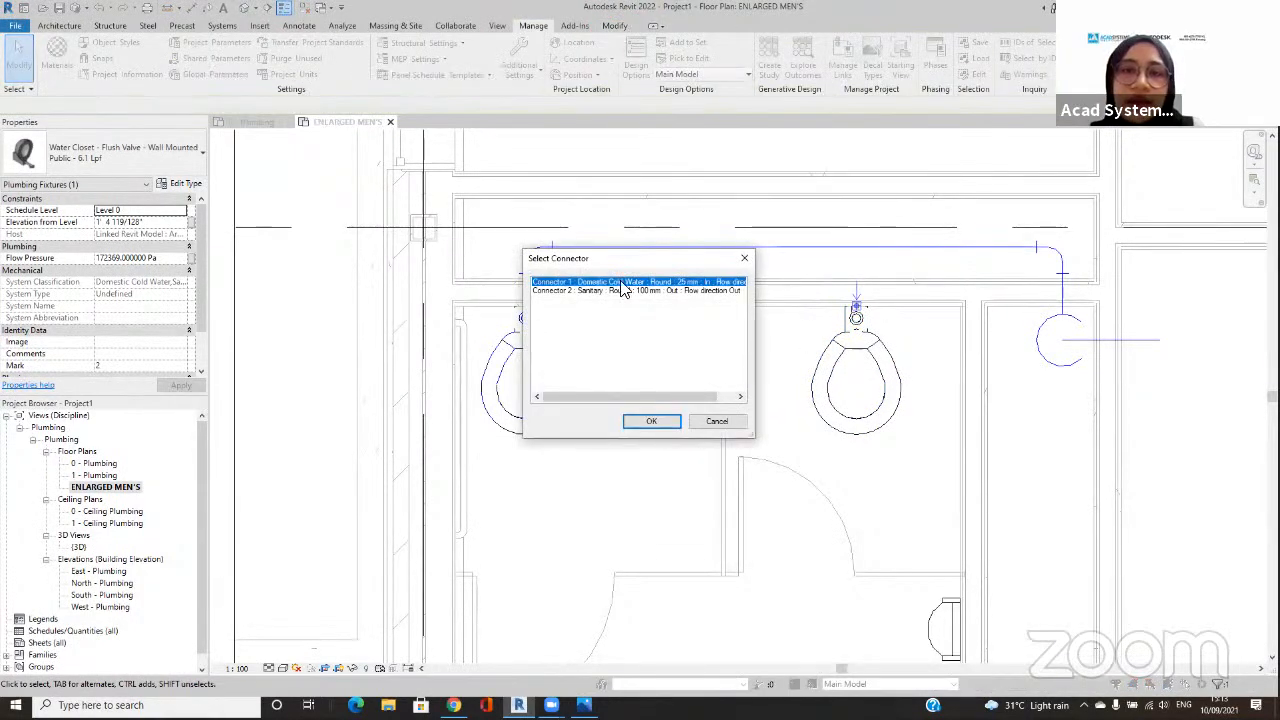
left_click(650, 422)
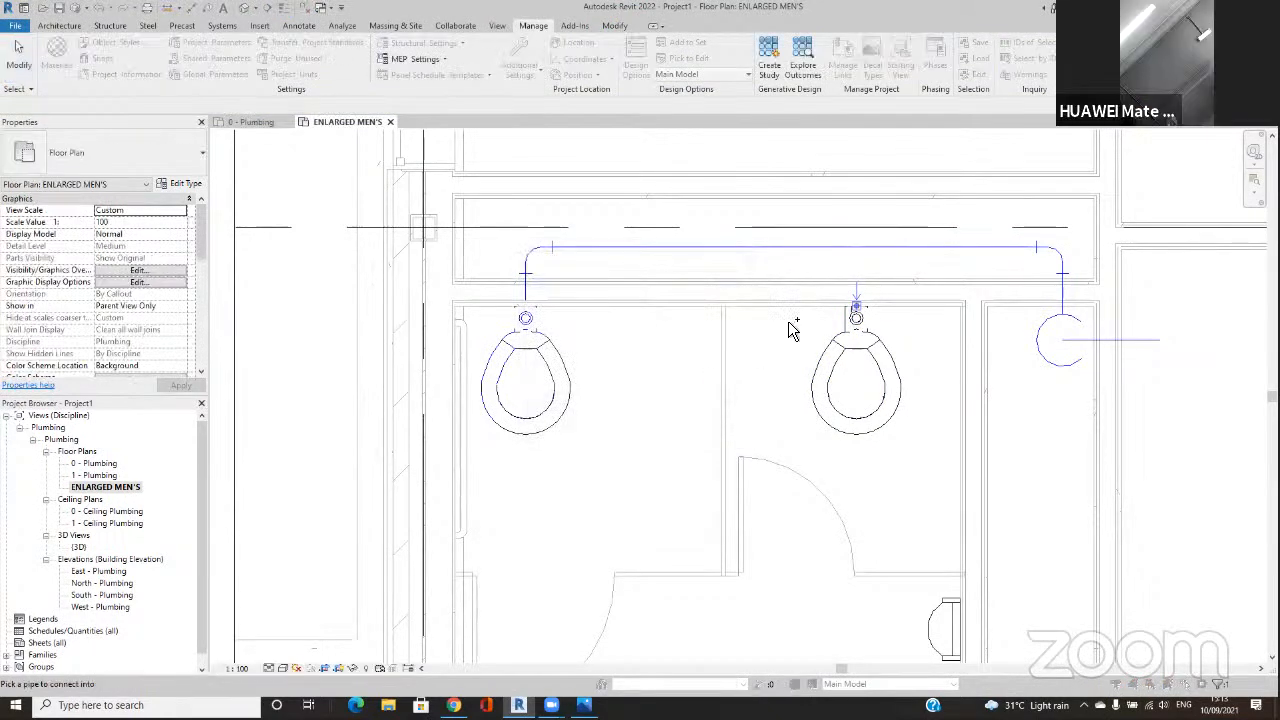
left_click(848, 258)
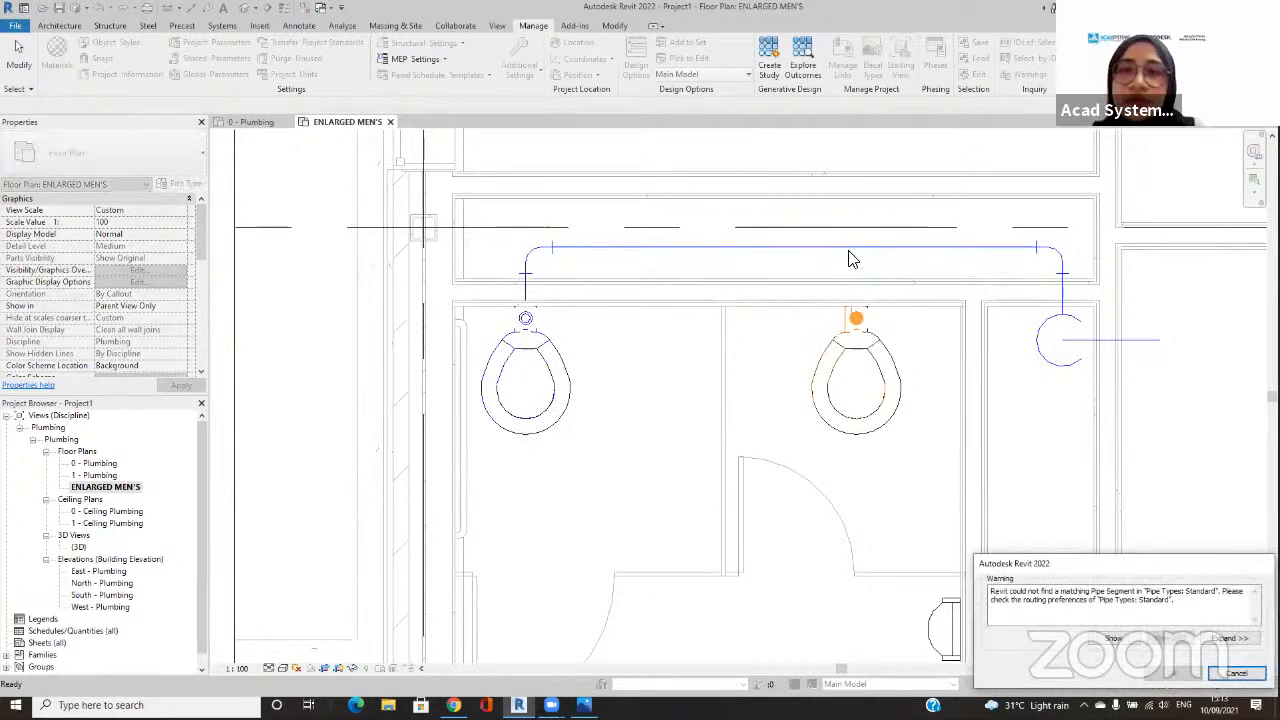
left_click(1113, 638)
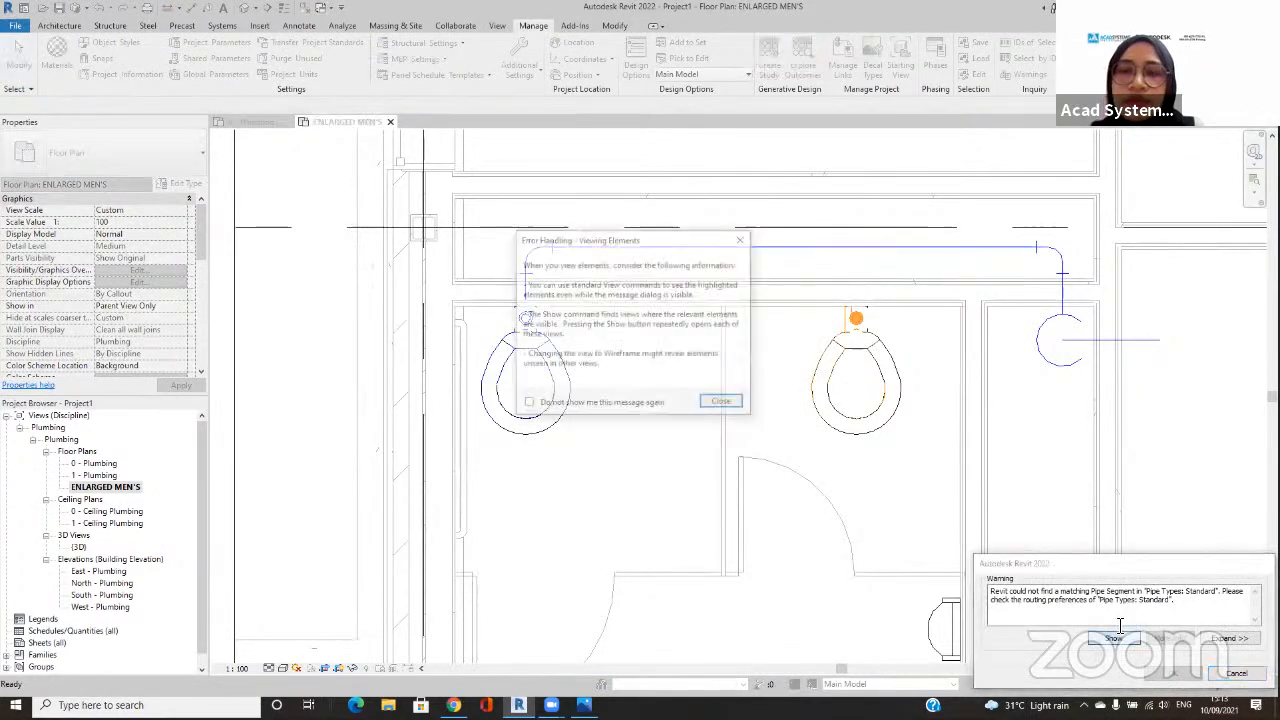
left_click(723, 405)
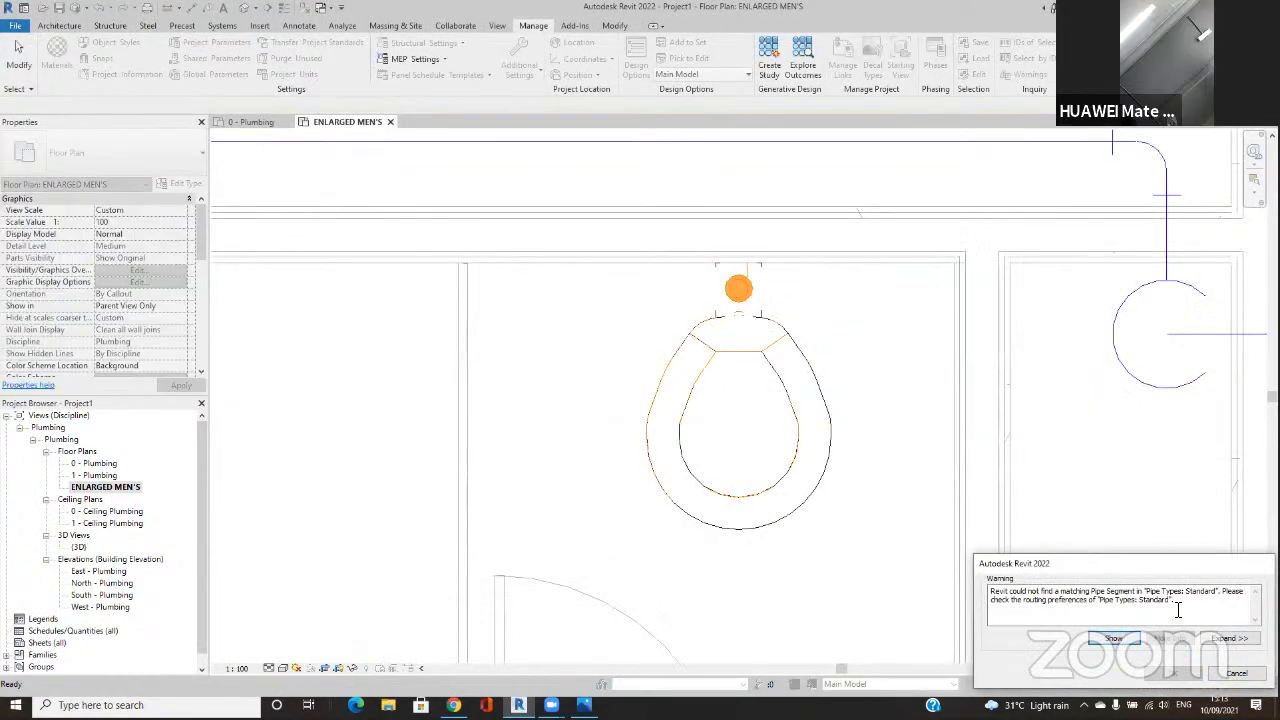
left_click(1174, 534)
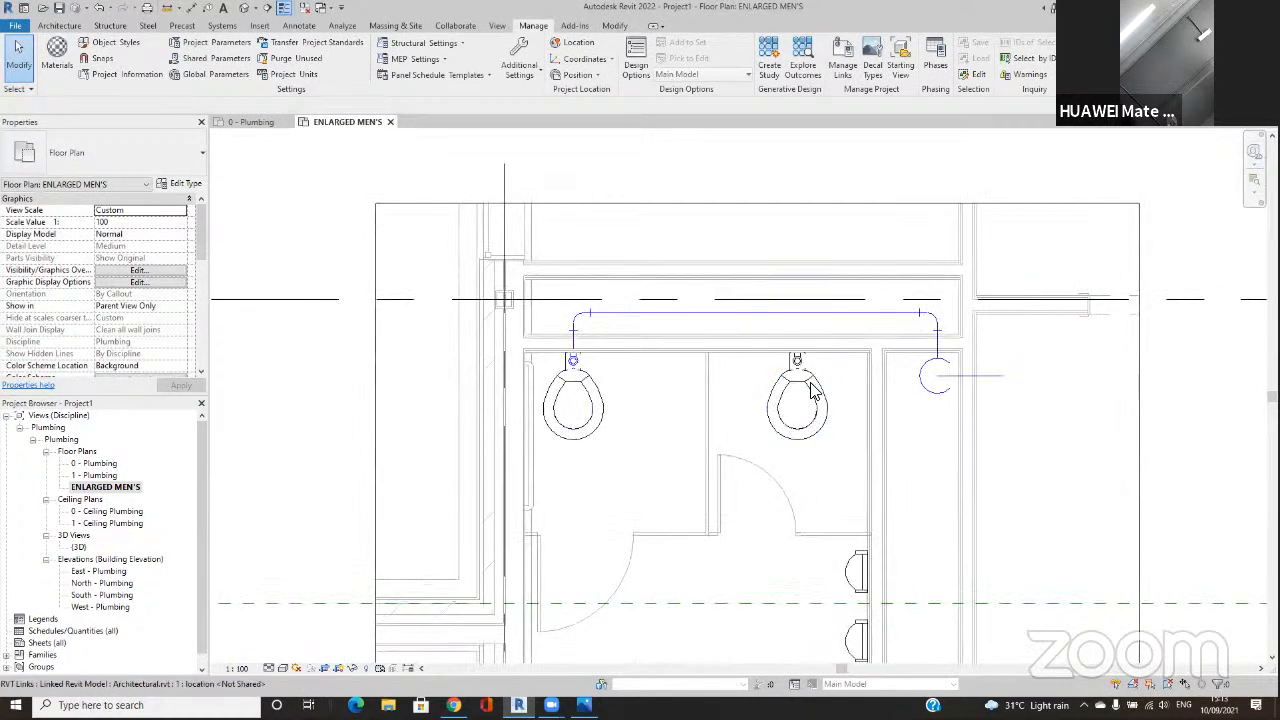
Step: Draw a 32 mm Plastic pipe from the second water closet's Domestic Cold Water connector to the horizontal cold water pipe behind it
left_click(817, 385)
key("Escape")
left_click(815, 395)
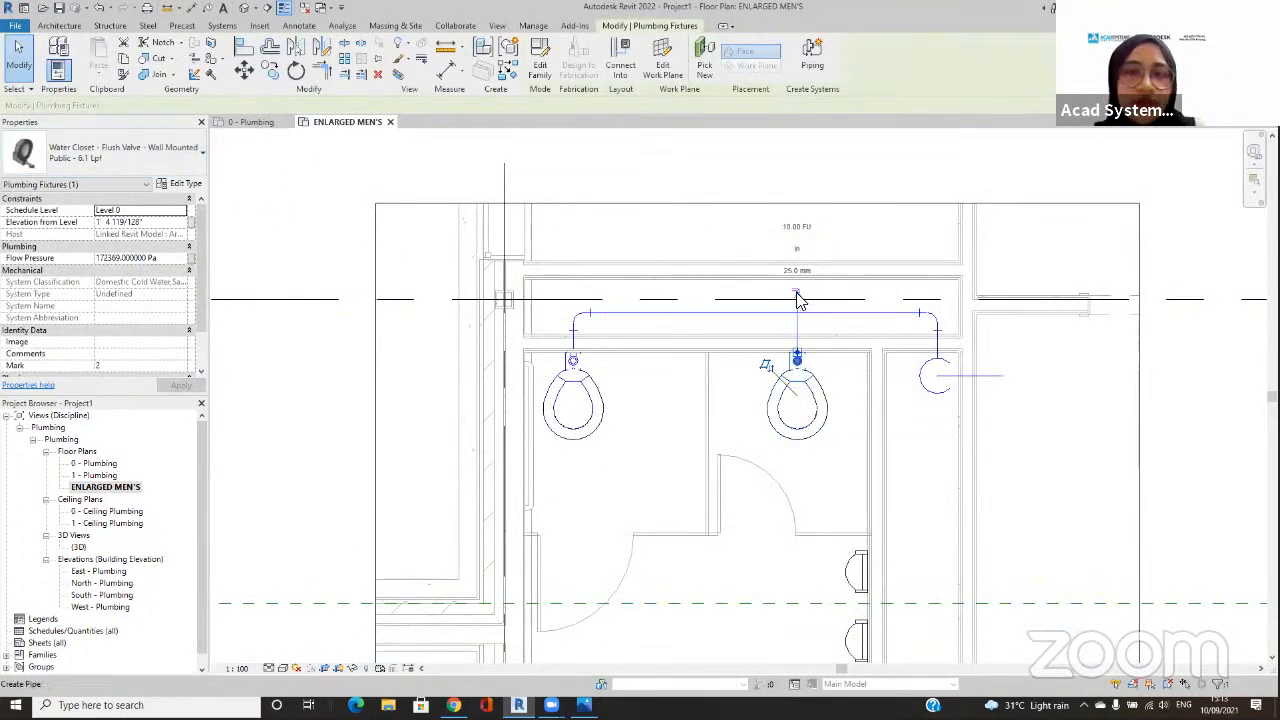
left_click(797, 296)
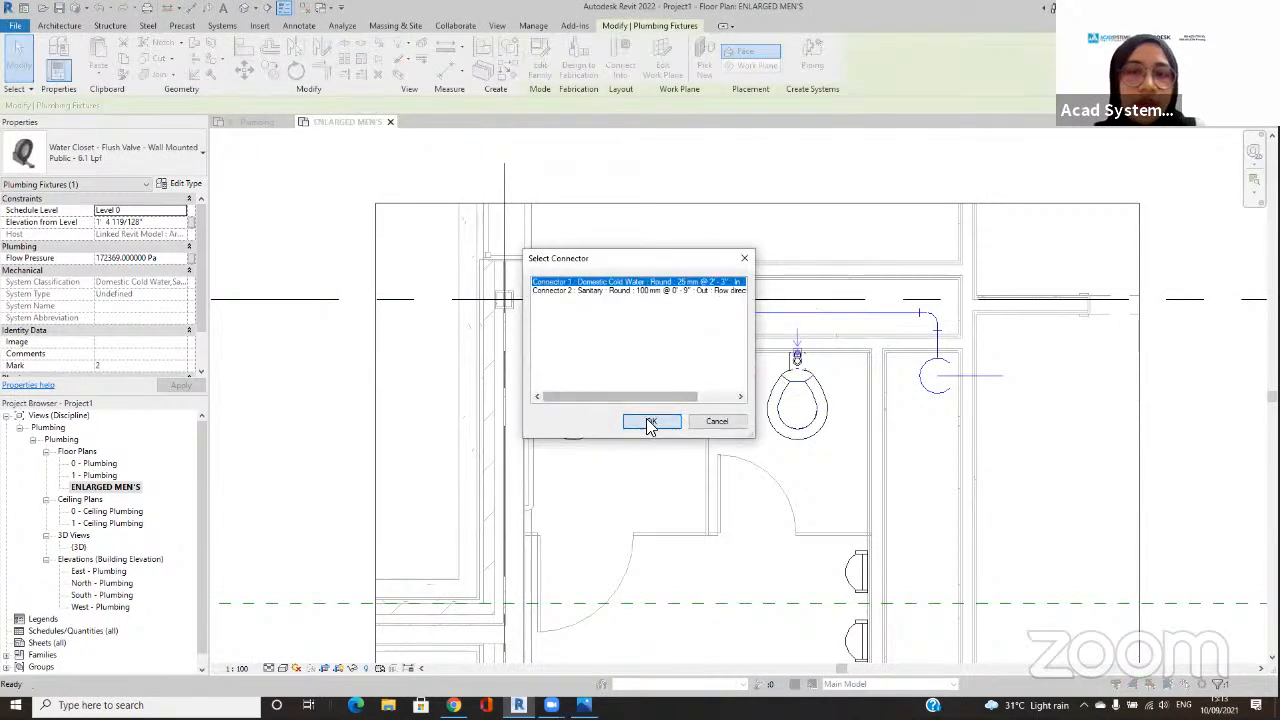
left_click(650, 422)
left_click(130, 140)
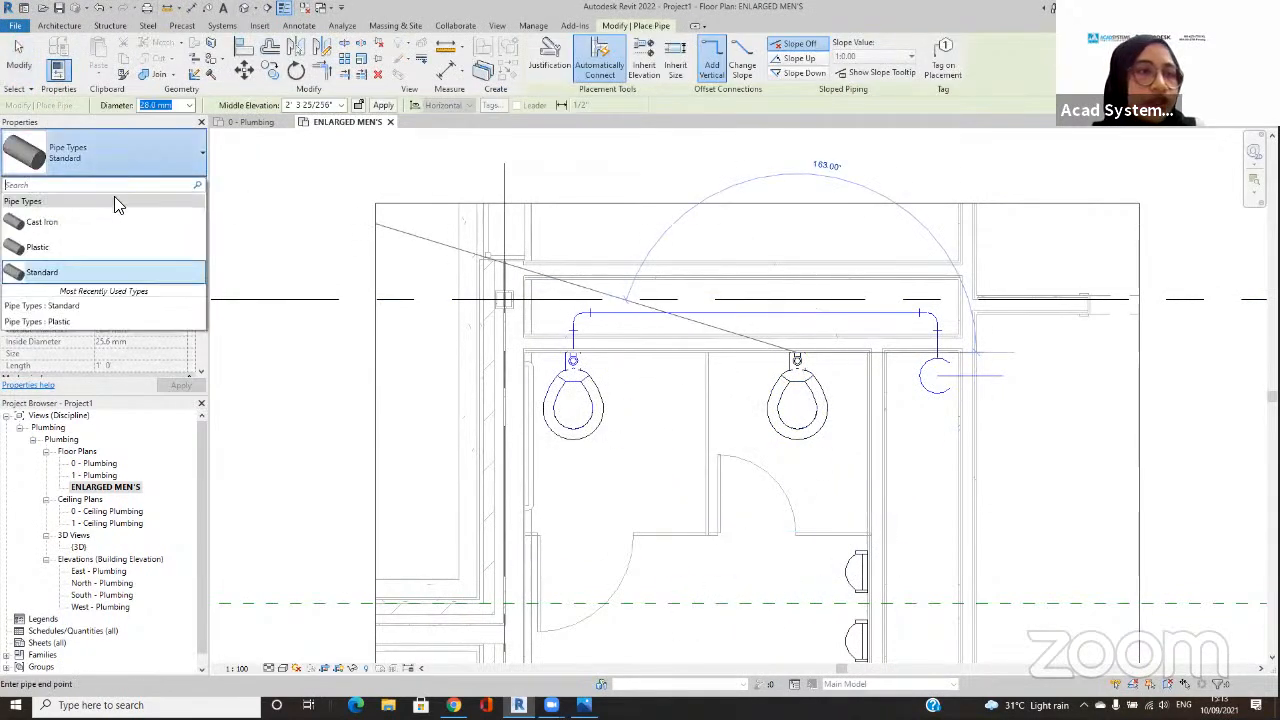
left_click(88, 247)
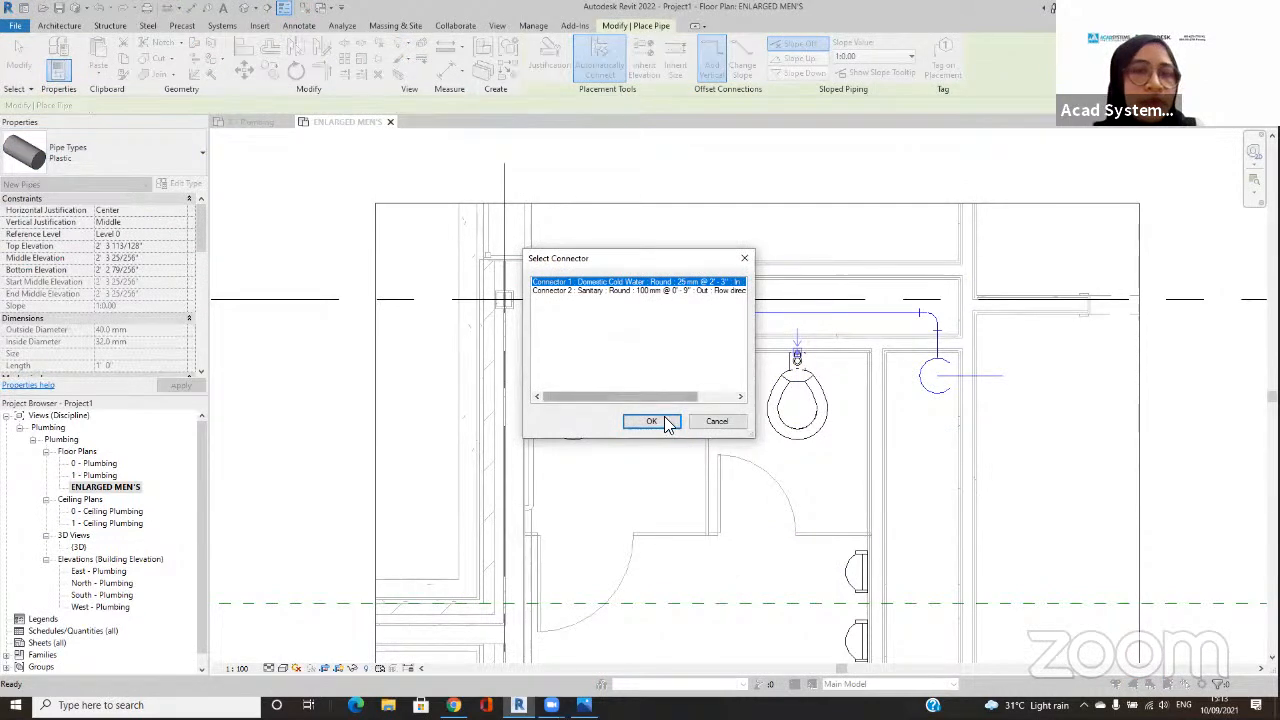
left_click(651, 421)
left_click(189, 105)
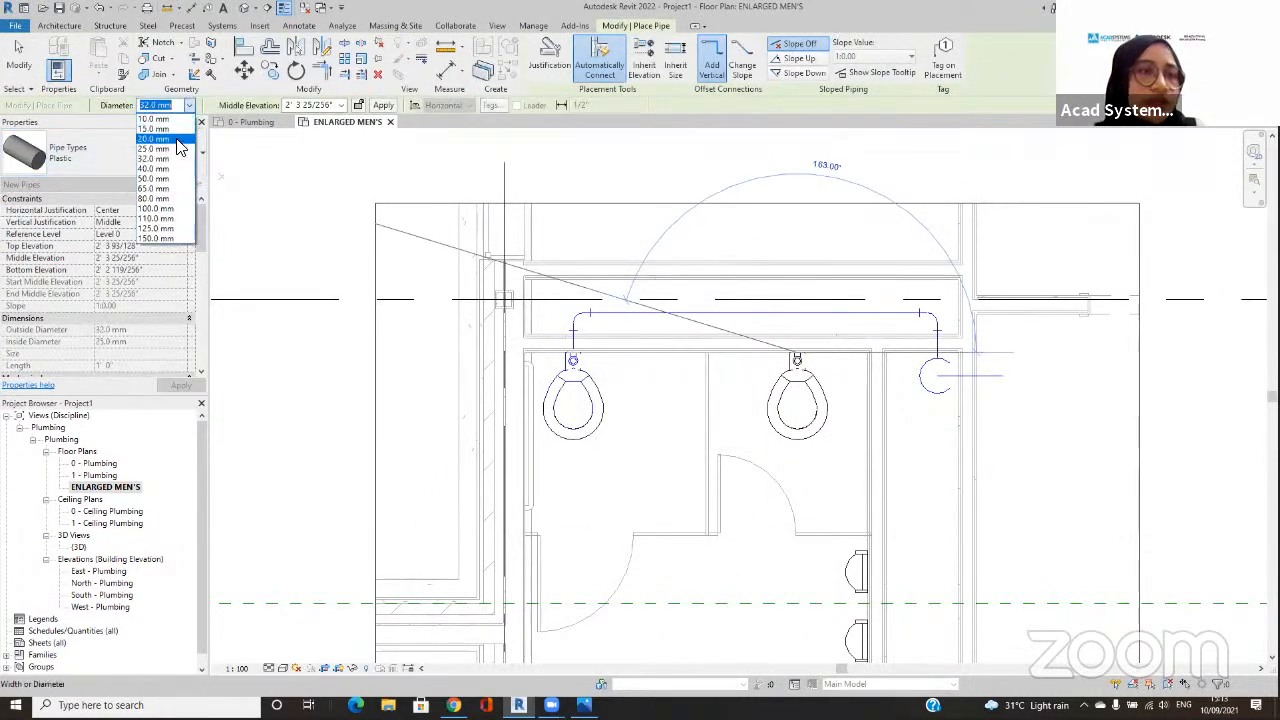
left_click(162, 159)
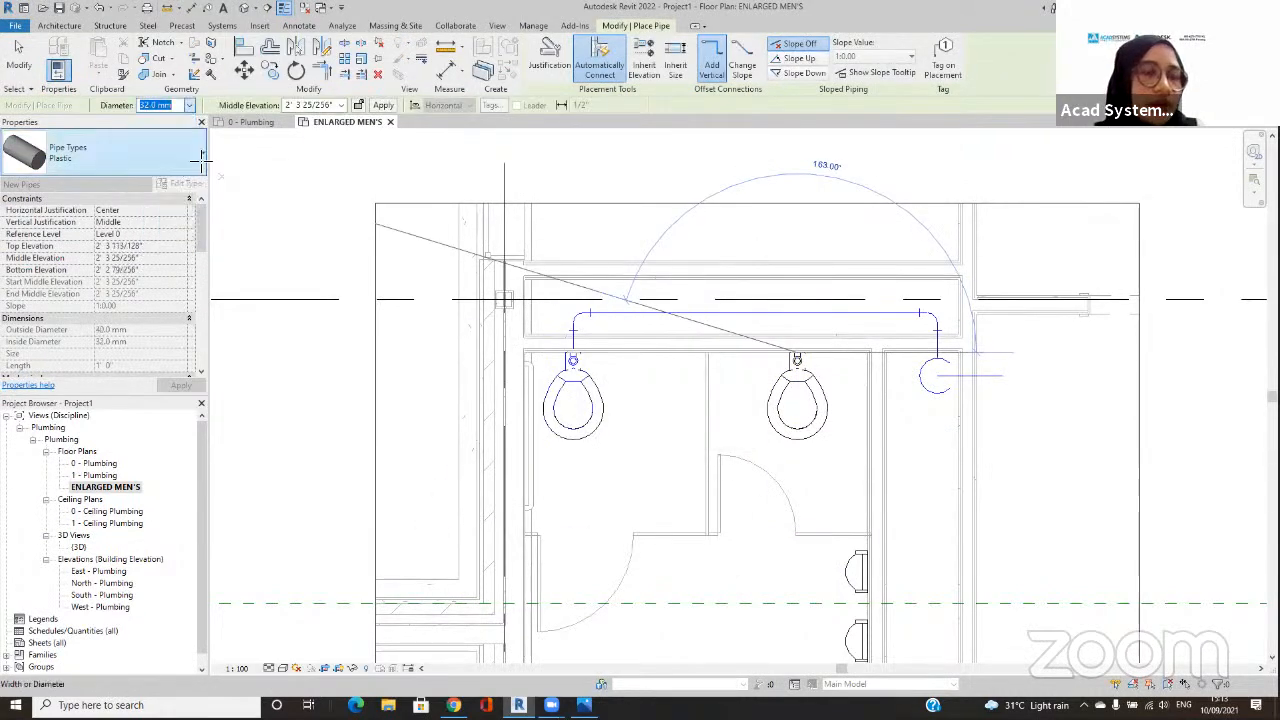
left_click(799, 316)
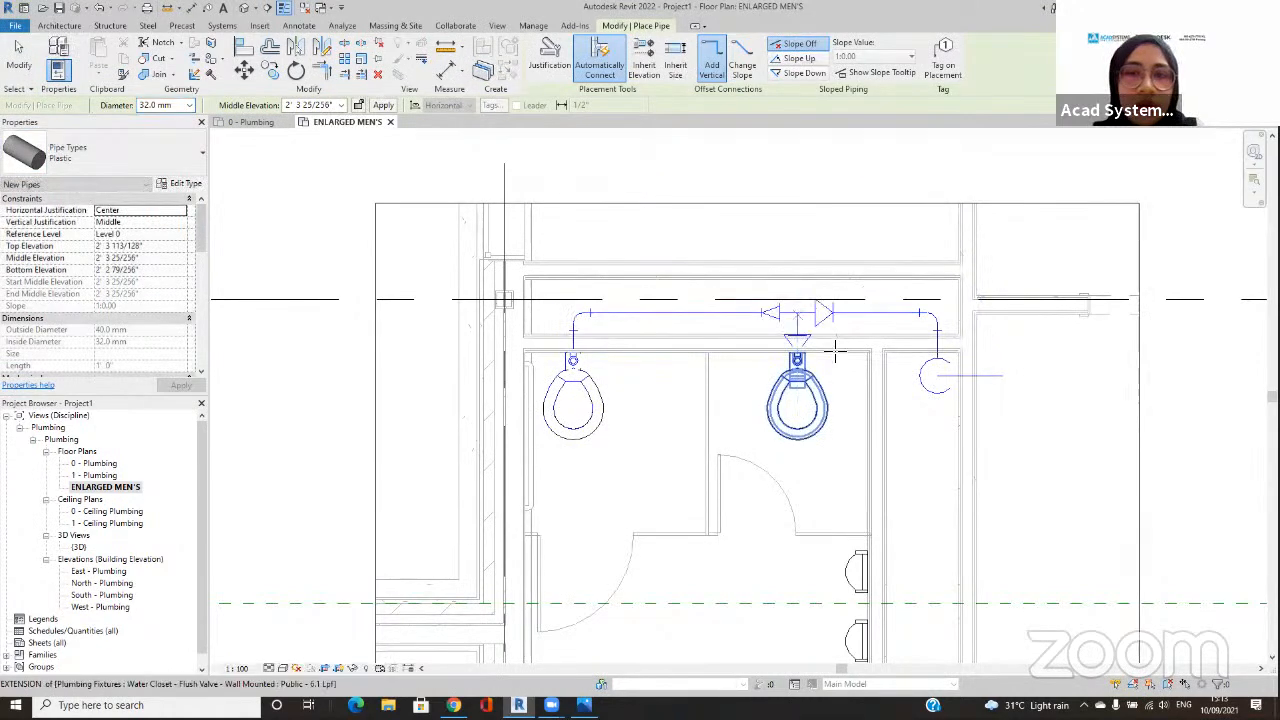
key("Escape")
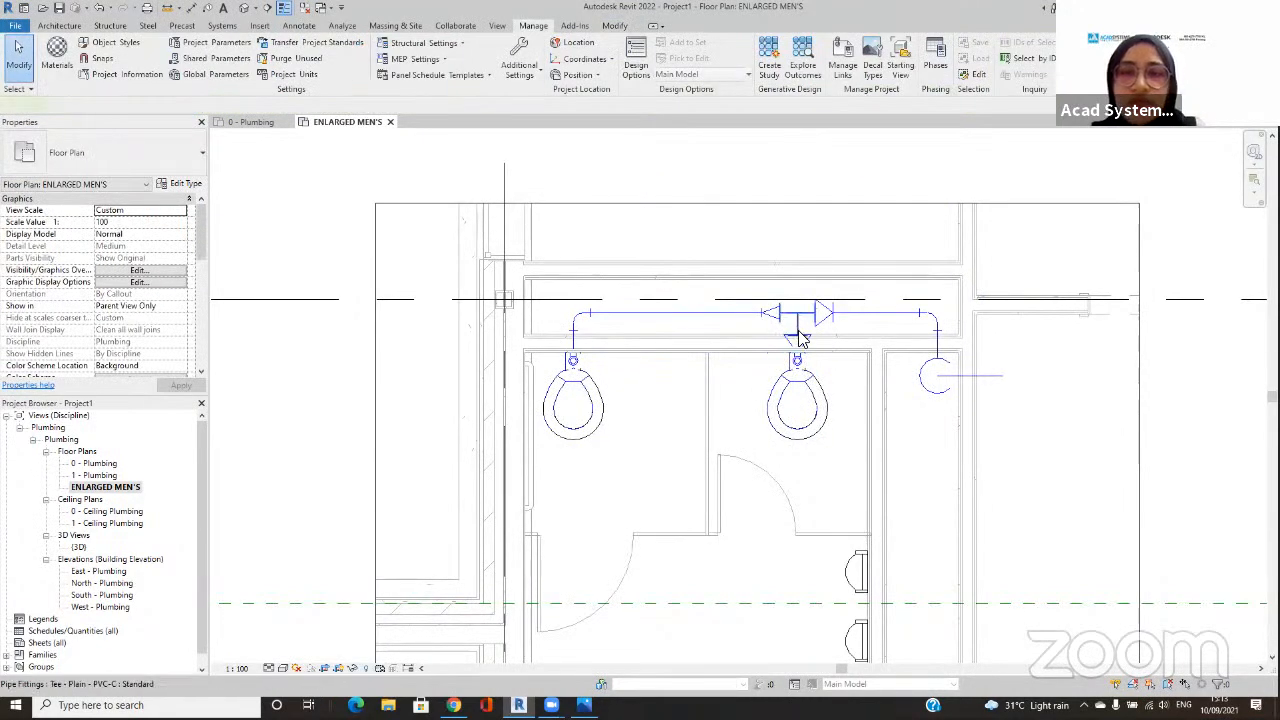
Step: Check the new tee's type, and open a 3D selection box around the short Standard pipes at both ends of the run
left_click(798, 335)
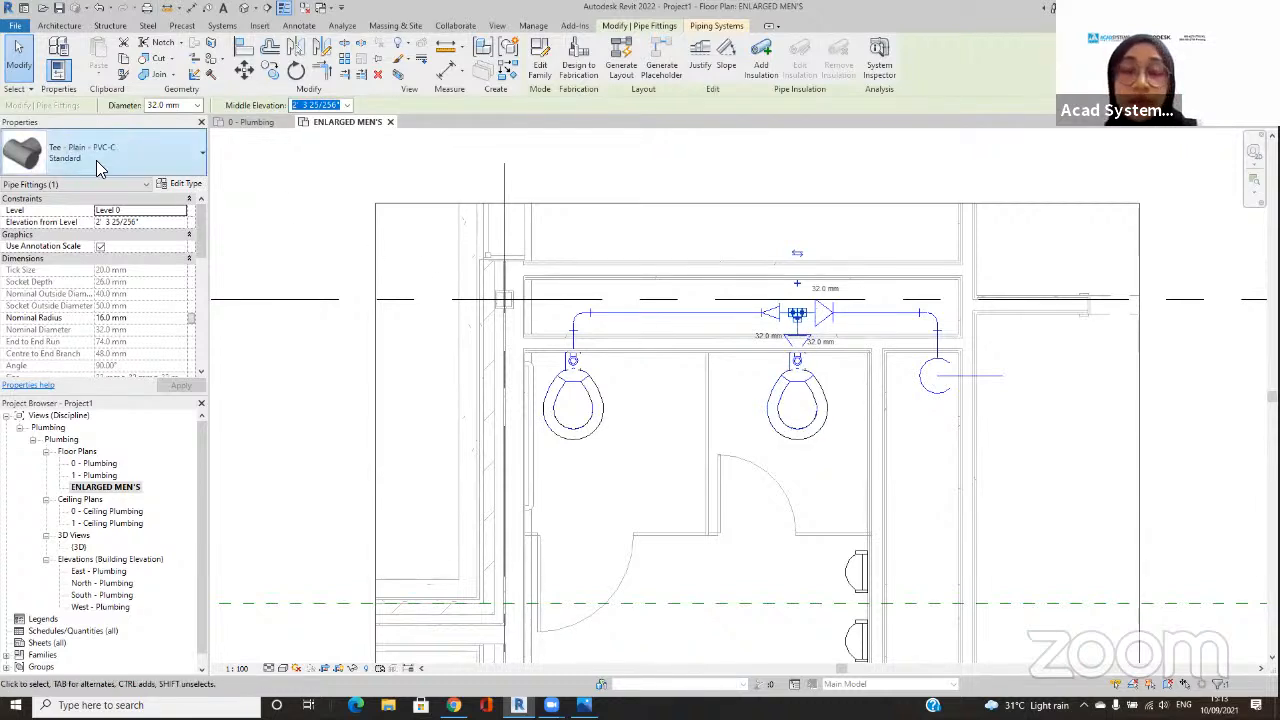
left_click(838, 336)
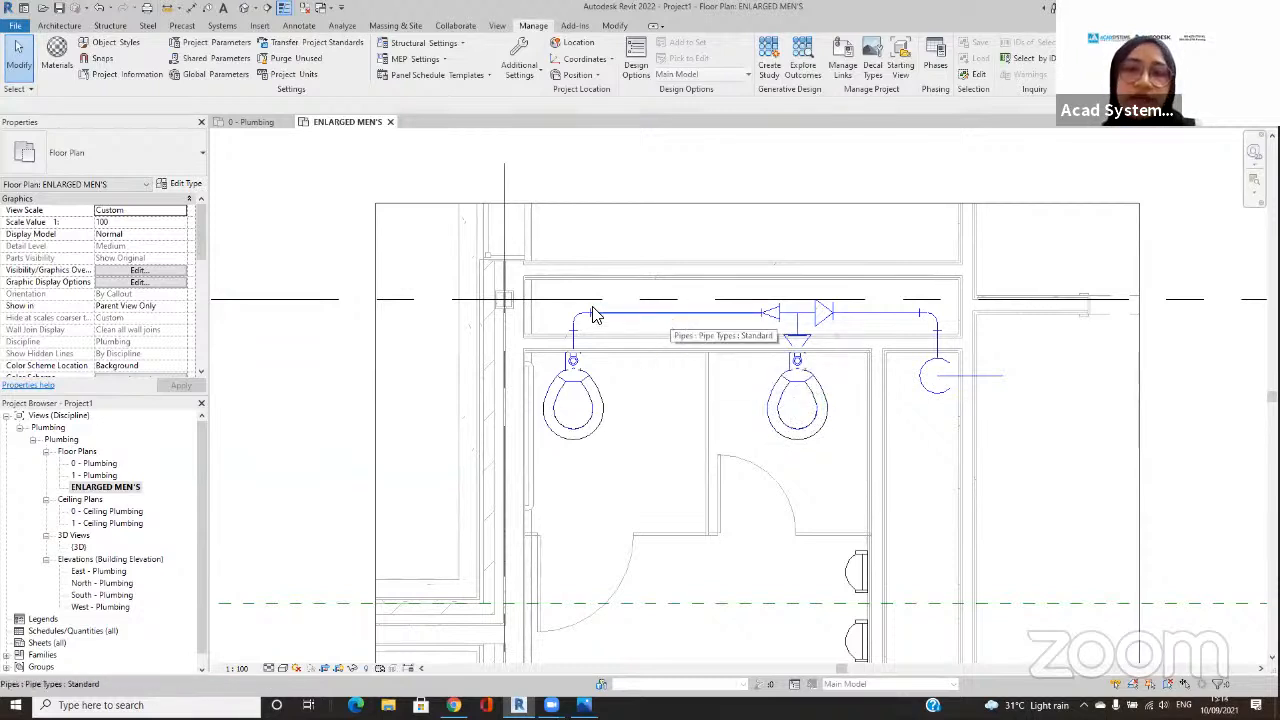
left_click(571, 343)
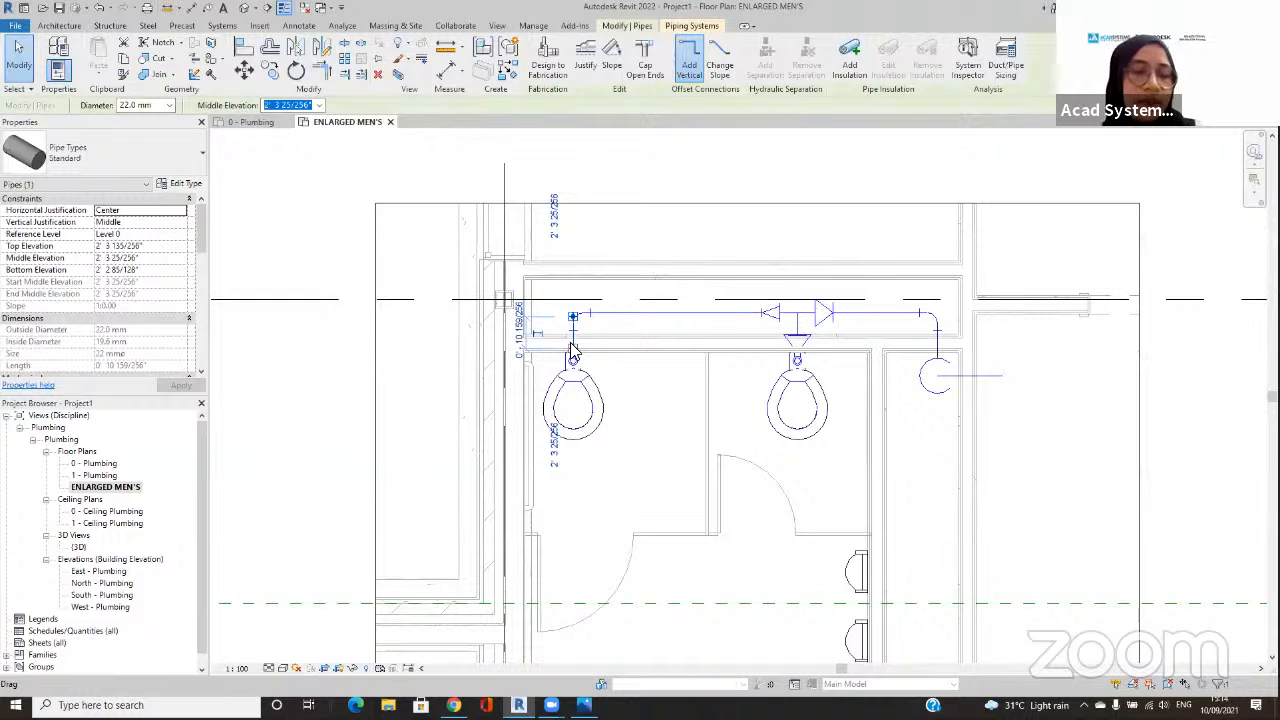
left_click(936, 338, "ctrl")
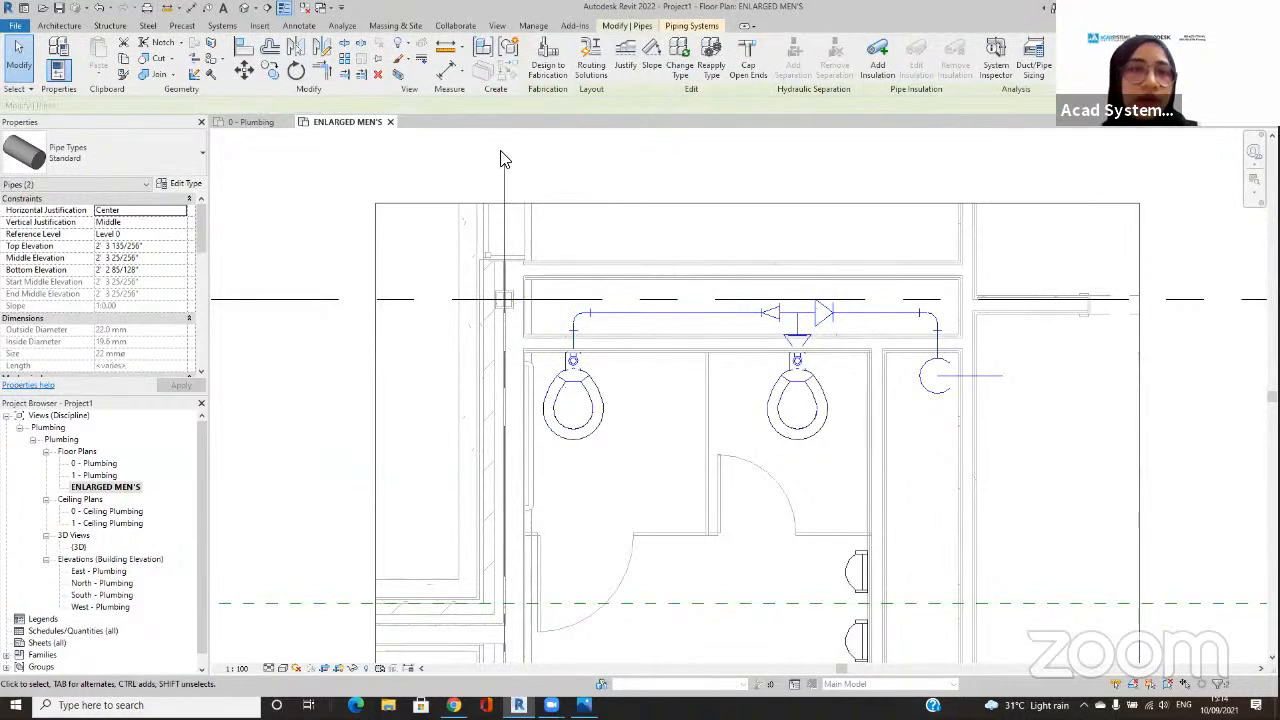
left_click(398, 78)
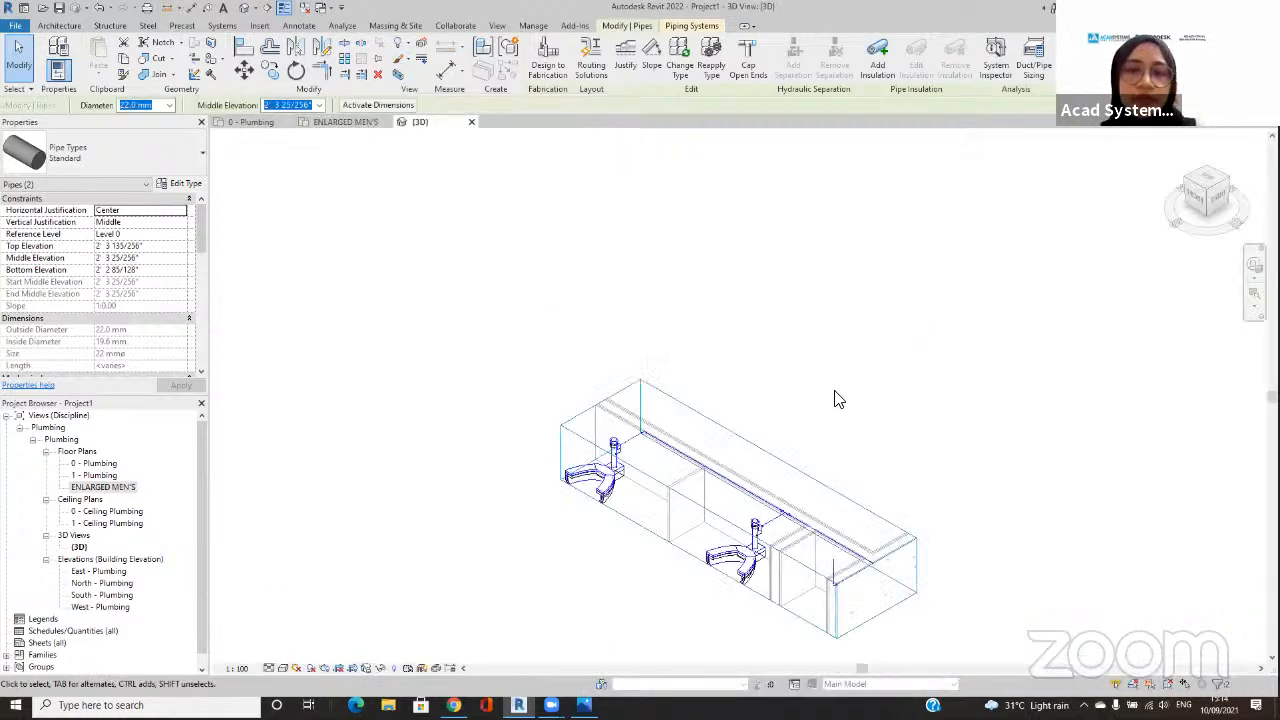
Step: Enlarge the 3D section box forward, upward and down below the floor to enclose both water closets fully
middle_click_drag(694, 500, 815, 370)
left_click(684, 427)
left_click_drag(815, 370, 839, 356)
left_click_drag(711, 385, 703, 321)
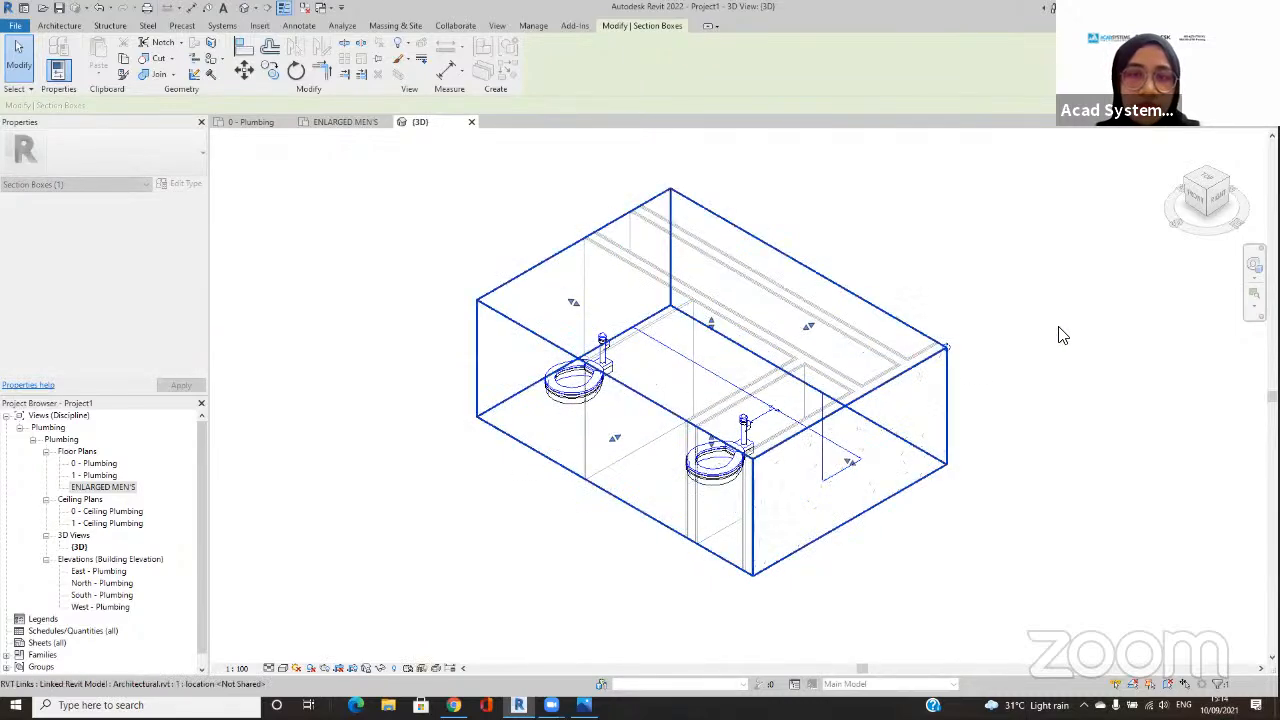
left_click_drag(716, 337, 716, 287)
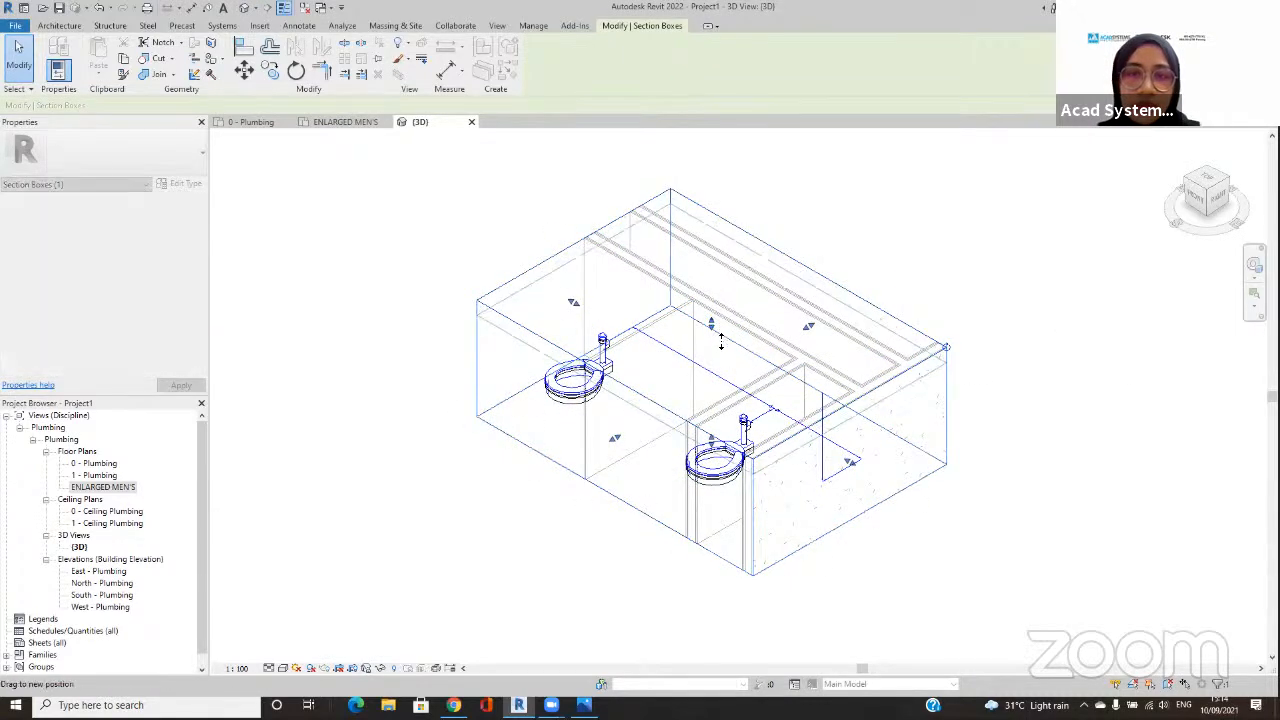
left_click_drag(723, 497, 722, 549)
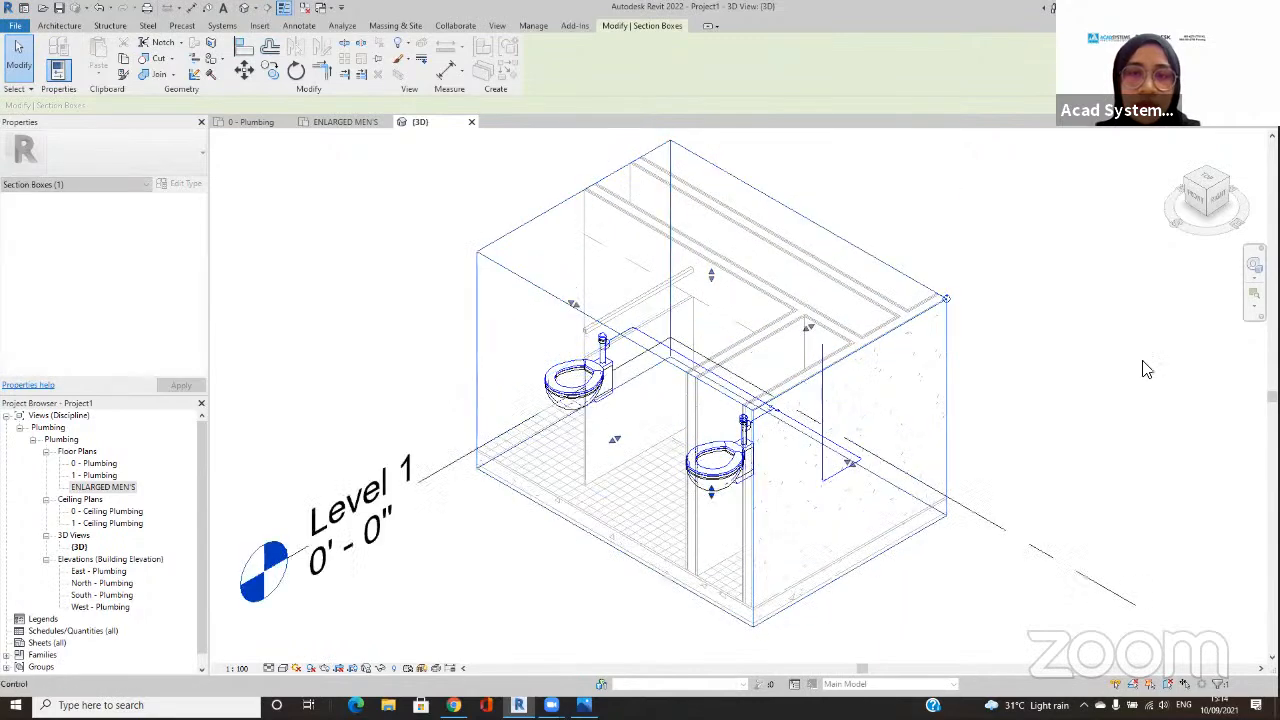
Step: Orbit the 3D view towards the front and set its detail level to Fine
left_click(1250, 270)
left_click_drag(1001, 391, 880, 403)
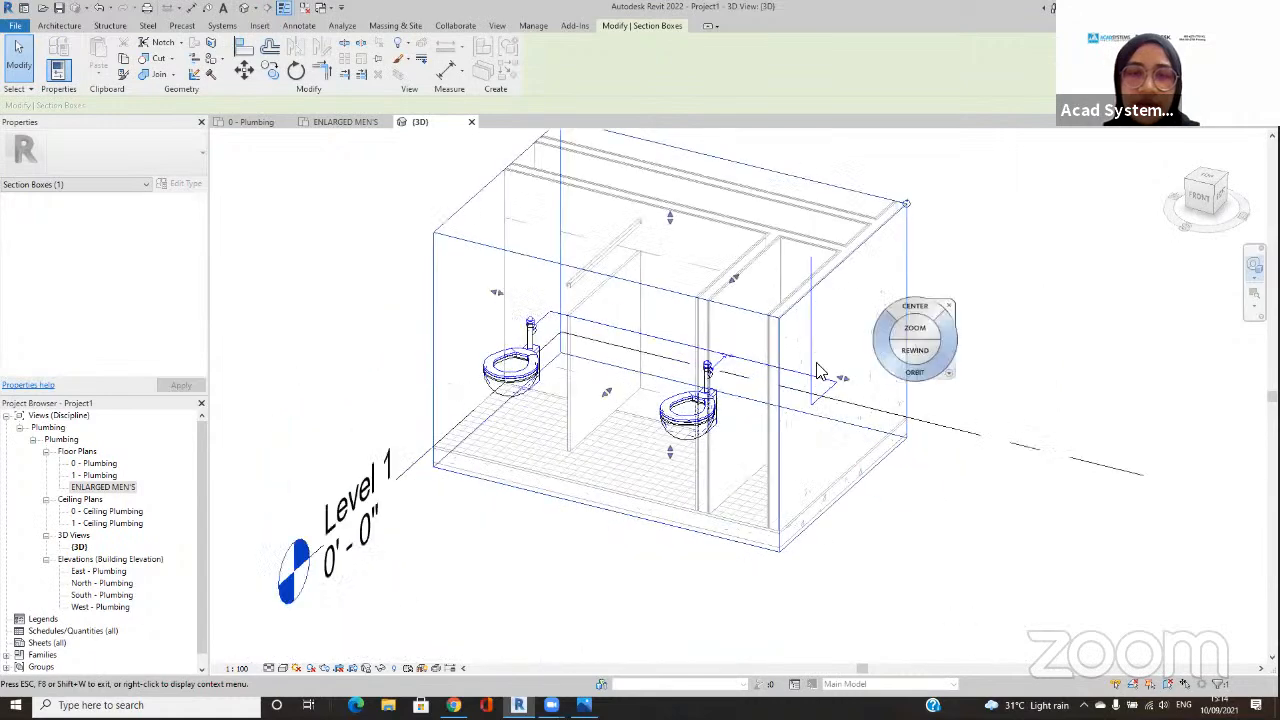
left_click(19, 62)
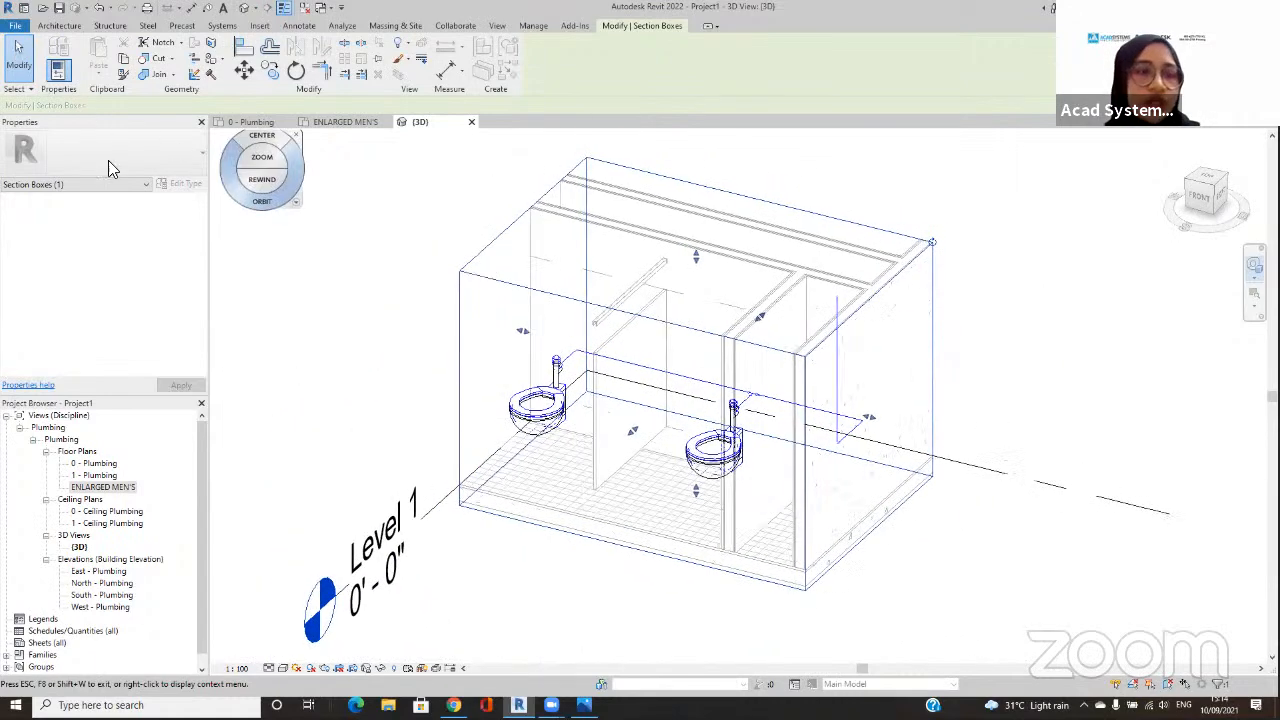
left_click(269, 668)
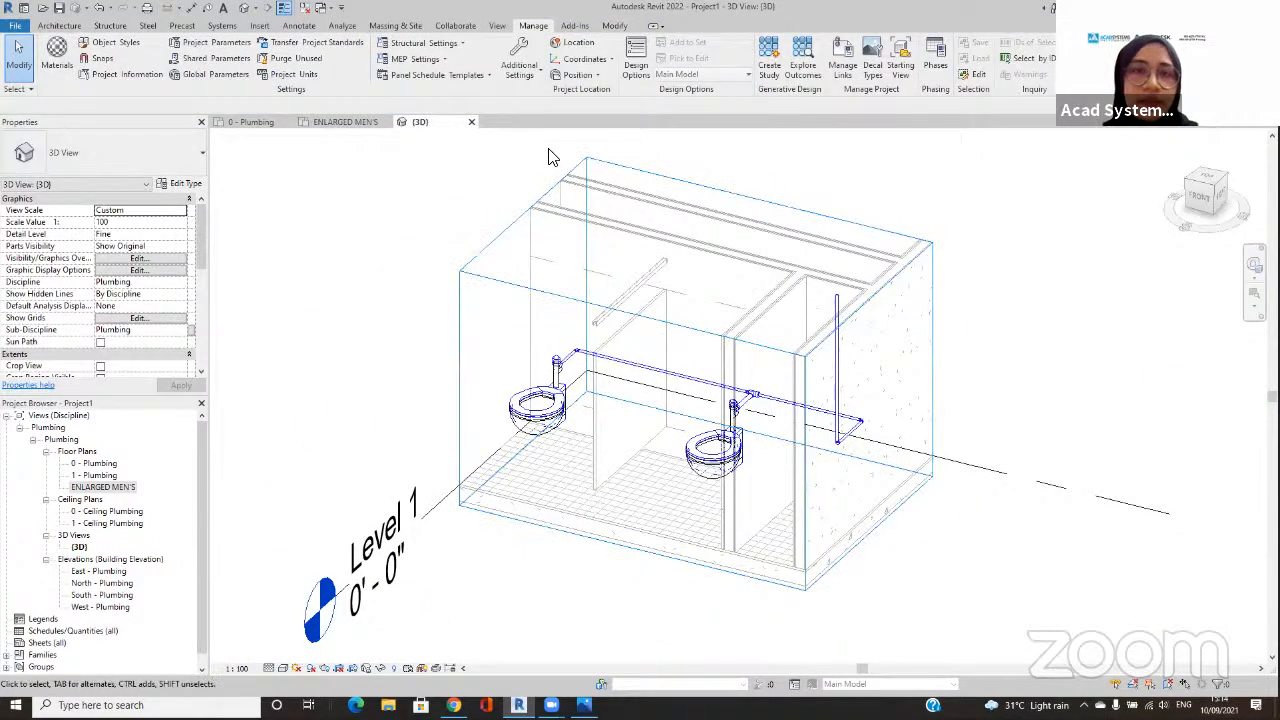
scroll(766, 404, "up", 5)
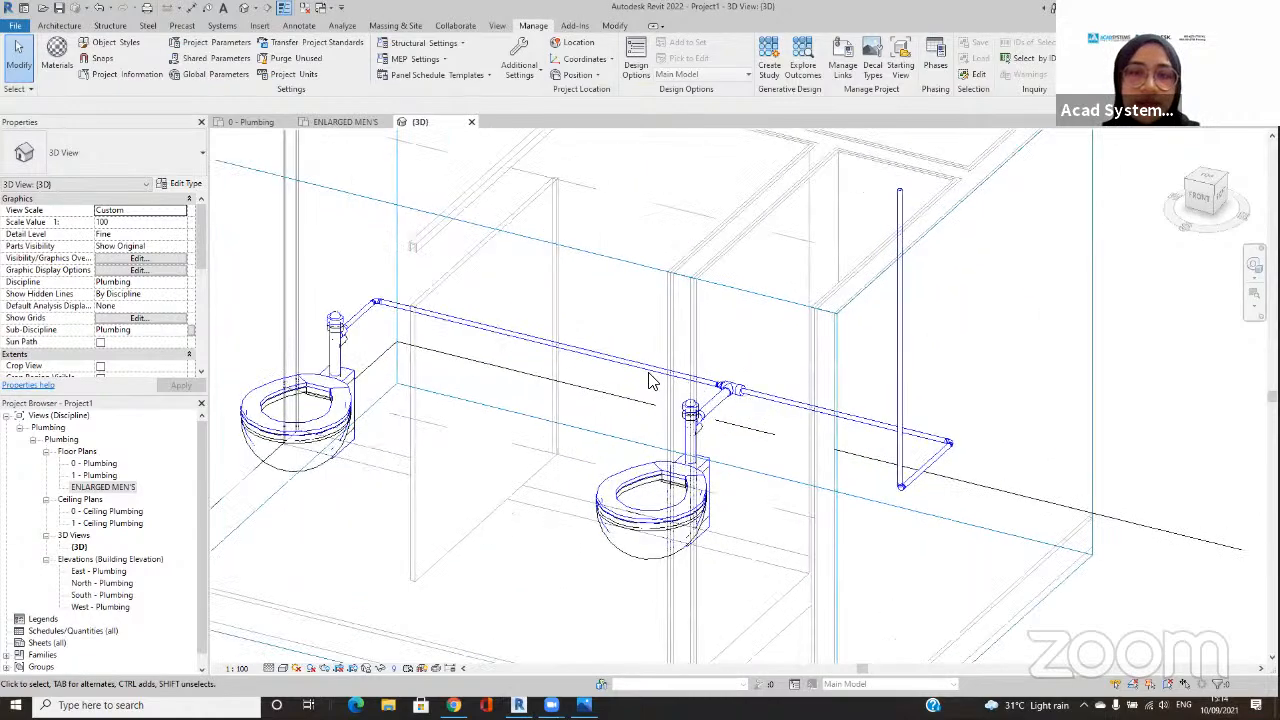
scroll(756, 405, "down", 5)
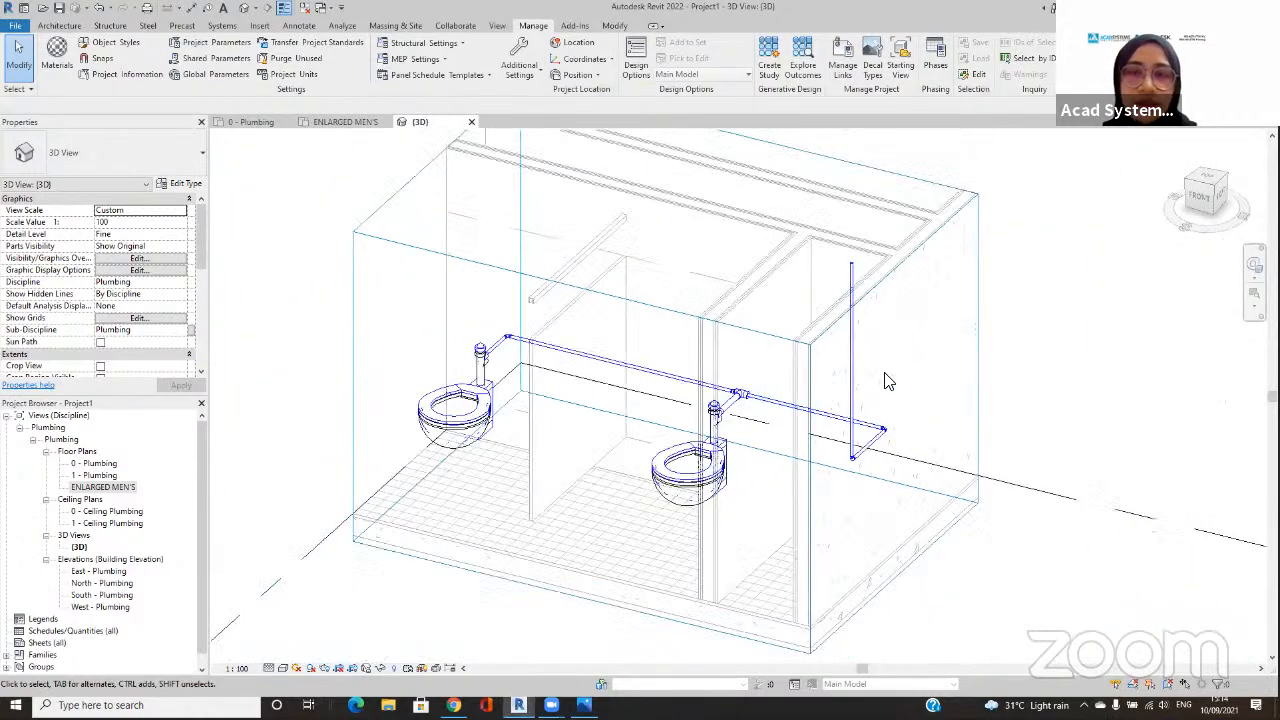
Step: Extend the section box above the riser, past the shaft and forward over the lavatories and urinals
left_click(858, 302)
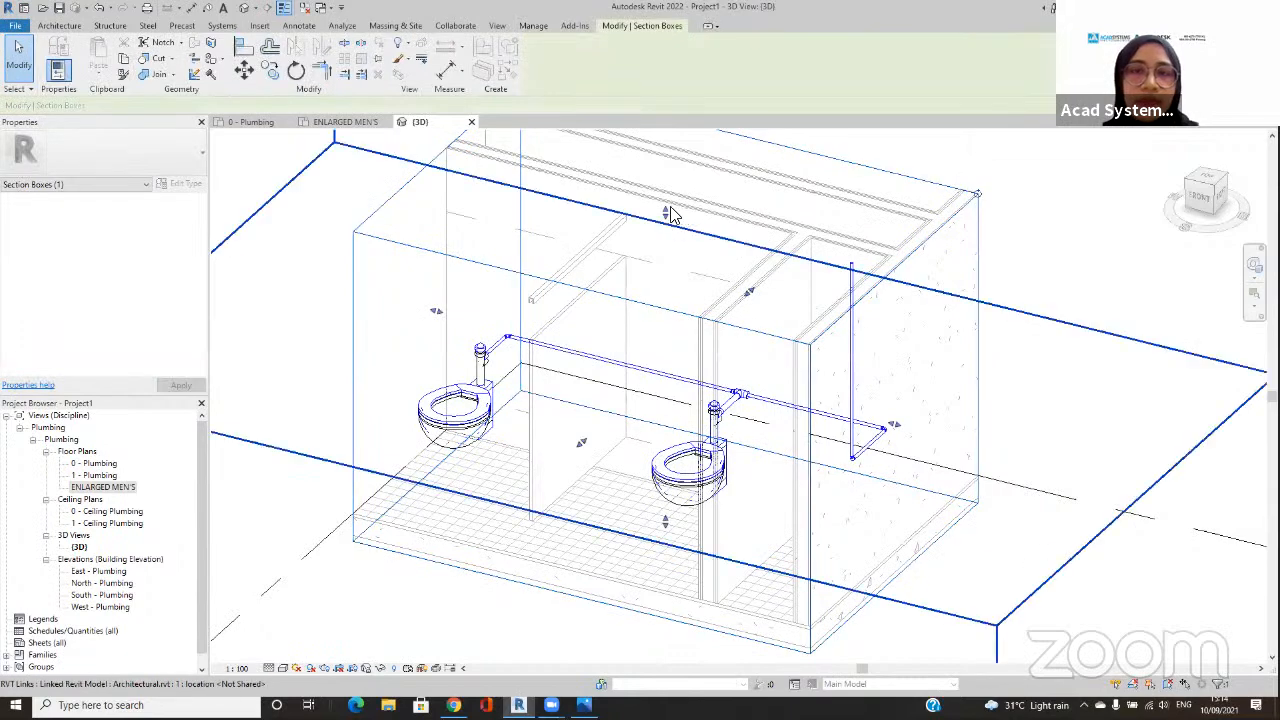
middle_click_drag(662, 140, 665, 210, "shift")
scroll(671, 223, "down", 2)
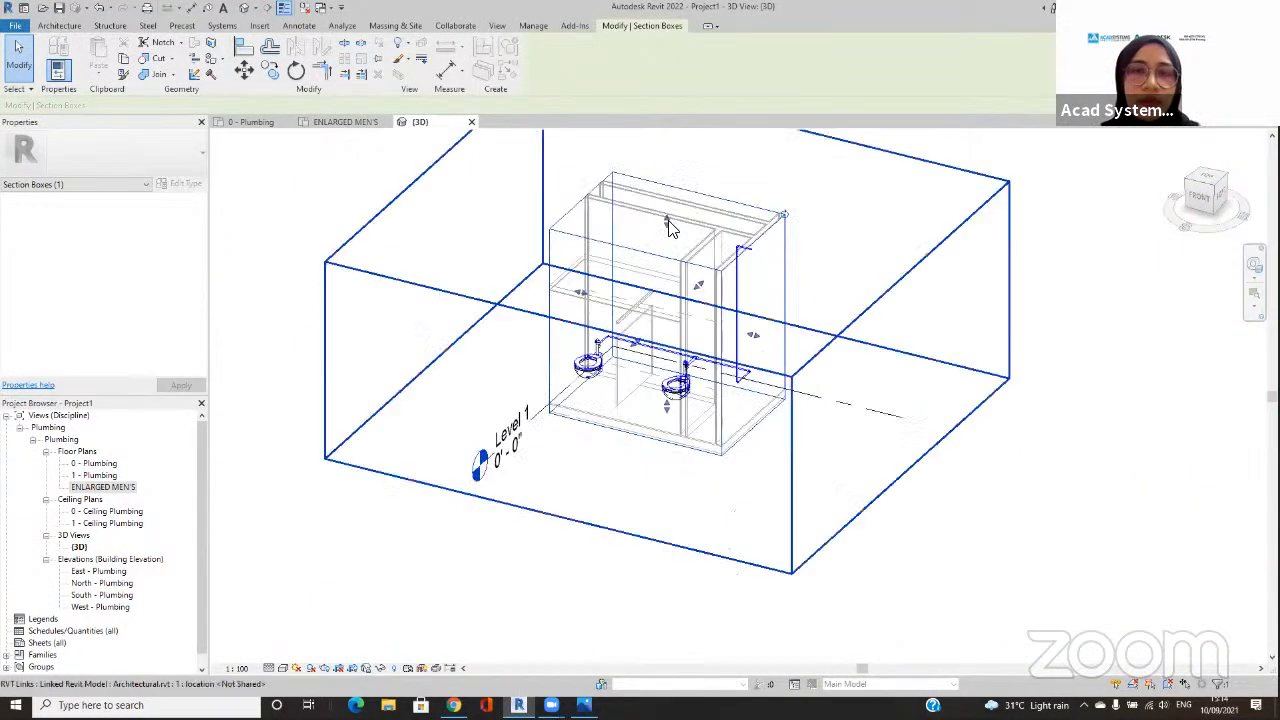
left_click_drag(754, 335, 887, 375)
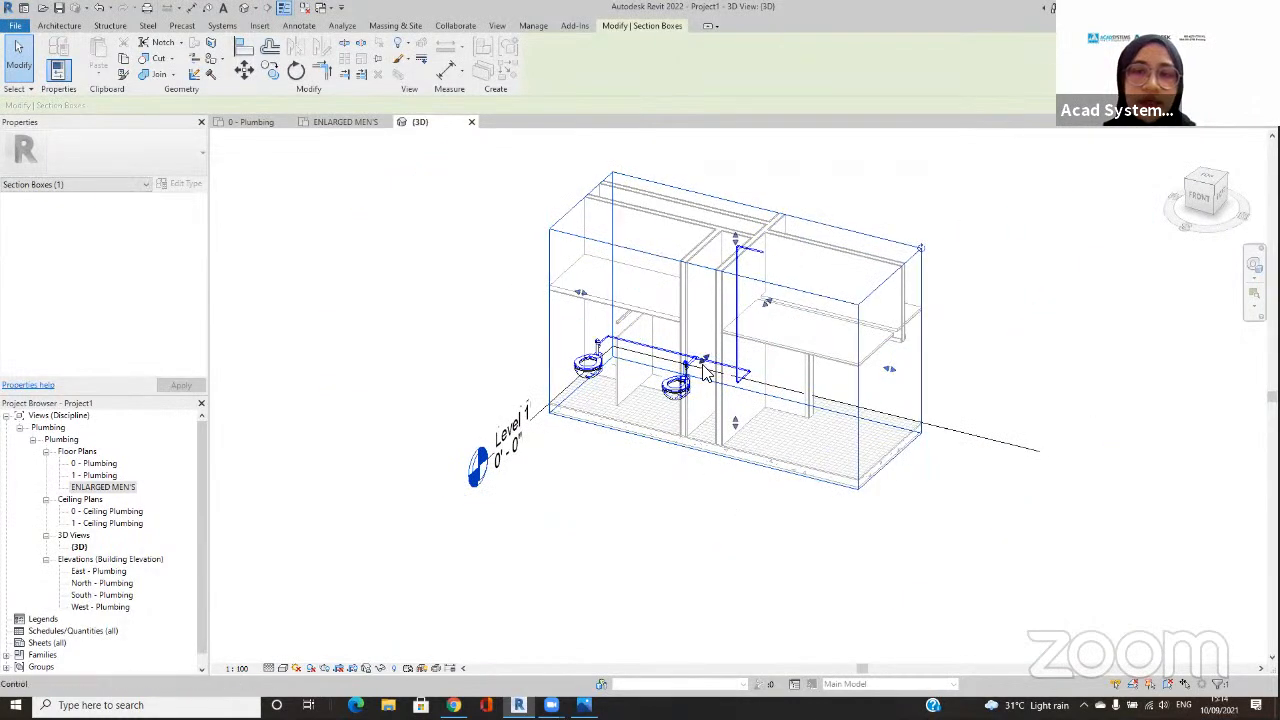
mouse_move(703, 368)
left_mouse_down()
mouse_move(640, 420)
mouse_move(549, 536)
mouse_move(554, 563)
mouse_move(560, 520)
left_mouse_up()
left_click_drag(577, 470, 601, 450)
left_click(530, 582)
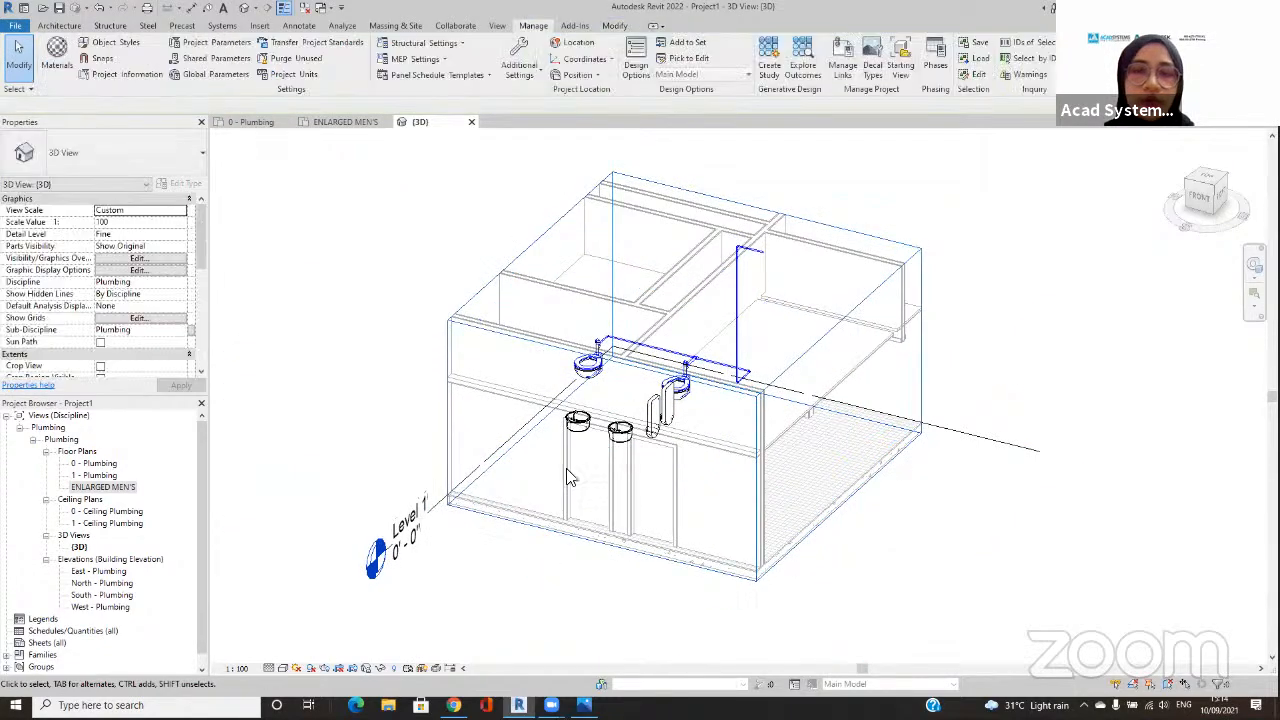
scroll(385, 315, "up", 2)
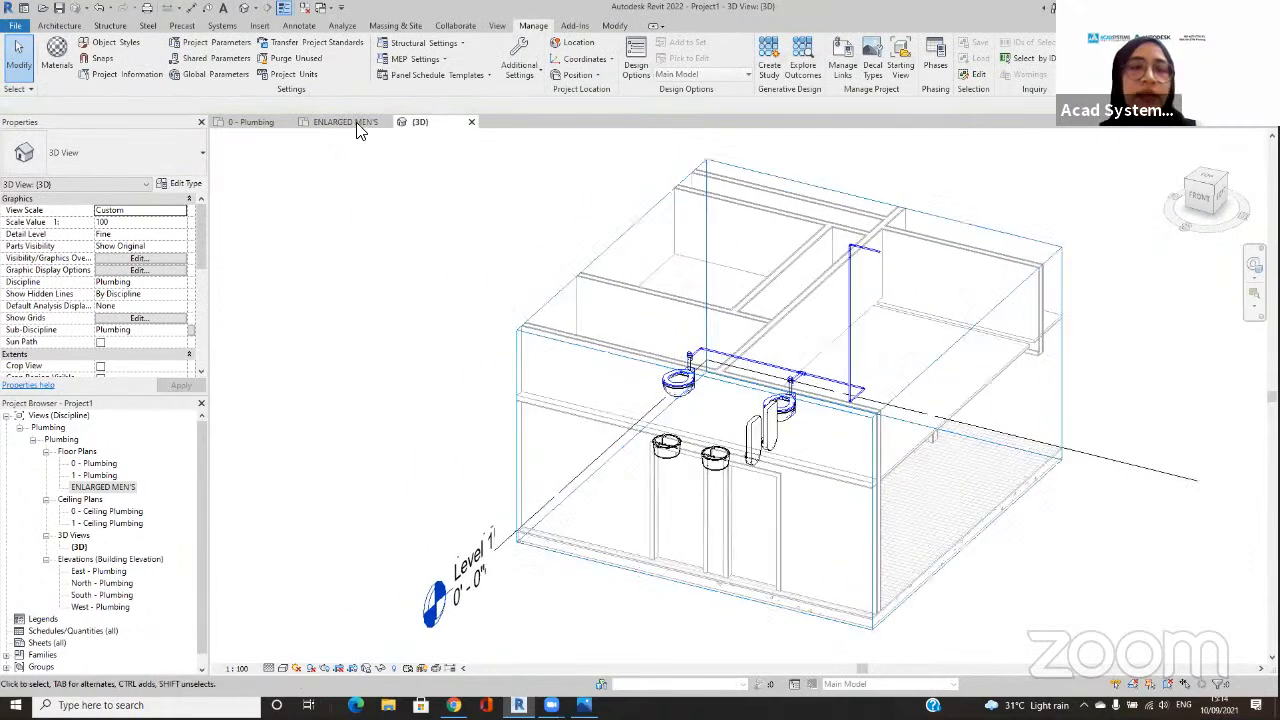
Step: Return to the ENLARGED MEN'S floor plan and close the 0 - Plumbing view
left_click(356, 122)
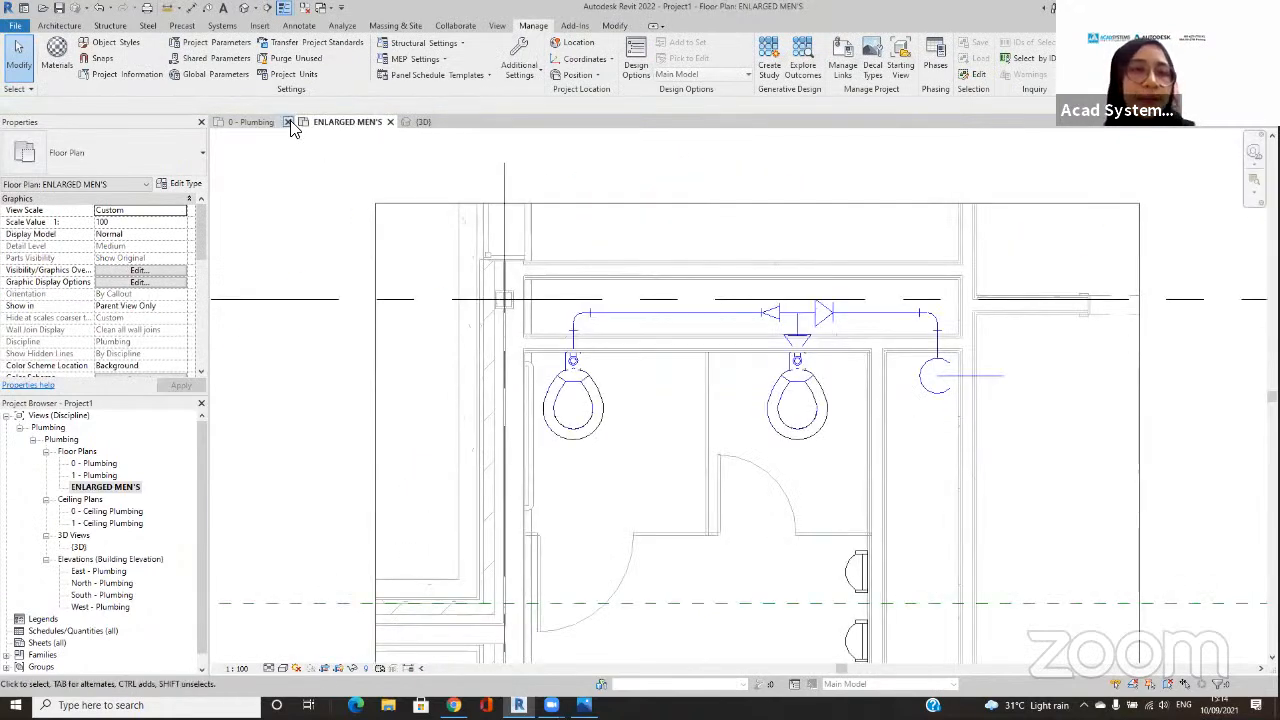
left_click(288, 122)
scroll(856, 434, "down", 3)
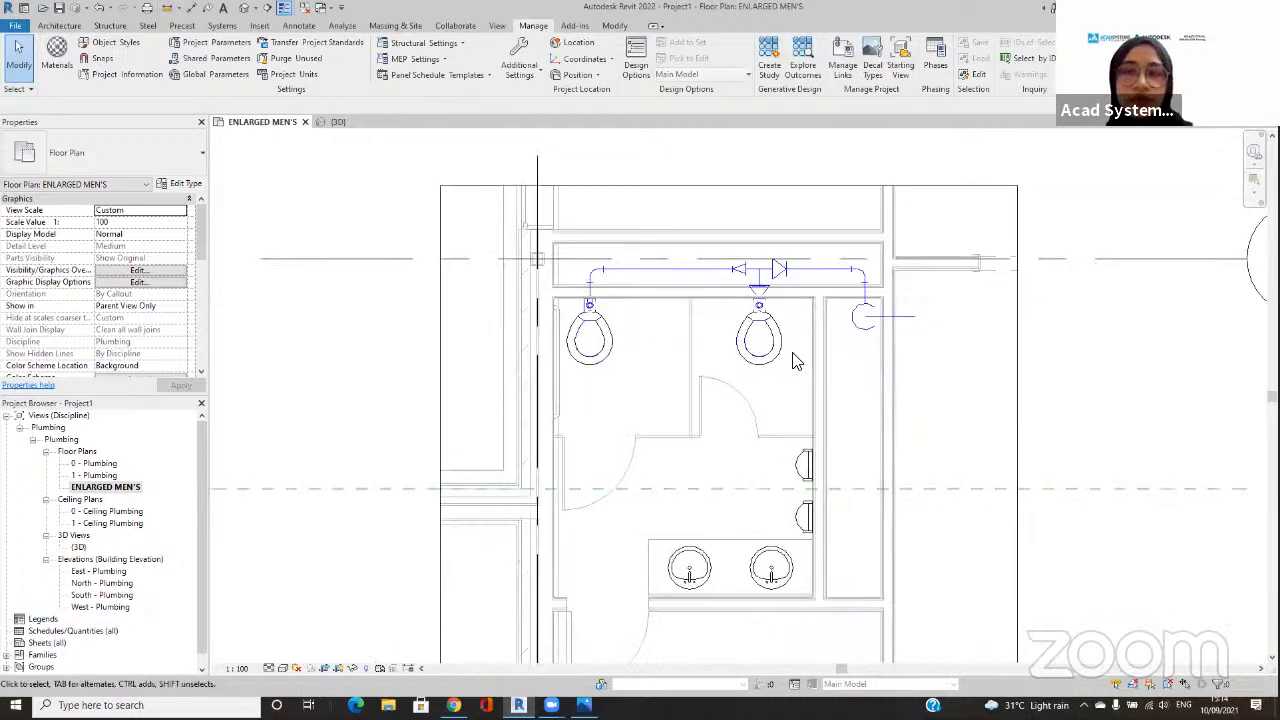
Step: Select the upper urinal inside the linked architectural model and examine its mechanical properties
left_click(806, 468)
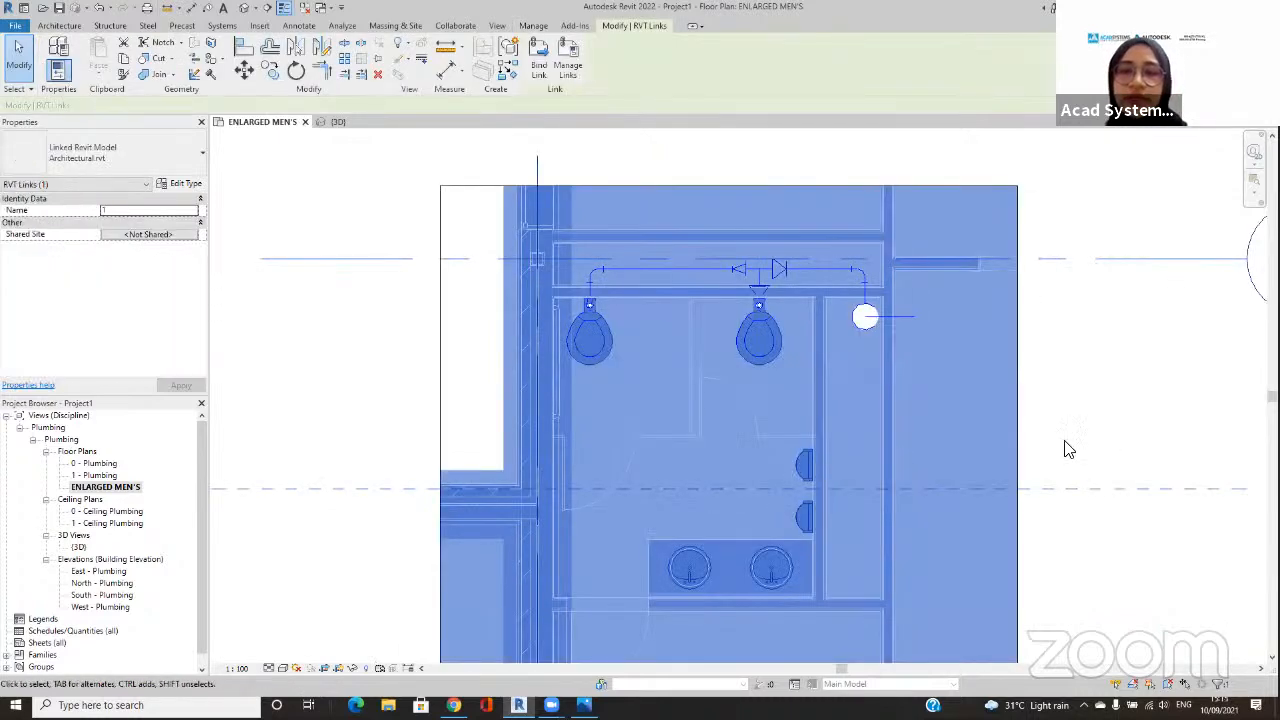
left_click(1089, 440)
middle_click_drag(808, 486, 772, 448)
scroll(772, 447, "up", 2)
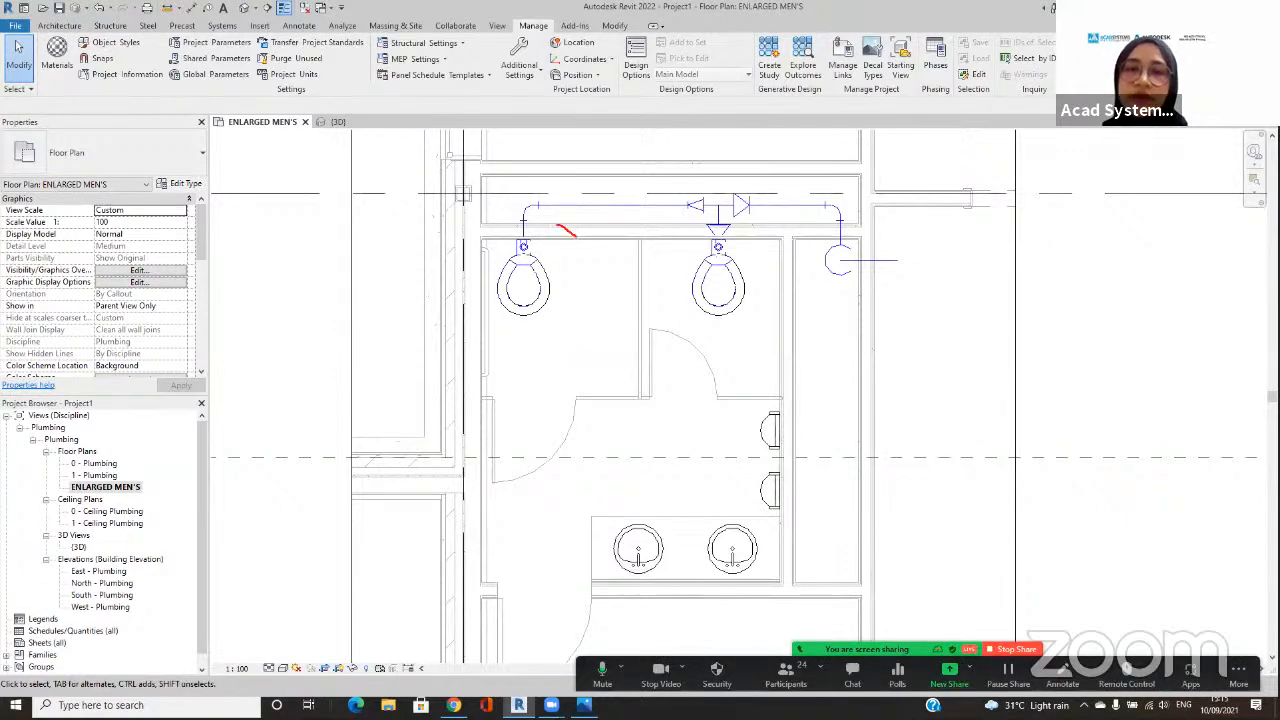
left_click_drag(469, 314, 565, 256)
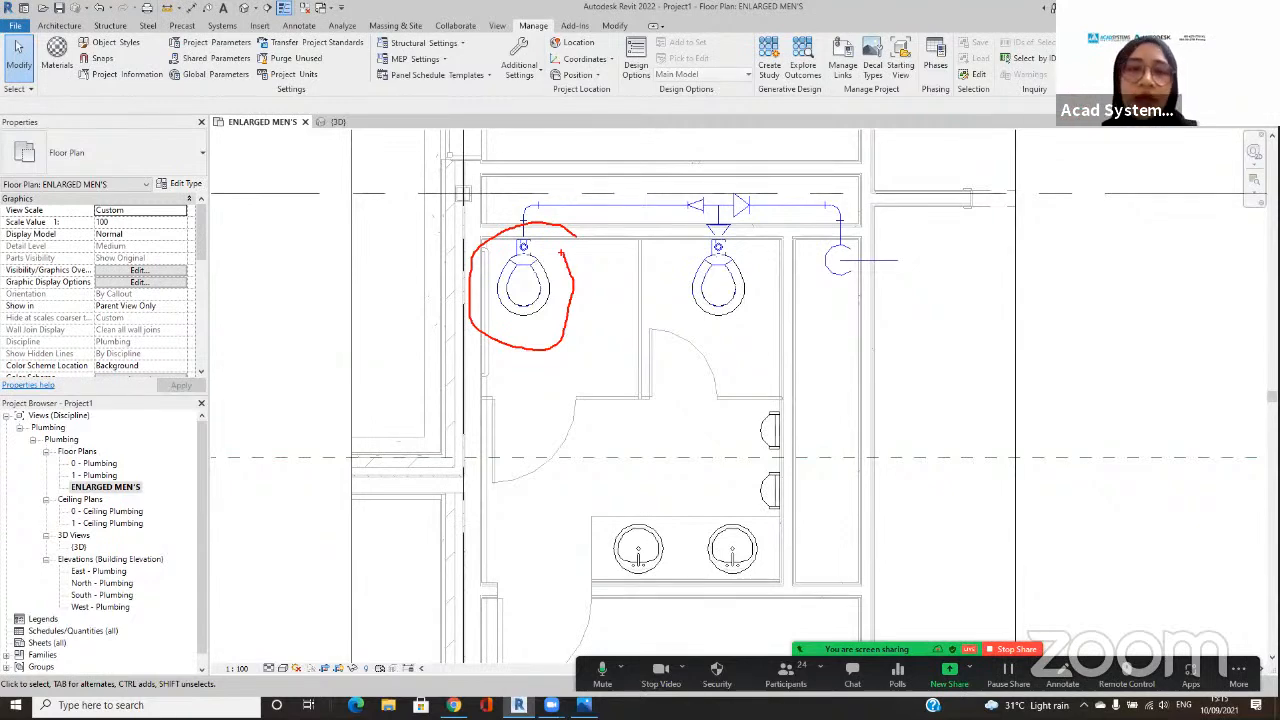
key("Escape")
left_click(774, 424)
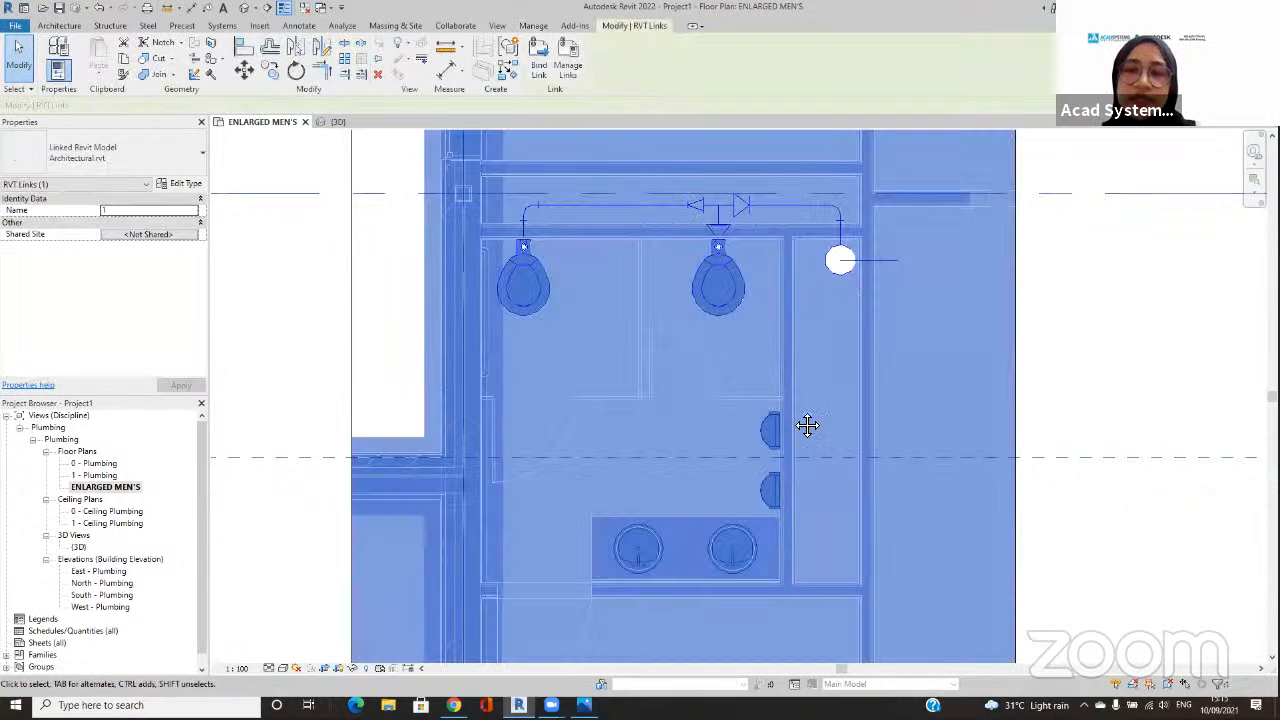
scroll(988, 340, "up", 3)
left_click(1078, 367)
key("Tab")
left_click(684, 400)
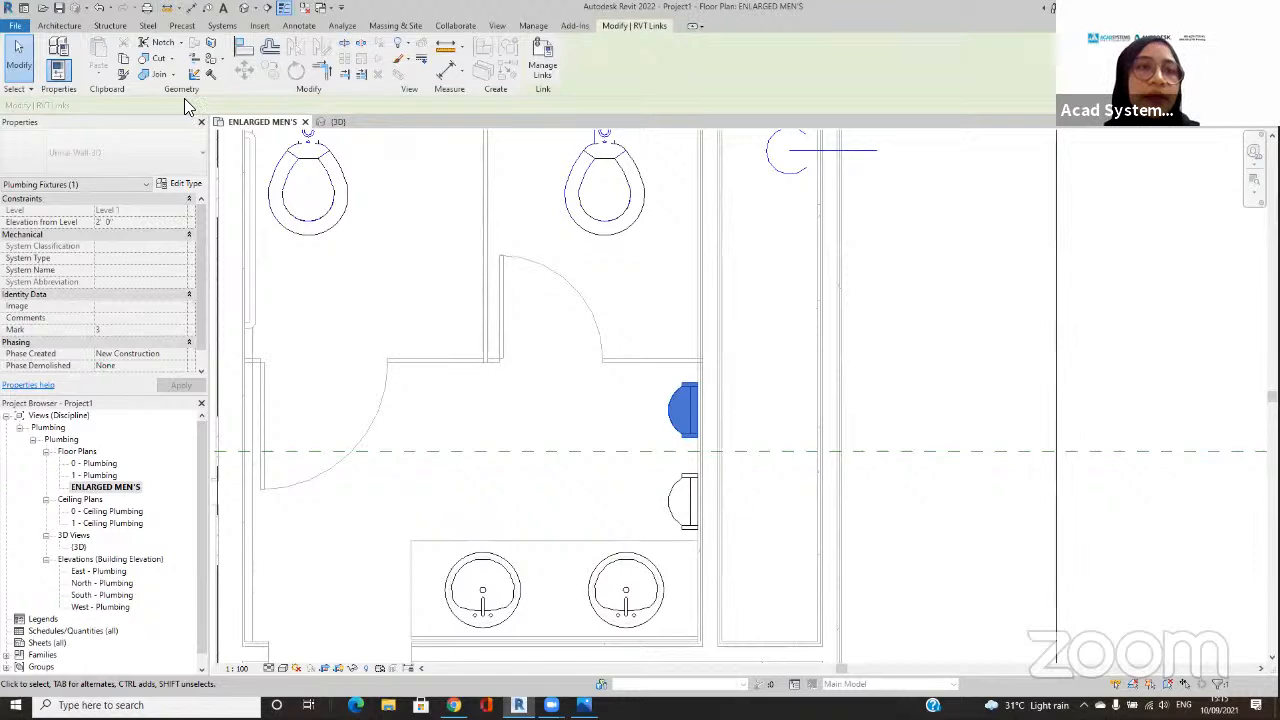
left_click(221, 28)
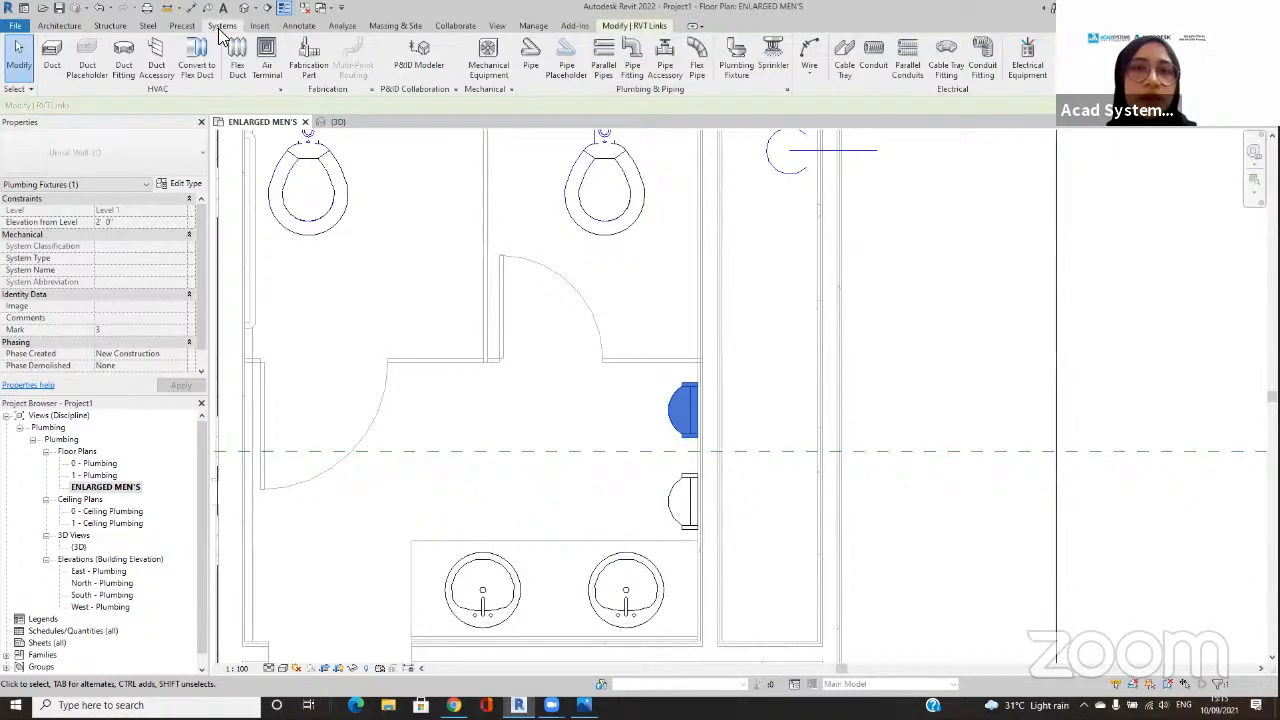
left_click(531, 55)
left_click(203, 158)
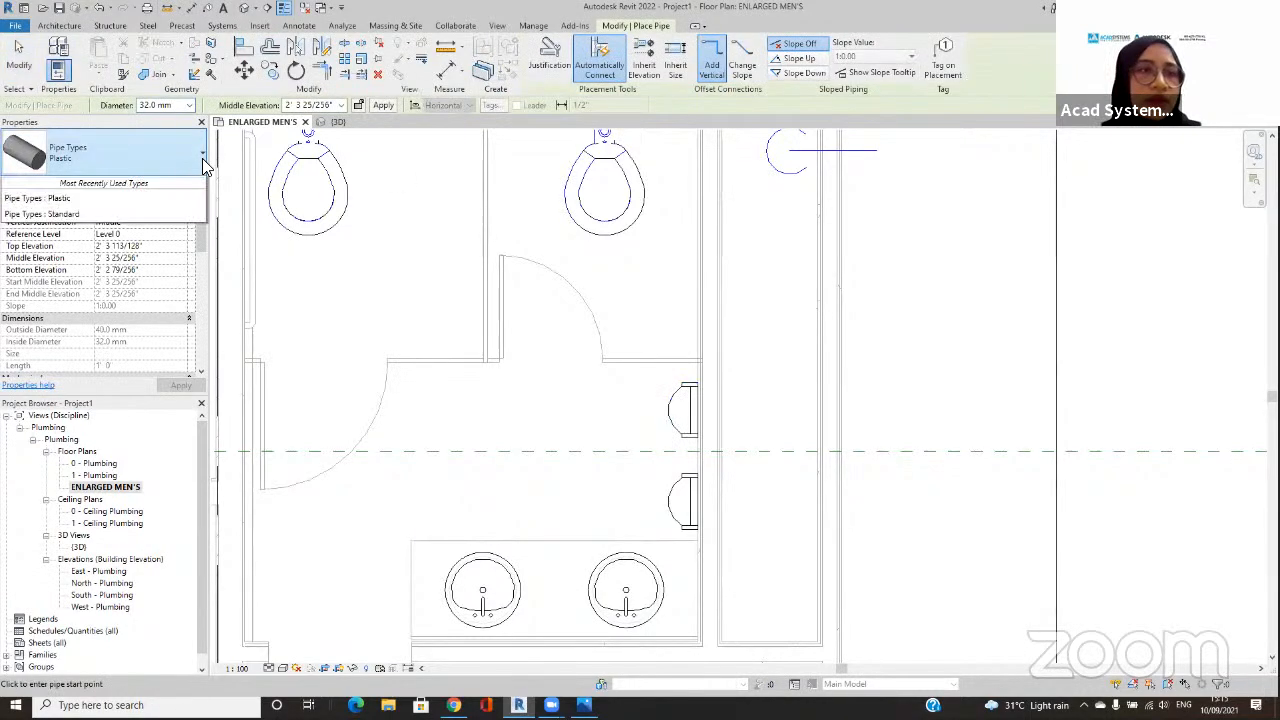
key("Escape")
key("Escape")
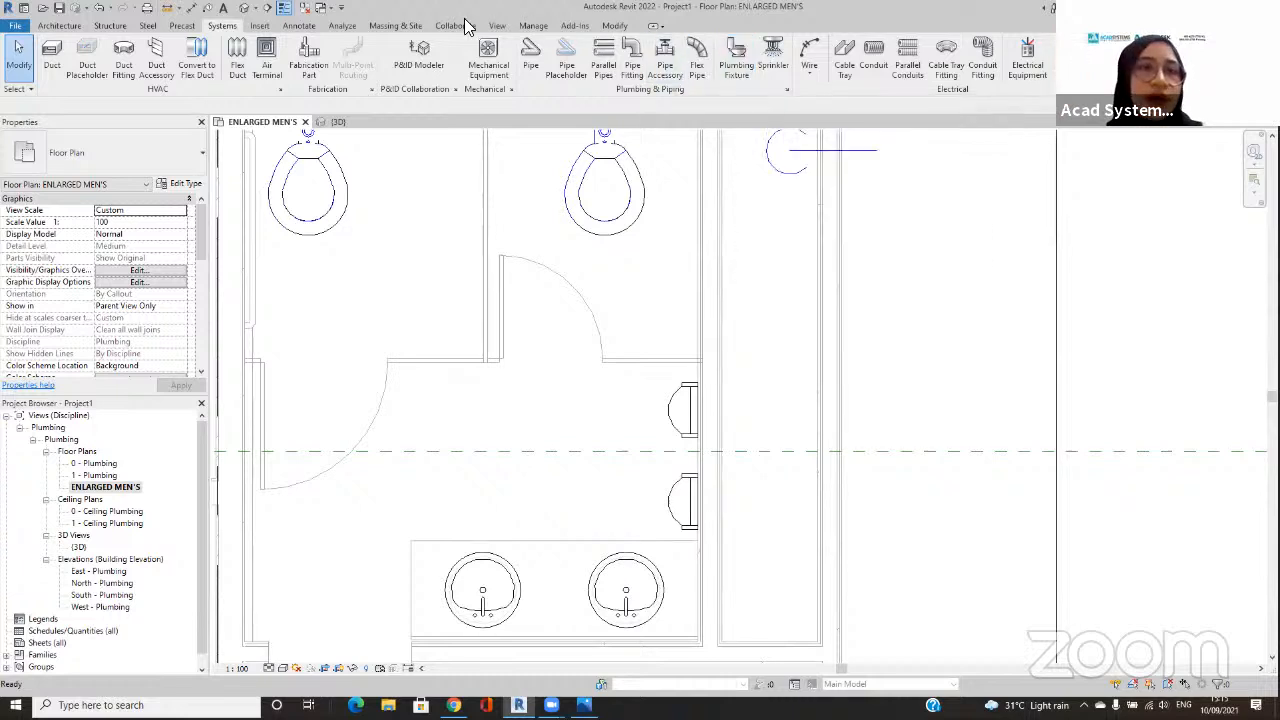
Step: Start loading a family and go up from the Steel Flanges folder to the US library folder
left_click(260, 26)
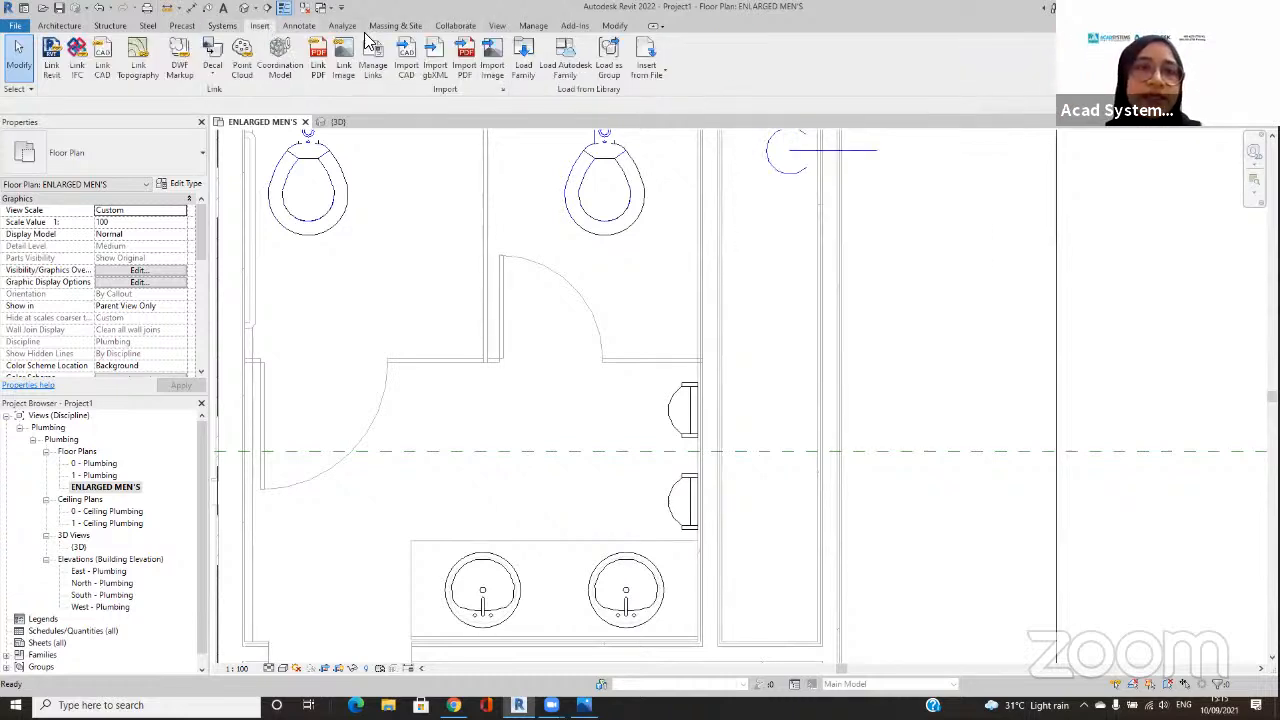
left_click(525, 70)
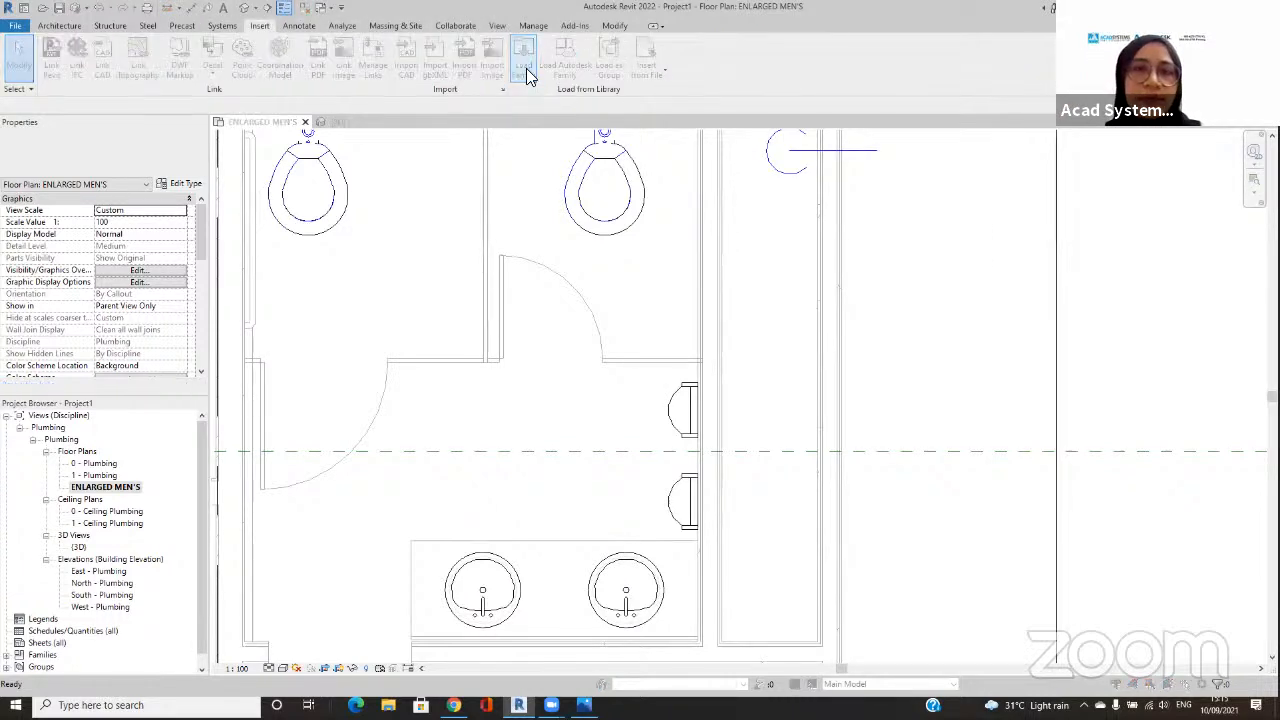
left_click(830, 94)
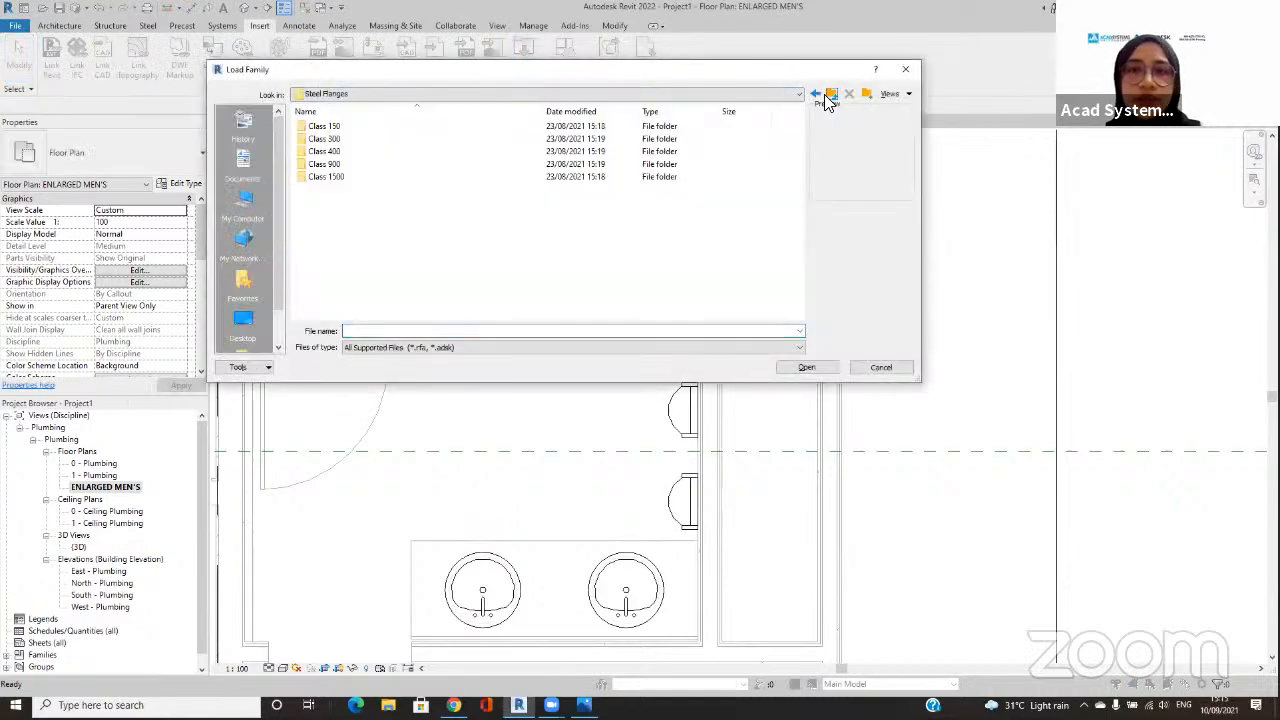
left_click(830, 94)
left_click(830, 94)
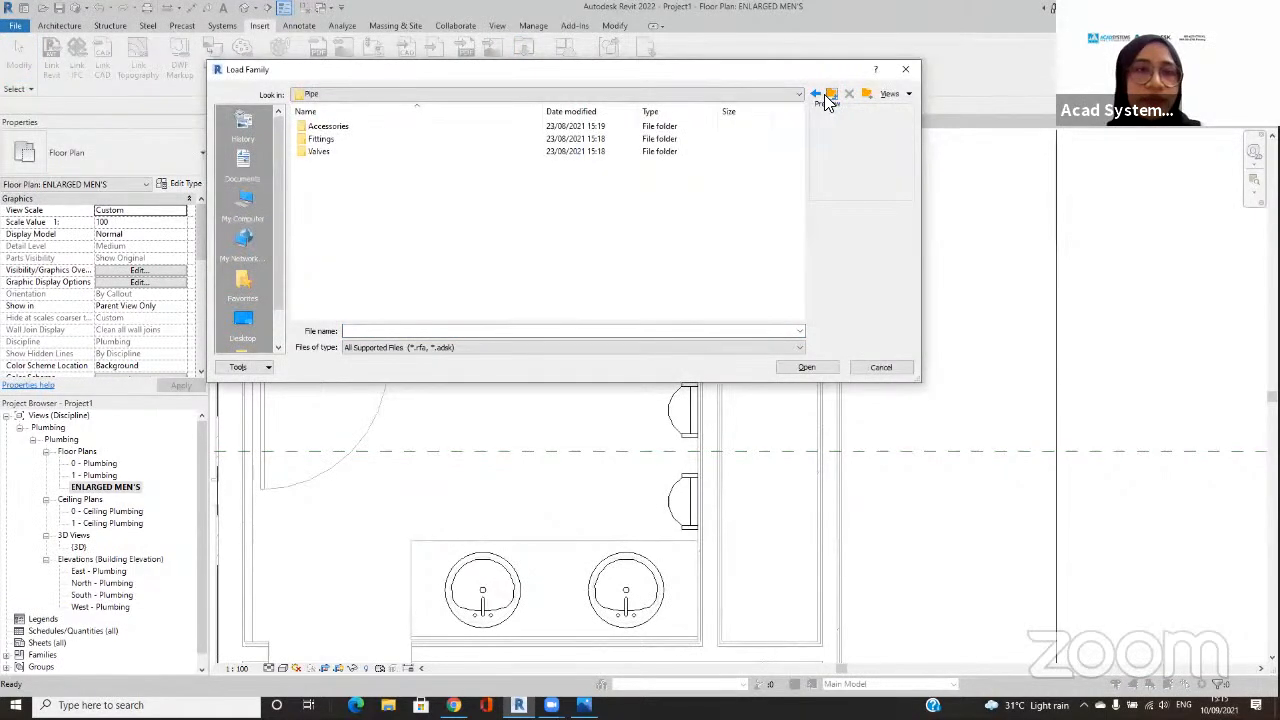
left_click(829, 96)
Step: Browse the family library to the Connectors folder under Plumbing, MEP, Fixtures
scroll(628, 222, "down", 6)
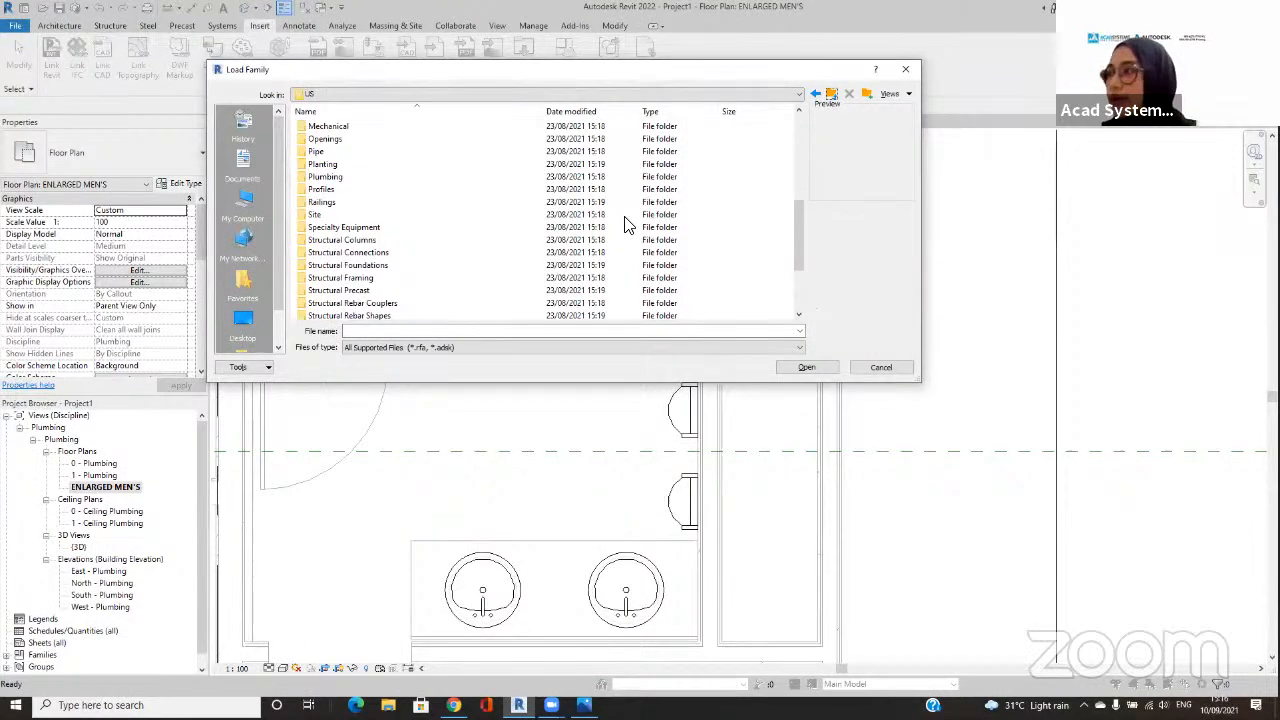
scroll(676, 226, "down", 2)
scroll(676, 226, "up", 2)
double_click(509, 177)
double_click(386, 138)
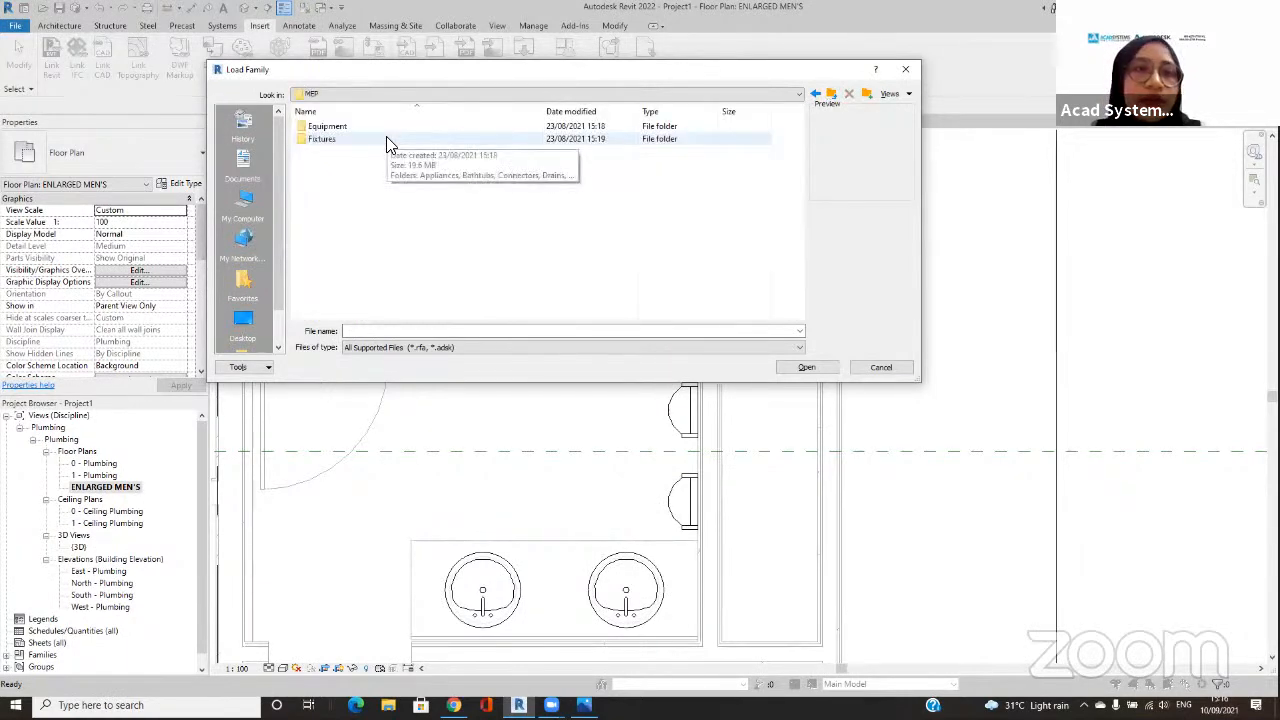
double_click(389, 140)
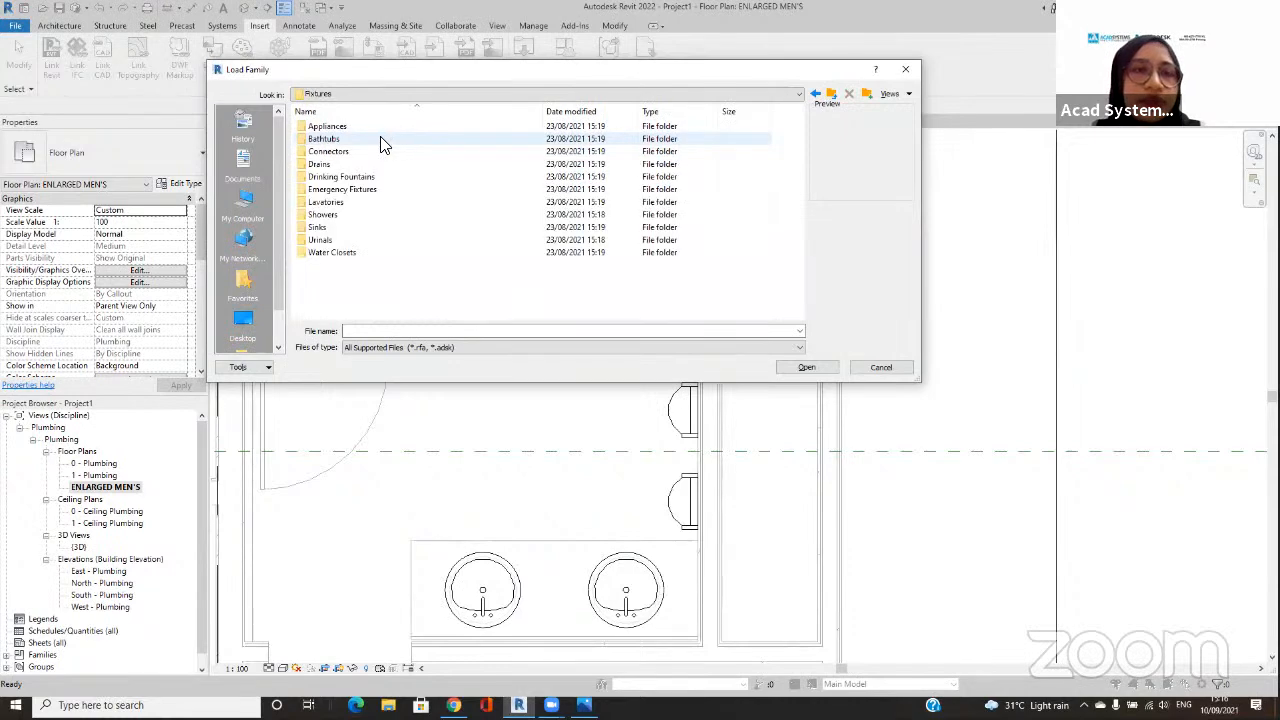
left_click_drag(309, 145, 367, 151)
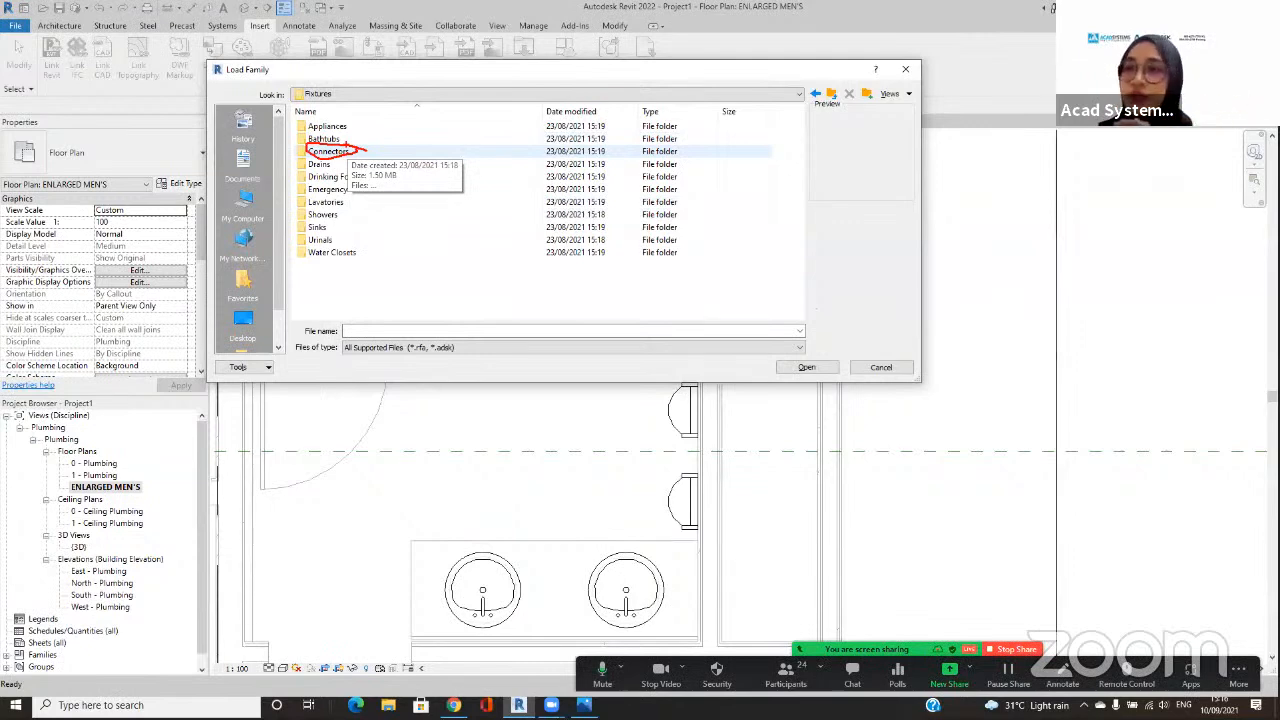
double_click(357, 155)
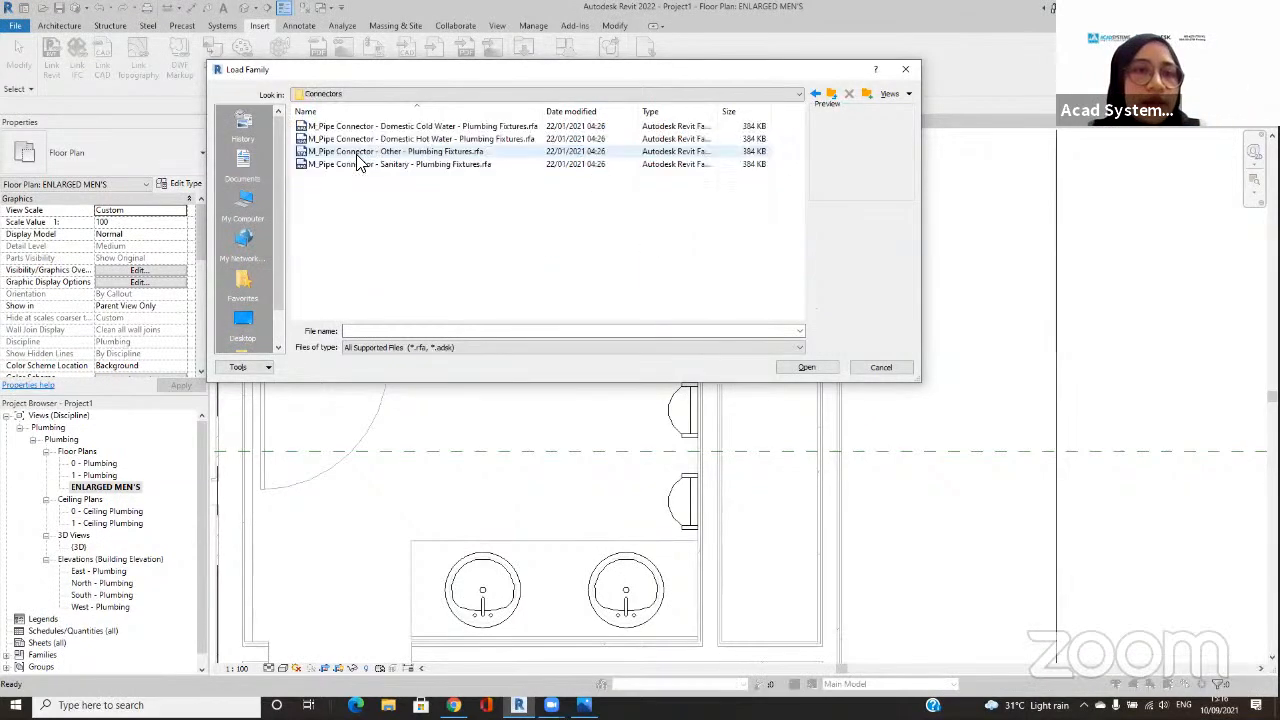
Step: Load the M_Pipe Connector plumbing fixture families for Domestic Cold Water, Domestic Hot Water and Sanitary
left_click(431, 127)
left_click(431, 139, "ctrl")
left_click(430, 165, "ctrl")
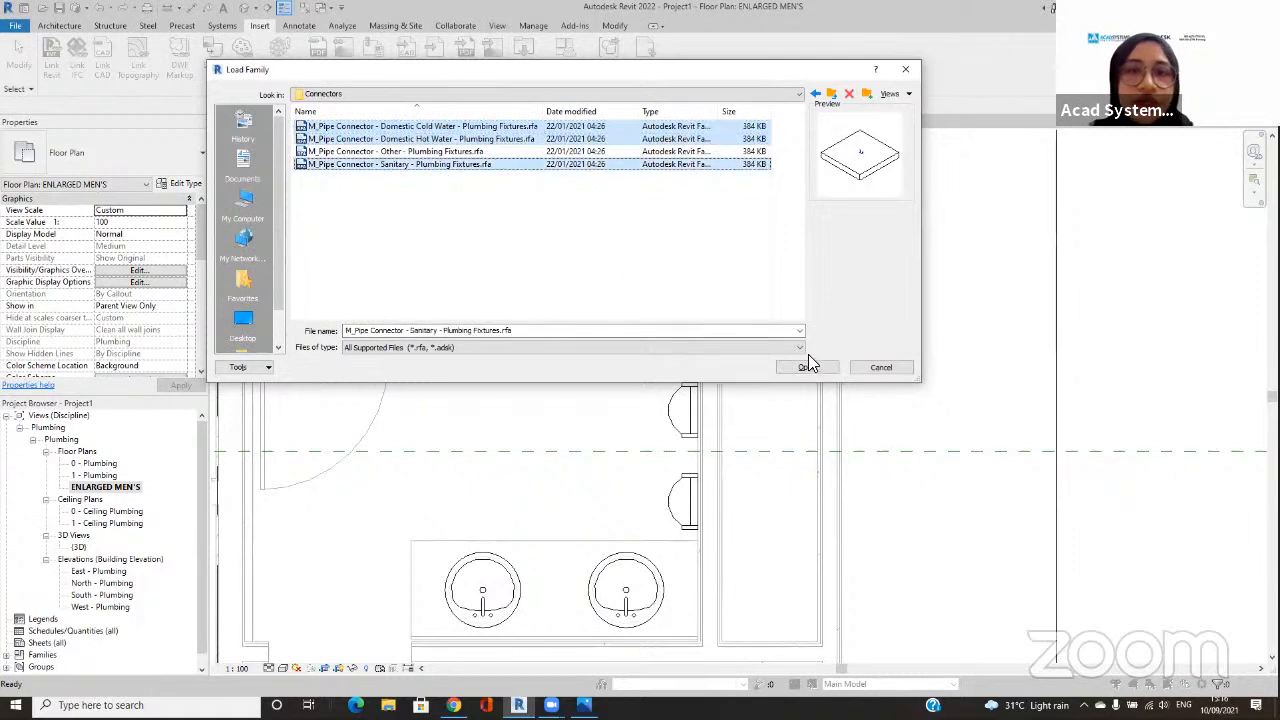
left_click(807, 367)
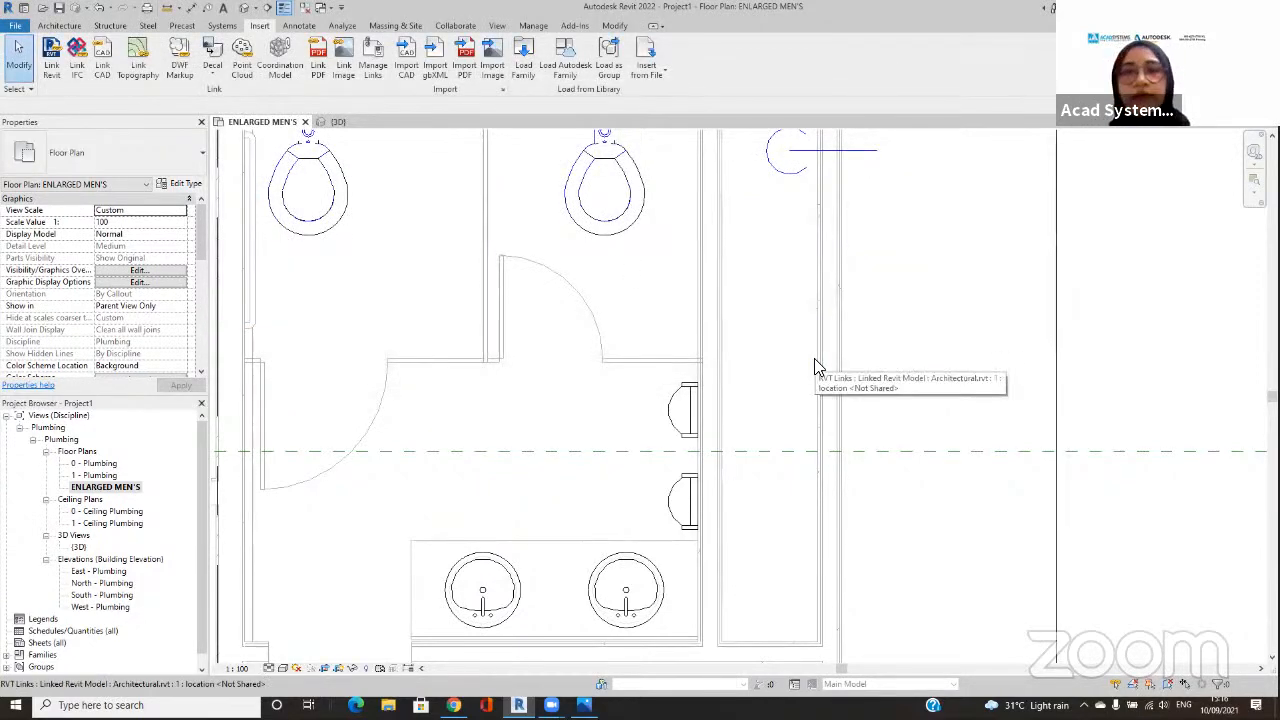
Step: Start placing a plumbing fixture with Tag on Placement off, using the Standard M_Pipe Connector - Domestic Cold Water type
left_click(228, 26)
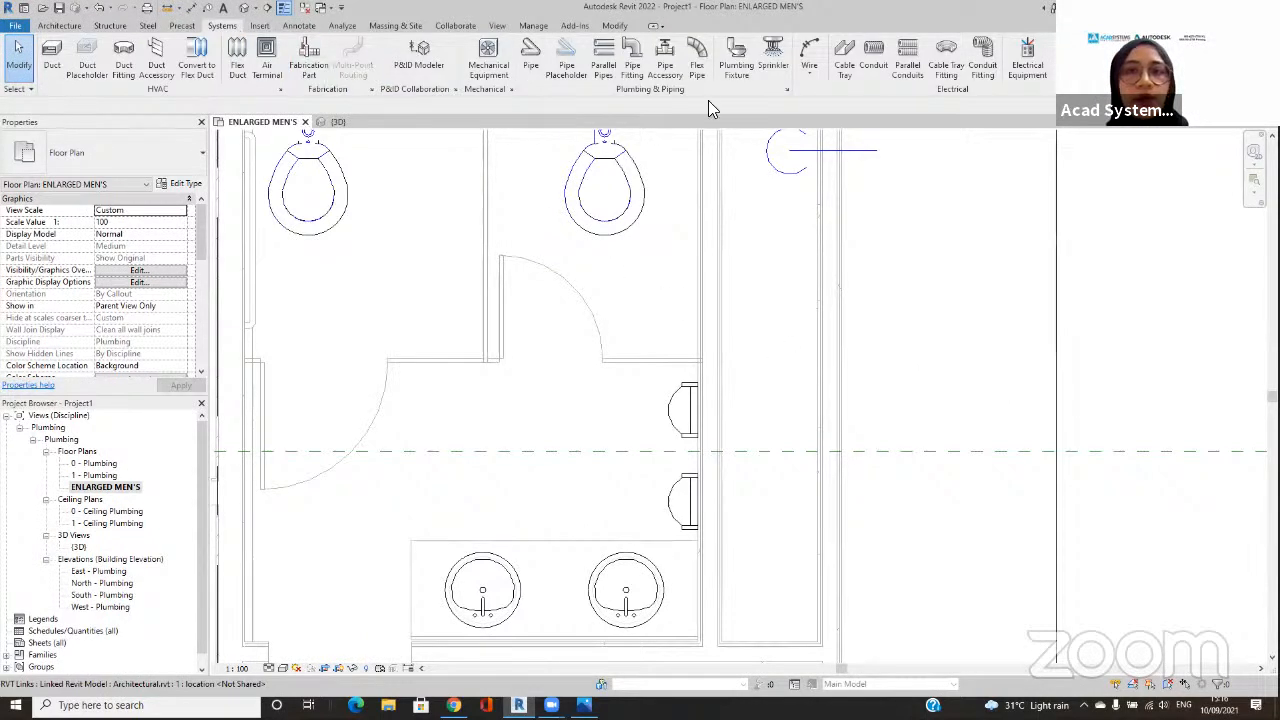
left_click(735, 70)
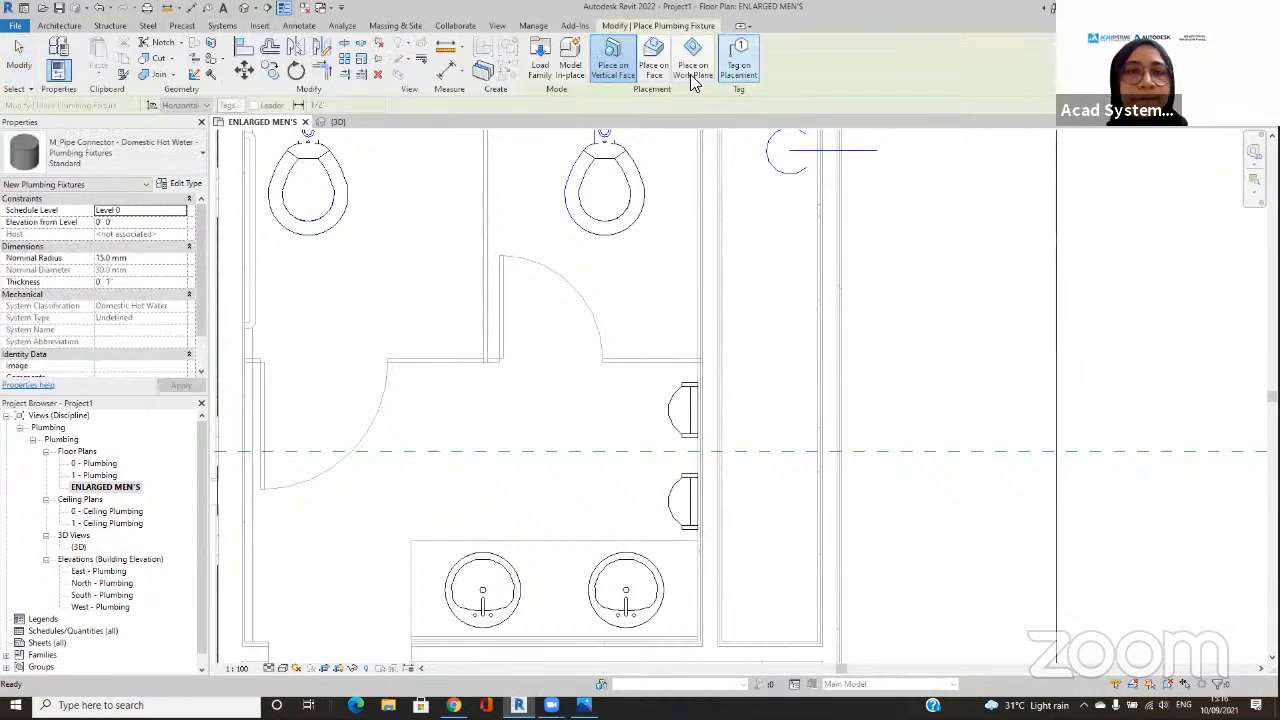
key("ctrl+2")
left_click_drag(123, 134, 30, 158)
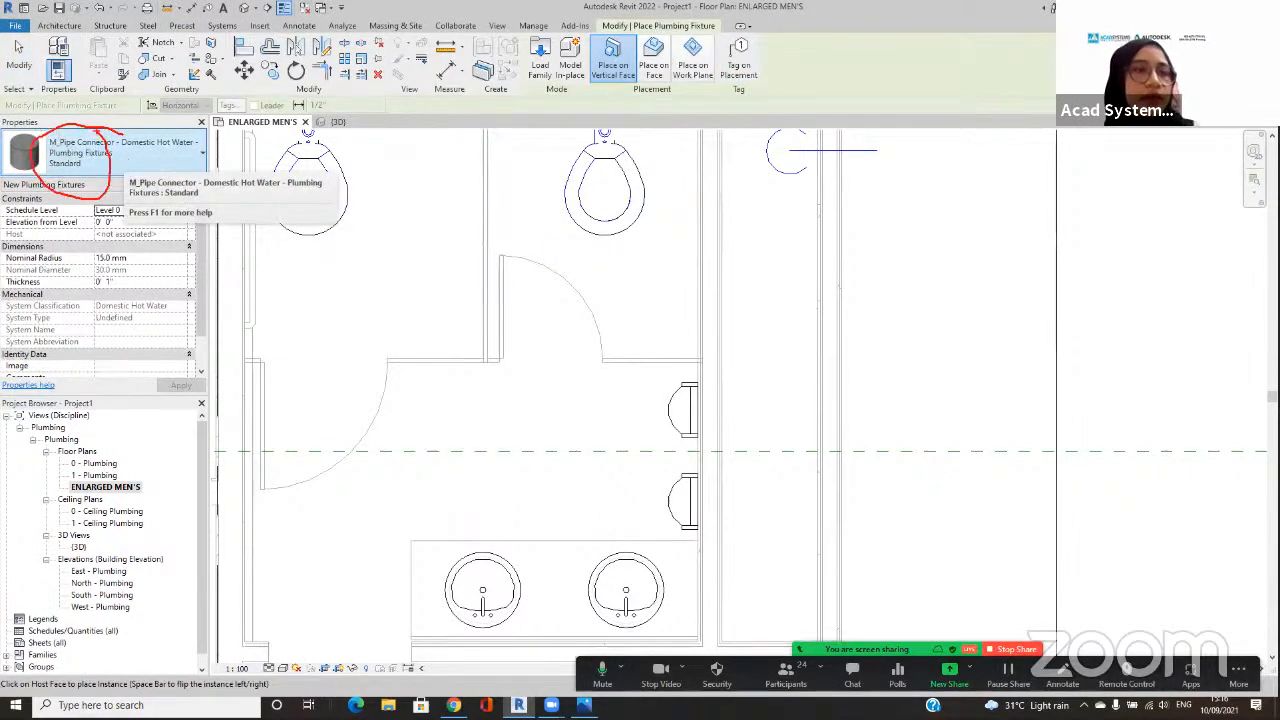
left_click(112, 148)
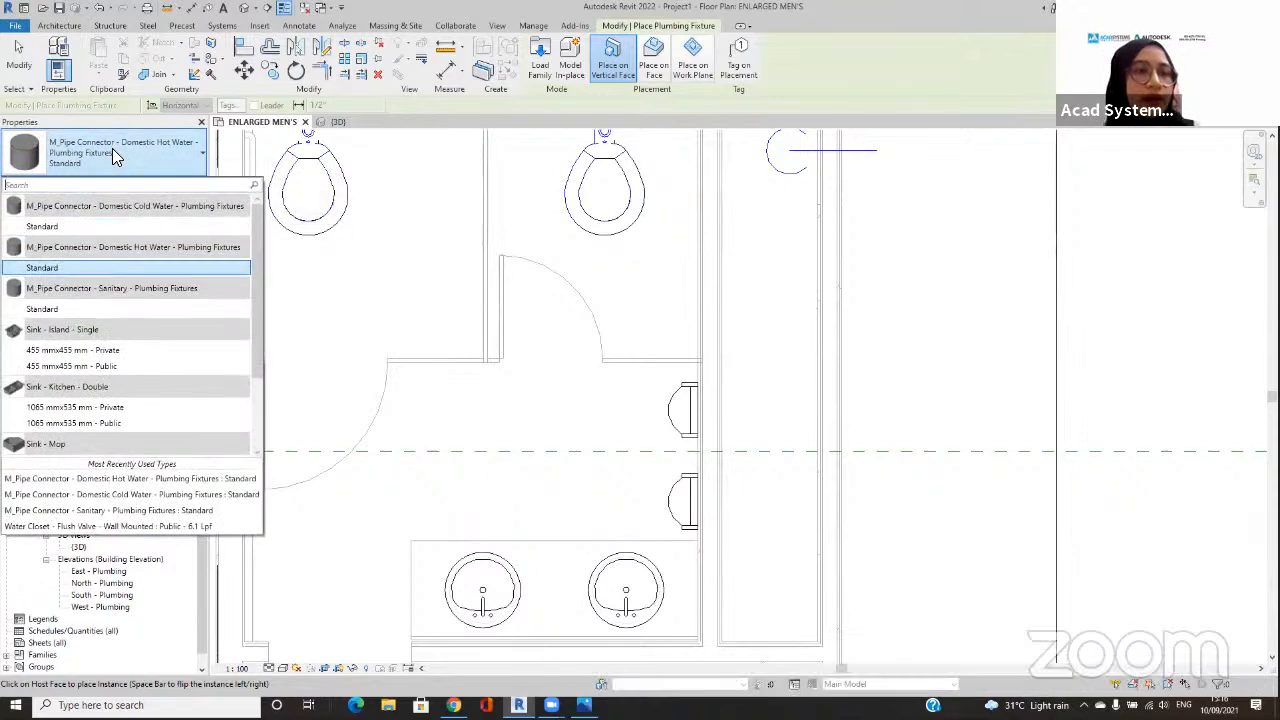
left_click(102, 226)
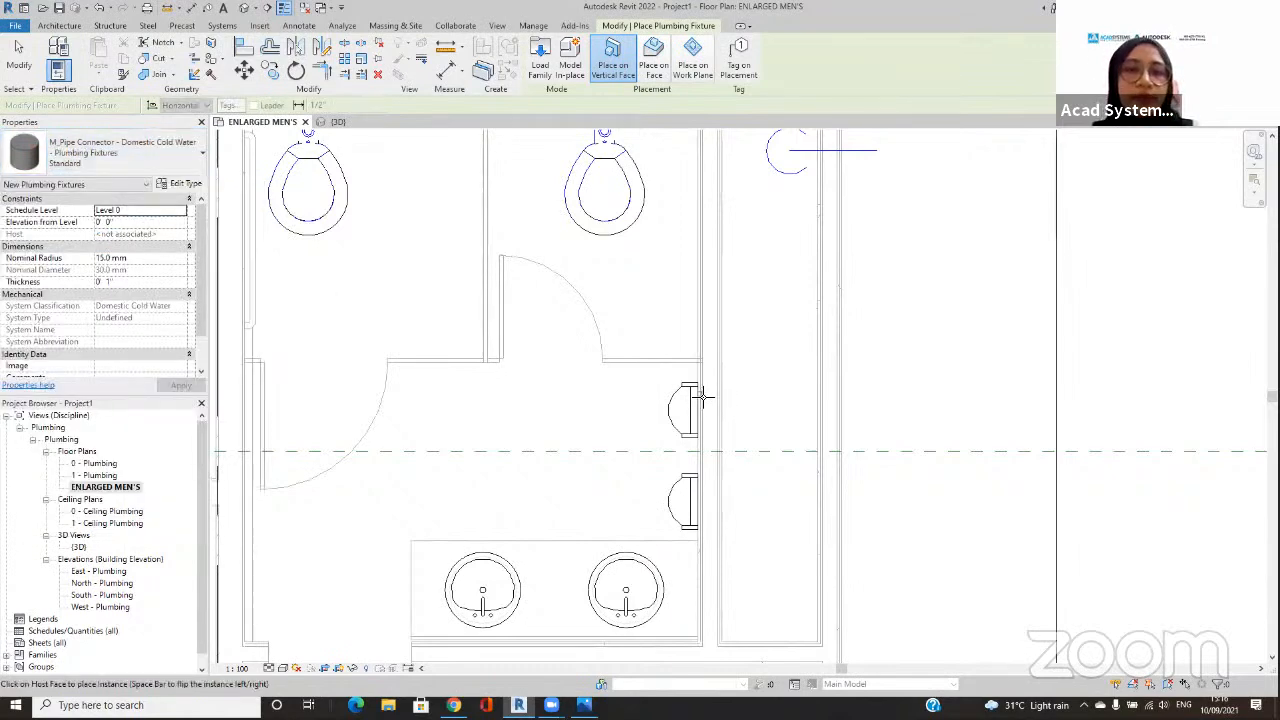
Step: Place a domestic cold water connector on the wall face behind each of the two urinals, near its upper corner
scroll(703, 397, "up", 3)
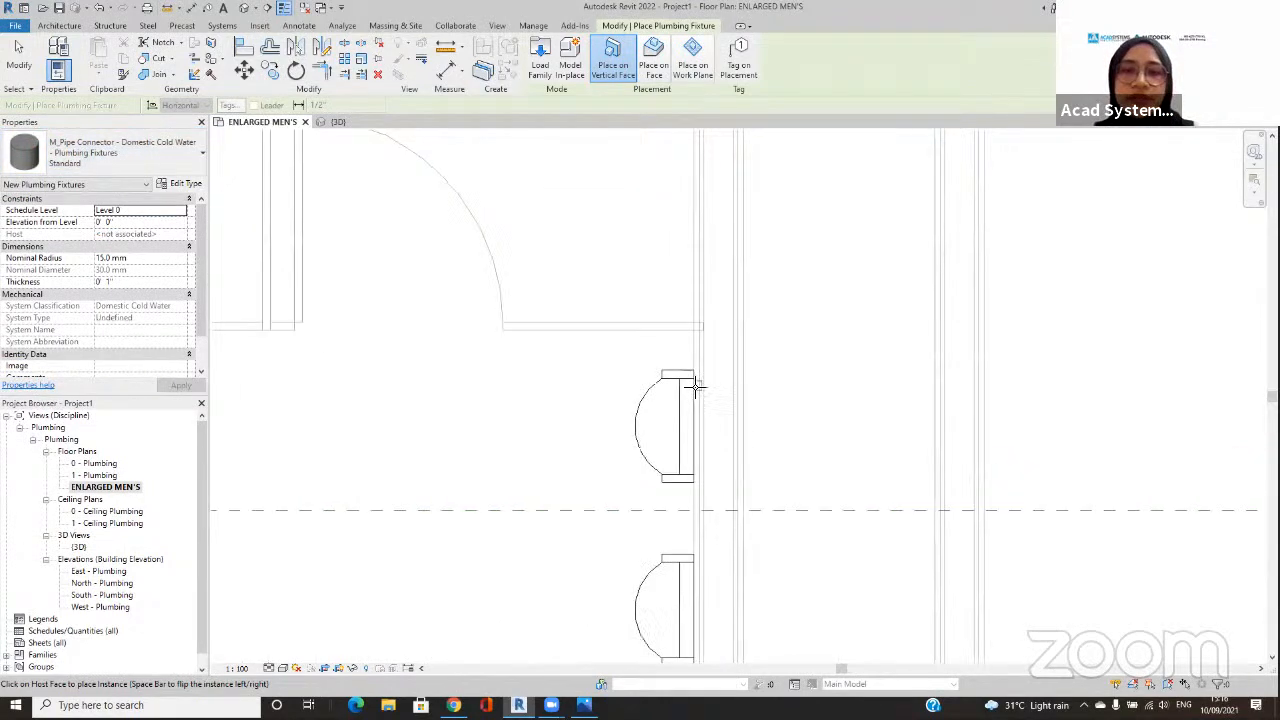
scroll(697, 387, "up", 1)
left_click(697, 384)
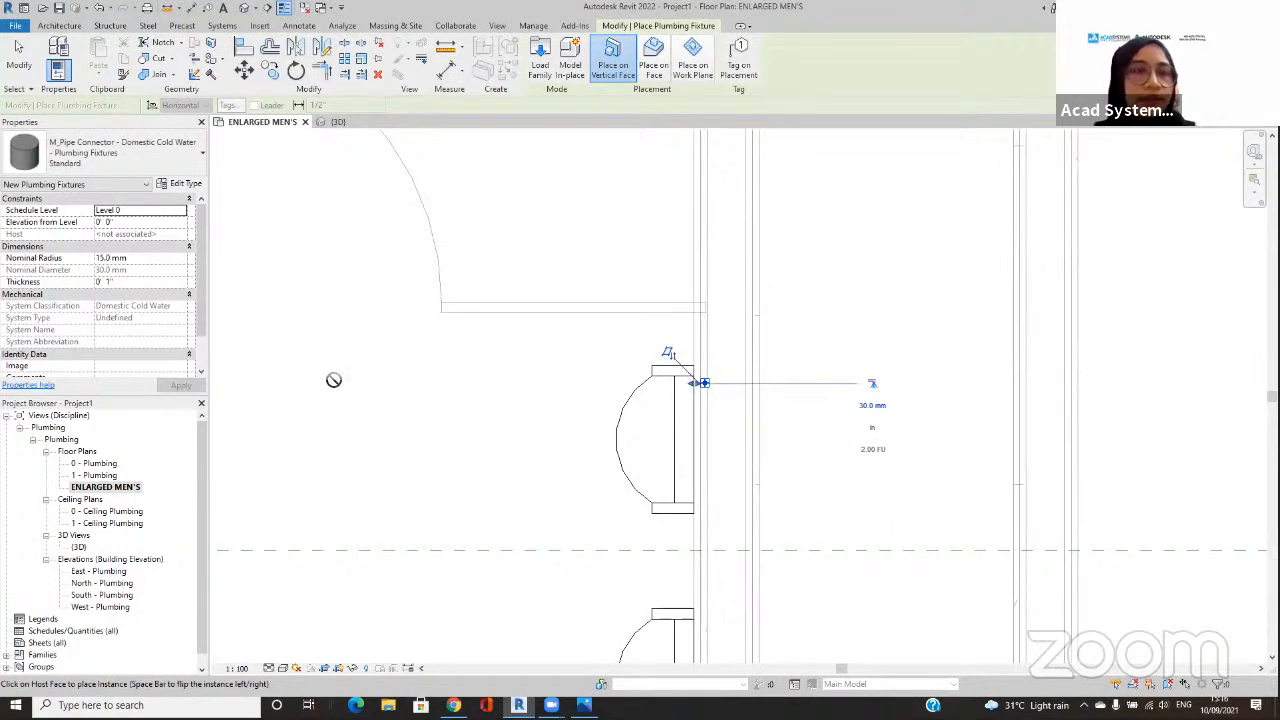
middle_click_drag(813, 547, 780, 458)
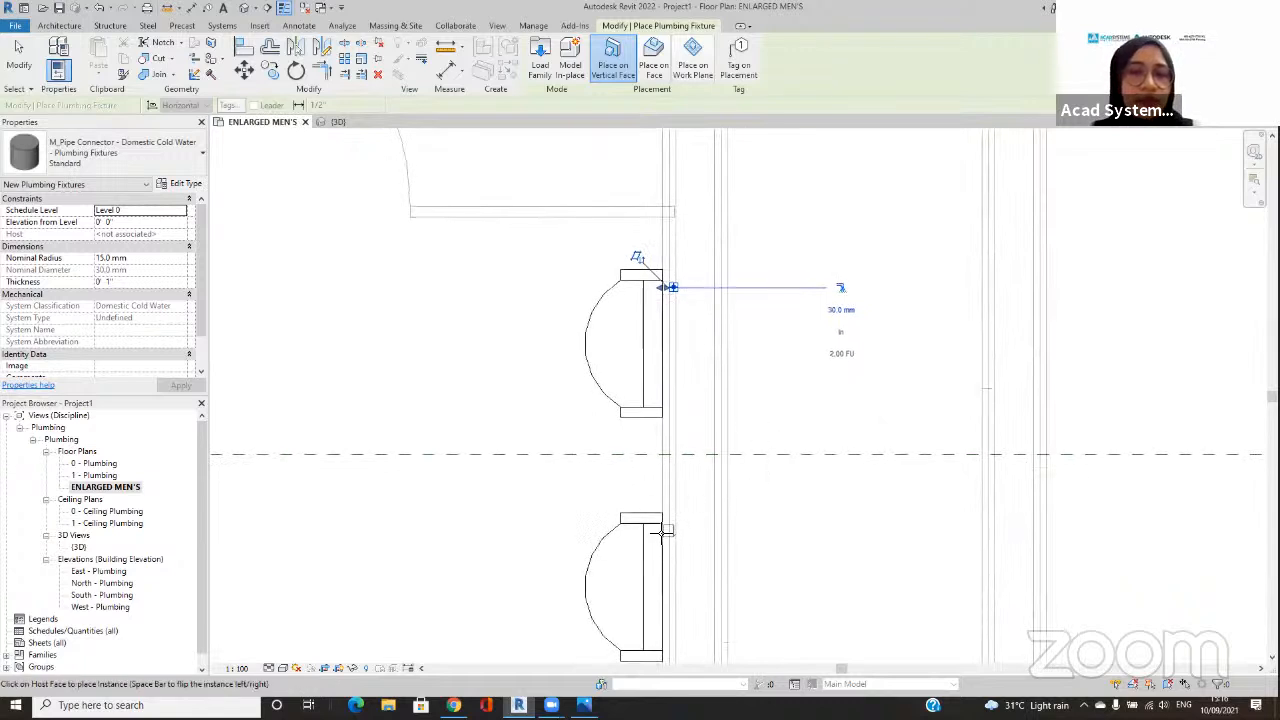
key("Escape")
key("Escape")
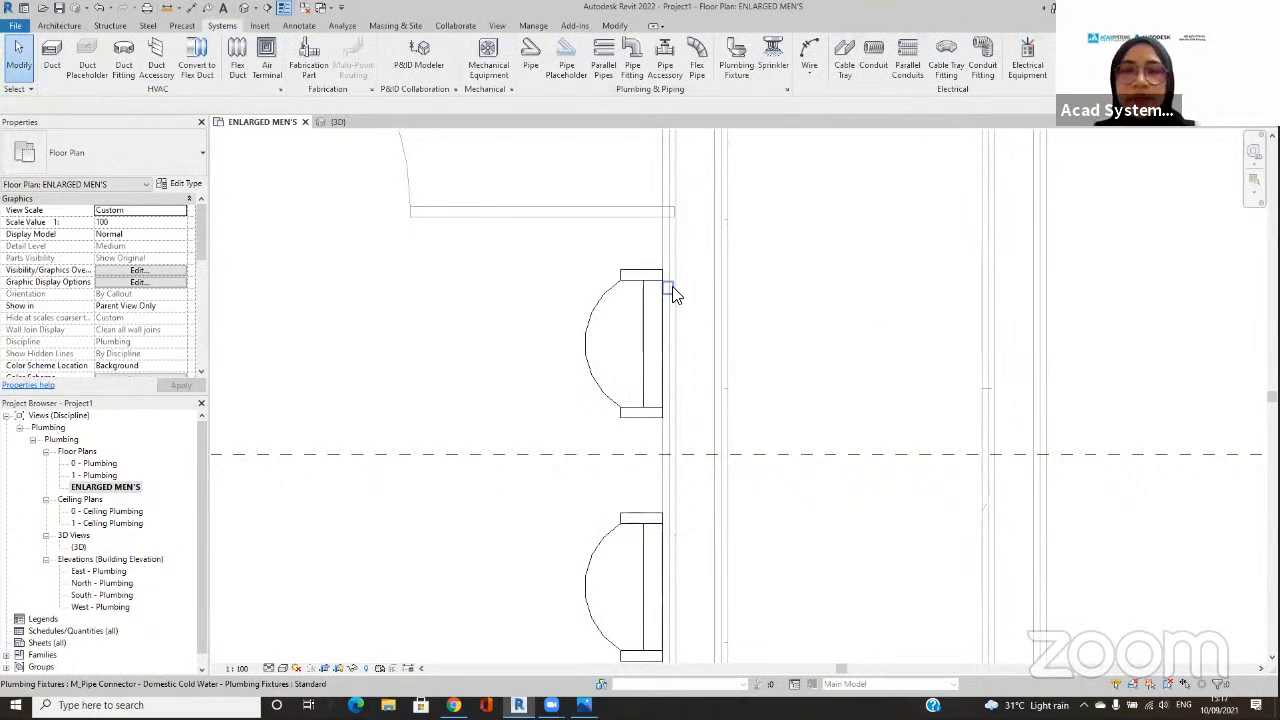
Step: Run a 32 mm Plastic pipe at 0' 0" elevation from the upper urinal's connector into the shaft and turn it towards the riser
left_click(673, 292)
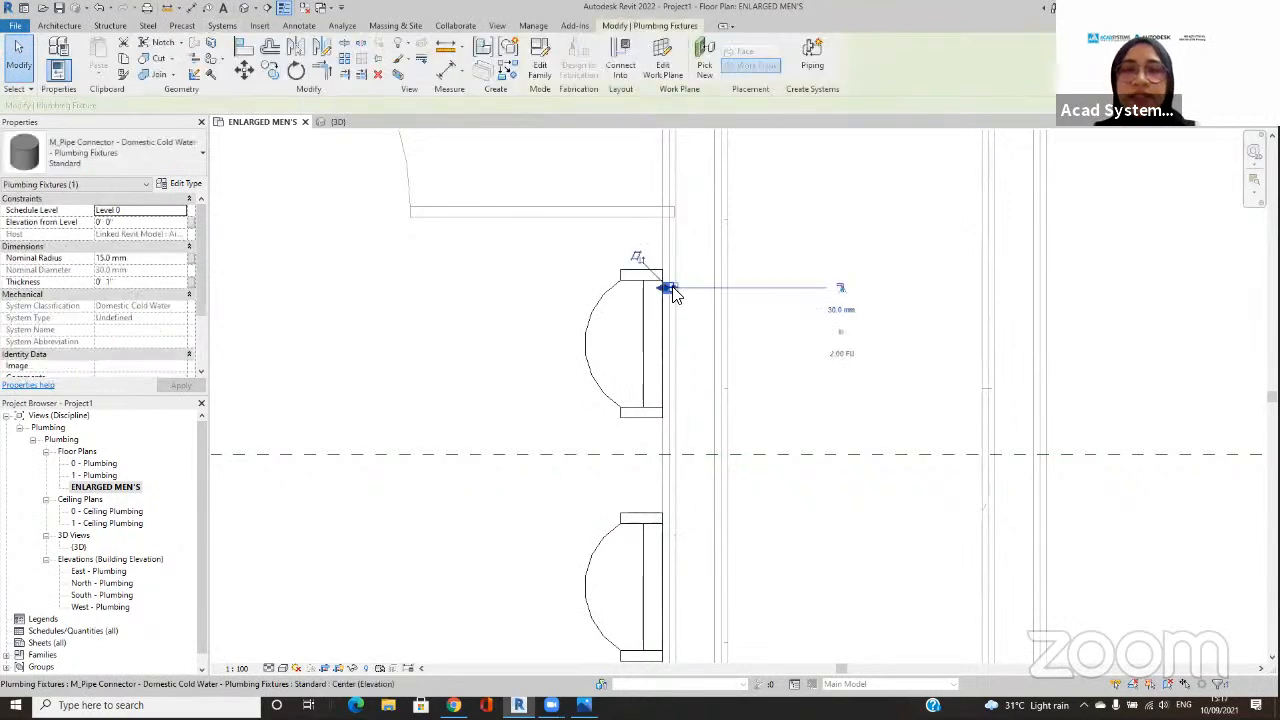
left_click(841, 290)
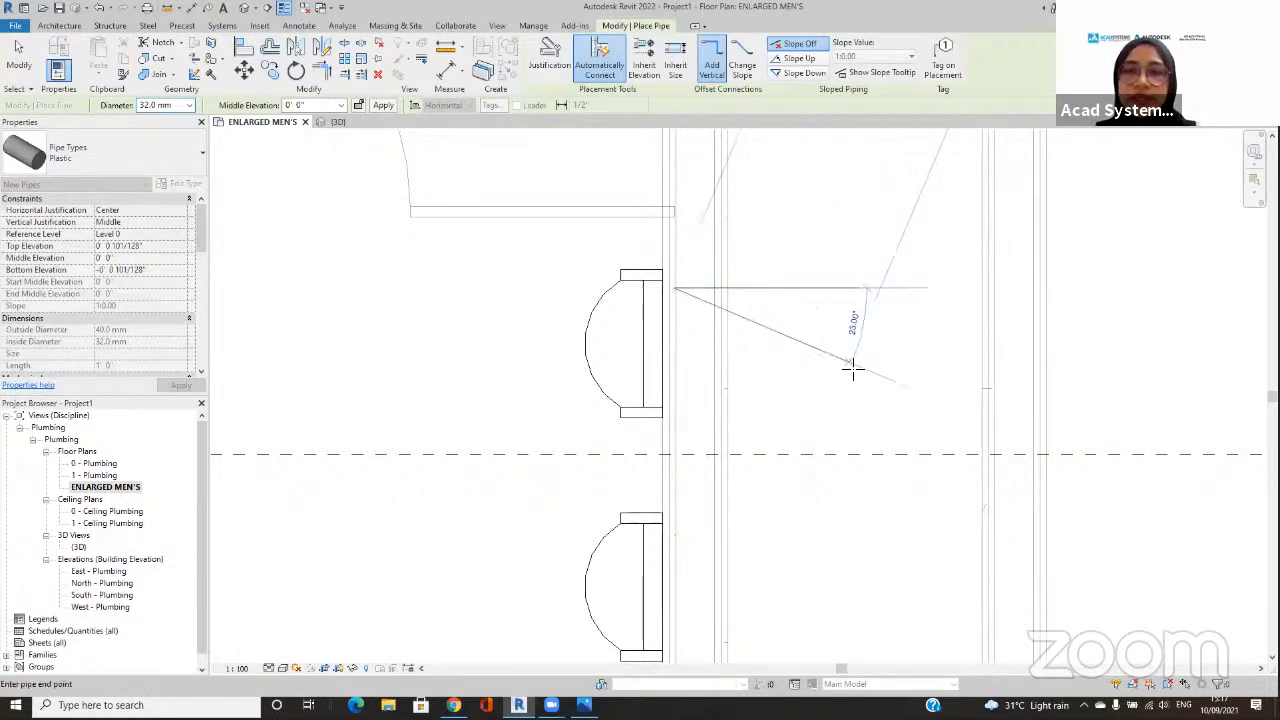
scroll(873, 293, "down", 2)
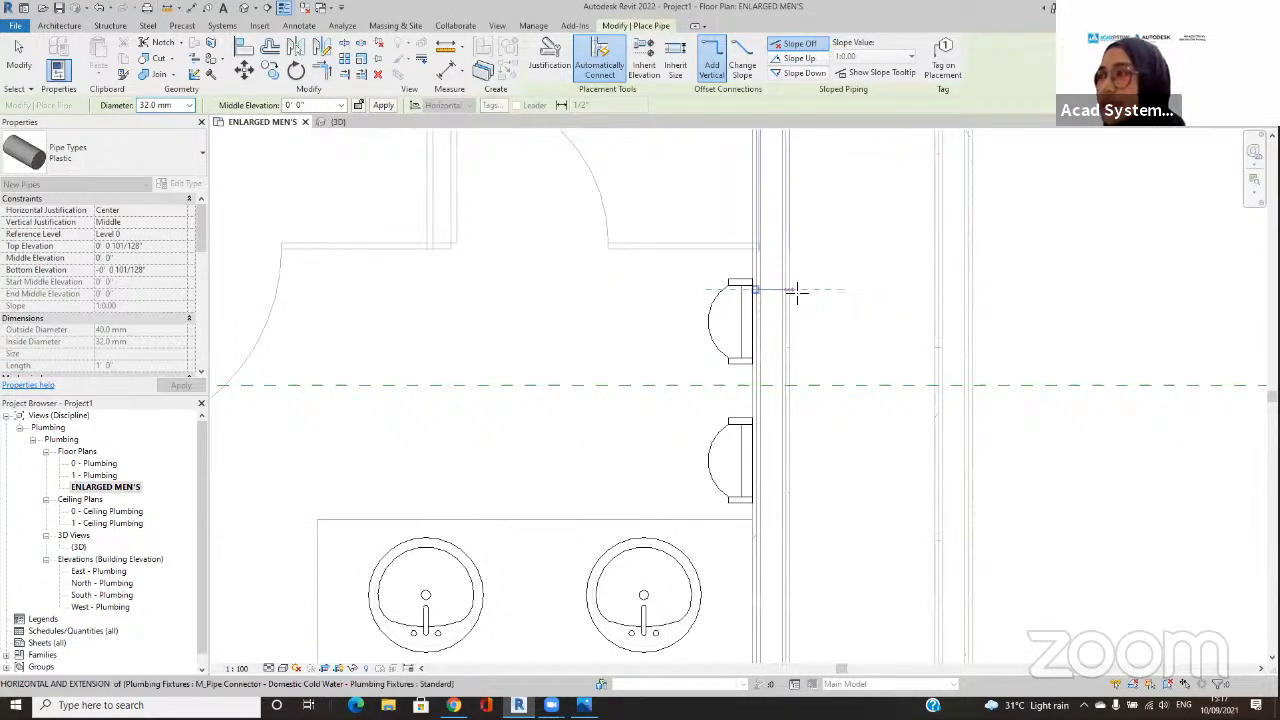
scroll(800, 291, "down", 4)
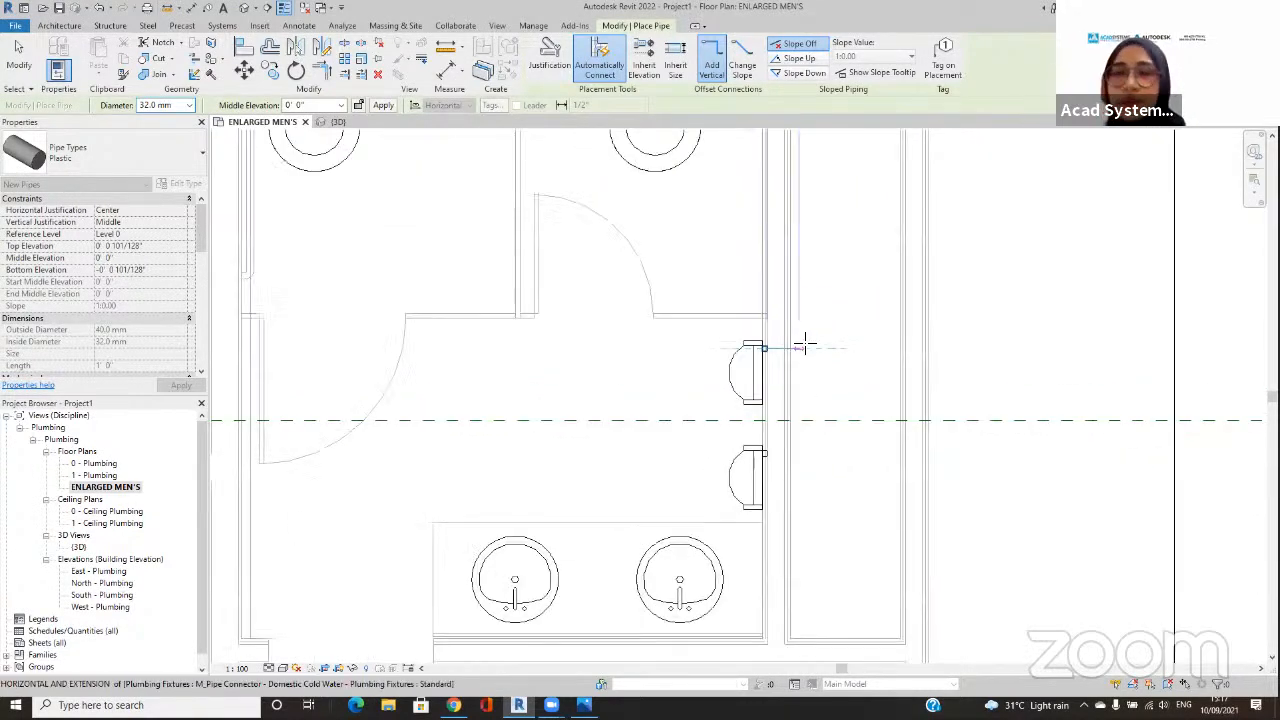
left_click(843, 350)
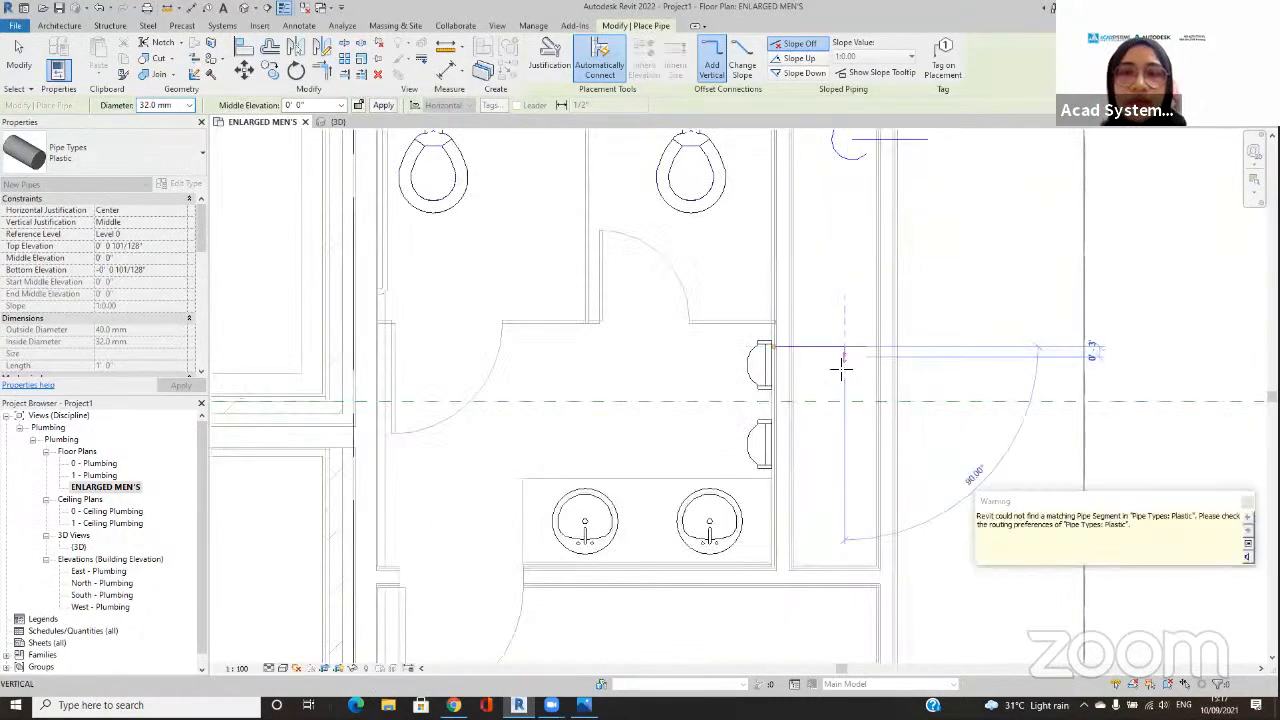
middle_click_drag(843, 363, 843, 434)
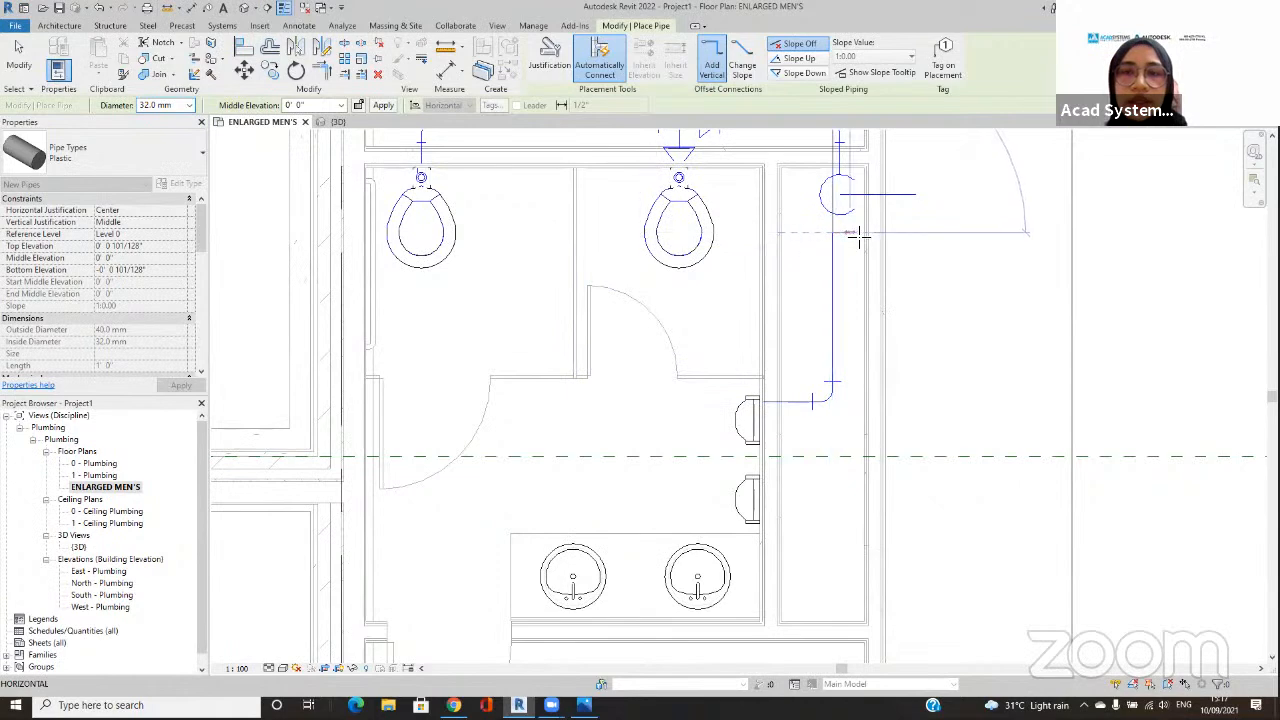
Step: Raise the upper urinal's cold water pipe in the shaft to a 10' 0" middle elevation and extend it horizontally out past the shaft wall
double_click(318, 106)
type("2")
key("Return")
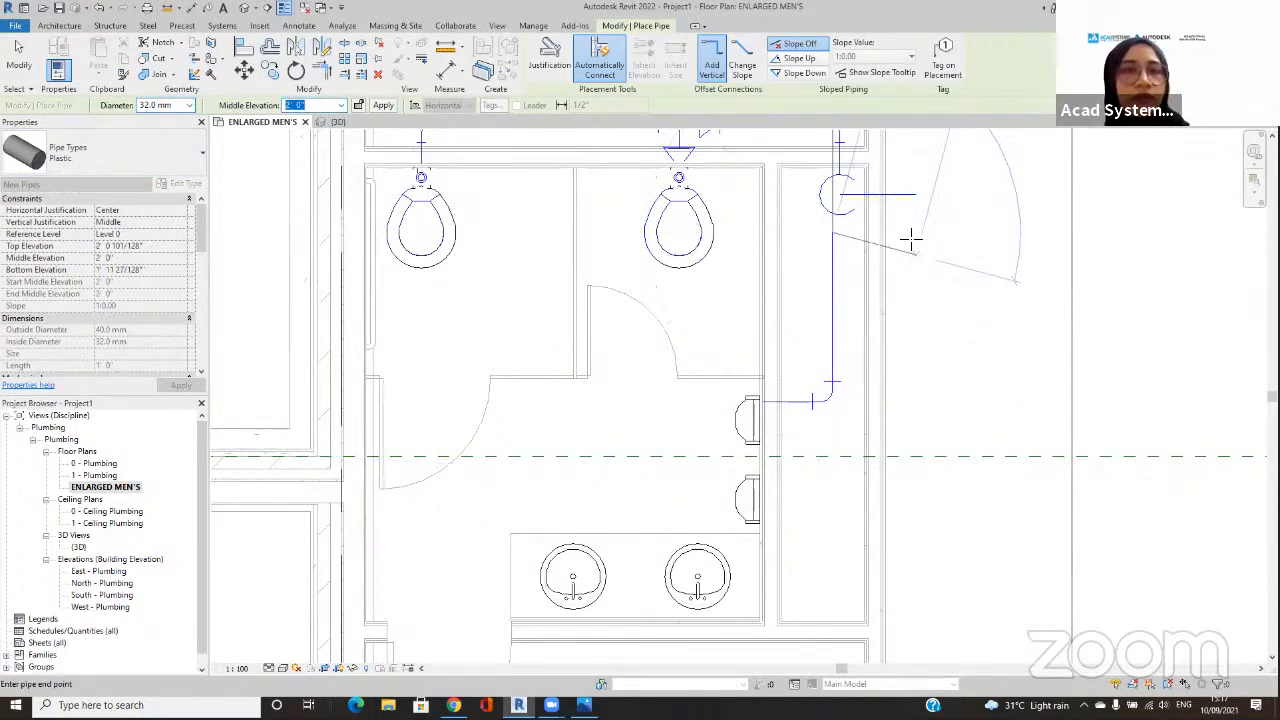
left_click_drag(310, 106, 271, 108)
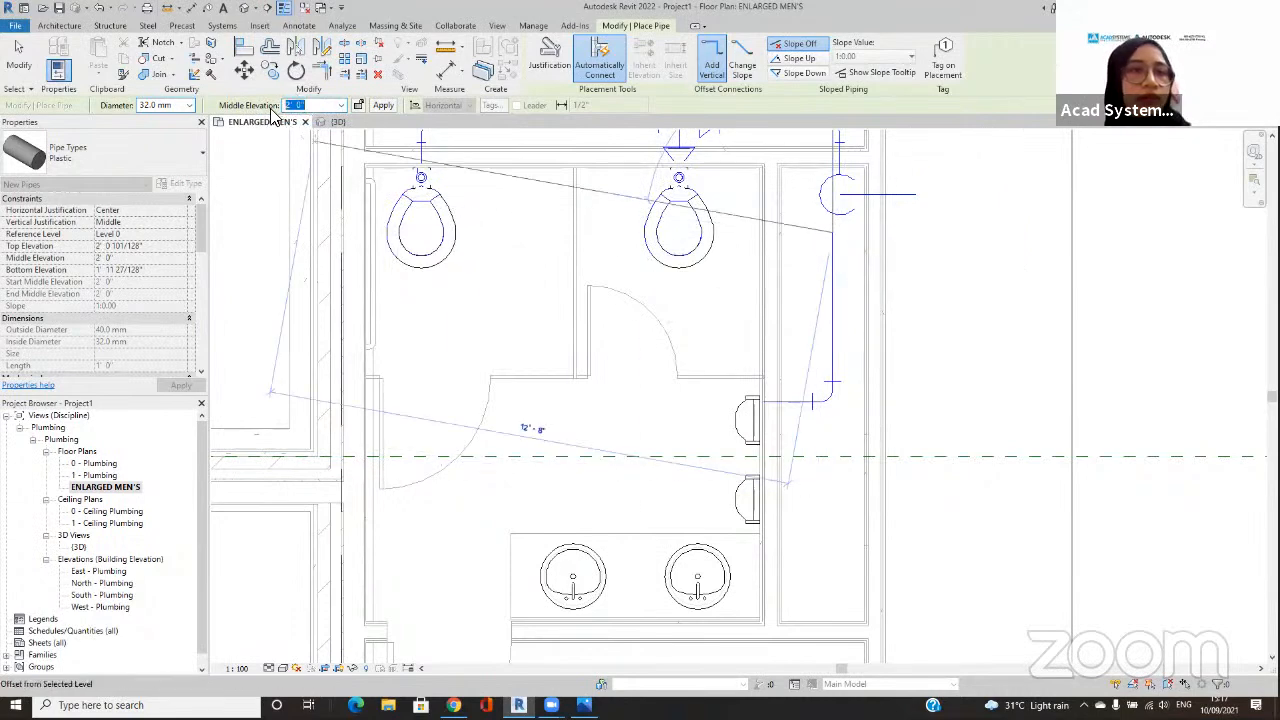
key("Return")
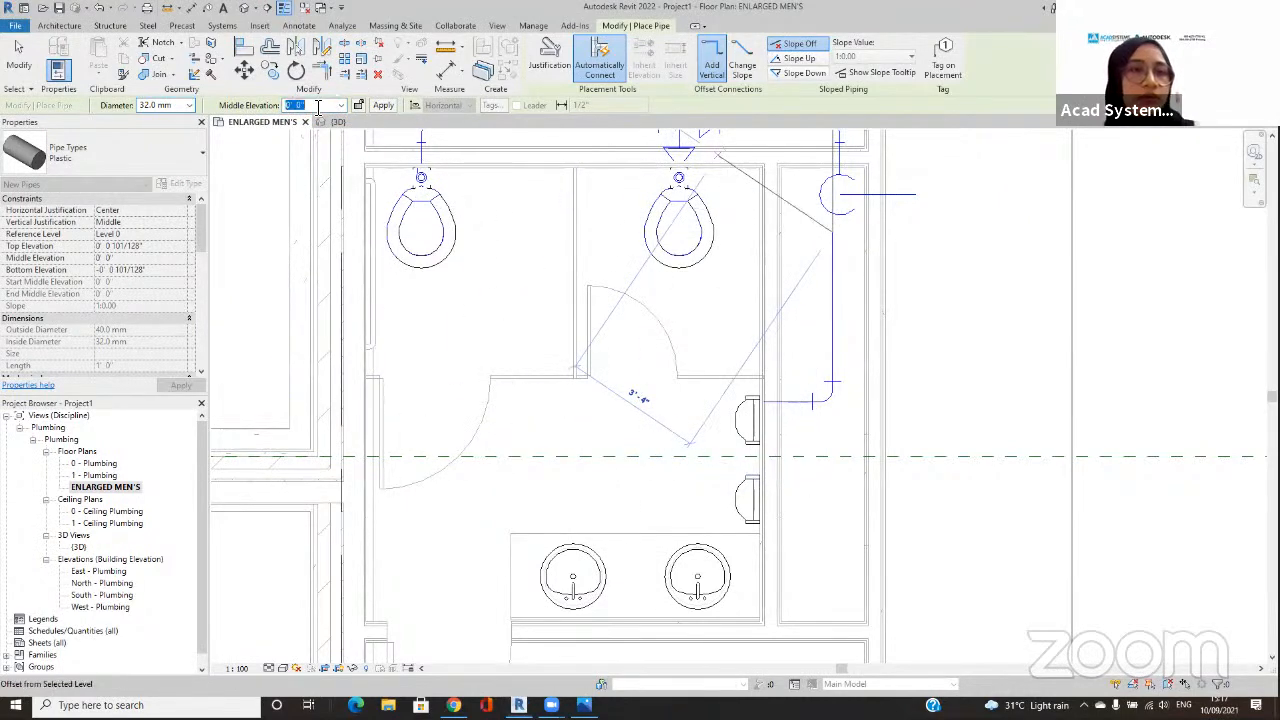
type("10")
key("Return")
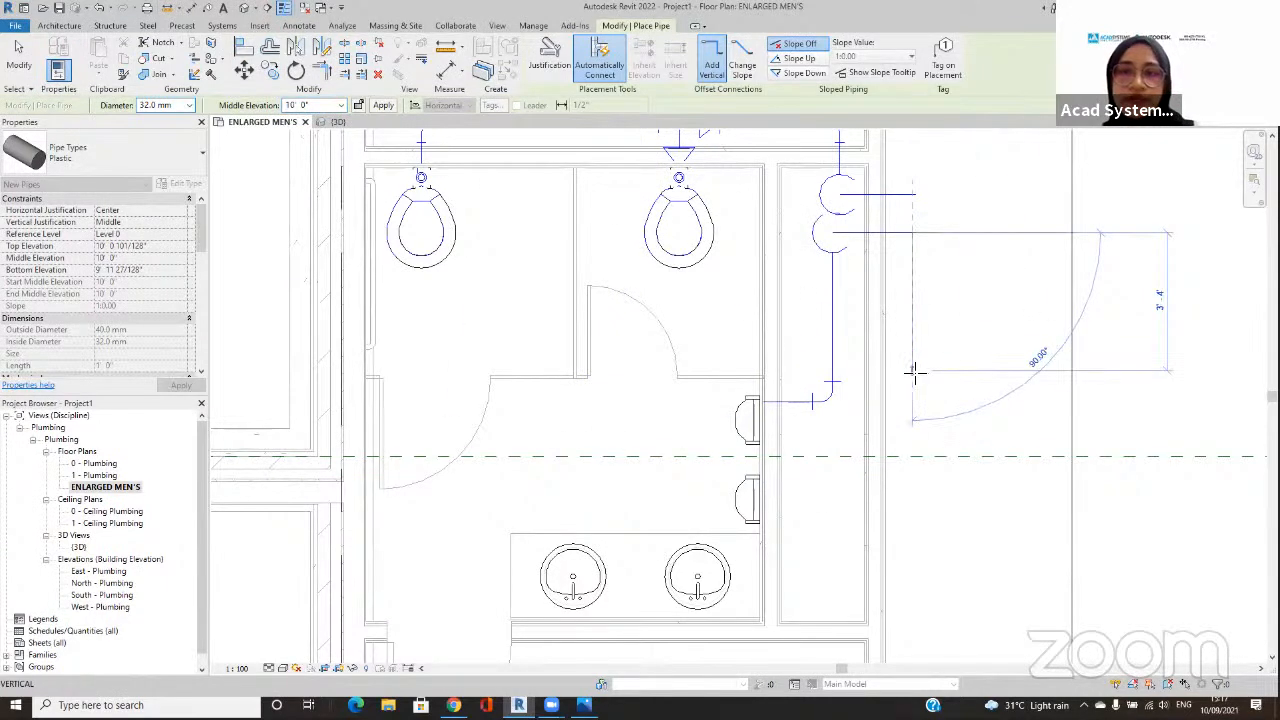
key("Escape")
middle_click_drag(925, 427, 898, 368)
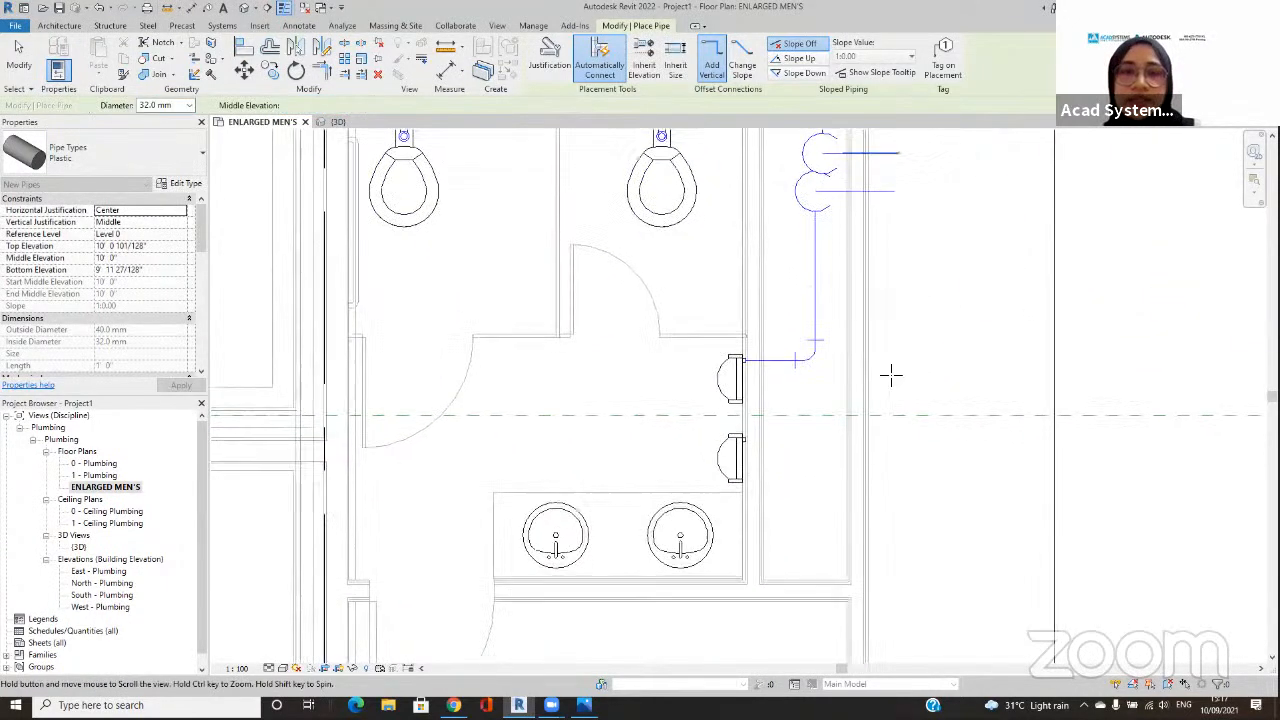
key("Escape")
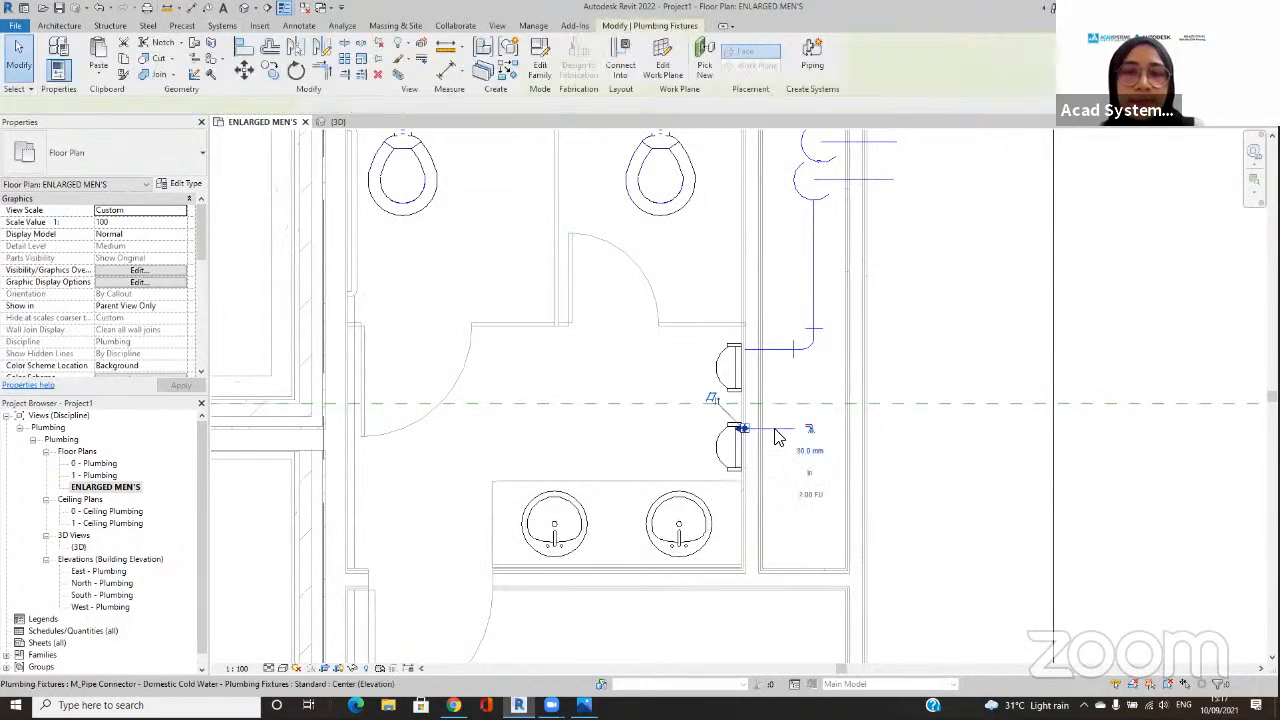
Step: Try to connect the lower urinal's domestic cold water connector automatically into the upper urinal's horizontal branch pipe
left_click(741, 434)
left_click(629, 75)
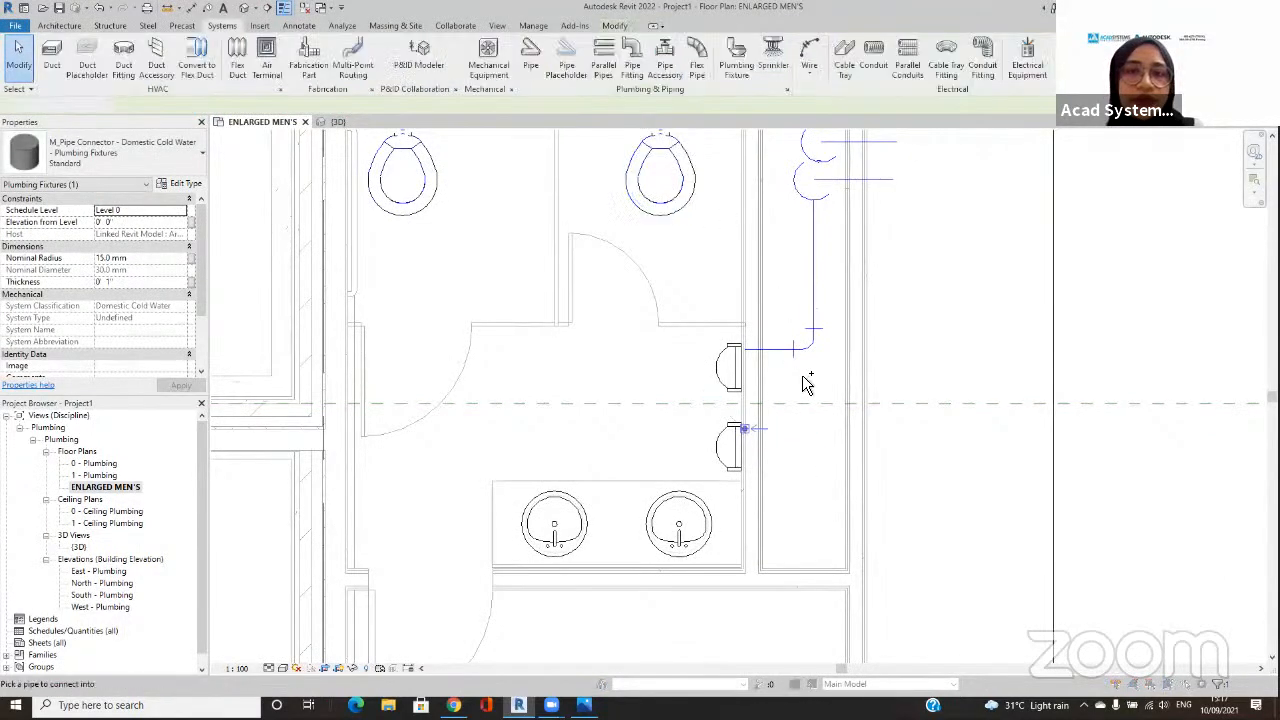
left_click(786, 350)
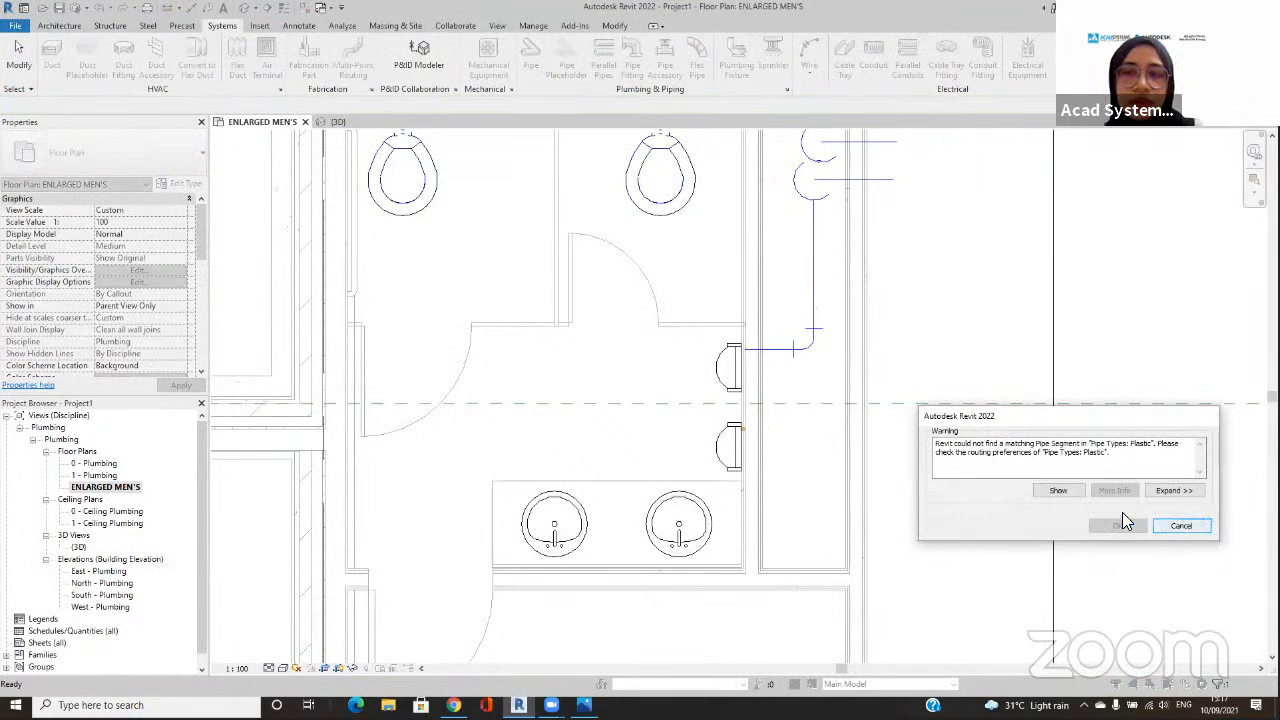
left_click(1180, 525)
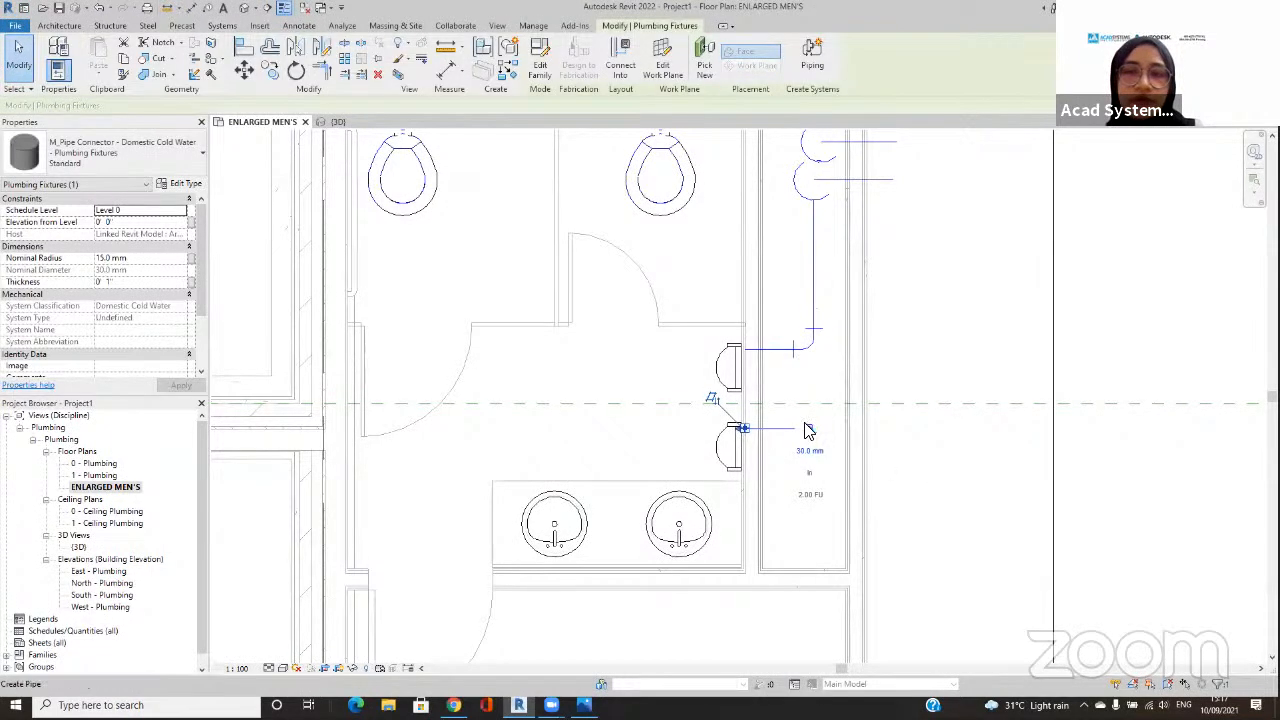
Step: Draw a 32 mm Plastic pipe at 0' 0" elevation from the lower urinal's connector into the shaft and turn it to join the upper urinal's branch
left_click(809, 429)
left_click(785, 430)
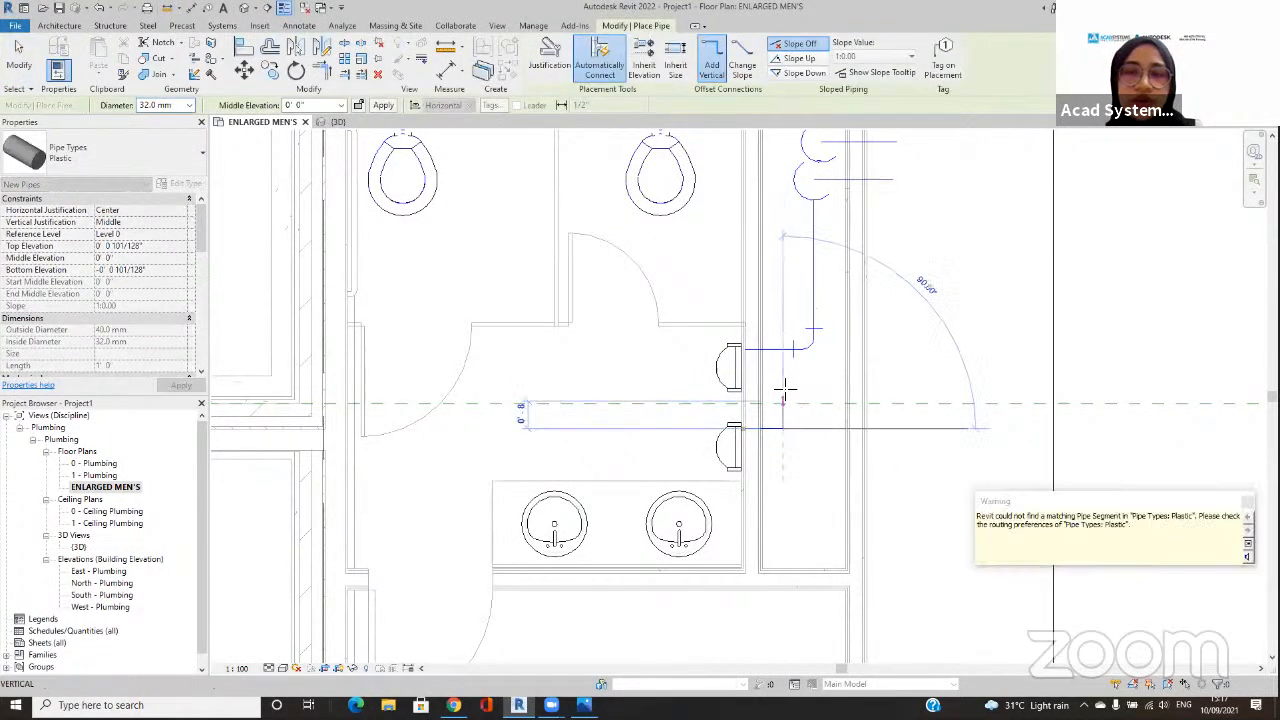
left_click(785, 350)
key("Escape")
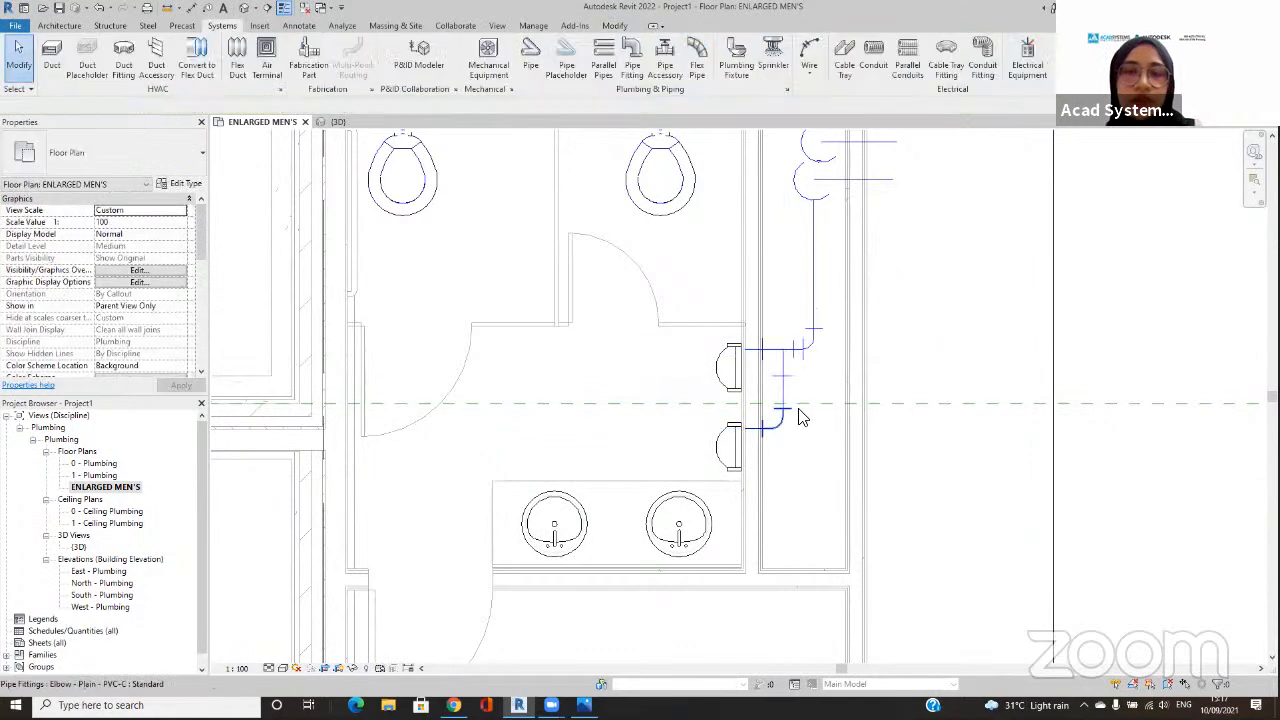
scroll(806, 430, "down", 2)
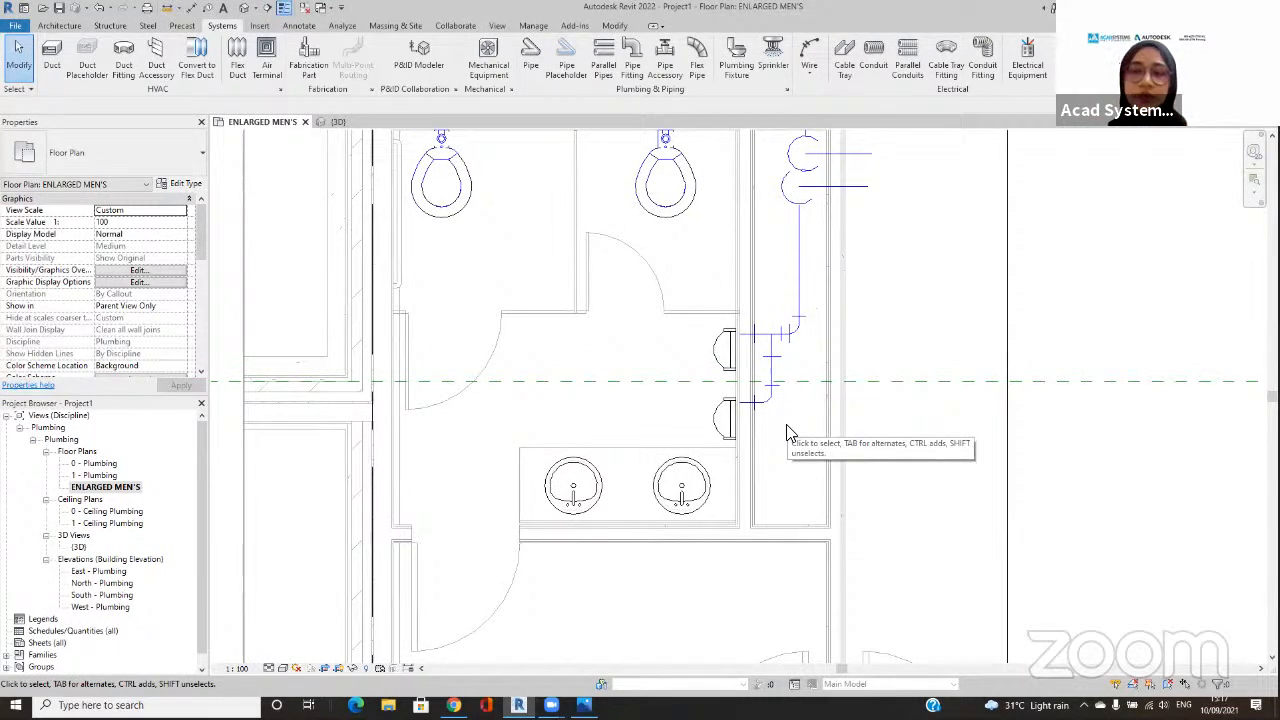
mouse_move(754, 458)
left_mouse_down()
mouse_move(636, 414)
mouse_move(528, 584)
mouse_move(772, 441)
left_mouse_up()
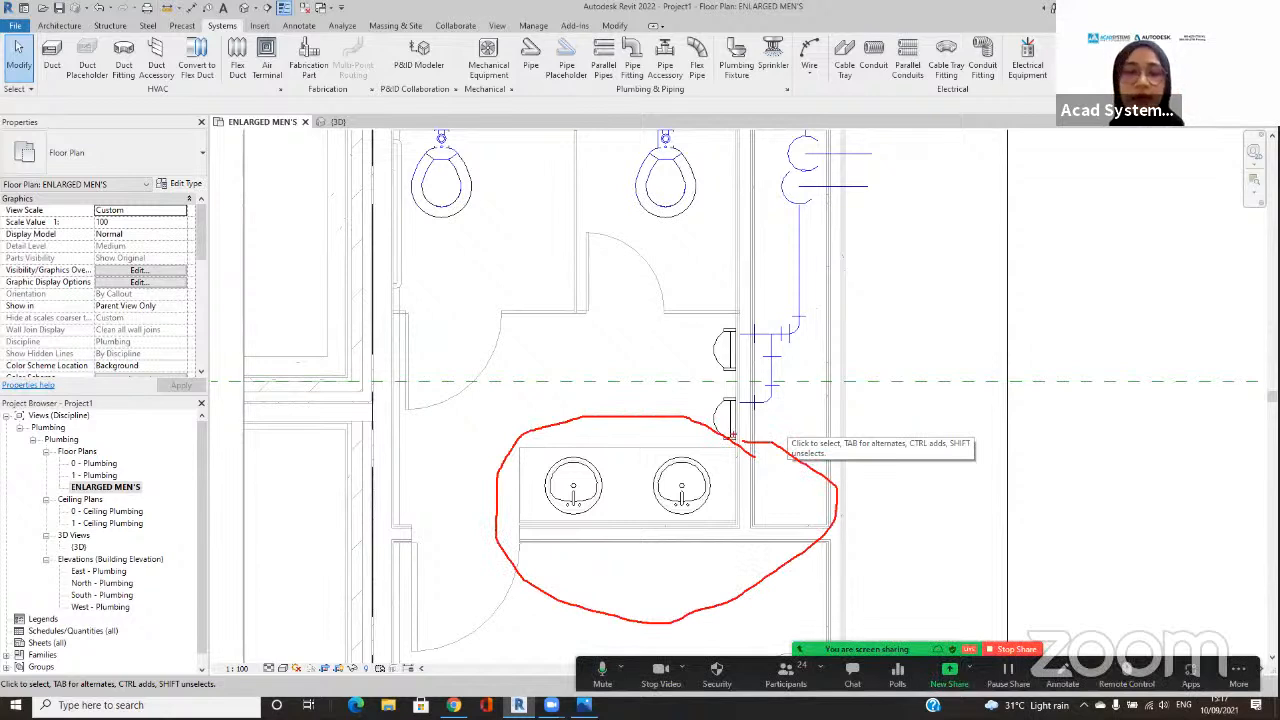
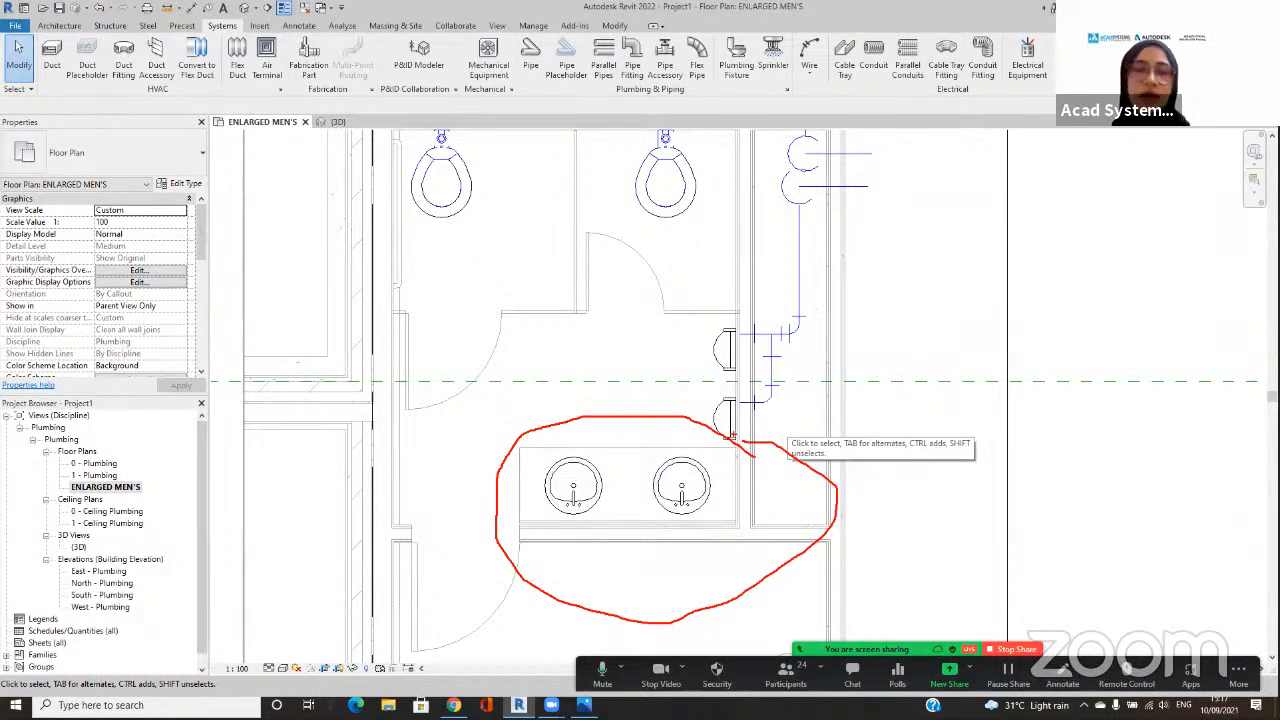
Step: Copy the double-sink casework from the linked architectural model and paste it into the project aligned to the same place
middle_click_drag(650, 250, 621, 315)
left_click(645, 197)
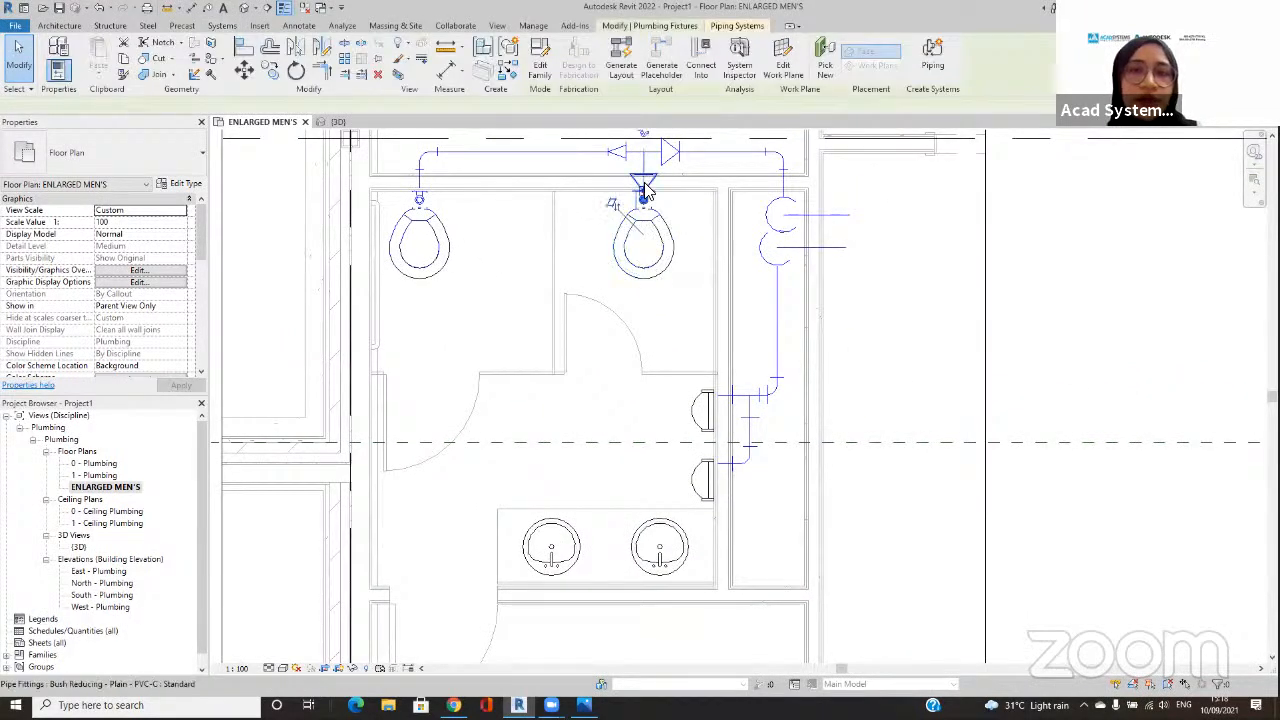
left_click(628, 522)
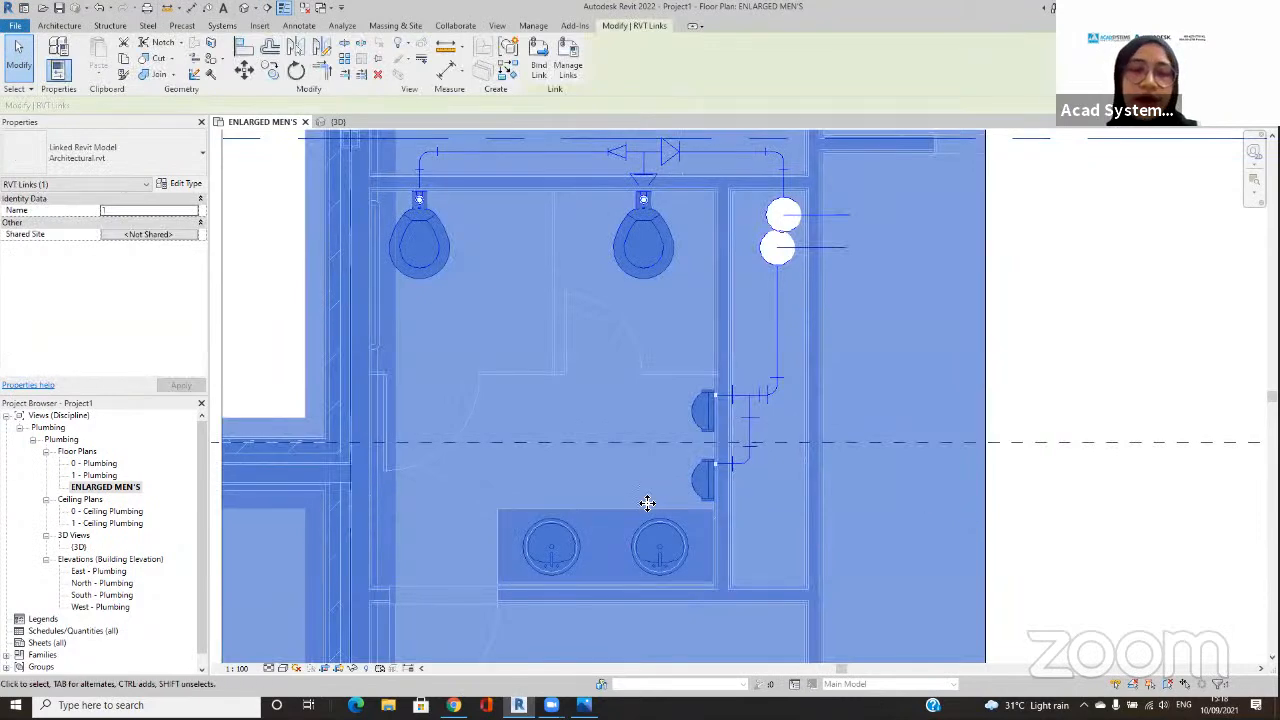
left_click(1160, 466)
key("Tab")
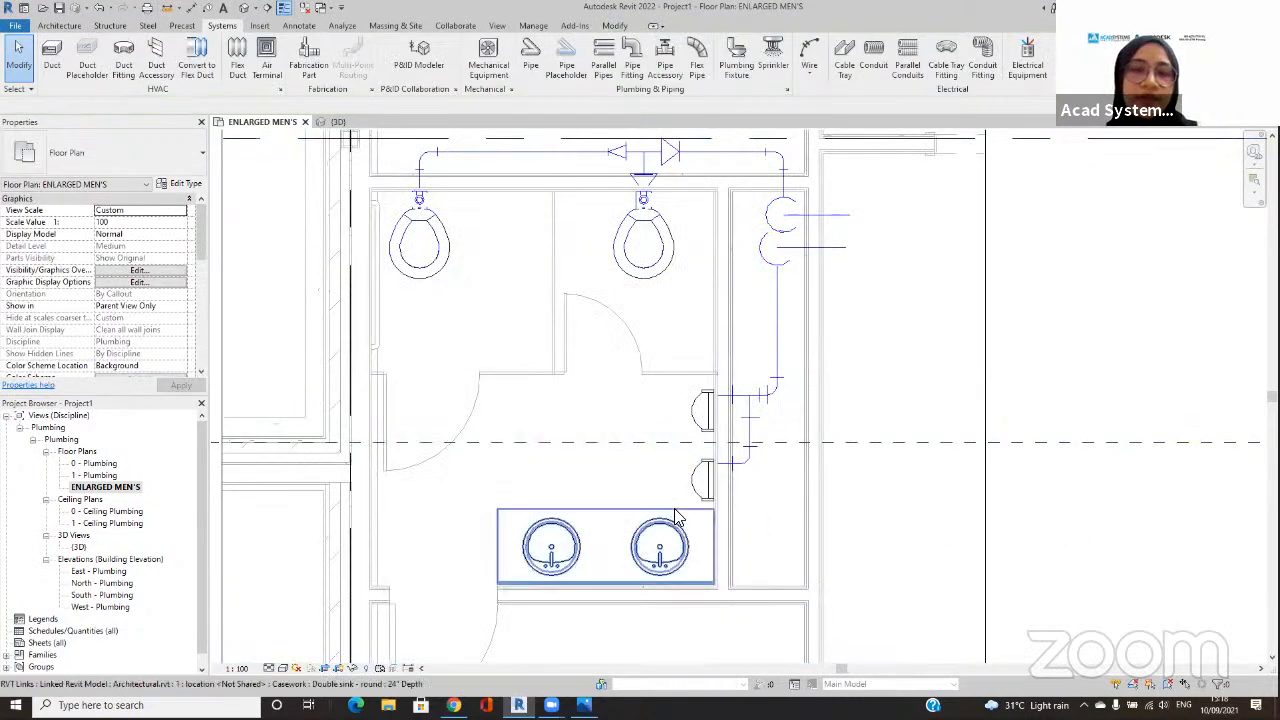
left_click(675, 517)
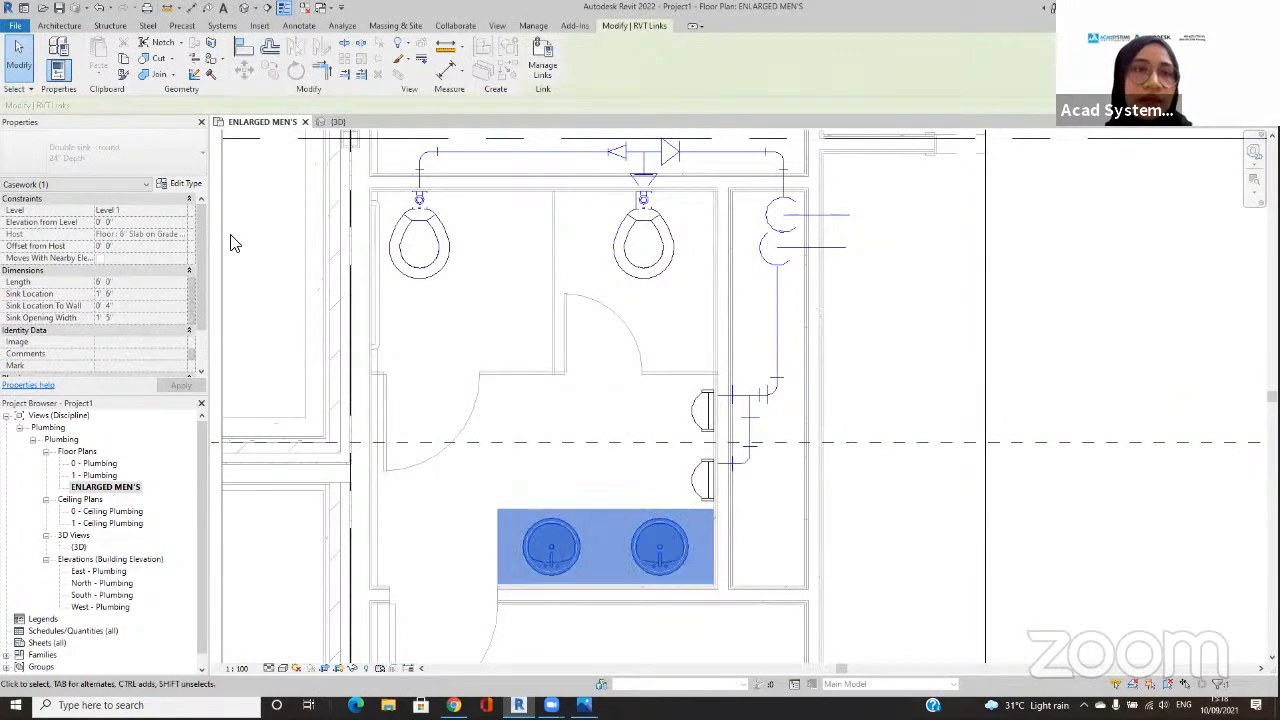
left_click(128, 62)
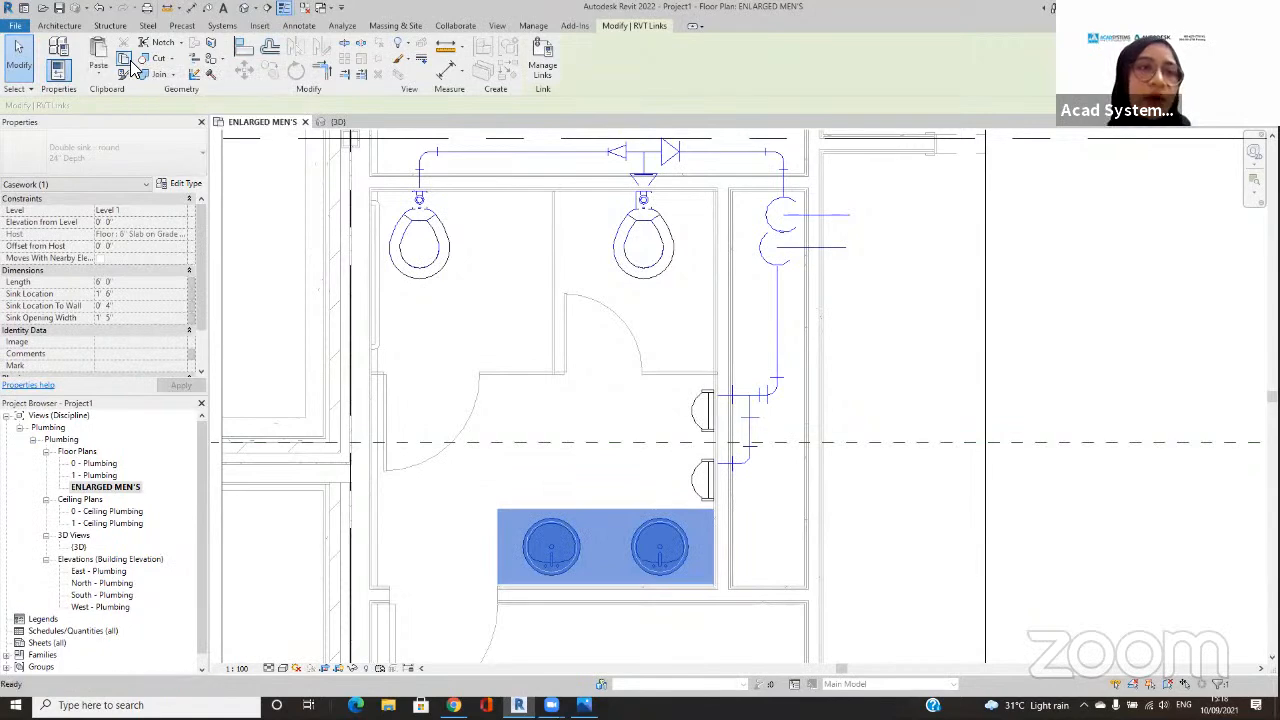
left_click(96, 78)
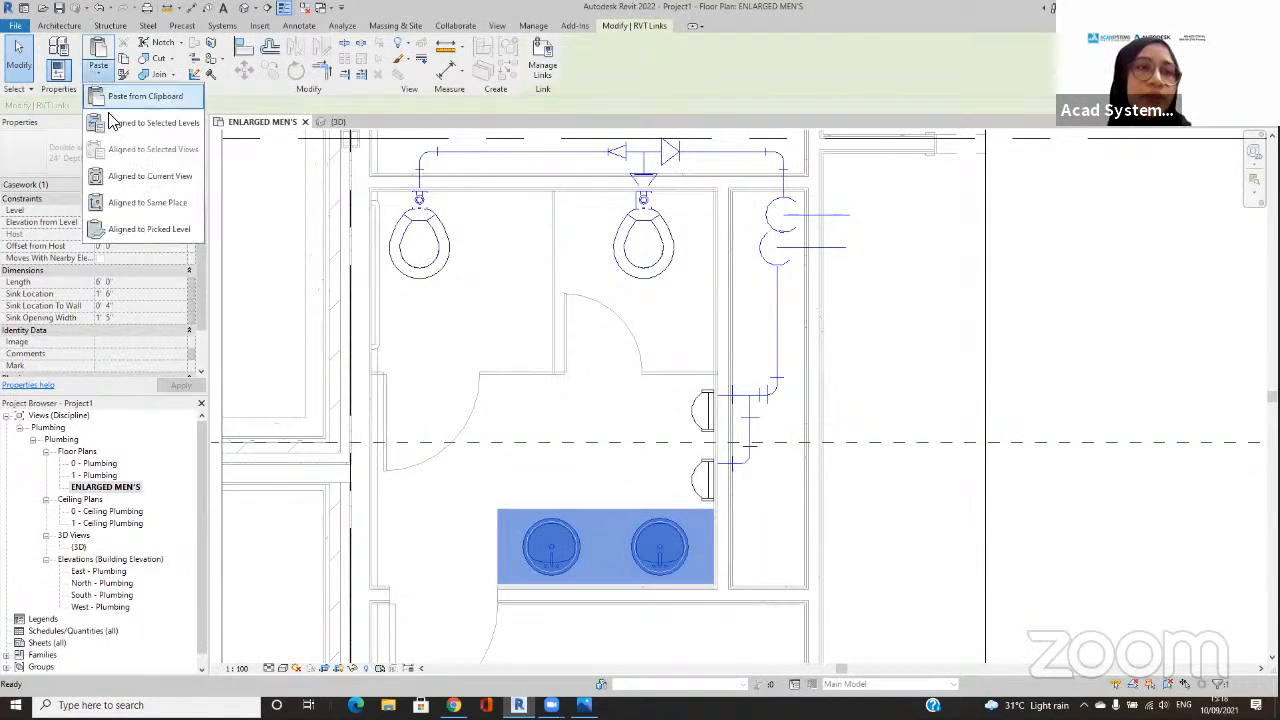
left_click(127, 212)
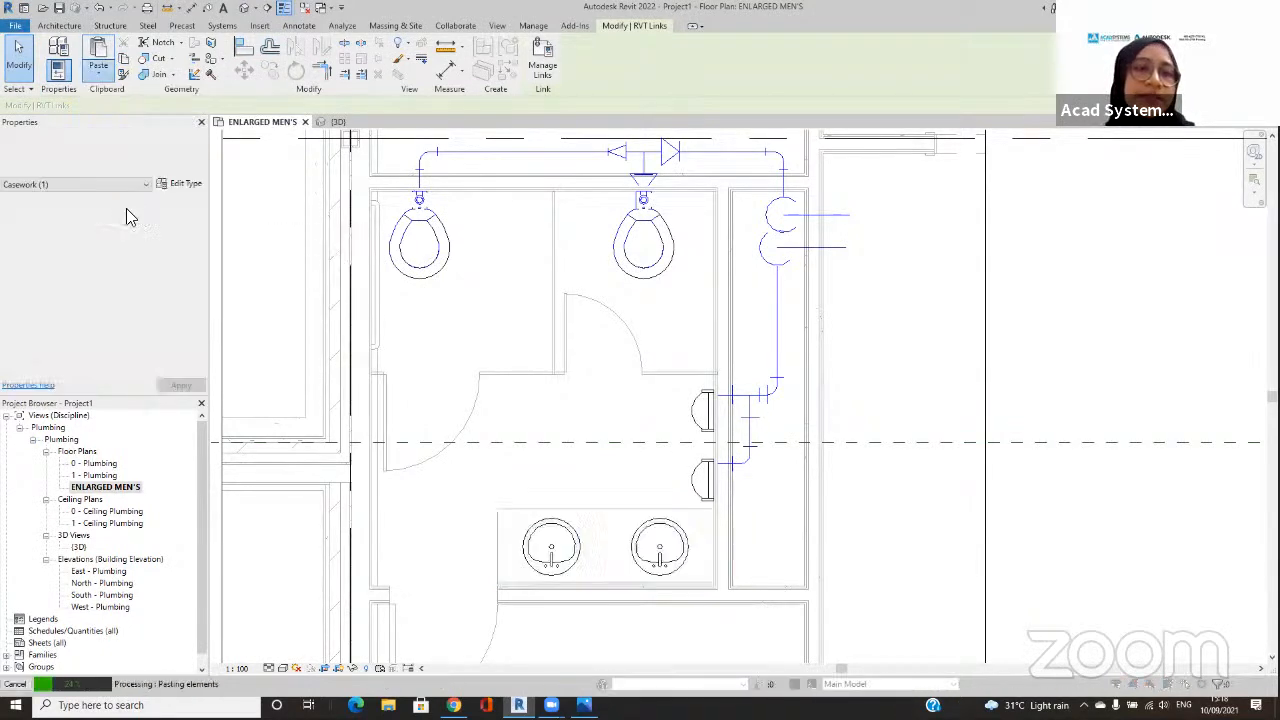
left_click(663, 411)
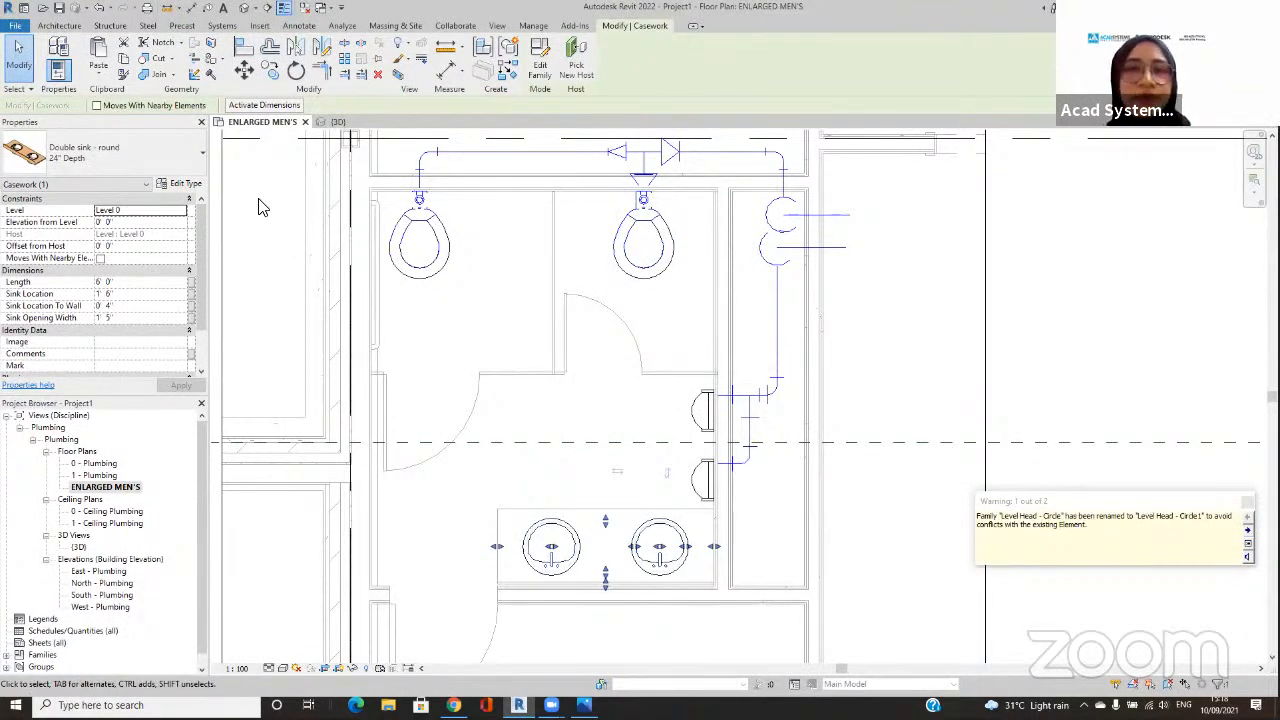
Step: Open the pasted double sink's family for editing and display its 3D view in the Wireframe visual style
mouse_move(562, 44)
left_mouse_down()
mouse_move(546, 35)
mouse_move(566, 46)
left_mouse_up()
left_click(542, 58)
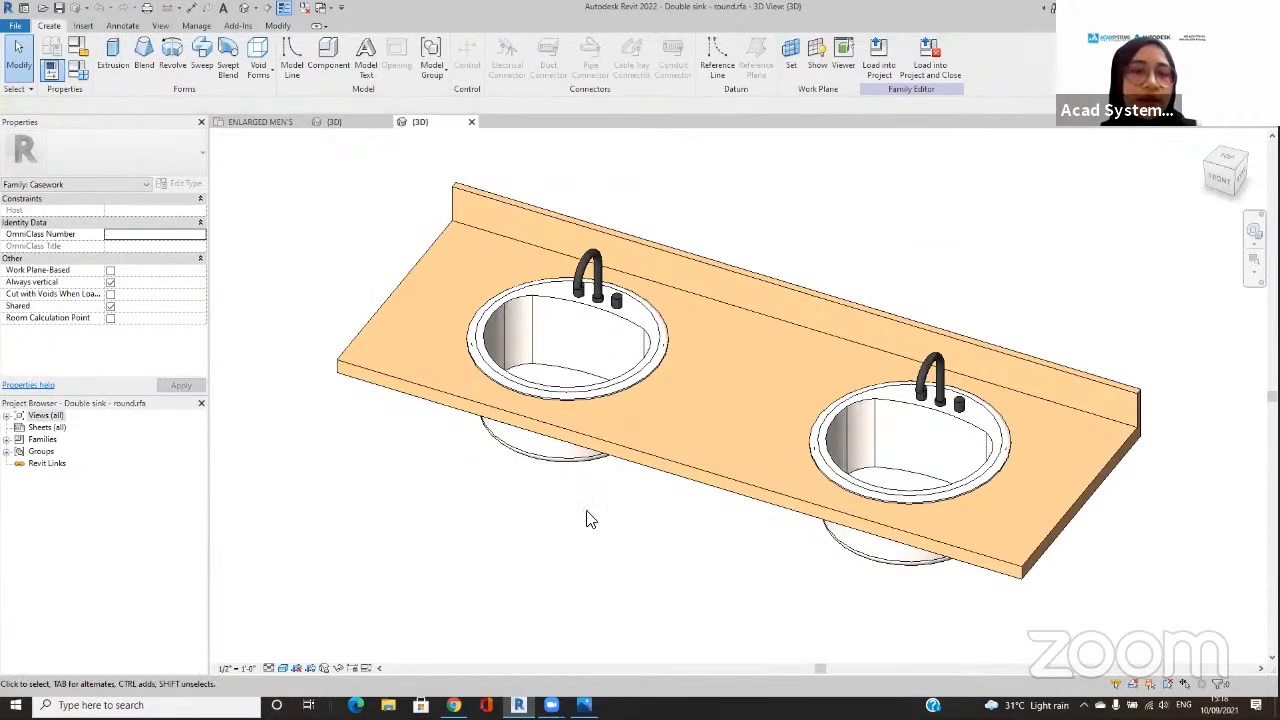
middle_click_drag(395, 490, 363, 497)
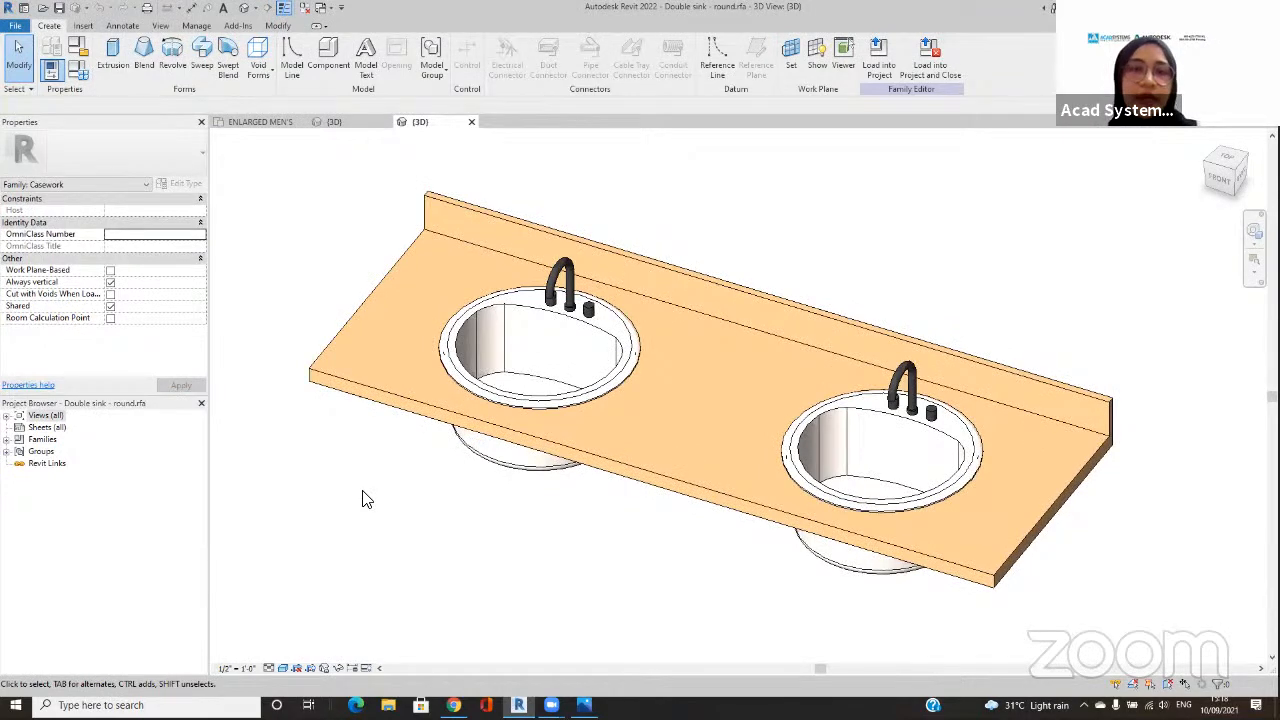
left_click(279, 669)
left_click(318, 600)
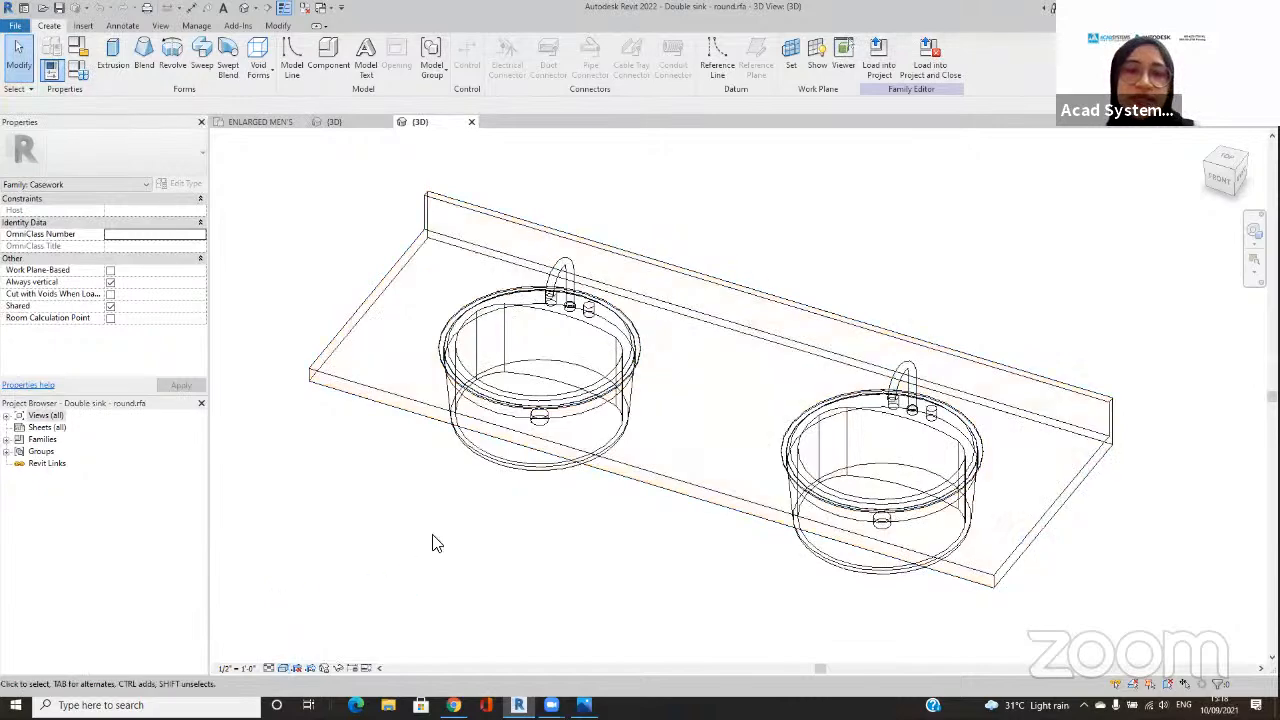
Step: Examine the faucet inlets and drains of both basins up close in the 3D view
middle_click_drag(569, 319, 552, 330)
left_click(1255, 232)
left_click_drag(880, 330, 868, 370)
middle_click_drag(850, 420, 848, 380)
scroll(846, 384, "up", 1)
scroll(530, 420, "up", 1)
middle_click_drag(532, 414, 540, 397)
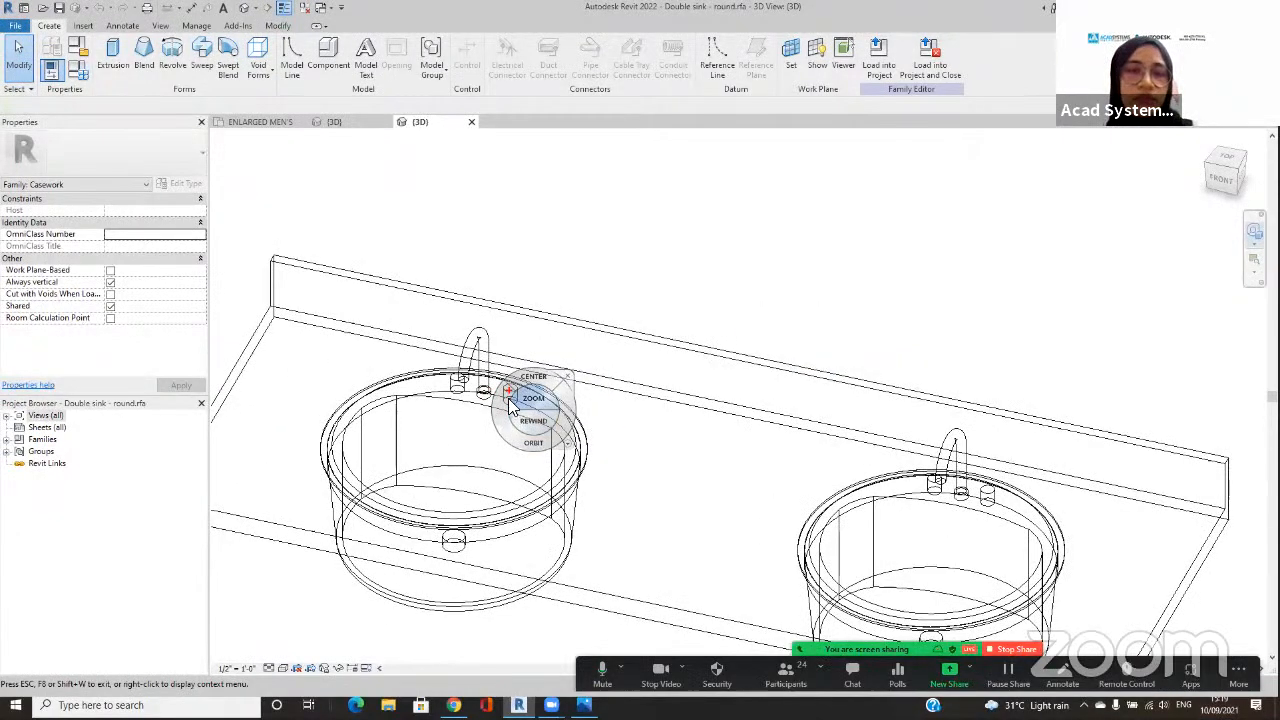
key("Escape")
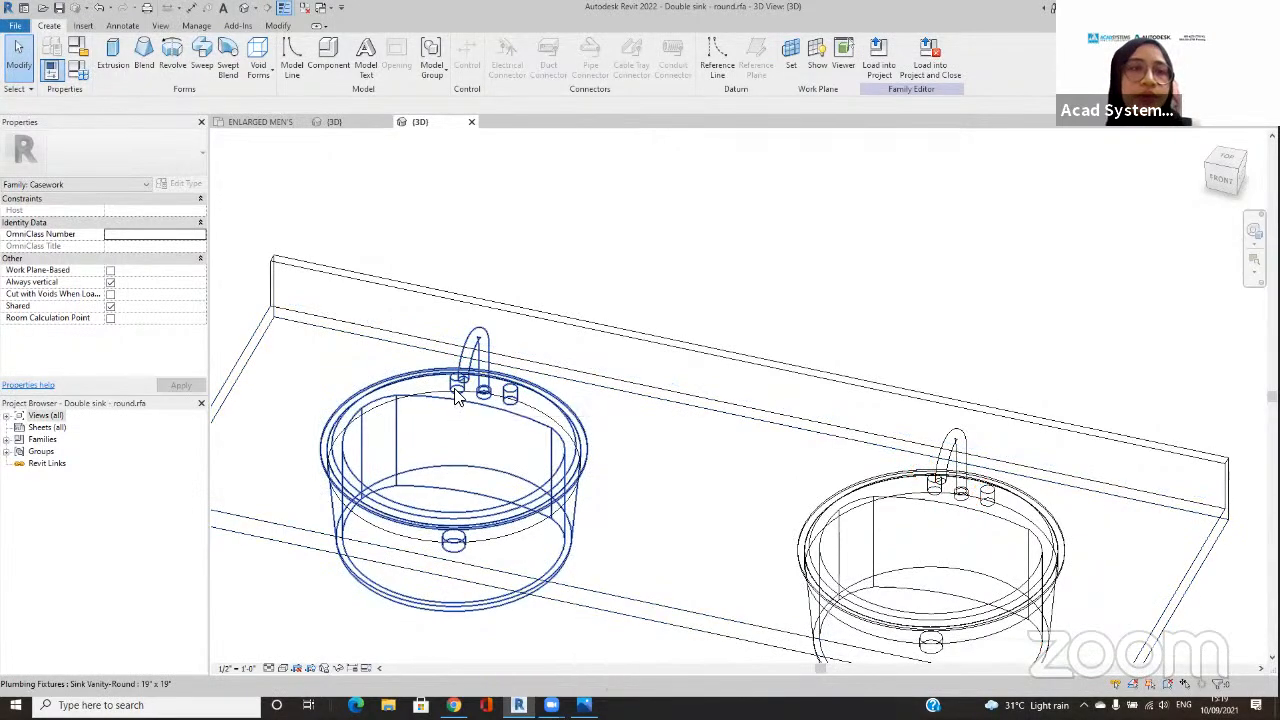
Step: Change the double-sink family's category from Casework to Plumbing Fixtures
left_click(78, 52)
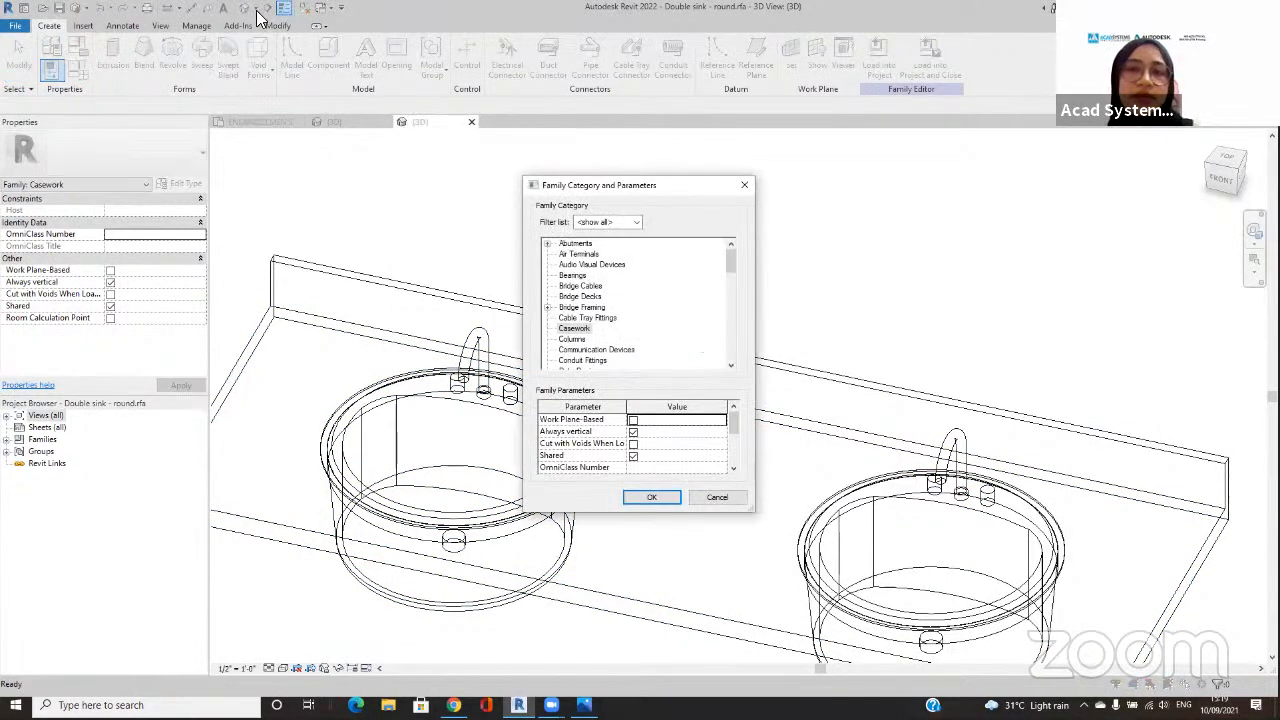
key("Escape")
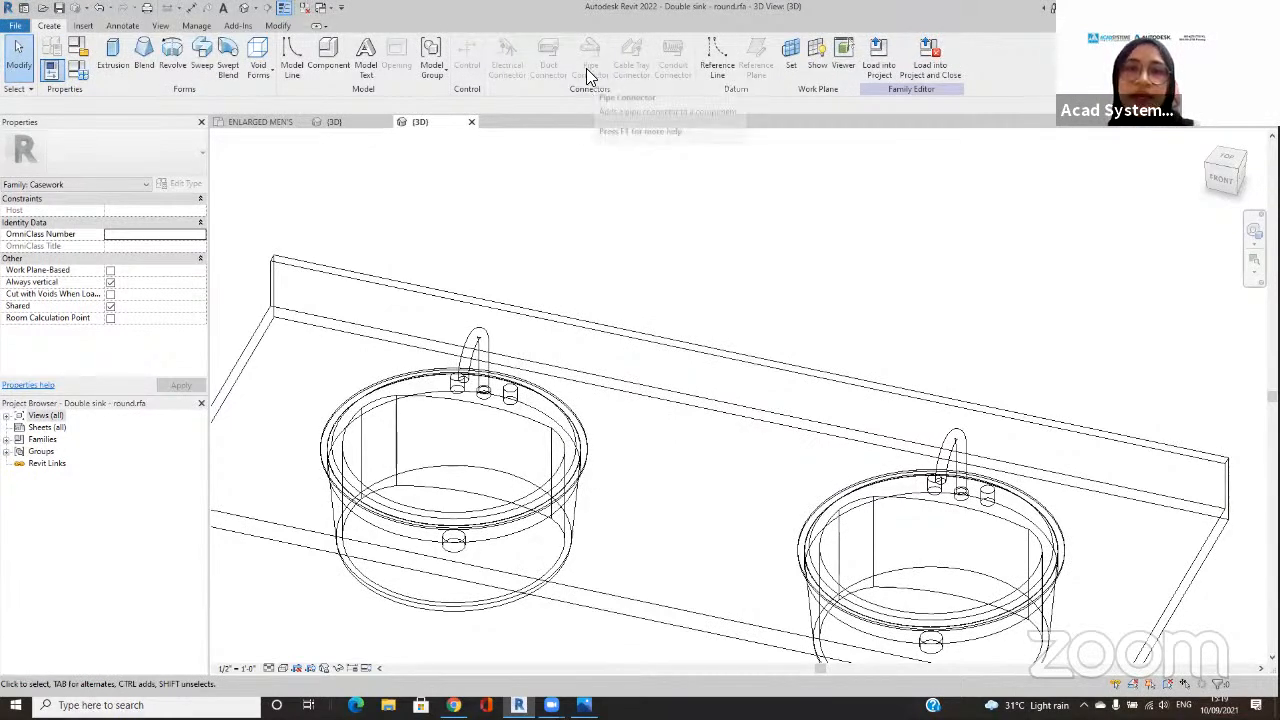
left_click(80, 56)
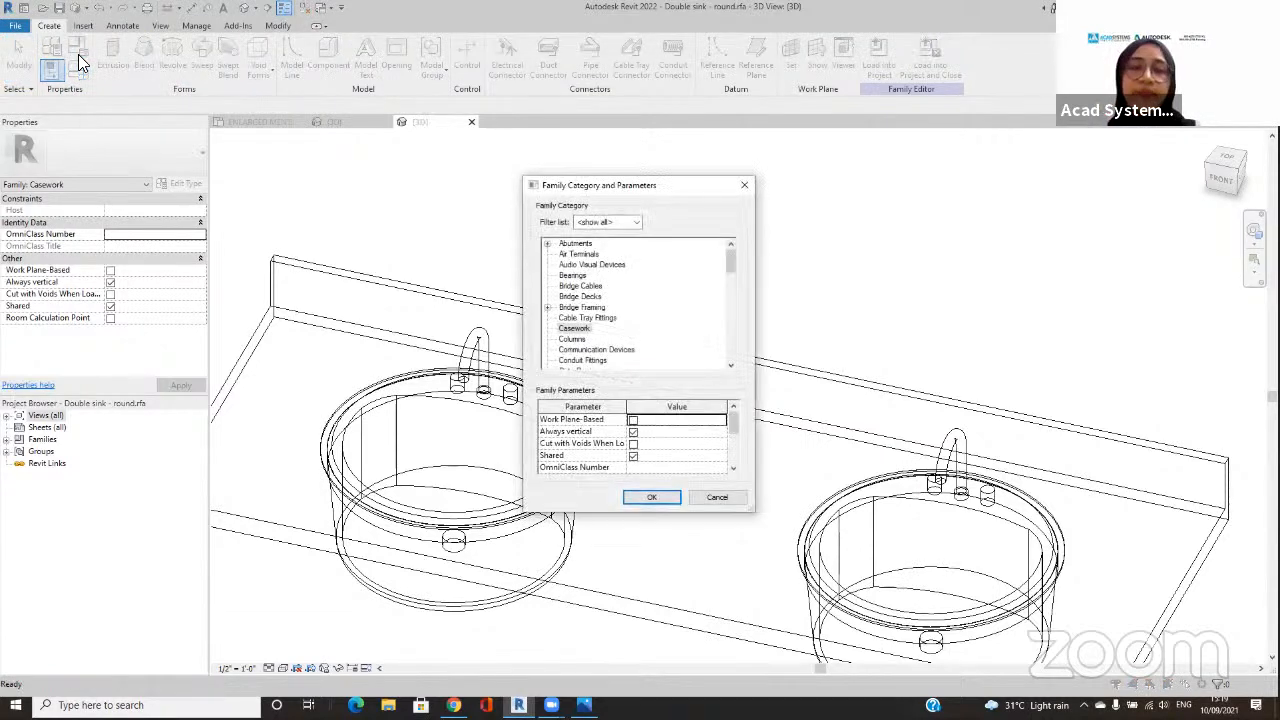
left_click(588, 328)
scroll(588, 330, "down", 2)
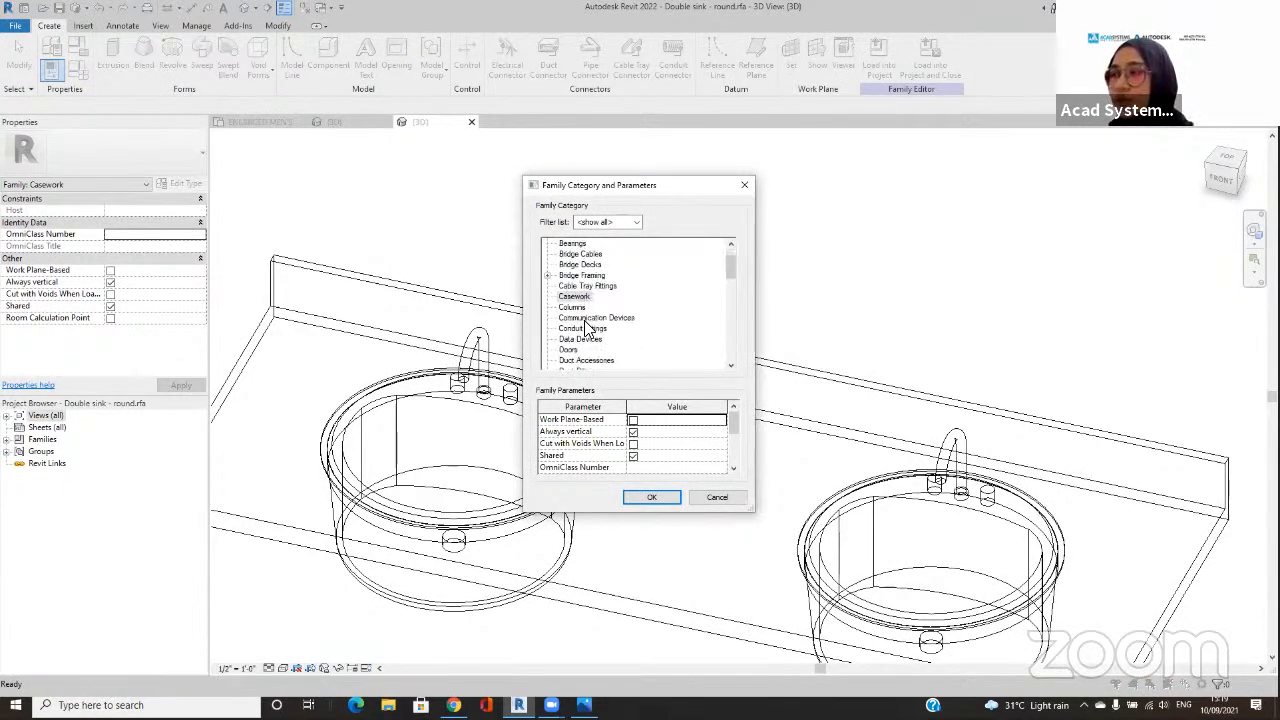
scroll(588, 330, "down", 4)
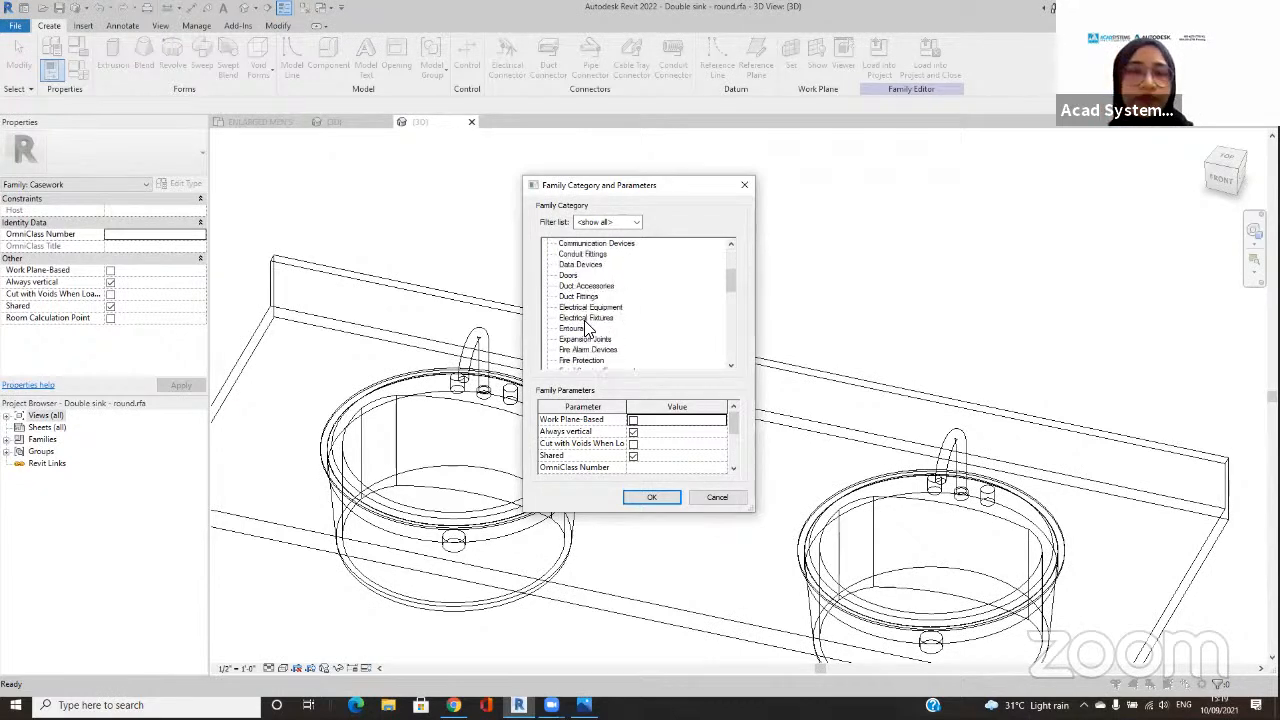
scroll(588, 330, "down", 4)
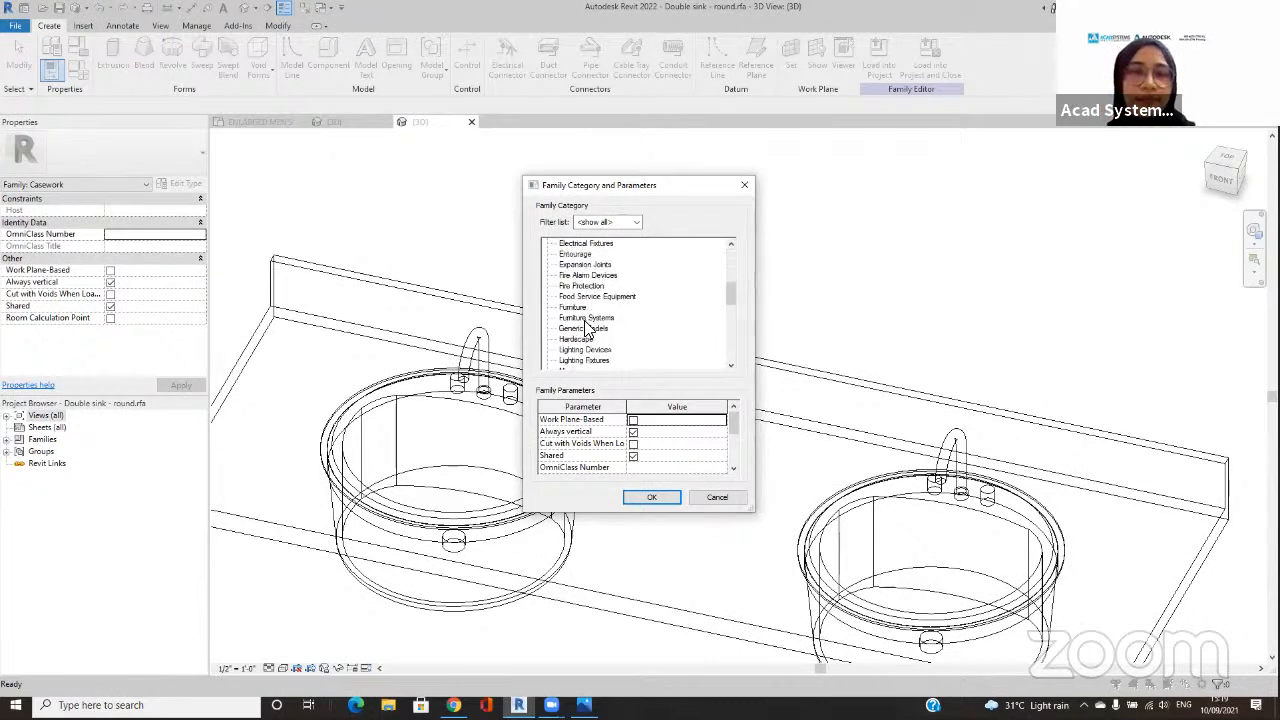
scroll(588, 330, "down", 4)
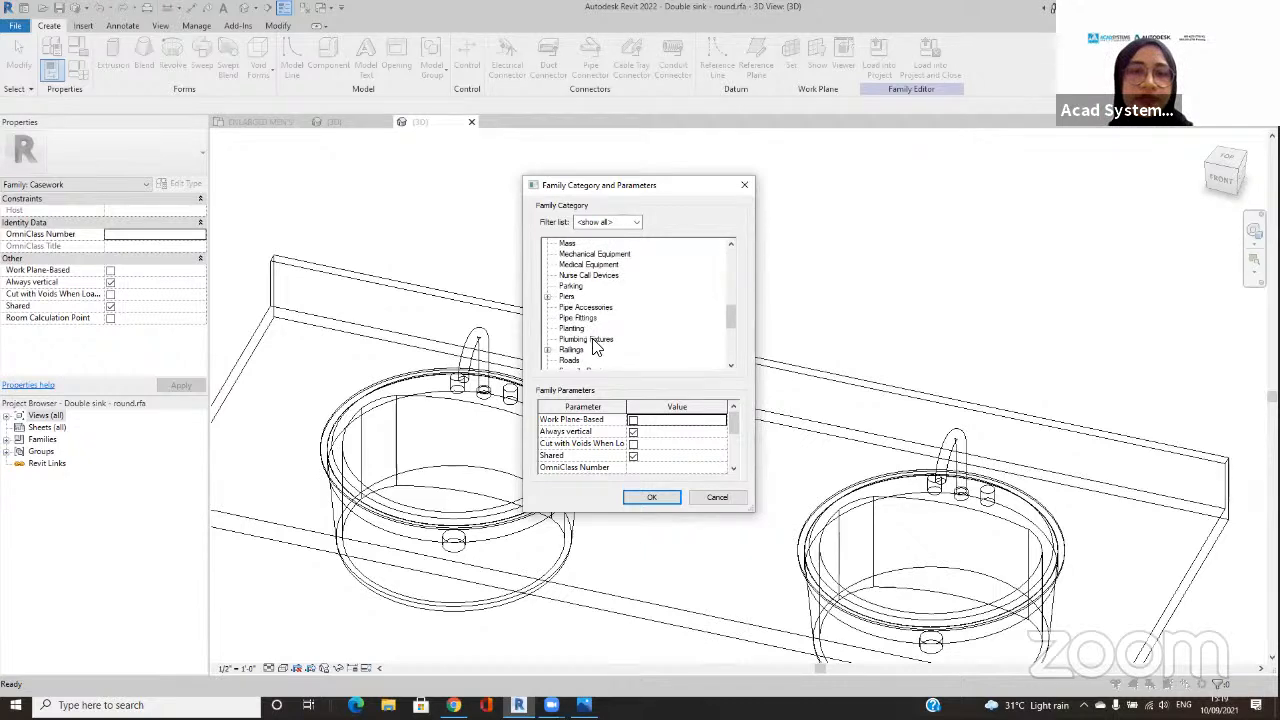
left_click(590, 339)
left_click(648, 497)
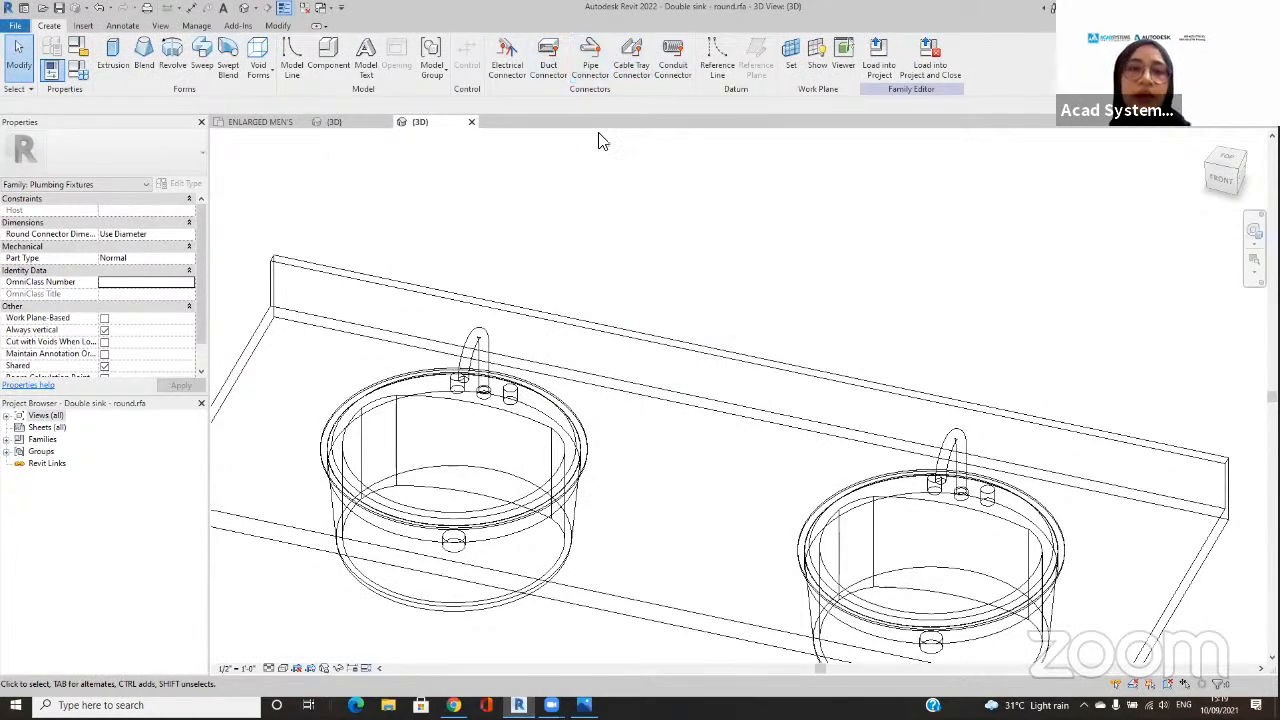
Step: Place a Domestic Hot Water pipe connector on the bottom face of the left basin's left-hand faucet inlet
middle_click_drag(648, 237, 668, 180)
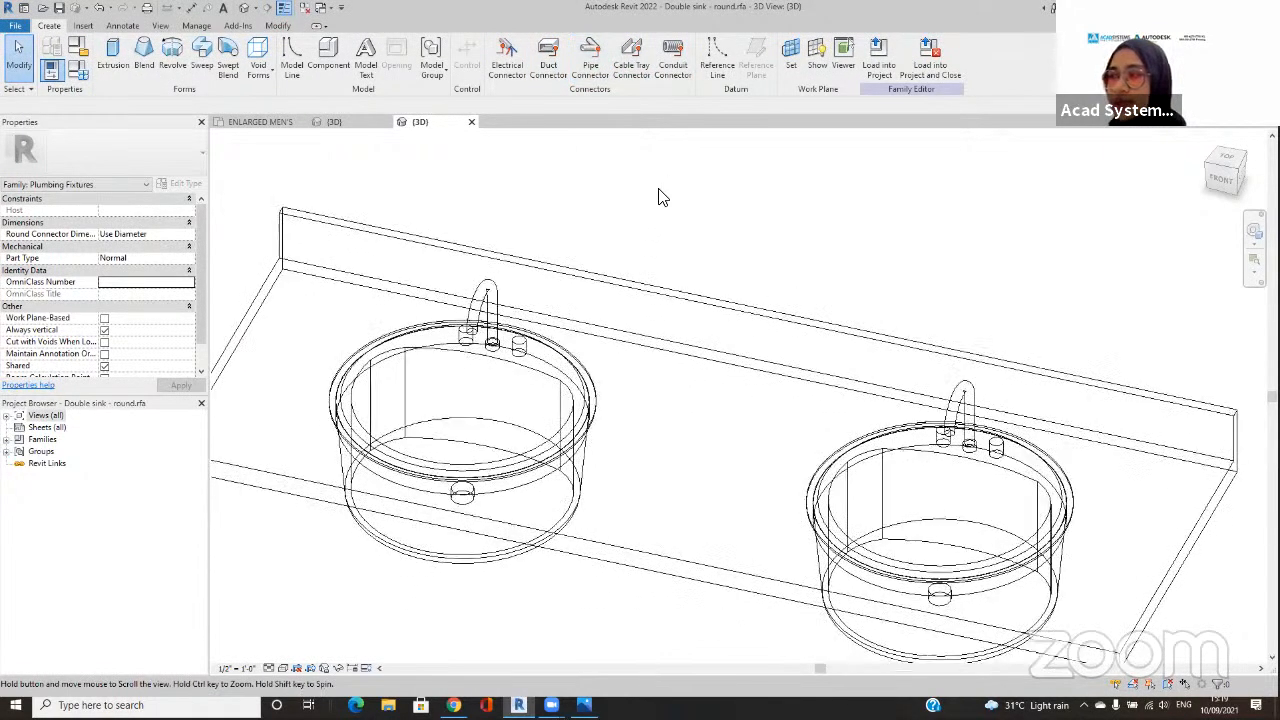
scroll(641, 221, "up", 1)
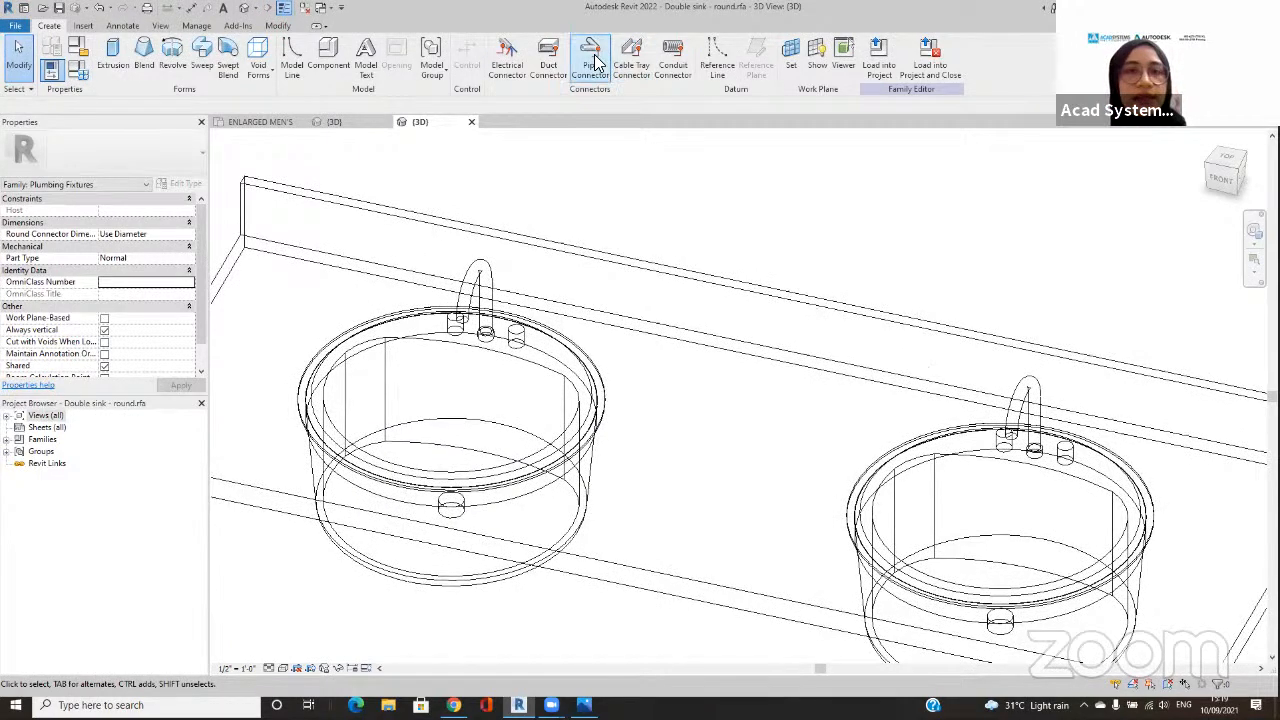
left_click(590, 55)
scroll(500, 415, "up", 4)
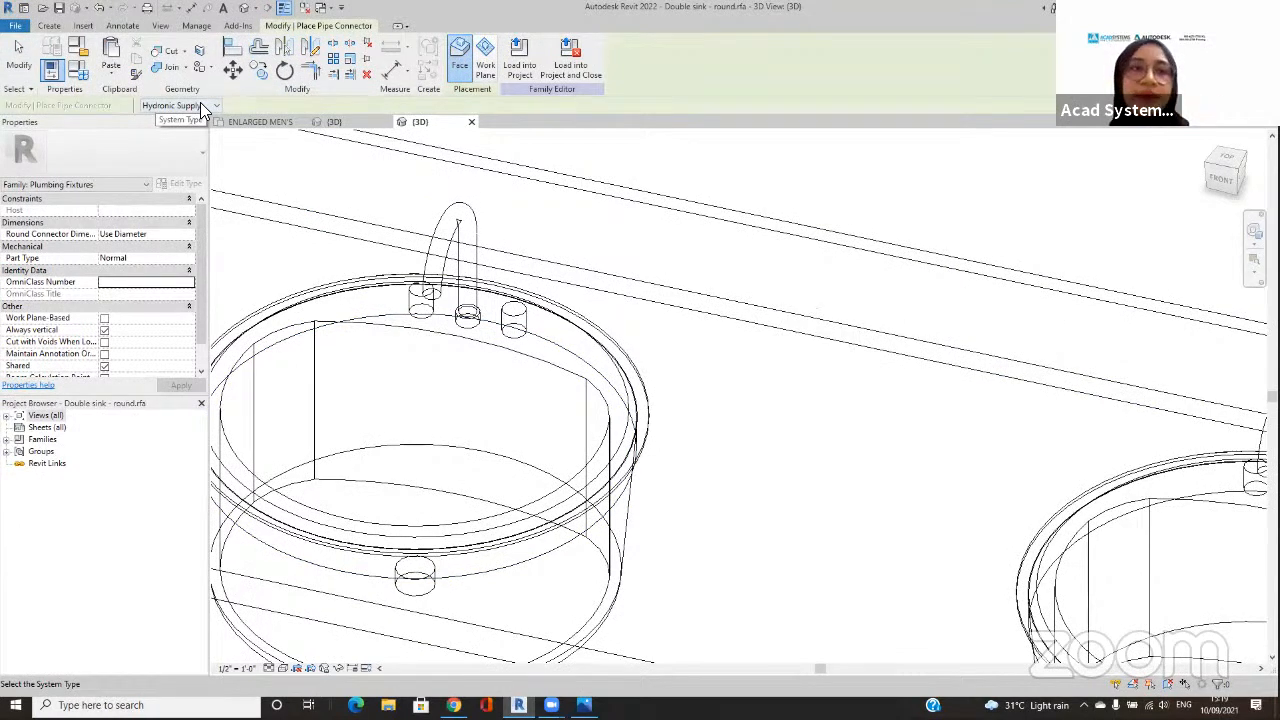
left_click(201, 105)
left_click(200, 119)
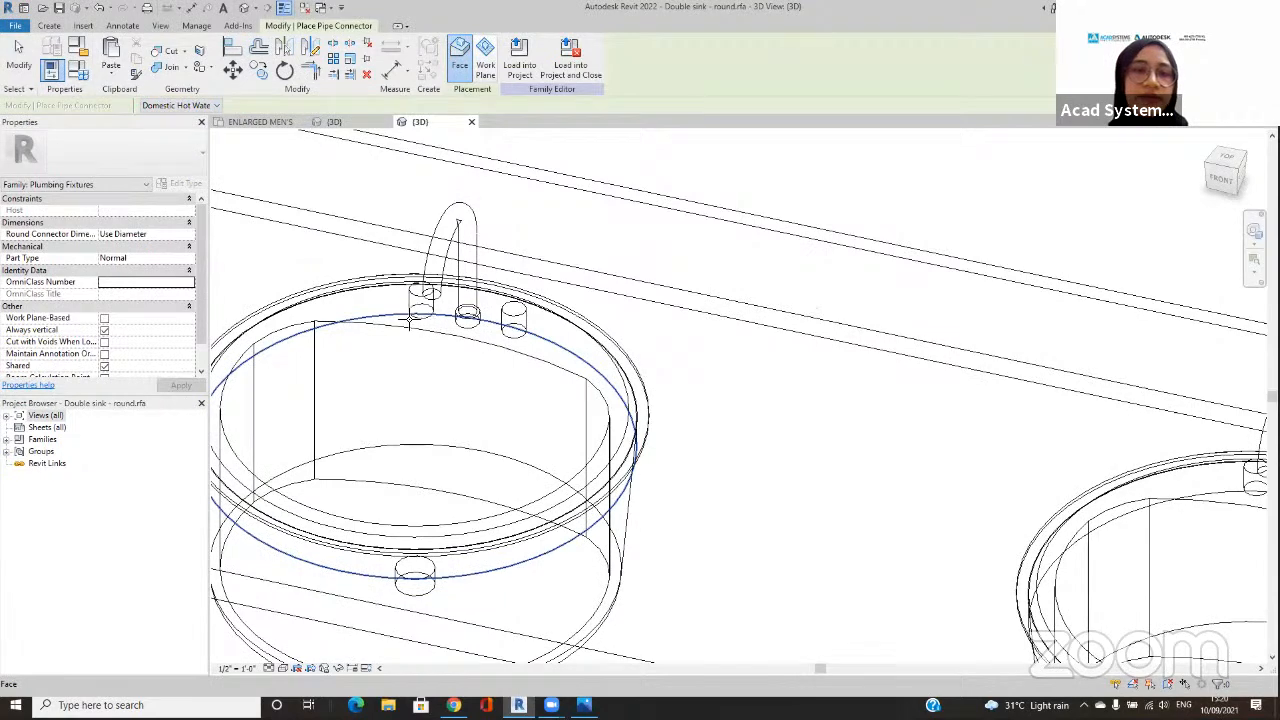
scroll(419, 311, "up", 3)
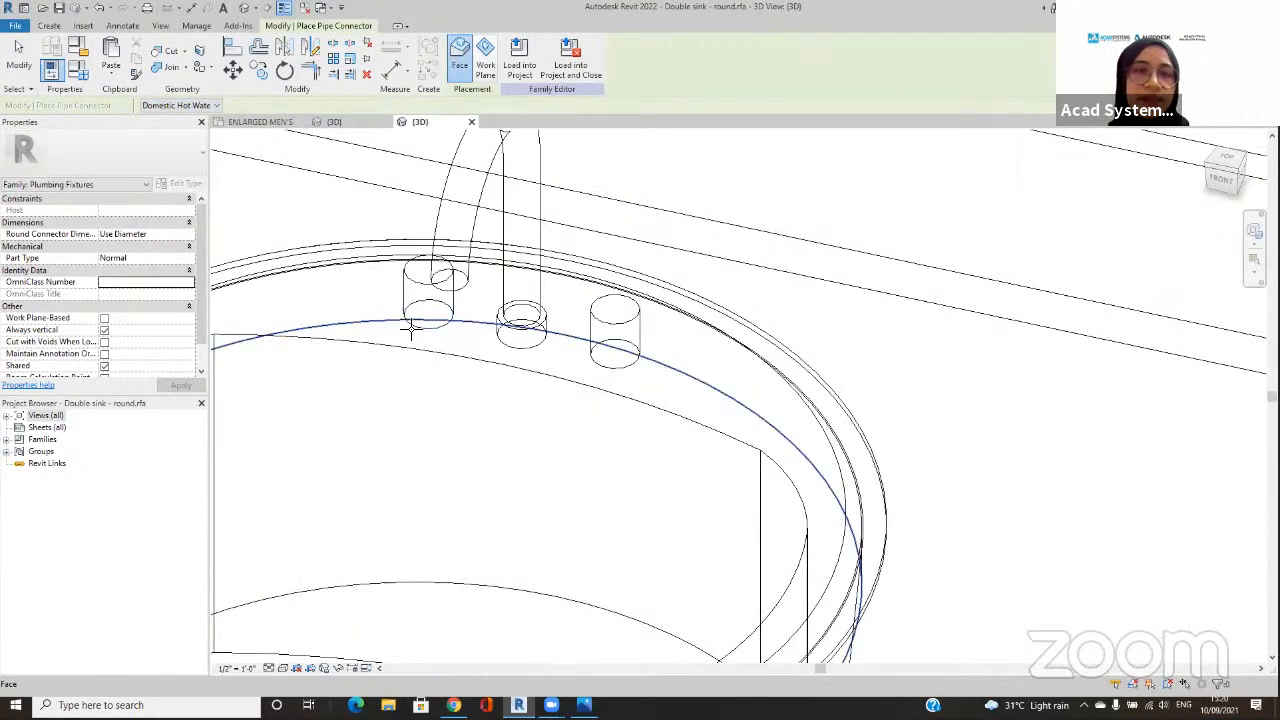
left_click(407, 331)
scroll(590, 380, "down", 3)
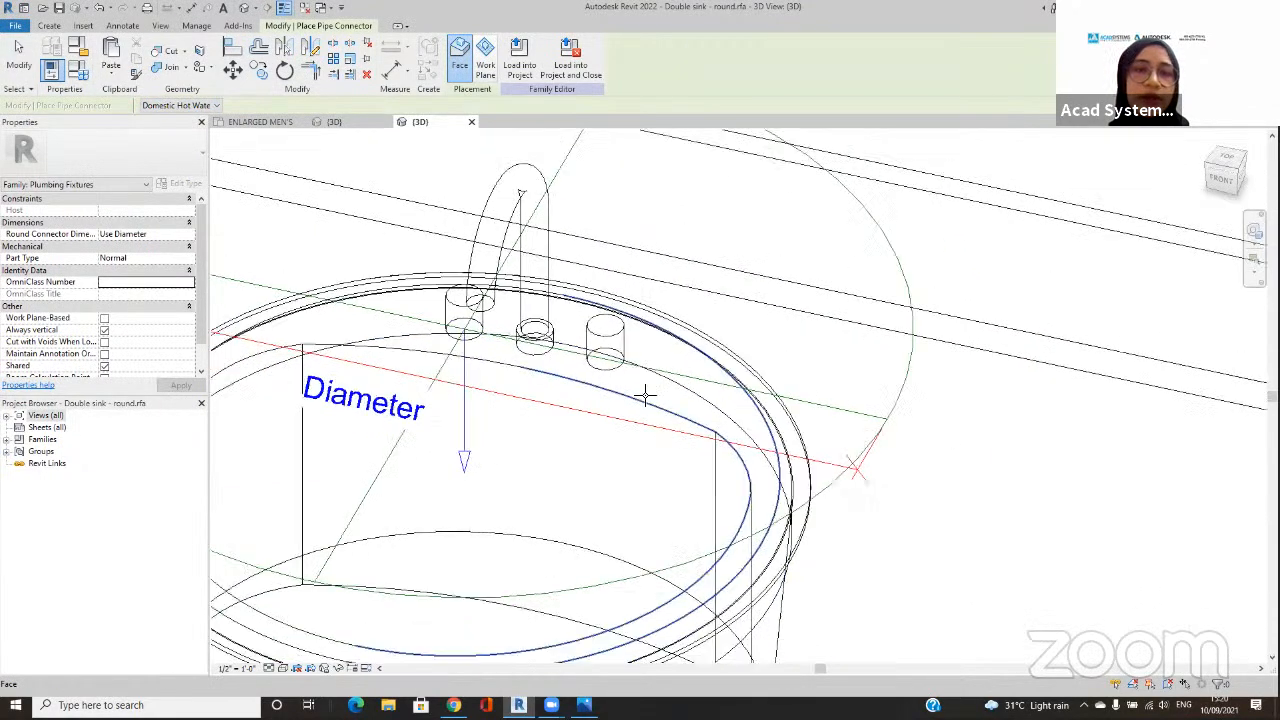
Step: Place a Domestic Hot Water pipe connector on the bottom face of the right basin's left-hand faucet inlet
middle_click_drag(595, 383, 411, 349)
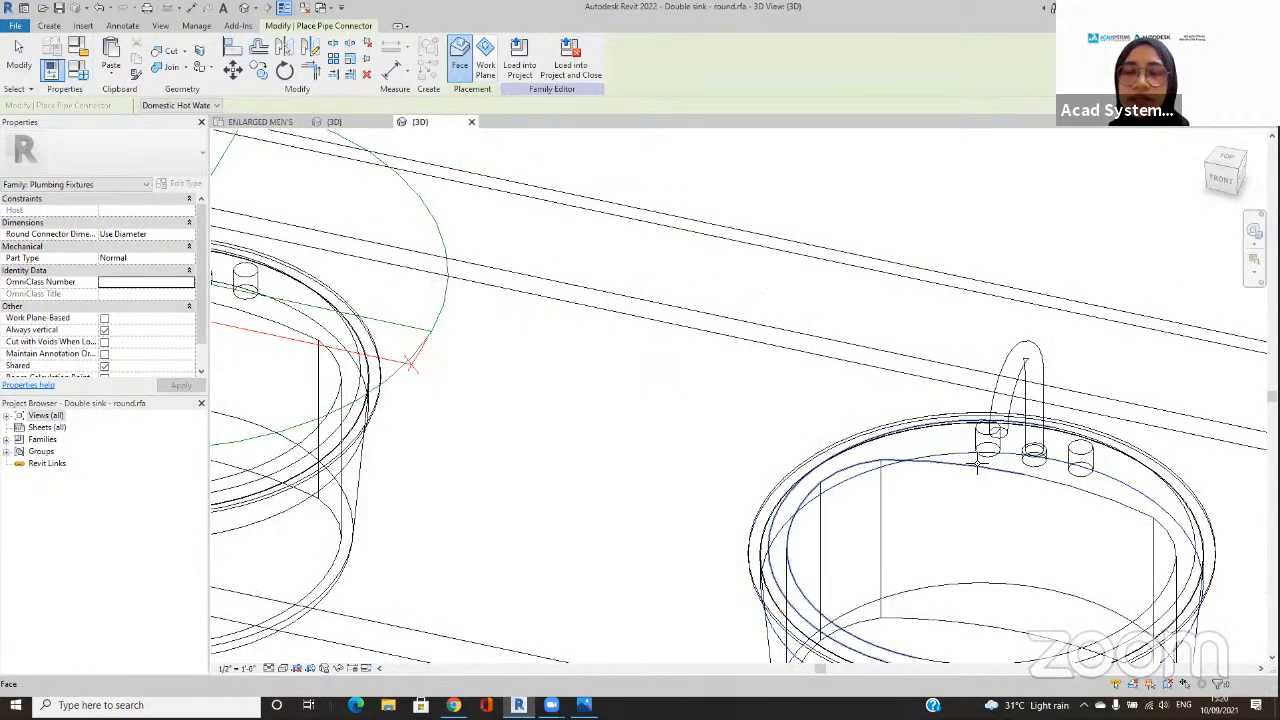
scroll(985, 455, "up", 3)
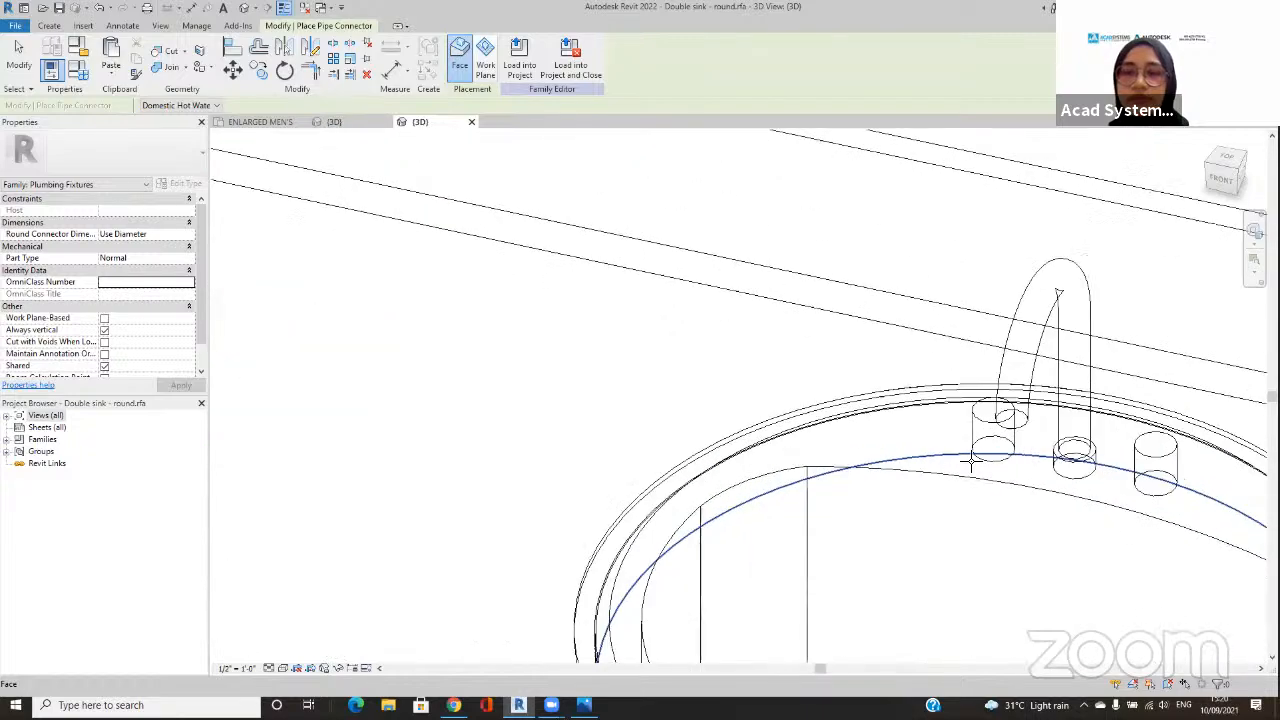
left_click(990, 460)
scroll(943, 449, "down", 5)
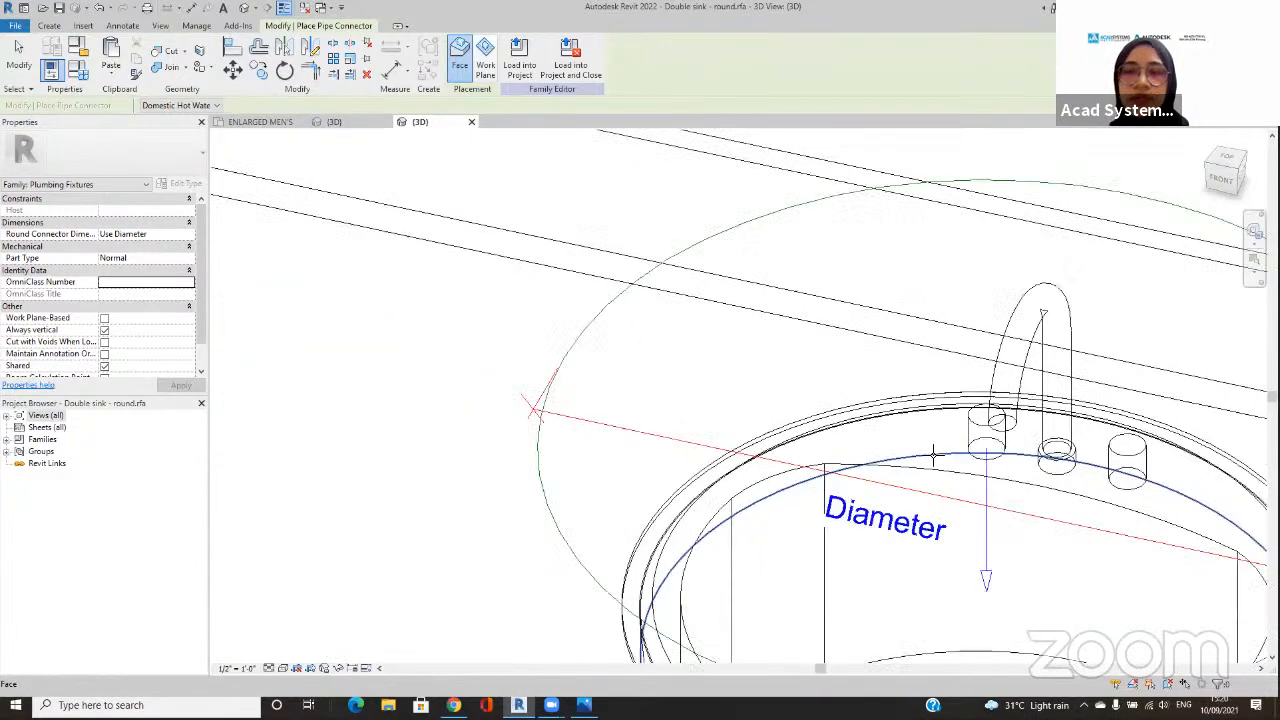
Step: Place a Domestic Cold Water pipe connector on the bottom face of the left basin's right-hand faucet inlet
left_click(216, 105)
left_click(175, 127)
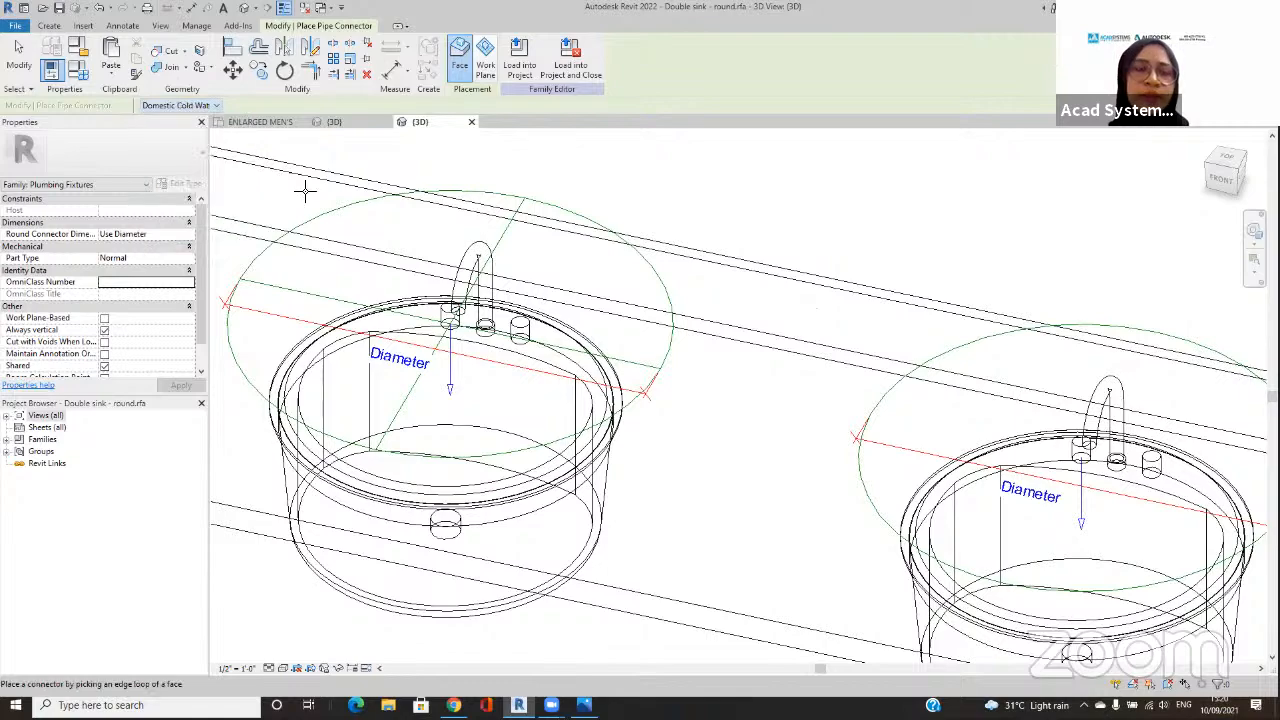
scroll(519, 342, "up", 4)
left_click(523, 330)
scroll(891, 382, "down", 2)
Step: Place a Domestic Cold Water pipe connector on the right basin's right-hand faucet inlet and finish placing connectors
middle_click_drag(884, 383, 508, 346)
scroll(717, 373, "down", 1)
left_click(1052, 487)
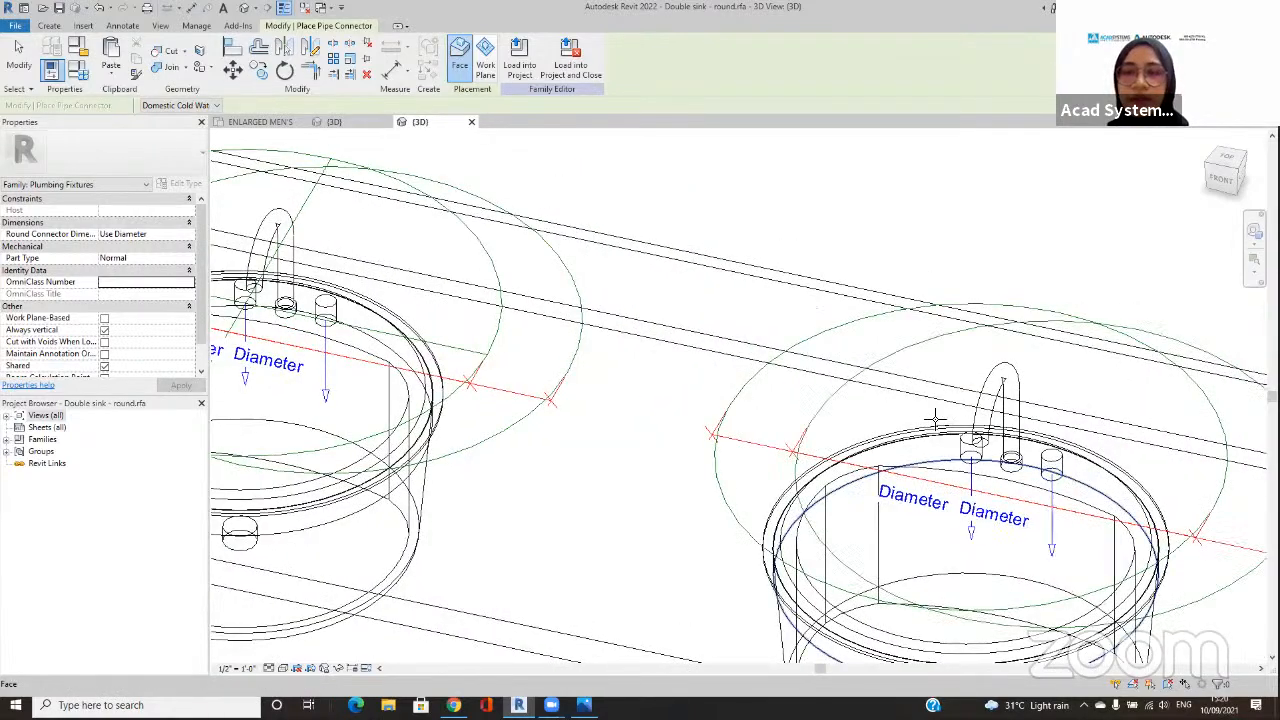
scroll(926, 422, "down", 3)
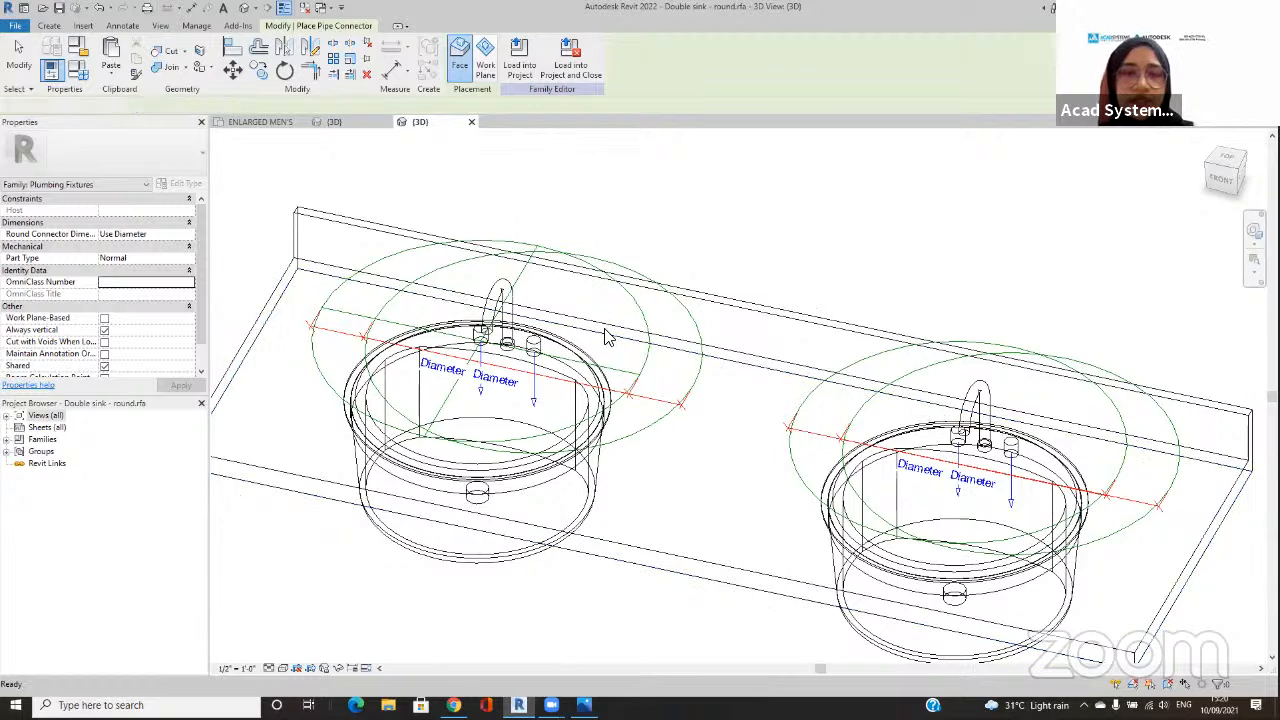
key("Escape")
Step: Set the diameter of all four pipe connectors on the double sink to 3/4"
left_click(648, 330)
left_click(698, 326, "ctrl")
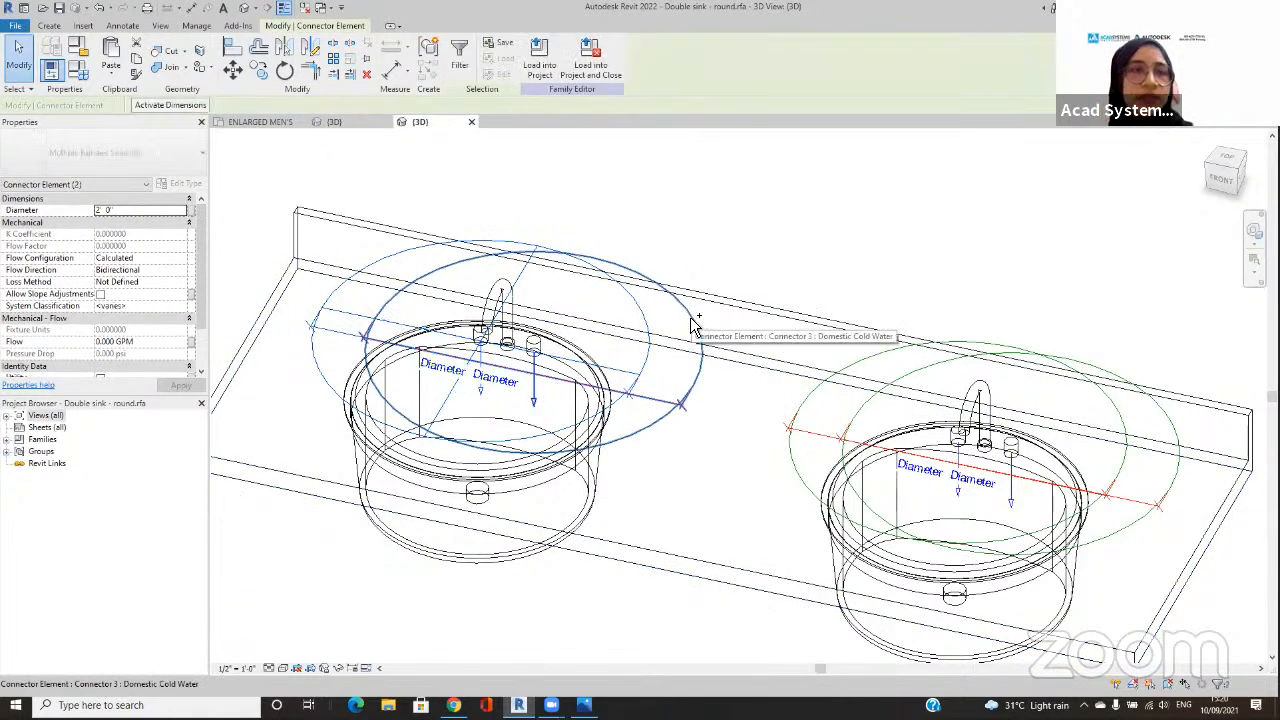
left_click(896, 353, "ctrl")
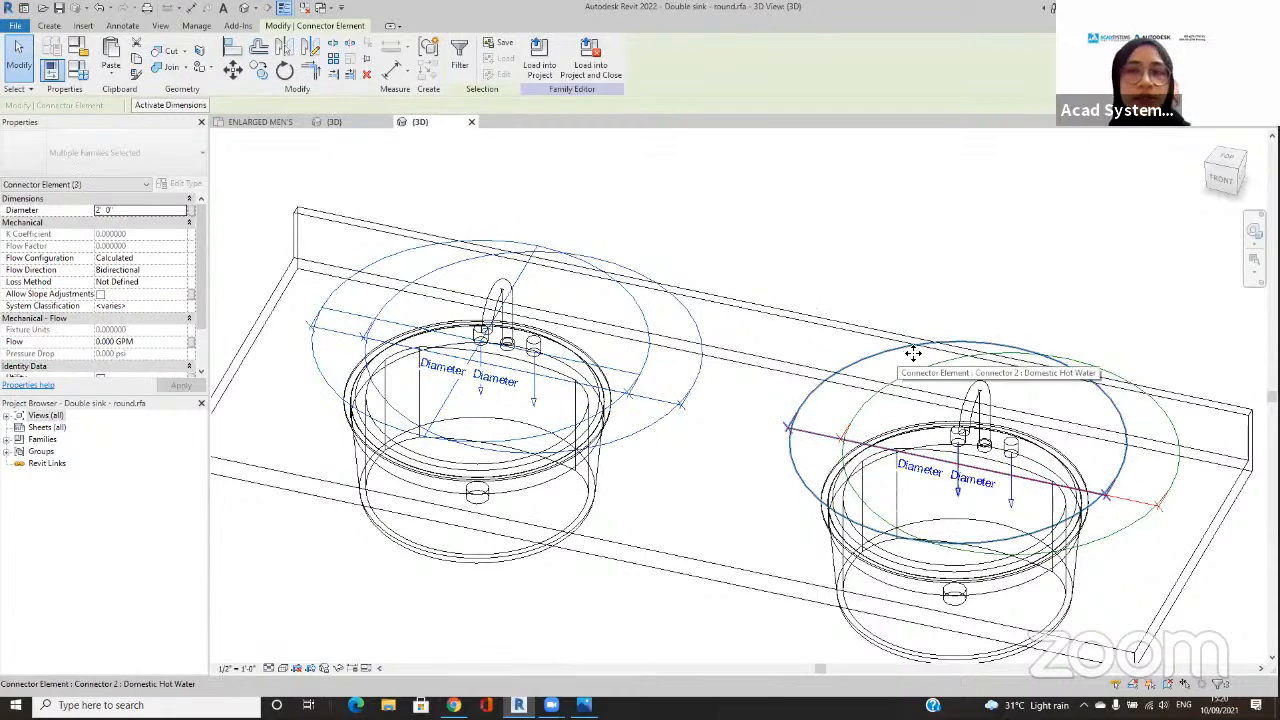
left_click(1122, 380, "ctrl")
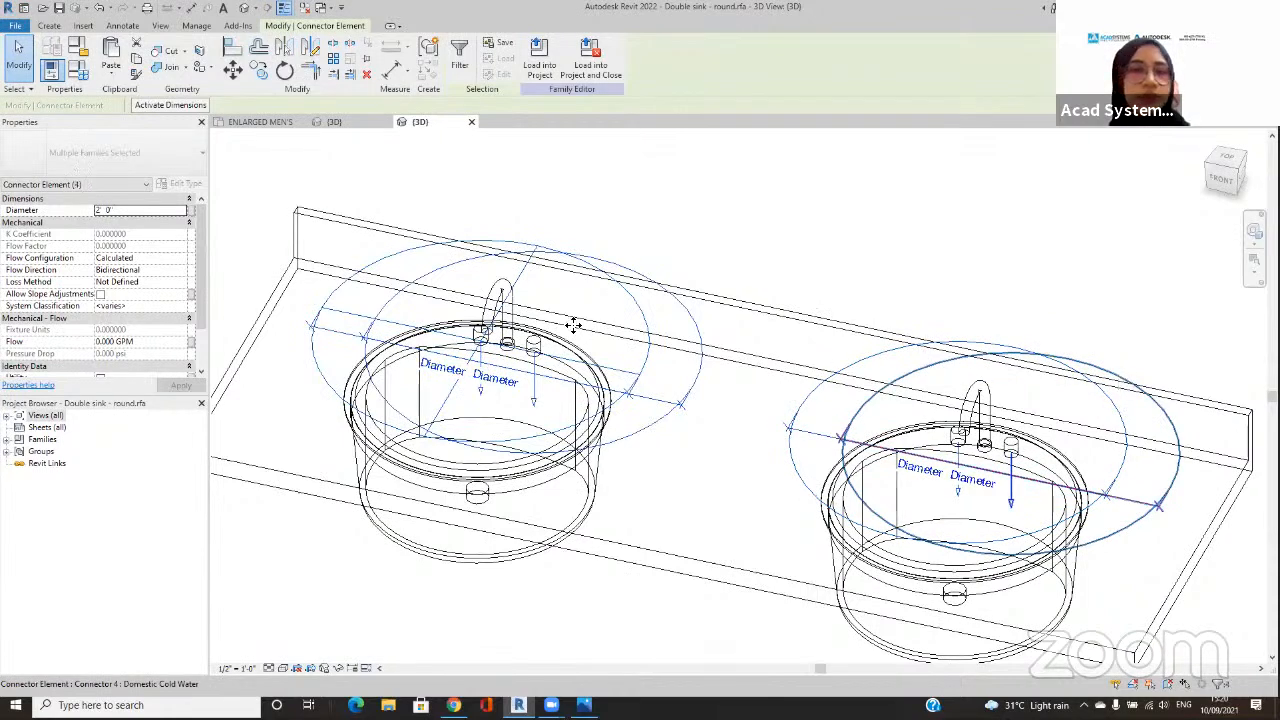
left_click(152, 212)
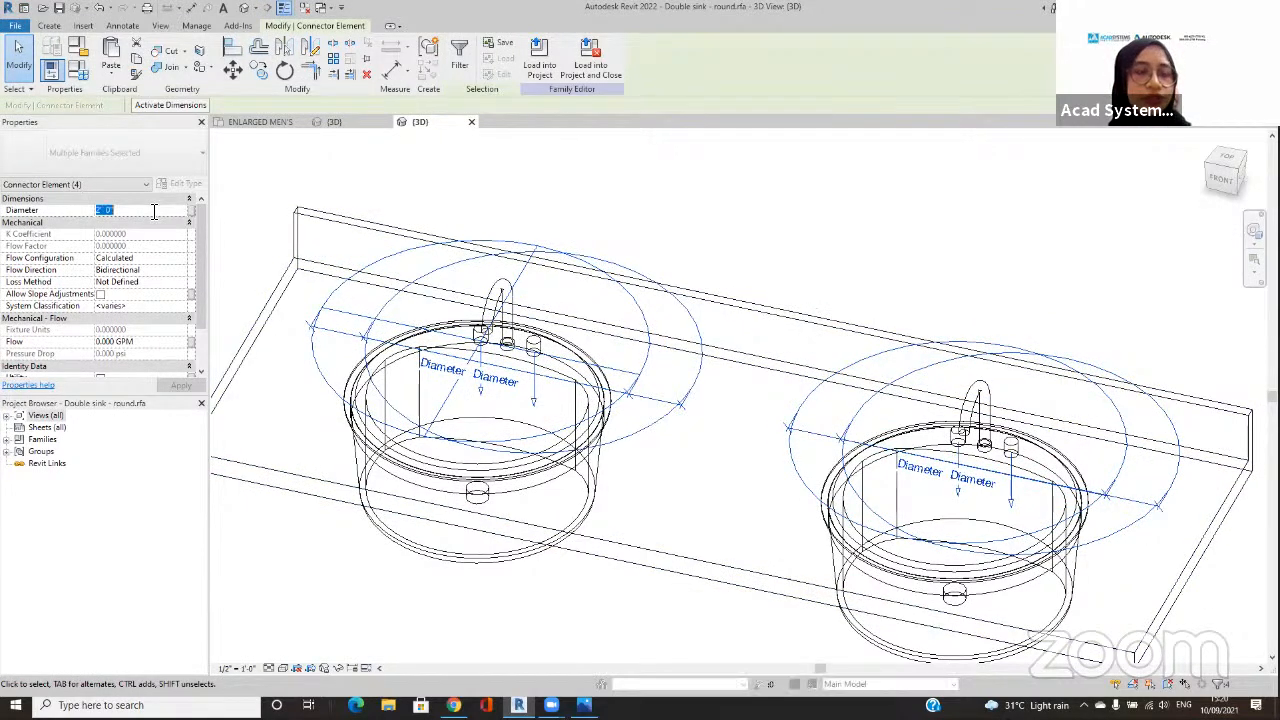
type("3/4")
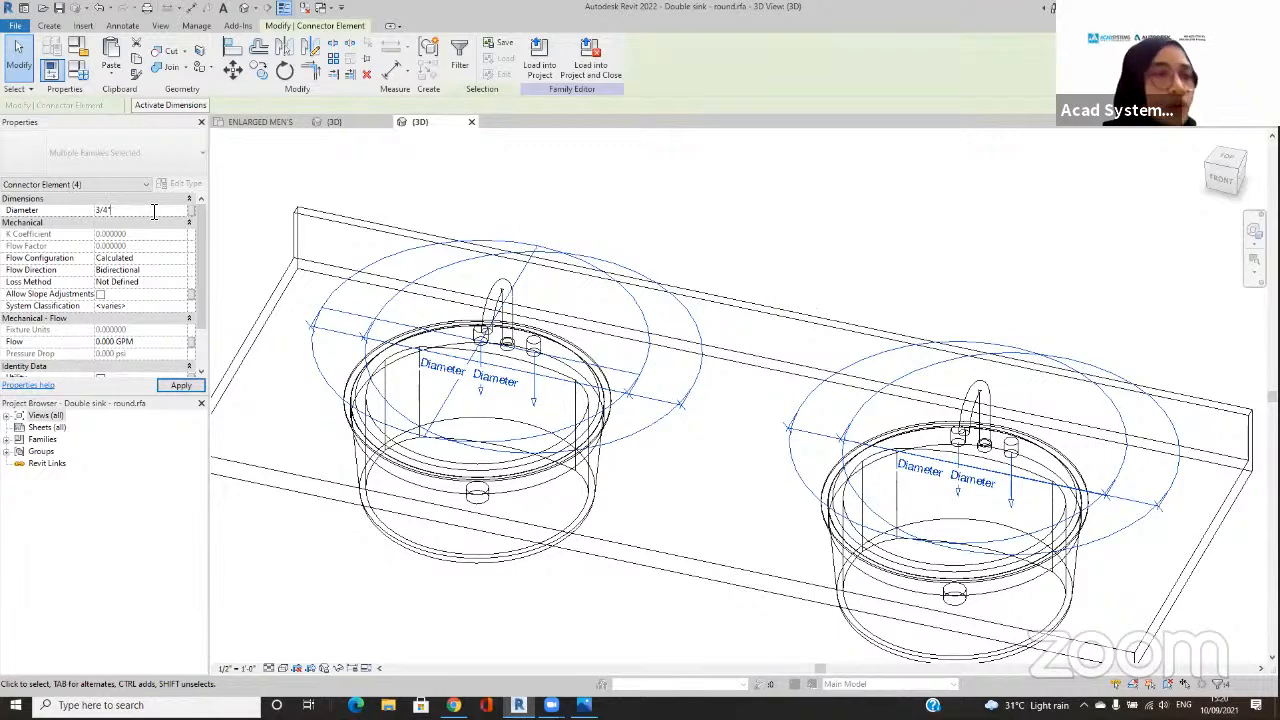
key("Return")
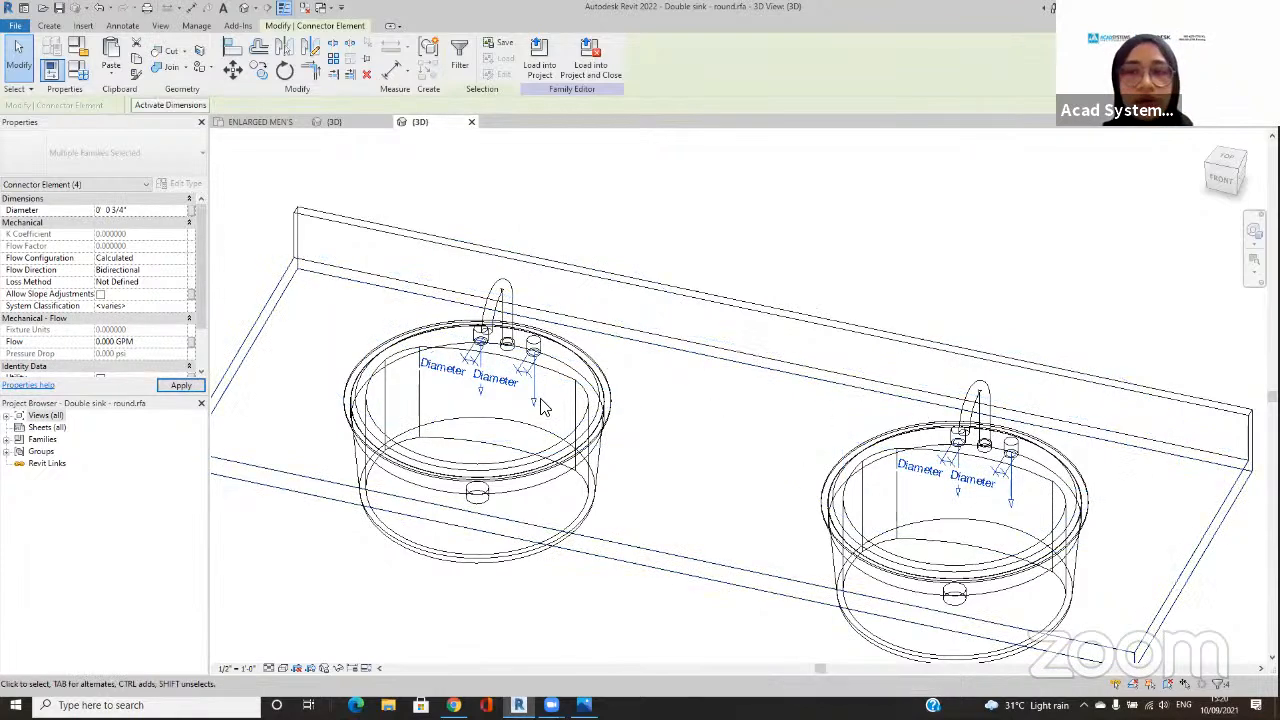
scroll(483, 368, "up", 5)
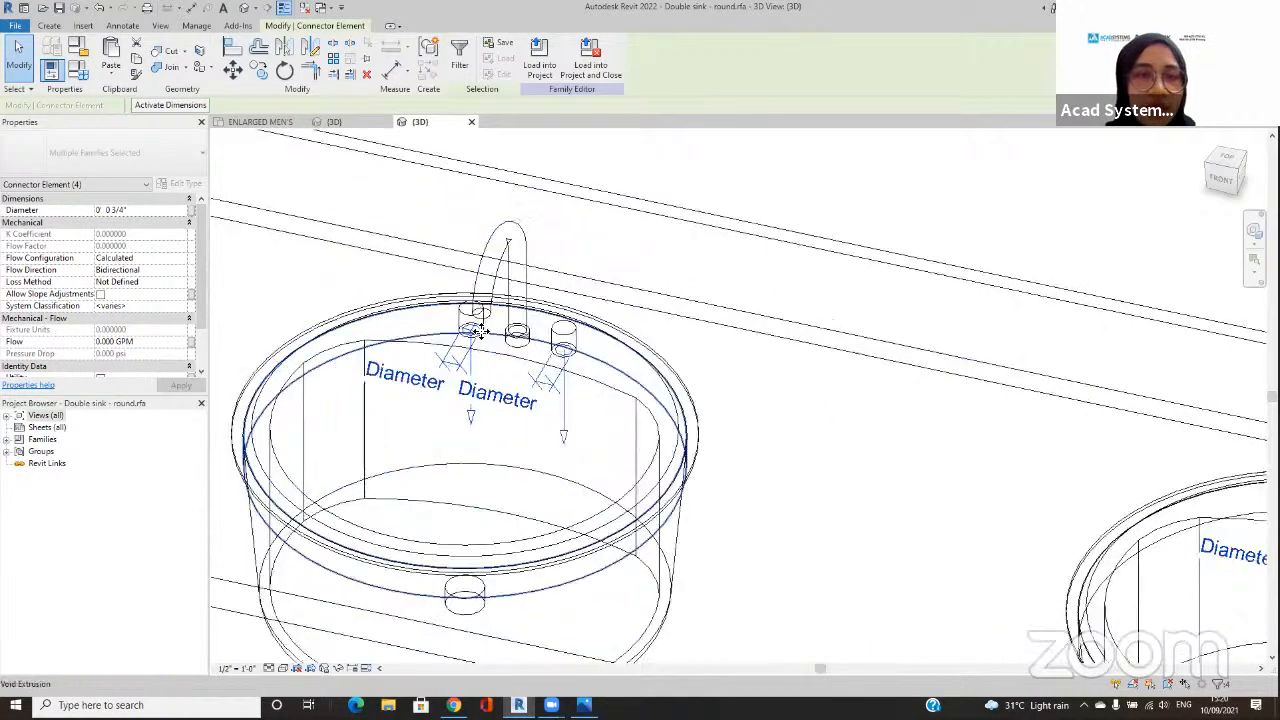
scroll(488, 335, "up", 3)
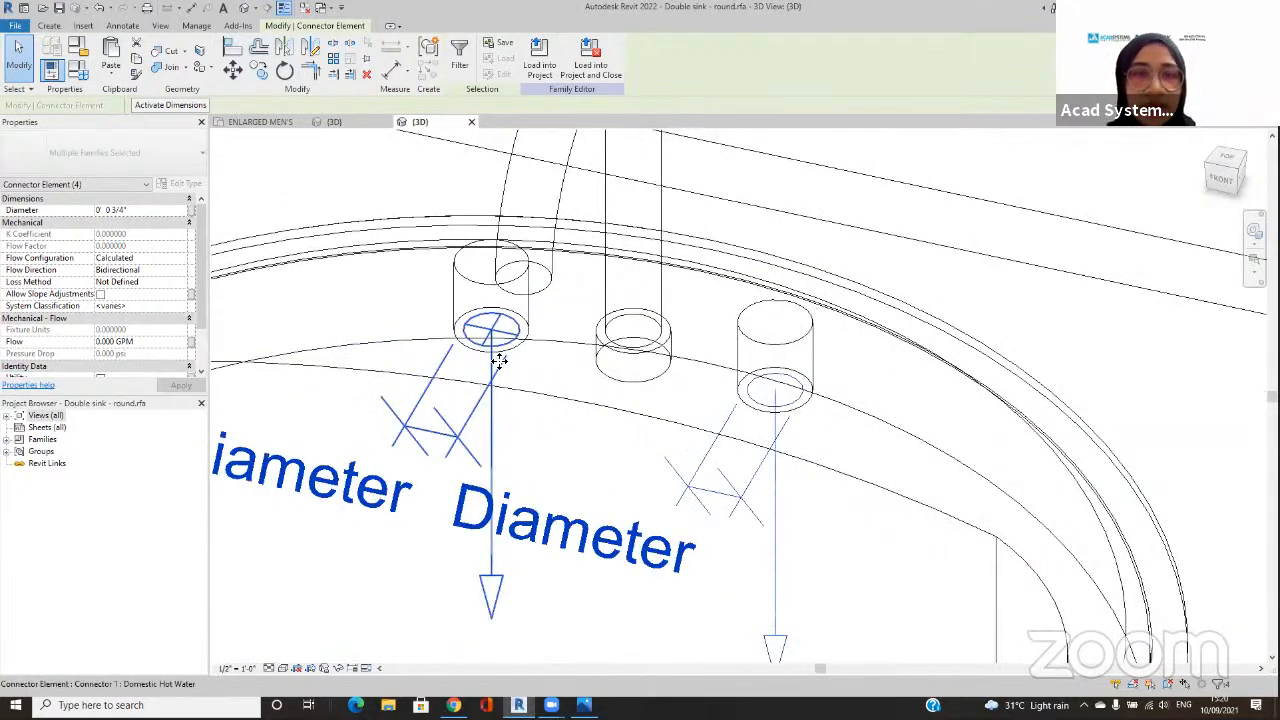
scroll(499, 360, "down", 7)
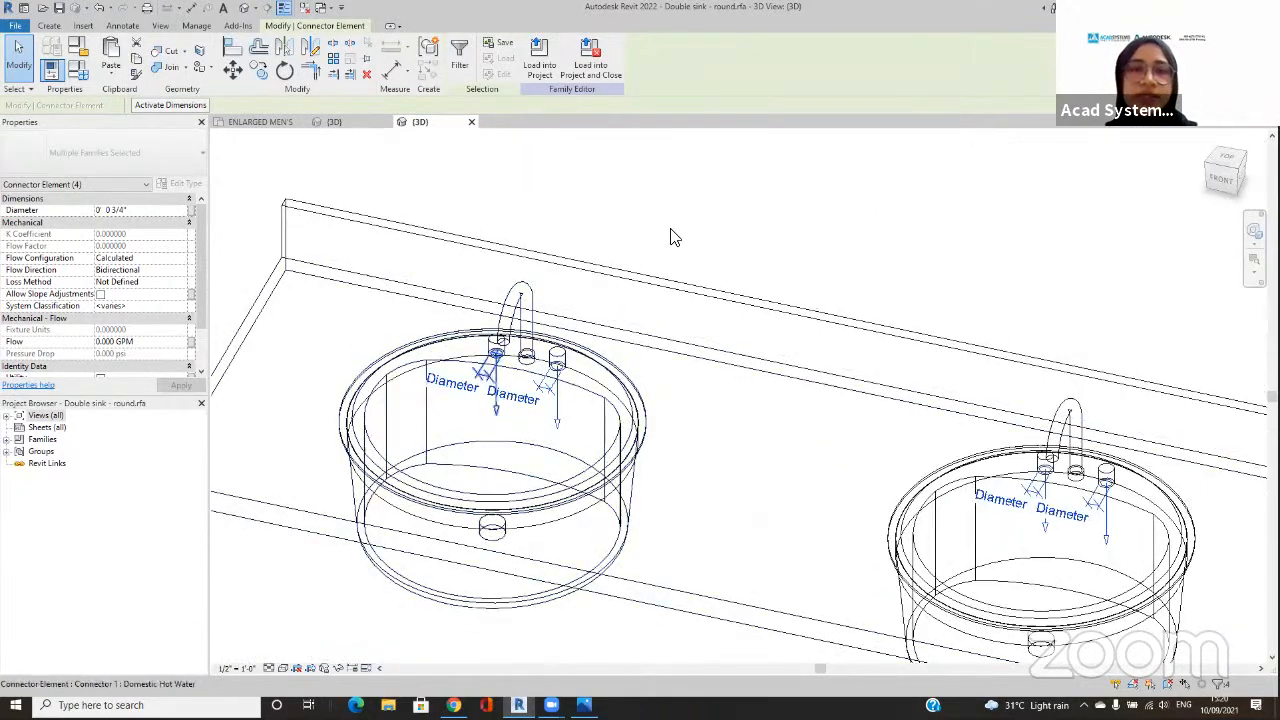
left_click(672, 237)
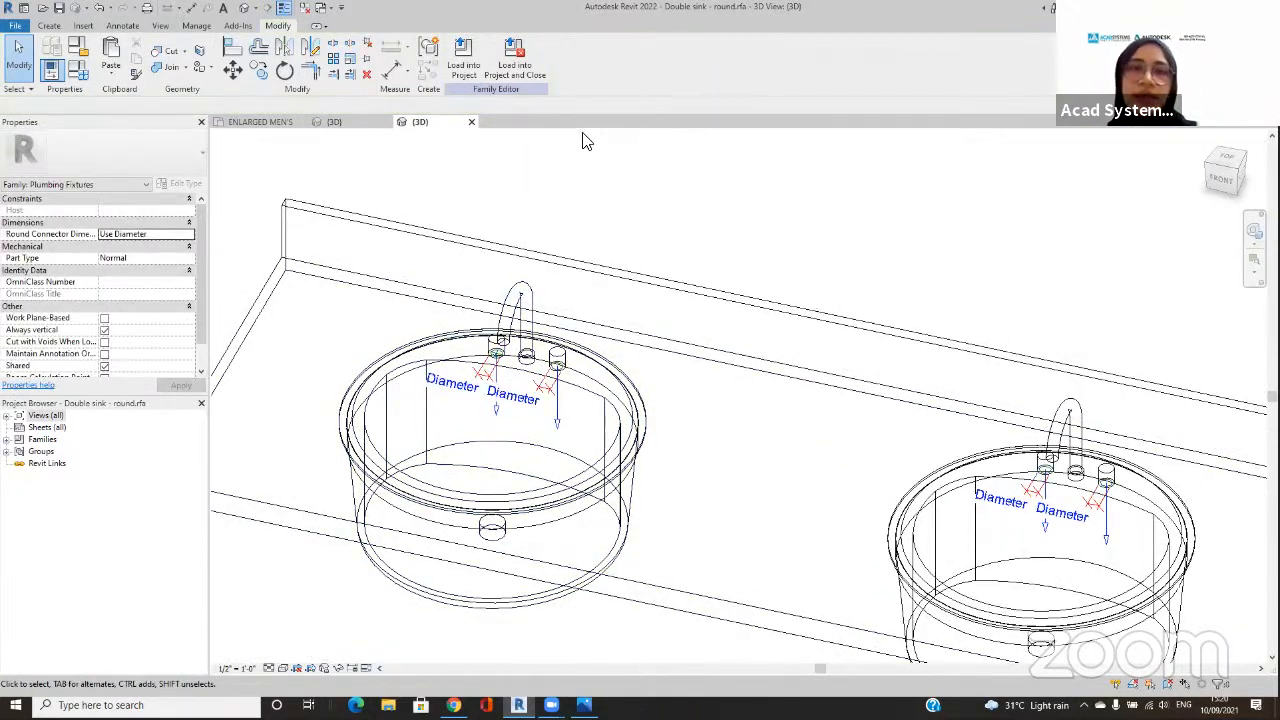
Step: Load the double sink family into the project and close it without saving, overwriting the existing version and its parameter values
left_click(516, 70)
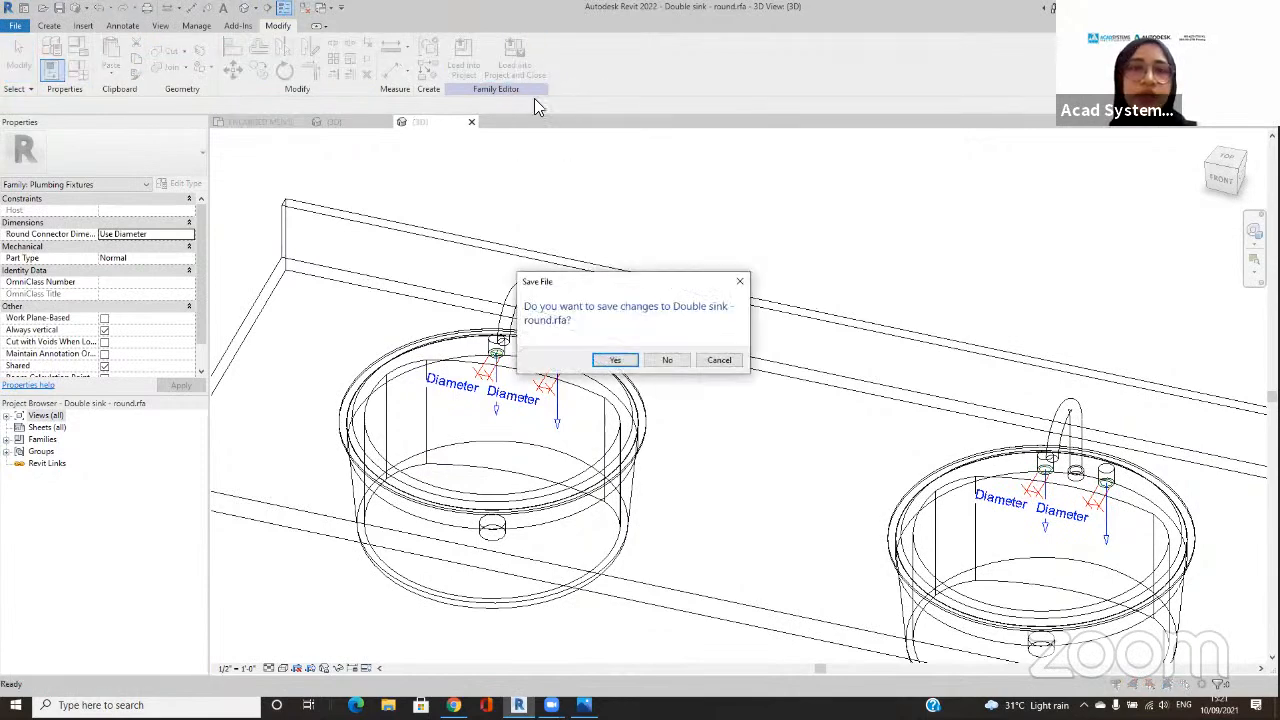
left_click(672, 355)
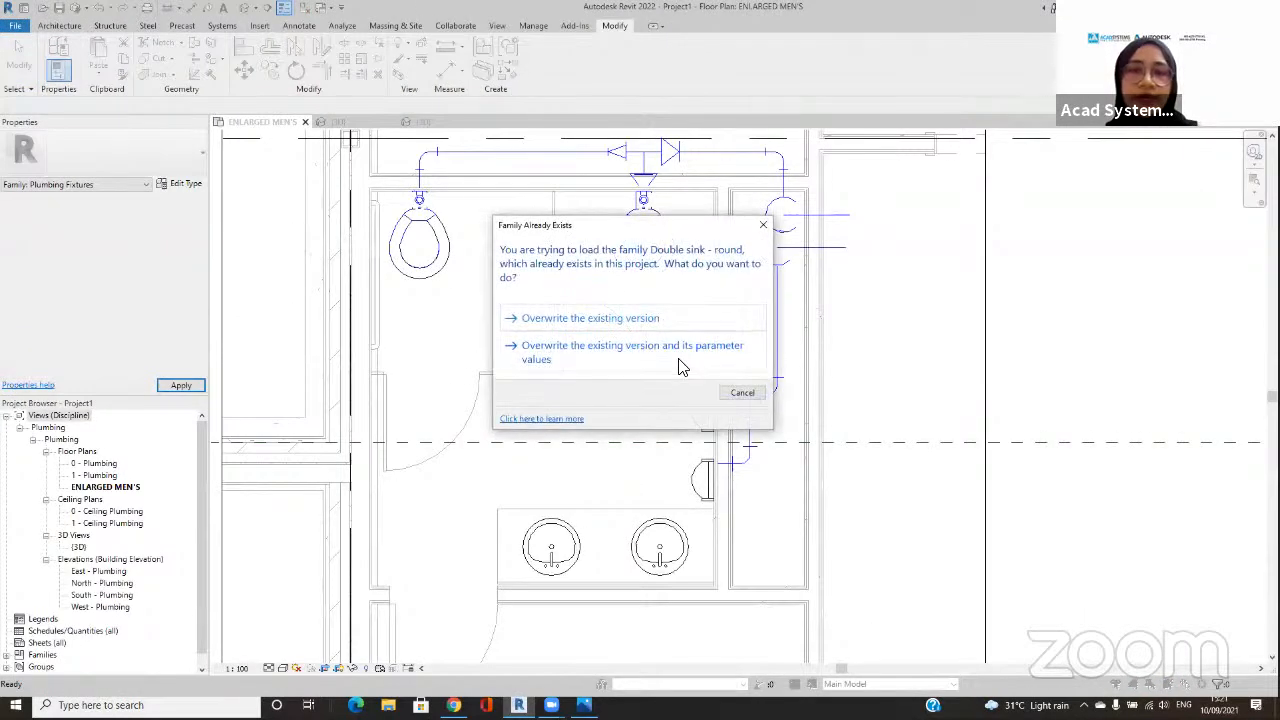
left_click(679, 354)
Step: Draw a 20 mm pipe at 1' 0" middle elevation from the left basin's cold-water connector, along the wall behind the sink and out through the shaft
middle_click_drag(671, 474, 614, 386)
left_click(597, 417)
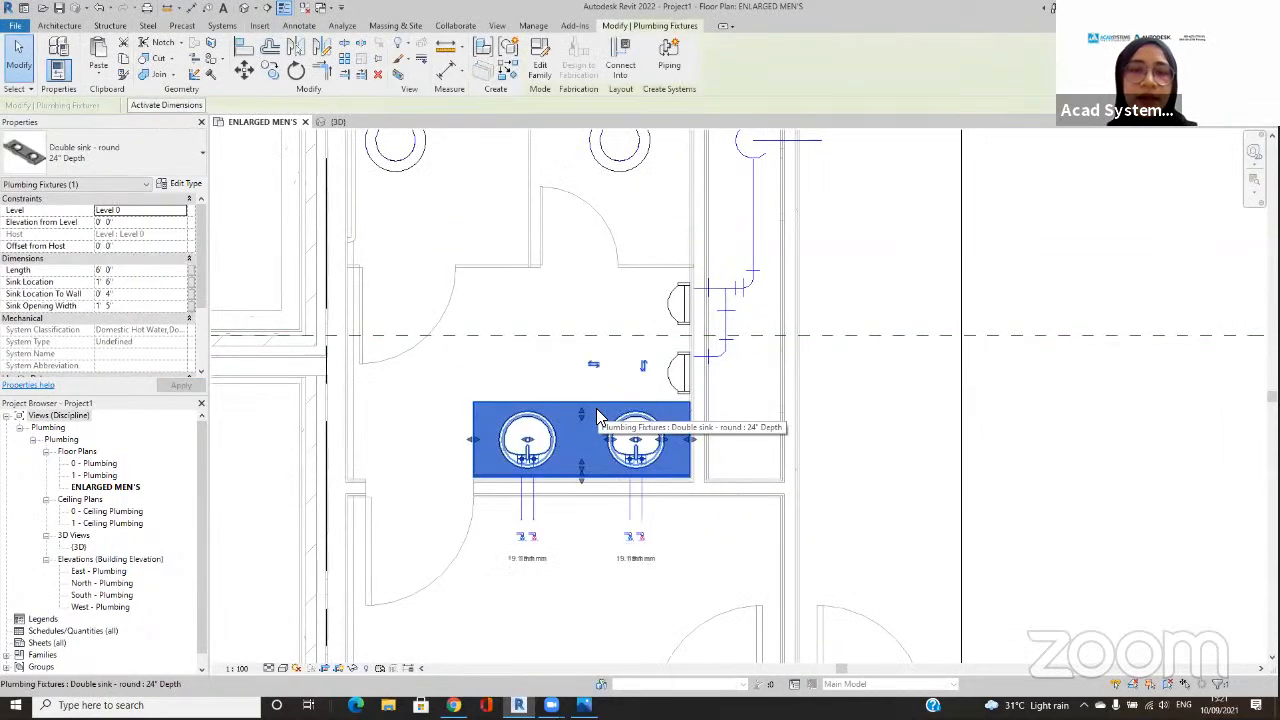
scroll(532, 500, "up", 2)
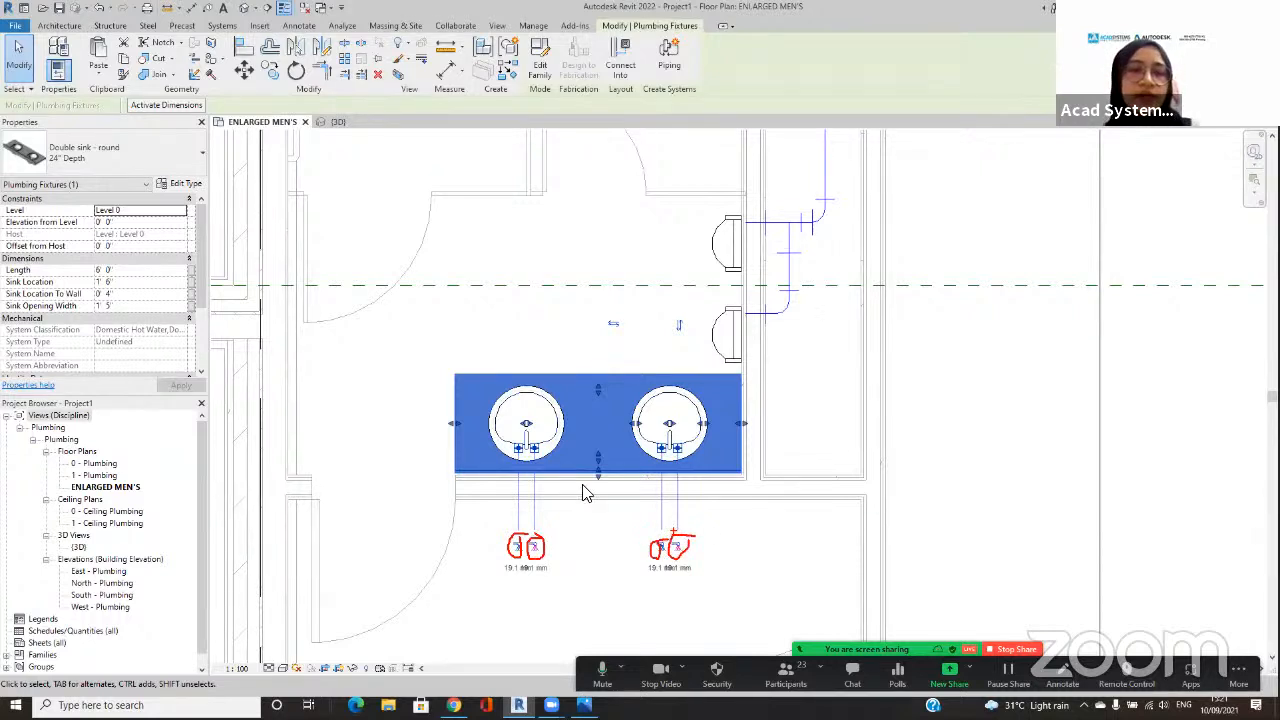
key("Escape")
left_click(560, 388)
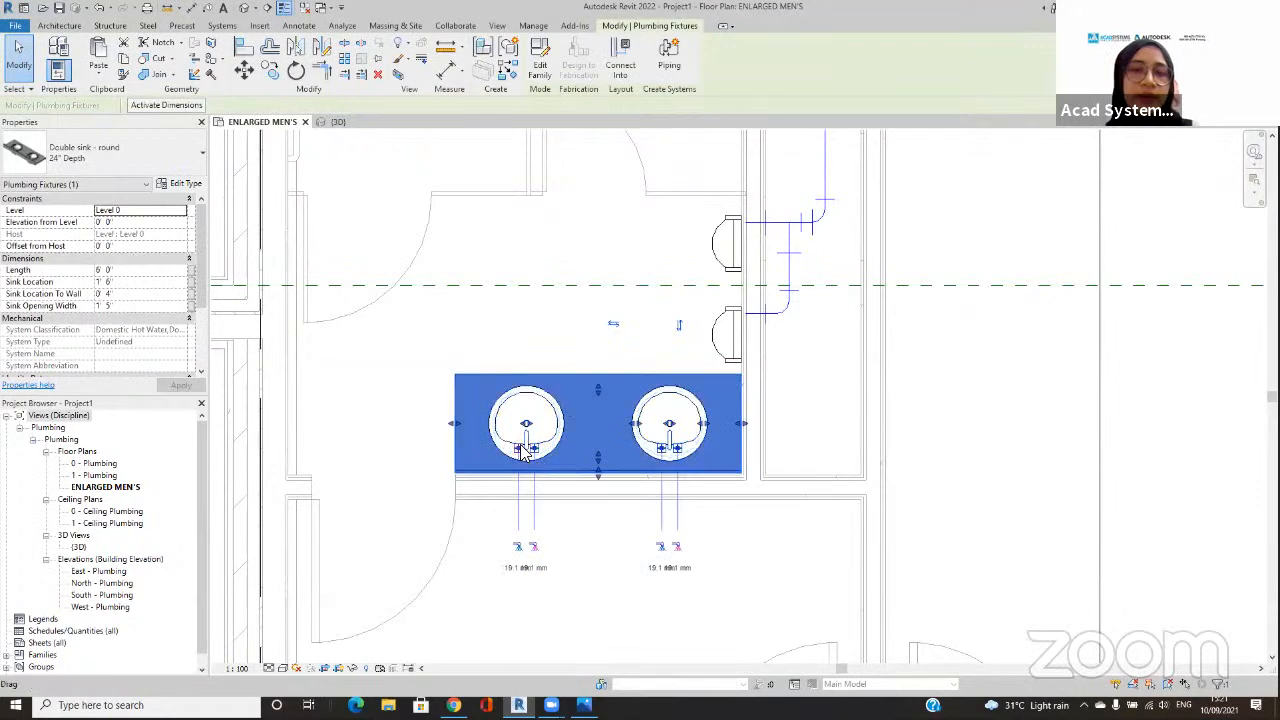
left_click(516, 552)
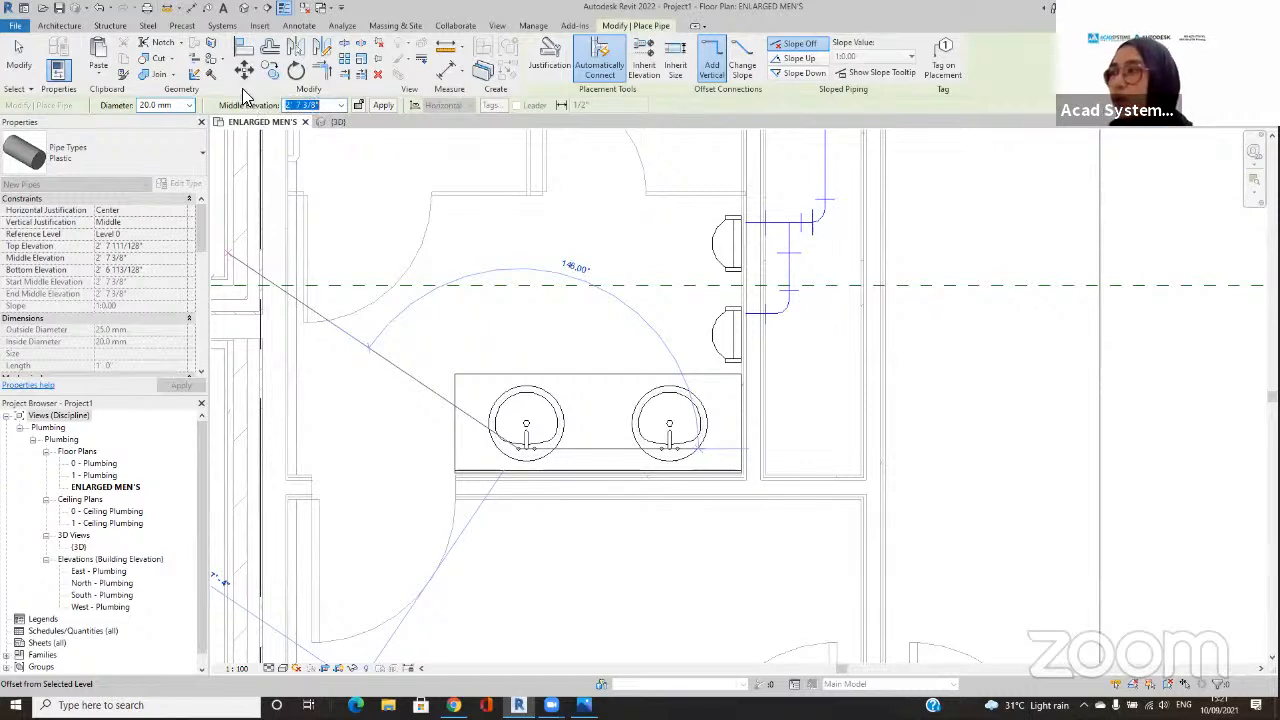
key("Return")
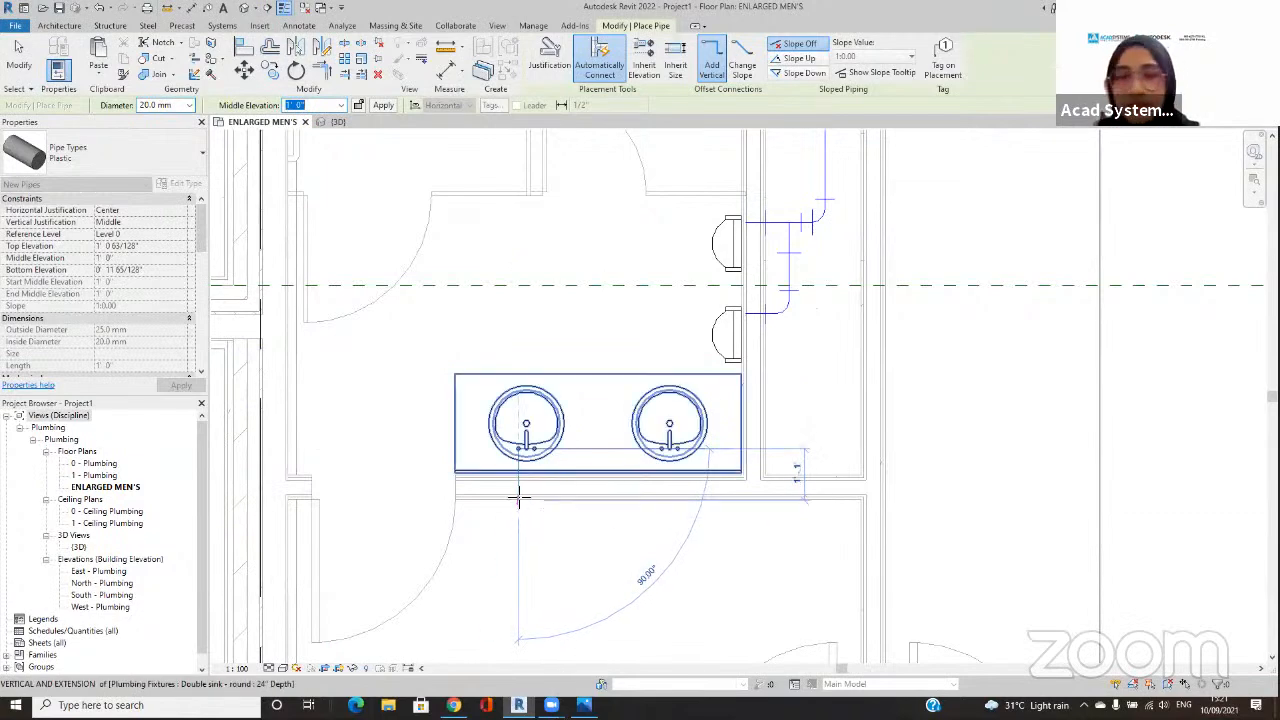
left_click(519, 488)
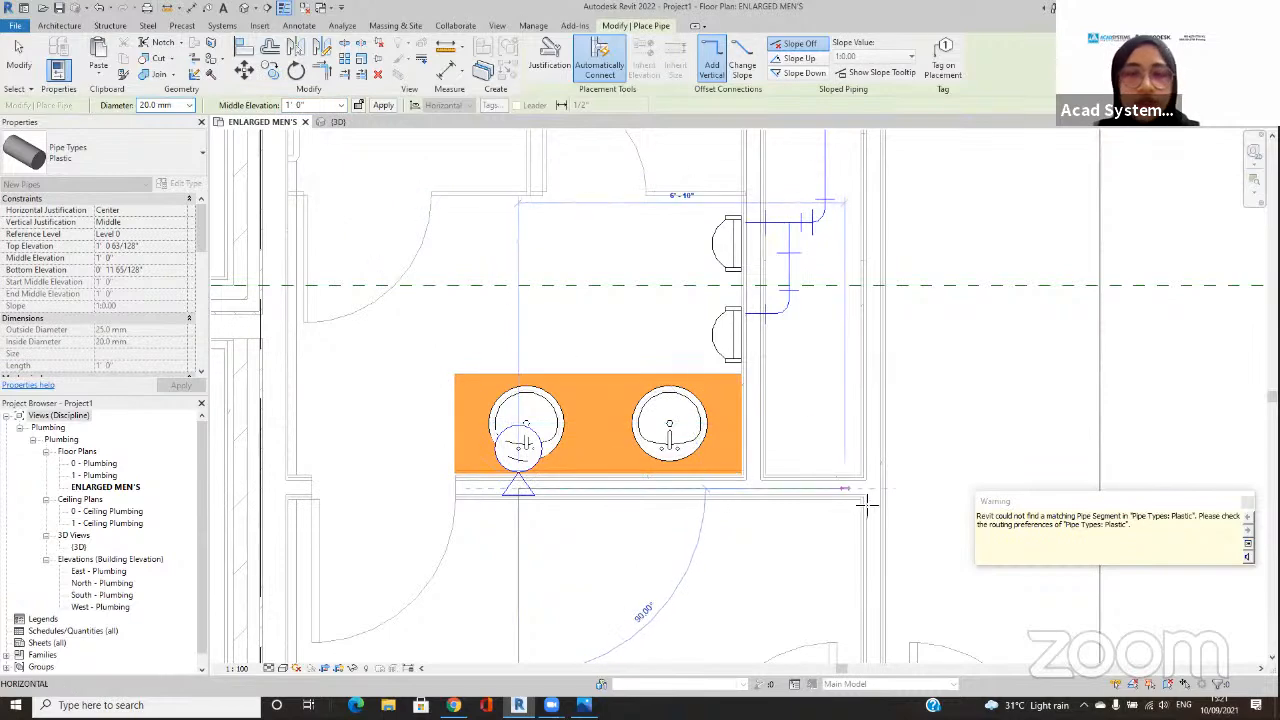
left_click(845, 491)
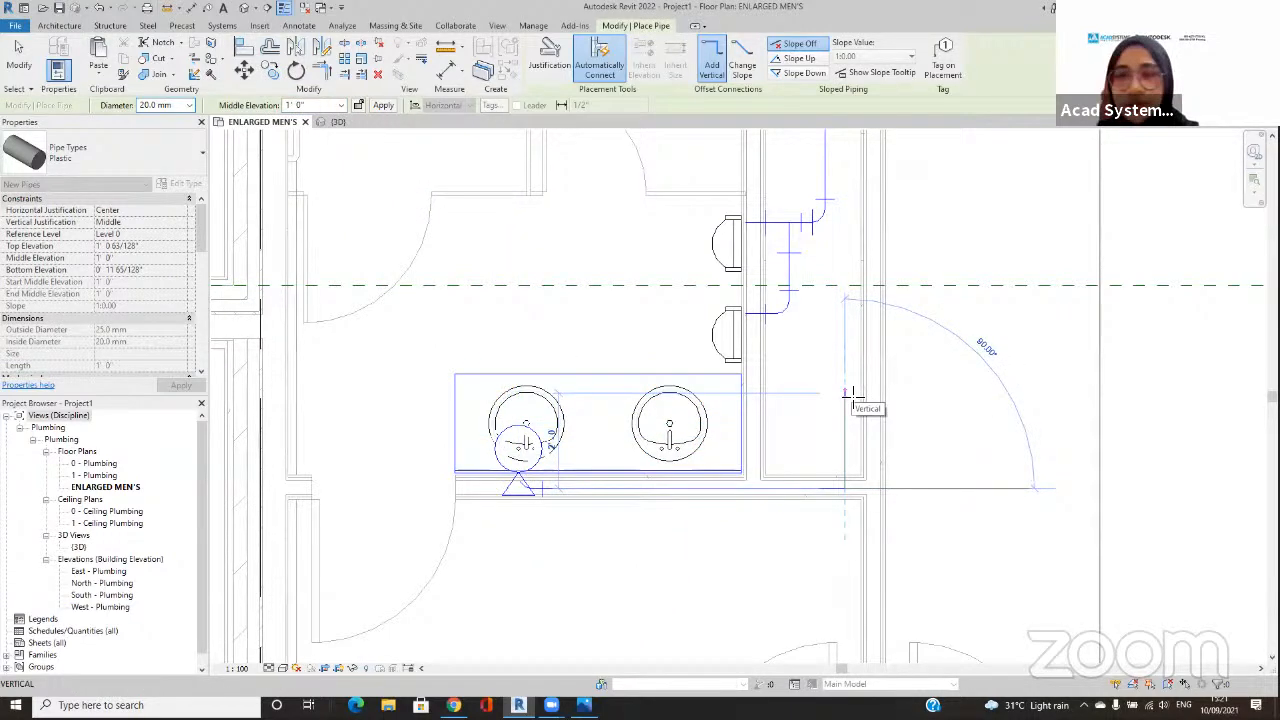
left_click(847, 393)
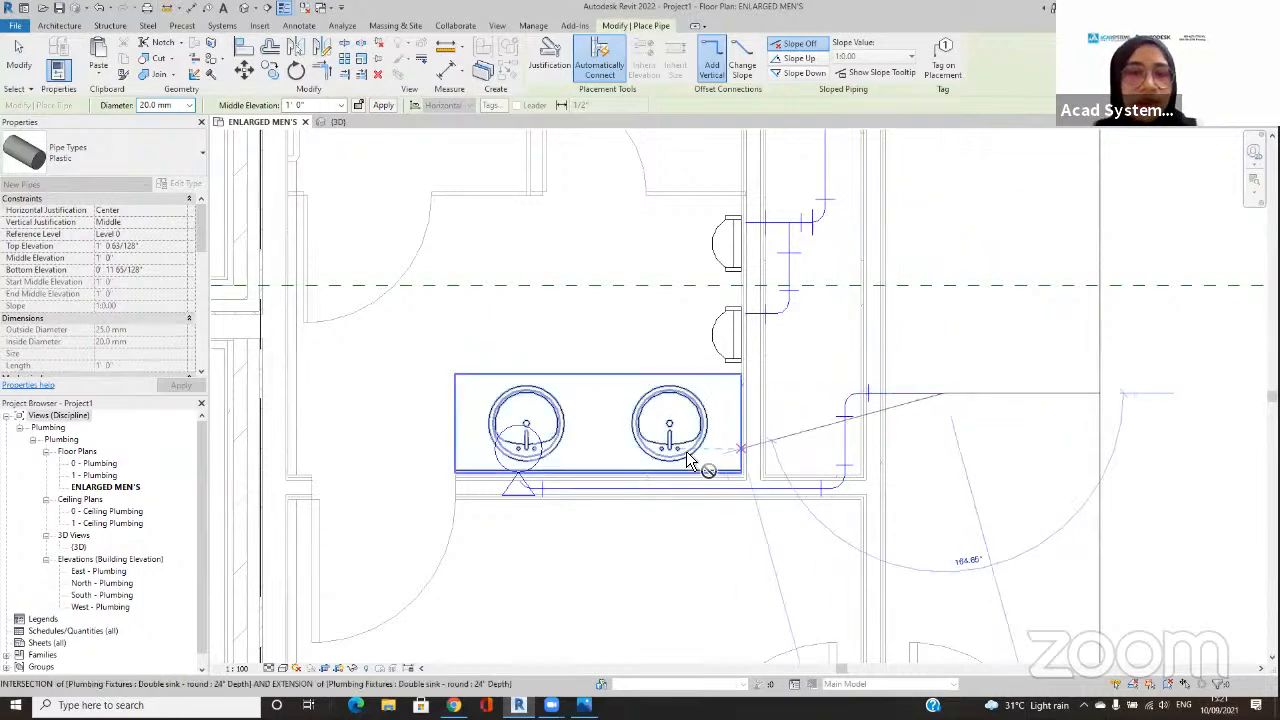
key("Escape")
key("Escape")
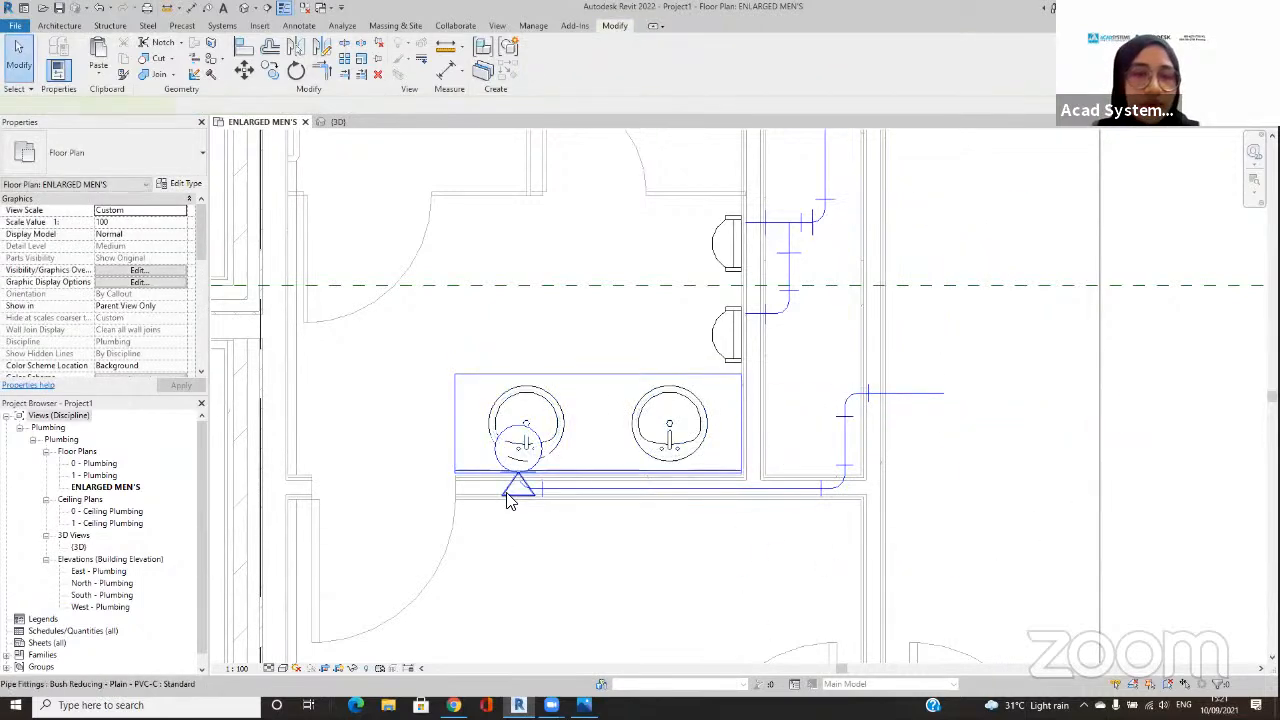
Step: Try to connect the double sink's Connector 1 (Domestic Hot Water) into the pipe running behind the sink using Connect Into
left_click(507, 497)
scroll(510, 488, "up", 5)
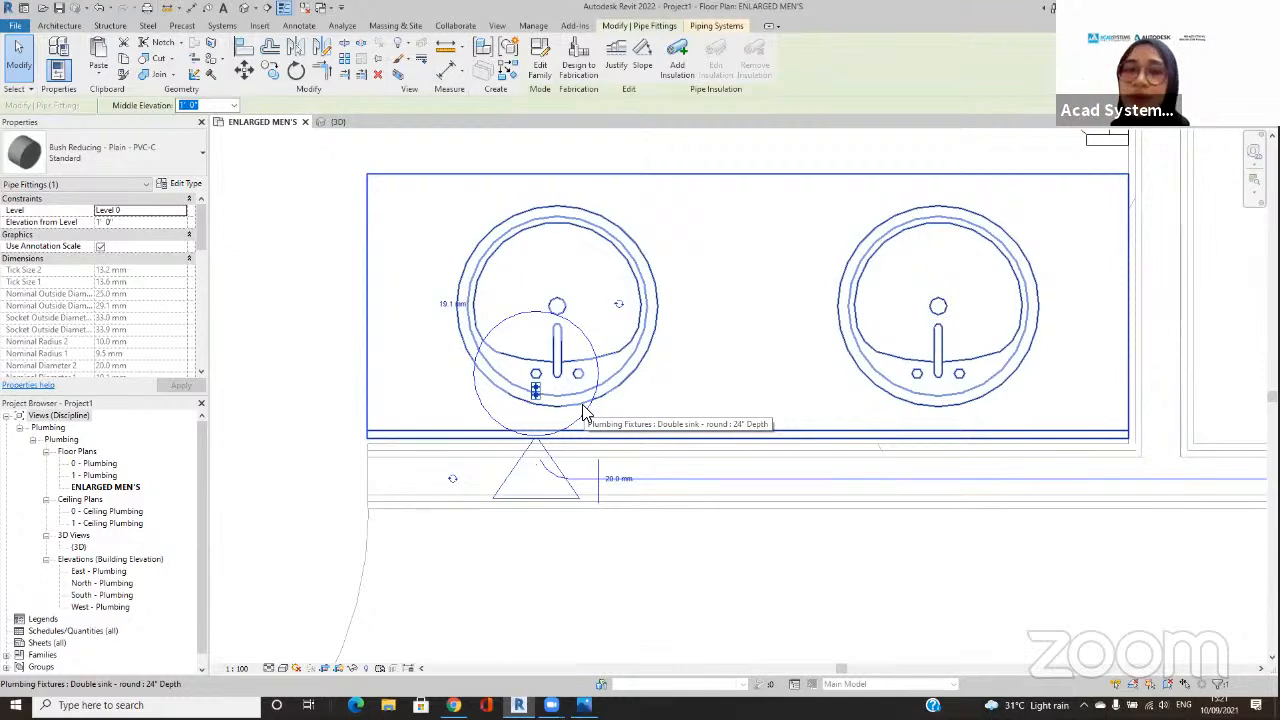
scroll(585, 413, "down", 4)
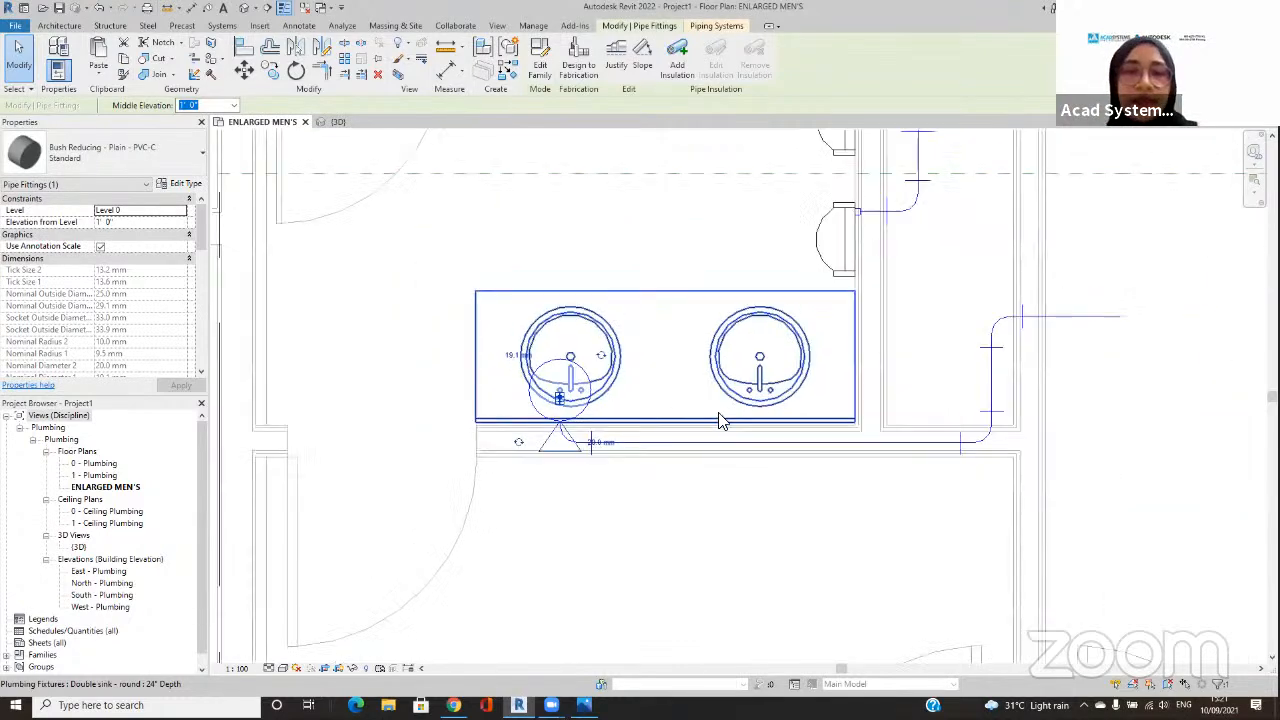
left_click(781, 340)
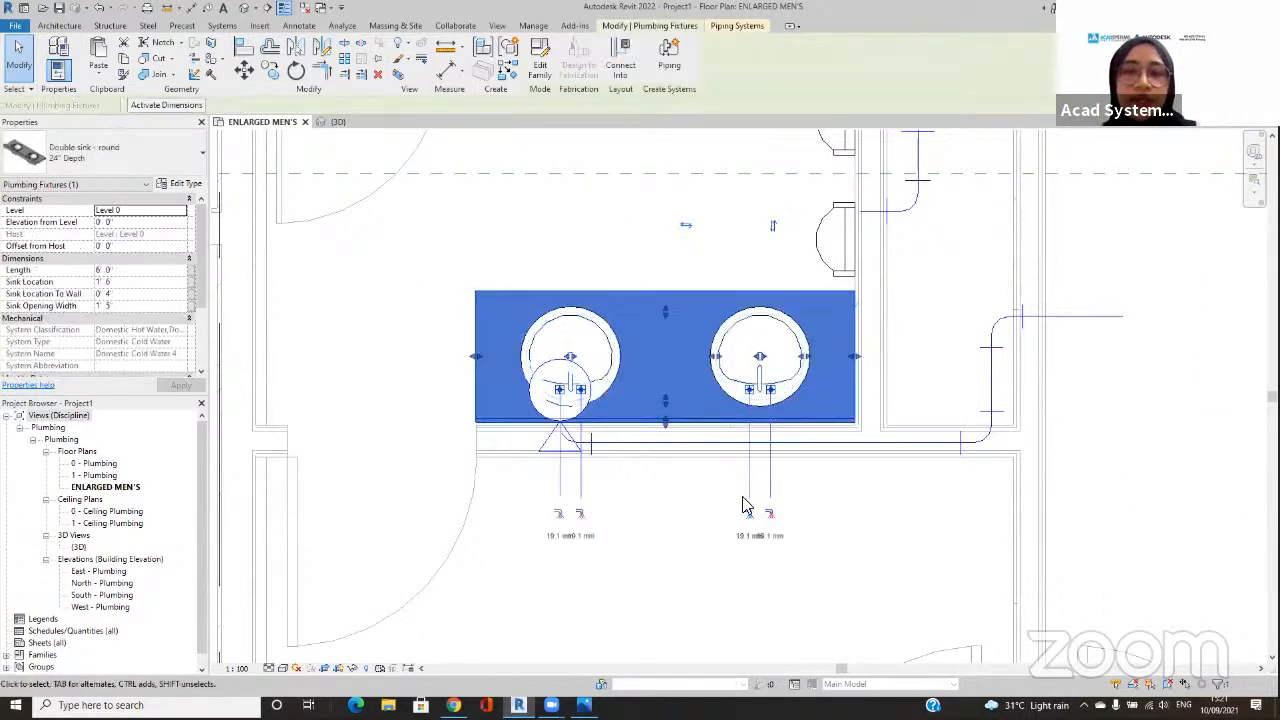
left_click(628, 62)
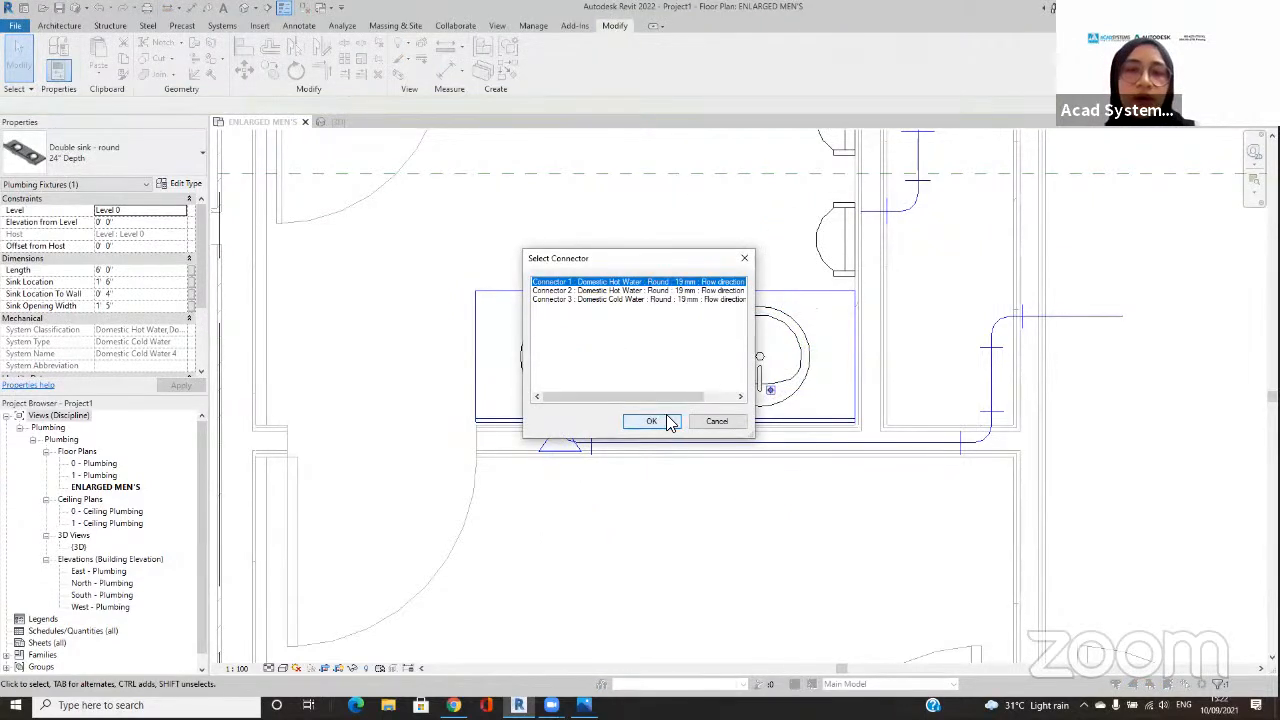
left_click(668, 423)
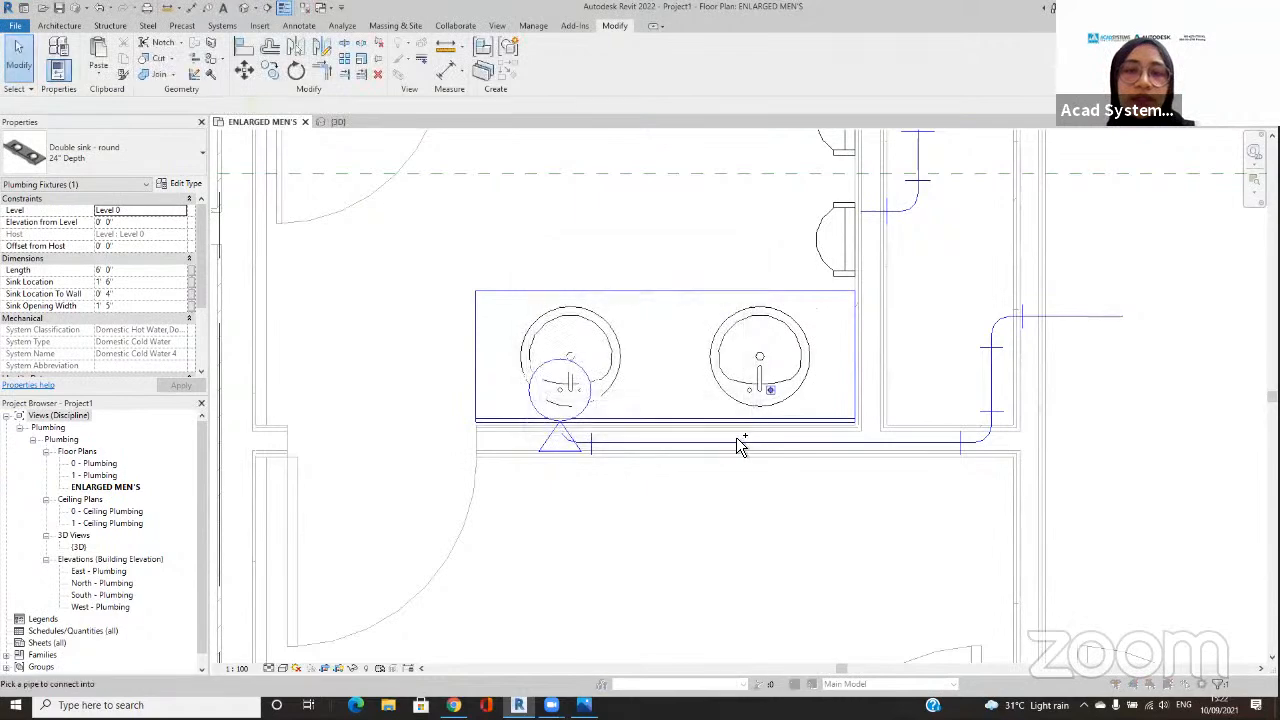
left_click(1177, 538)
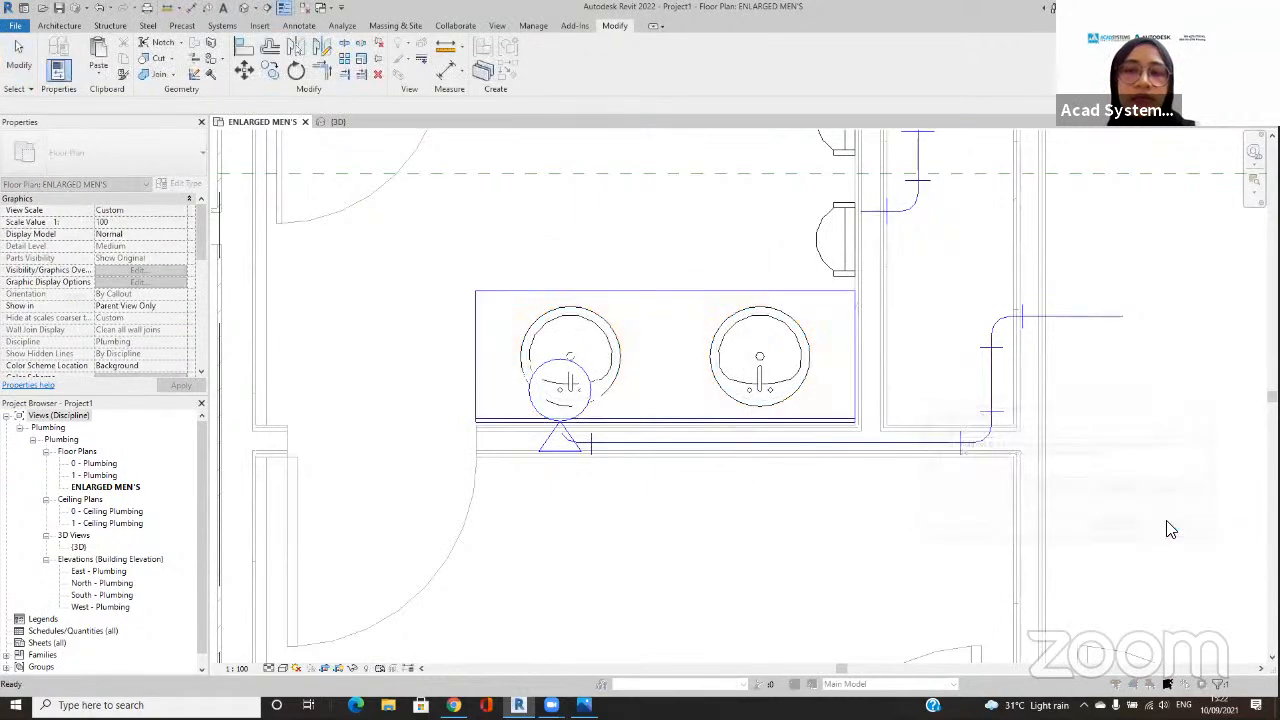
Step: Try to draw a 20 mm pipe from the right basin's cold-water connector straight to the pipe behind the sink
left_click(822, 403)
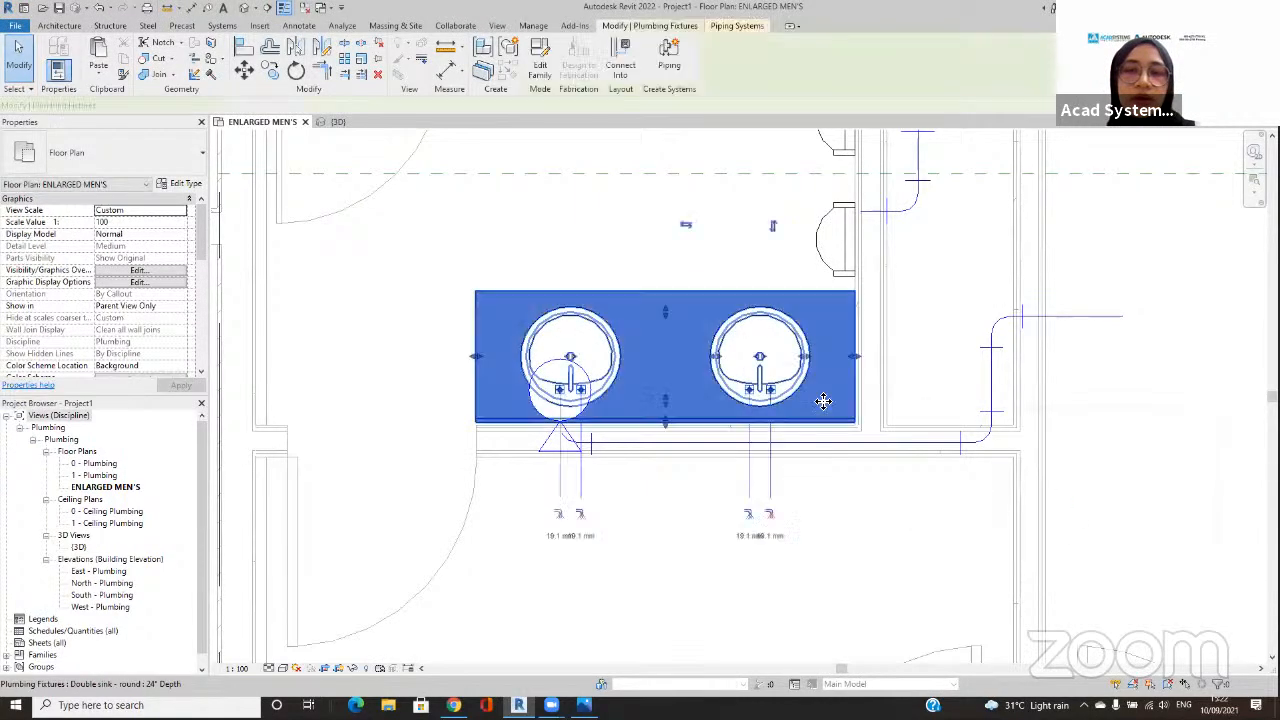
left_click(748, 513)
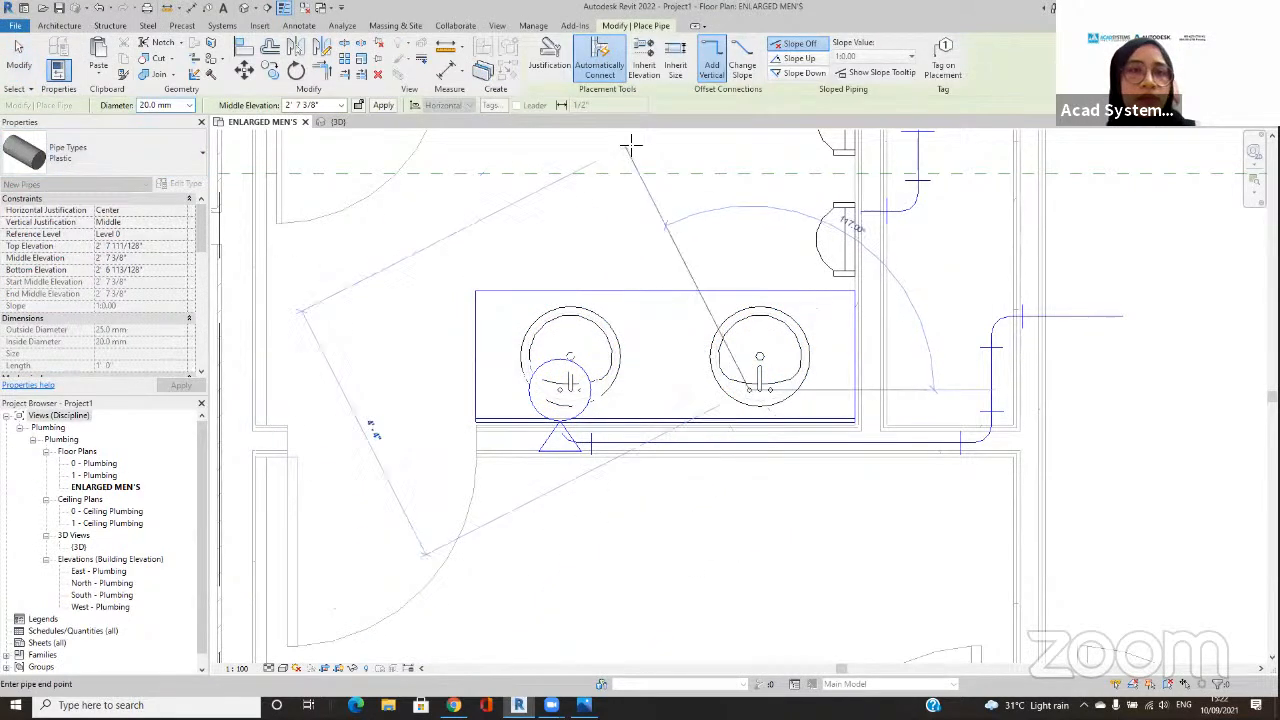
left_click(743, 443)
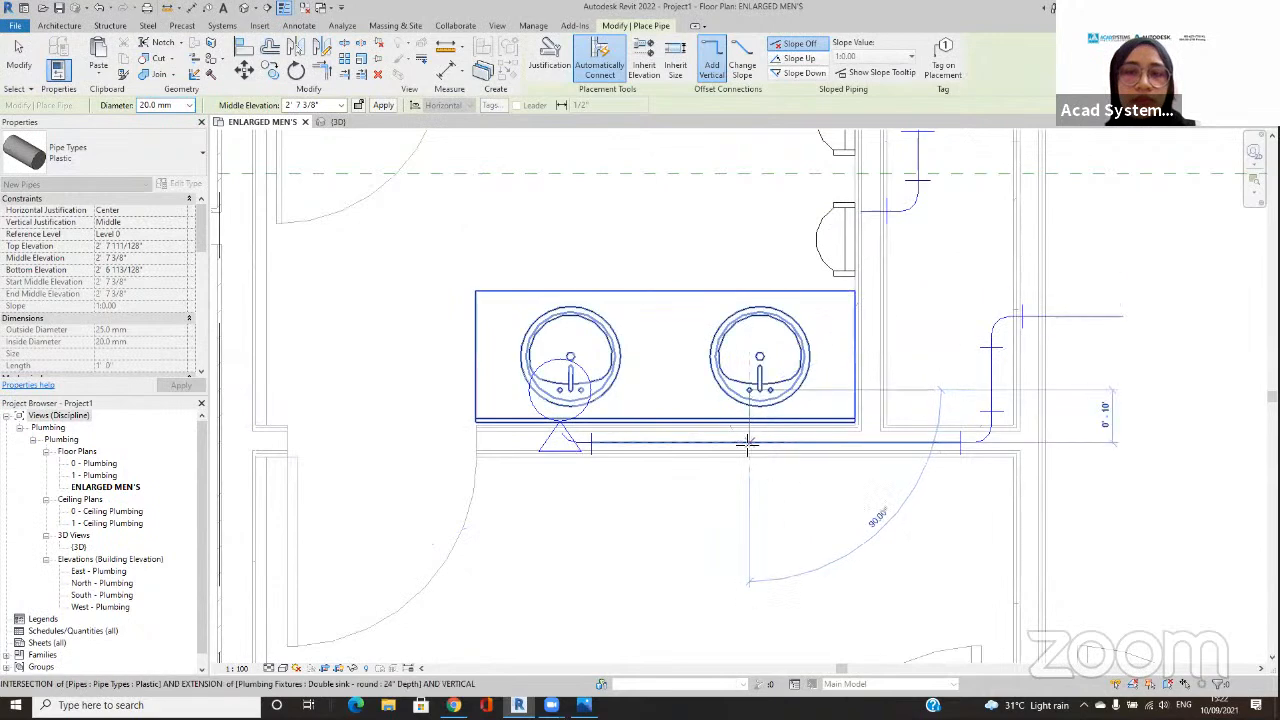
left_click(1162, 528)
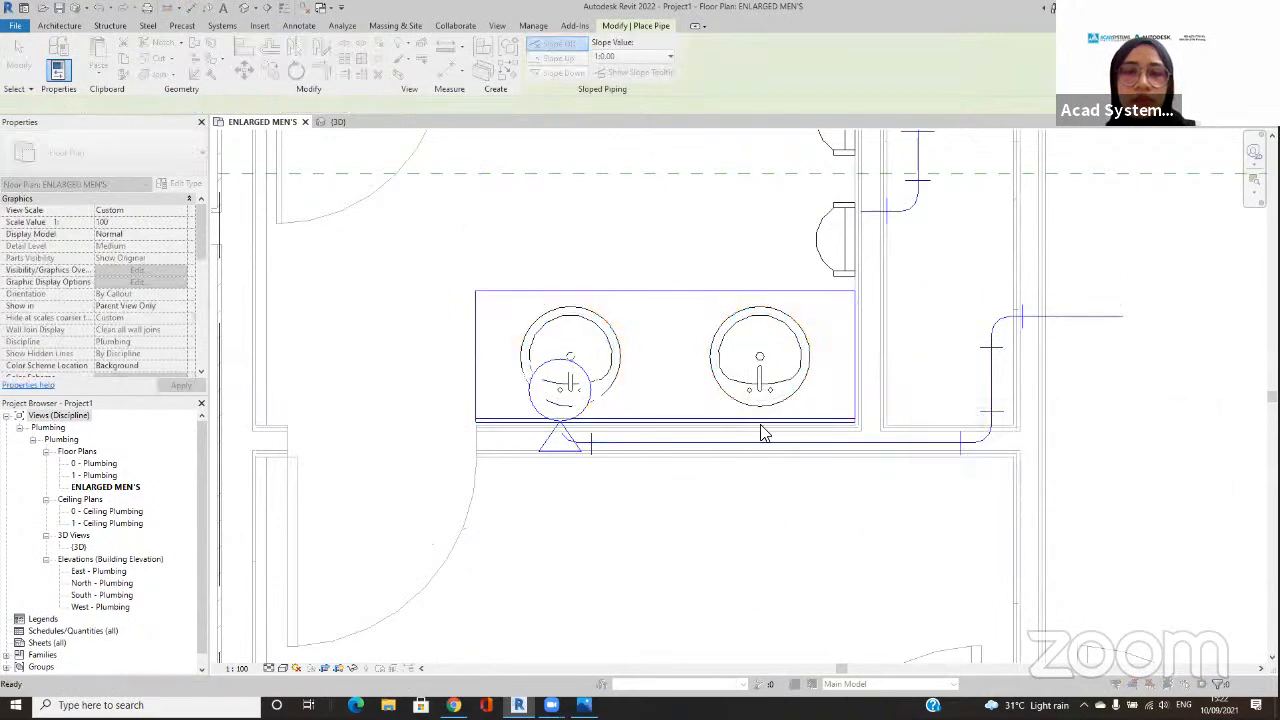
key("Escape")
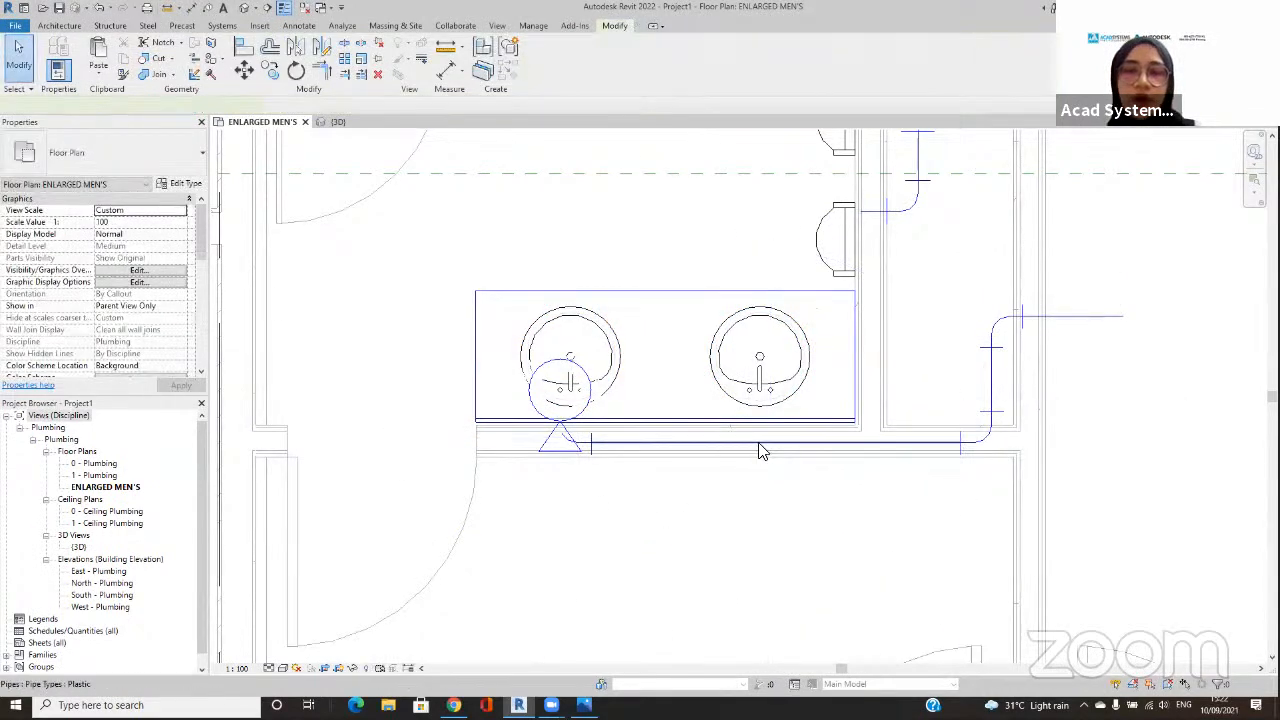
Step: Retry connecting the double sink's domestic hot-water Connector 1 into the supply pipe behind the sink using Connect Into
left_click(760, 447)
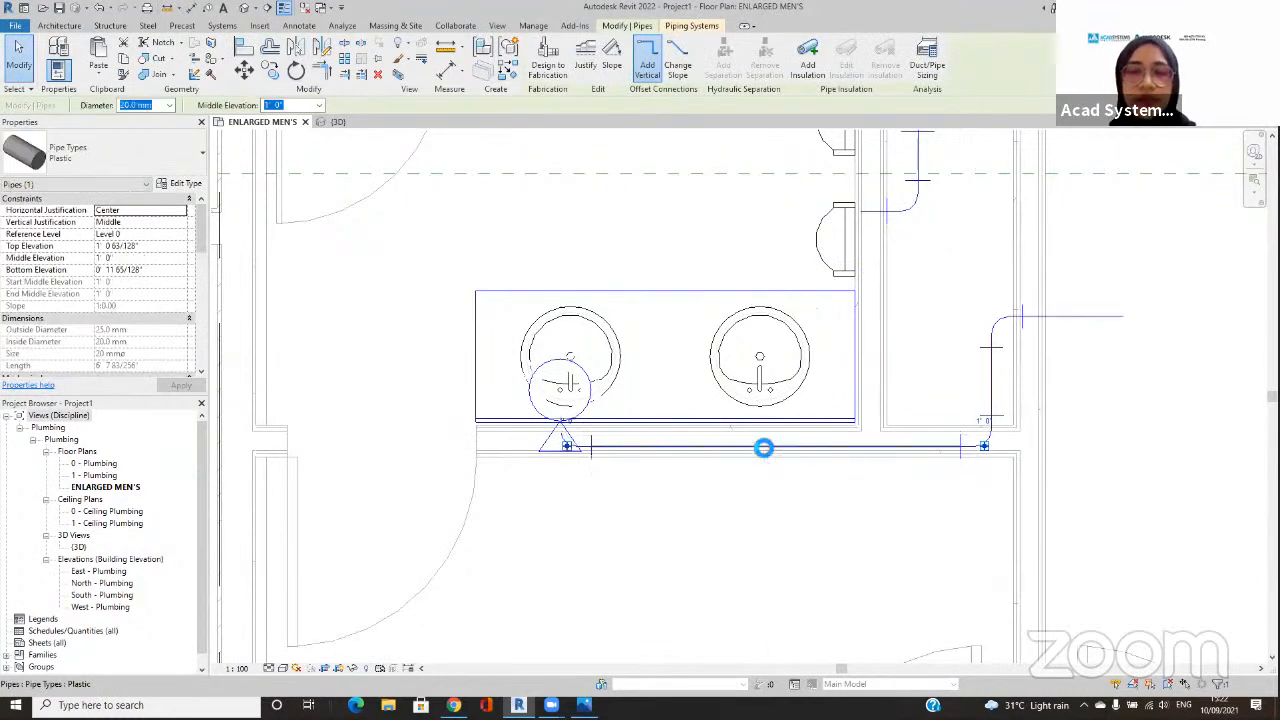
left_click(784, 372)
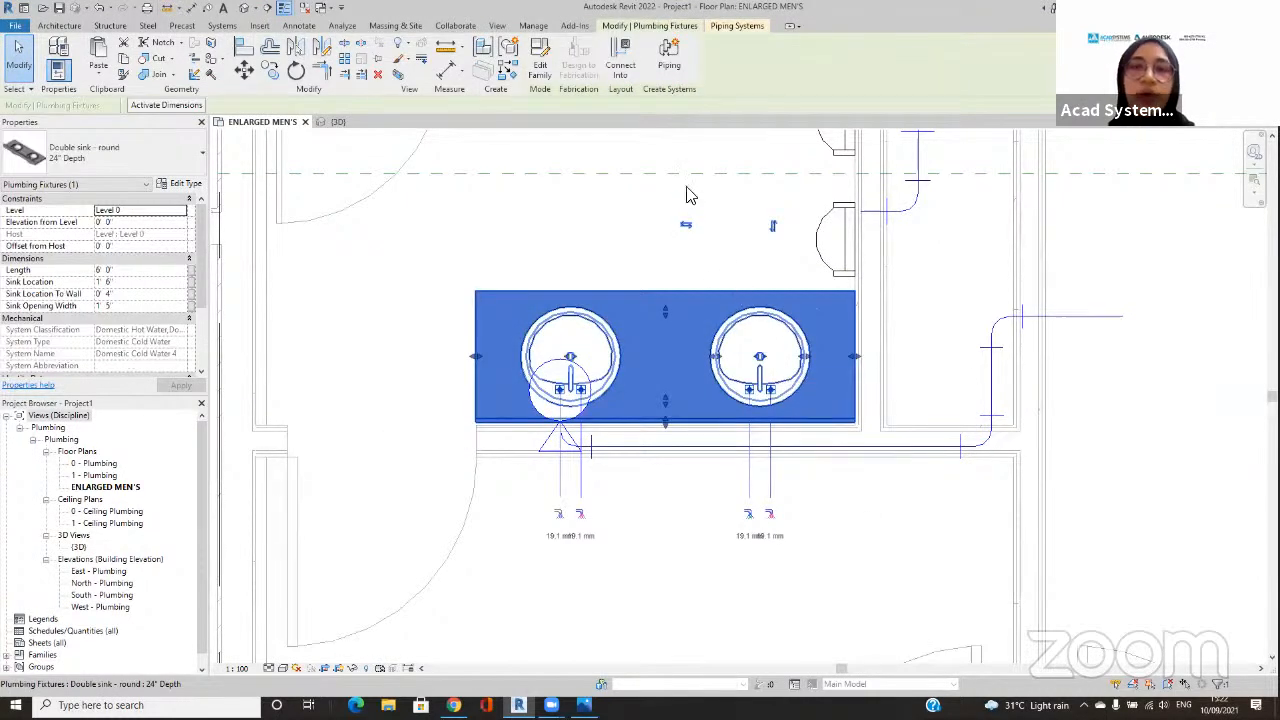
left_click(620, 60)
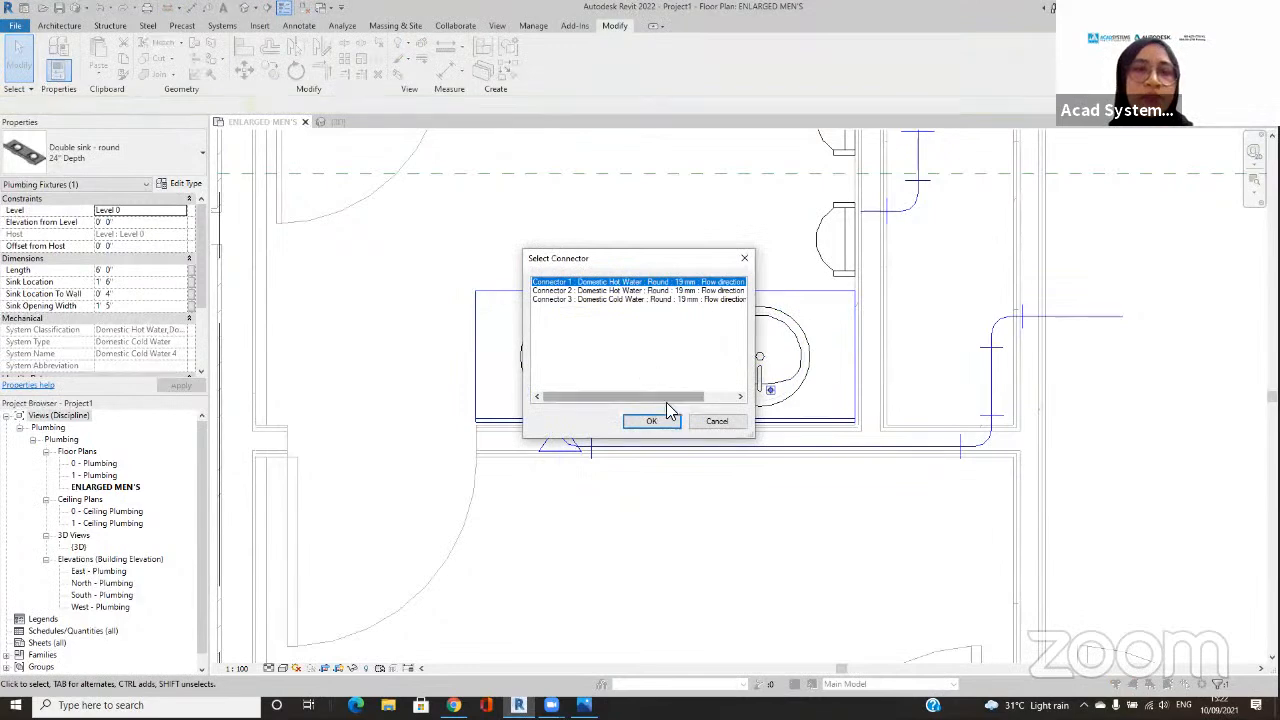
left_click(653, 421)
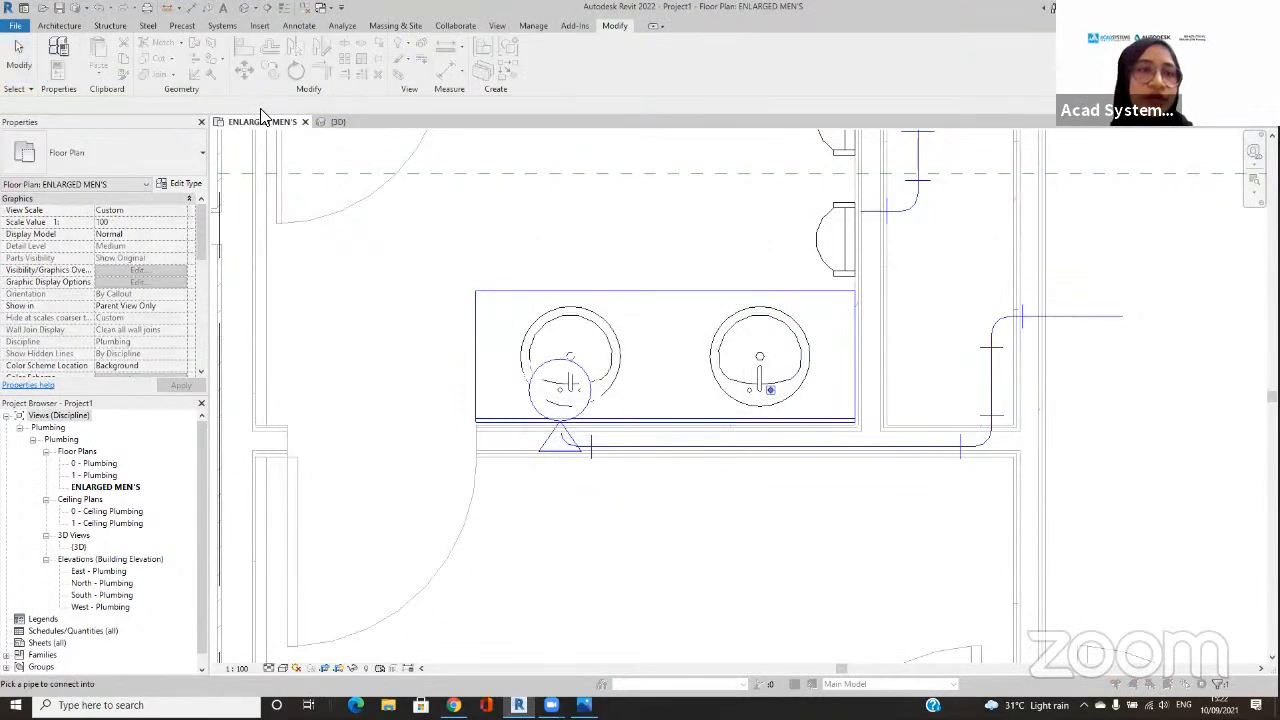
left_click(752, 446)
Step: Draw a 20 mm pipe at 1' 0" middle elevation from the right basin's cold-water connector to the pipe behind the sink
left_click(743, 405)
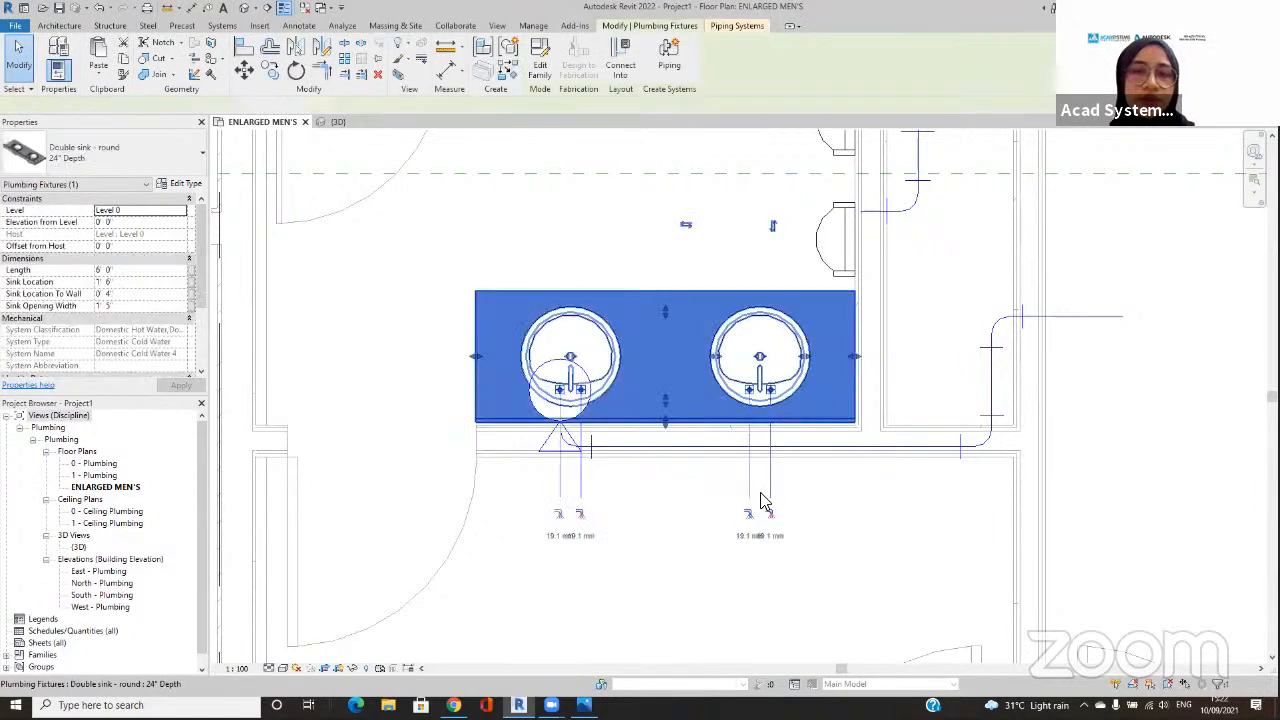
left_click(742, 504)
left_click(318, 107)
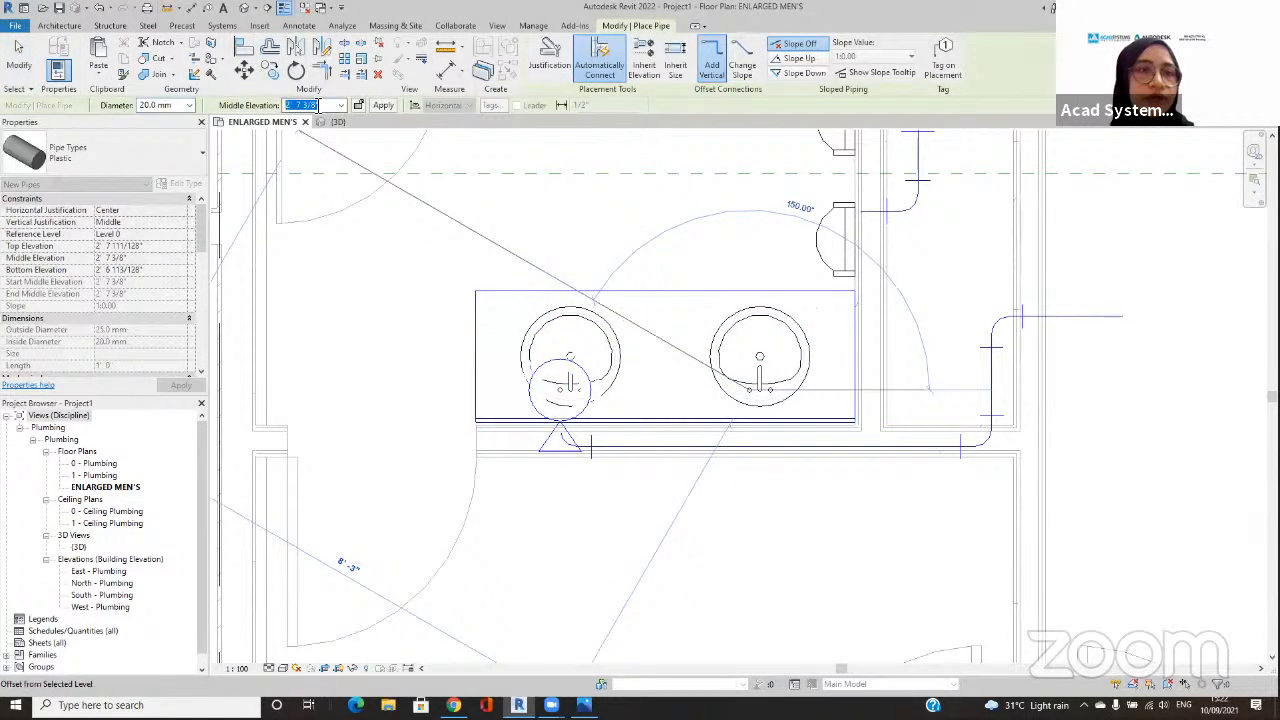
left_click(752, 448)
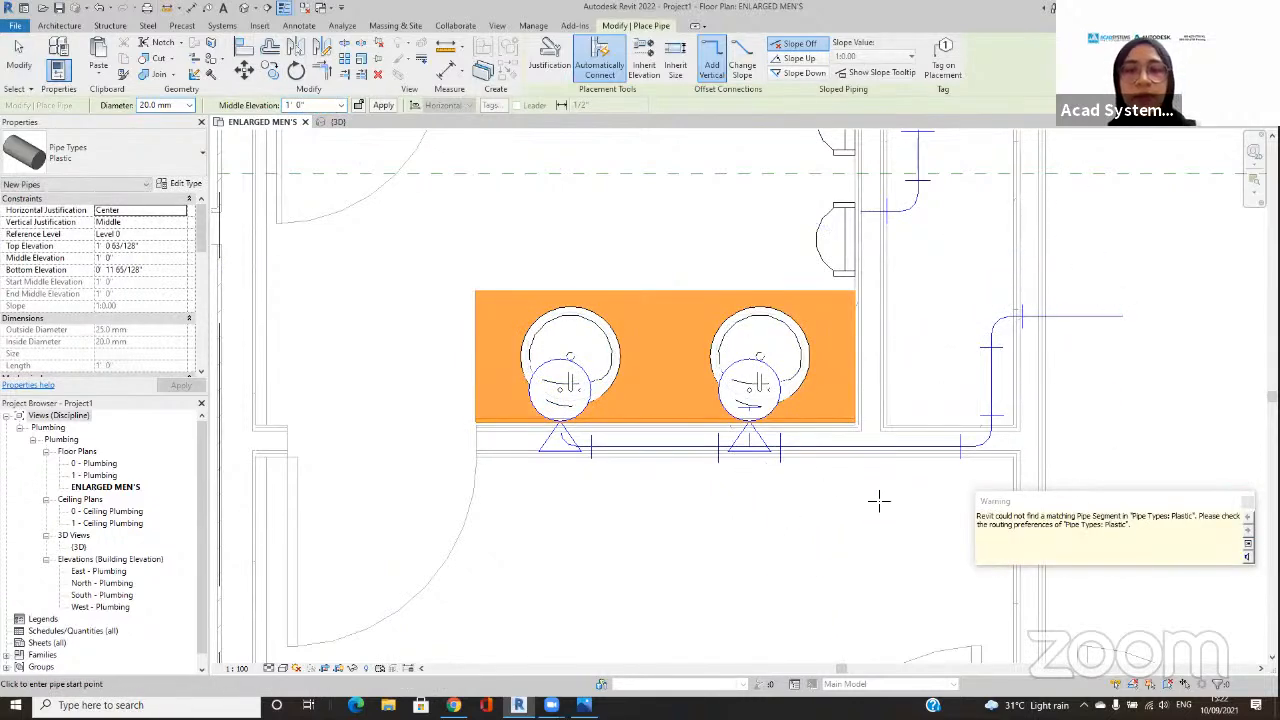
key("Escape")
scroll(770, 452, "up", 3)
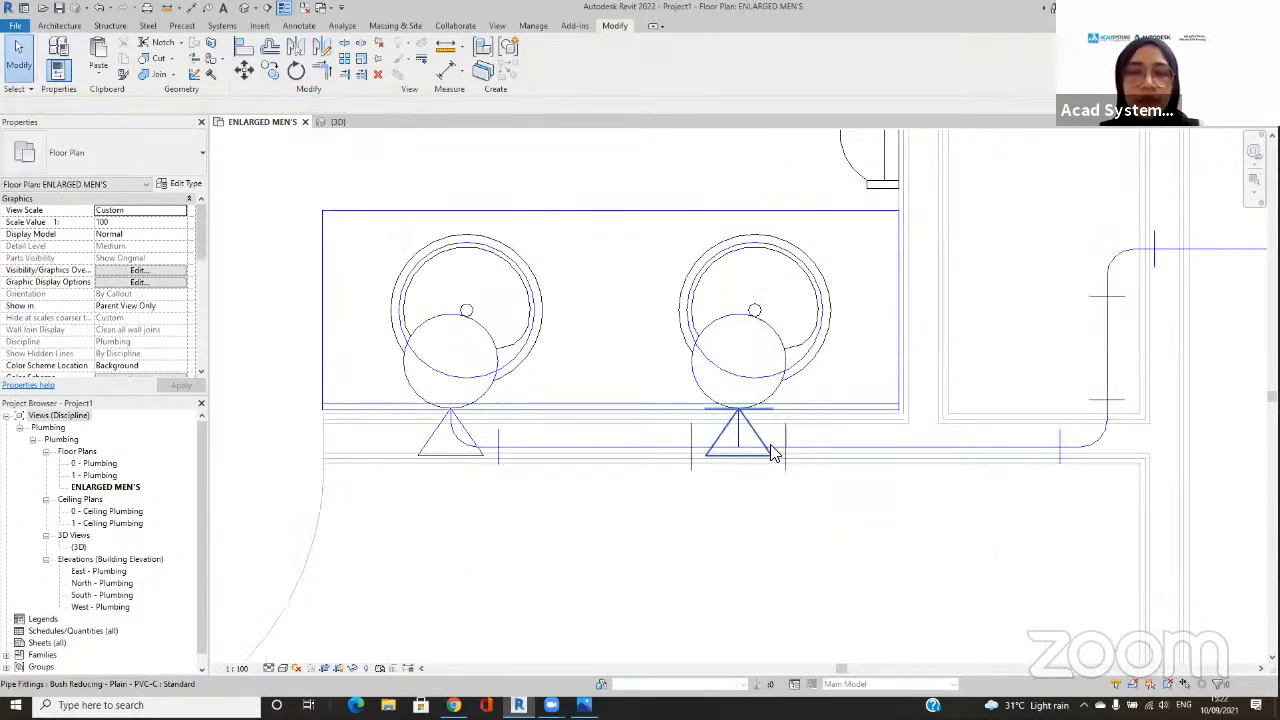
scroll(770, 452, "down", 5)
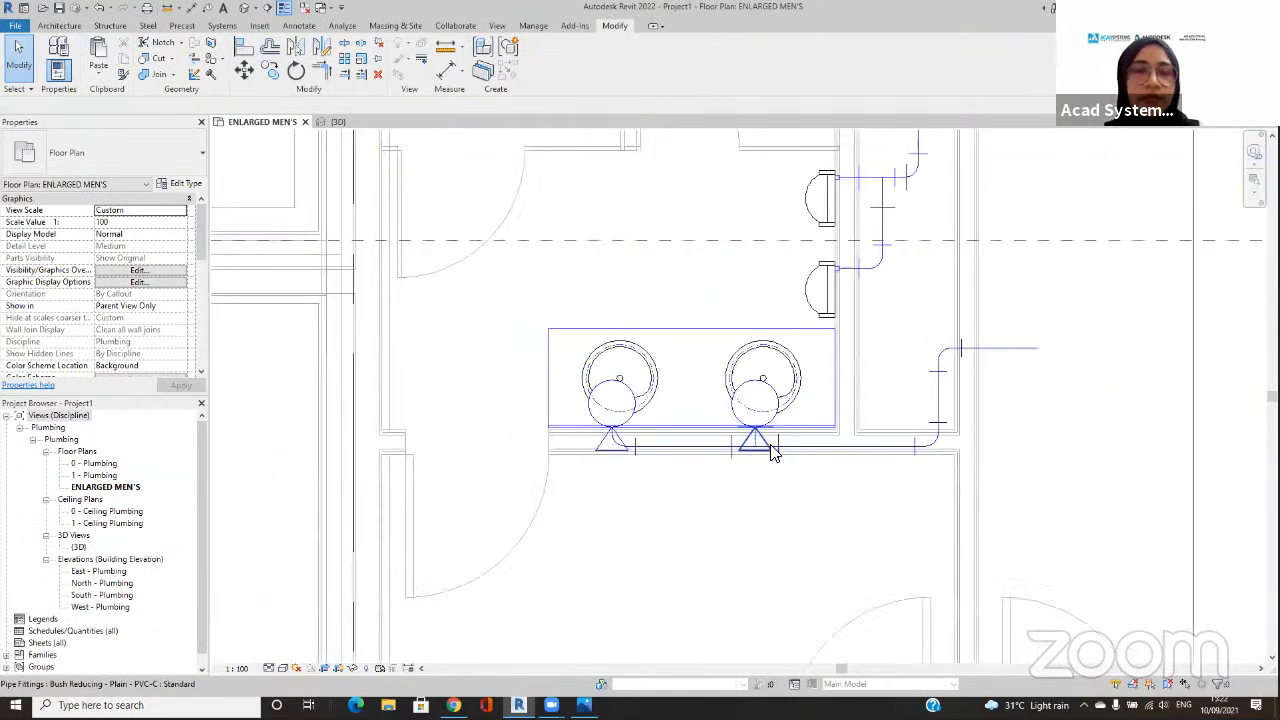
Step: In the 3D view, set the elevation from level of both urinal cold-water pipe connectors to 3' 0"
left_click(348, 122)
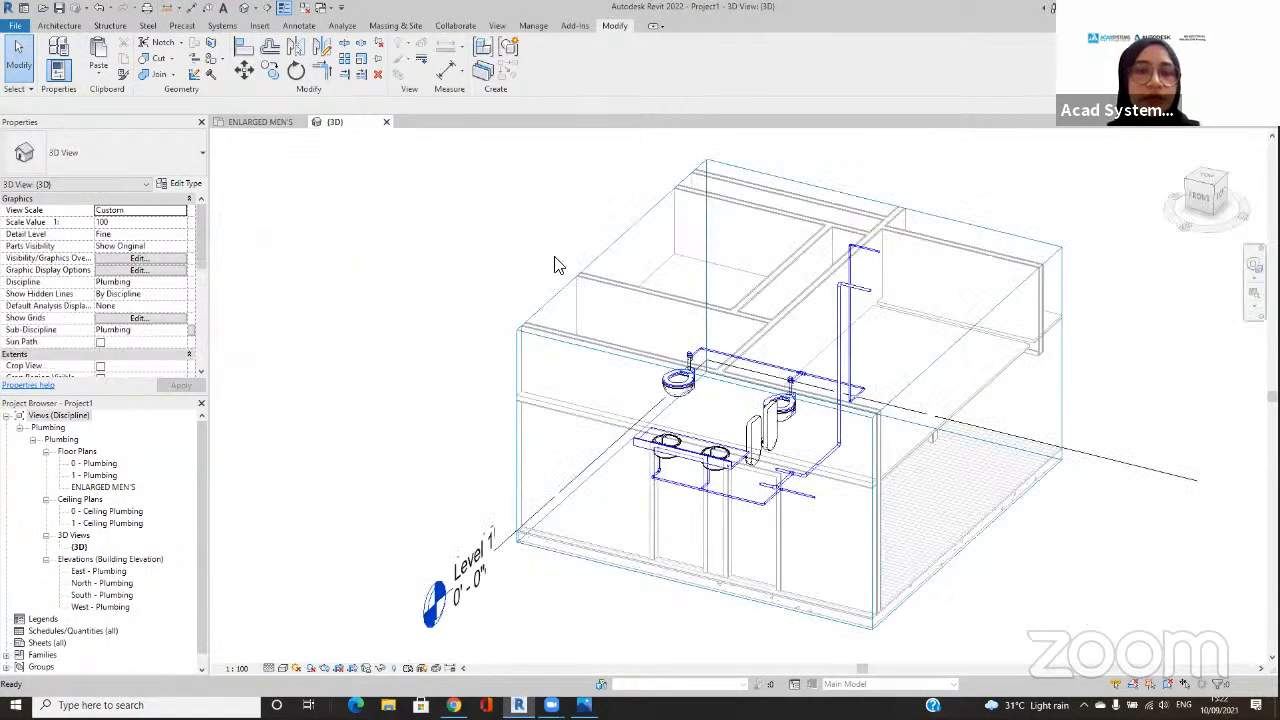
scroll(852, 541, "up", 3)
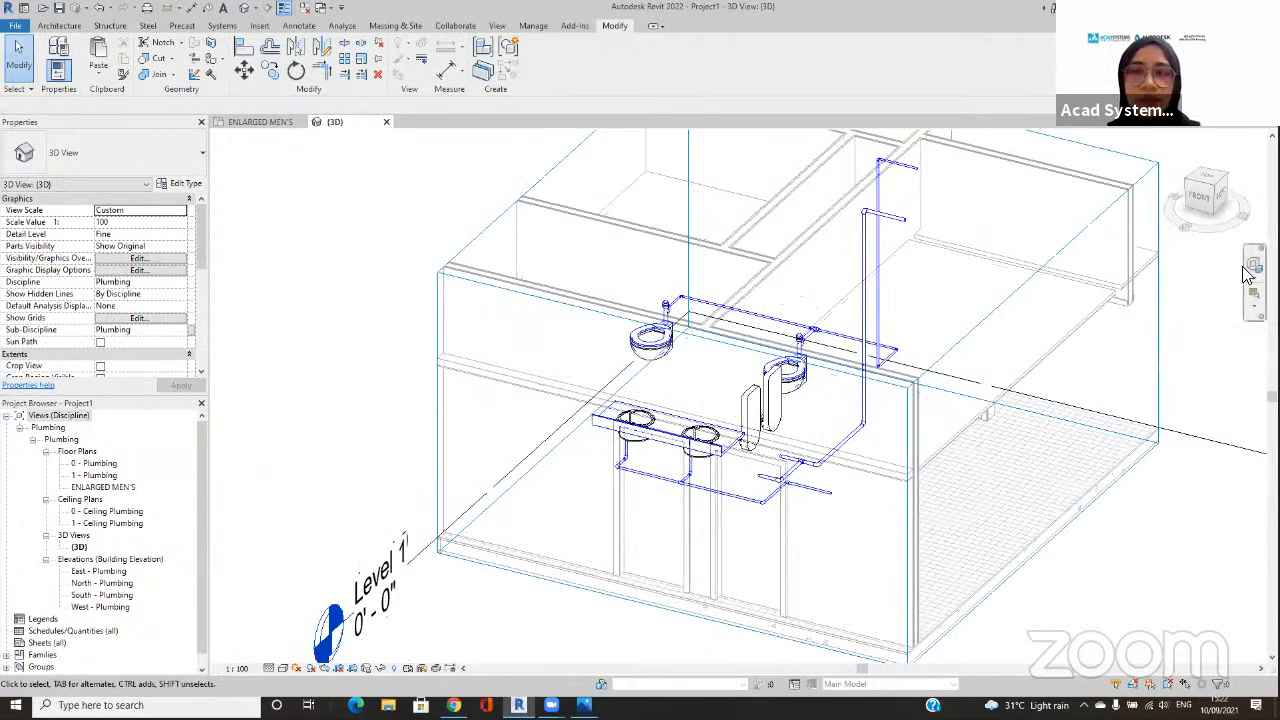
left_click(1250, 266)
mouse_move(952, 360)
left_mouse_down()
mouse_move(954, 394)
mouse_move(960, 366)
mouse_move(866, 378)
mouse_move(820, 368)
mouse_move(1051, 357)
mouse_move(840, 425)
mouse_move(806, 420)
mouse_move(726, 466)
mouse_move(846, 365)
left_mouse_up()
scroll(846, 359, "up", 3)
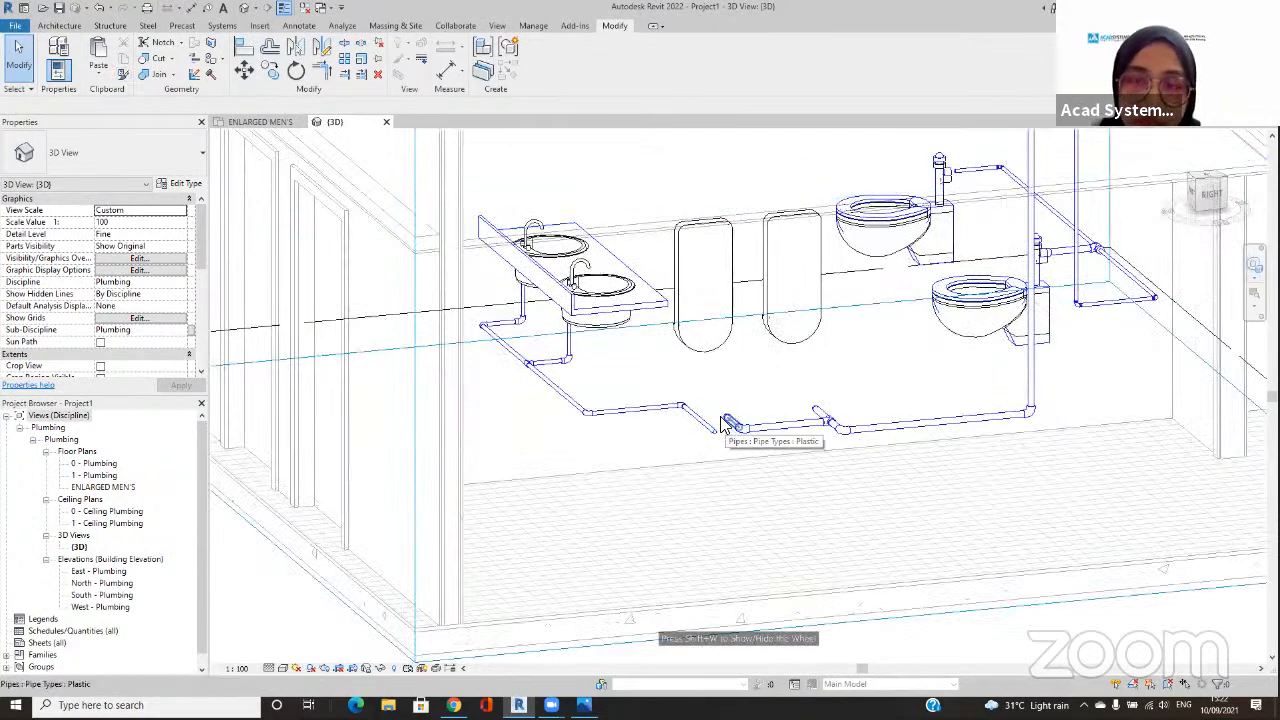
scroll(726, 425, "up", 3)
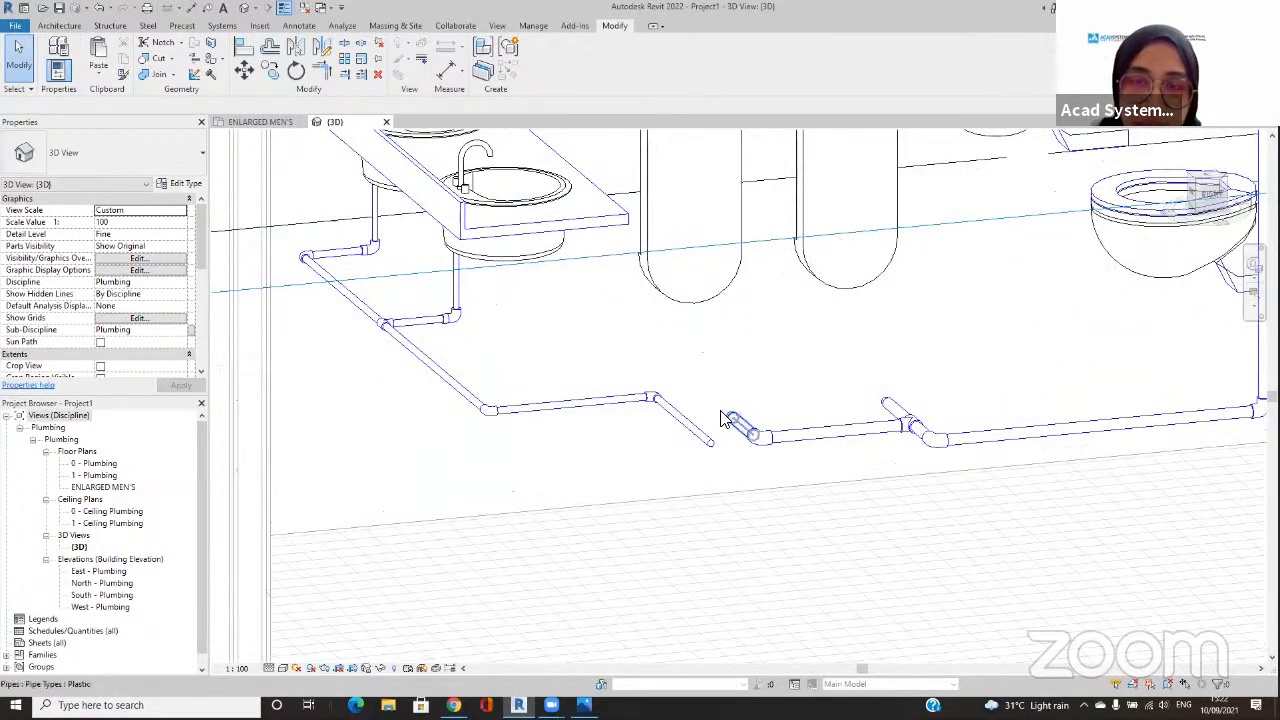
left_click(731, 418)
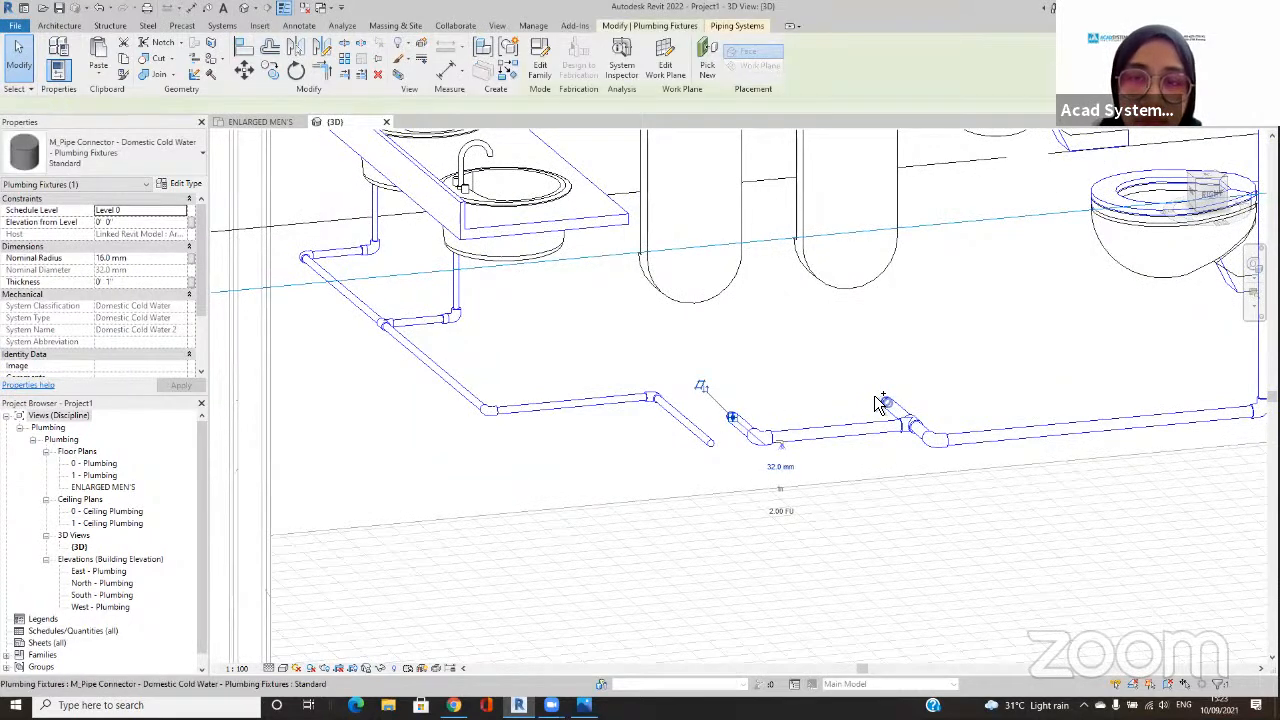
left_click(885, 402, "ctrl")
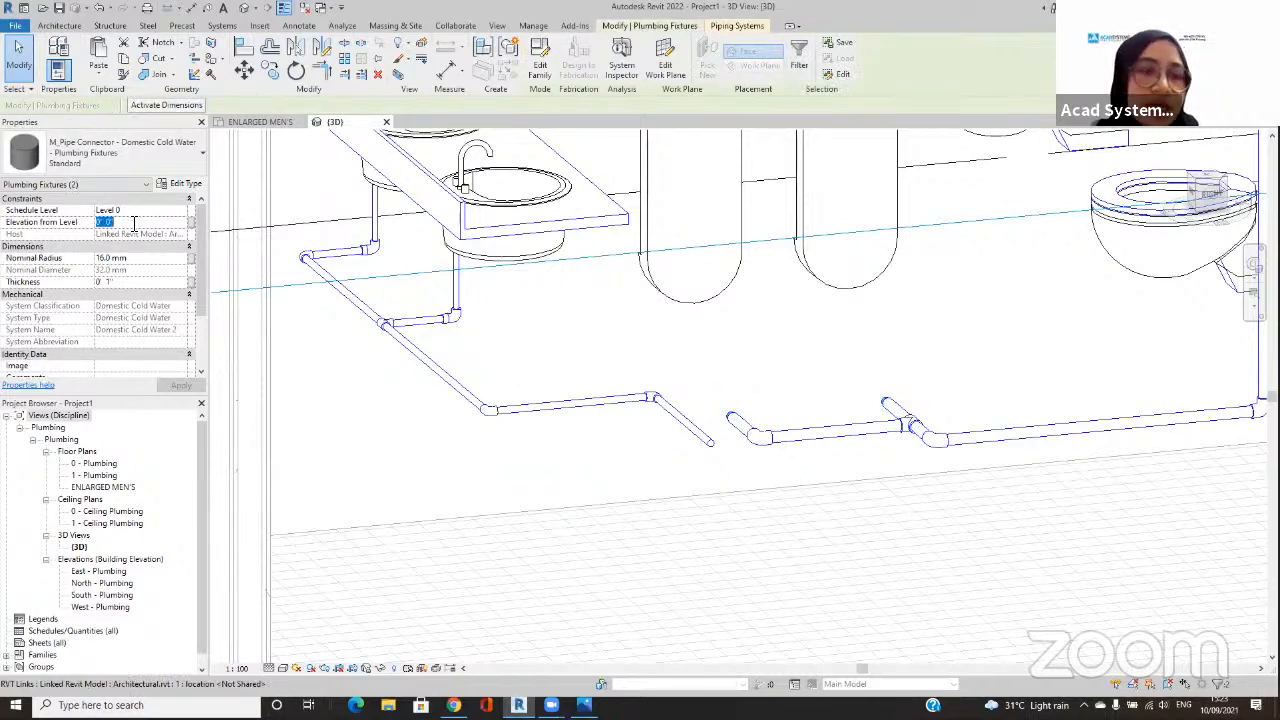
type("3")
left_click(180, 385)
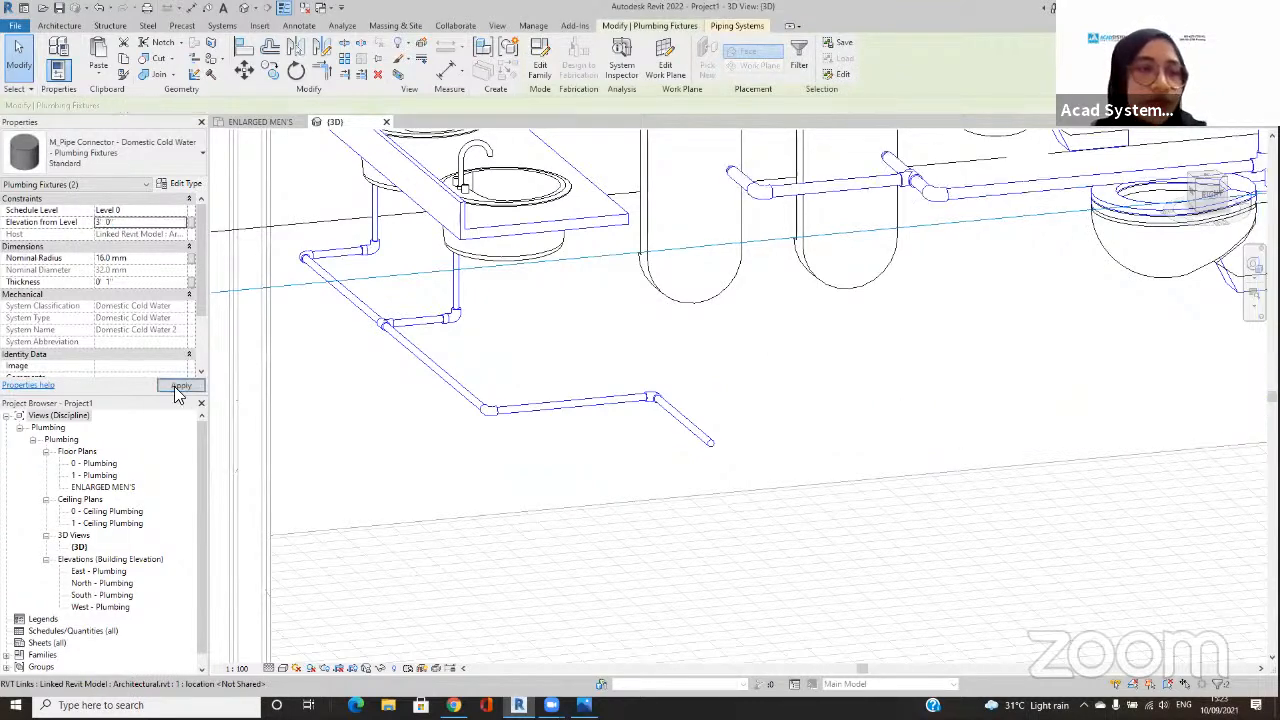
Step: Examine the raised urinal piping and its connecting pipe from several angles in the 3D view
middle_click_drag(837, 365, 829, 280)
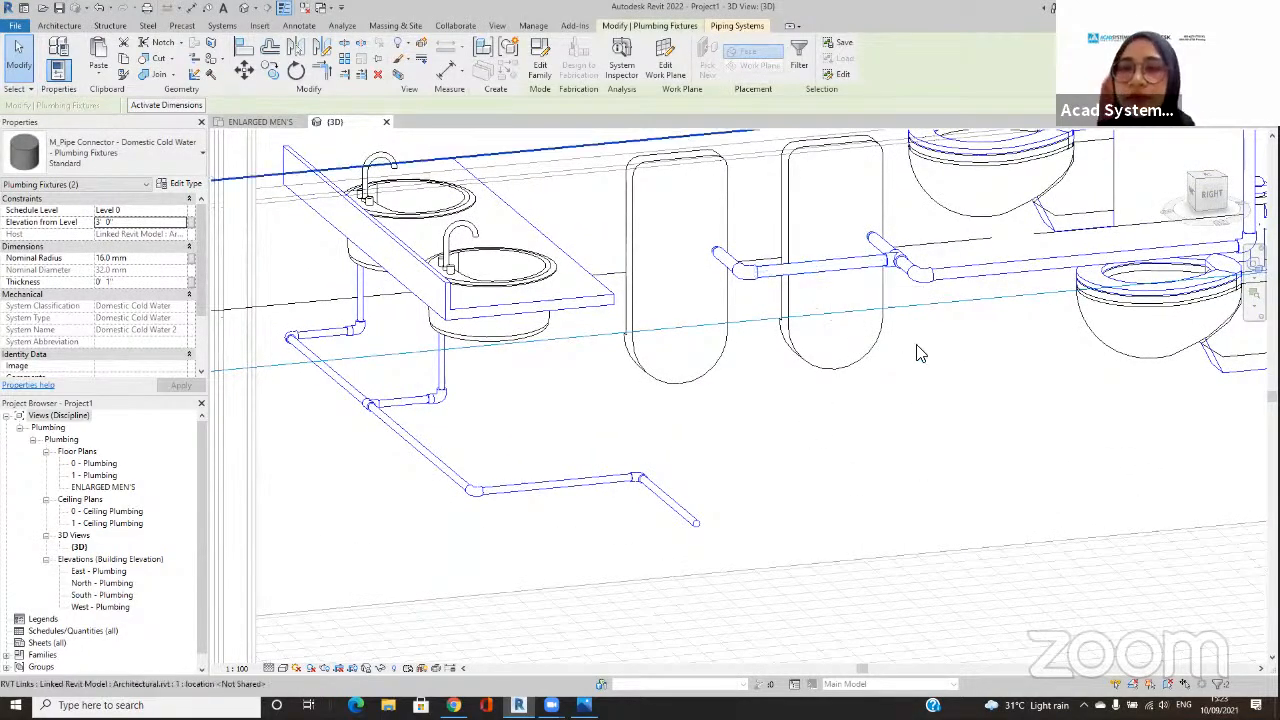
scroll(920, 354, "down", 3)
middle_click_drag(968, 446, 935, 491)
scroll(972, 455, "down", 5)
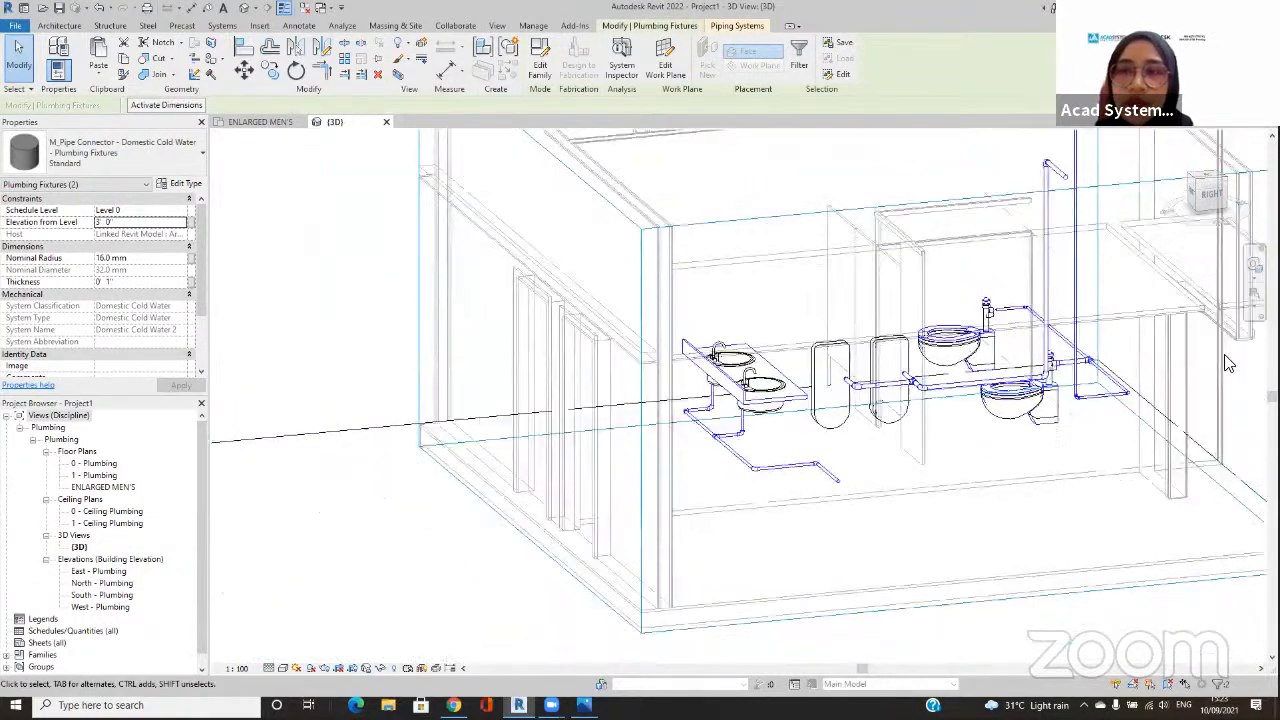
middle_click_drag(1012, 361, 828, 446, "shift")
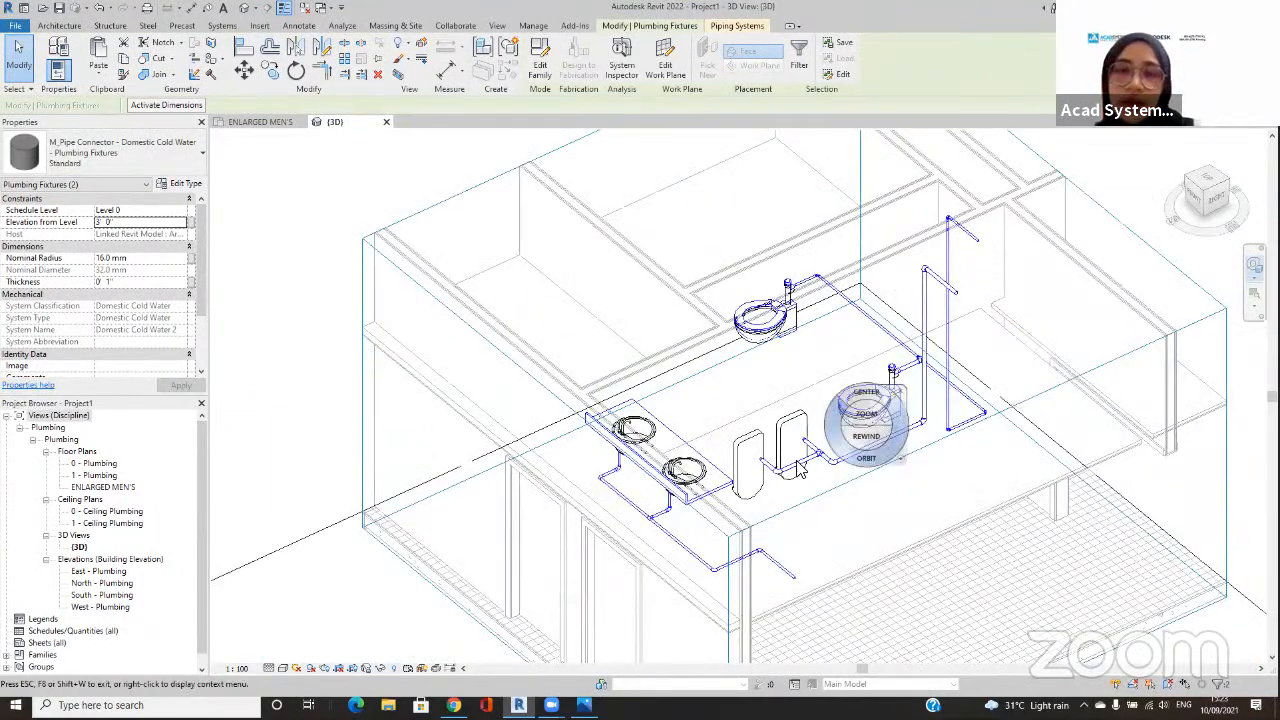
key("Escape")
key("Escape")
left_click(802, 463)
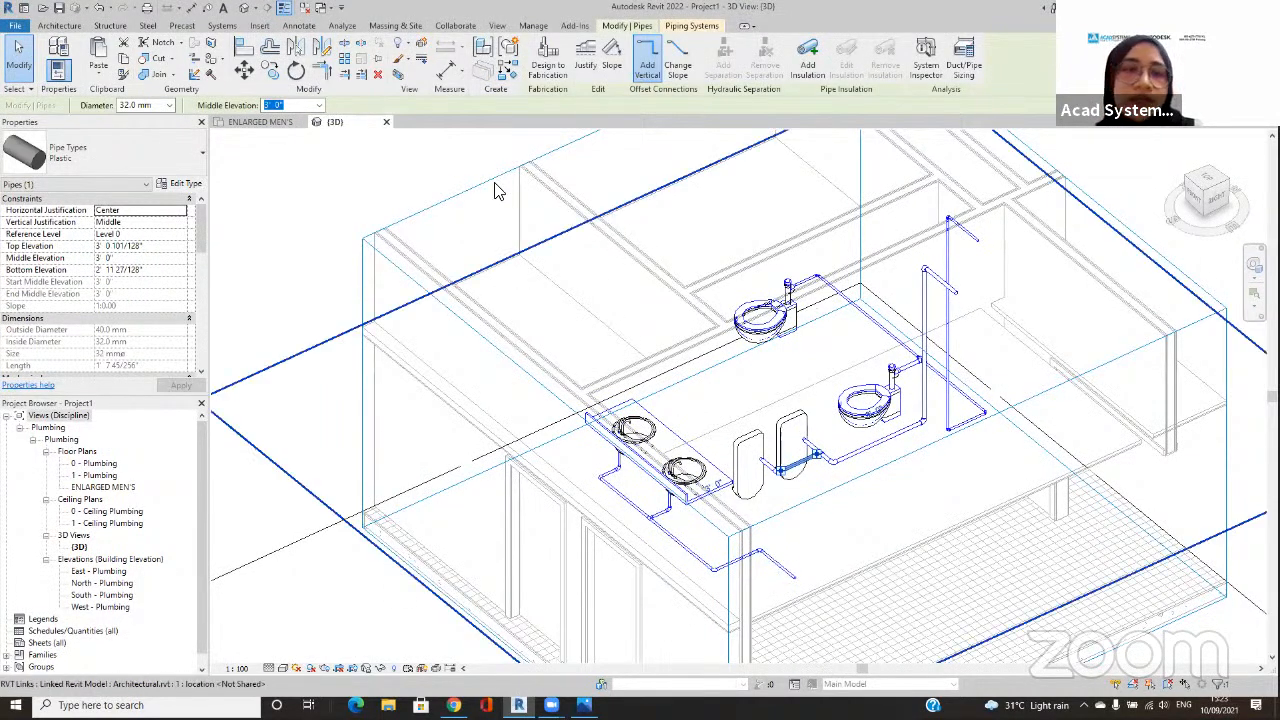
Step: In the ENLARGED MEN'S plan, try to draw a 20 mm Plastic pipe from the left basin's hot-water connector at 2' 7 3/8" middle elevation
left_click(276, 120)
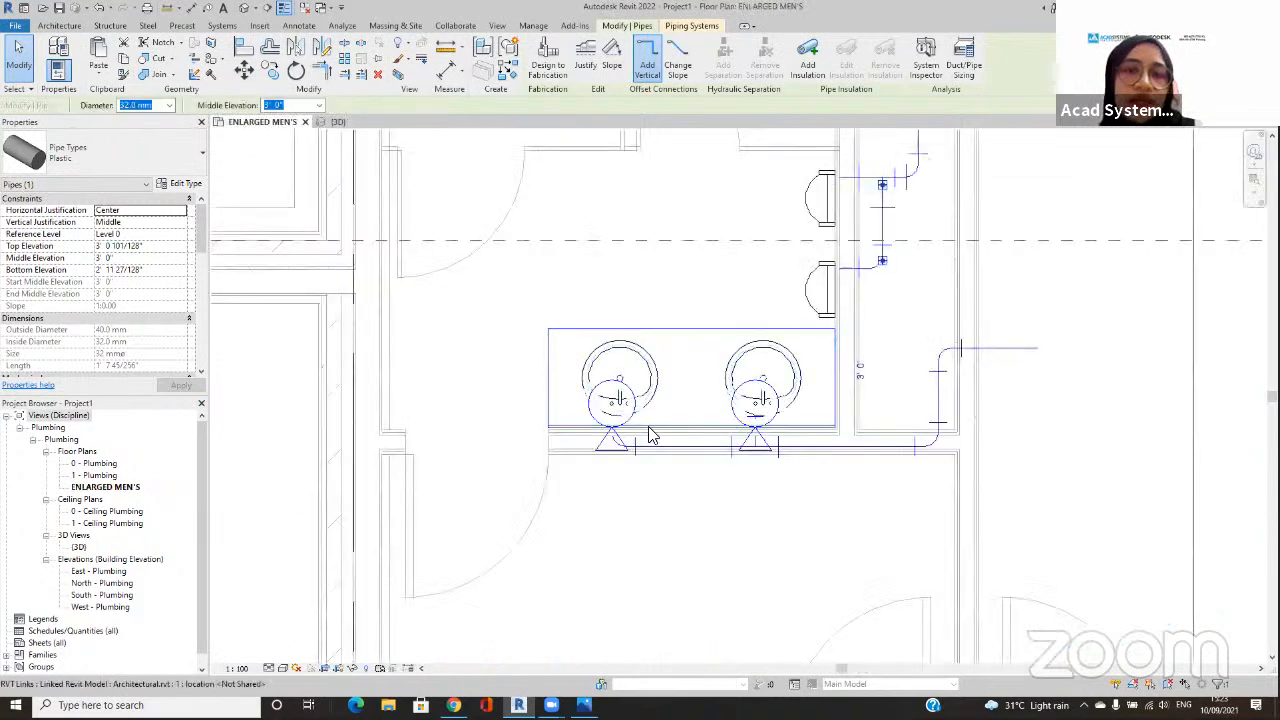
left_click(636, 385)
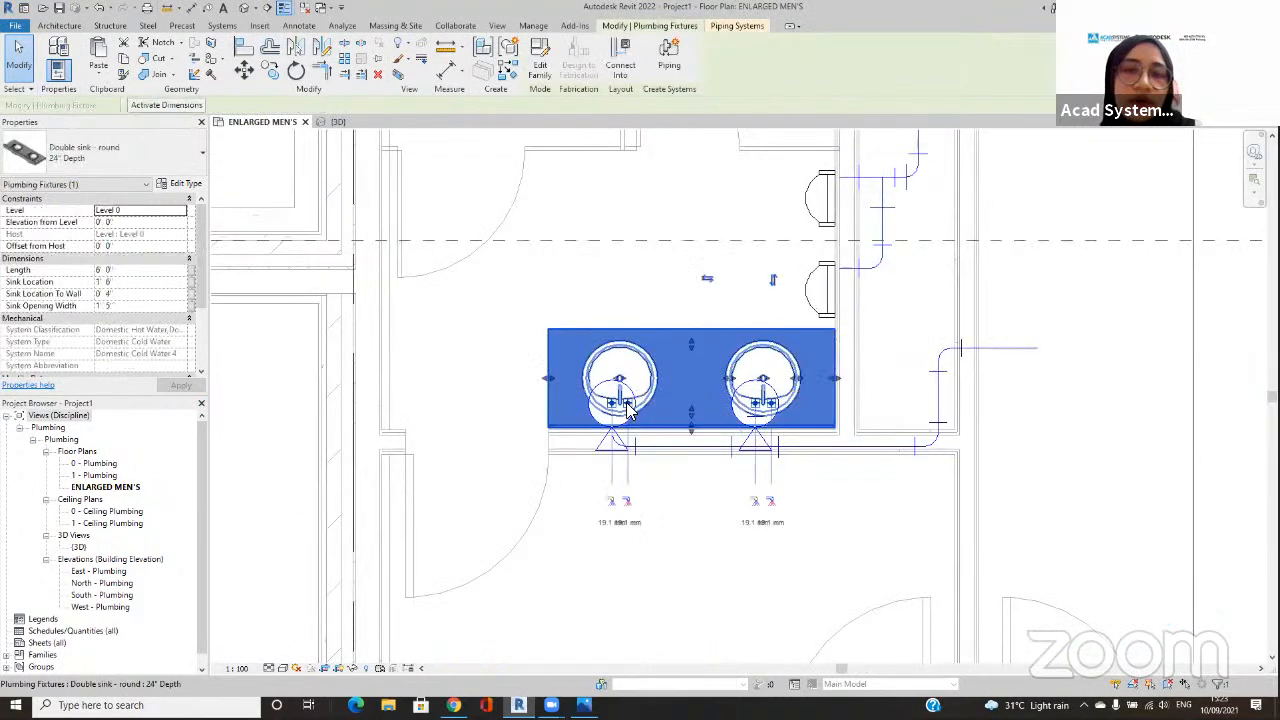
left_click(627, 503)
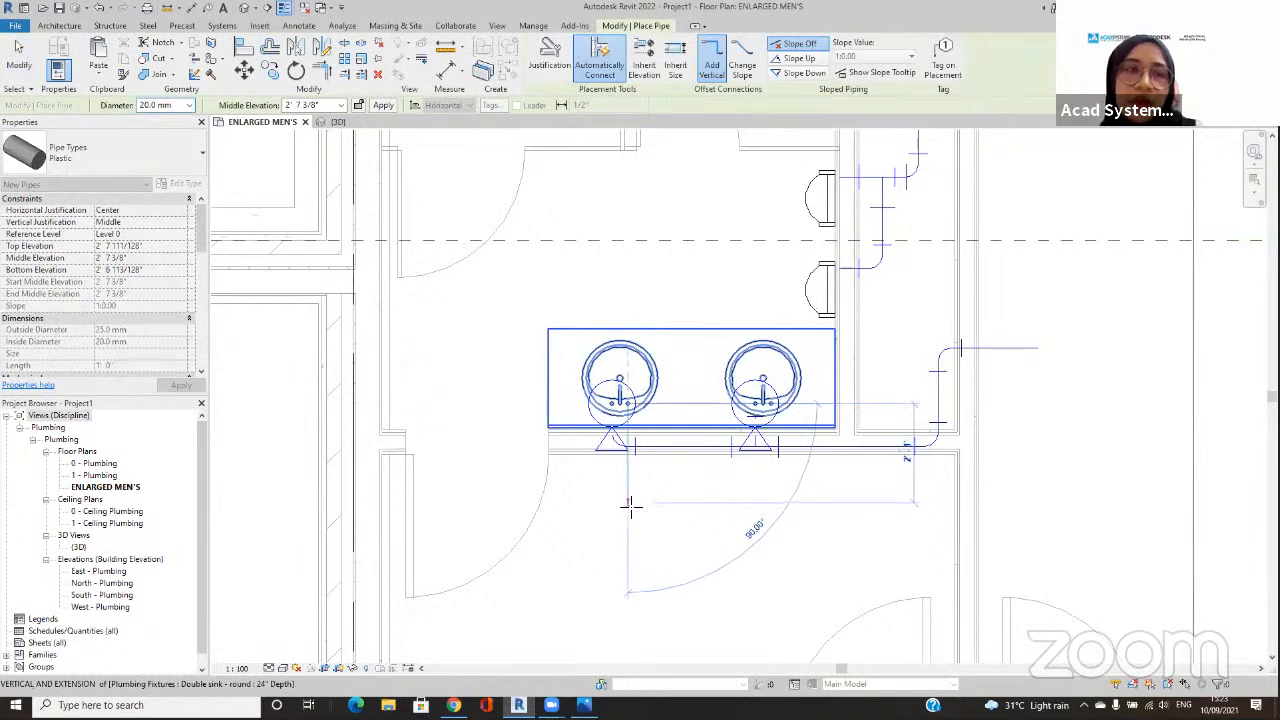
left_click(628, 503)
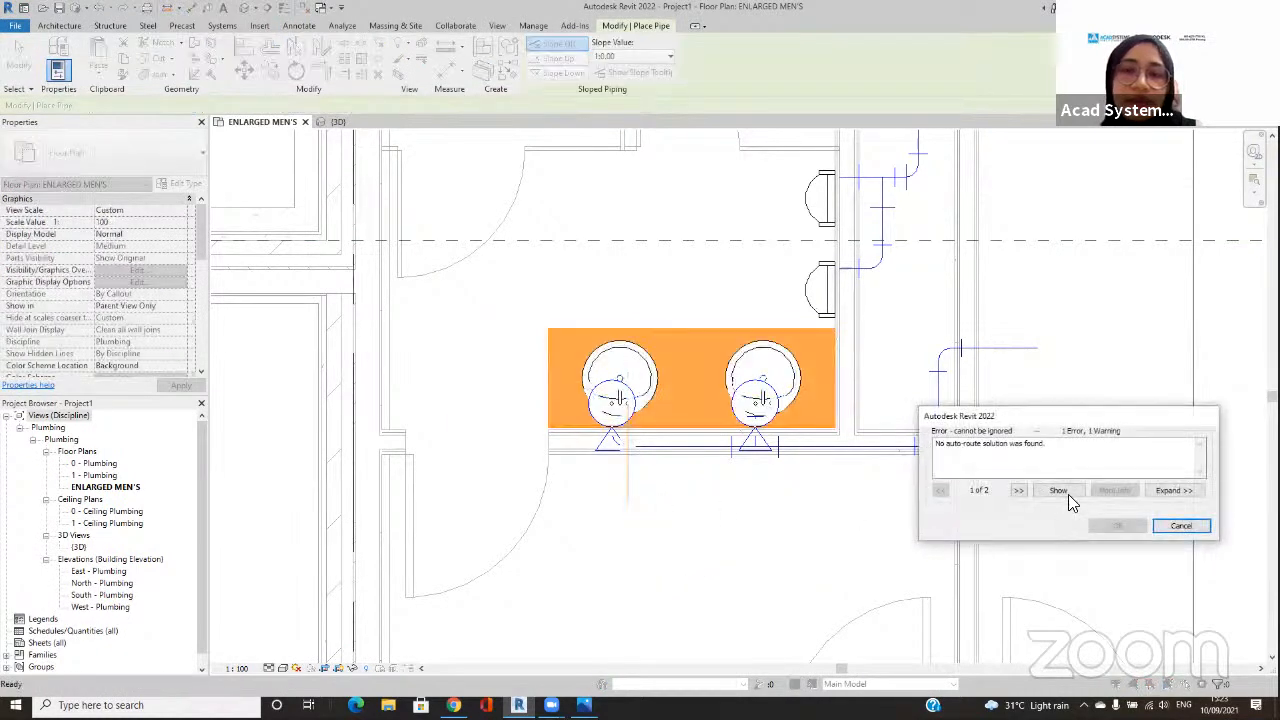
left_click(1180, 525)
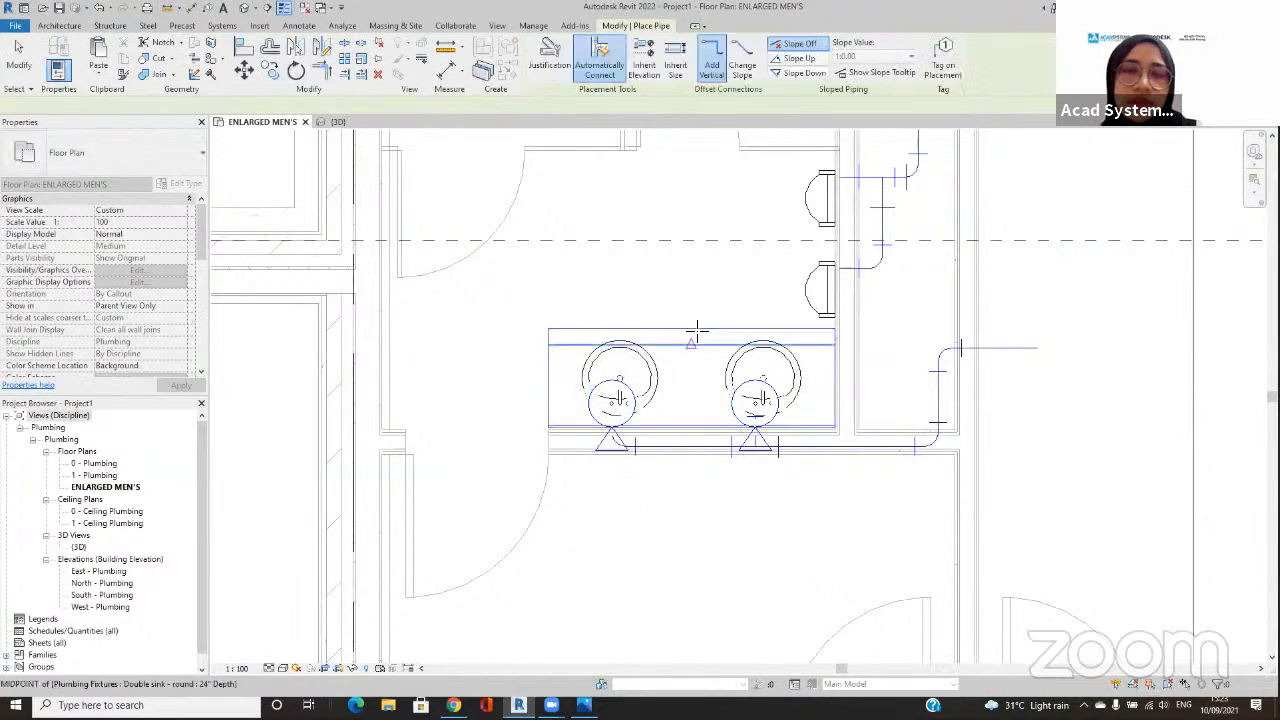
left_click(628, 478)
left_click(1152, 524)
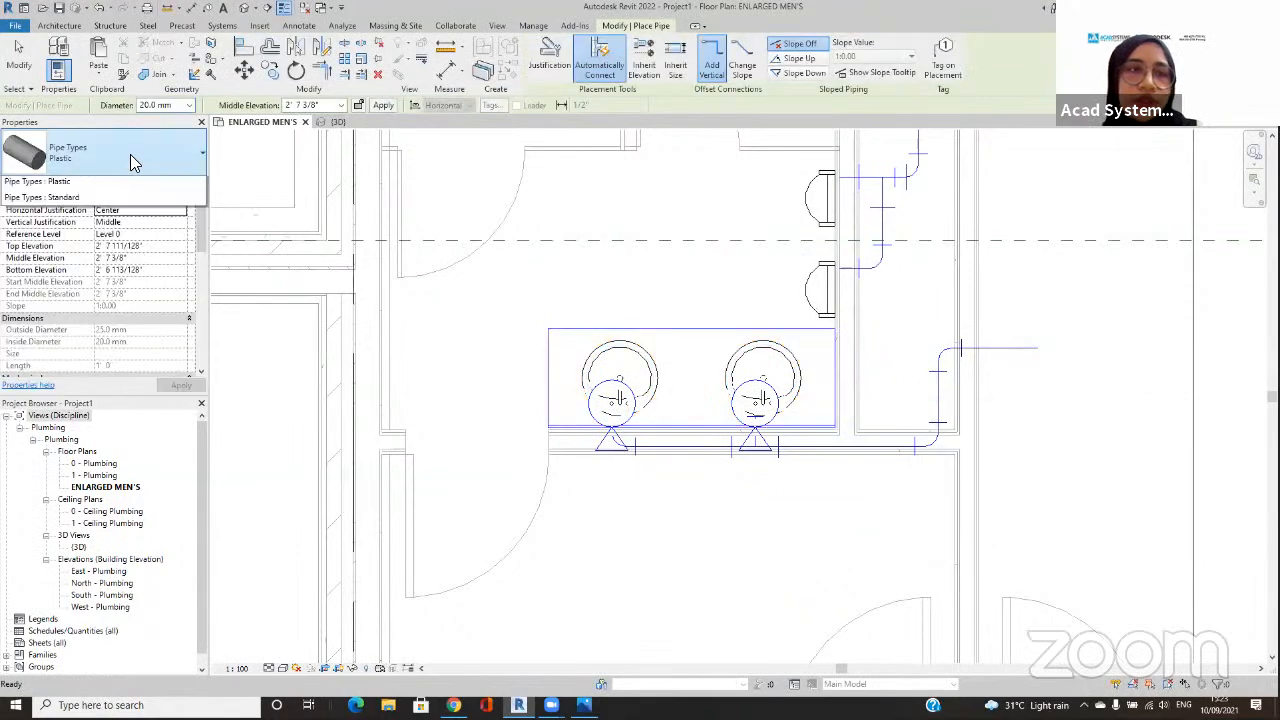
Step: Switch the new pipe's type to Standard and set its diameter to 12 mm
left_click(133, 162)
left_click(82, 277)
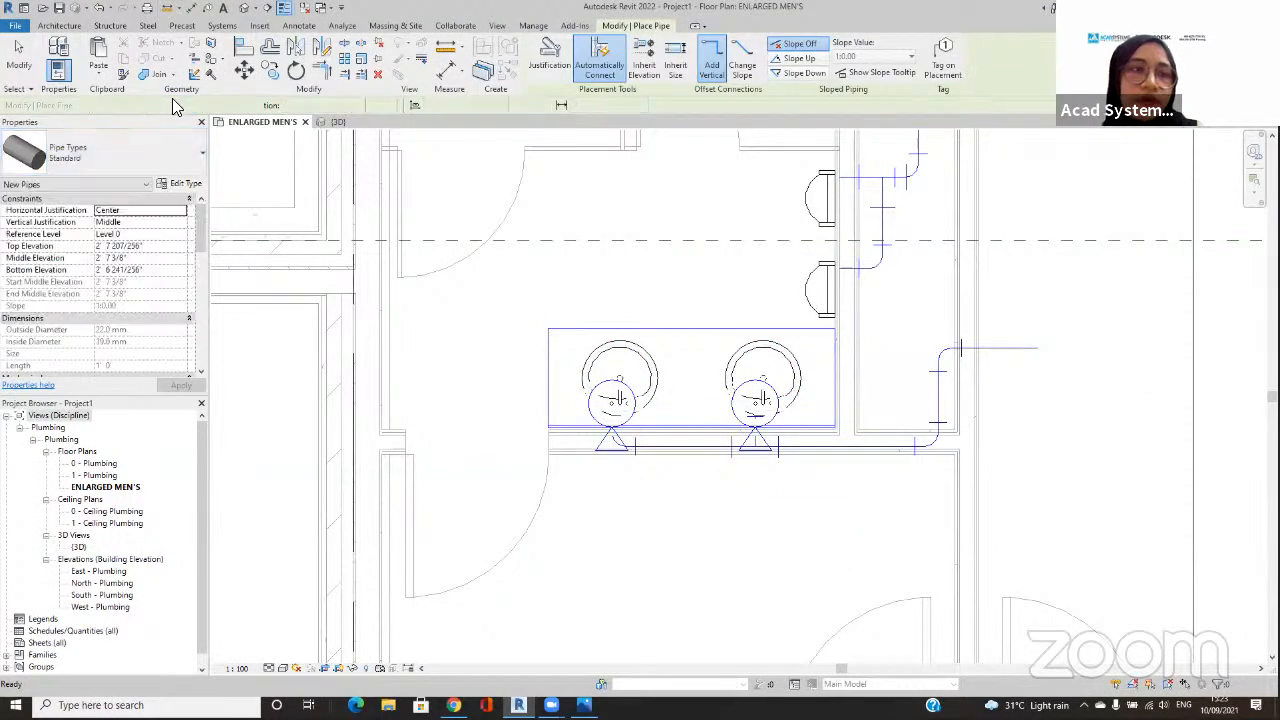
left_click(189, 105)
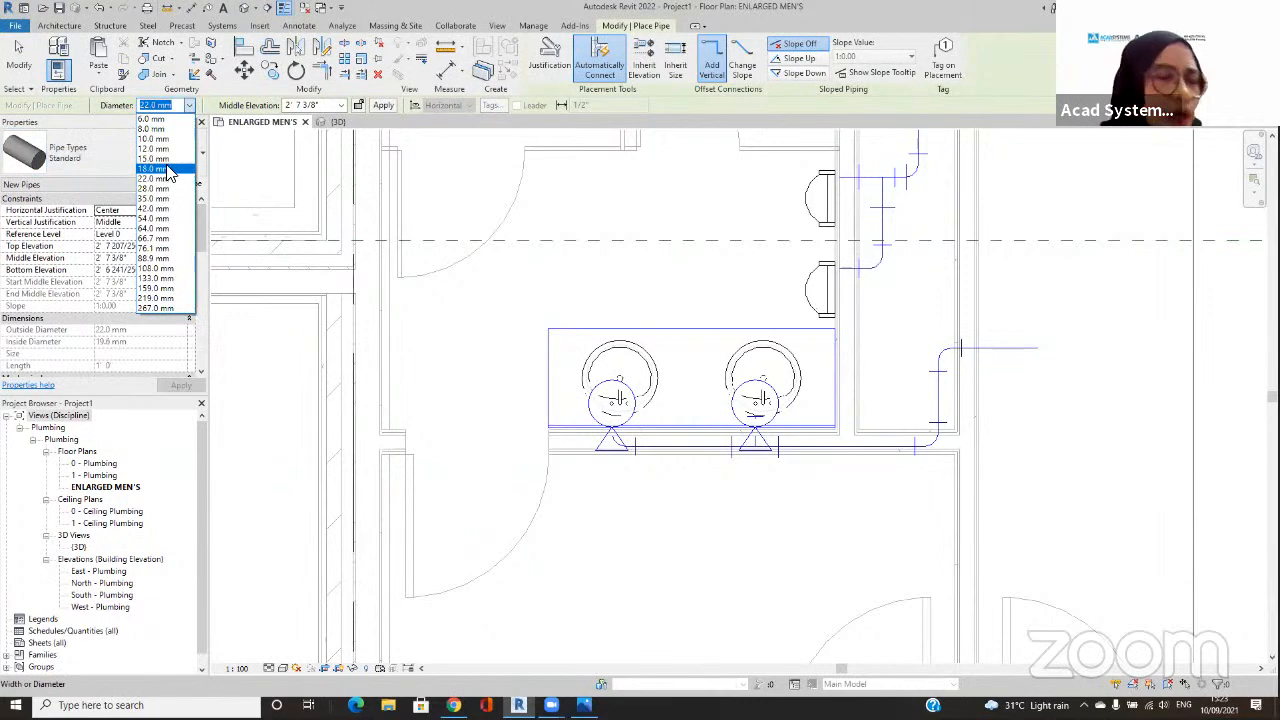
left_click(155, 149)
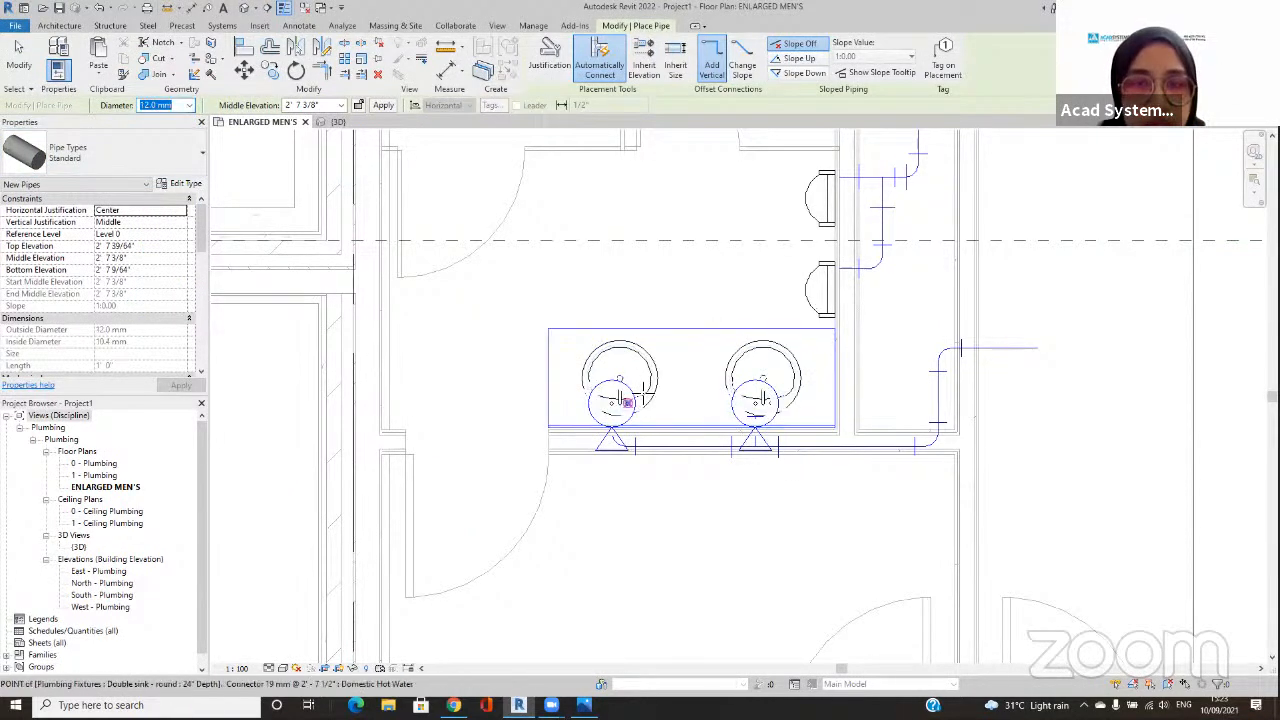
Step: Try to draw the 12 mm Standard pipe from the left basin's hot-water connector across the wall behind the sink
left_click(628, 403)
left_click(643, 469)
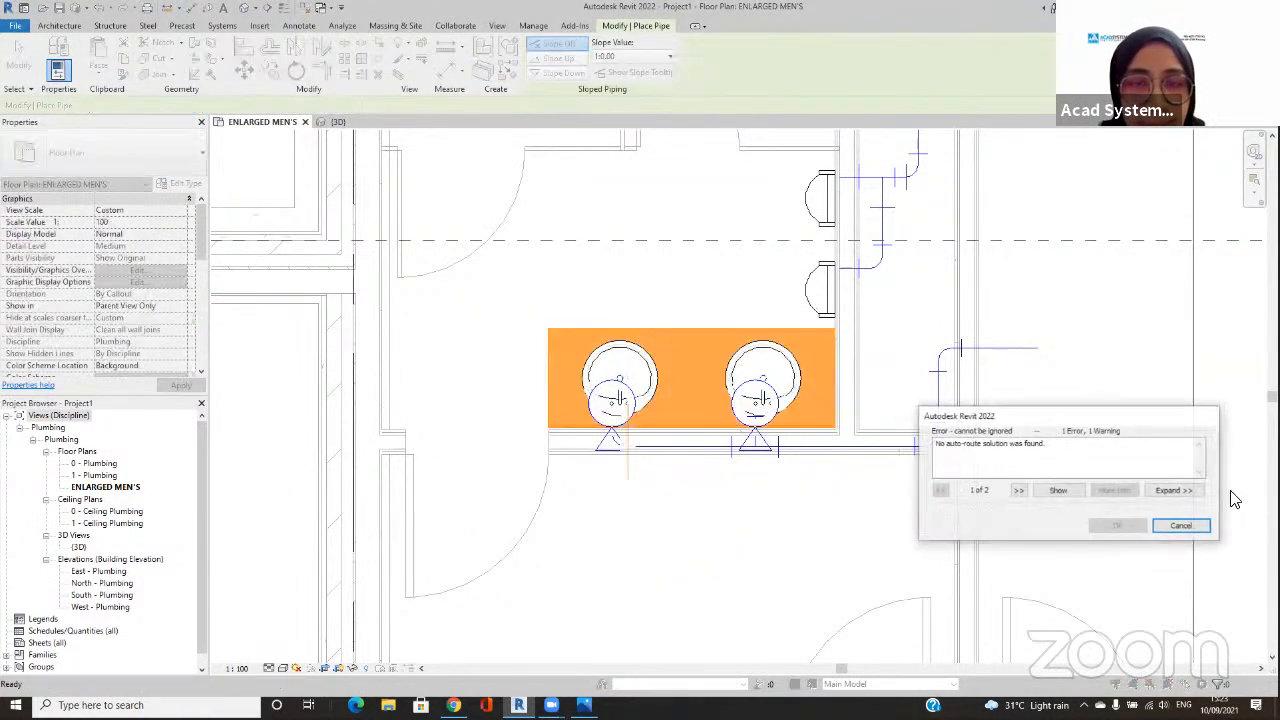
left_click(1205, 527)
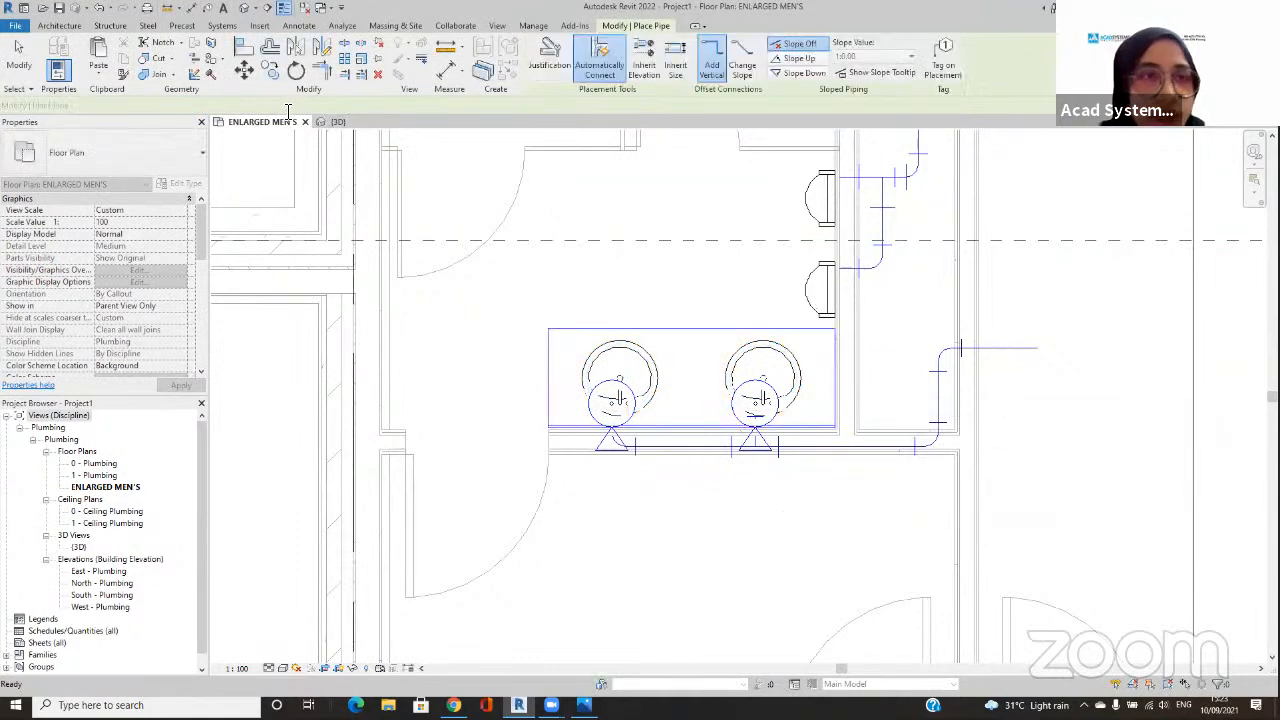
Step: Draw a 12 mm Standard pipe at 1' 0" middle elevation from the left basin's hot-water connector, beyond the sink's back wall and out through the shaft
type("1")
key("Return")
left_click(627, 410)
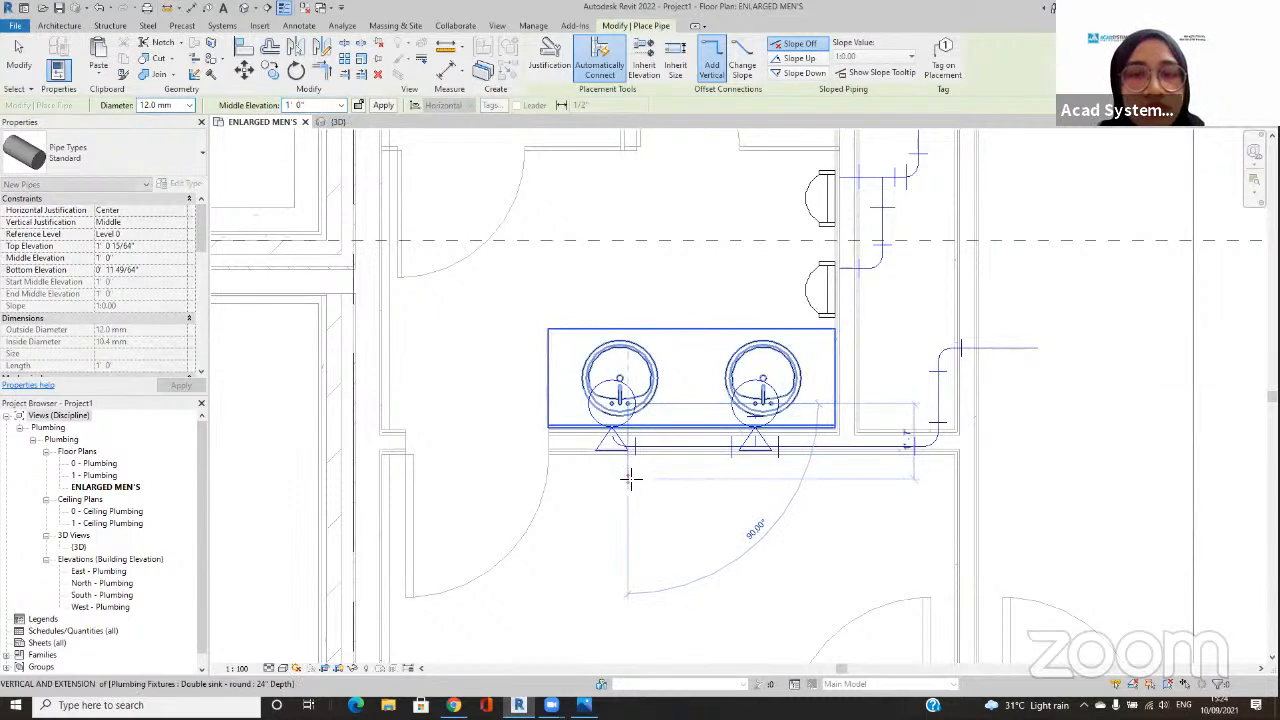
left_click(630, 477)
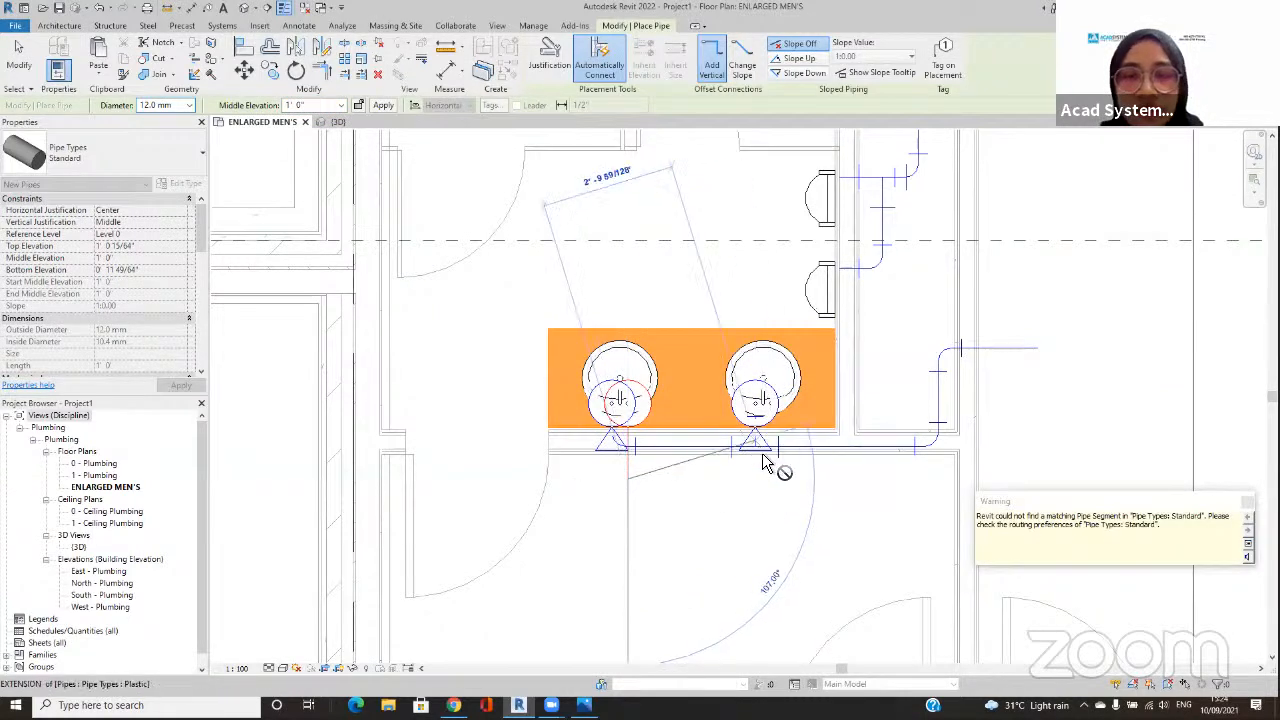
left_click(890, 455)
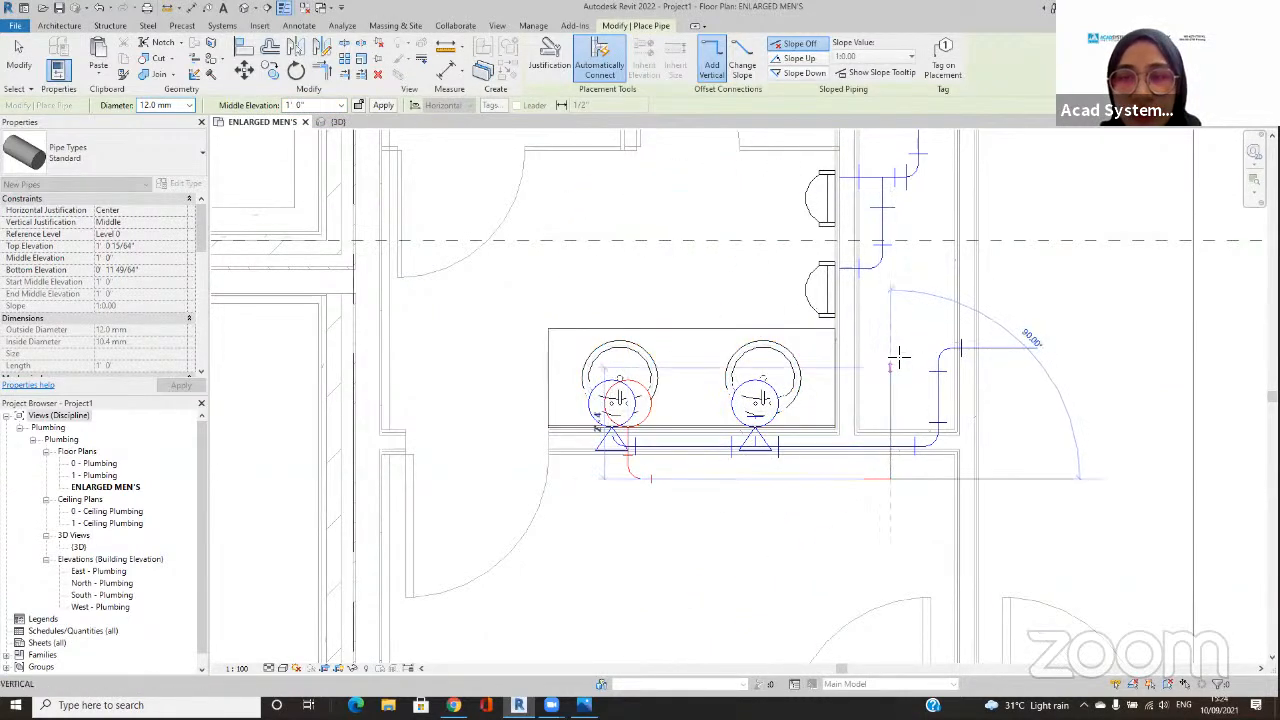
left_click(892, 307)
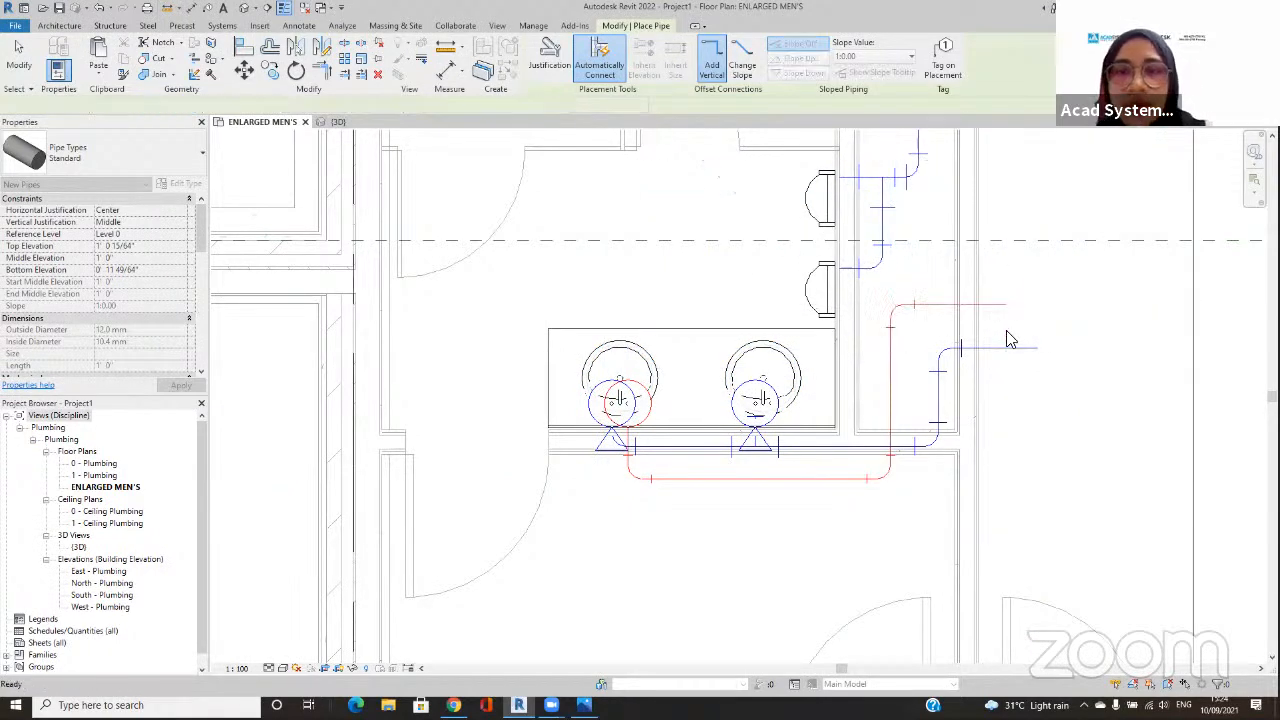
Step: Examine the properties of the finished hot-water pipe run and the cold-water pipe behind the sink
key("Escape")
key("Escape")
left_click(948, 311)
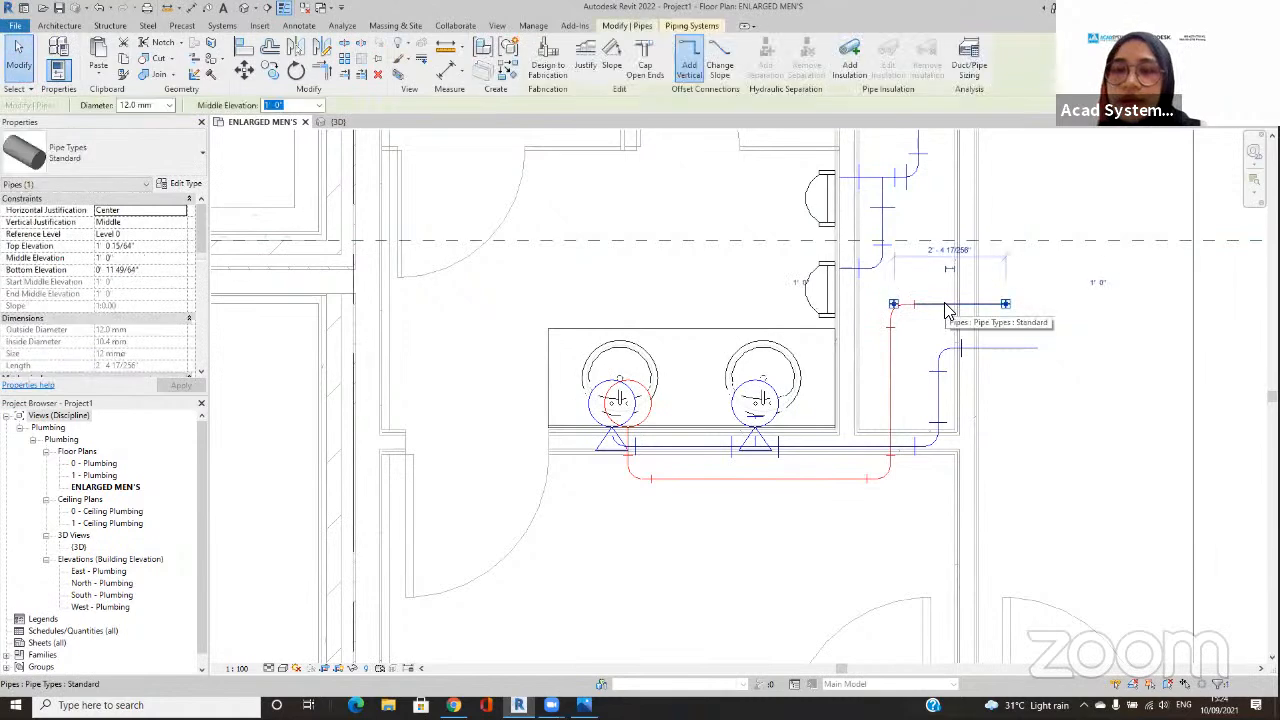
left_click(926, 360)
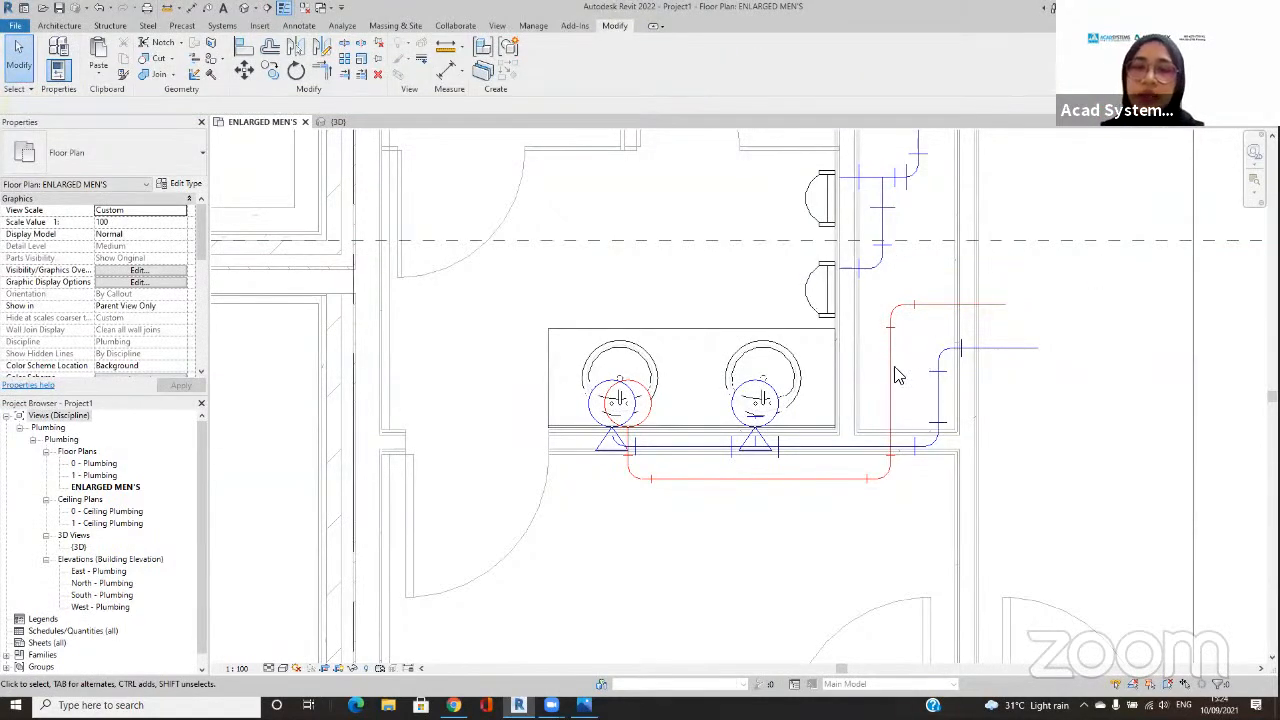
left_click(805, 479)
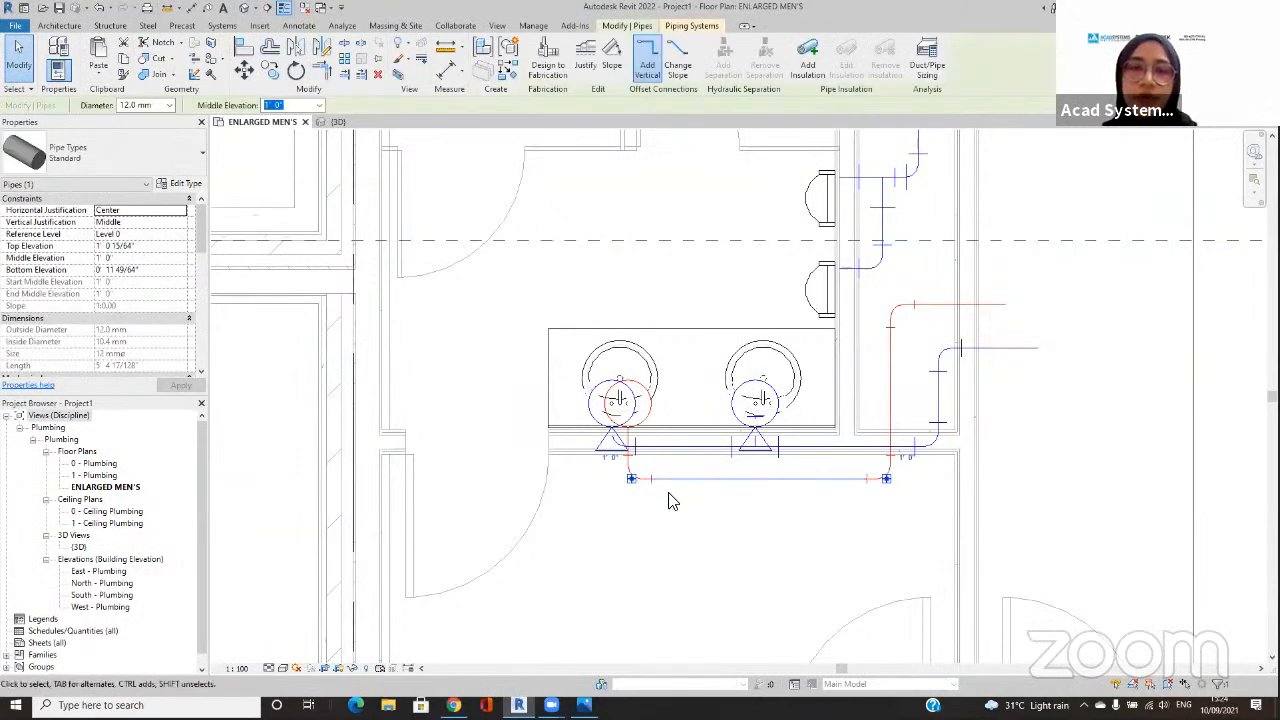
left_click(709, 447)
left_click(700, 500)
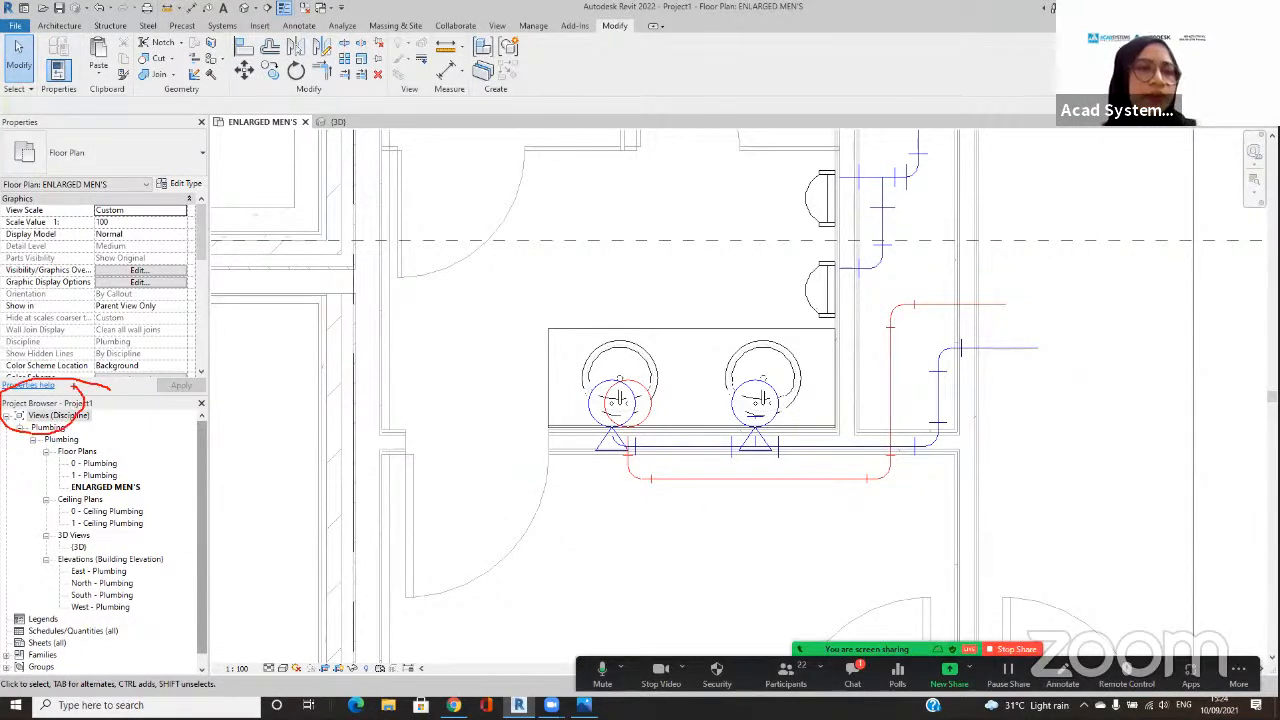
Step: Open the type properties of the Domestic Hot Water piping system from the project's Piping Systems families
scroll(115, 450, "down", 1)
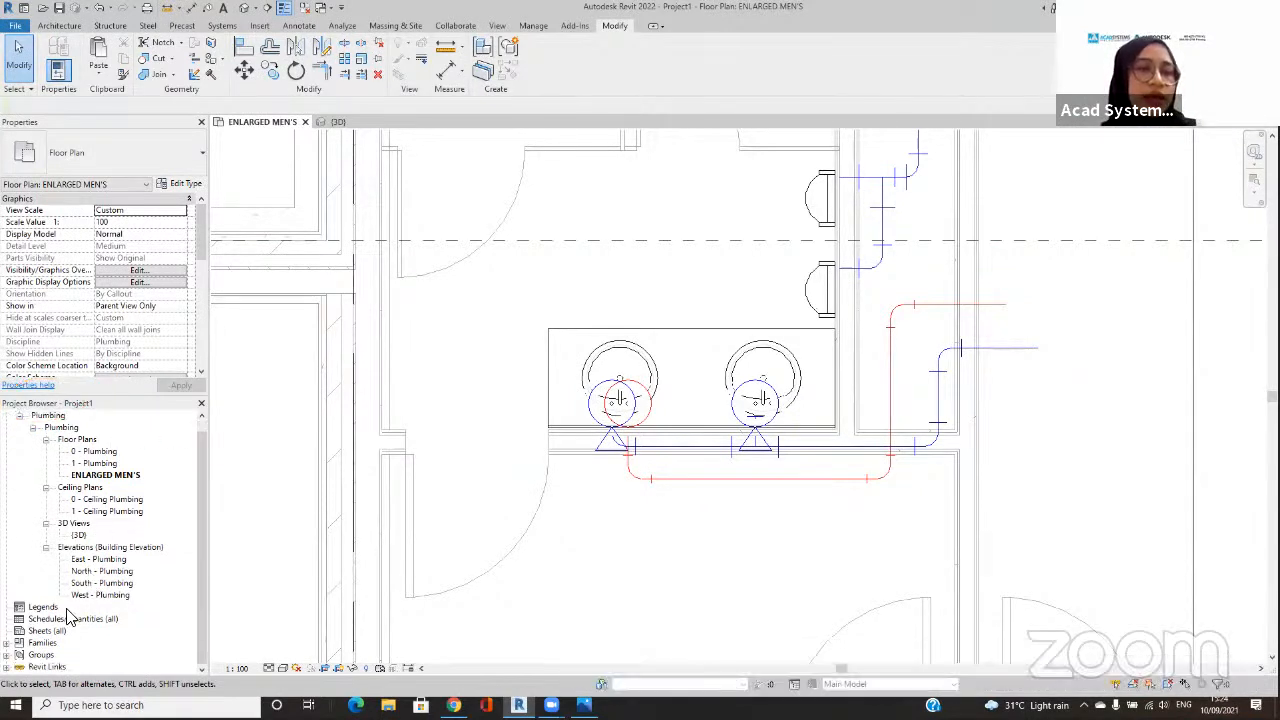
left_click(12, 645)
scroll(67, 545, "down", 3)
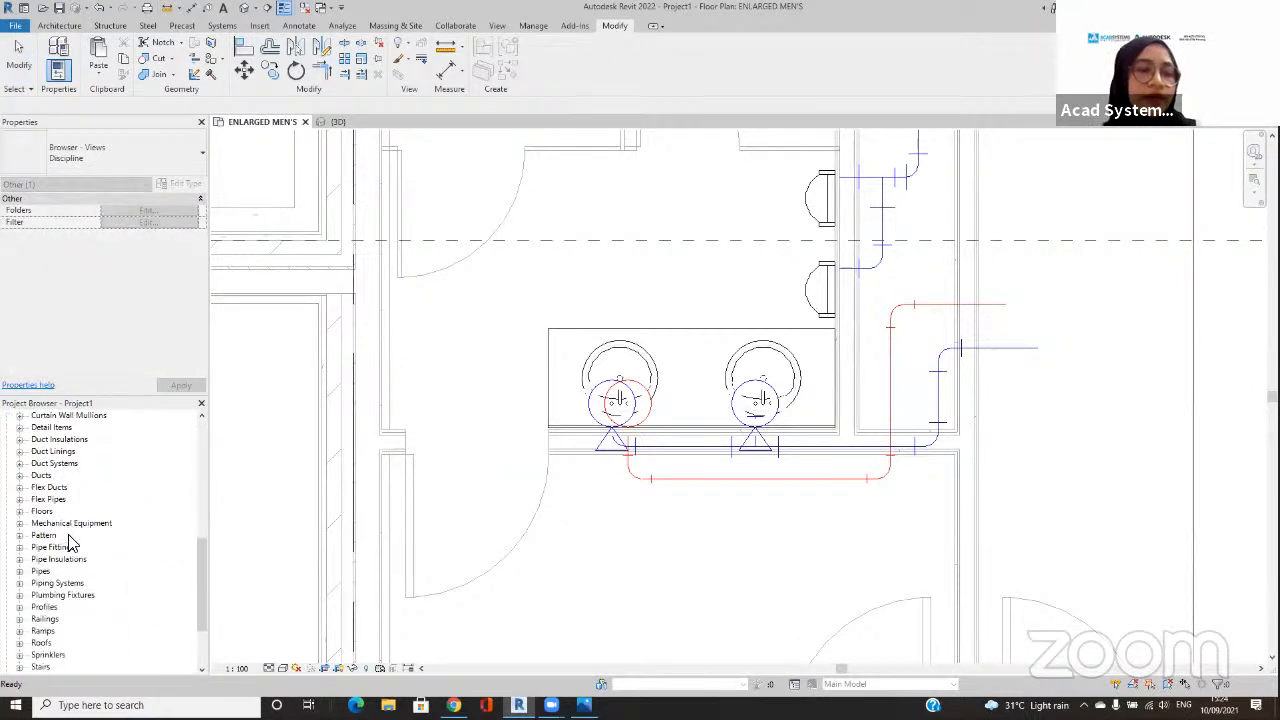
left_click(20, 583)
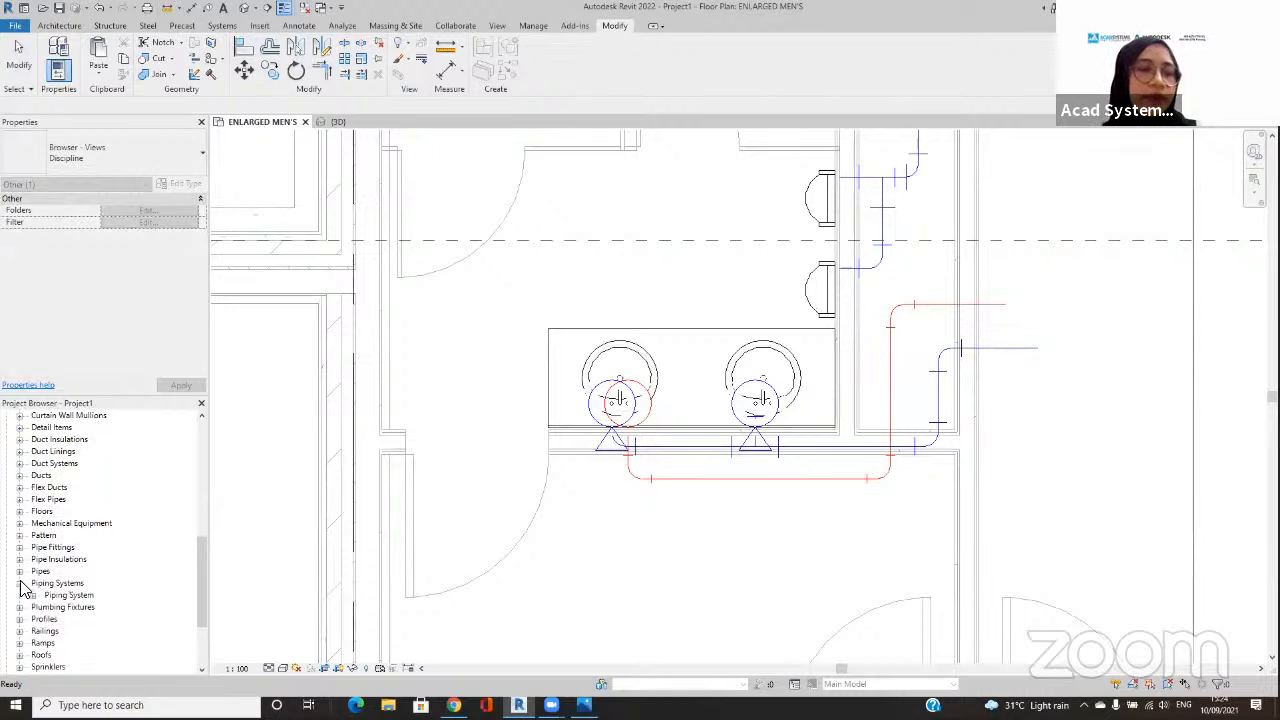
left_click(33, 596)
scroll(35, 600, "down", 3)
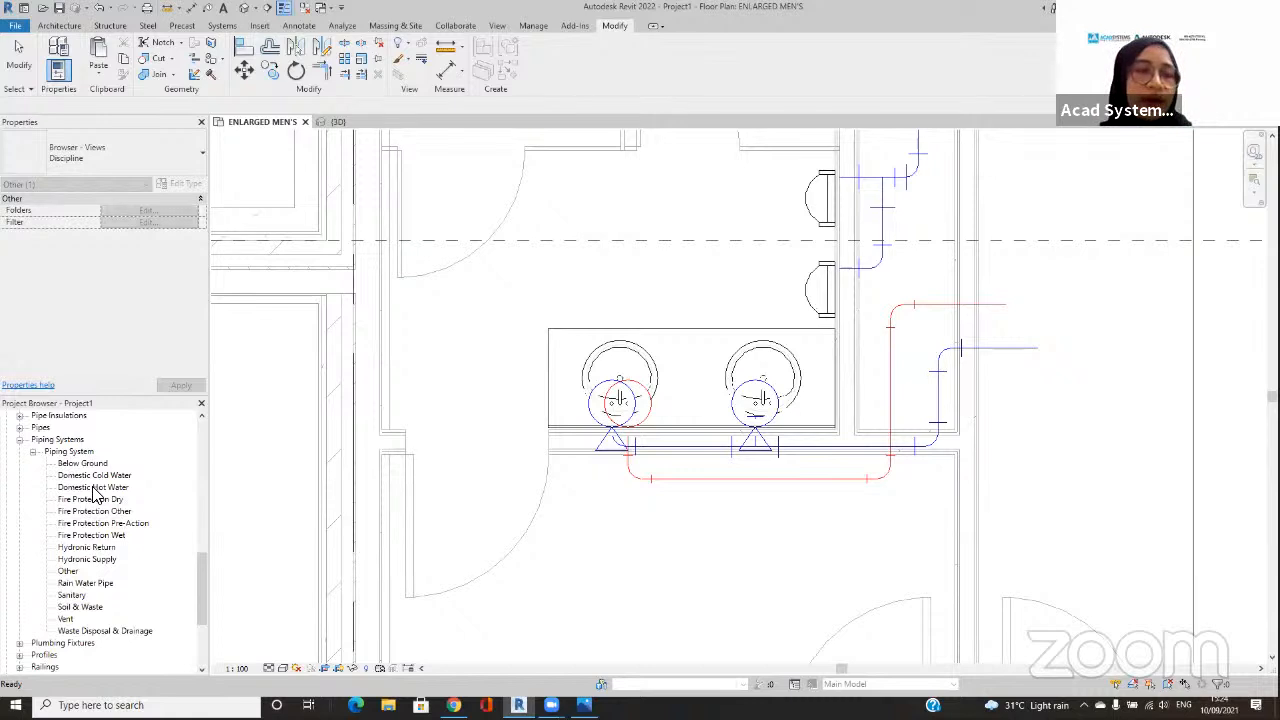
left_click(95, 488)
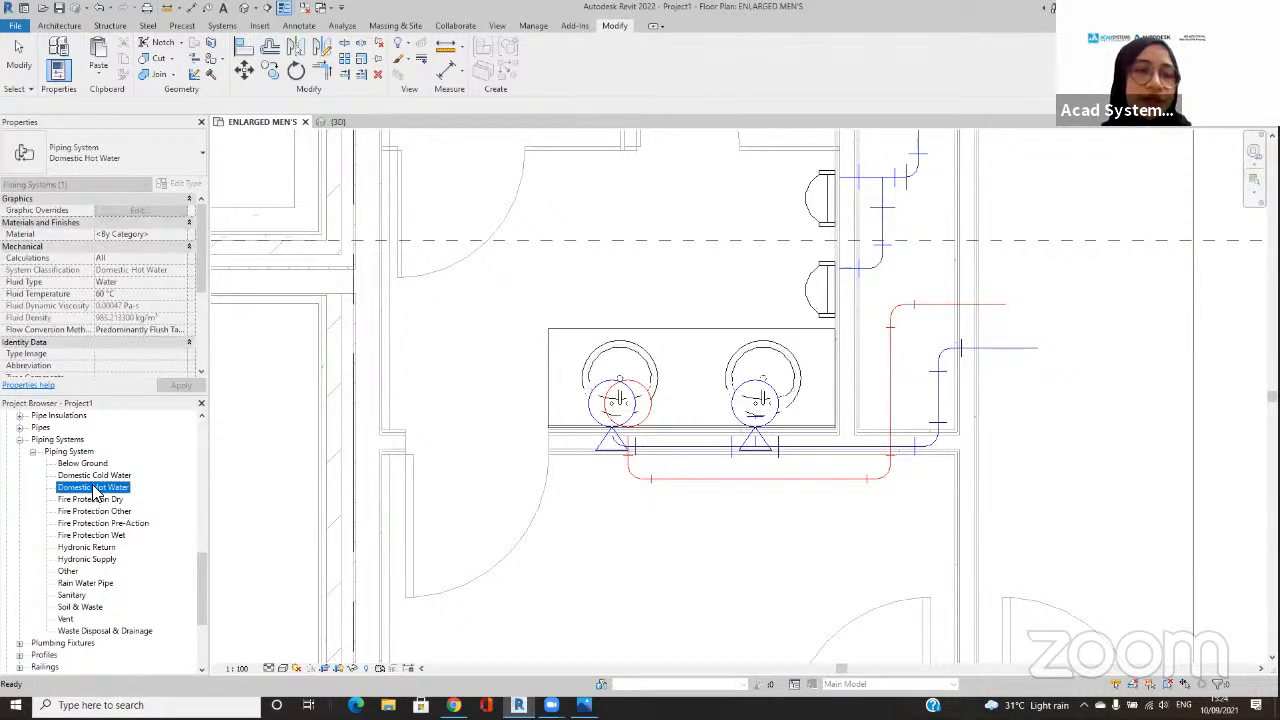
right_click(95, 490)
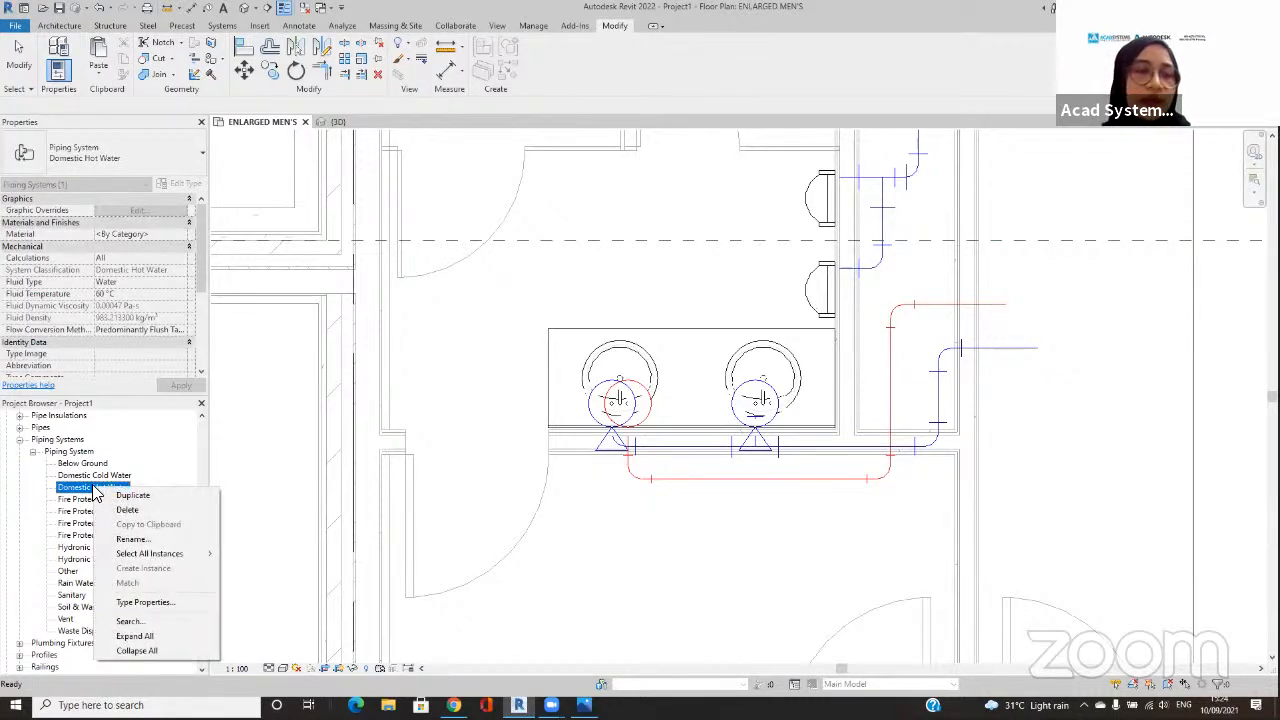
left_click(168, 602)
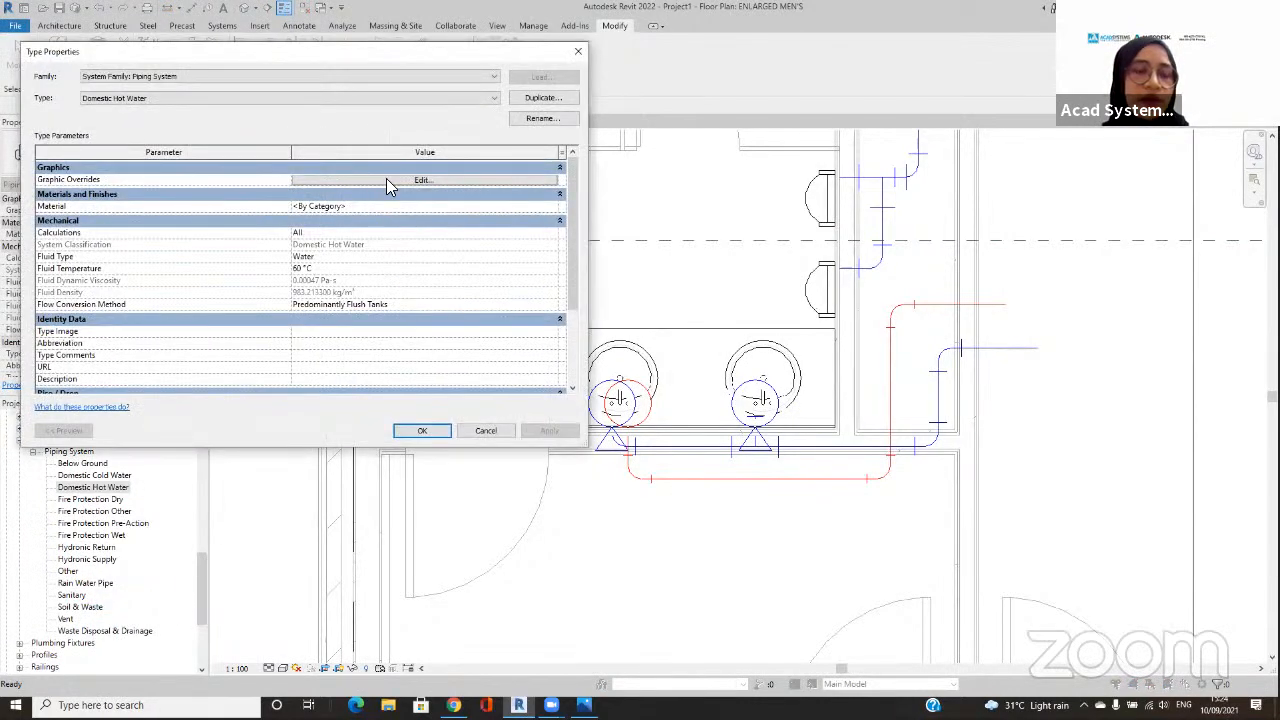
mouse_move(178, 175)
left_mouse_down()
mouse_move(15, 205)
mouse_move(123, 180)
left_mouse_up()
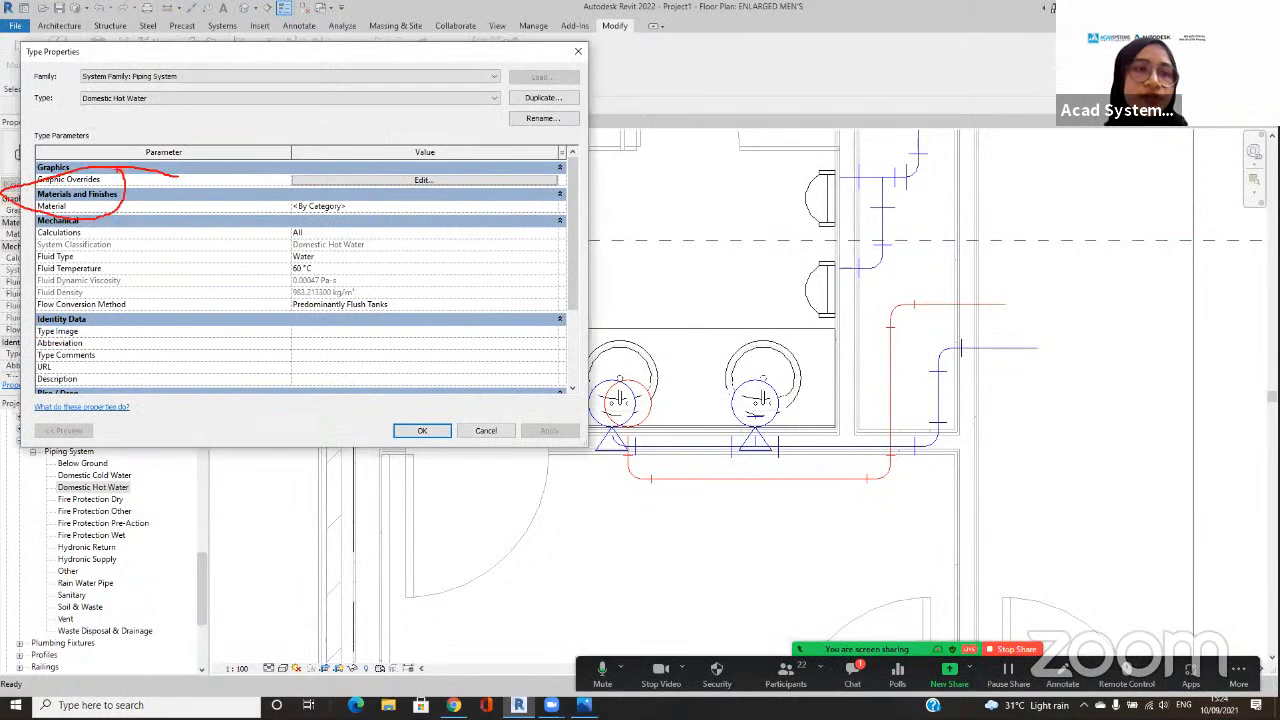
Step: Override the Domestic Hot Water system's line color with pink and apply the change
left_click(492, 180)
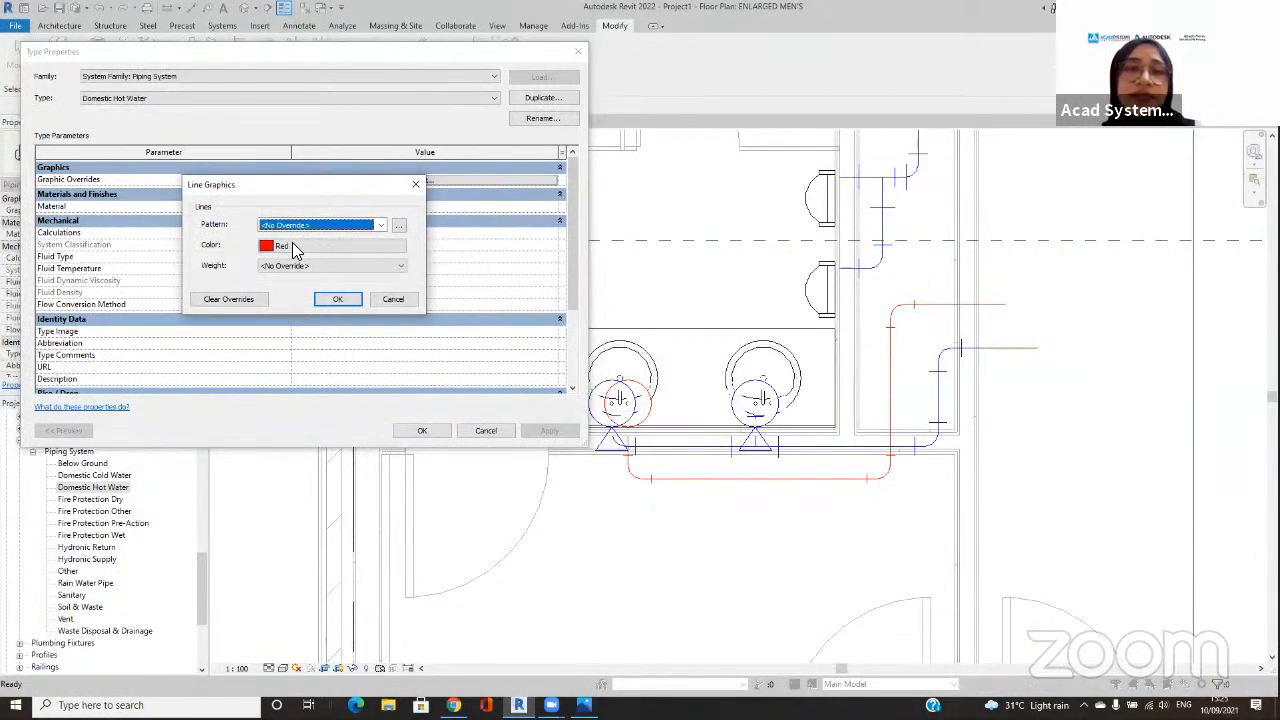
left_click(292, 245)
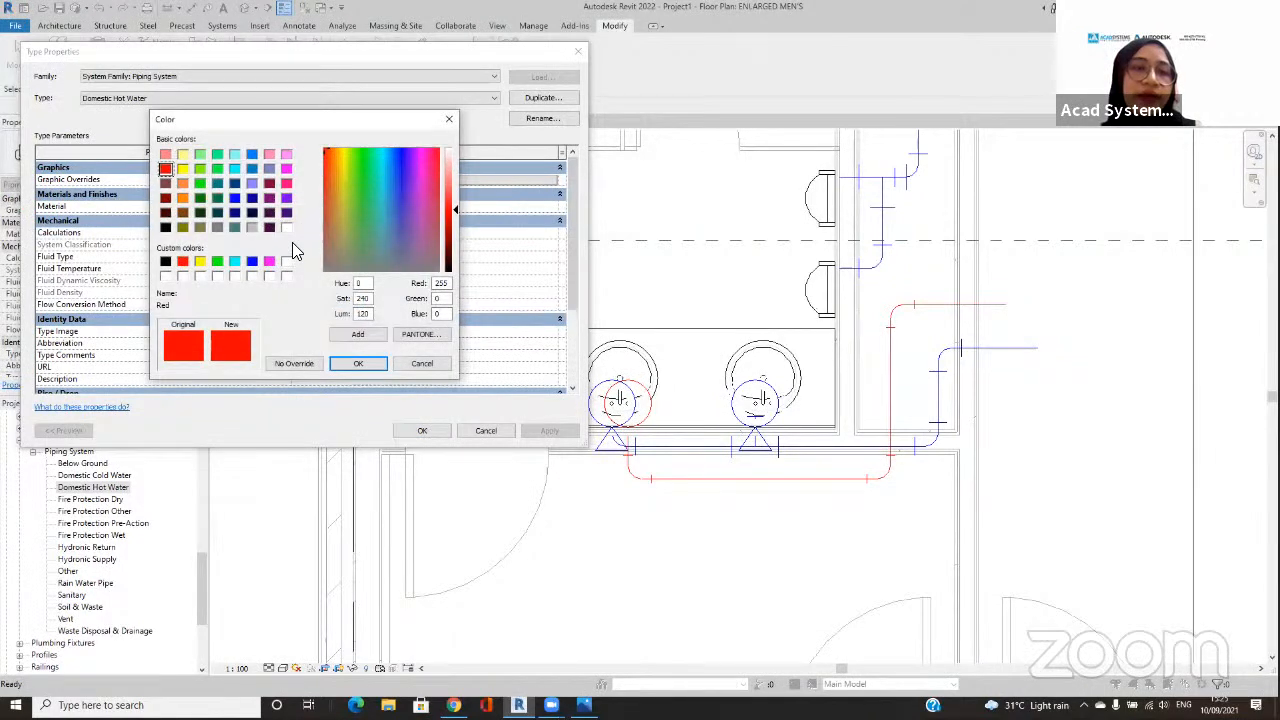
left_click(269, 155)
left_click(357, 363)
left_click(336, 302)
left_click(540, 436)
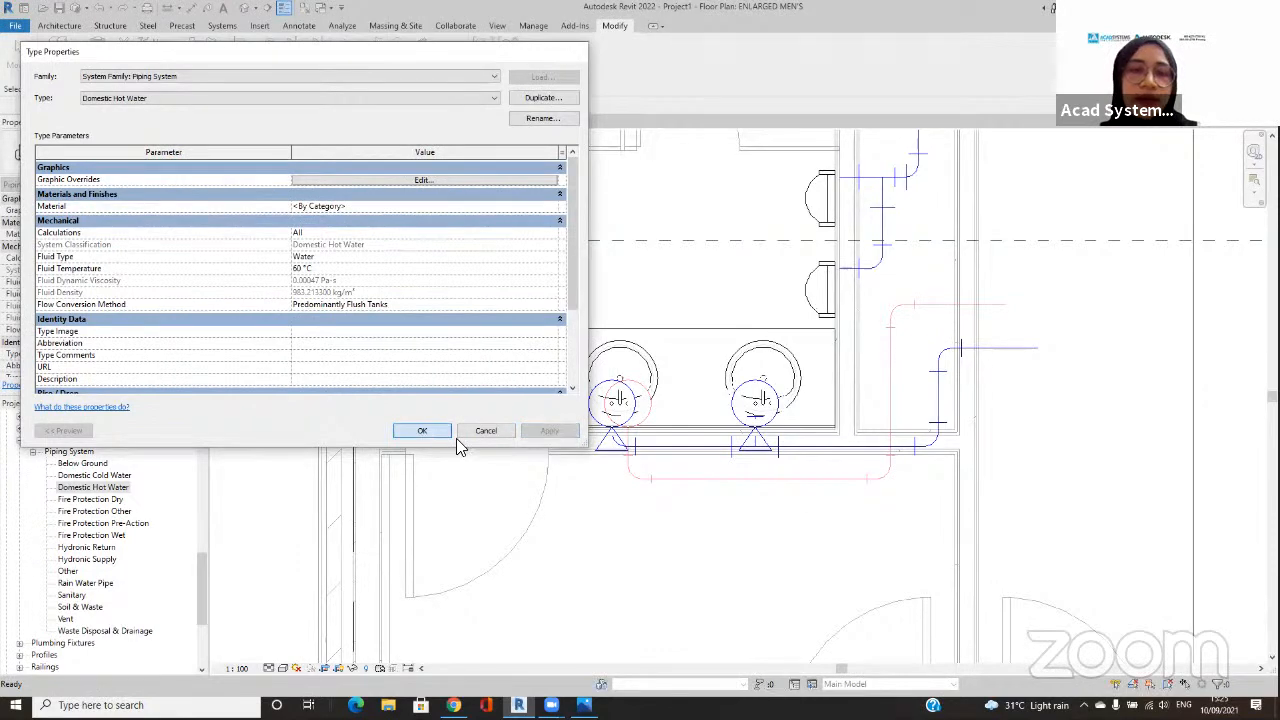
left_click(422, 430)
Step: Turn off Thin Lines in the ENLARGED MEN'S plan so the pipes display with their real line weights
scroll(645, 480, "up", 5)
scroll(829, 503, "down", 1)
middle_click_drag(829, 503, 641, 581)
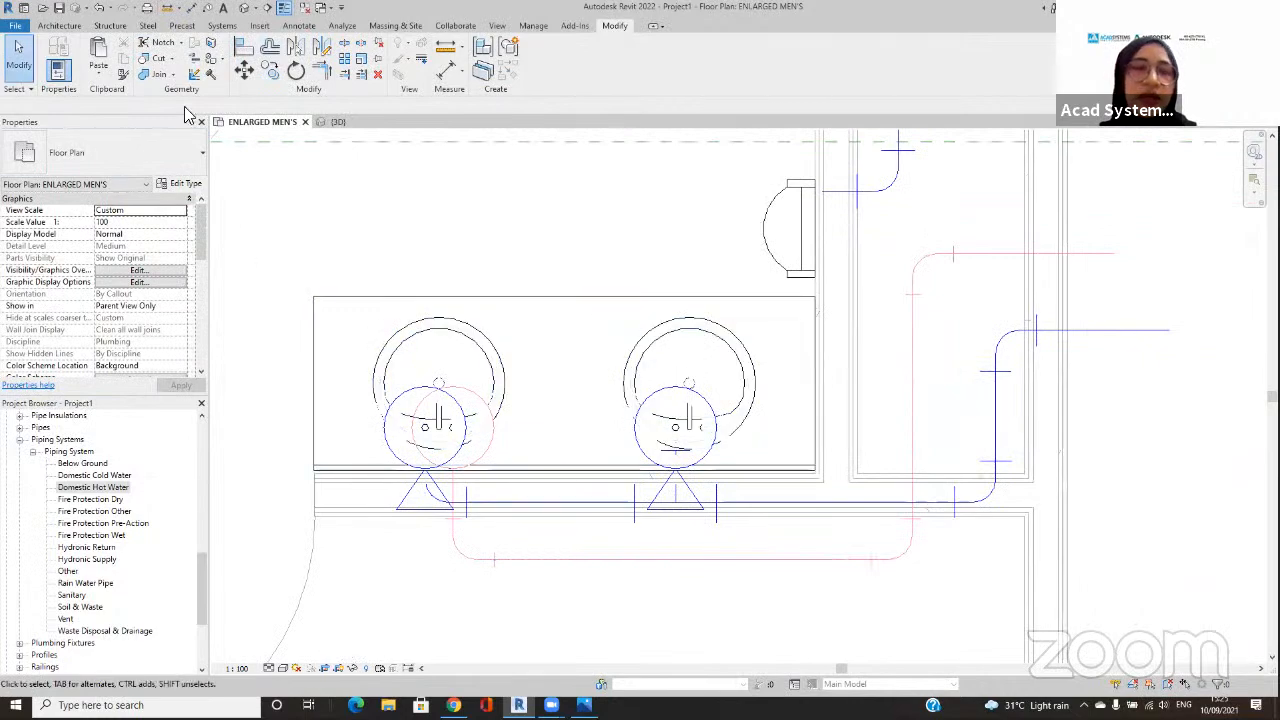
left_click(285, 9)
scroll(749, 240, "down", 3)
scroll(663, 423, "up", 1)
middle_click_drag(735, 297, 677, 413)
scroll(660, 420, "down", 3)
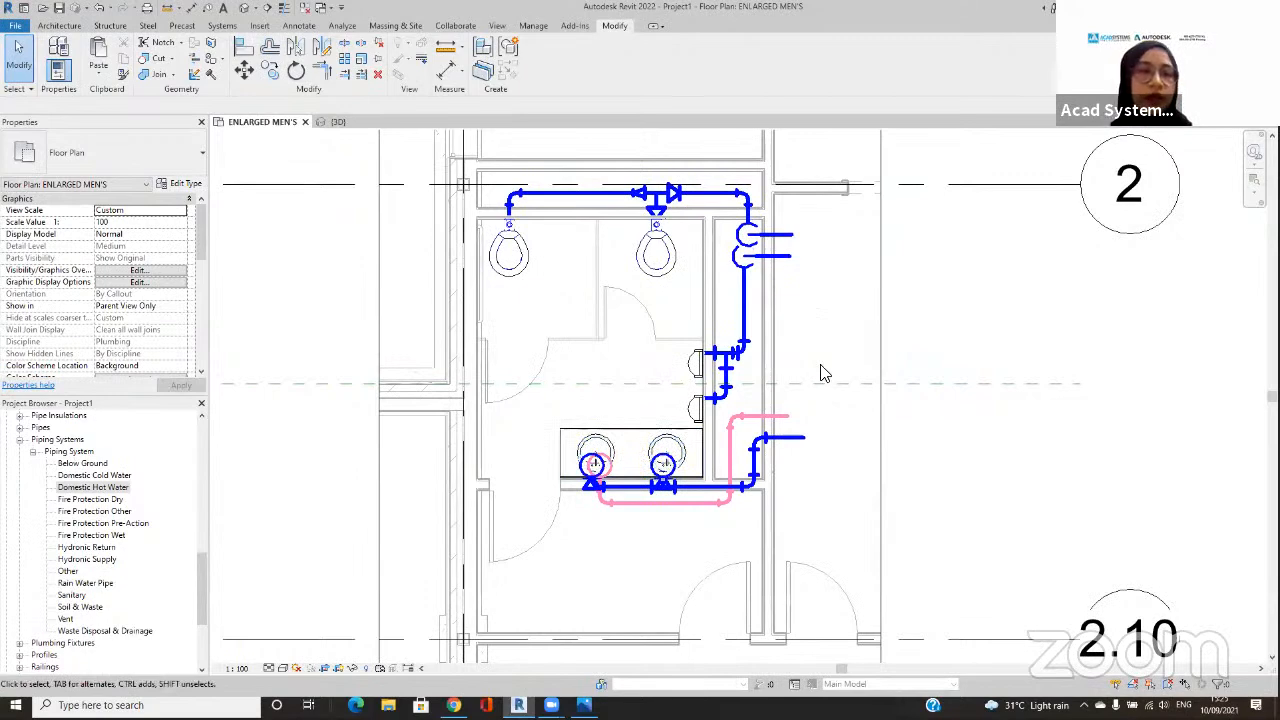
scroll(787, 339, "up", 1)
middle_click_drag(787, 339, 666, 346)
scroll(748, 333, "down", 1)
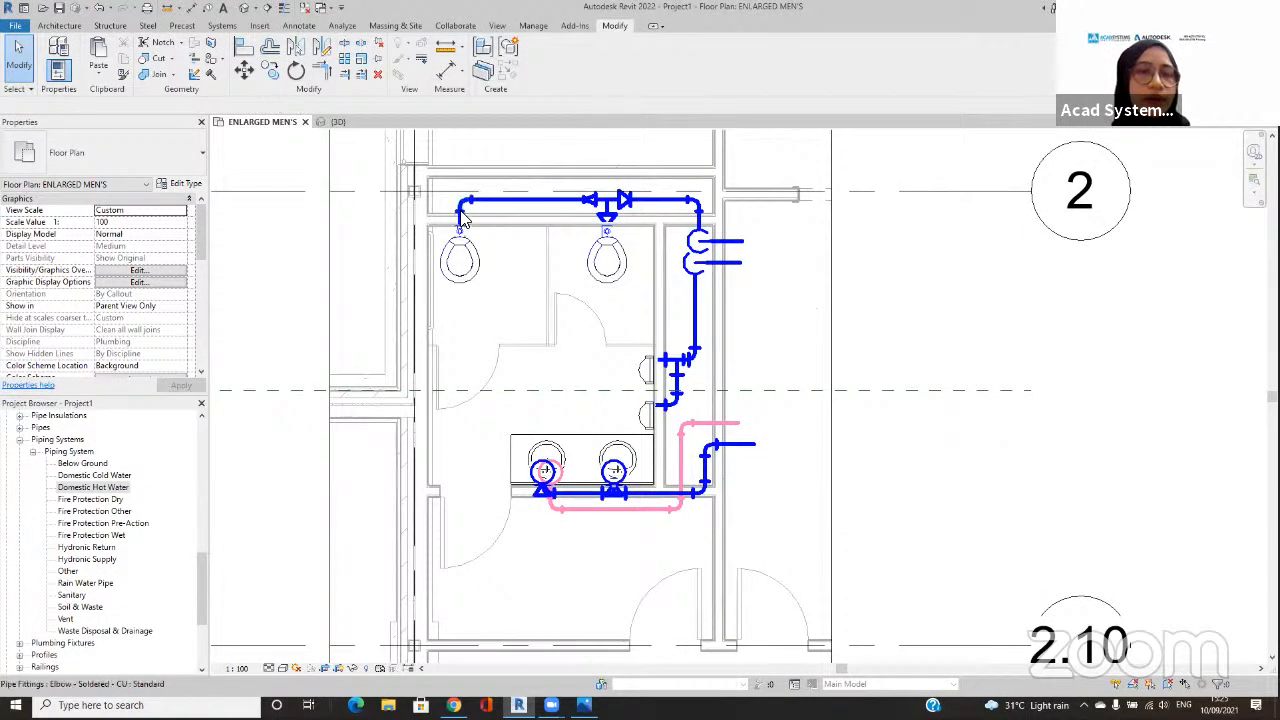
scroll(459, 208, "down", 2)
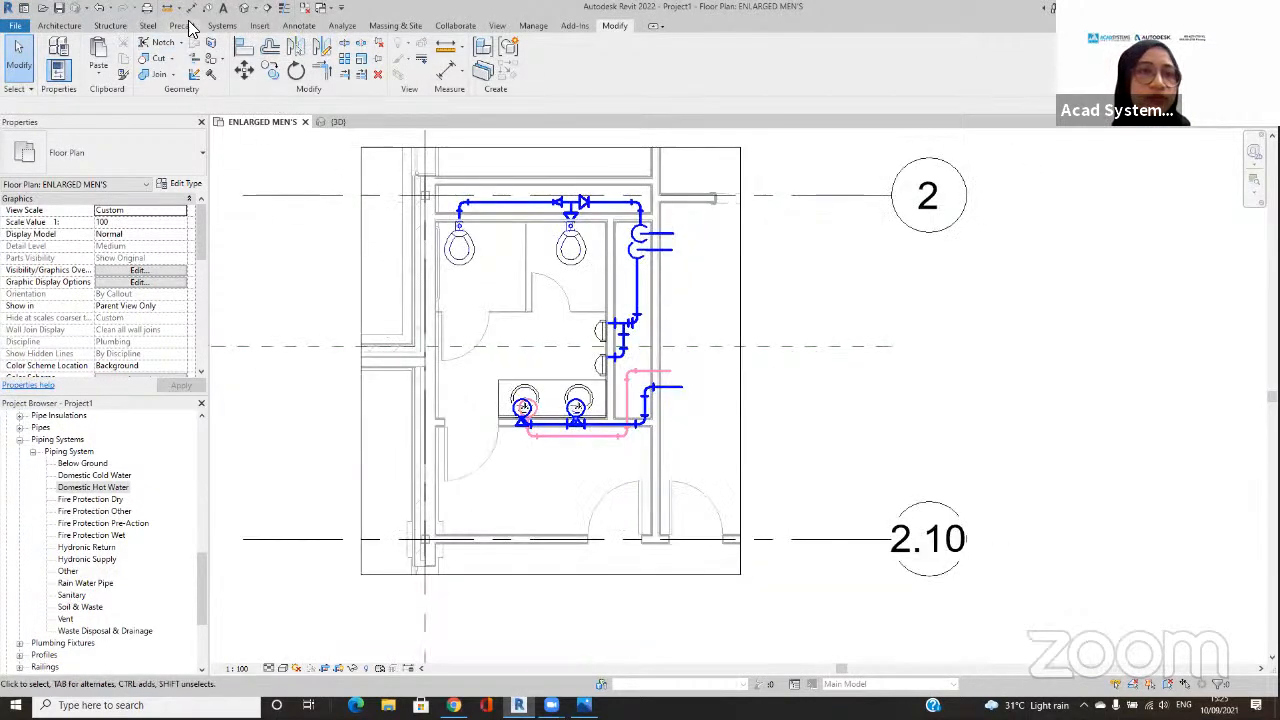
Step: Place an Inline Pump - Circulator, 3.9 LPS - 0.8 Meter Head, on Level 0 near the lower-left corner of the entrance area below the sinks
left_click(222, 26)
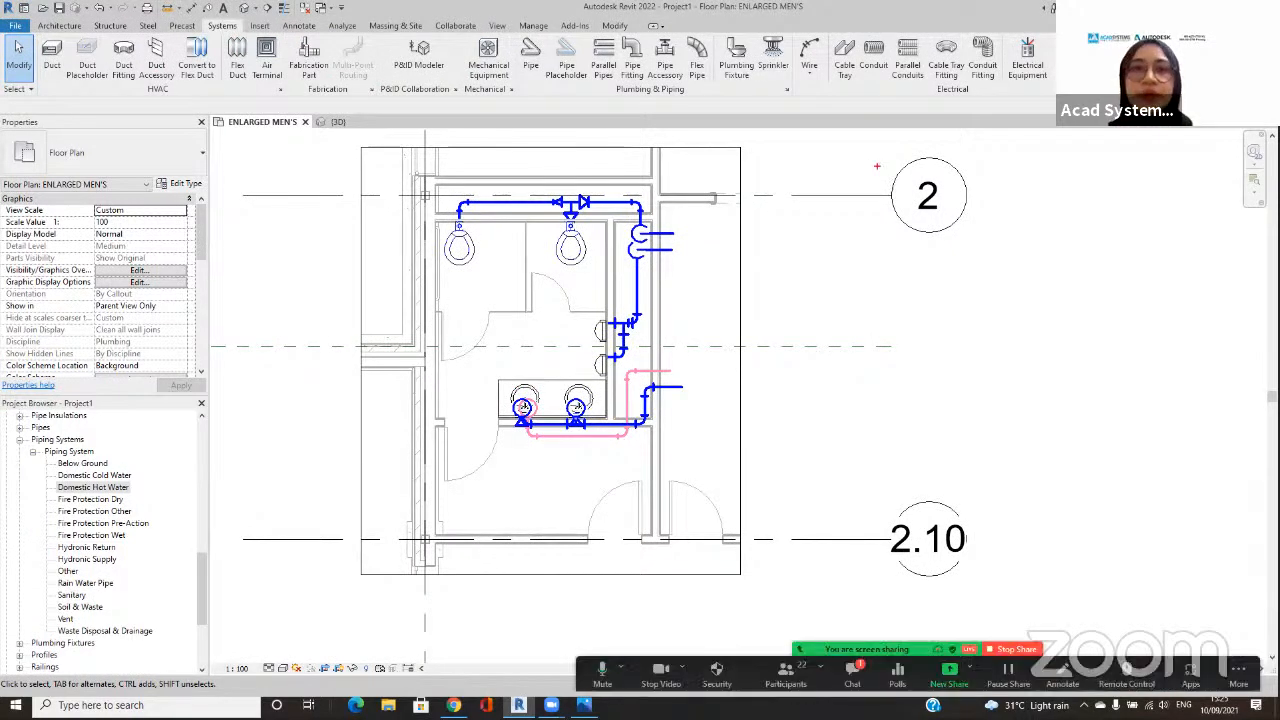
mouse_move(490, 30)
left_mouse_down()
mouse_move(490, 100)
mouse_move(503, 22)
left_mouse_up()
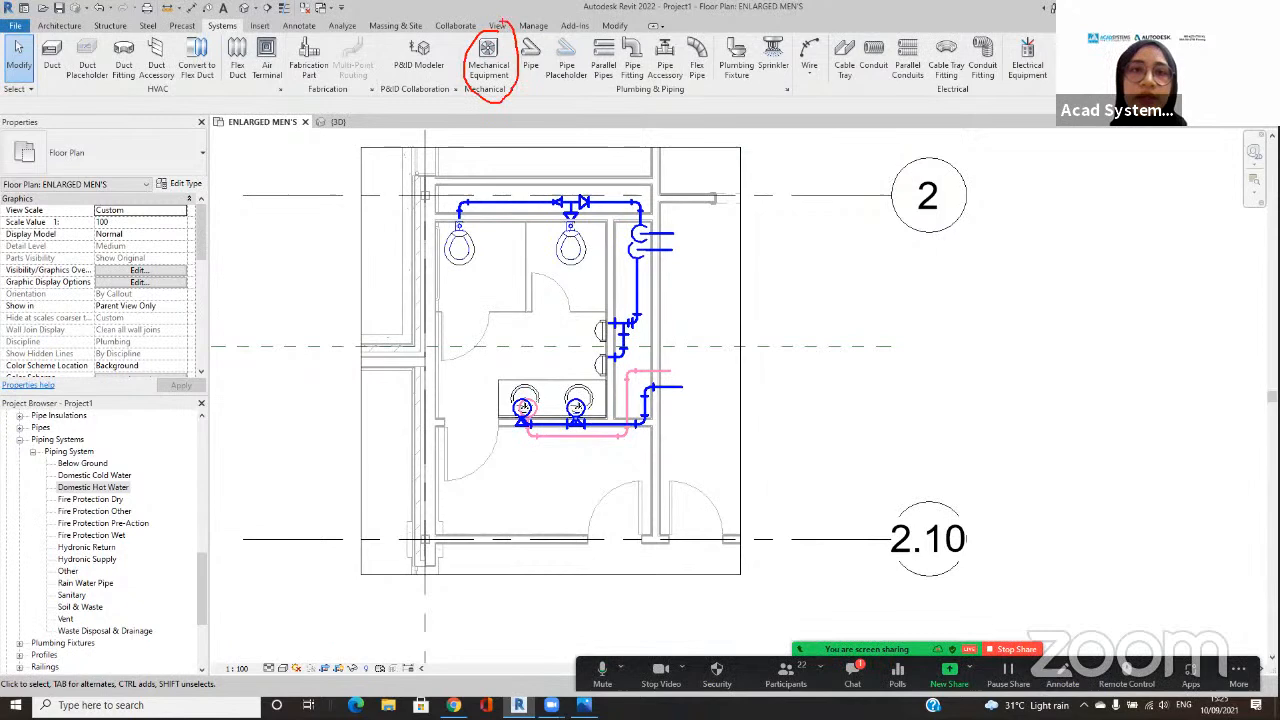
left_click(490, 62)
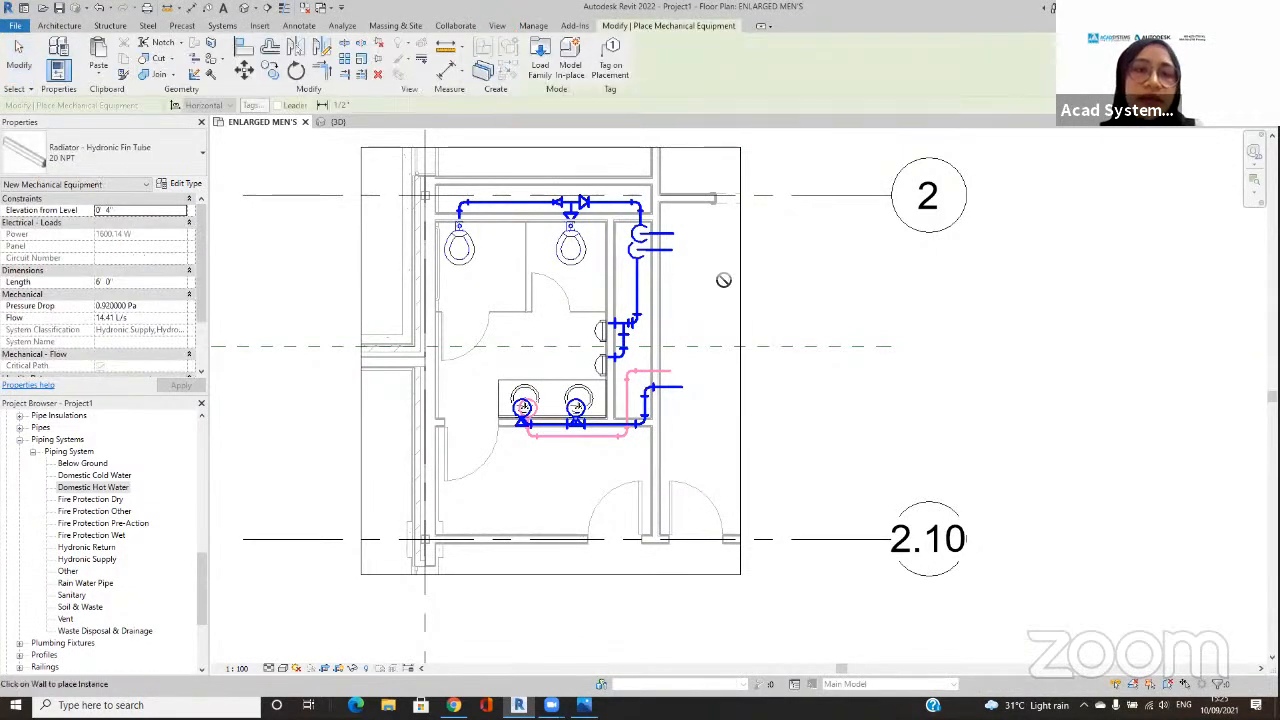
scroll(717, 276, "down", 2)
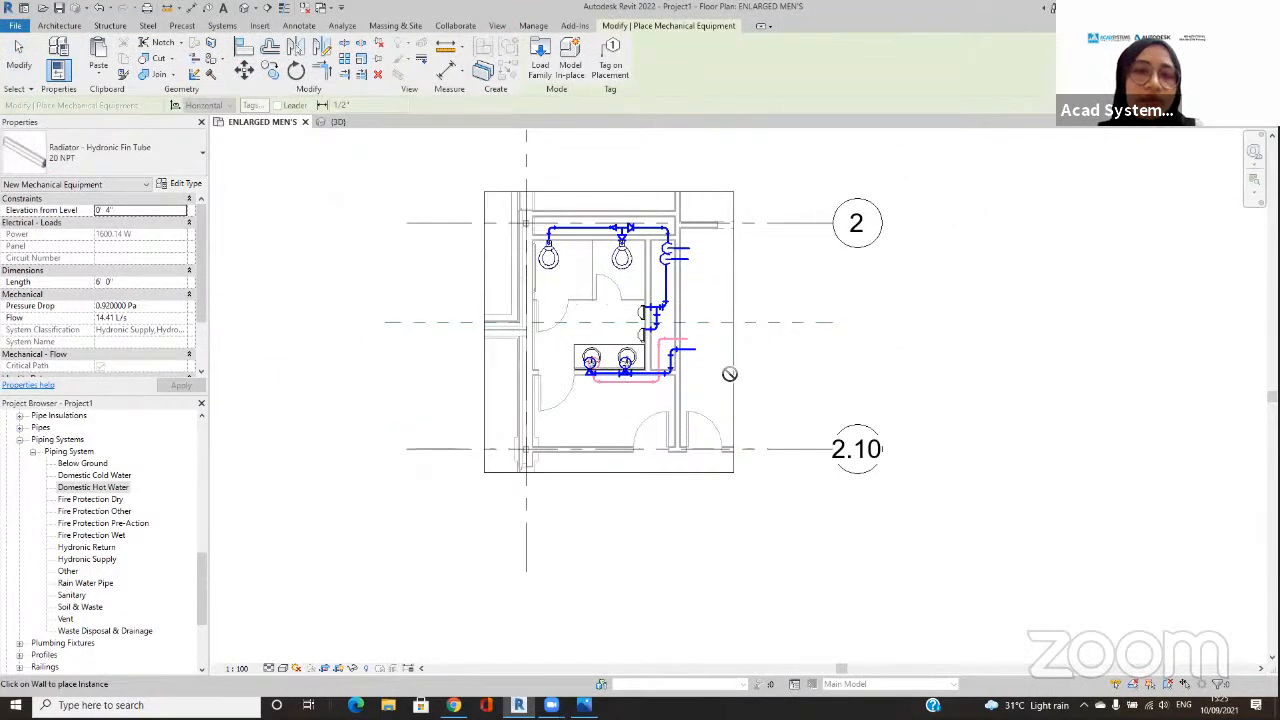
left_click(175, 163)
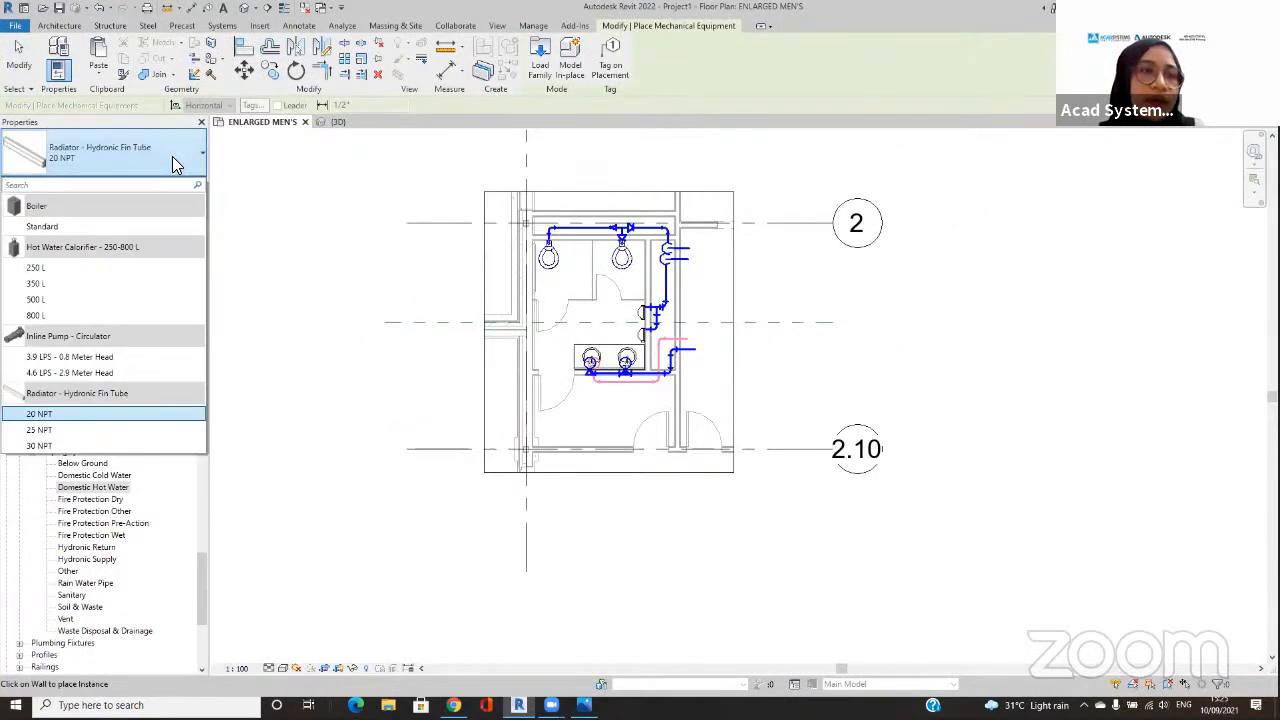
left_click(66, 356)
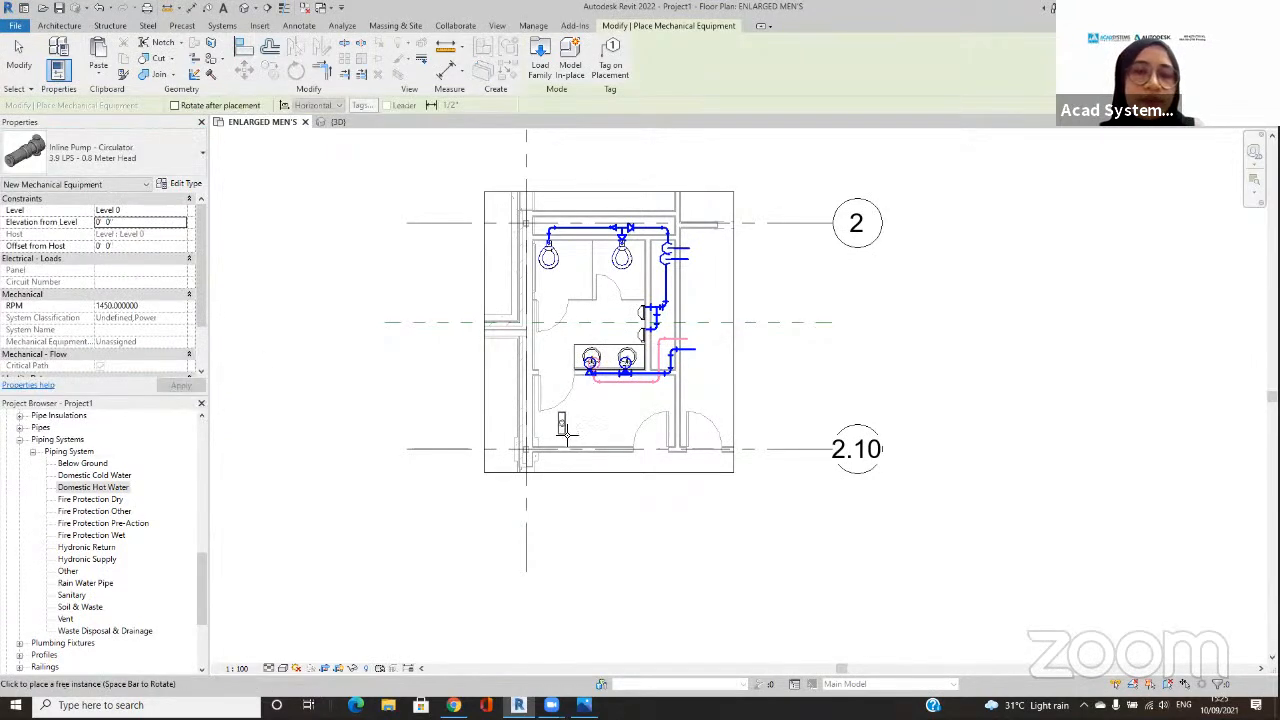
scroll(571, 428, "up", 1)
scroll(571, 428, "up", 2)
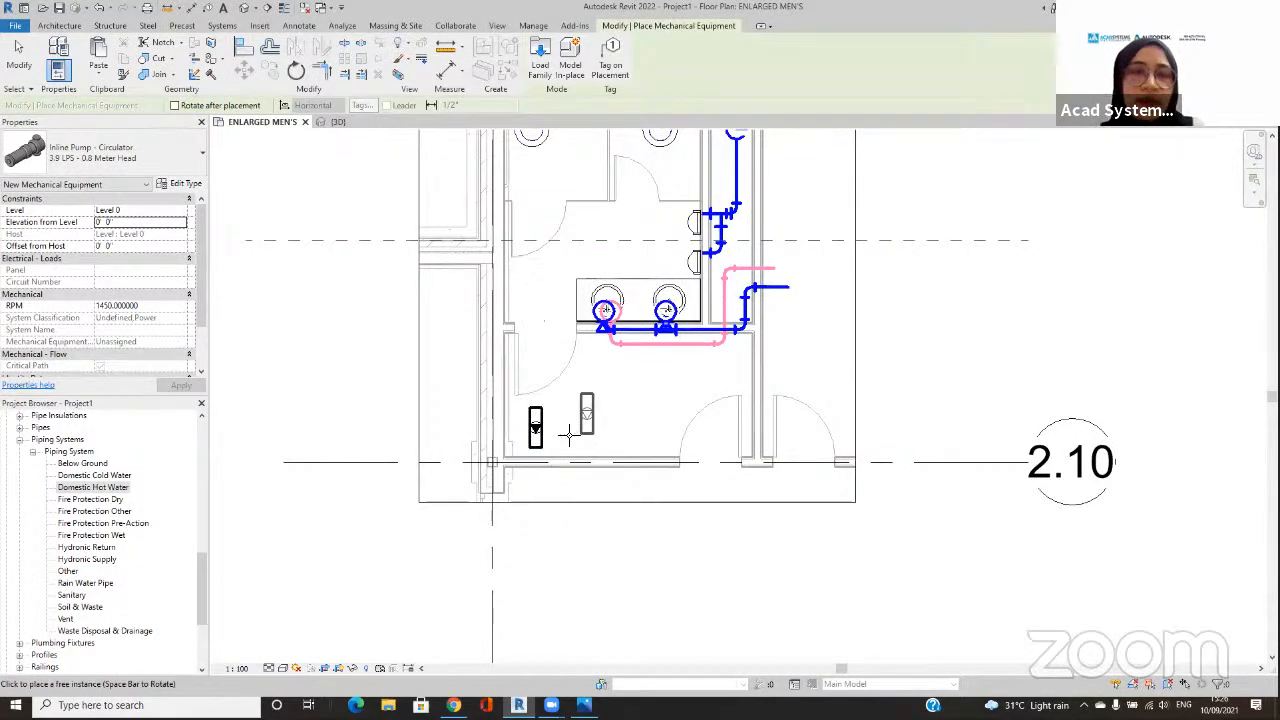
key("Escape")
key("Escape")
Step: Examine the placed circulator pump's pipe connectors, power data and available context commands
left_click(537, 428)
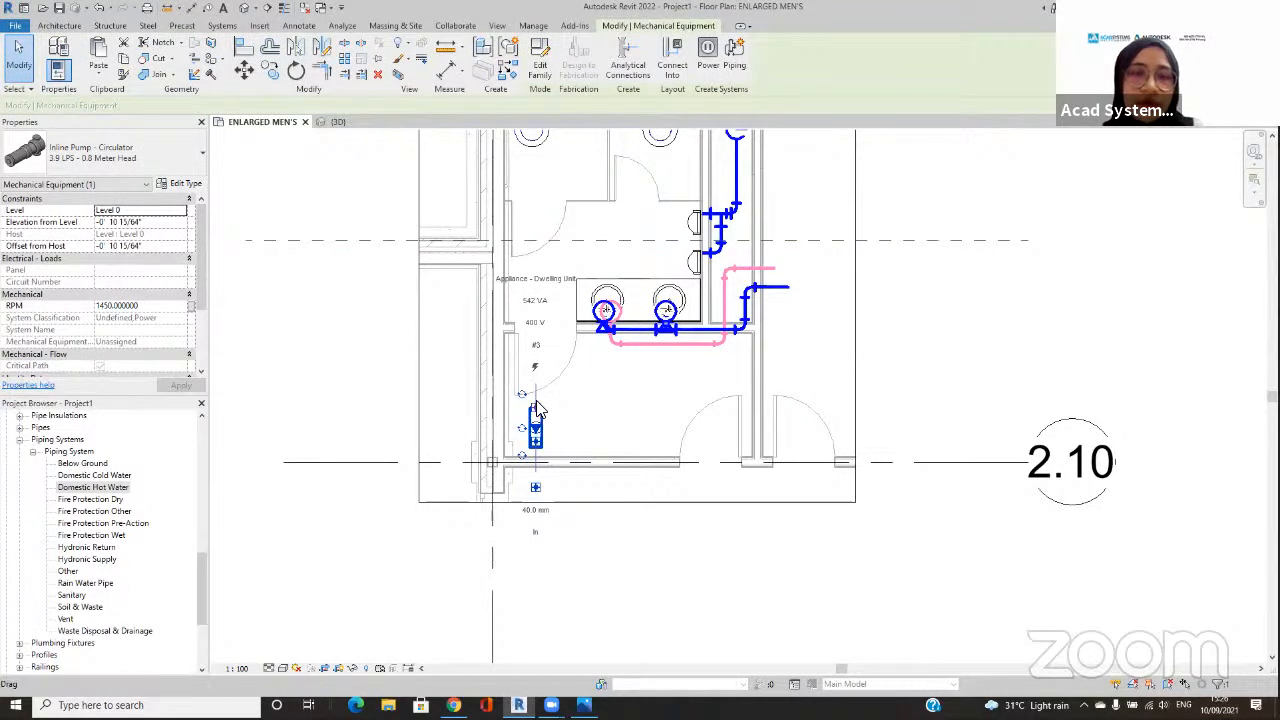
right_click(537, 410)
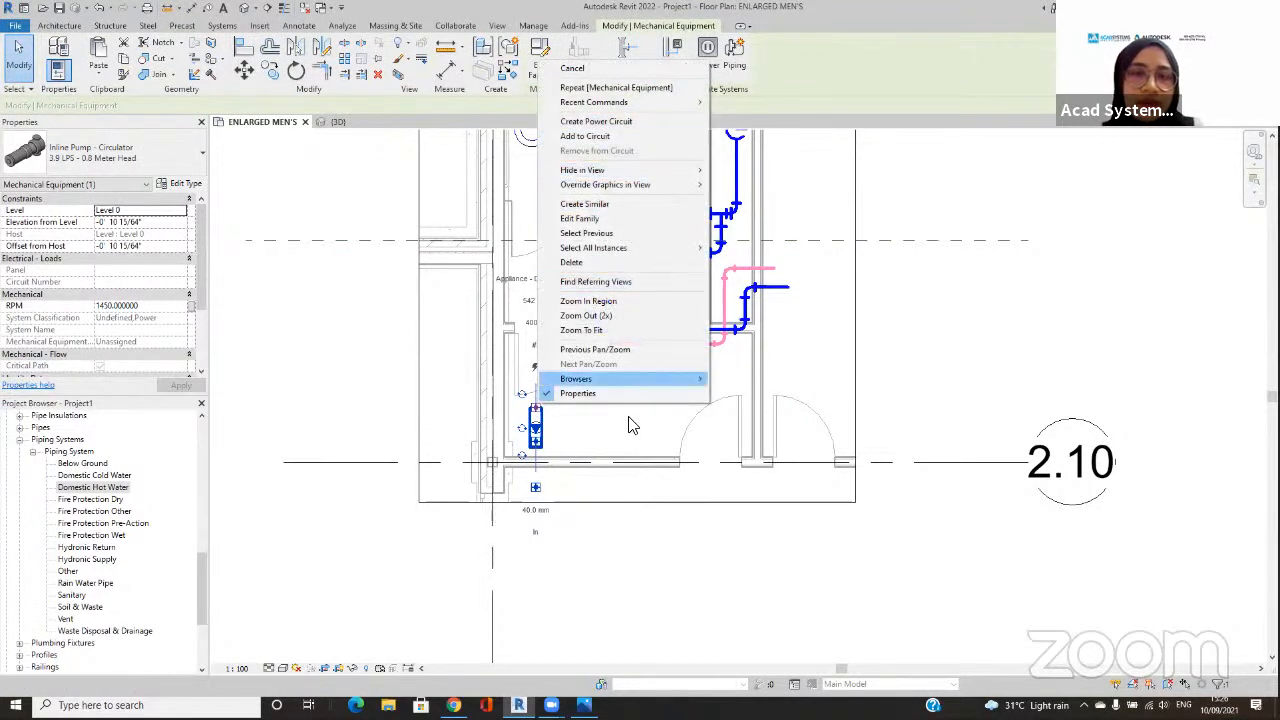
left_click(585, 429)
scroll(577, 433, "up", 2)
left_click(577, 433)
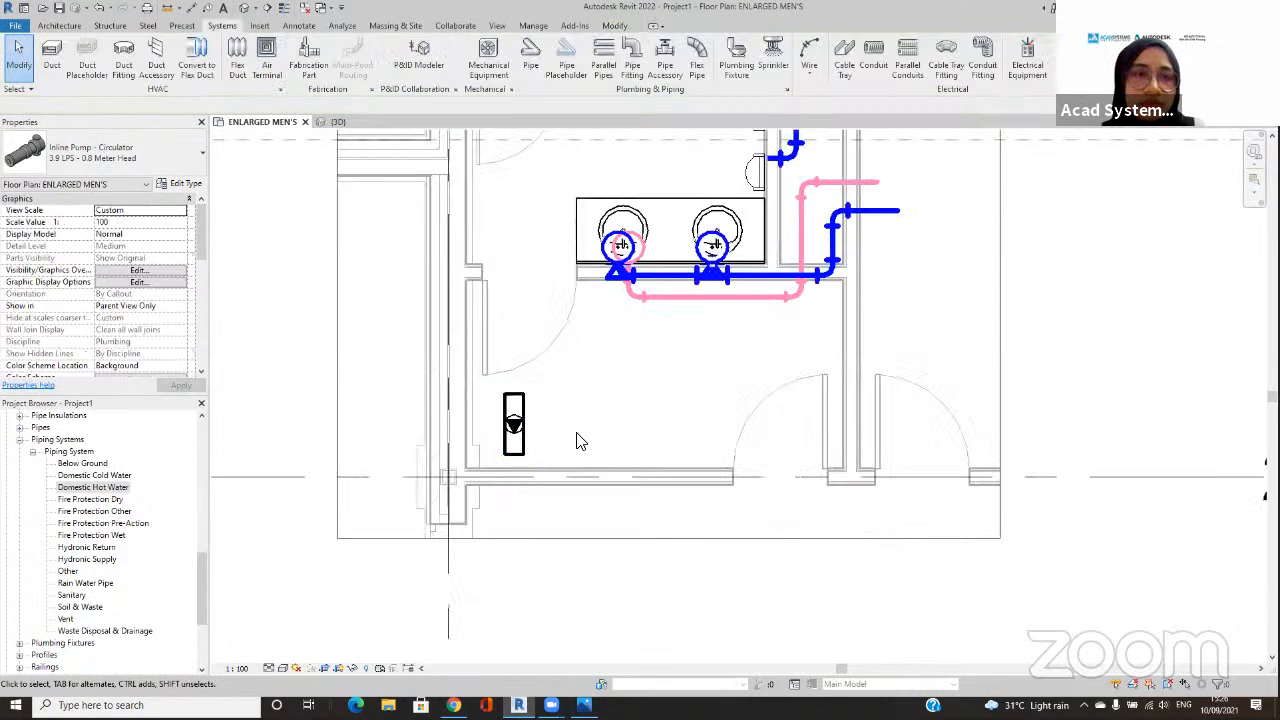
left_click(514, 425)
scroll(520, 440, "up", 3)
scroll(524, 479, "up", 2)
scroll(516, 478, "down", 4)
scroll(512, 478, "down", 2)
left_click(523, 391)
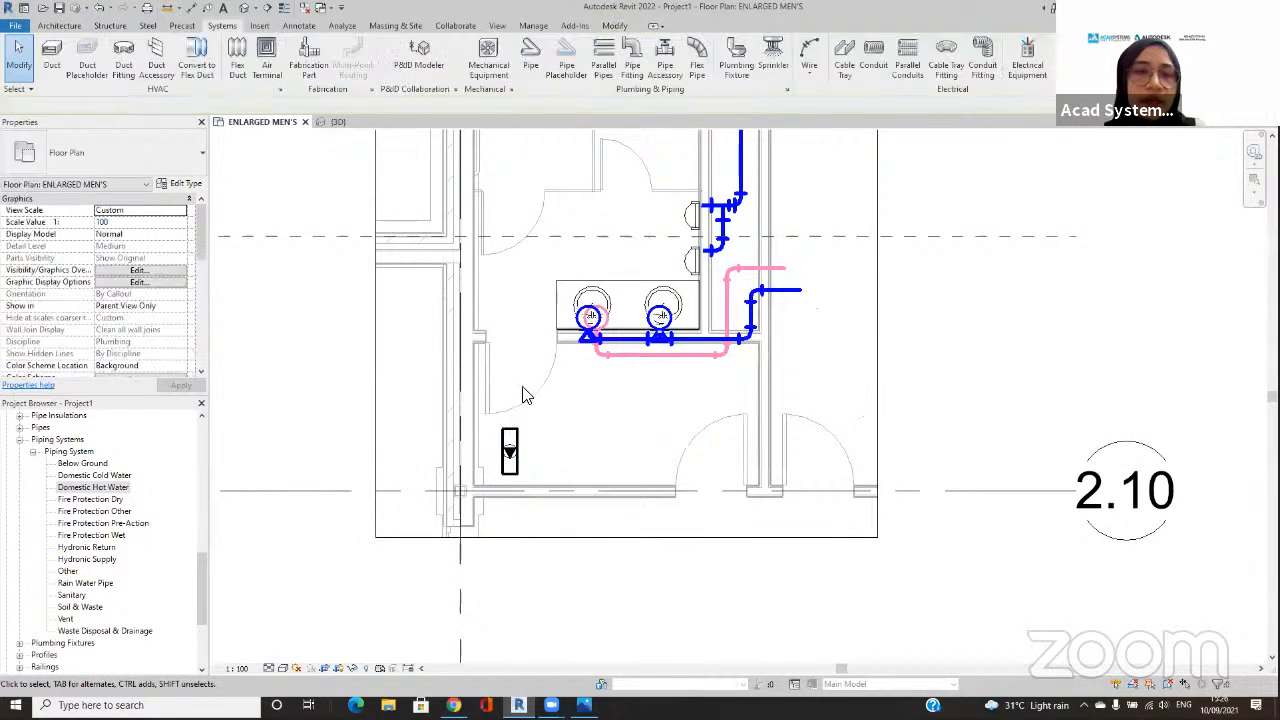
Step: Start placing mechanical equipment and browse the family library to the MEP Water-Side Components Pumps folder for loading a family
left_click(478, 62)
left_click(542, 52)
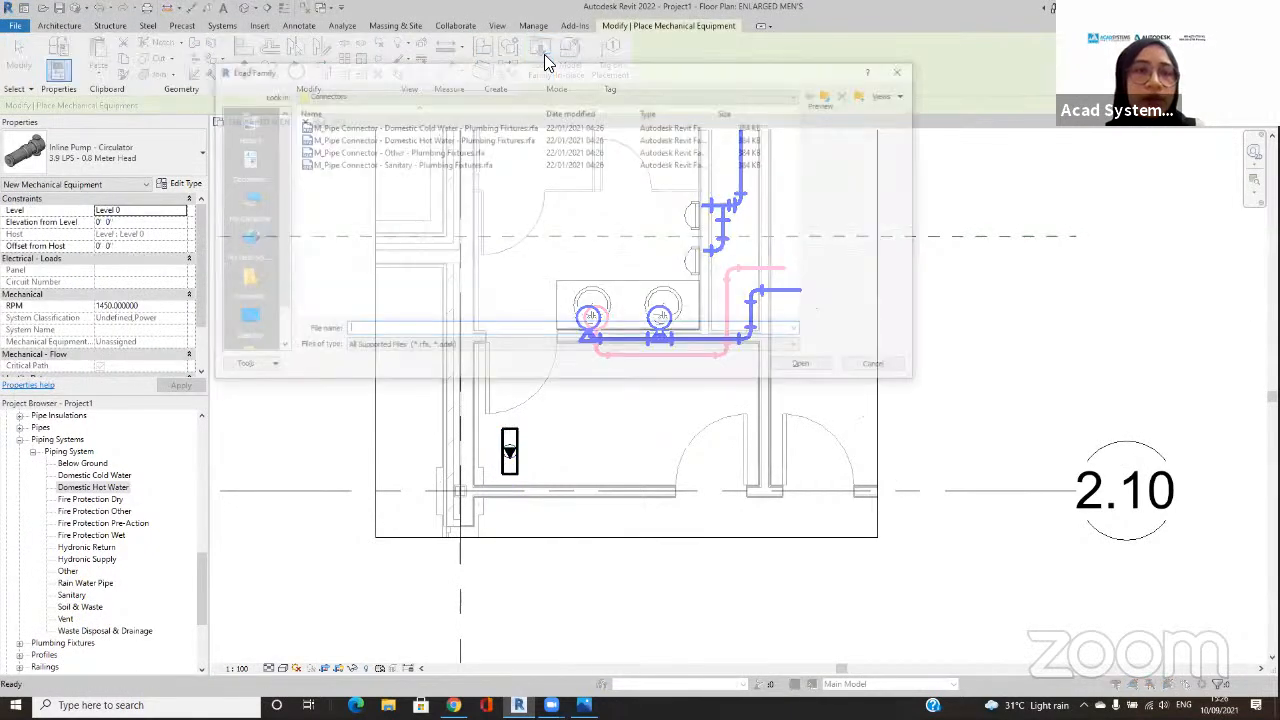
left_click(831, 94)
left_click(831, 94)
left_click(831, 94)
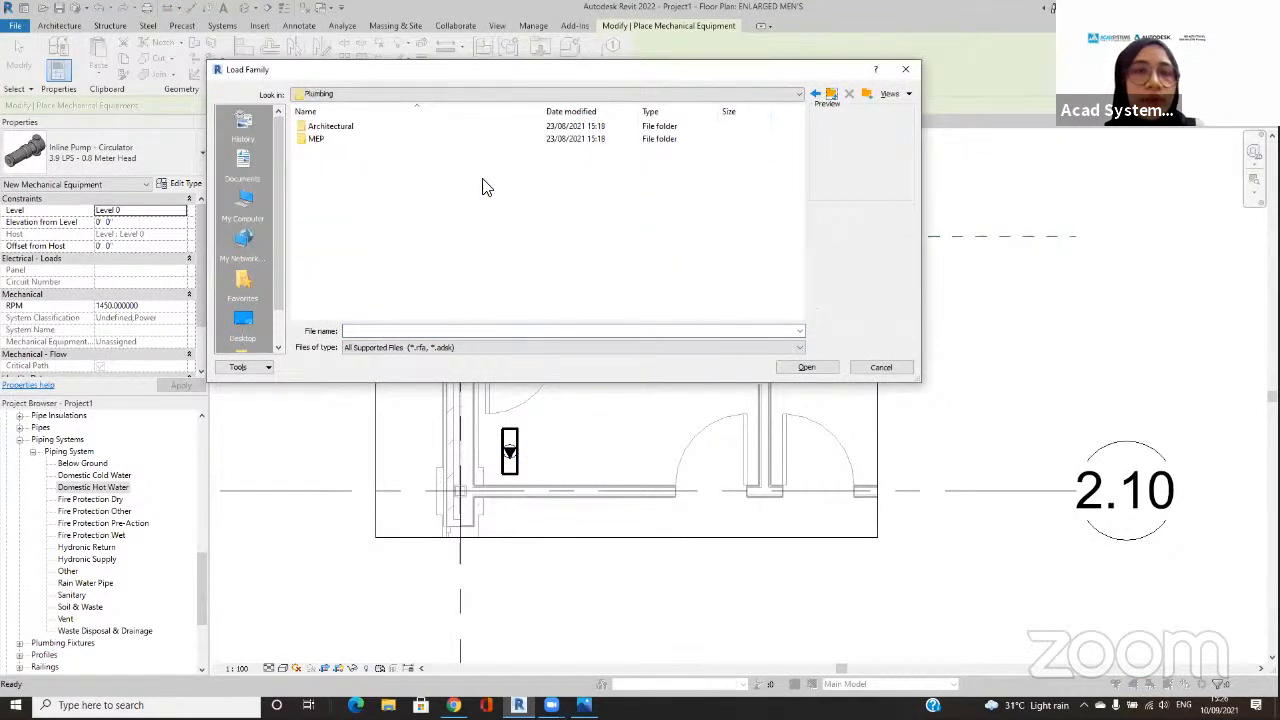
left_click(831, 94)
scroll(500, 193, "down", 2)
double_click(378, 272)
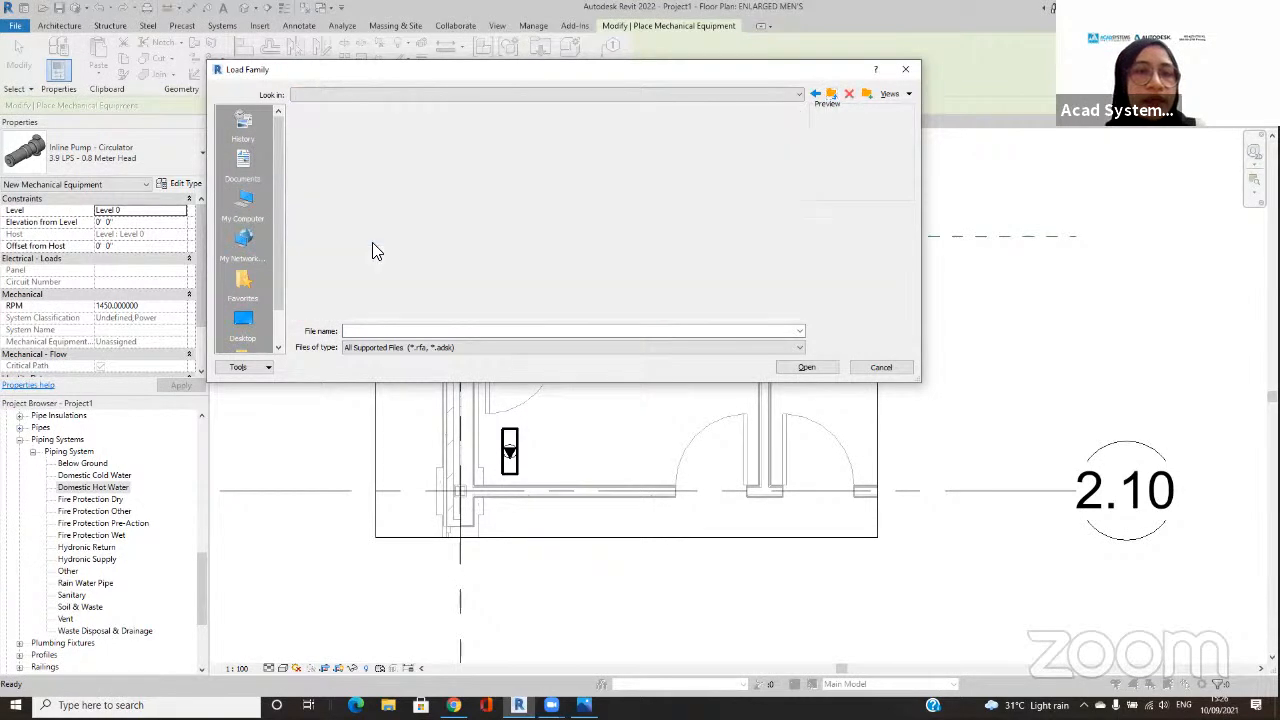
double_click(316, 139)
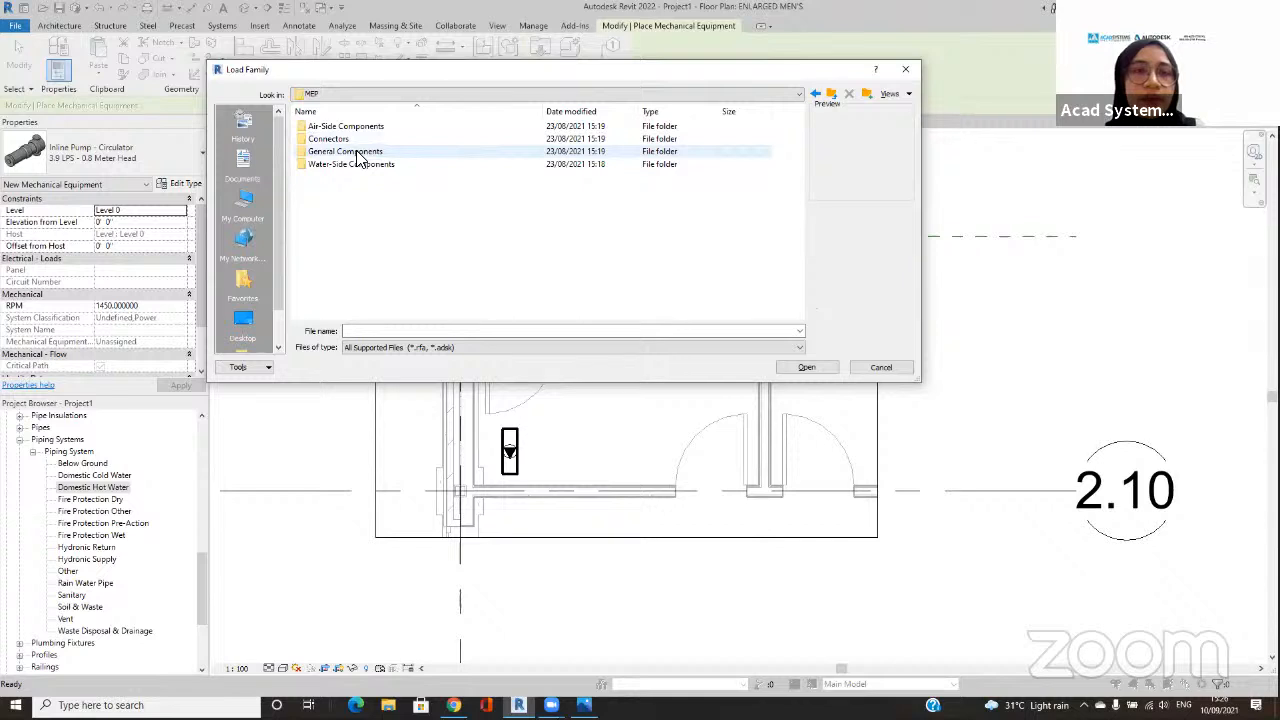
double_click(360, 166)
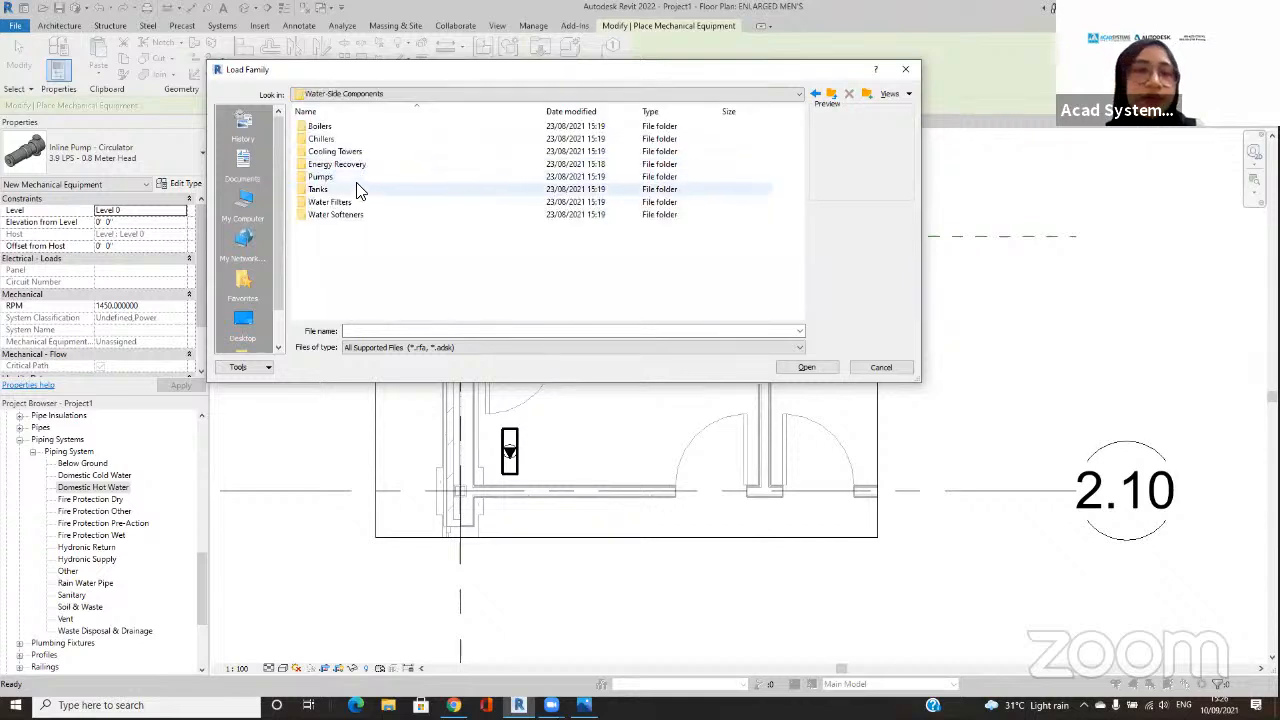
double_click(446, 177)
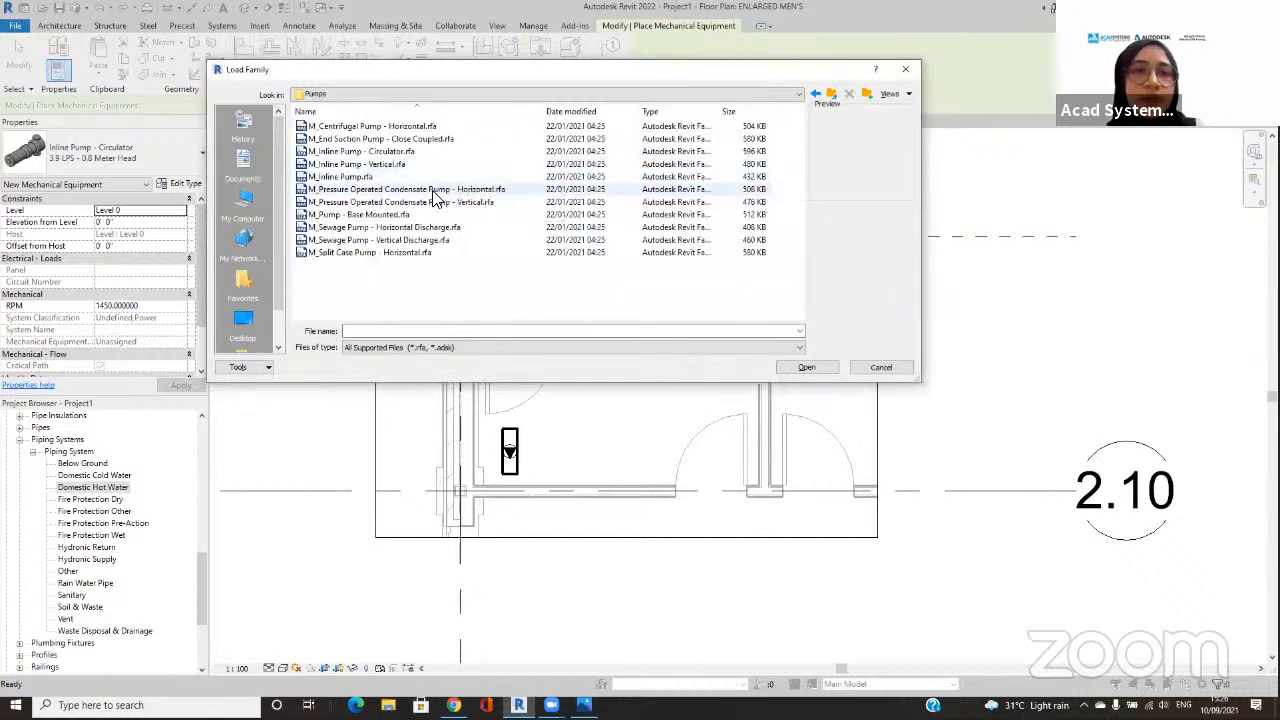
Step: Load the M_Pressure Operated Condensate Pump - Horizontal family
left_click(519, 202)
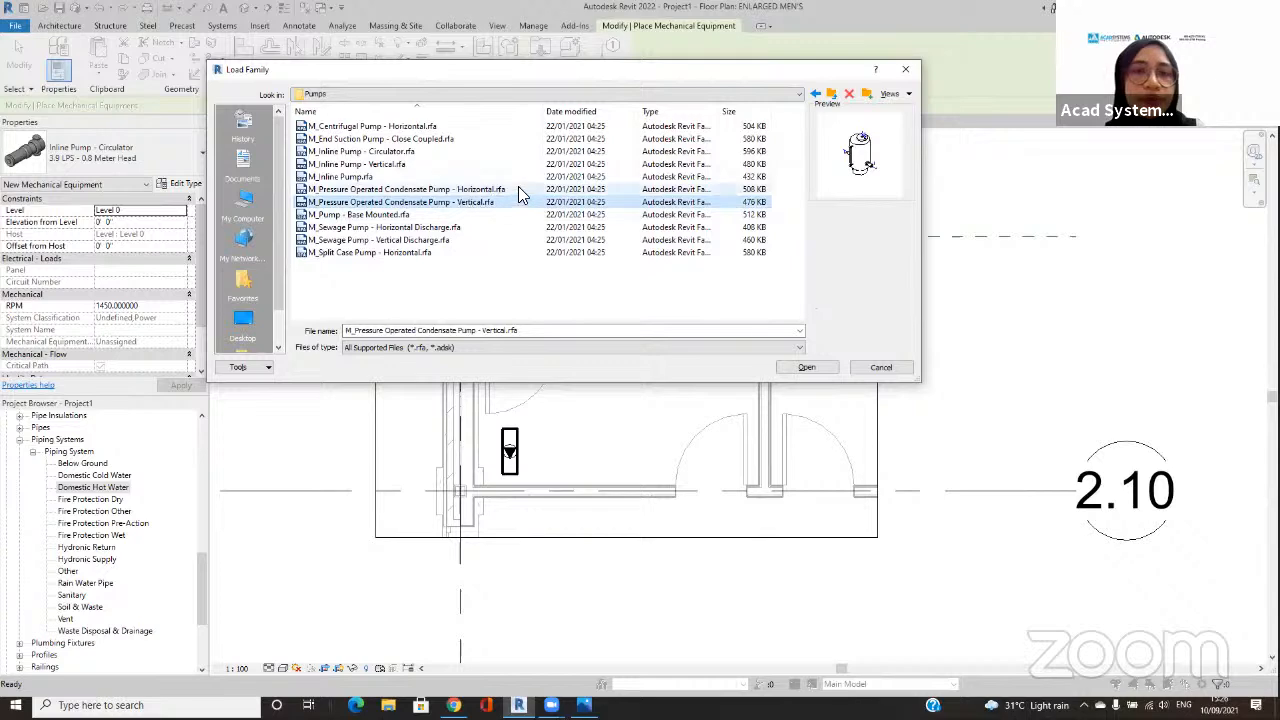
left_click(518, 187)
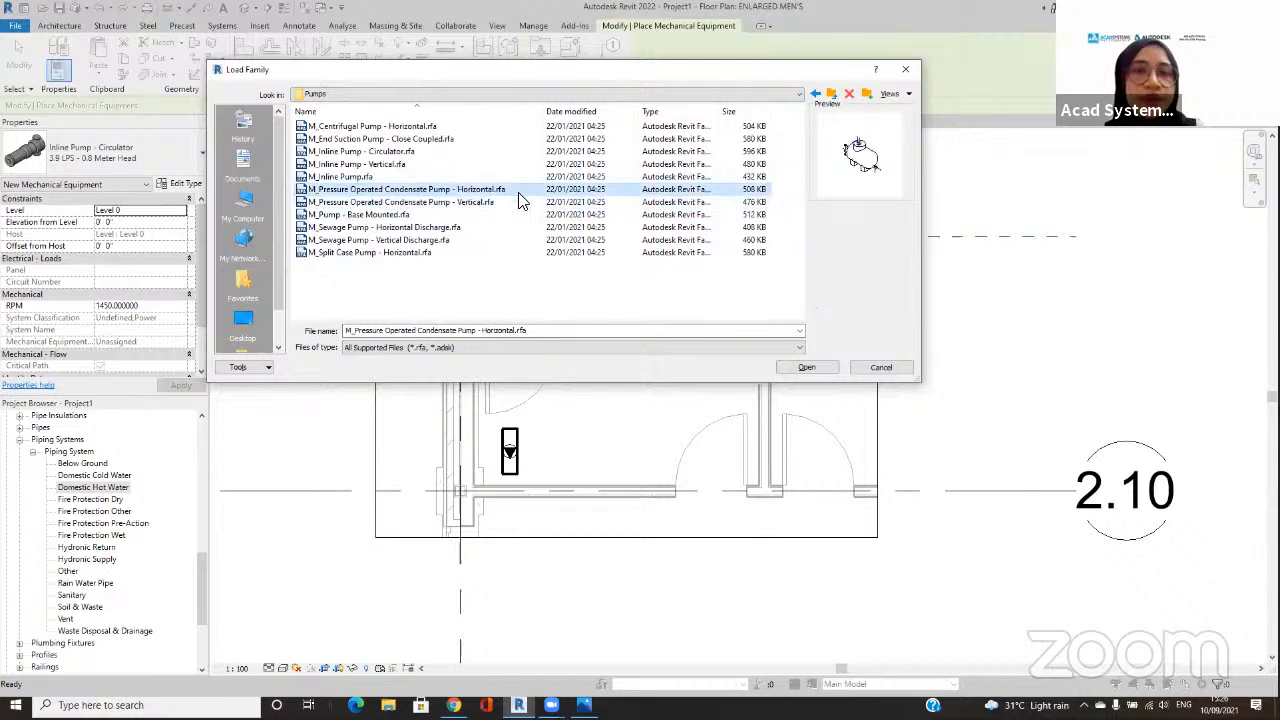
left_click(822, 367)
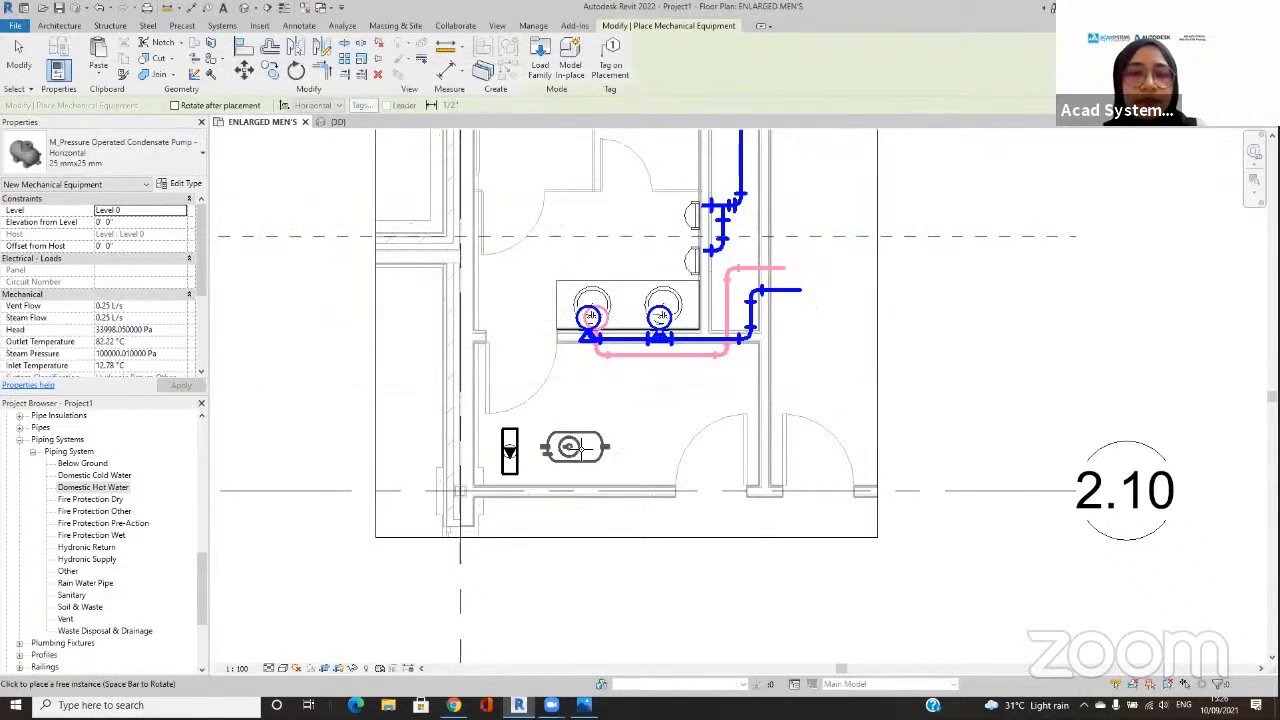
Step: Place two upright-oriented horizontal condensate pumps, 25 mm x 25 mm, on Level 0 side by side to the right of the circulator pump
key("space")
key("space")
key("space")
key("space")
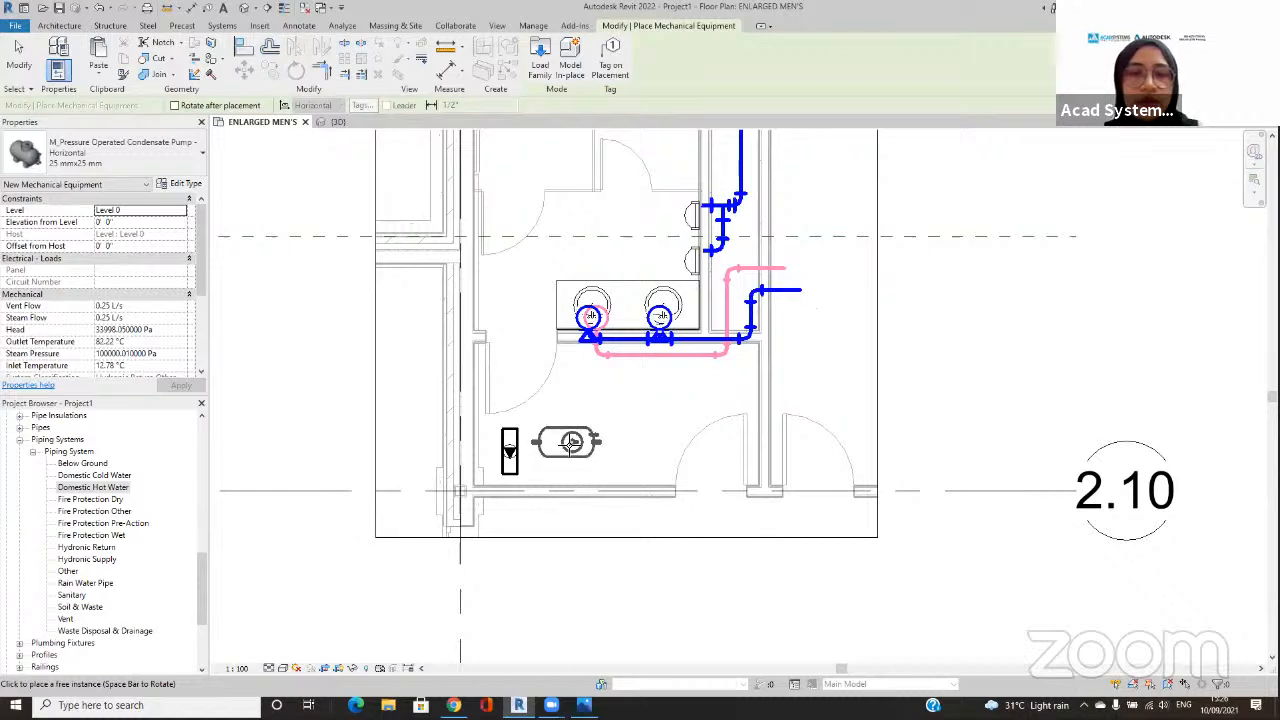
left_click(566, 447)
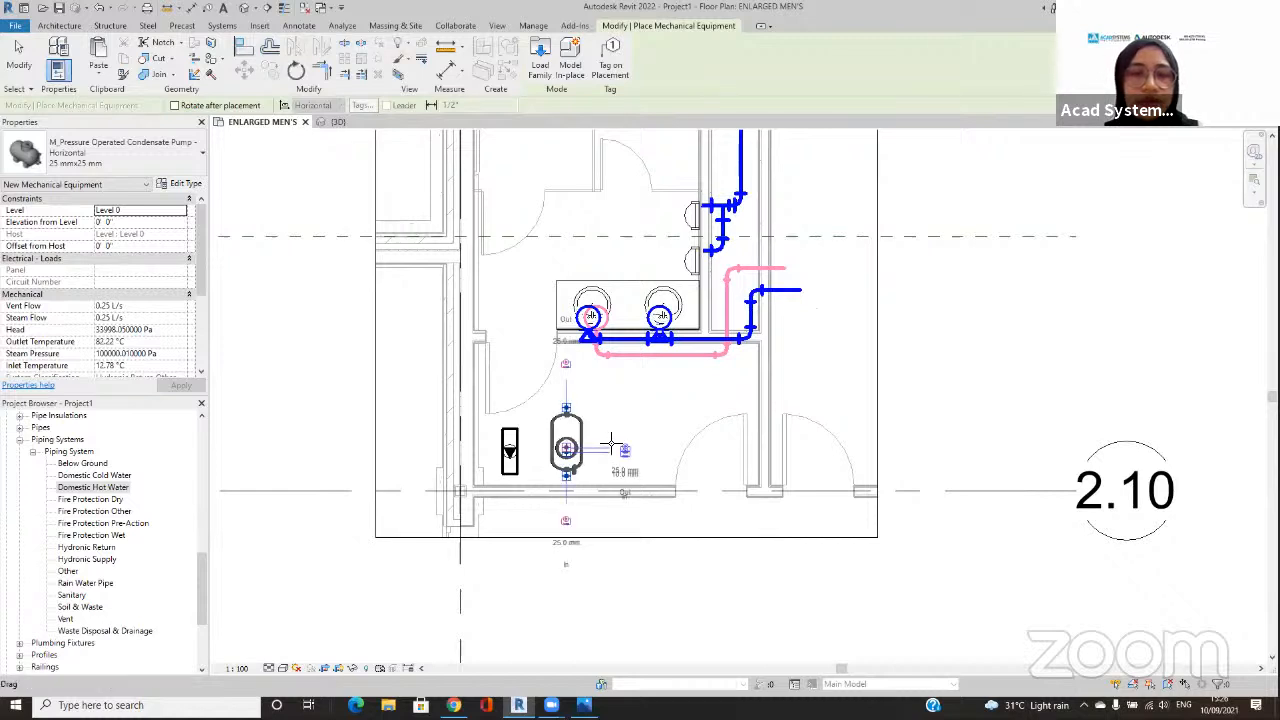
left_click(648, 448)
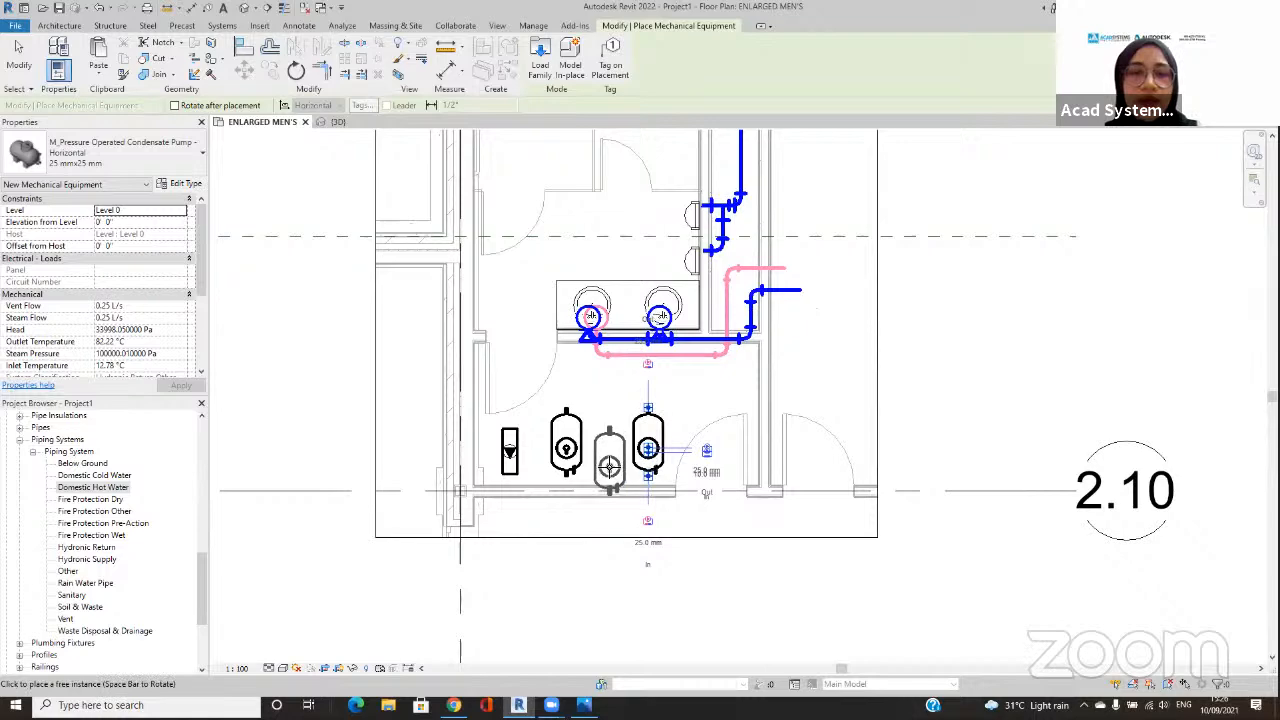
key("Escape")
key("Escape")
Step: Try to connect the two condensate pumps with a 10 mm pipe from the first pump's inlet connector at the connector's own elevation
left_click(584, 453)
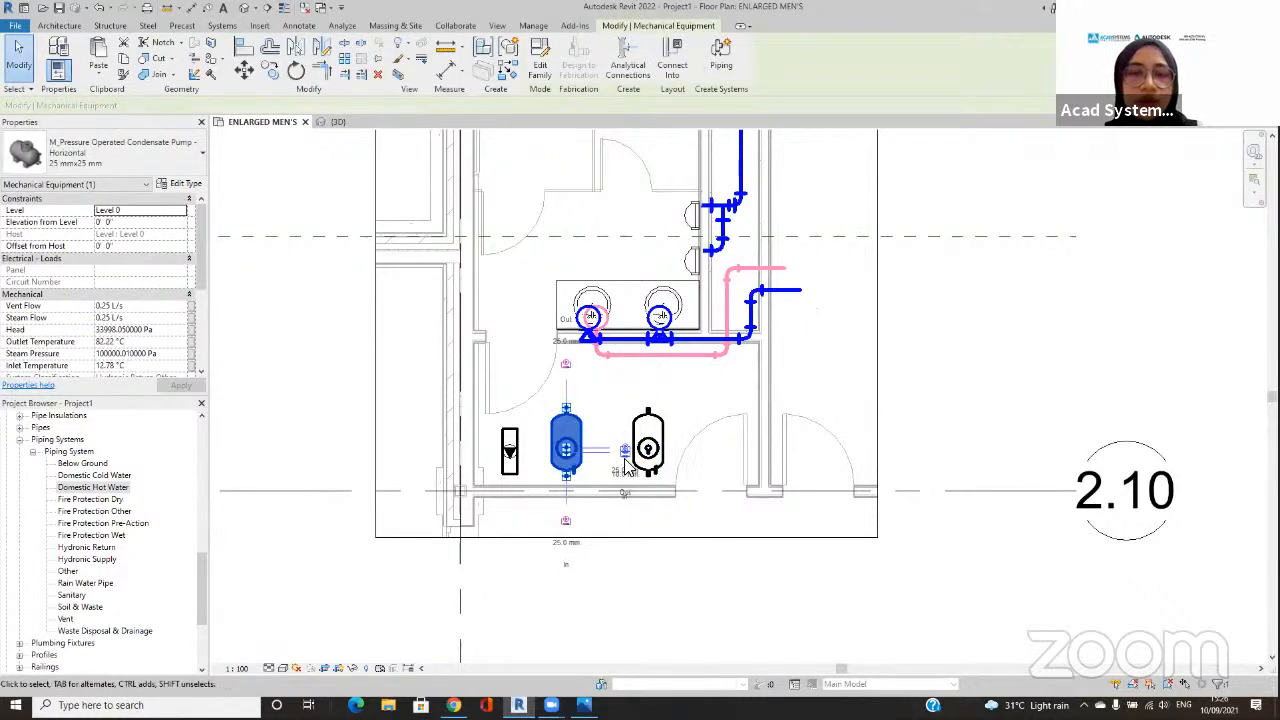
scroll(595, 450, "up", 5)
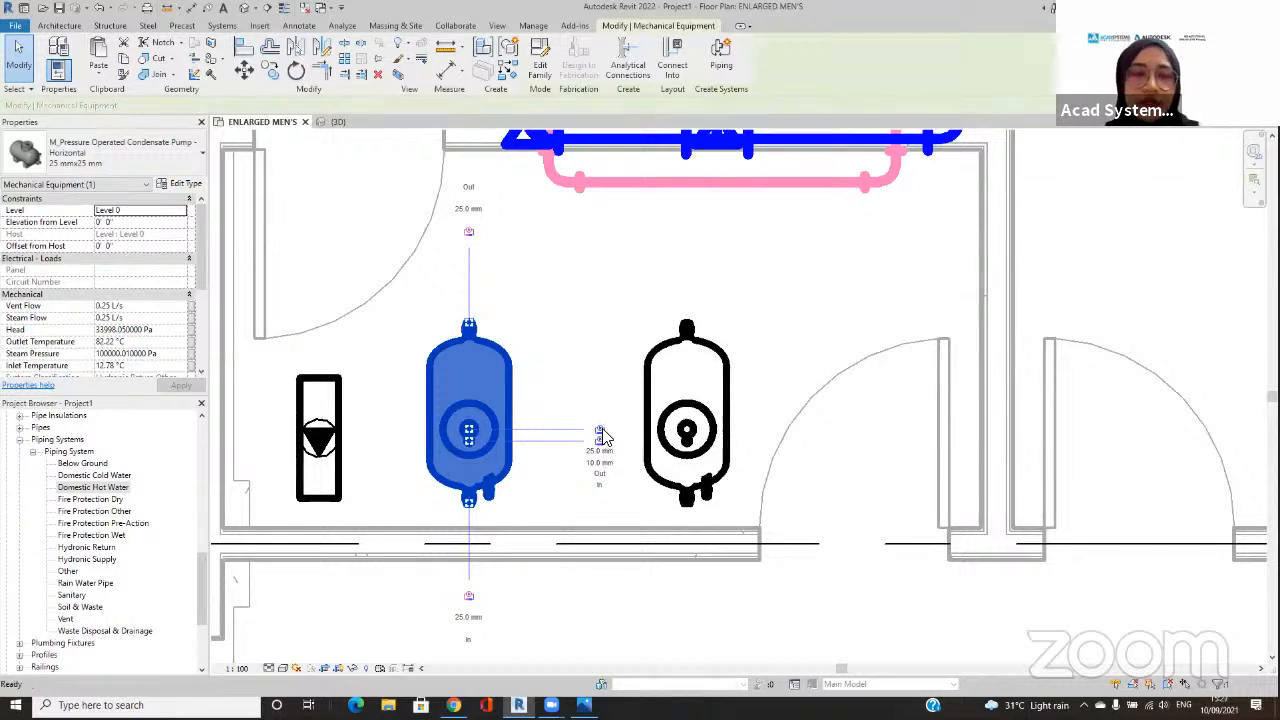
left_click(600, 443)
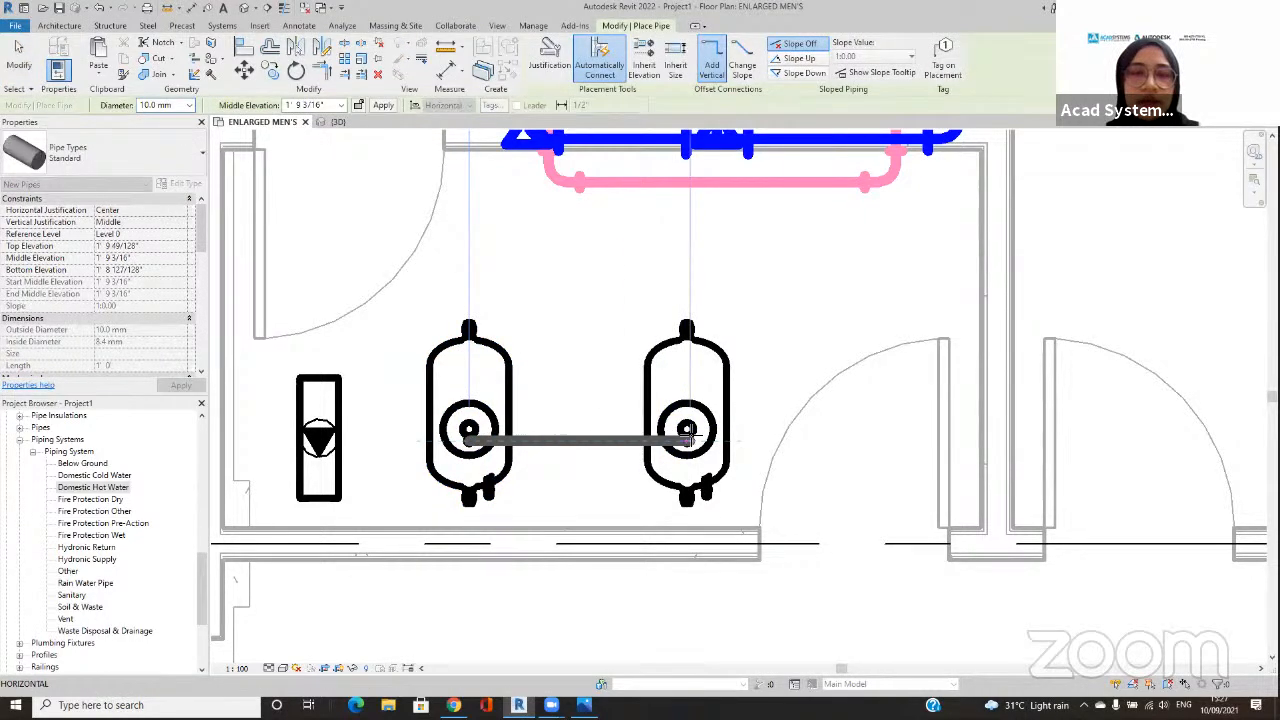
key("F1")
left_click(588, 103)
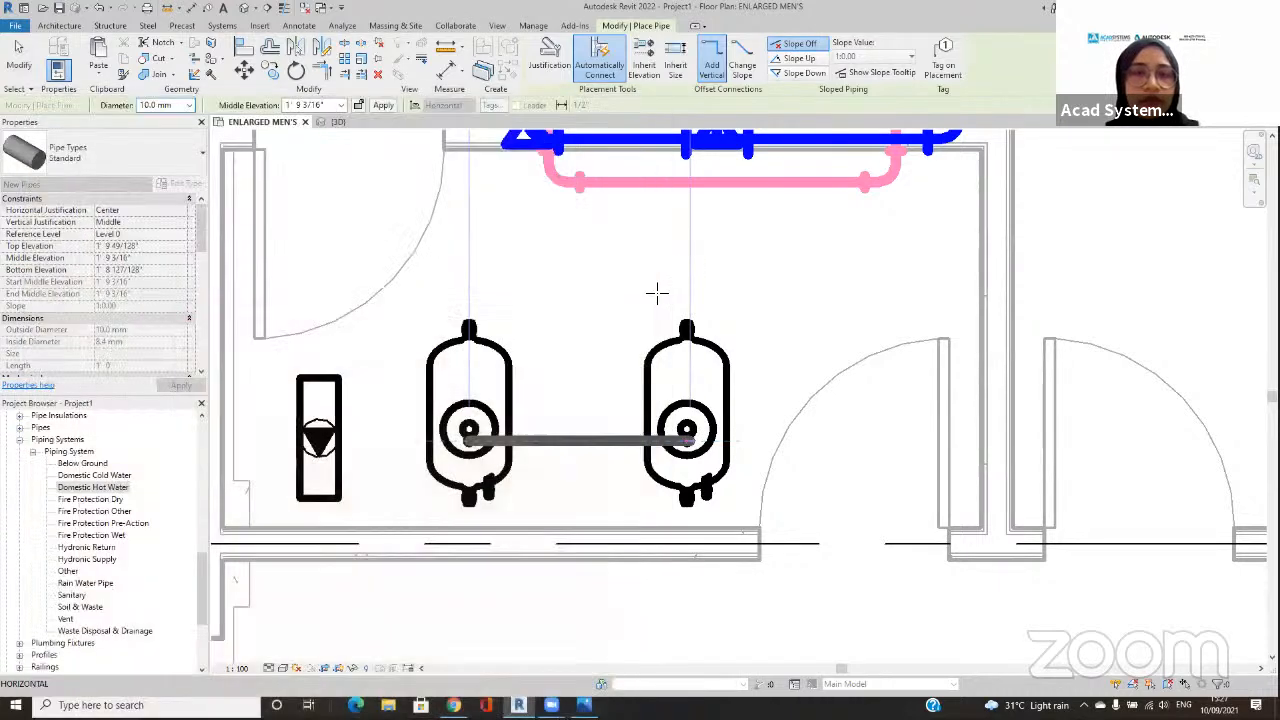
left_click(686, 440)
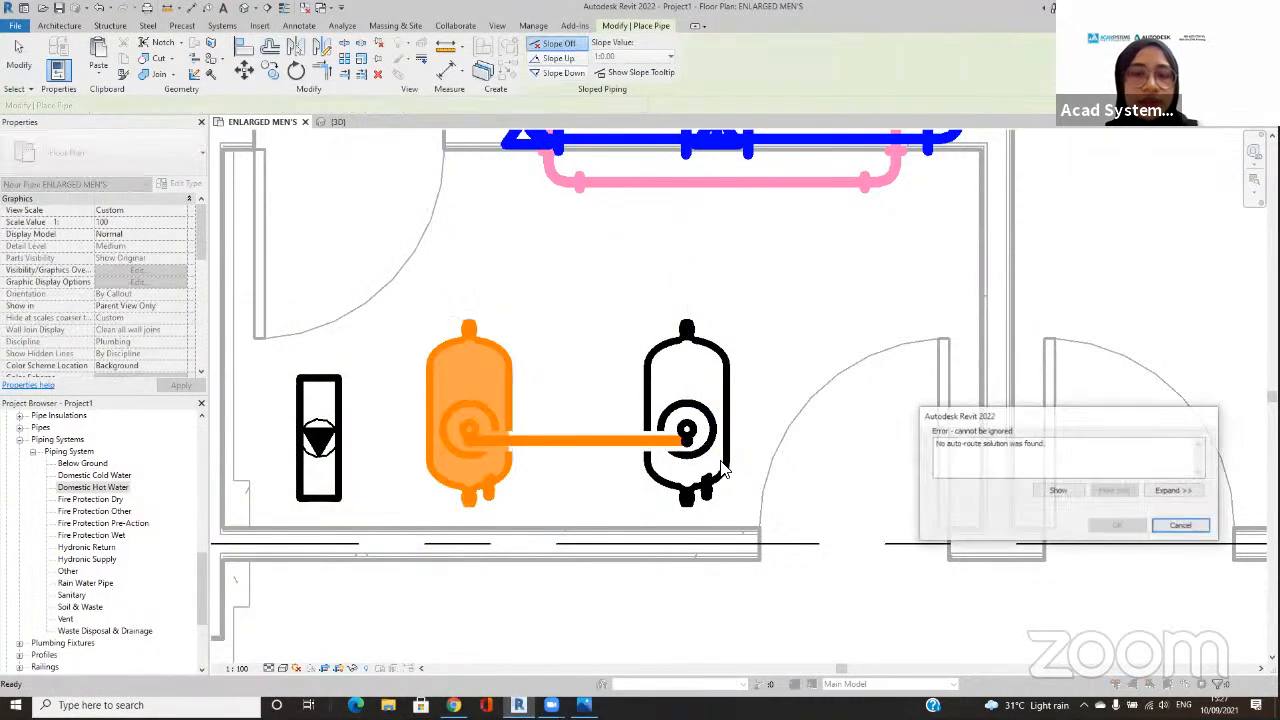
left_click(1185, 527)
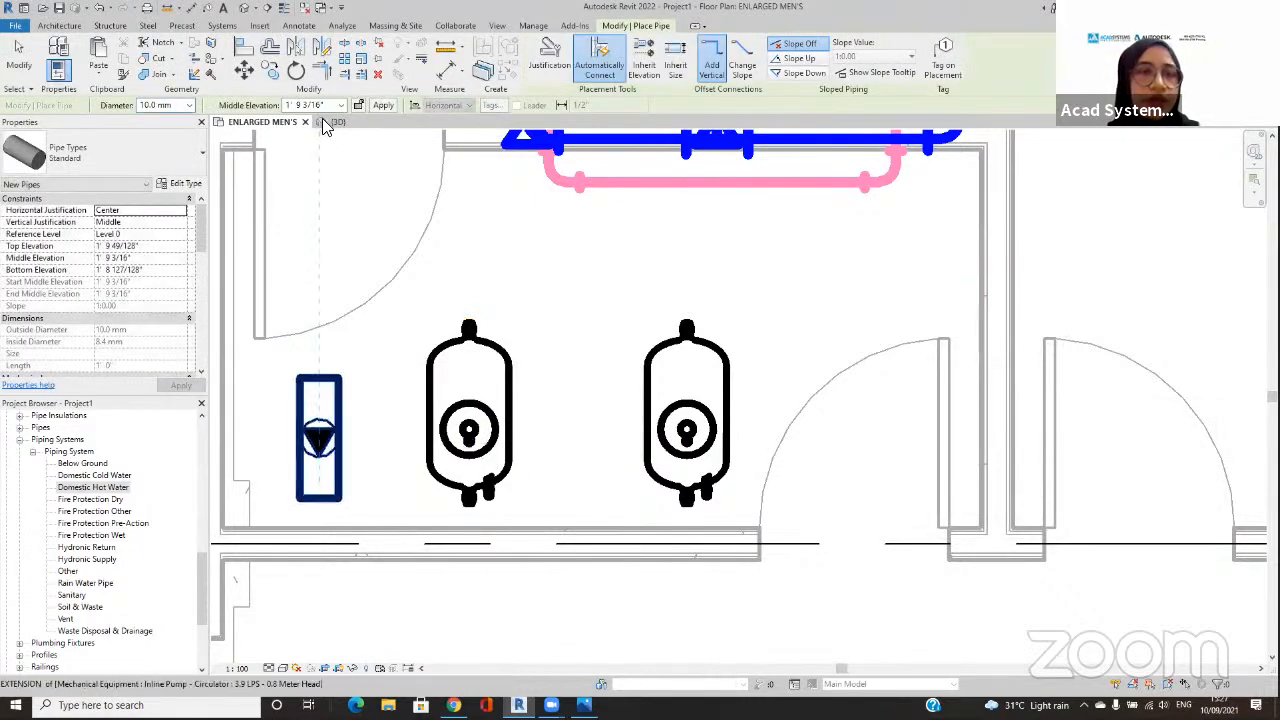
Step: Connect the 10 mm connectors of the two condensate pumps with a straight pipe at a middle elevation of 4' 0"
left_click_drag(325, 106, 275, 109)
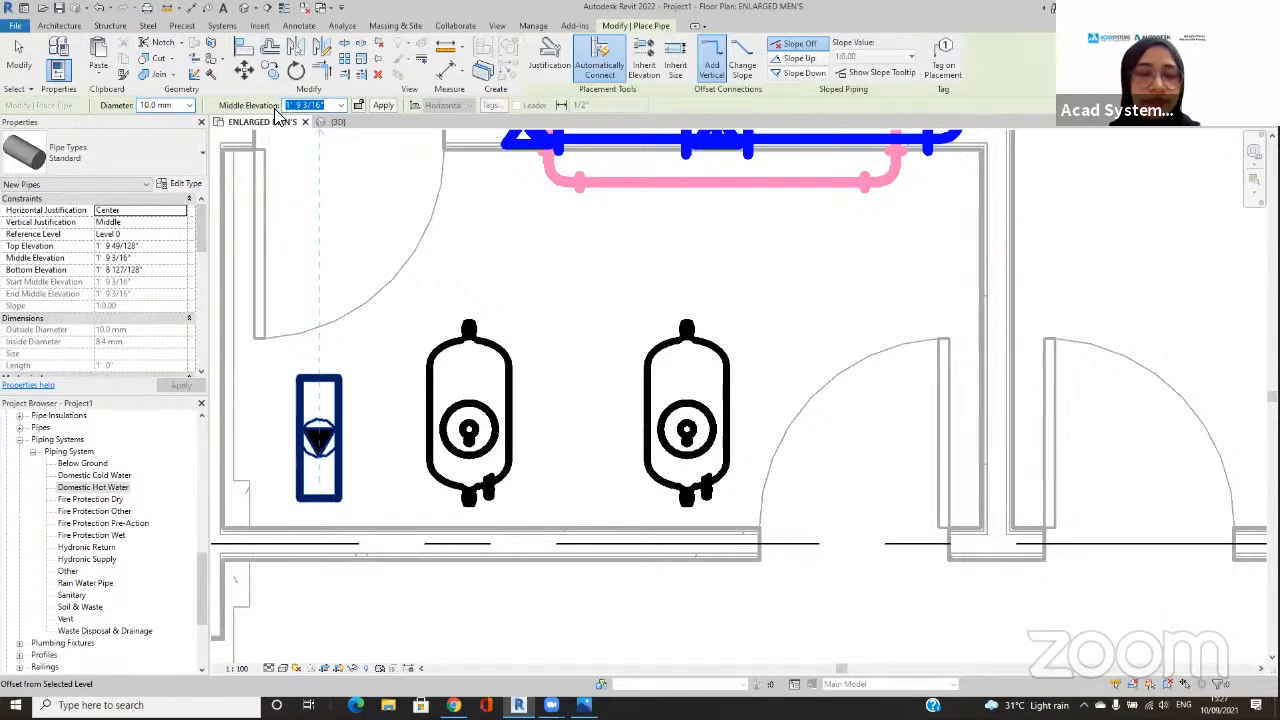
left_click(468, 440)
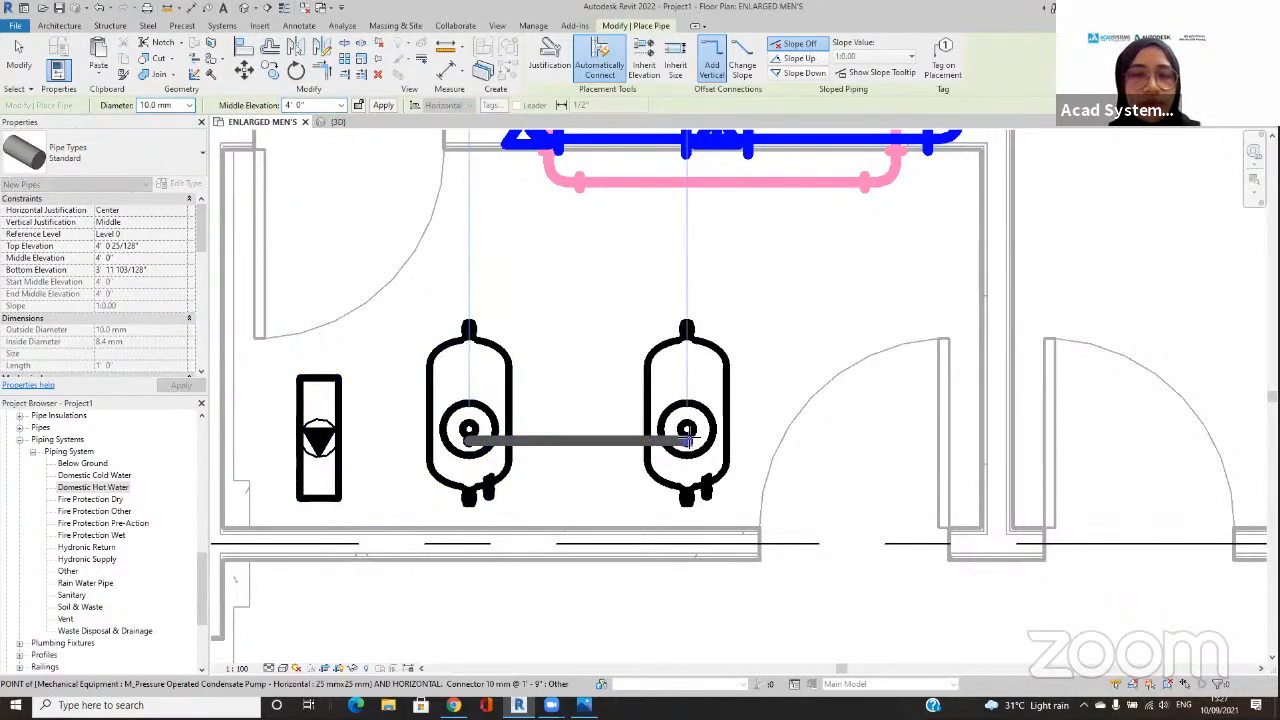
left_click(686, 438)
key("Escape")
key("Escape")
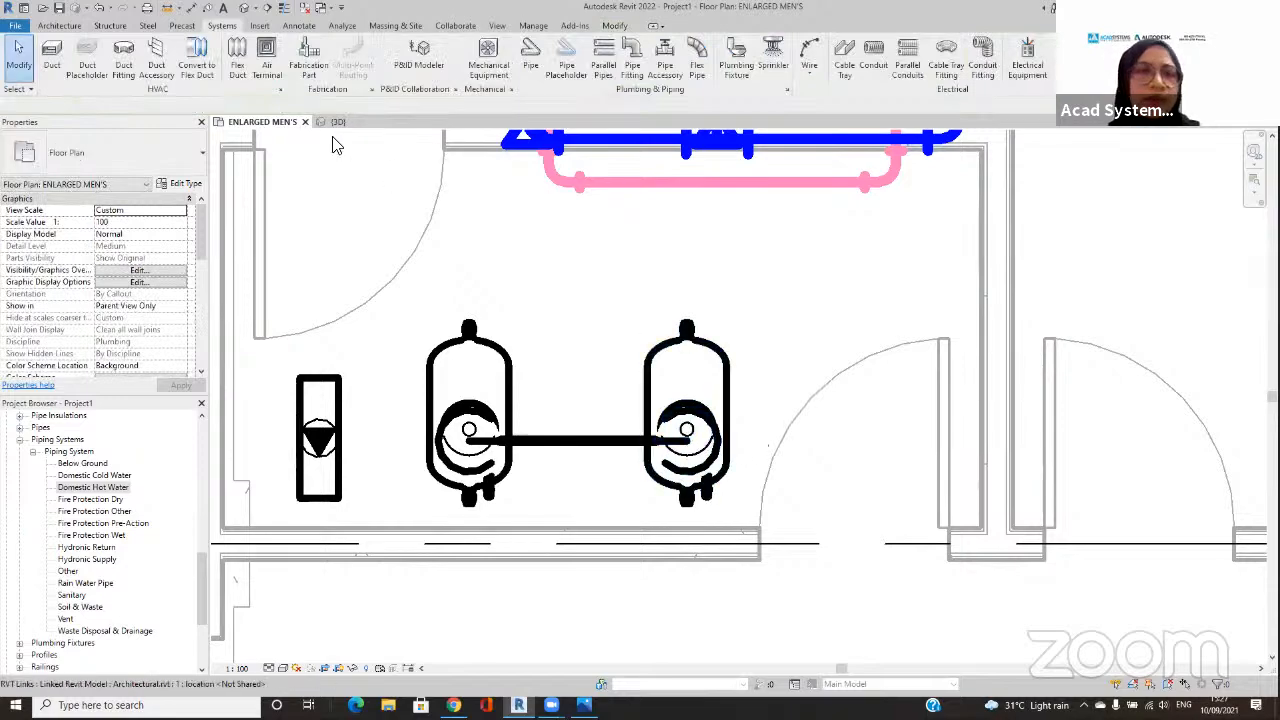
Step: Examine the connected pumps and the restroom piping in the 3D view
left_click(338, 123)
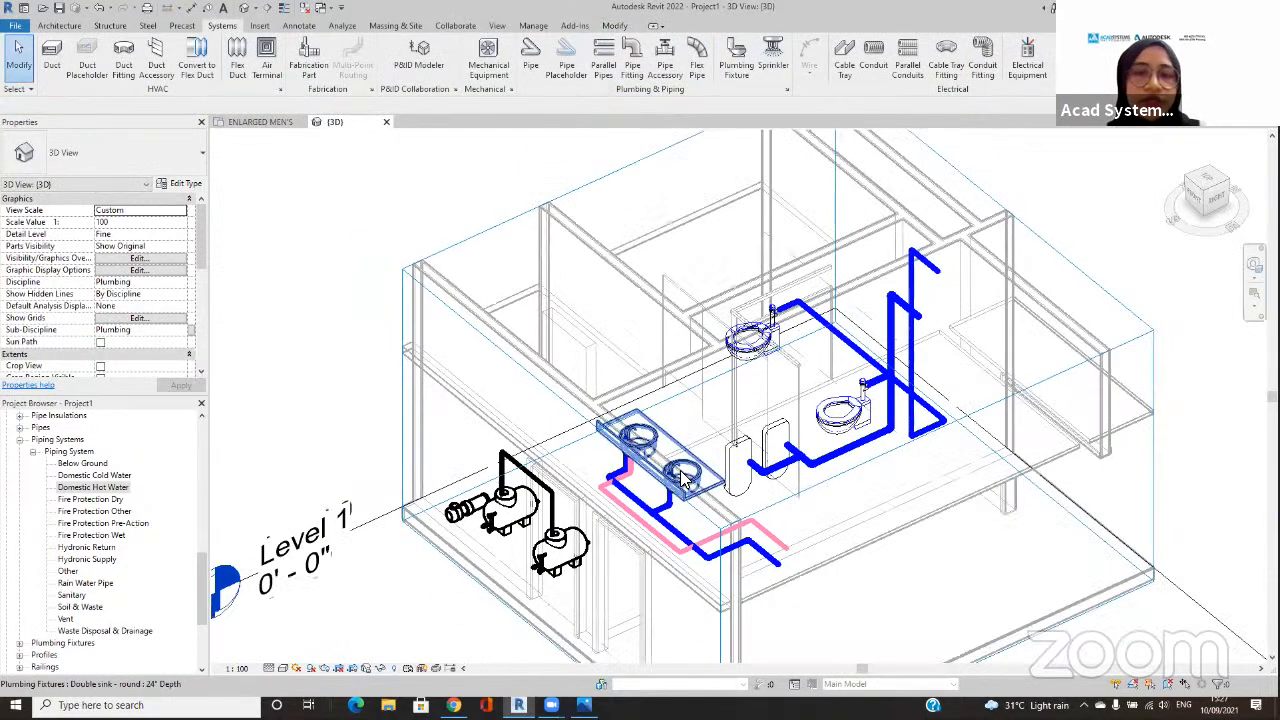
mouse_move(745, 463)
middle_mouse_down("shift")
mouse_move(760, 455)
mouse_move(738, 461)
middle_mouse_up("shift")
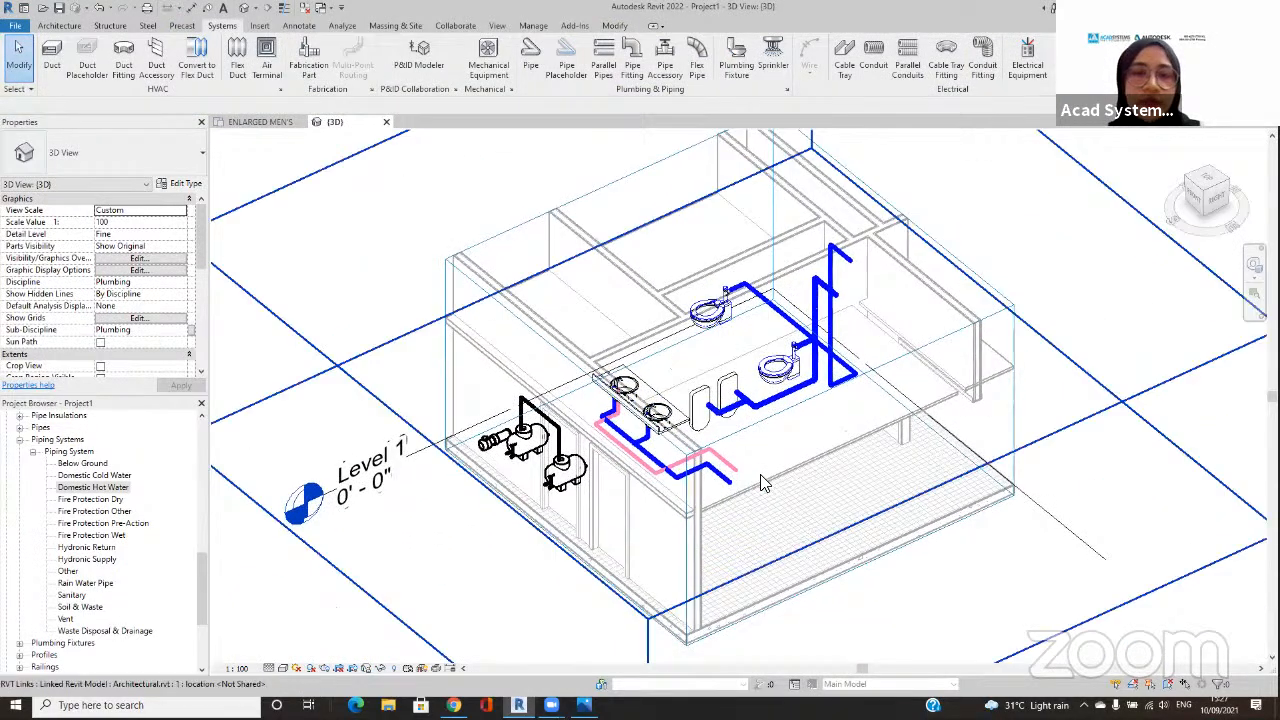
left_click(785, 415)
left_click(357, 243)
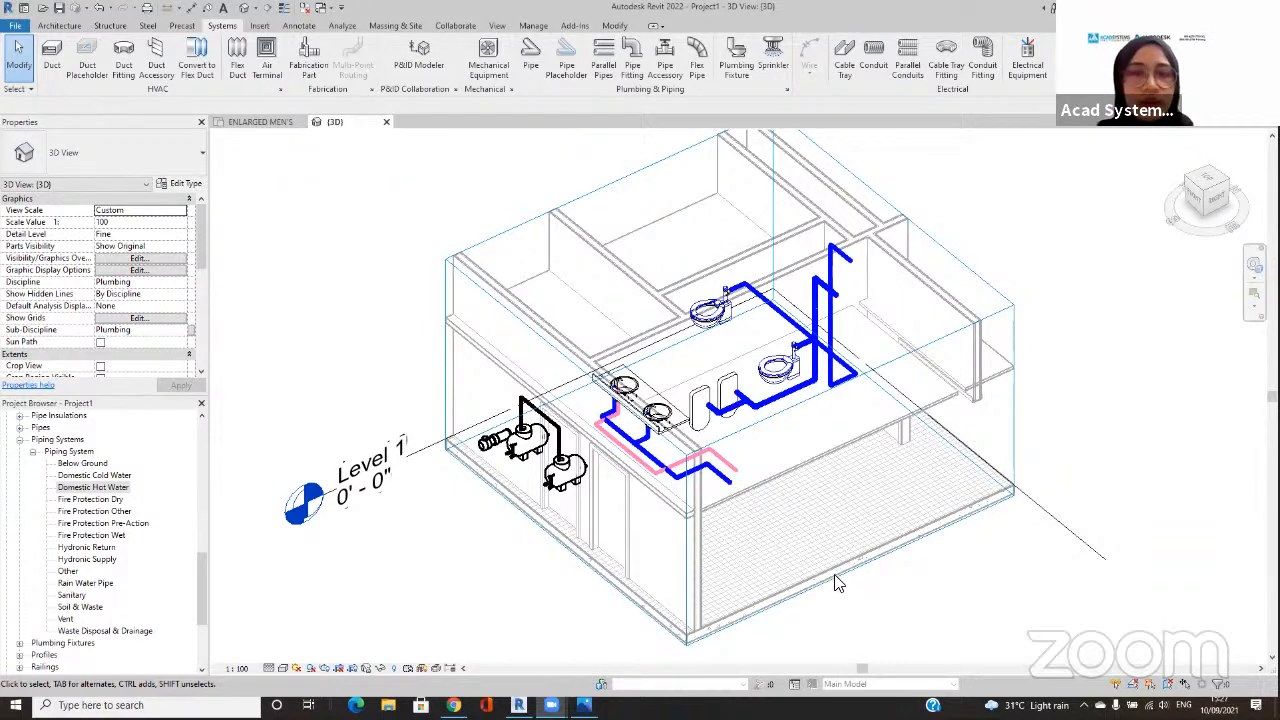
scroll(828, 570, "down", 1)
middle_click_drag(805, 534, 783, 516)
middle_click_drag(840, 612, 827, 629, "shift")
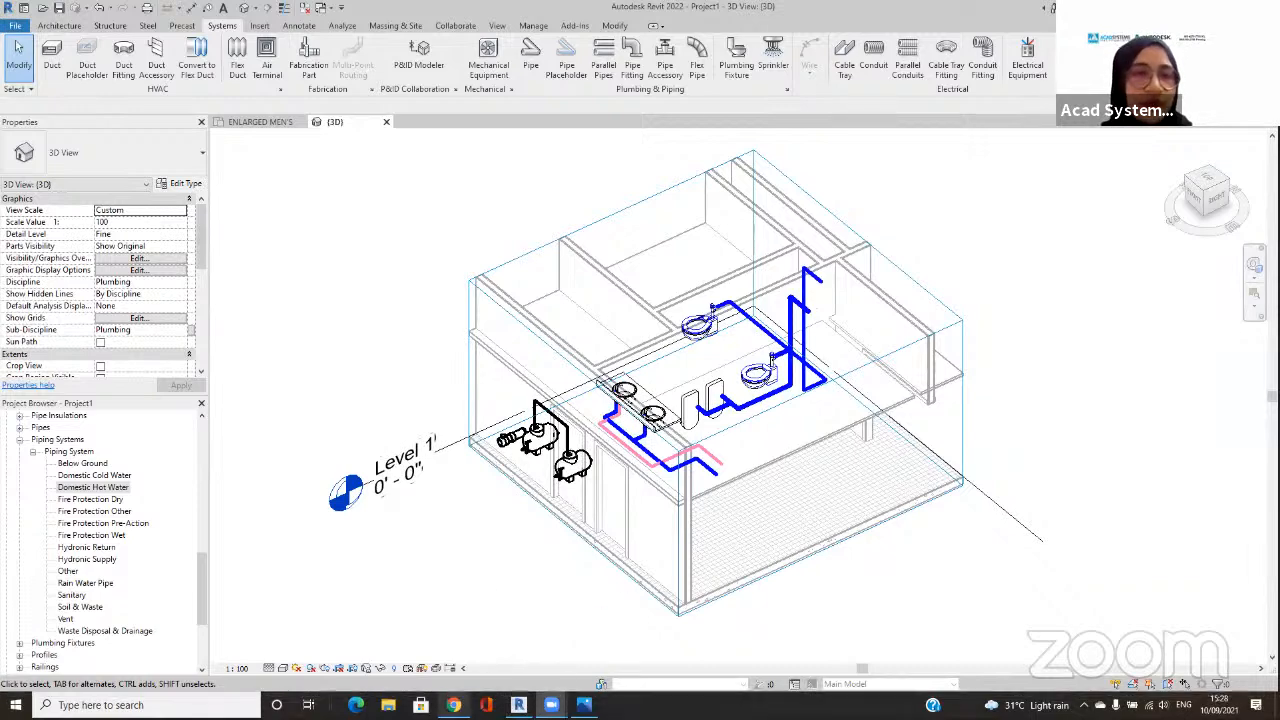
Step: Switch to Chrome, open acadsystems.com in a new tab and maximize the browser window
left_click(454, 704)
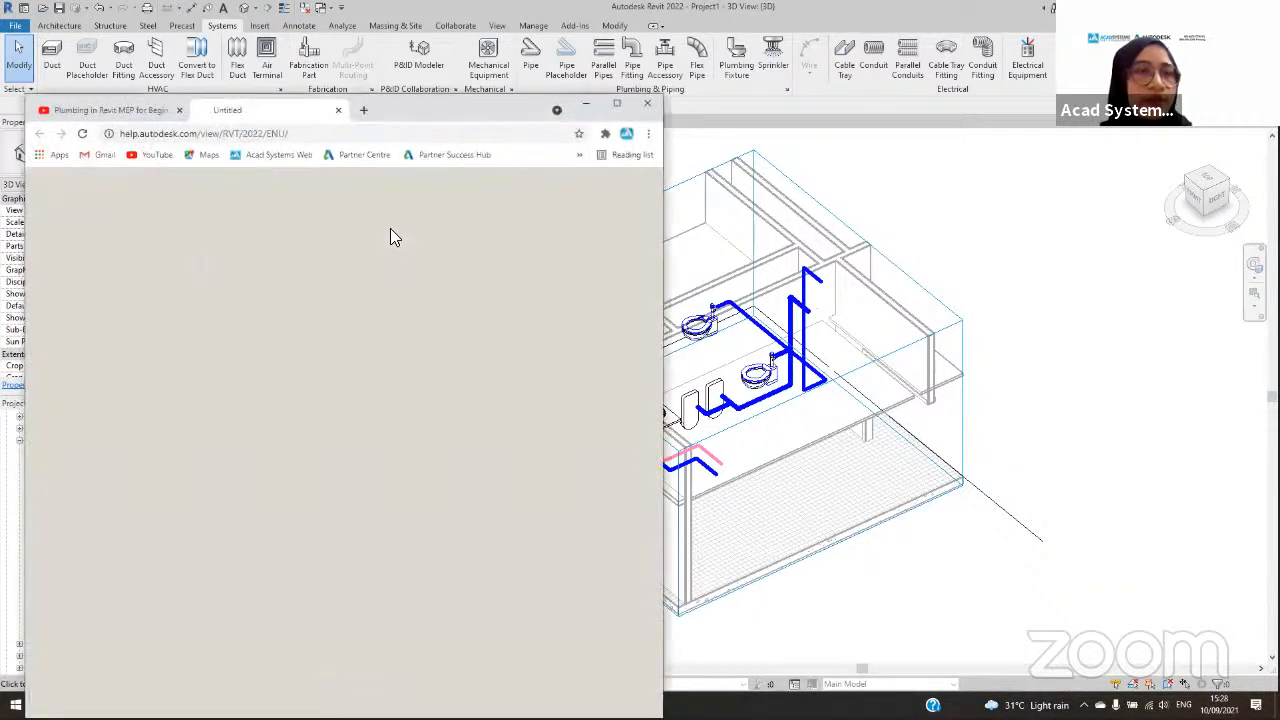
left_click(365, 110)
type("acad")
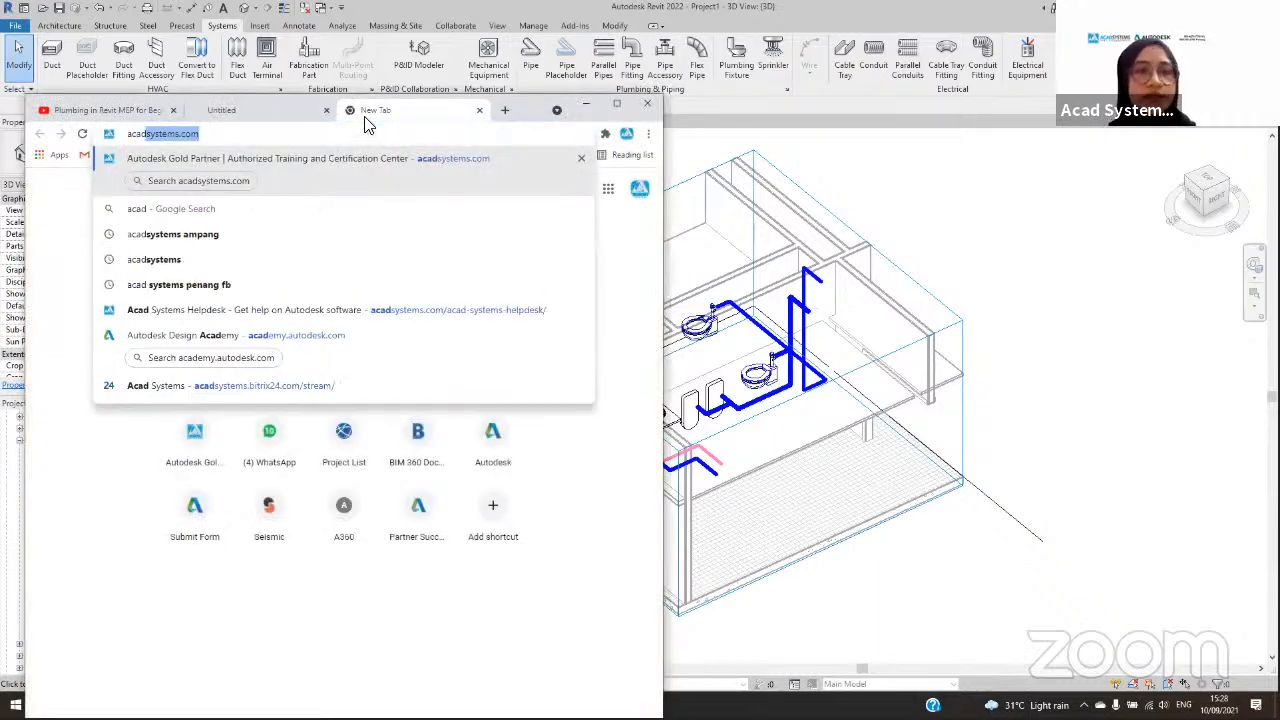
key("Return")
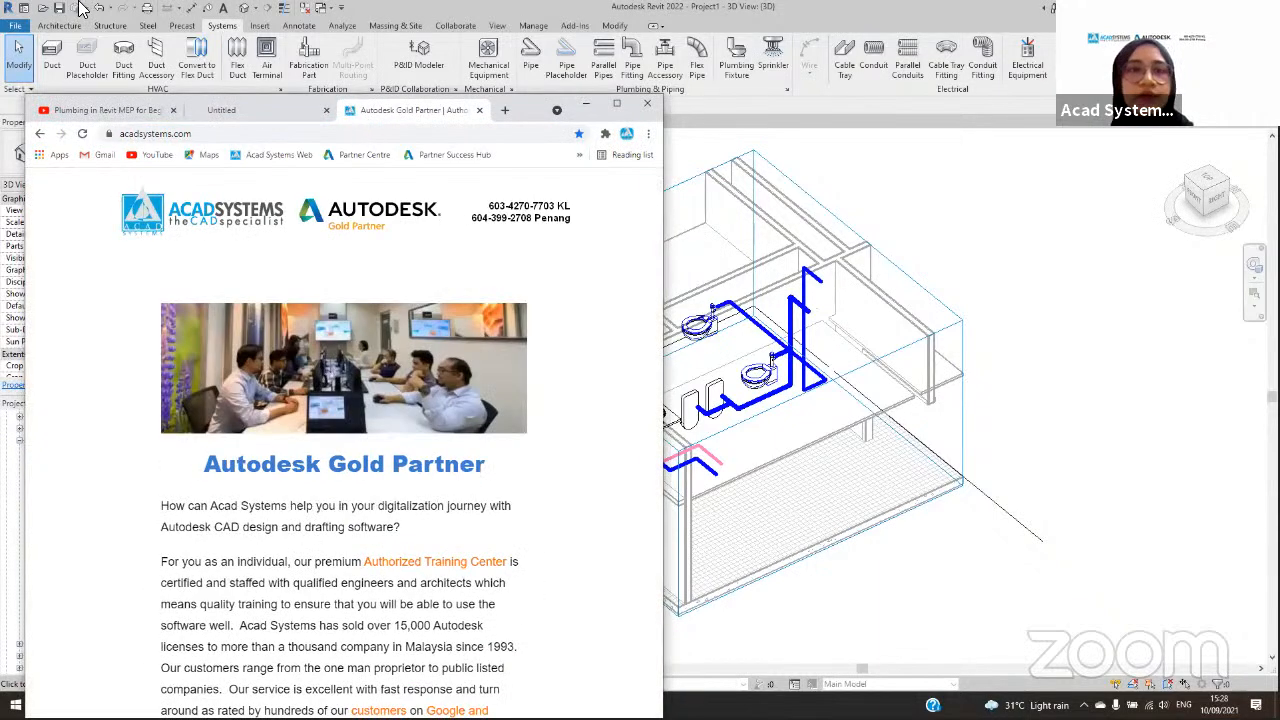
left_click(617, 103)
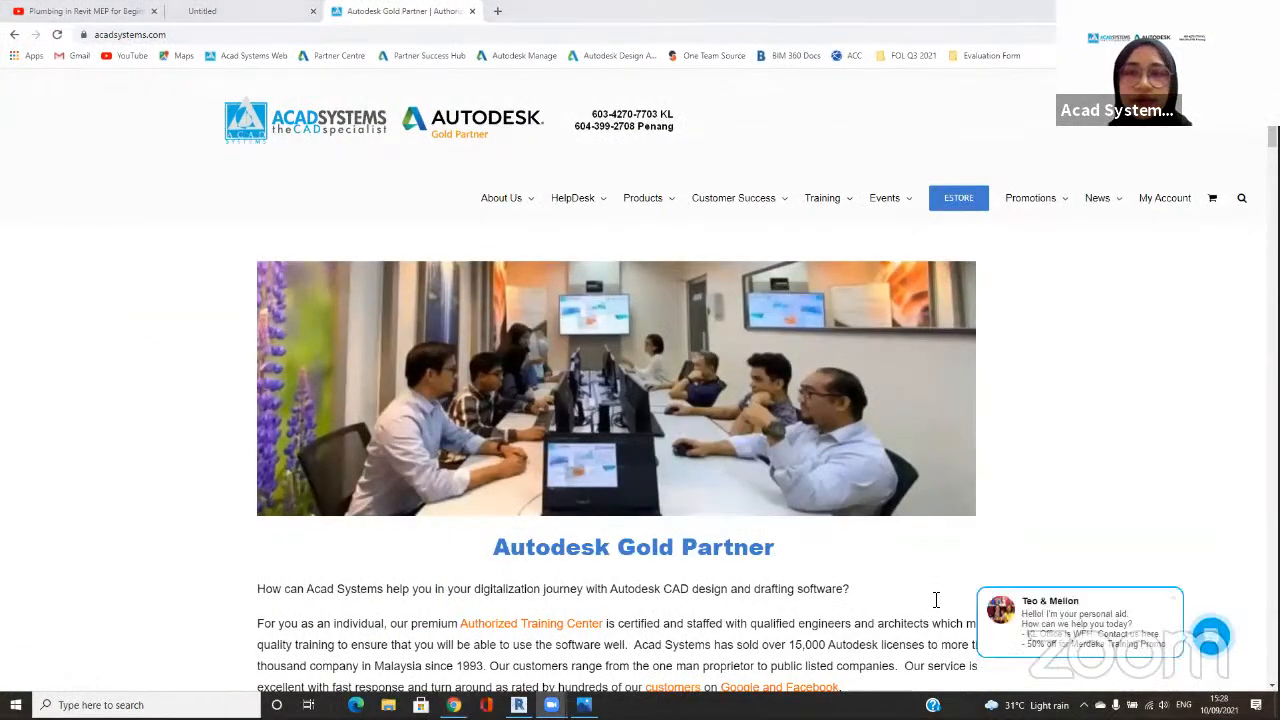
Step: Look through the upcoming online lessons, workshops and webinars on the Acad Systems home page
scroll(940, 636, "down", 4)
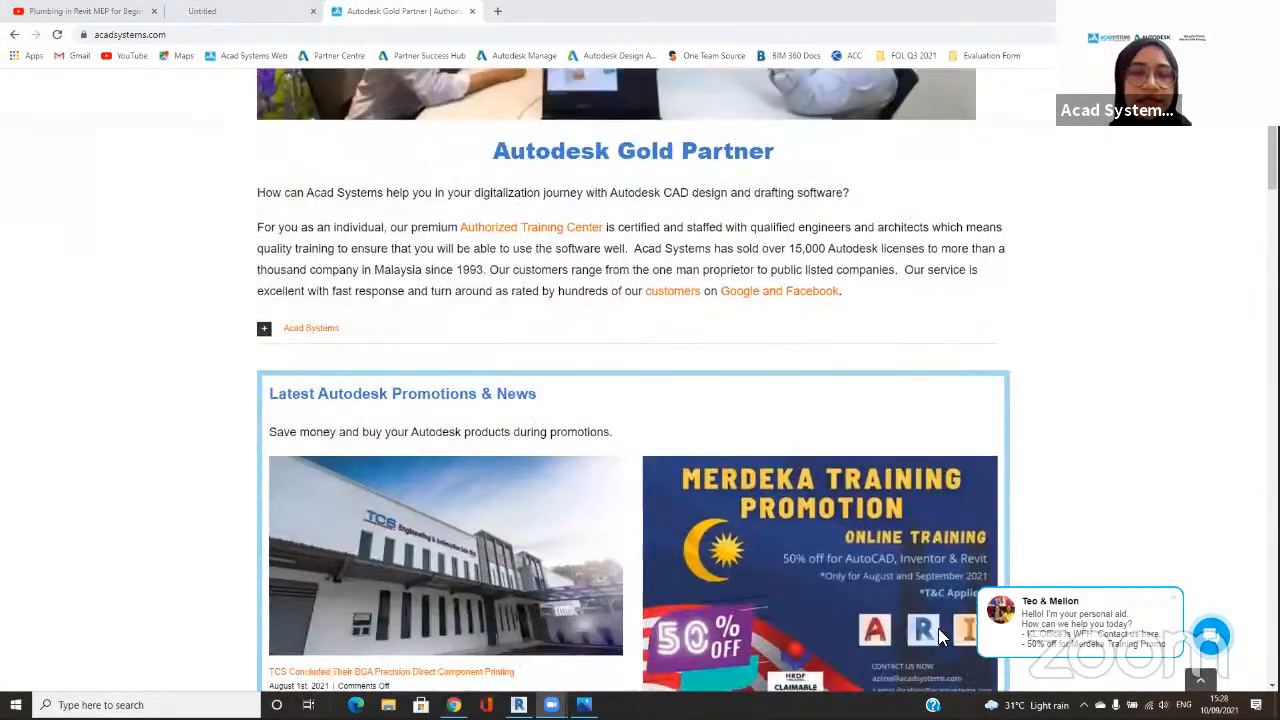
scroll(673, 404, "down", 20)
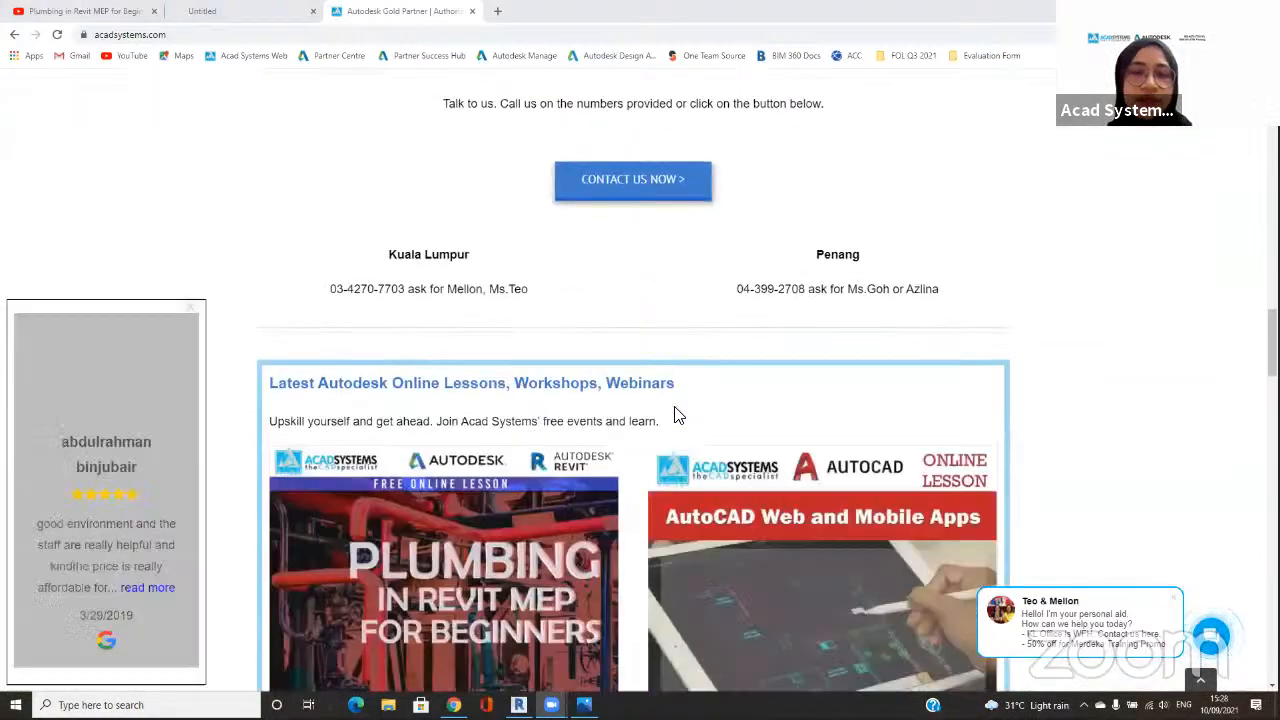
scroll(675, 410, "down", 2)
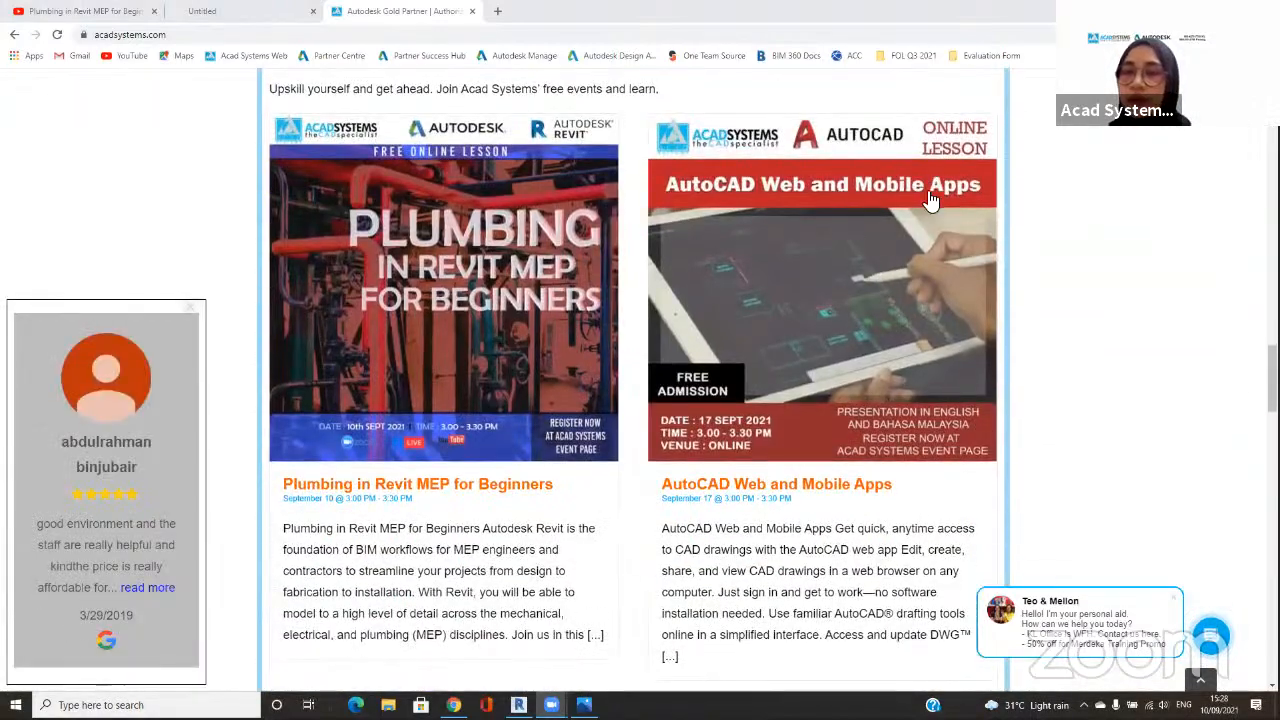
scroll(890, 260, "down", 1)
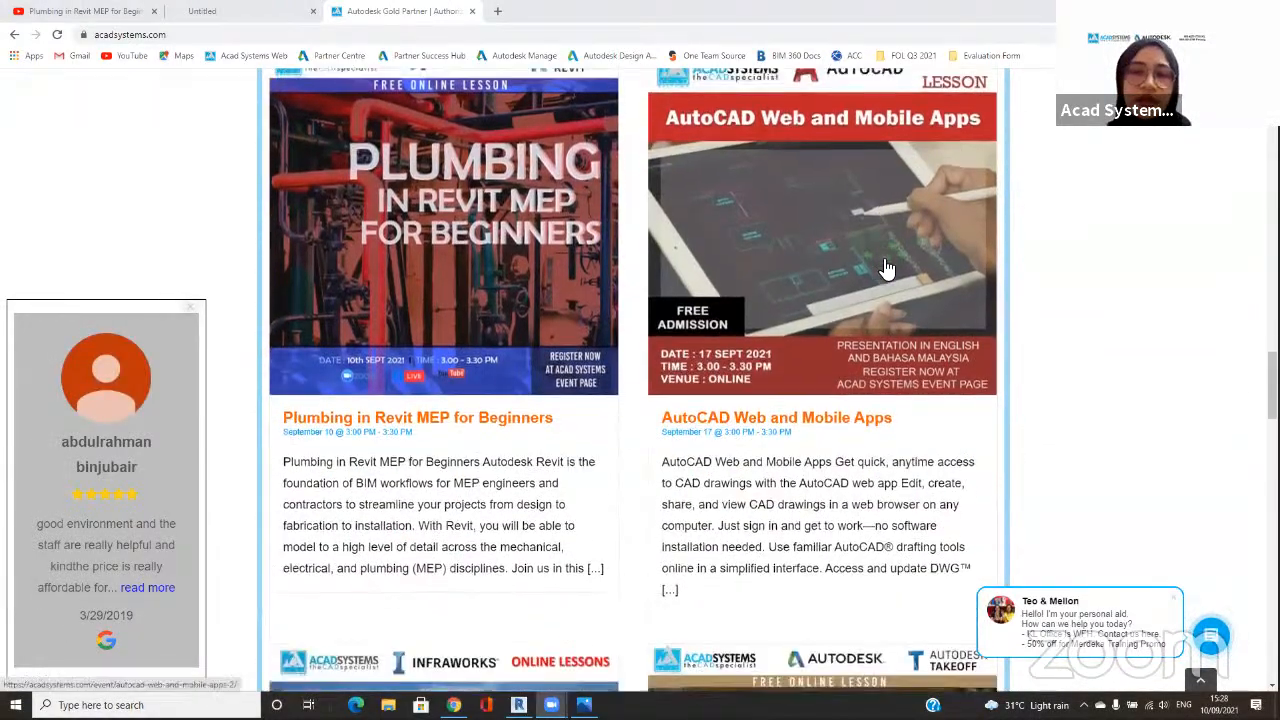
scroll(890, 262, "down", 3)
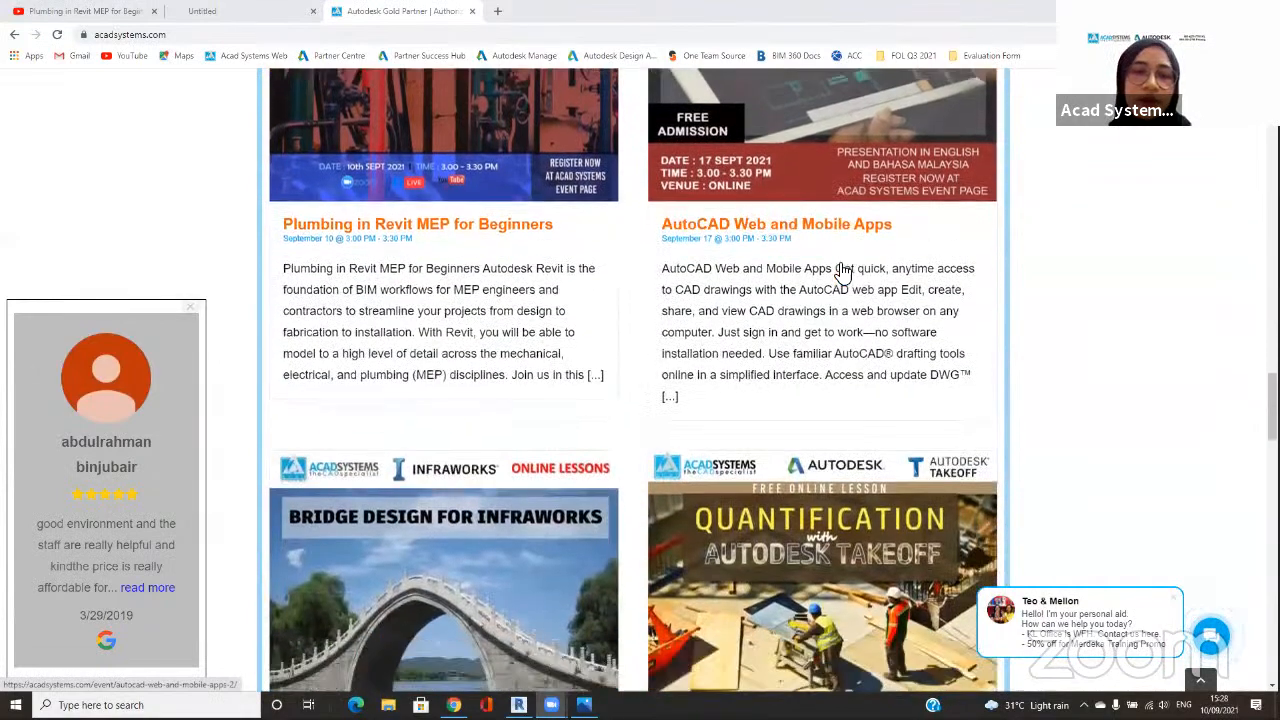
scroll(481, 368, "down", 2)
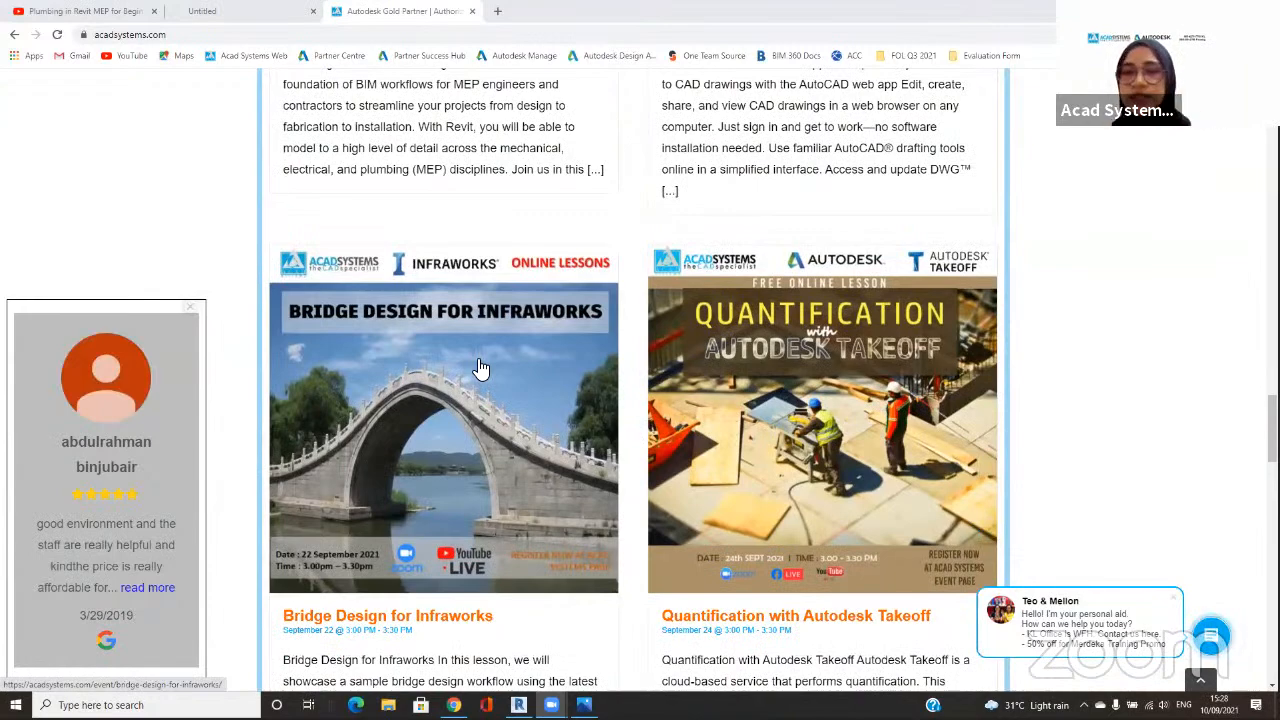
Step: Look over the remaining upcoming lessons on the home page and open the monthly calendar of events
scroll(481, 368, "down", 7)
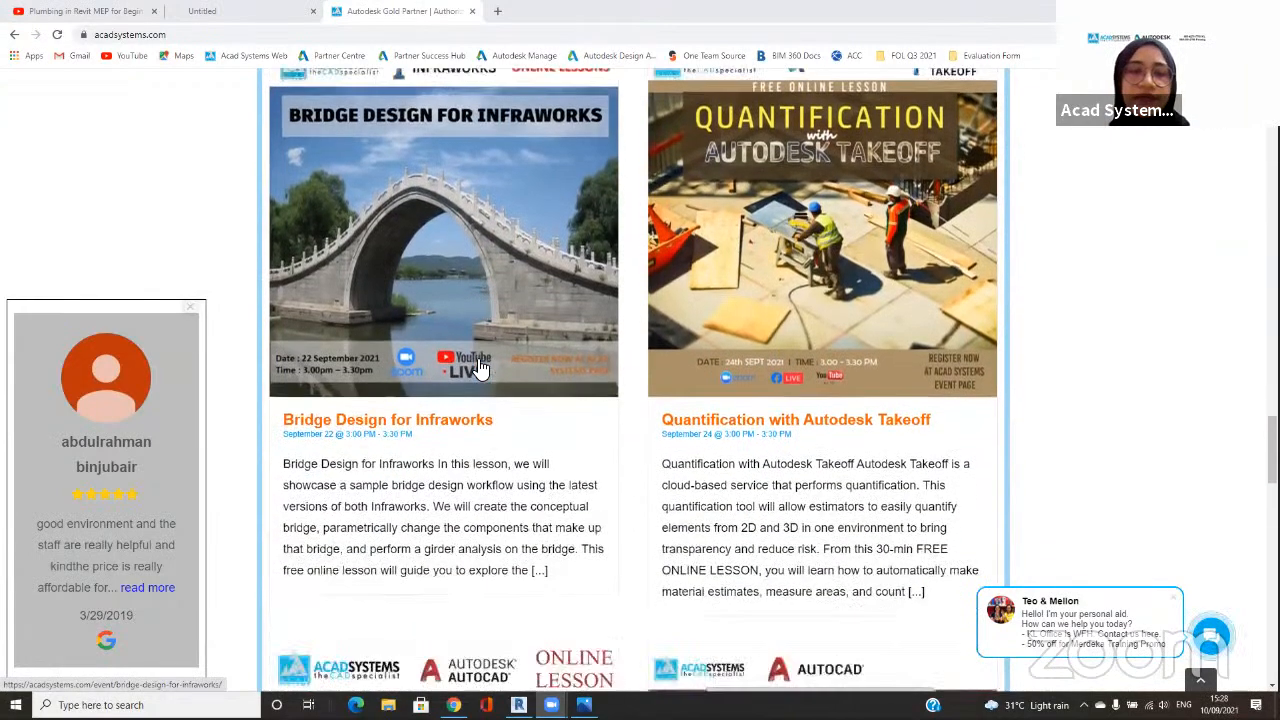
scroll(481, 368, "down", 7)
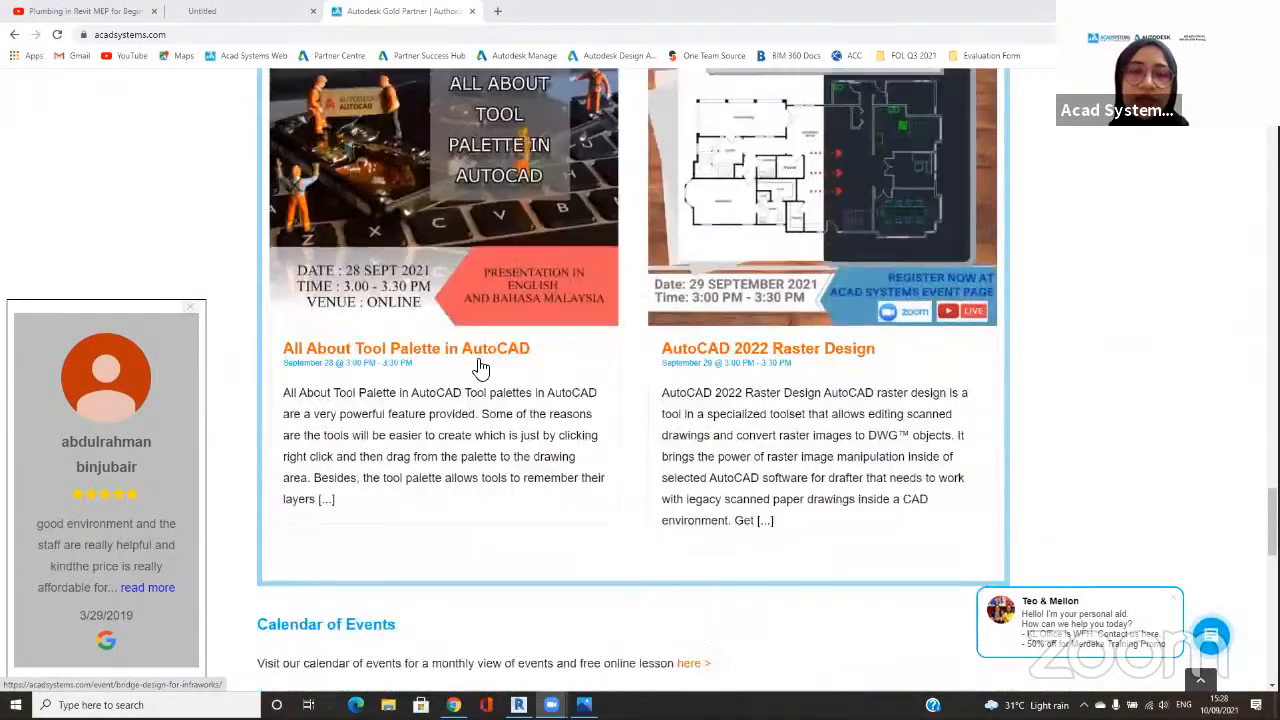
mouse_move(452, 338)
left_mouse_down()
mouse_move(247, 372)
mouse_move(445, 432)
mouse_move(398, 323)
left_mouse_up()
key("Escape")
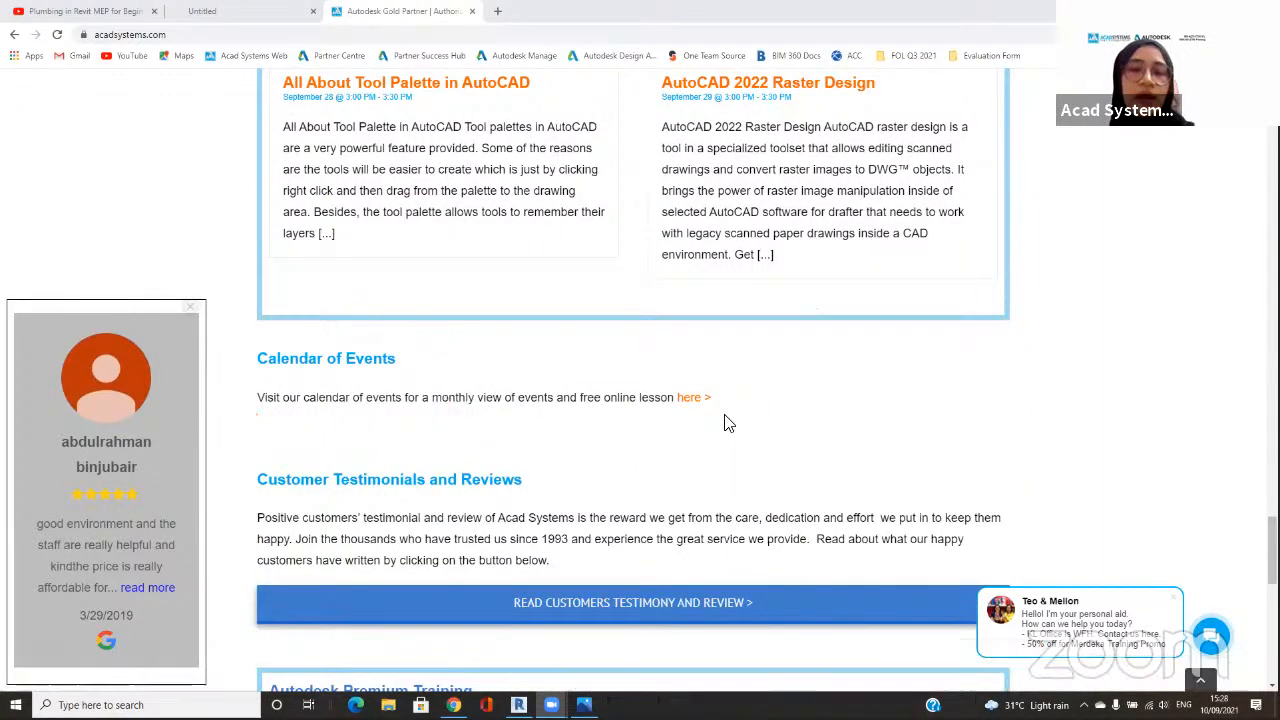
left_click(694, 398)
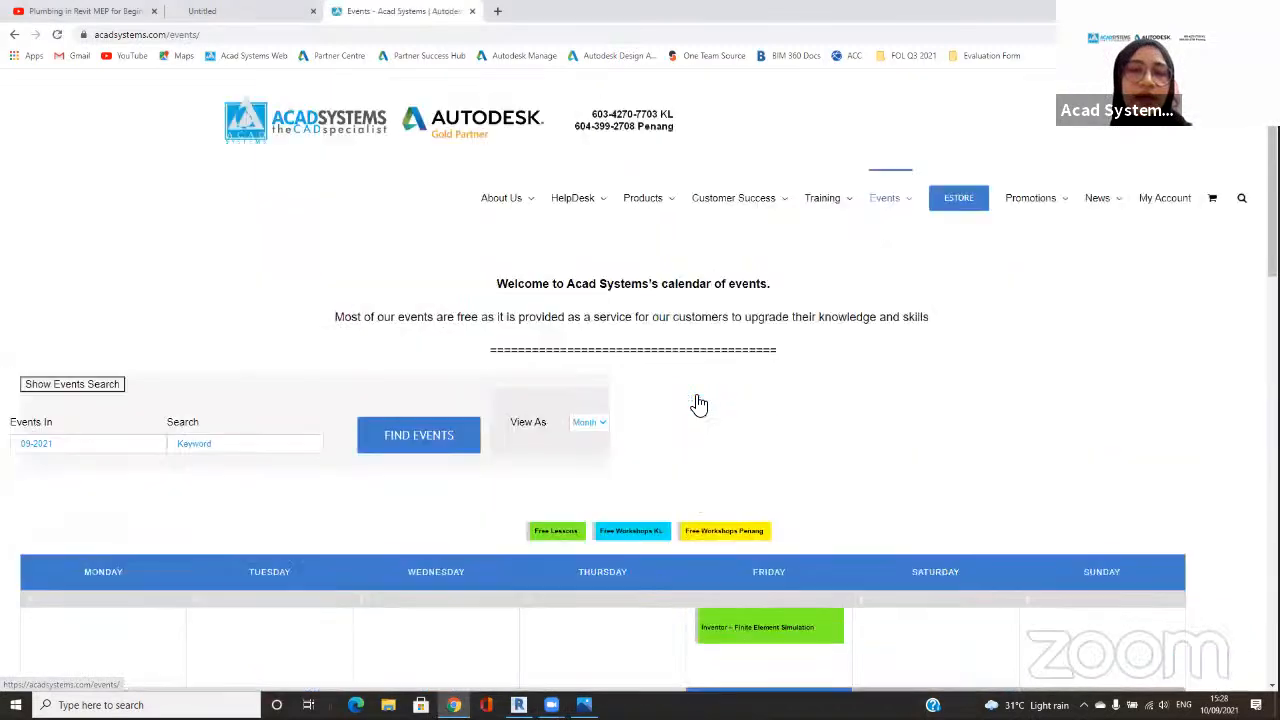
Step: Look through the free lessons scheduled in the September 2021 events calendar
scroll(698, 404, "down", 3)
scroll(698, 404, "down", 1)
scroll(698, 404, "down", 1)
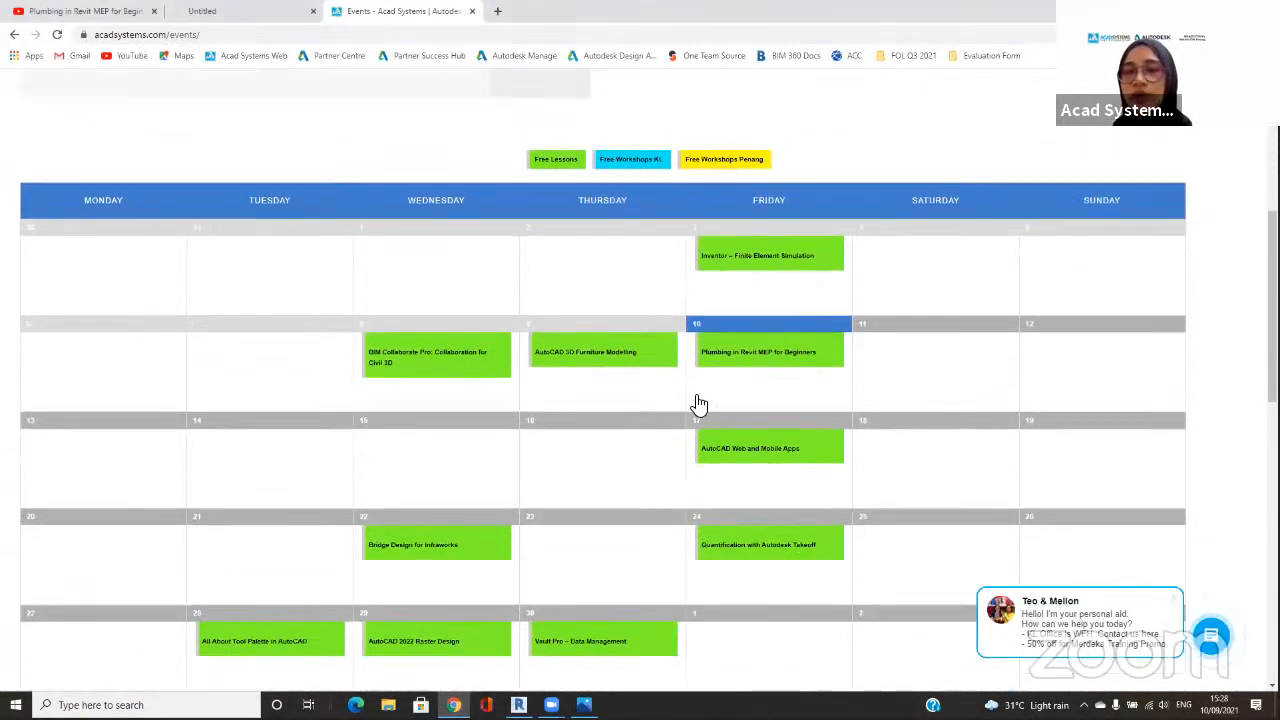
scroll(699, 404, "down", 1)
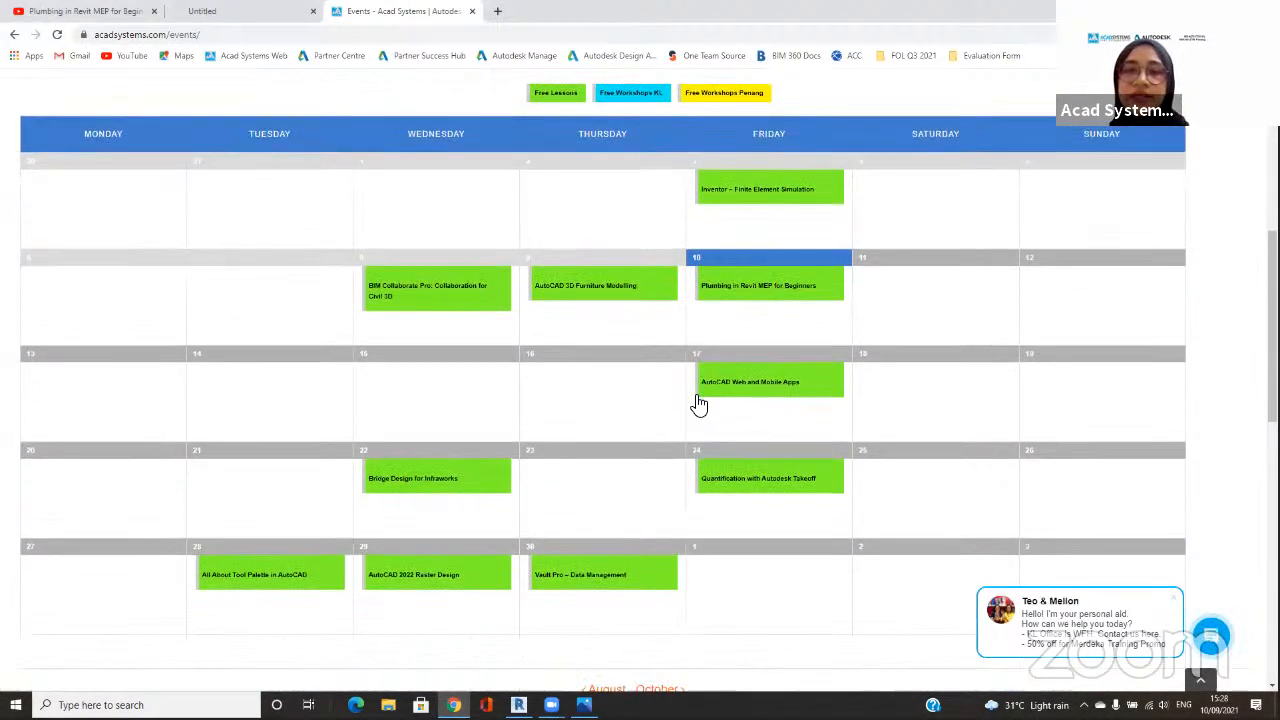
scroll(699, 404, "down", 1)
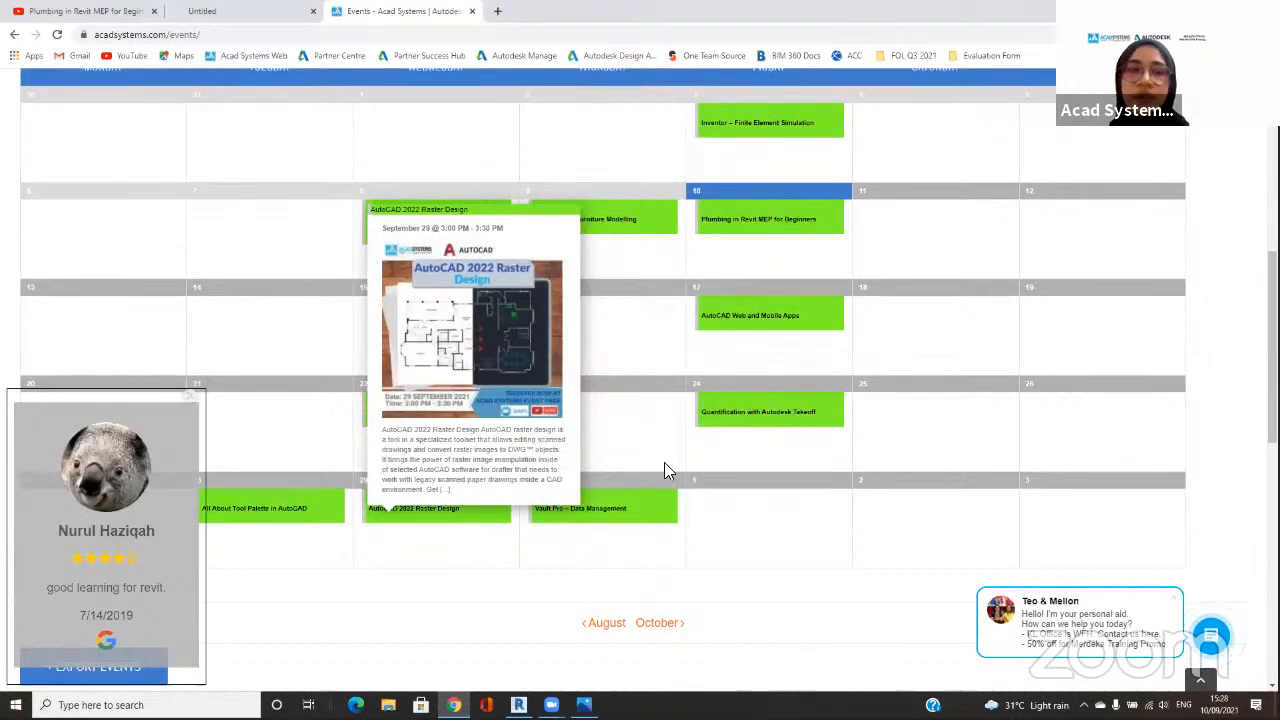
Step: Open the Bridge Design for Infraworks event from the calendar and point out its RSVP option with a freehand red circle
mouse_move(462, 415)
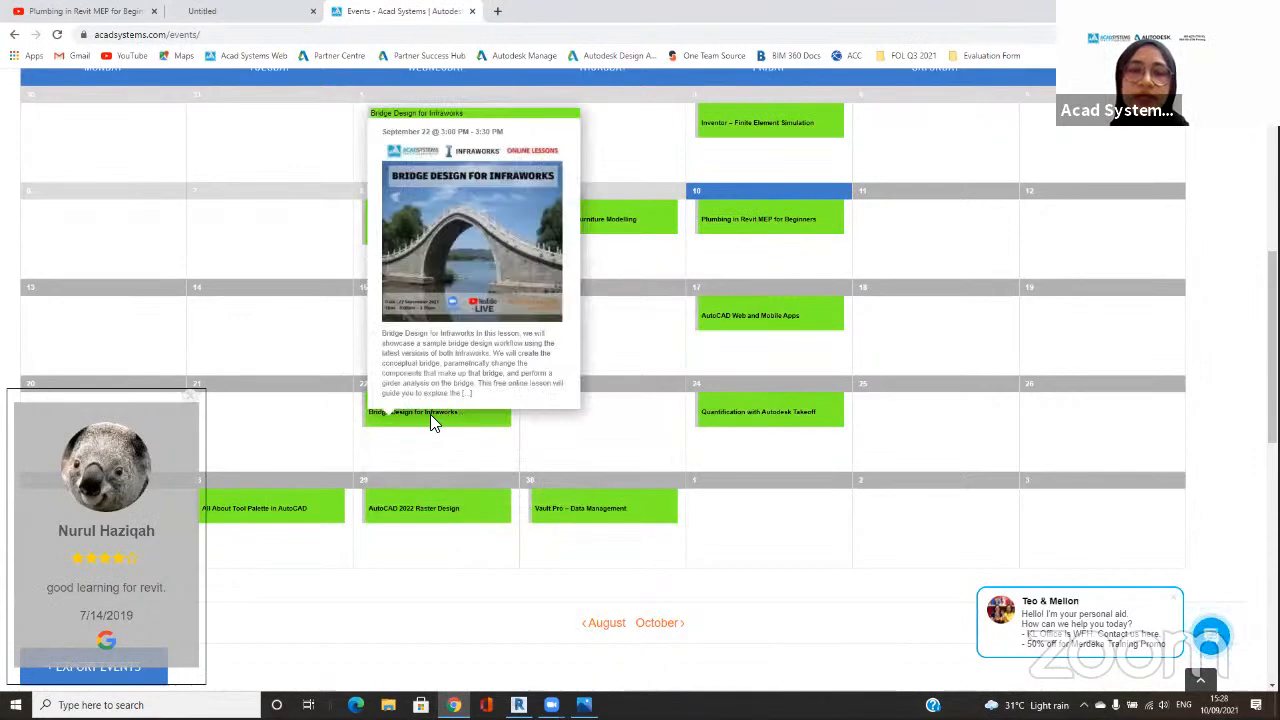
left_click(440, 420)
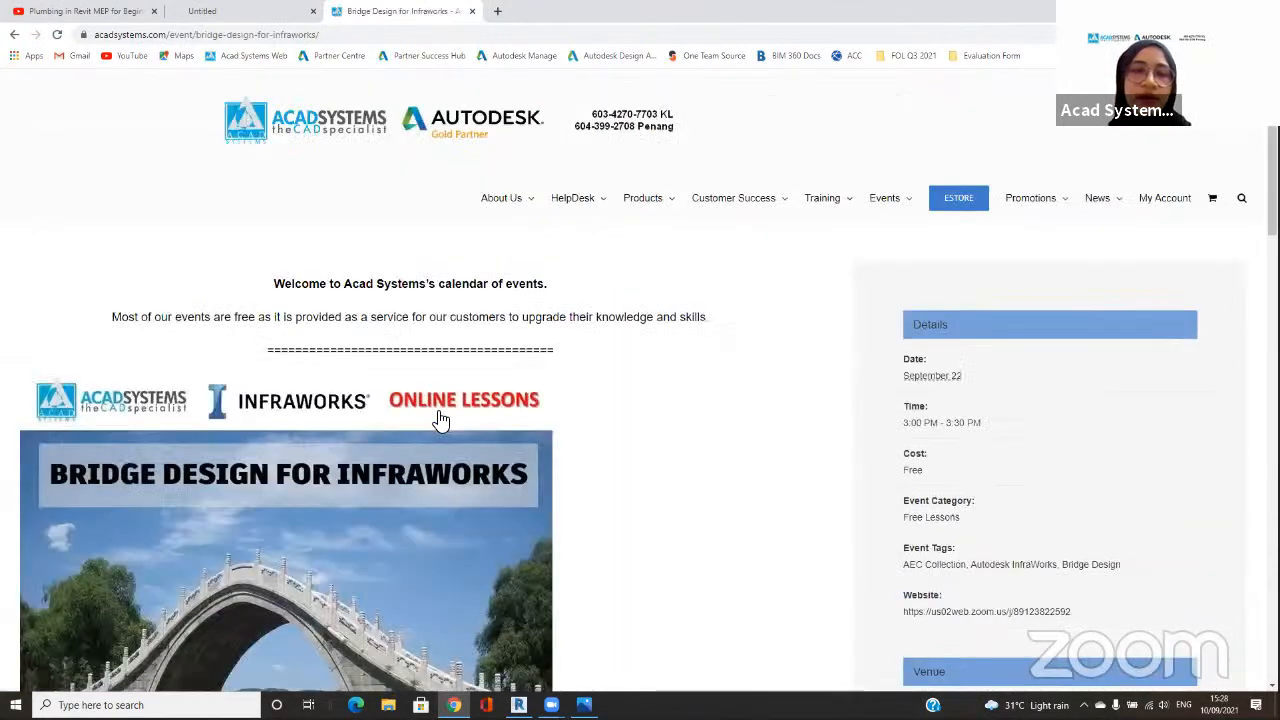
scroll(440, 420, "down", 3)
scroll(437, 414, "down", 3)
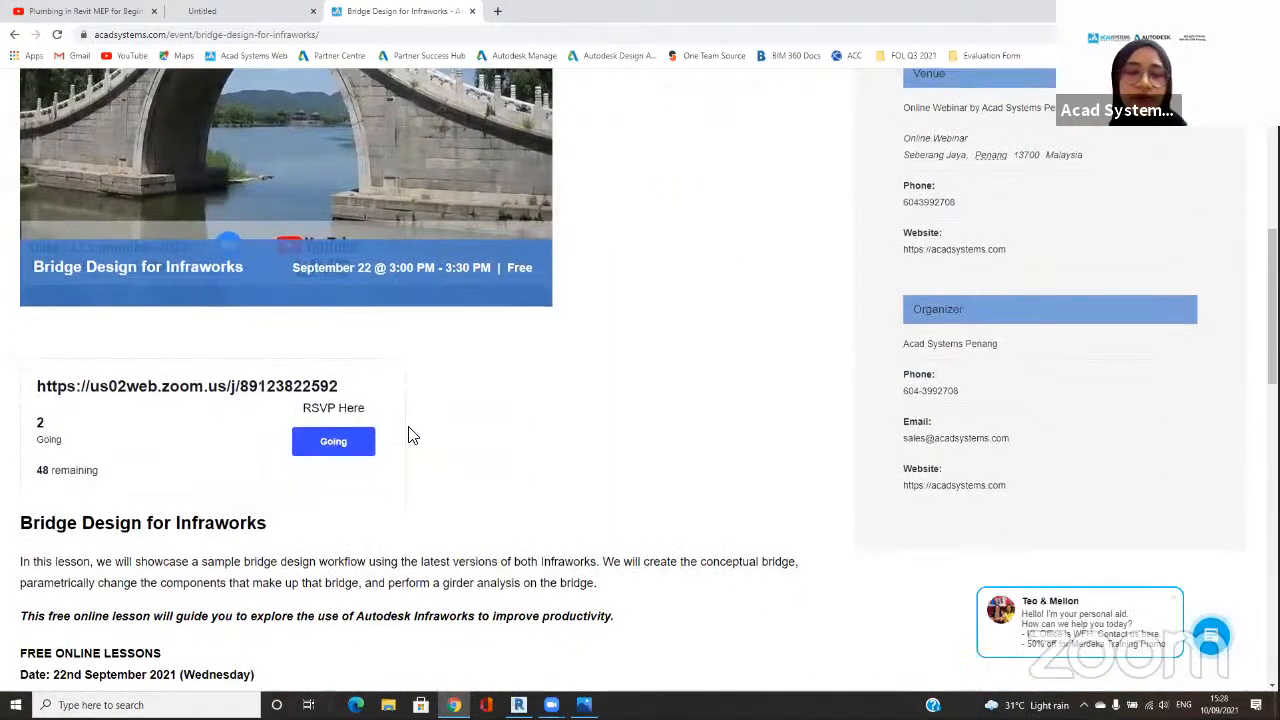
mouse_move(408, 412)
left_mouse_down()
mouse_move(336, 388)
mouse_move(362, 497)
mouse_move(350, 404)
left_mouse_up()
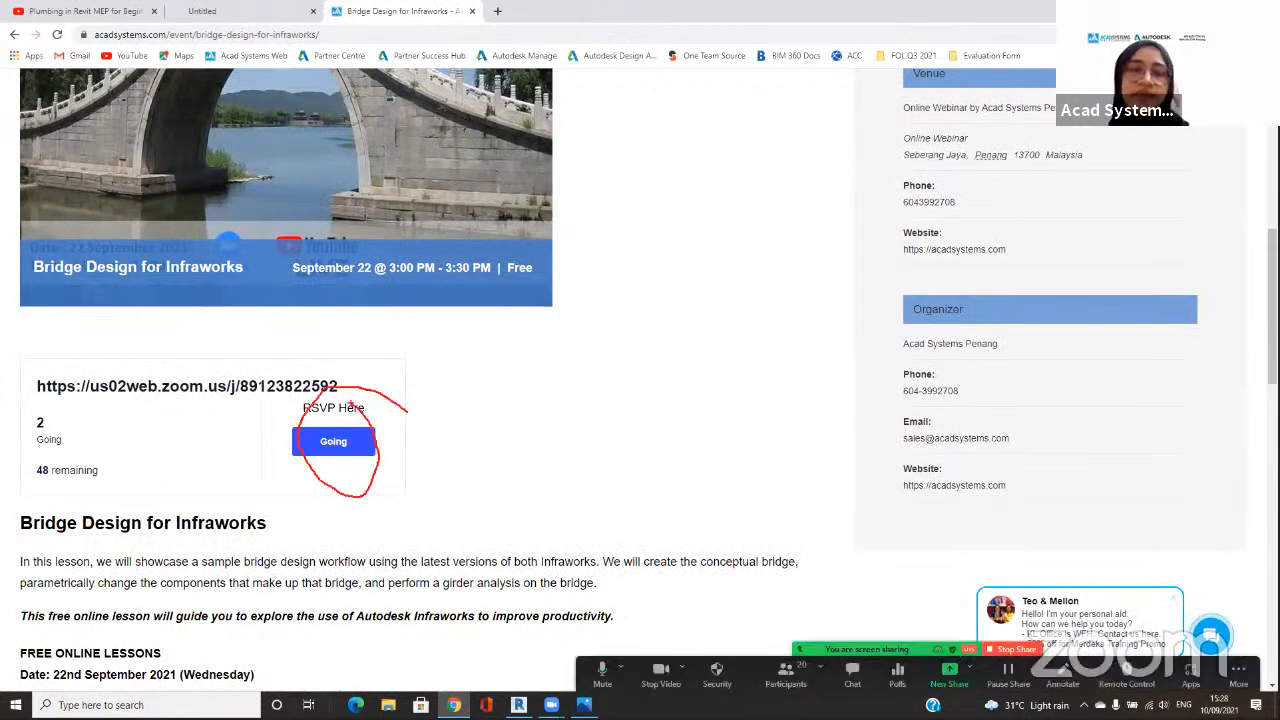
scroll(294, 526, "down", 2)
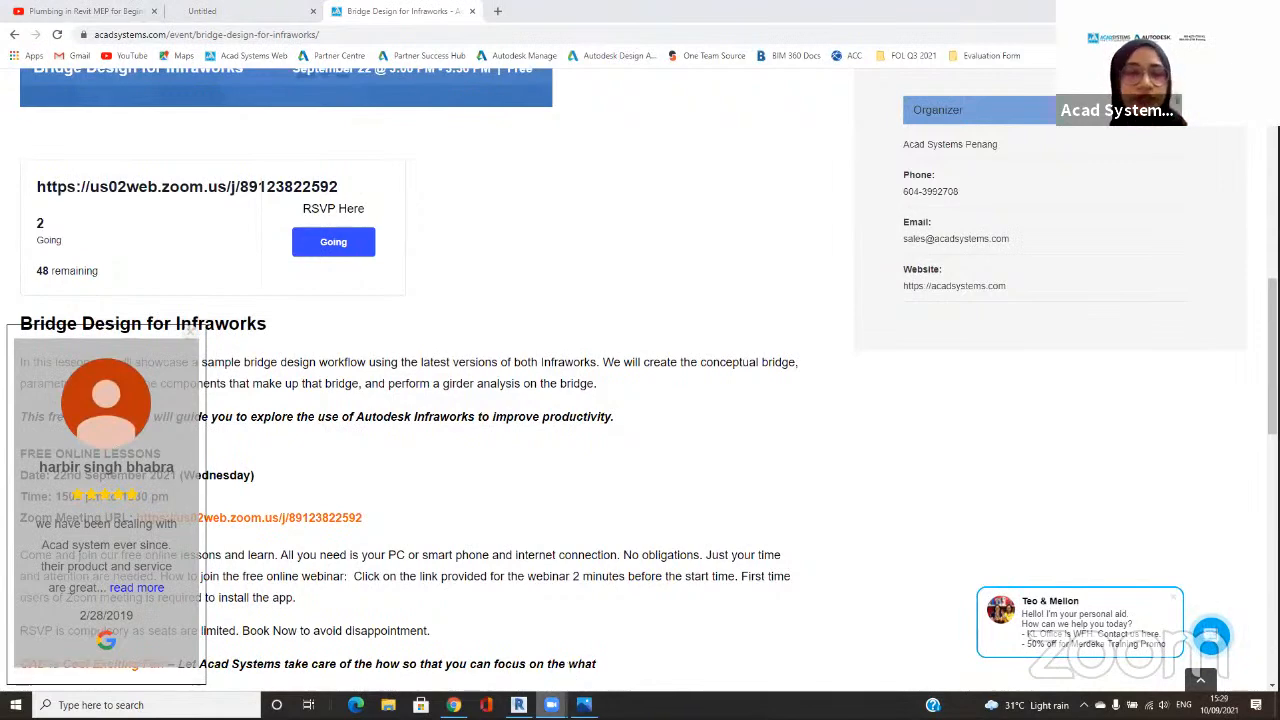
Step: Switch back to Revit to show the 3D view of the restroom piping
left_click(519, 705)
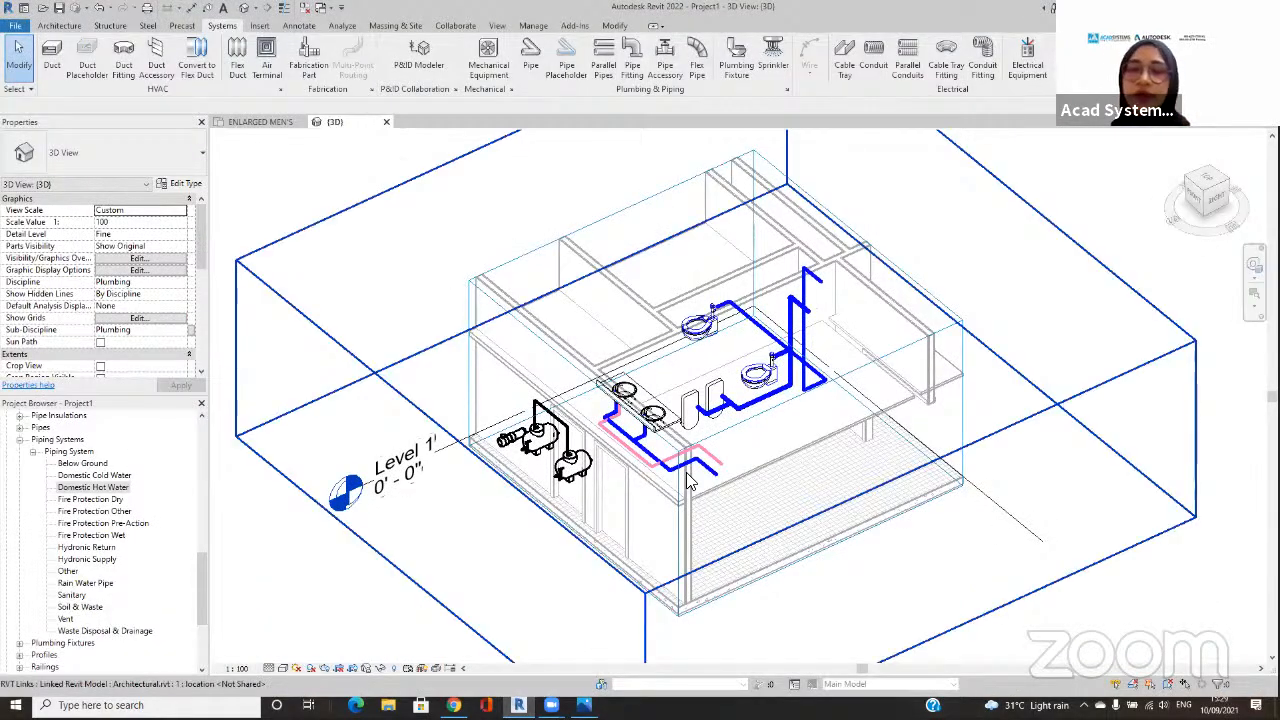